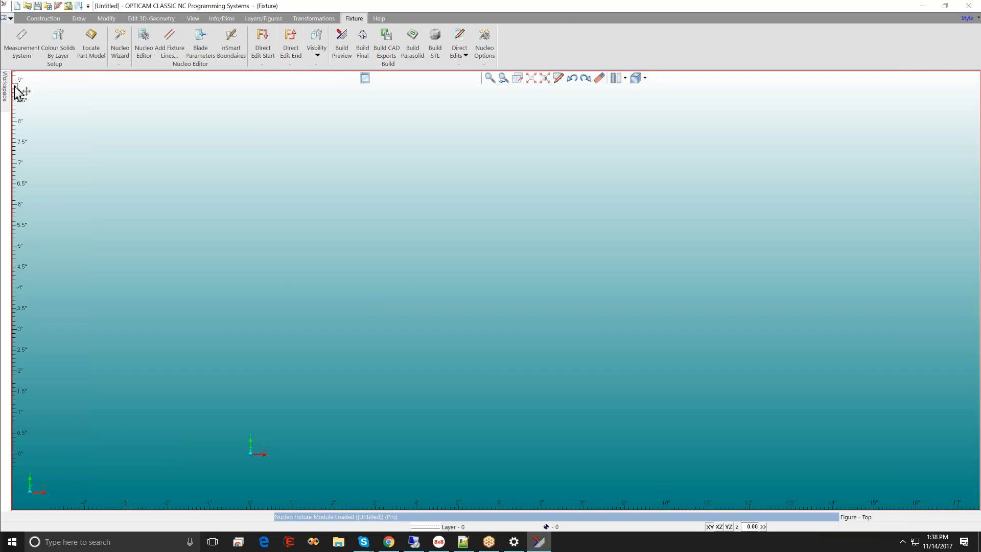
Step: Dock the Workspace panel, return it to auto-hide, and reveal it to adjust its width
{"action": "mouse_move", "coordinate": [11, 96]}
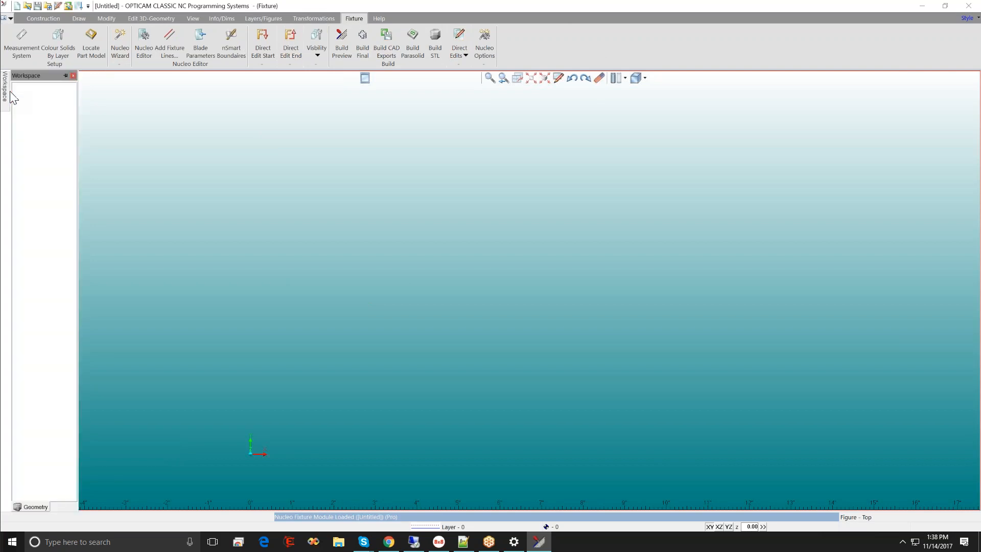
{"action": "right_click", "coordinate": [40, 76]}
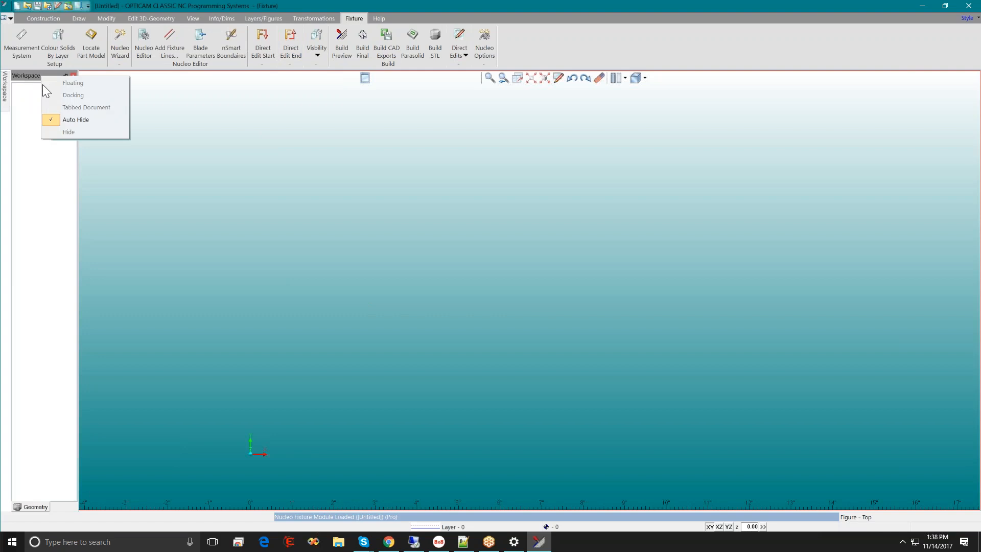
{"action": "left_click", "coordinate": [51, 122]}
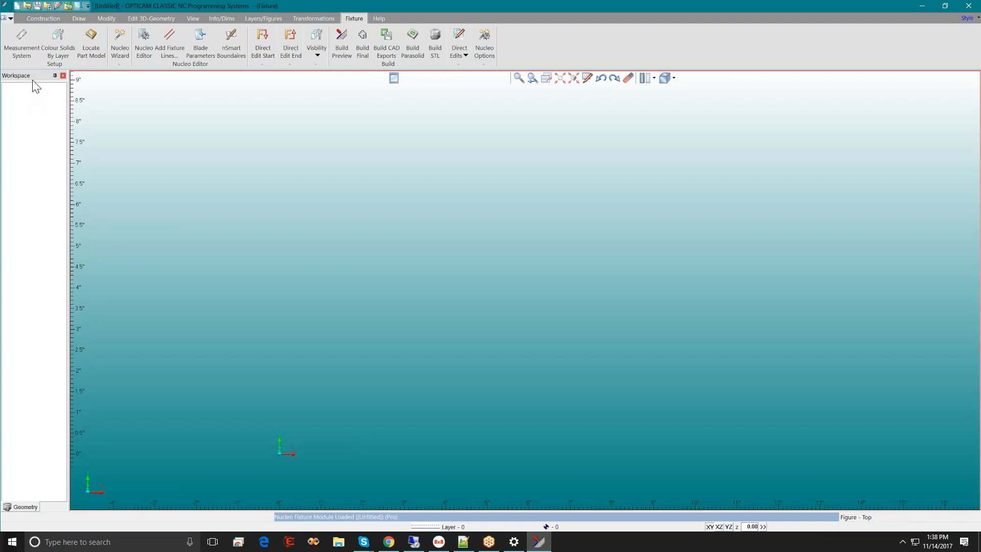
{"action": "right_click", "coordinate": [45, 76]}
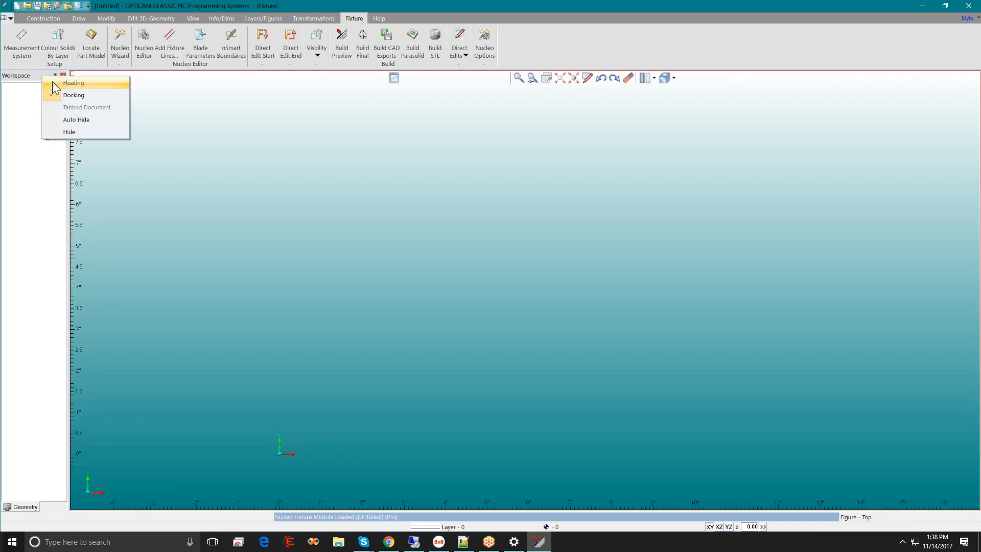
{"action": "left_click", "coordinate": [63, 118]}
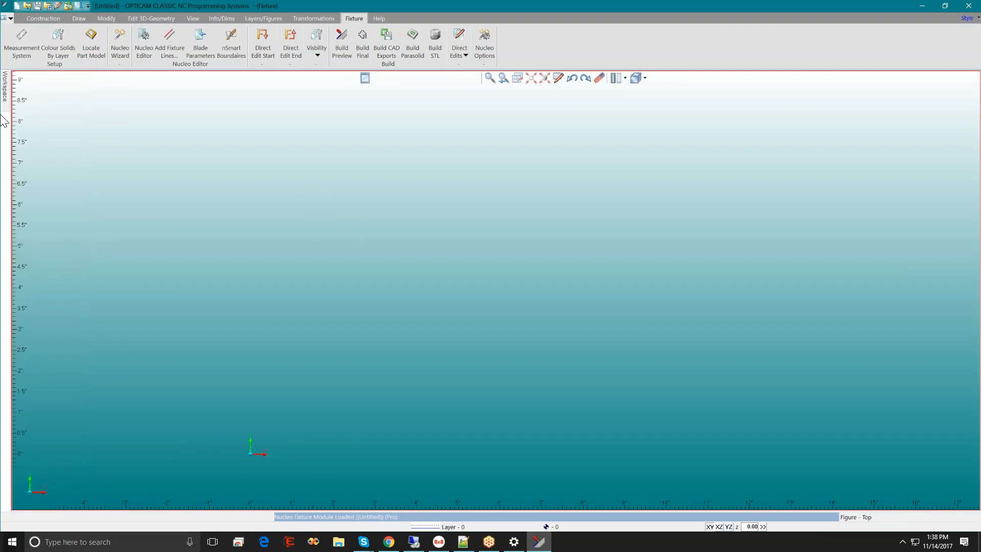
{"action": "mouse_move", "coordinate": [6, 97]}
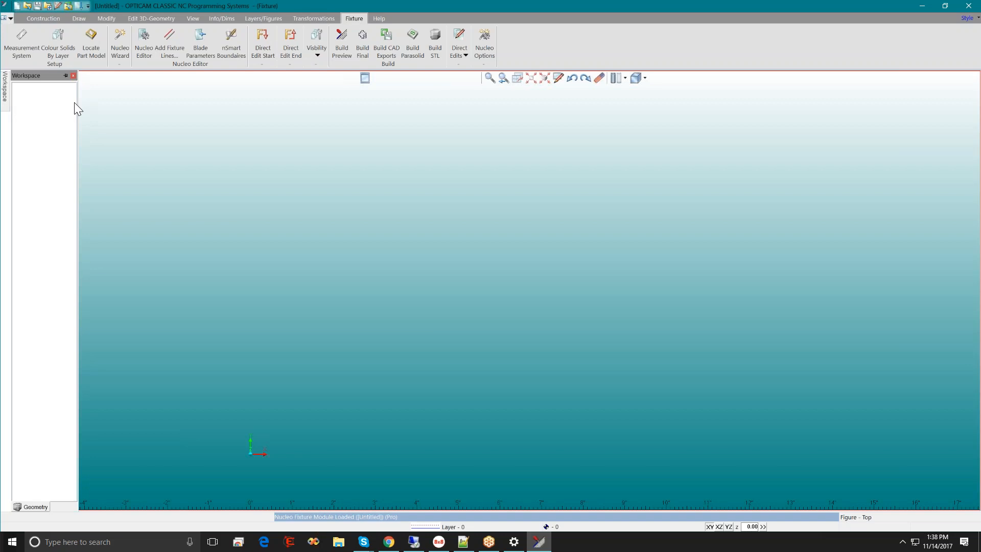
{"action": "left_click_drag", "start_coordinate": [78, 104], "coordinate": [106, 106]}
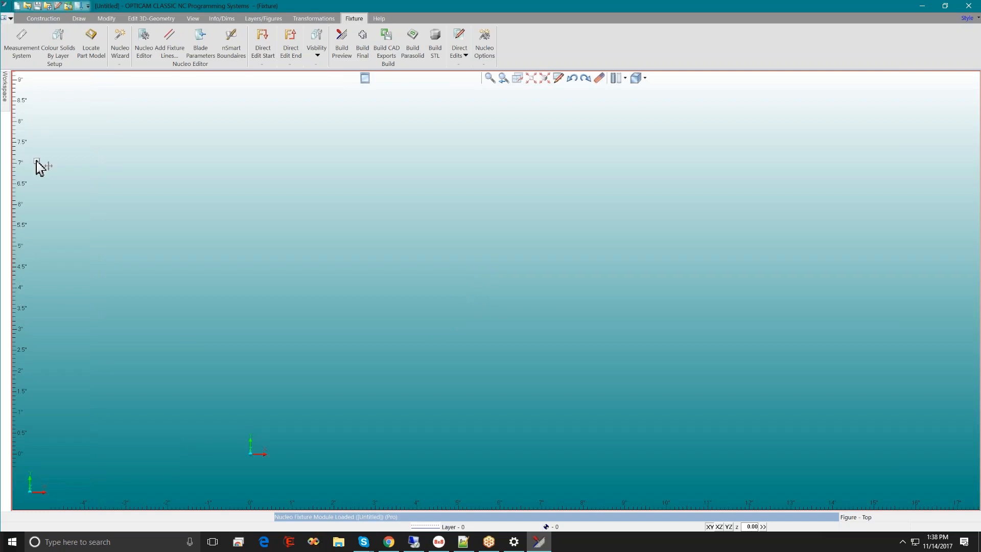
Step: Import the Parasolid CAD file Box.x_t from the Customer folder and close the data exchange log
{"action": "left_click", "coordinate": [9, 18]}
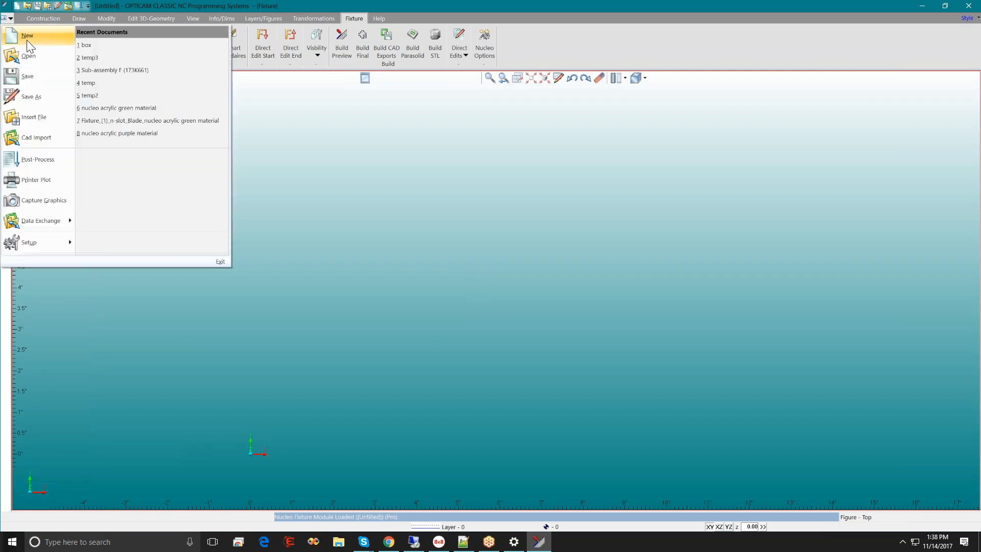
{"action": "mouse_move", "coordinate": [71, 219]}
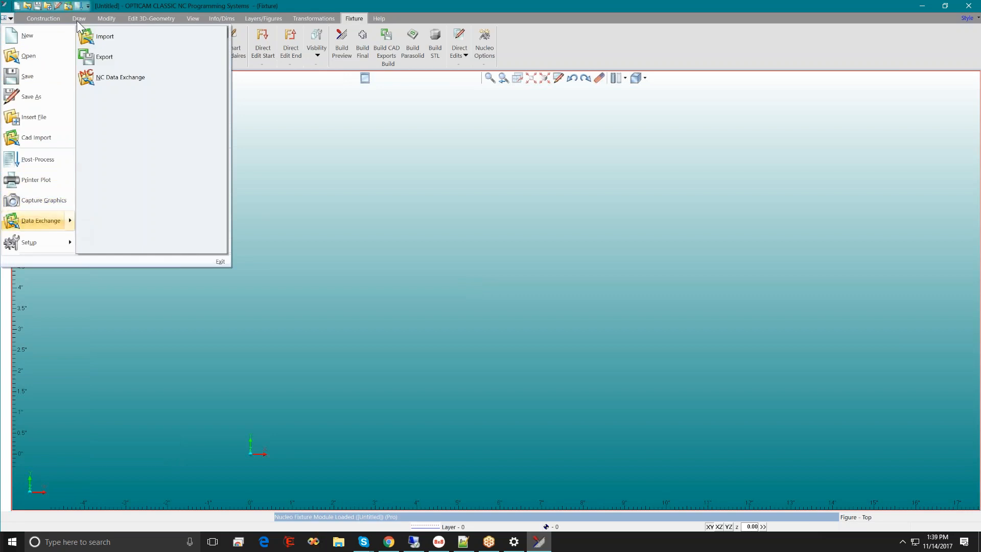
{"action": "left_click", "coordinate": [37, 138]}
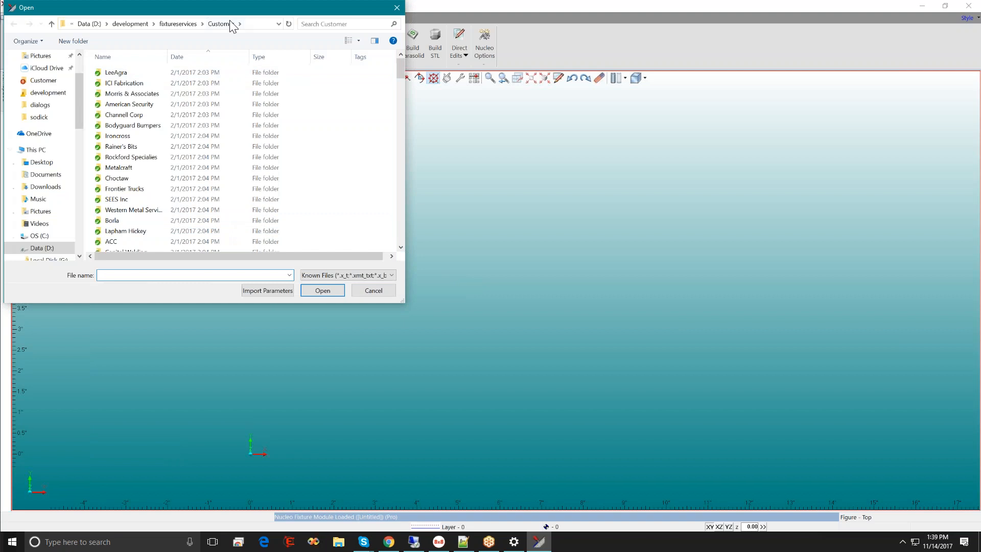
{"action": "left_click_drag", "start_coordinate": [229, 7], "coordinate": [336, 64]}
{"action": "type", "text": "box.x"}
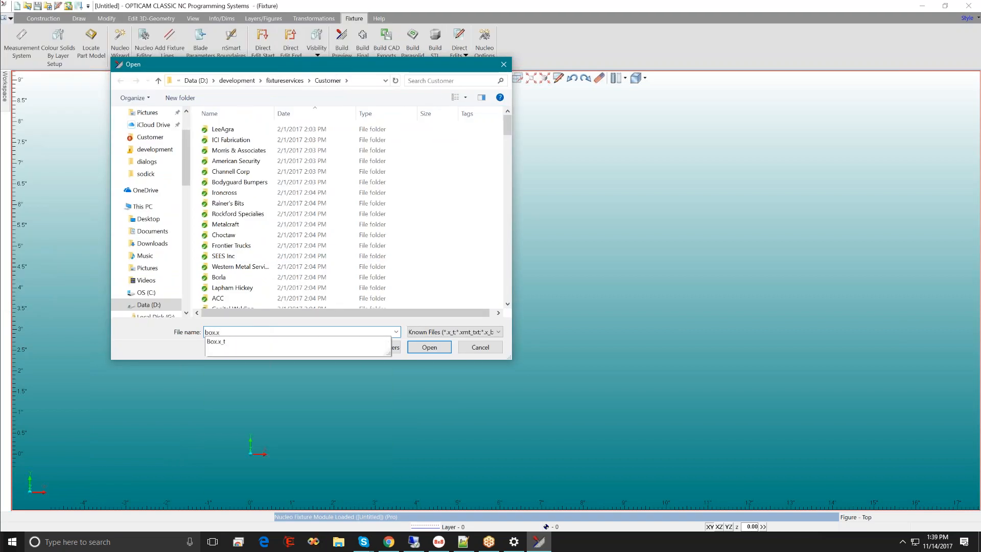
{"action": "key", "text": "Down"}
{"action": "key", "text": "Return"}
{"action": "key", "text": "Return"}
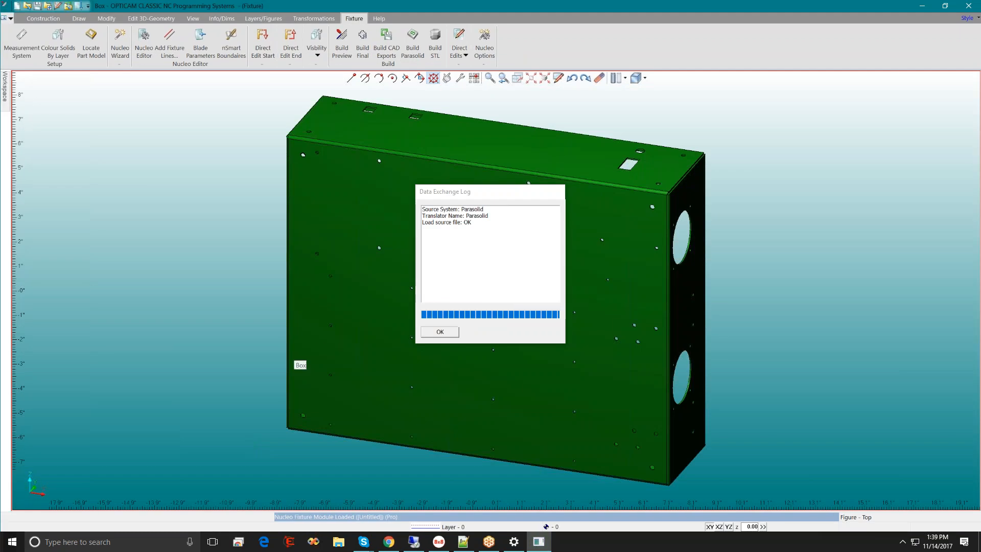
{"action": "left_click", "coordinate": [441, 332]}
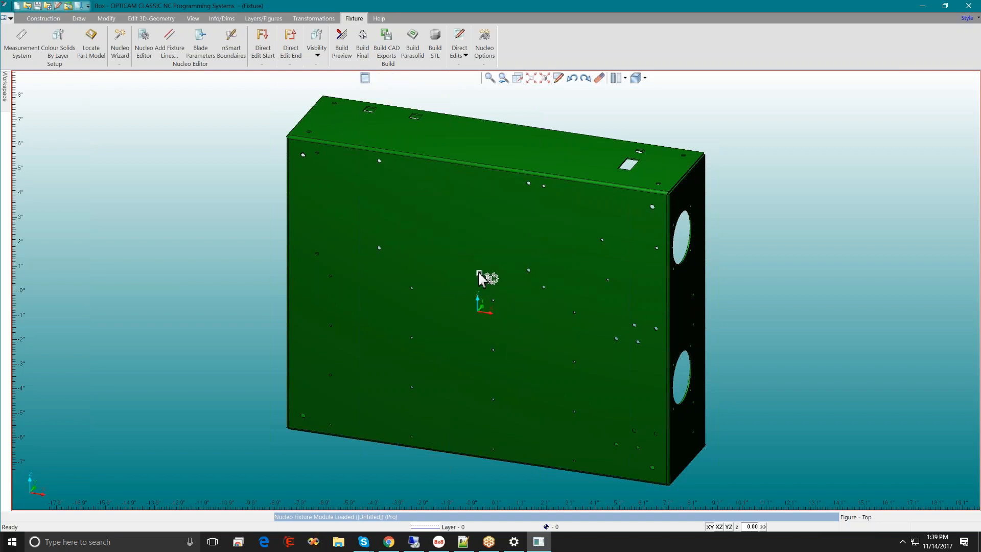
Step: Examine the imported box from several angles and zoom levels, including its open rear side and interior
{"action": "mouse_move", "coordinate": [474, 267]}
{"action": "middle_mouse_down"}
{"action": "mouse_move", "coordinate": [477, 240]}
{"action": "mouse_move", "coordinate": [473, 292]}
{"action": "mouse_move", "coordinate": [481, 244]}
{"action": "mouse_move", "coordinate": [477, 267]}
{"action": "middle_mouse_up"}
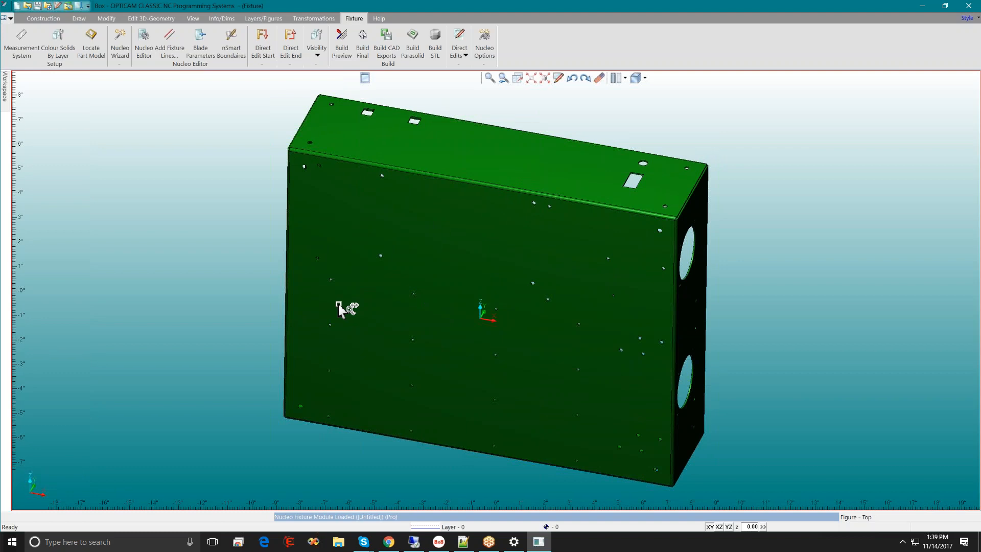
{"action": "mouse_move", "coordinate": [338, 307]}
{"action": "middle_mouse_down"}
{"action": "mouse_move", "coordinate": [337, 398]}
{"action": "mouse_move", "coordinate": [338, 301]}
{"action": "mouse_move", "coordinate": [339, 322]}
{"action": "middle_mouse_up"}
{"action": "mouse_move", "coordinate": [87, 317]}
{"action": "middle_mouse_down"}
{"action": "mouse_move", "coordinate": [87, 296]}
{"action": "mouse_move", "coordinate": [88, 319]}
{"action": "middle_mouse_up"}
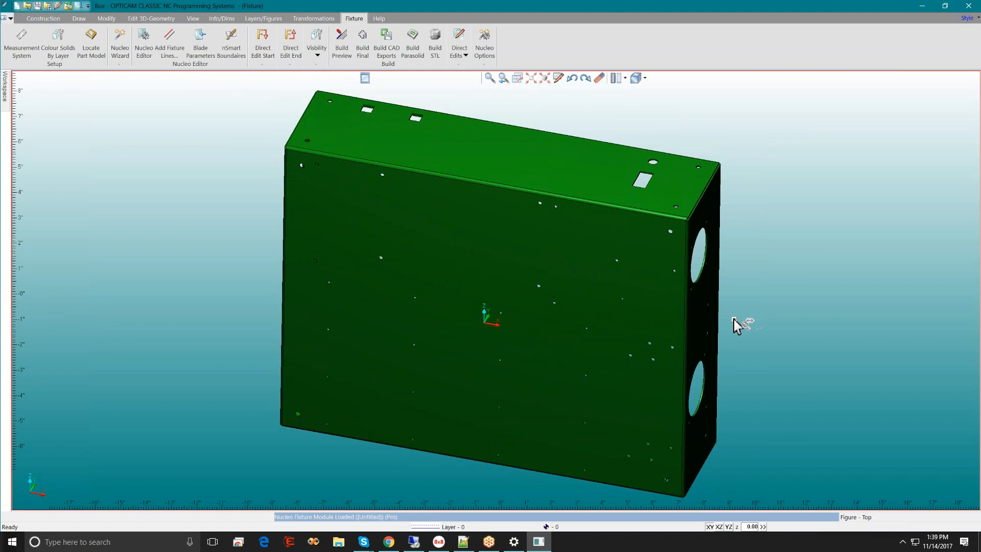
{"action": "mouse_move", "coordinate": [736, 325]}
{"action": "middle_mouse_down"}
{"action": "mouse_move", "coordinate": [736, 306]}
{"action": "mouse_move", "coordinate": [720, 334]}
{"action": "middle_mouse_up"}
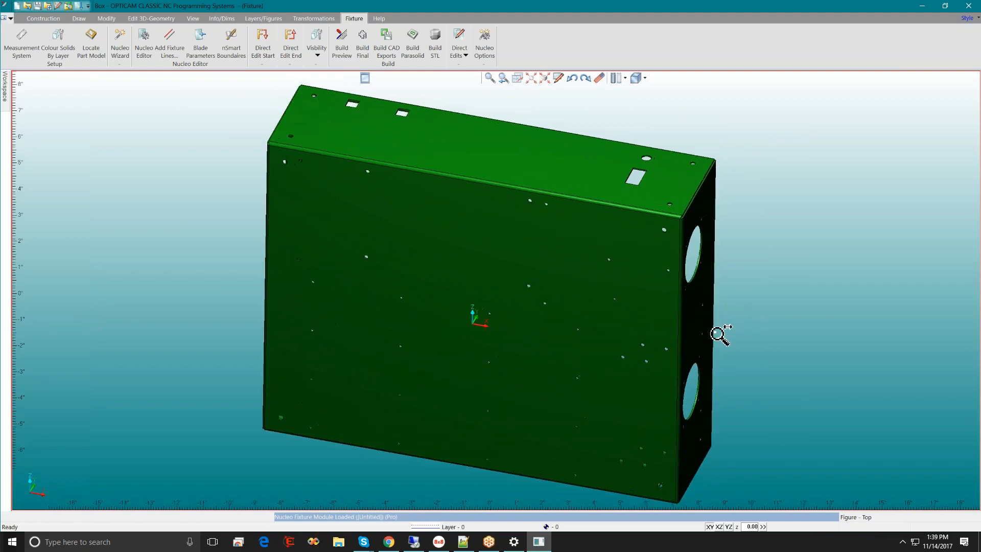
{"action": "middle_click_drag", "start_coordinate": [826, 324], "coordinate": [821, 307]}
{"action": "middle_click_drag", "start_coordinate": [485, 301], "coordinate": [642, 339]}
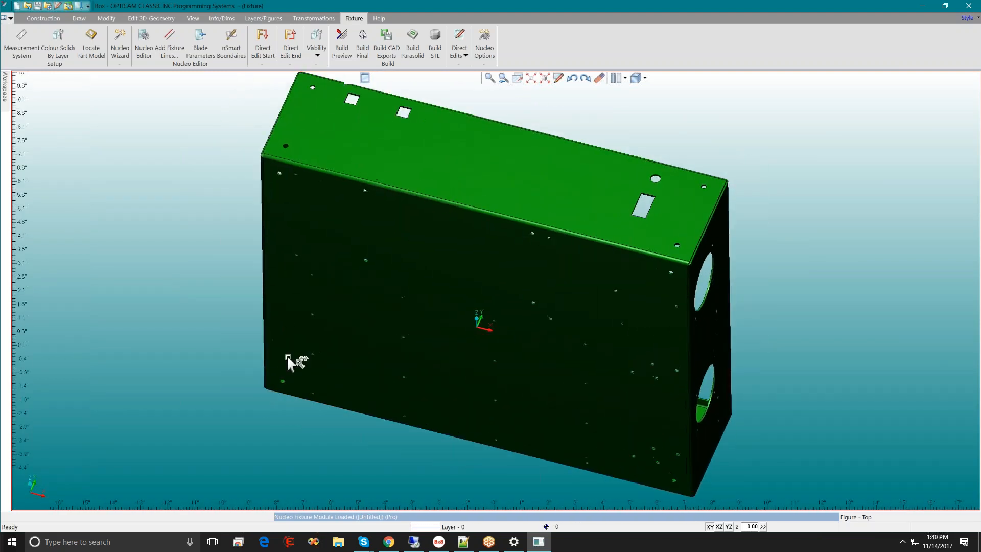
{"action": "mouse_move", "coordinate": [284, 319]}
{"action": "middle_mouse_down"}
{"action": "mouse_move", "coordinate": [271, 378]}
{"action": "mouse_move", "coordinate": [284, 331]}
{"action": "middle_mouse_up"}
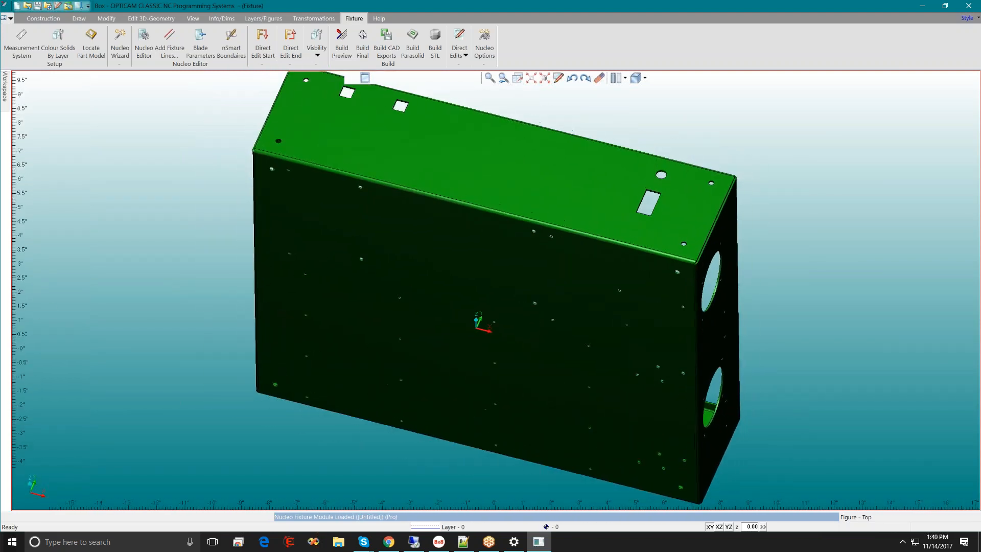
{"action": "middle_click_drag", "start_coordinate": [39, 304], "coordinate": [46, 326]}
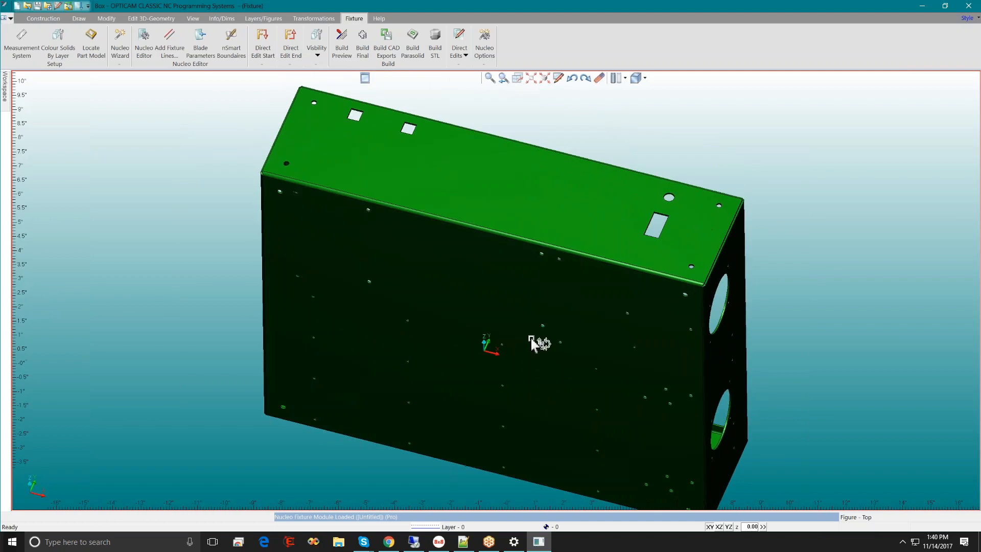
{"action": "scroll", "coordinate": [491, 327], "scroll_direction": "down", "scroll_amount": 2}
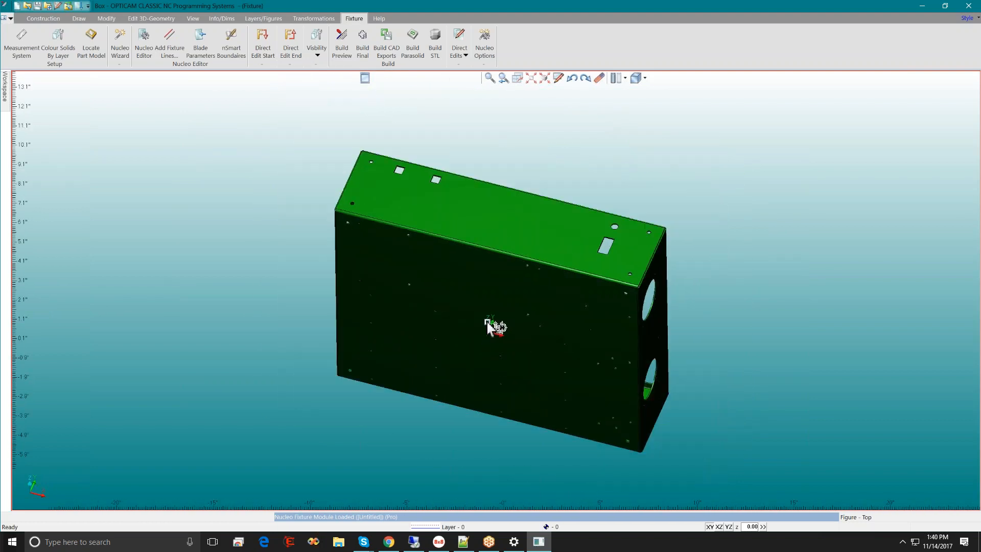
{"action": "scroll", "coordinate": [489, 307], "scroll_direction": "up", "scroll_amount": 3}
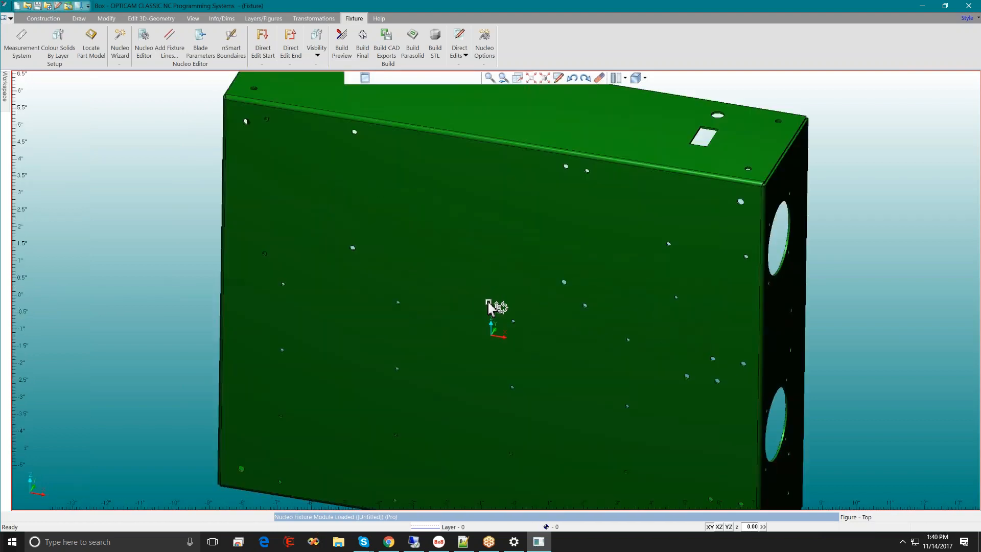
{"action": "scroll", "coordinate": [488, 306], "scroll_direction": "down", "scroll_amount": 3}
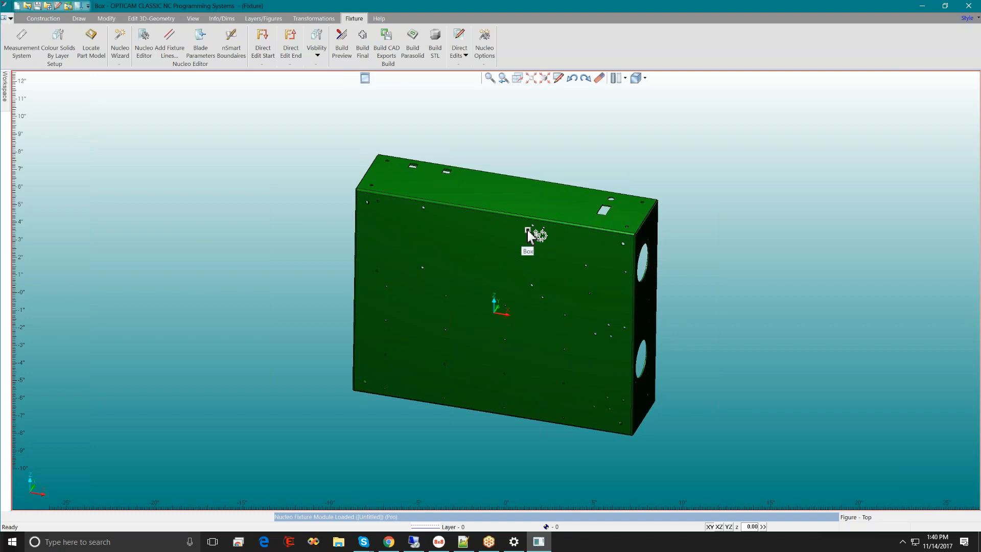
{"action": "middle_click_drag", "start_coordinate": [528, 222], "coordinate": [530, 277]}
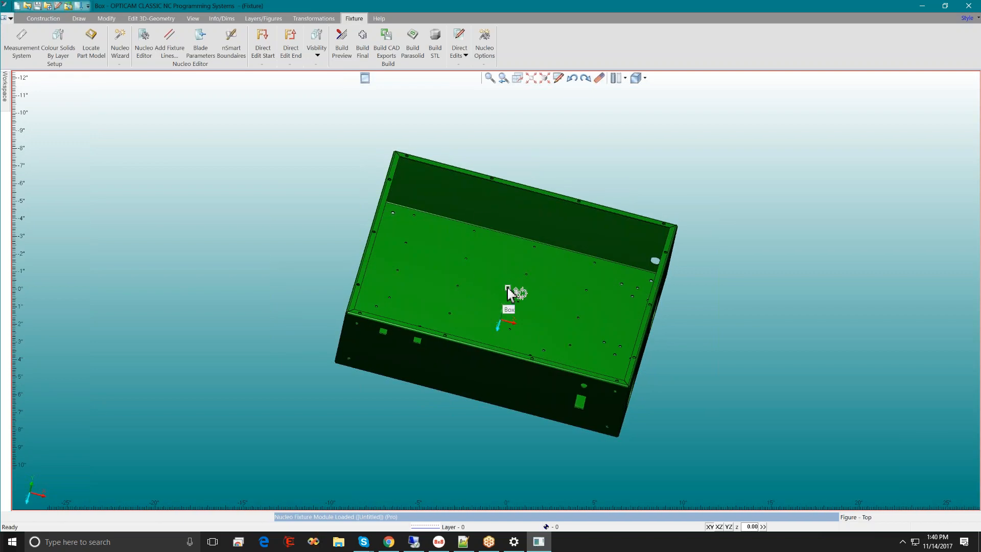
{"action": "middle_click_drag", "start_coordinate": [501, 357], "coordinate": [520, 209]}
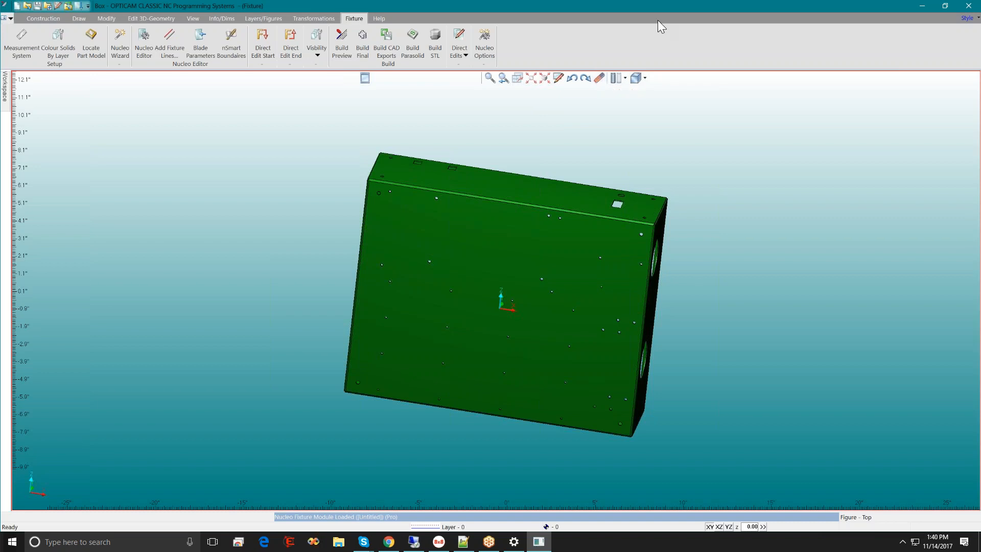
{"action": "left_click", "coordinate": [599, 77]}
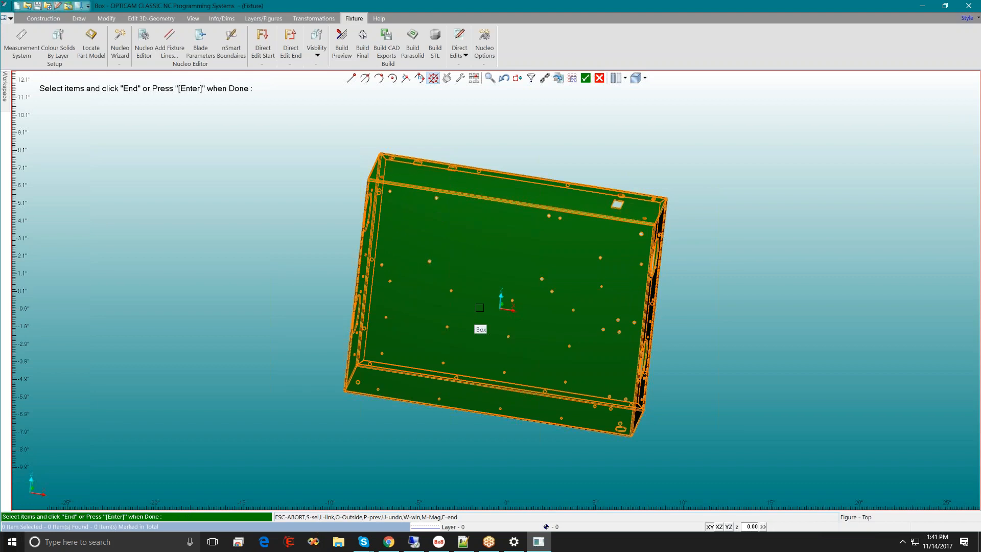
{"action": "key", "text": "Escape"}
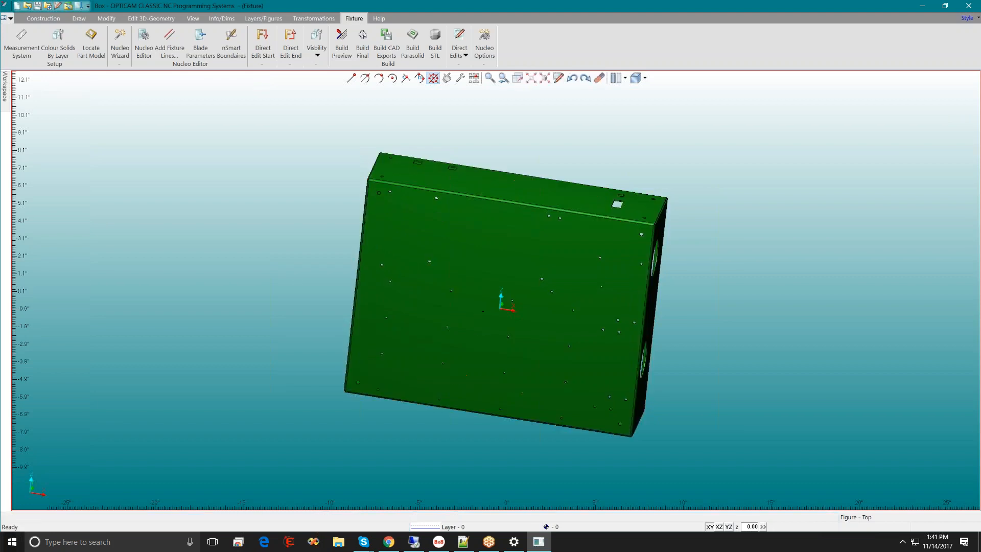
{"action": "middle_click_drag", "start_coordinate": [494, 308], "coordinate": [267, 302]}
{"action": "key", "text": "Return"}
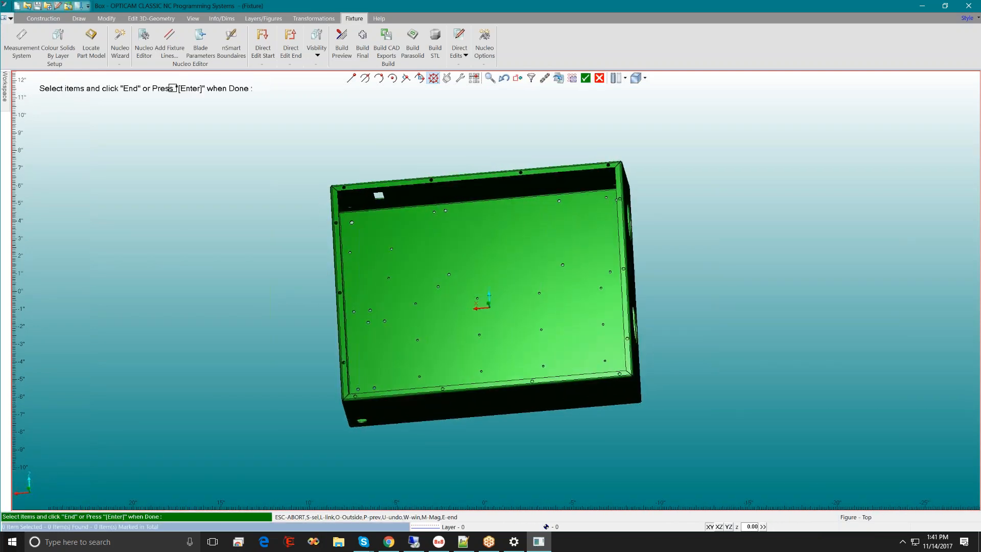
{"action": "left_click", "coordinate": [516, 259]}
{"action": "key", "text": "Escape"}
{"action": "middle_click_drag", "start_coordinate": [436, 318], "coordinate": [628, 237]}
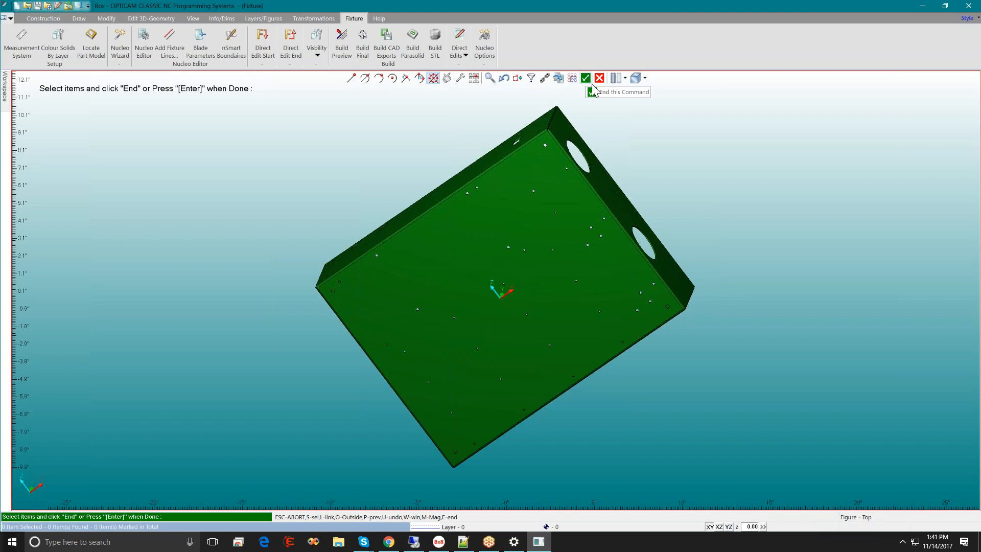
{"action": "right_click", "coordinate": [637, 121]}
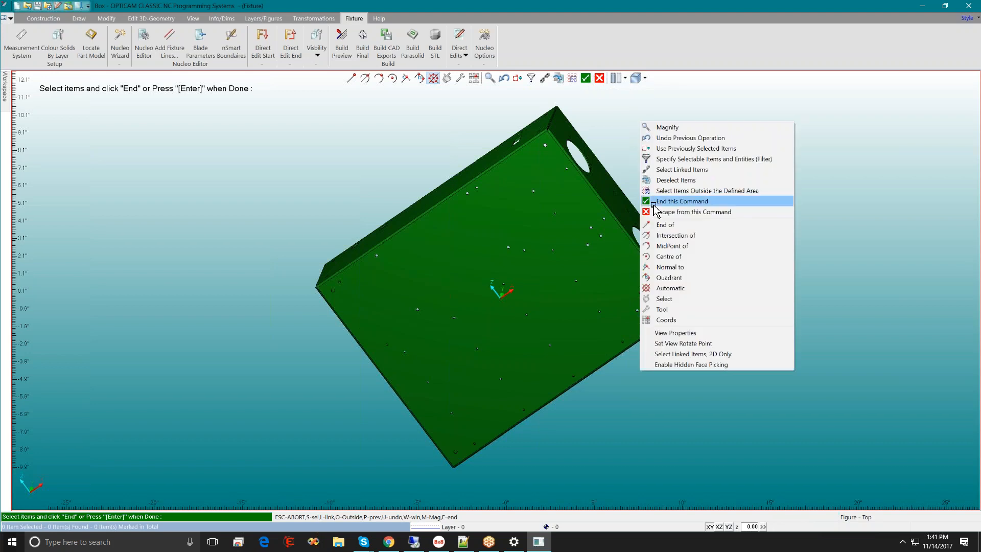
{"action": "left_click", "coordinate": [275, 110]}
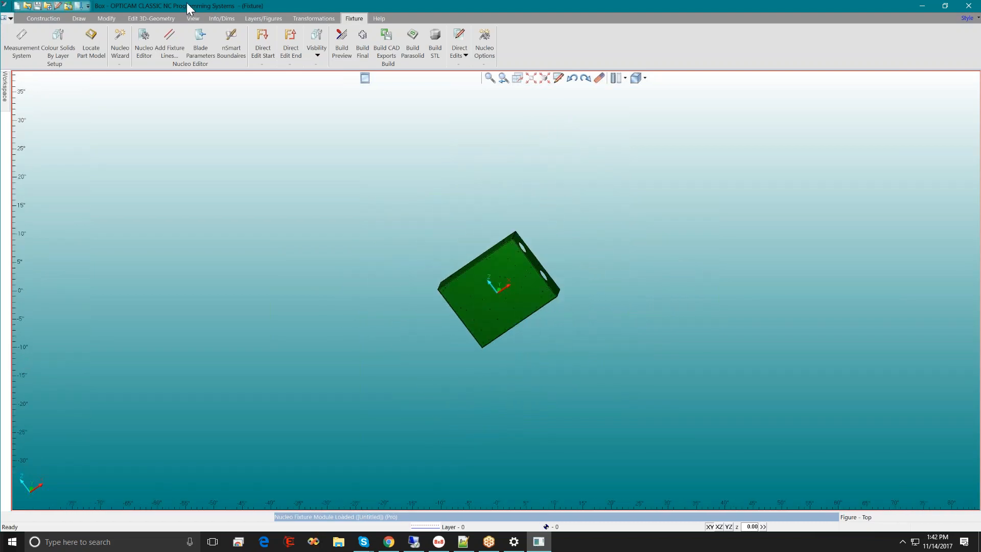
Step: Try making three copies of the box with Translate & Copy, from its midpoint to X6, and undo them
{"action": "left_click", "coordinate": [309, 17]}
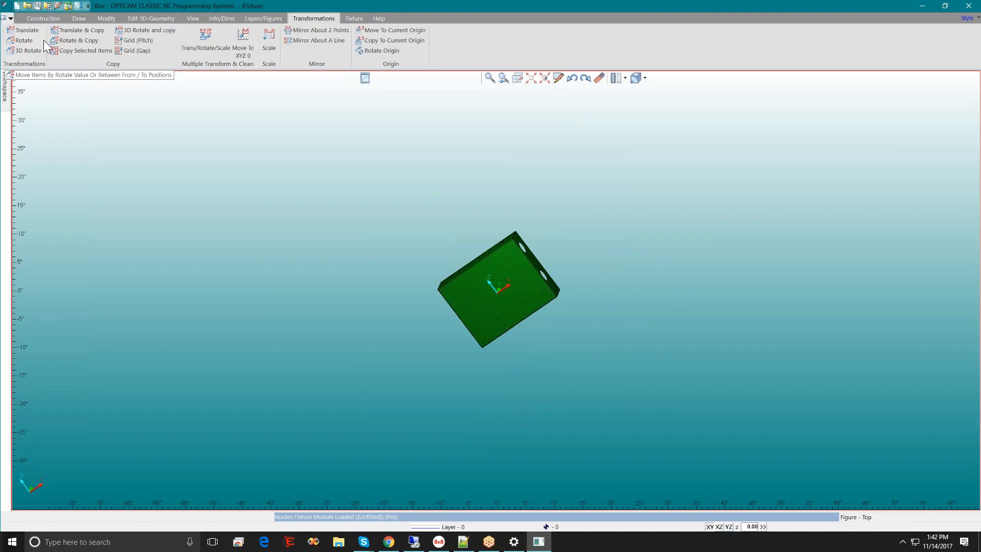
{"action": "left_click", "coordinate": [64, 30]}
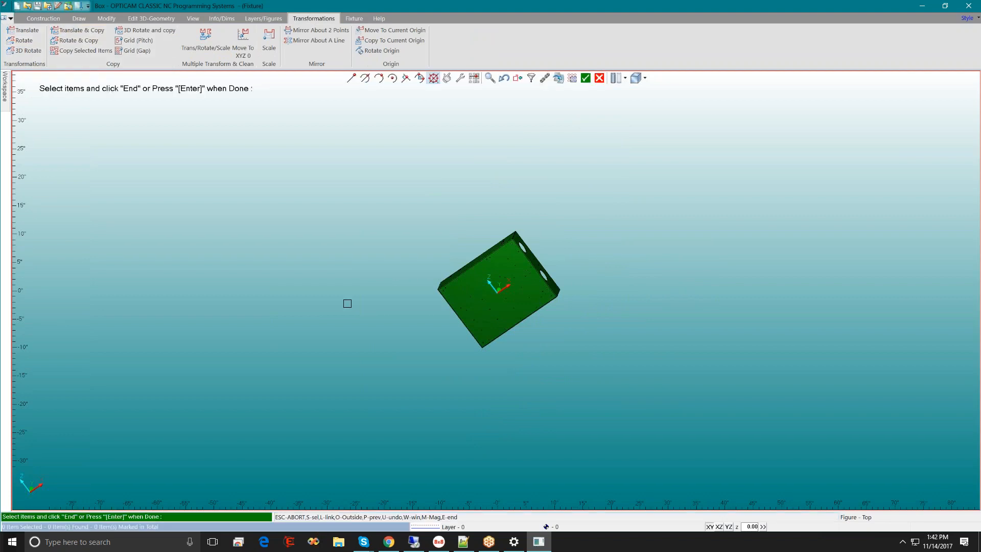
{"action": "left_click", "coordinate": [557, 305]}
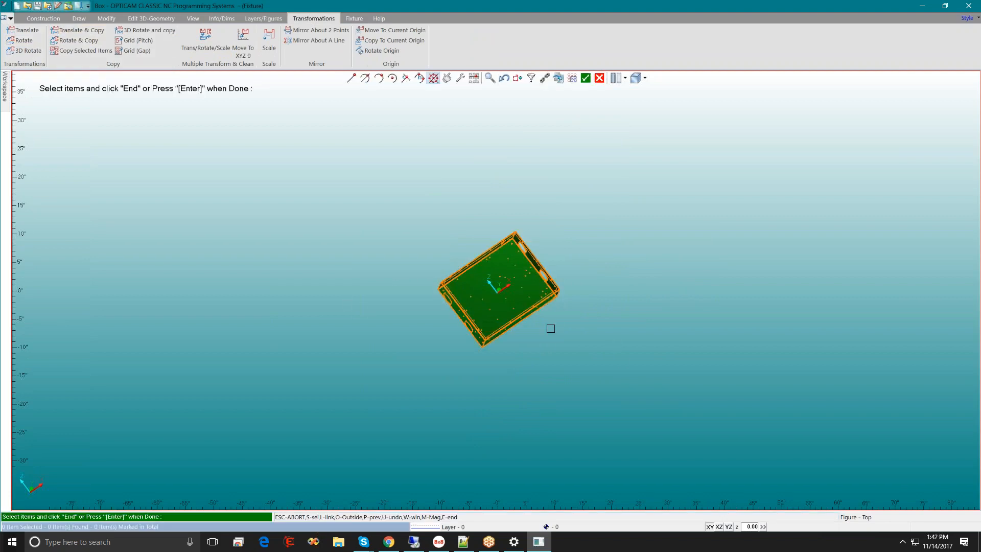
{"action": "left_click", "coordinate": [519, 315]}
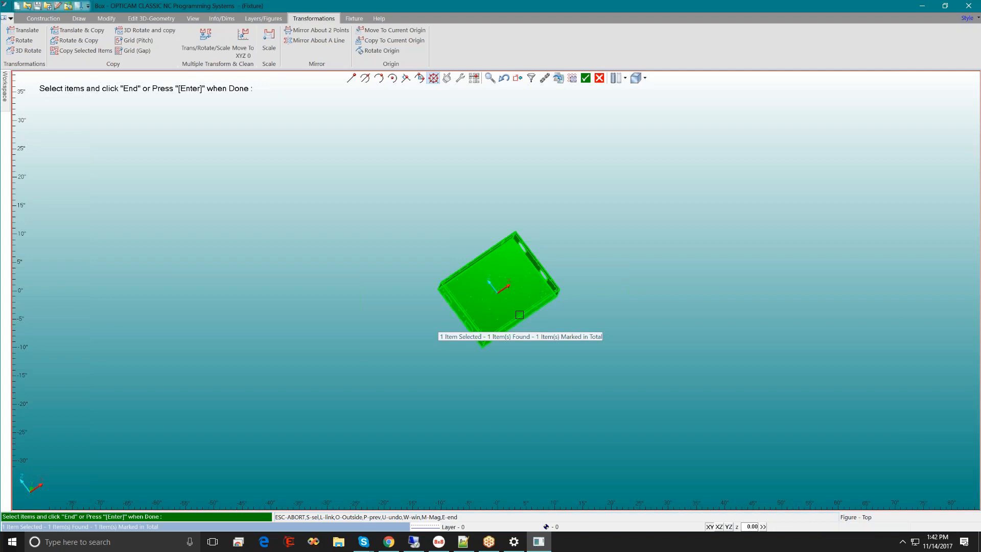
{"action": "left_click", "coordinate": [586, 78]}
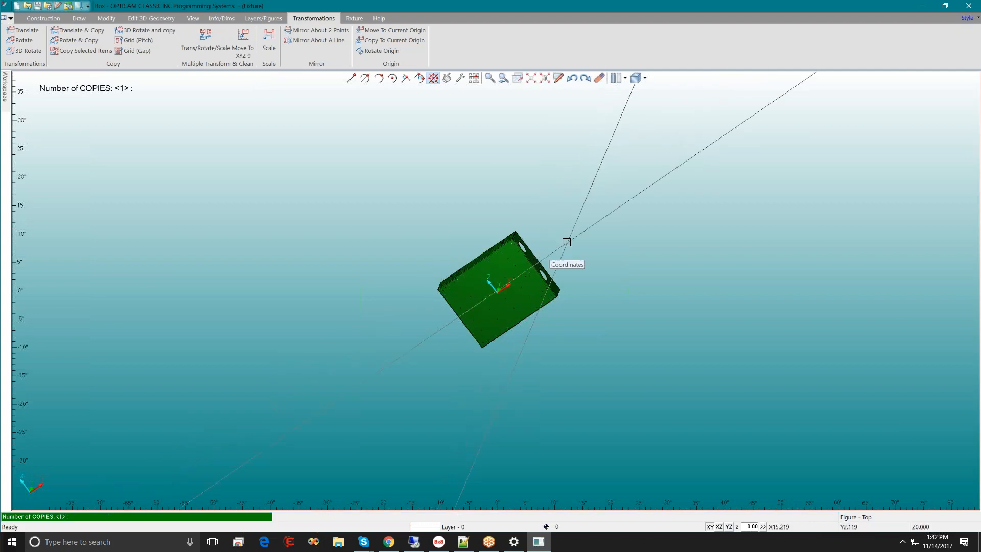
{"action": "type", "text": "3"}
{"action": "key", "text": "Return"}
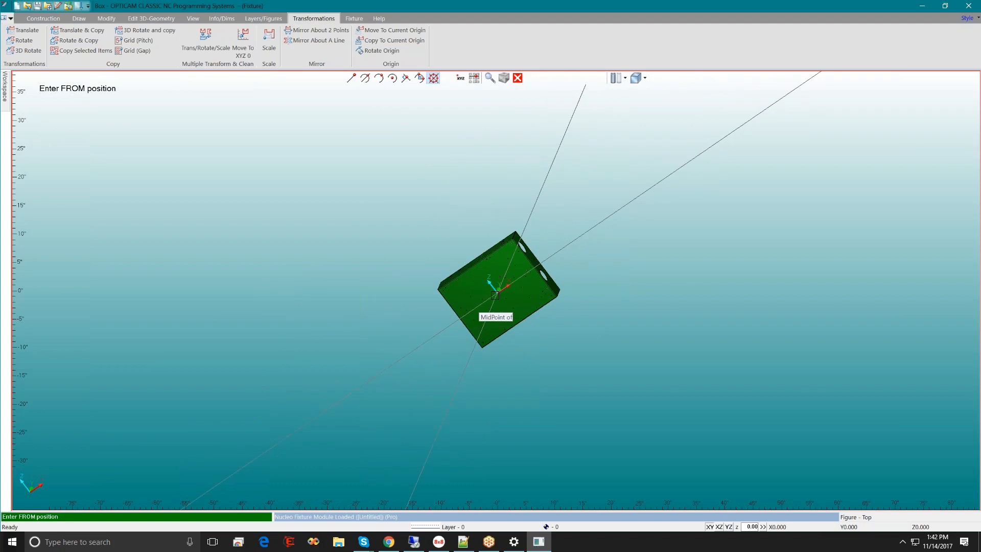
{"action": "left_click", "coordinate": [494, 296]}
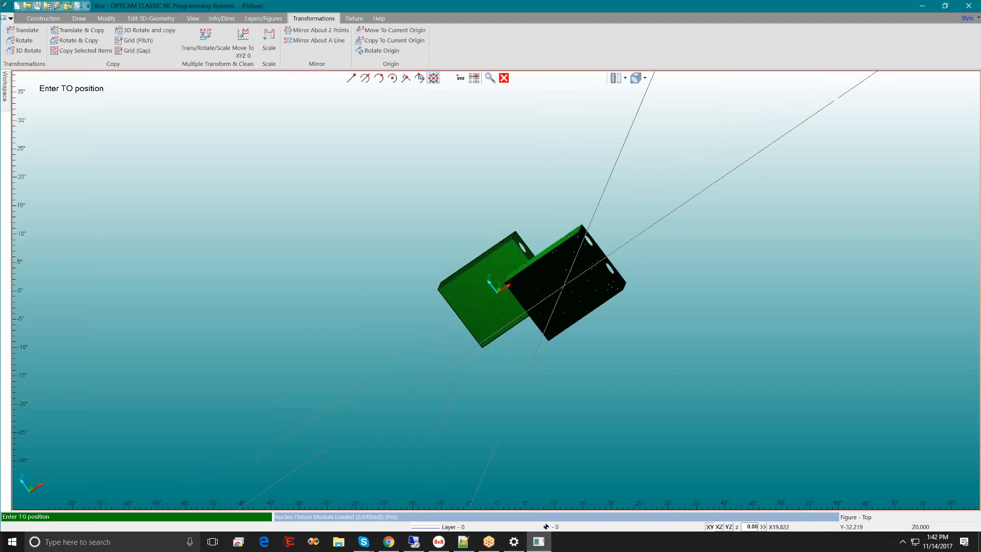
{"action": "type", "text": "x6"}
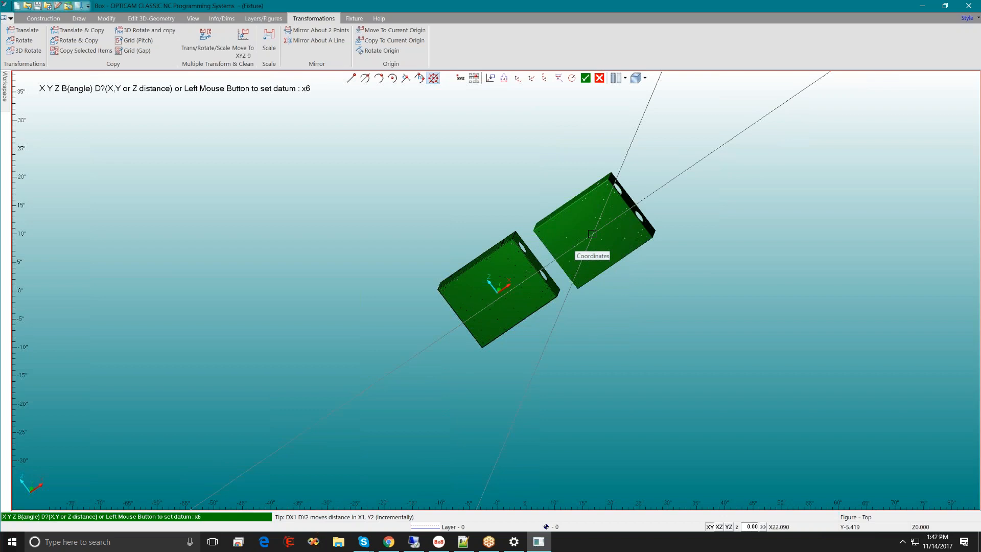
{"action": "key", "text": "Return"}
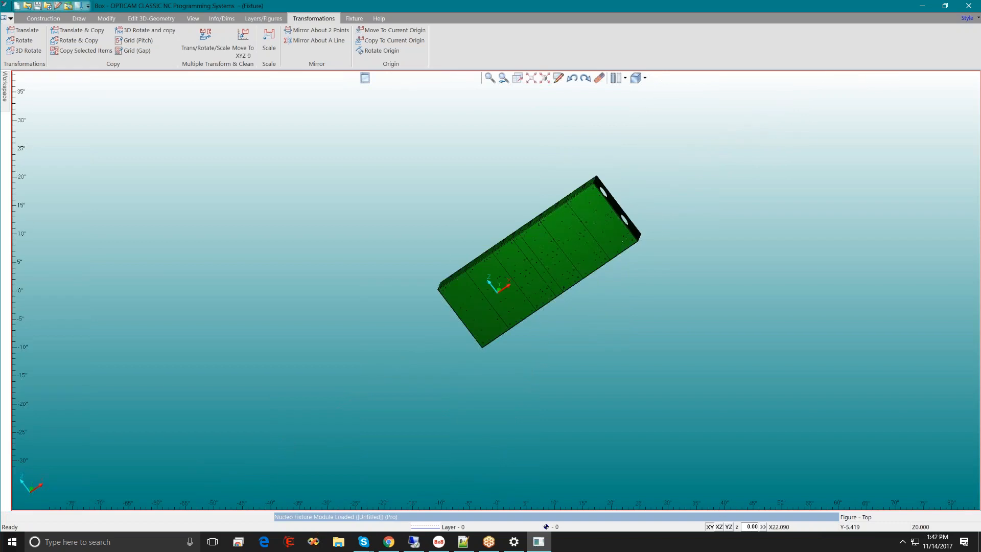
{"action": "left_click", "coordinate": [572, 78]}
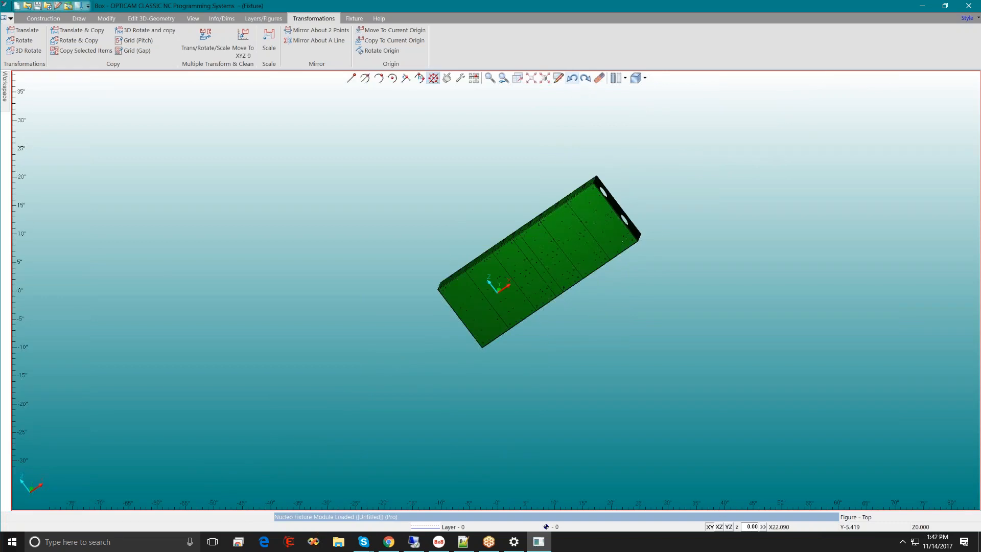
Step: Make three evenly spaced copies of the box in a row along X with Translate & Copy, starting from the box's midpoint
{"action": "left_click", "coordinate": [71, 30]}
{"action": "left_click", "coordinate": [490, 279]}
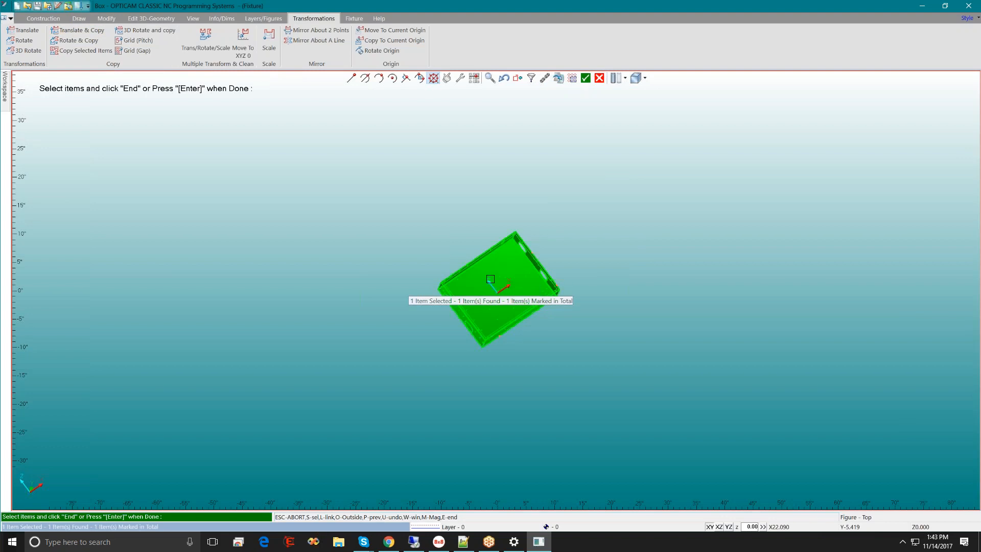
{"action": "key", "text": "Return"}
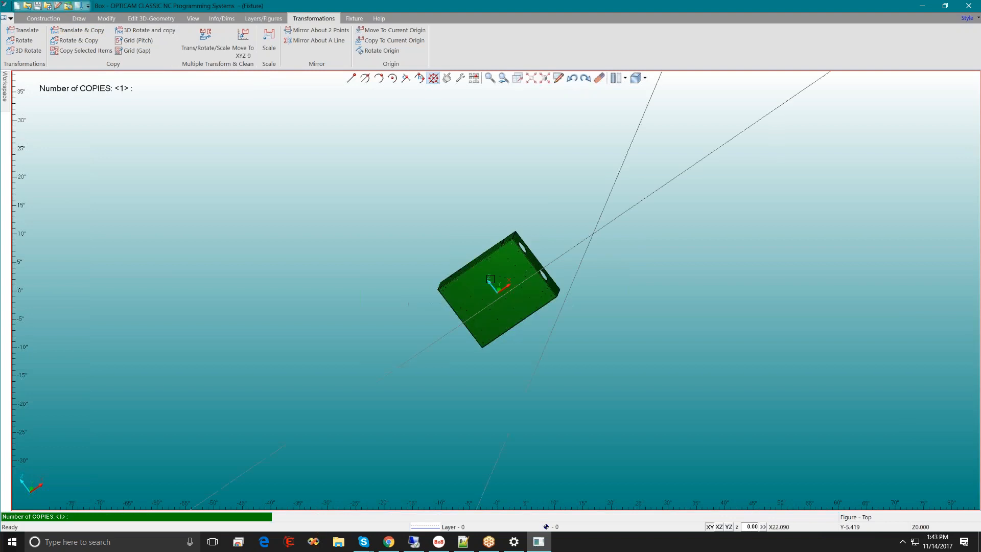
{"action": "key", "text": "Return"}
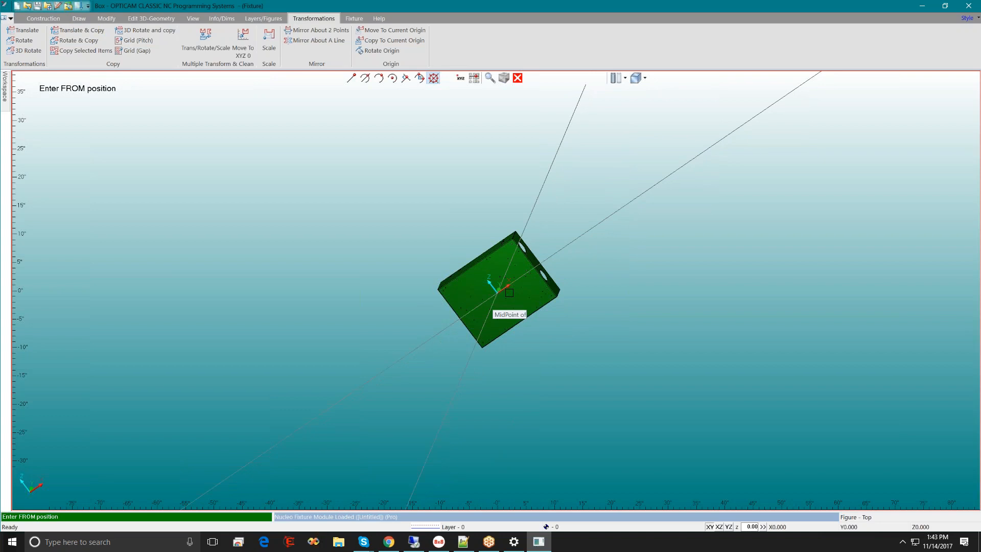
{"action": "left_click", "coordinate": [509, 292]}
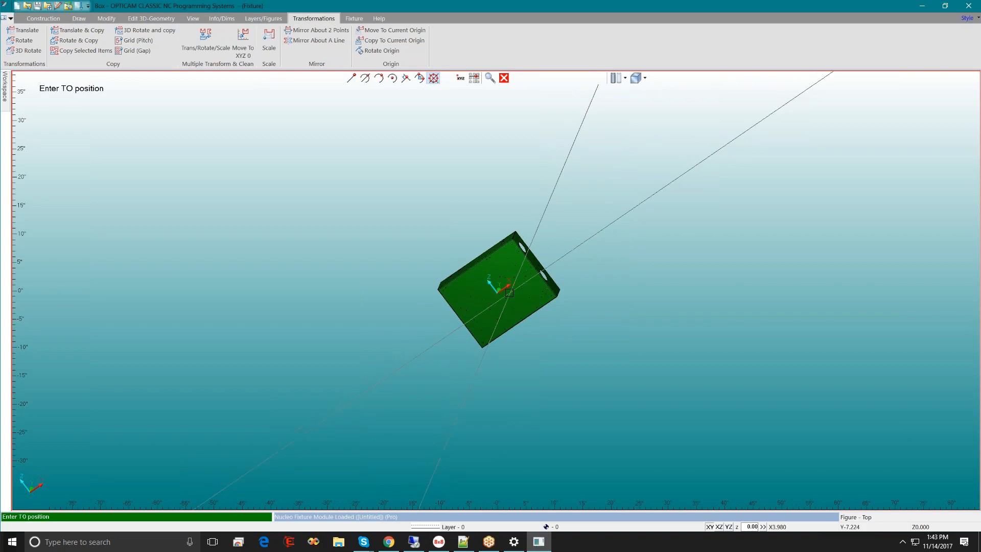
{"action": "left_click", "coordinate": [545, 294]}
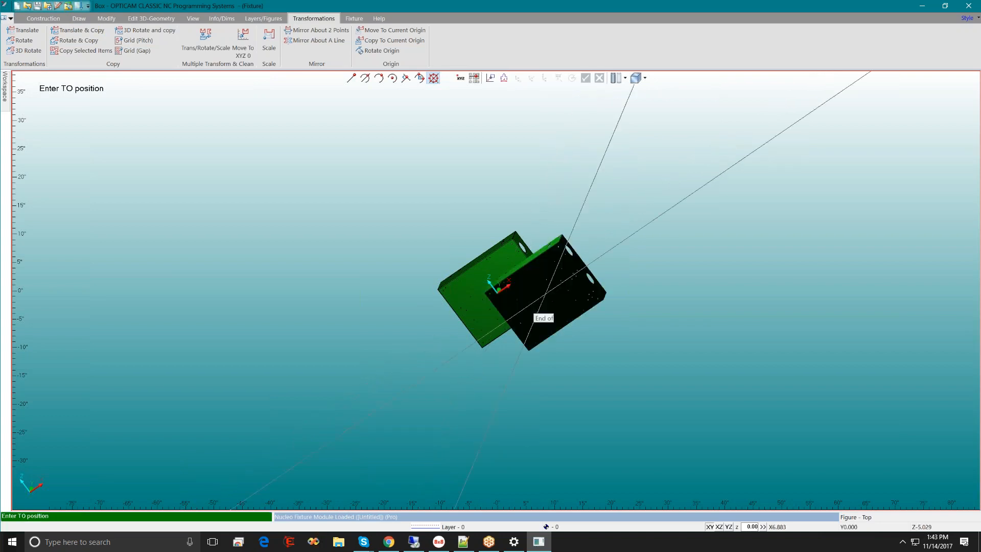
{"action": "key", "text": "Return"}
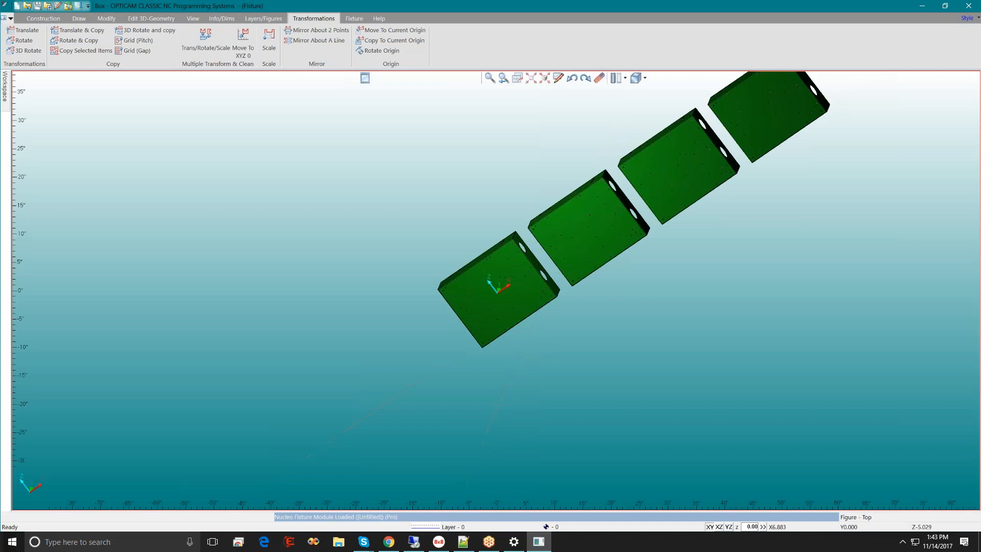
{"action": "scroll", "coordinate": [745, 170], "scroll_direction": "down", "scroll_amount": 3}
{"action": "scroll", "coordinate": [752, 160], "scroll_direction": "up", "scroll_amount": 2}
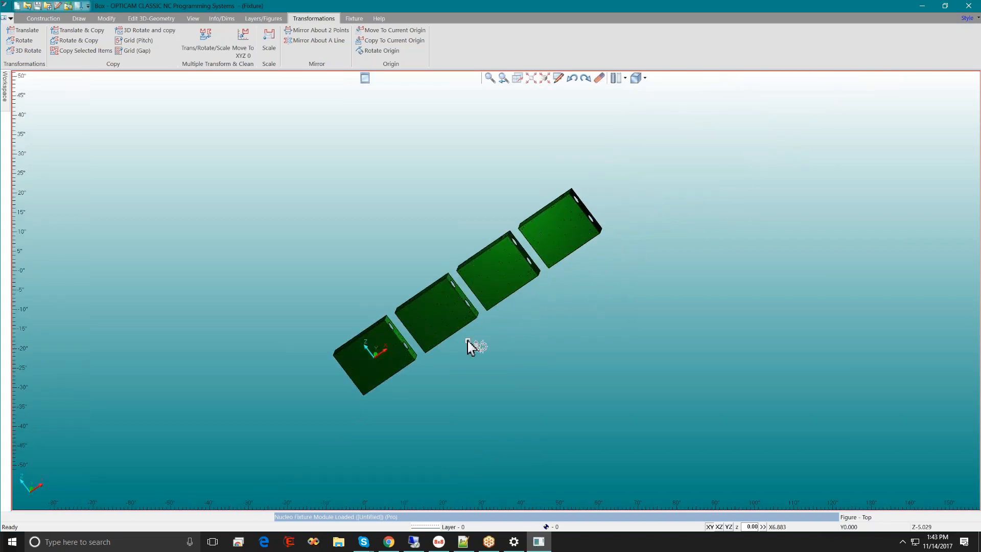
{"action": "left_click", "coordinate": [599, 76]}
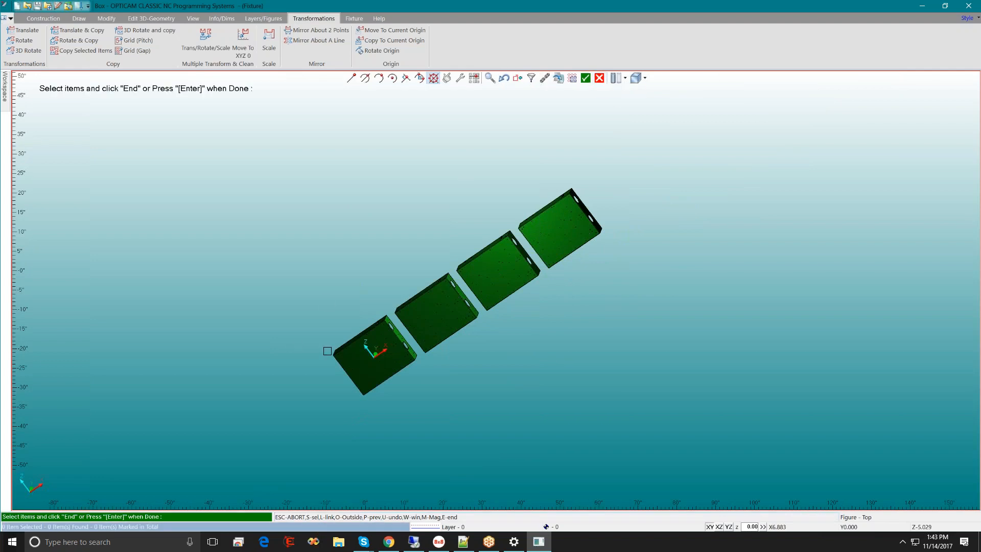
{"action": "left_click", "coordinate": [356, 337]}
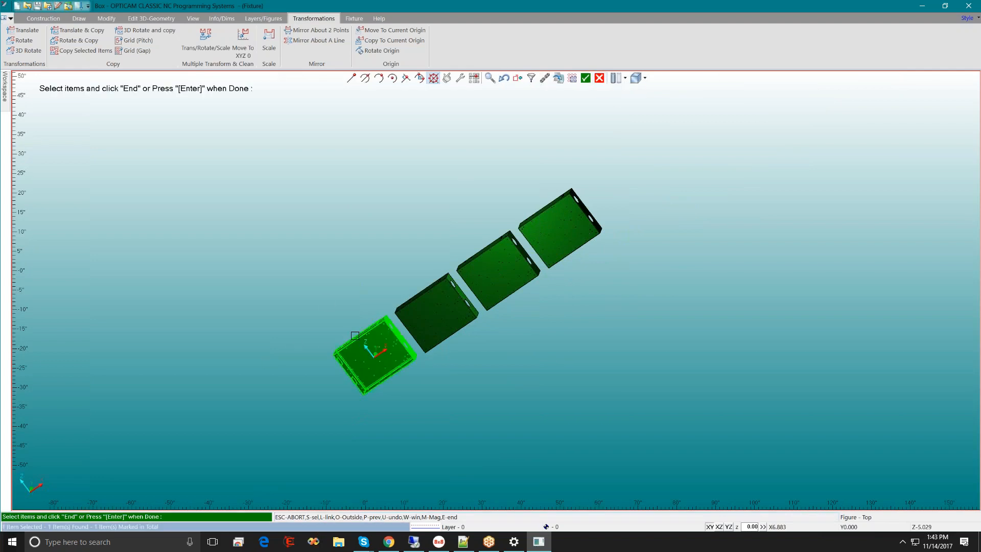
{"action": "left_click", "coordinate": [416, 300]}
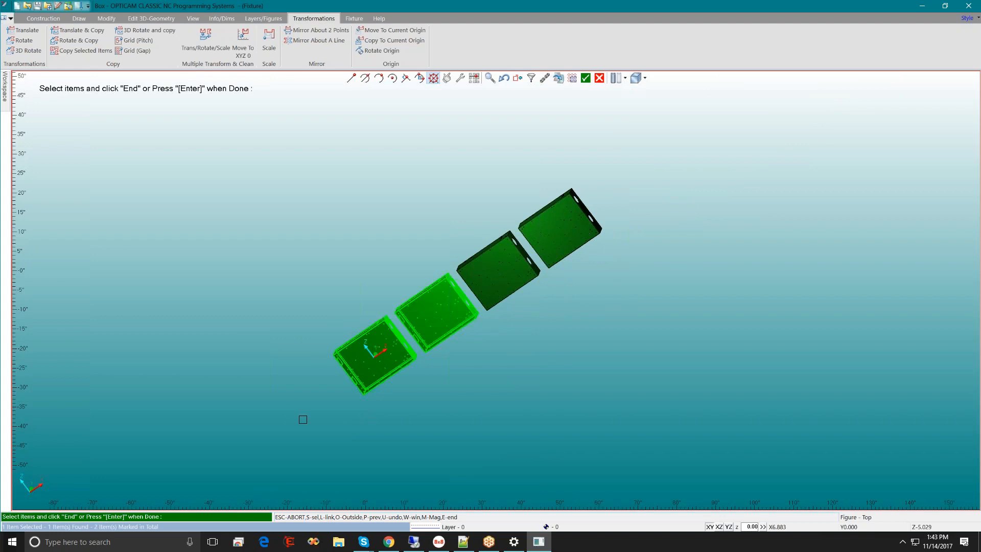
{"action": "key", "text": "Escape"}
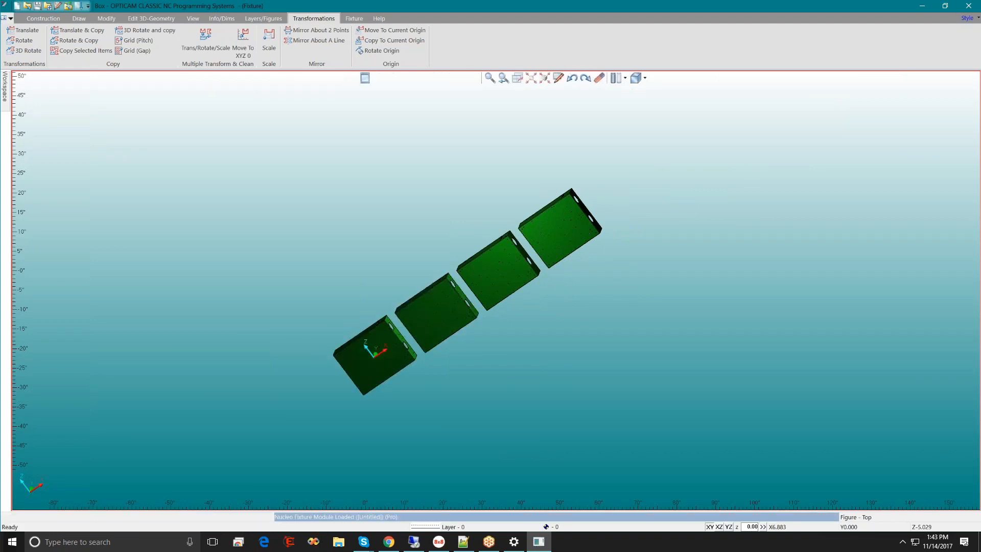
Step: Try marking only the two middle boxes for deletion with a selection window that fully encloses them
{"action": "left_click", "coordinate": [596, 79]}
{"action": "mouse_move", "coordinate": [379, 409]}
{"action": "left_mouse_down"}
{"action": "mouse_move", "coordinate": [473, 270]}
{"action": "mouse_move", "coordinate": [549, 199]}
{"action": "left_mouse_up"}
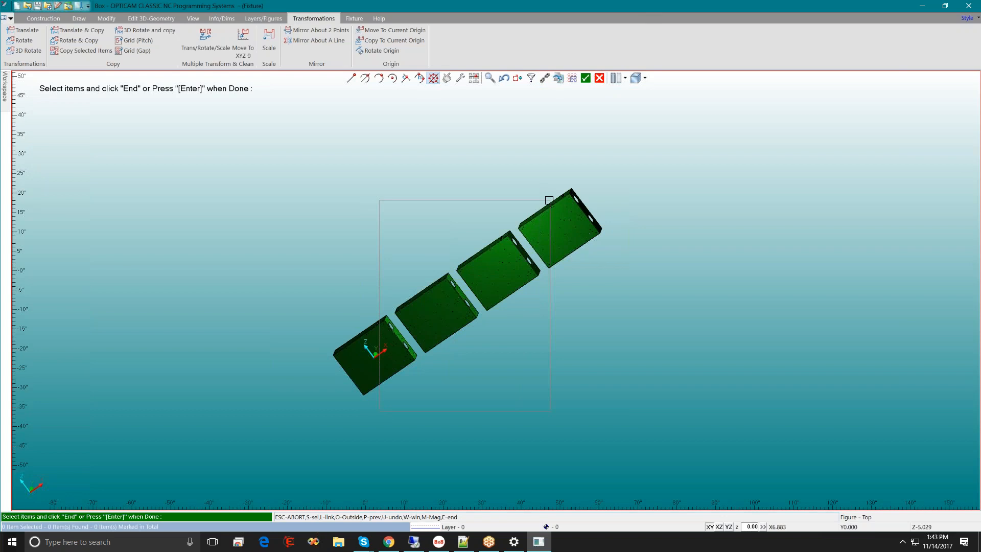
{"action": "left_click_drag", "start_coordinate": [548, 200], "coordinate": [548, 200]}
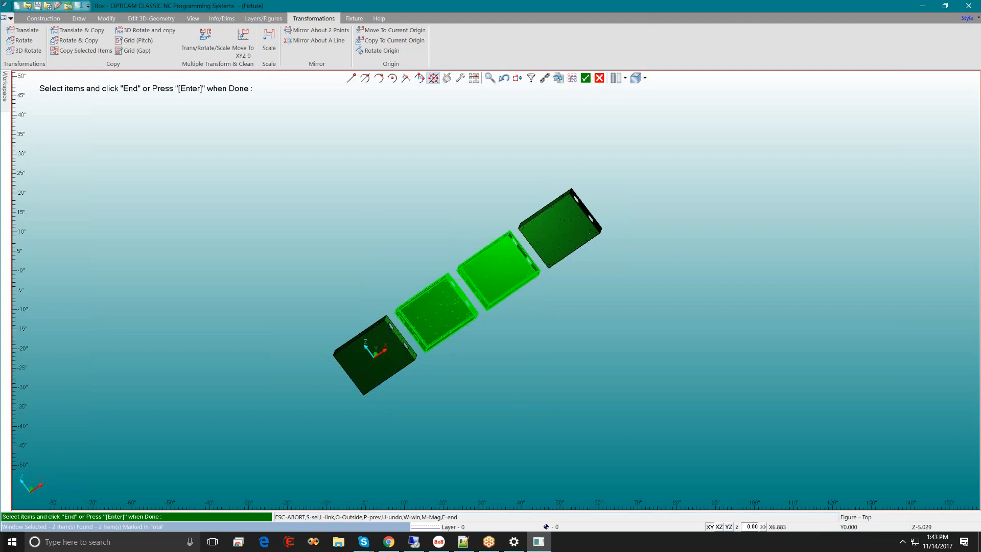
{"action": "left_click", "coordinate": [586, 77]}
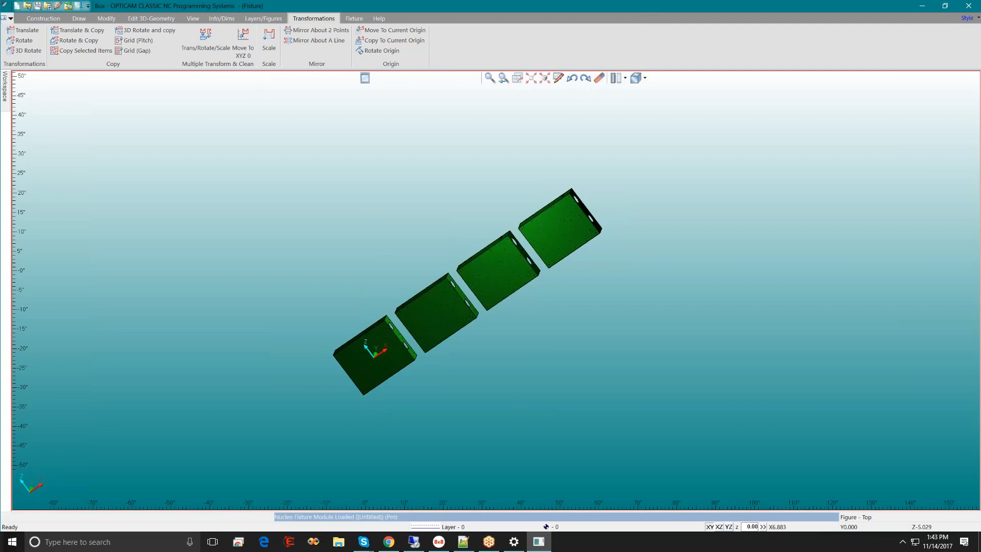
Step: Try marking all four boxes for deletion with a crossing selection window
{"action": "left_click", "coordinate": [600, 77]}
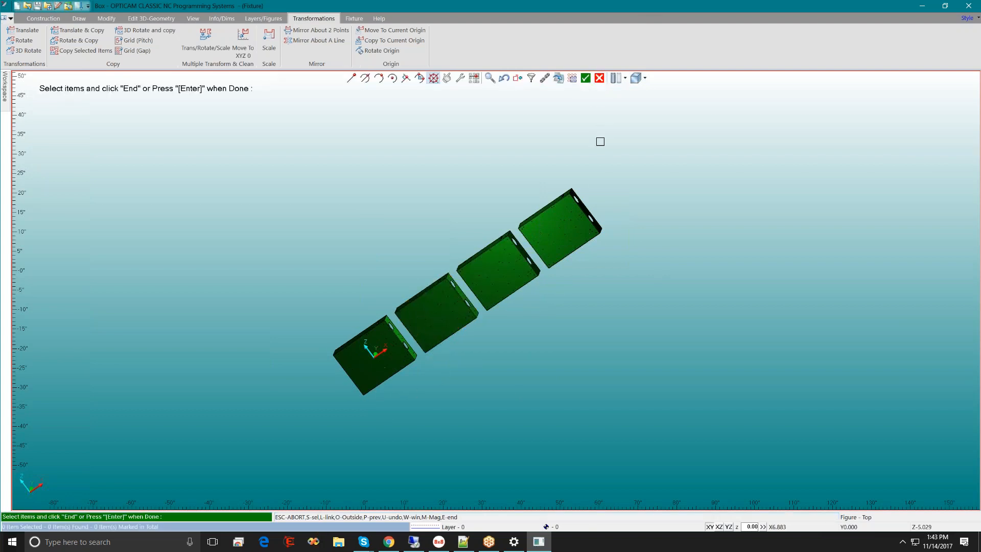
{"action": "left_click_drag", "start_coordinate": [601, 137], "coordinate": [384, 342]}
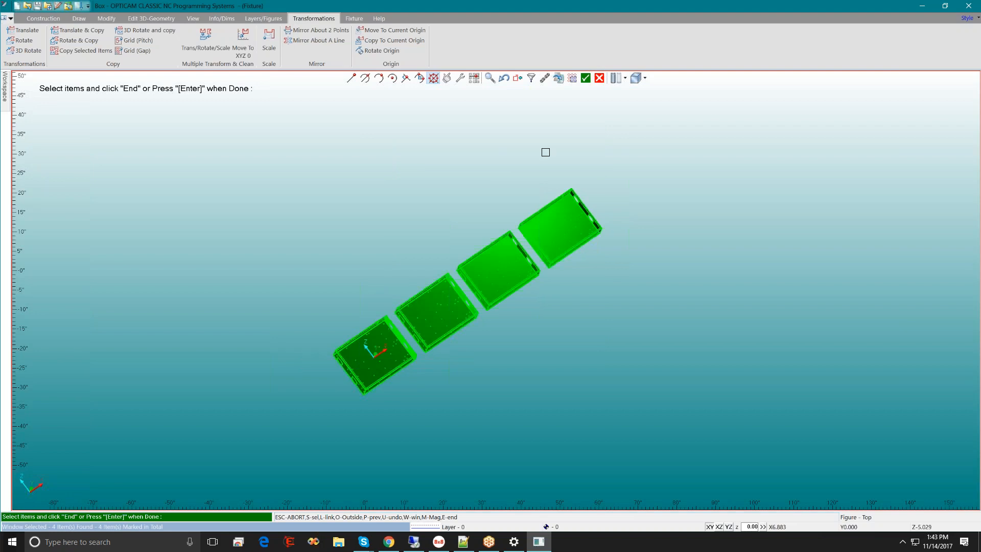
{"action": "left_click", "coordinate": [602, 79]}
Step: Delete all four boxes, marking the two farthest from the origin with a crossing window and the others individually, and undo the deletion
{"action": "left_click", "coordinate": [601, 78]}
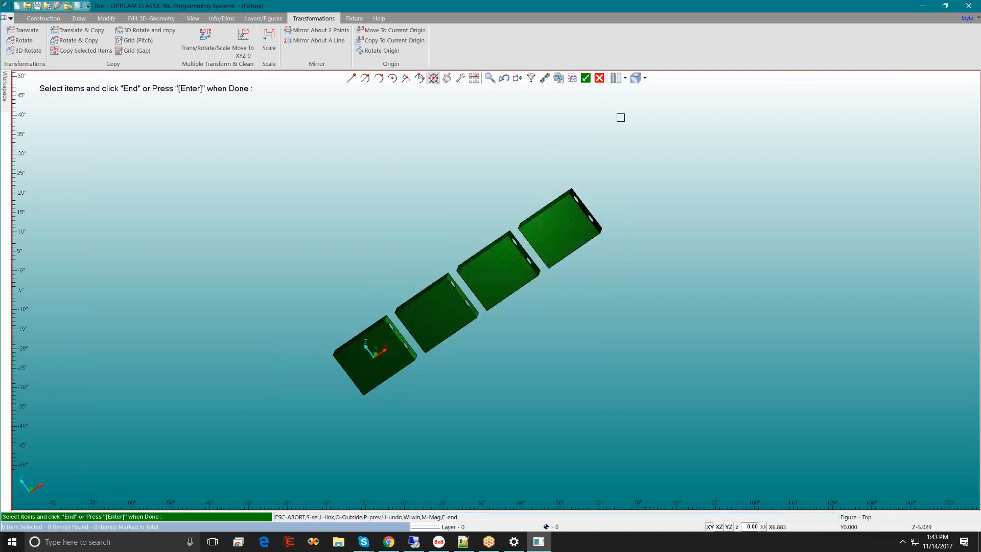
{"action": "left_click_drag", "start_coordinate": [326, 422], "coordinate": [241, 493]}
{"action": "left_click_drag", "start_coordinate": [626, 137], "coordinate": [485, 274]}
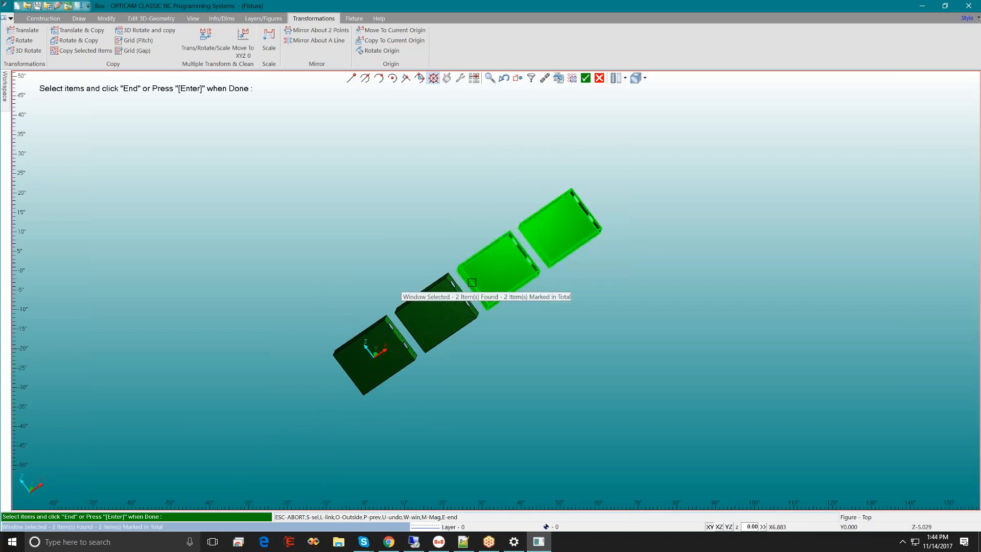
{"action": "left_click", "coordinate": [424, 319]}
{"action": "left_click", "coordinate": [366, 327]}
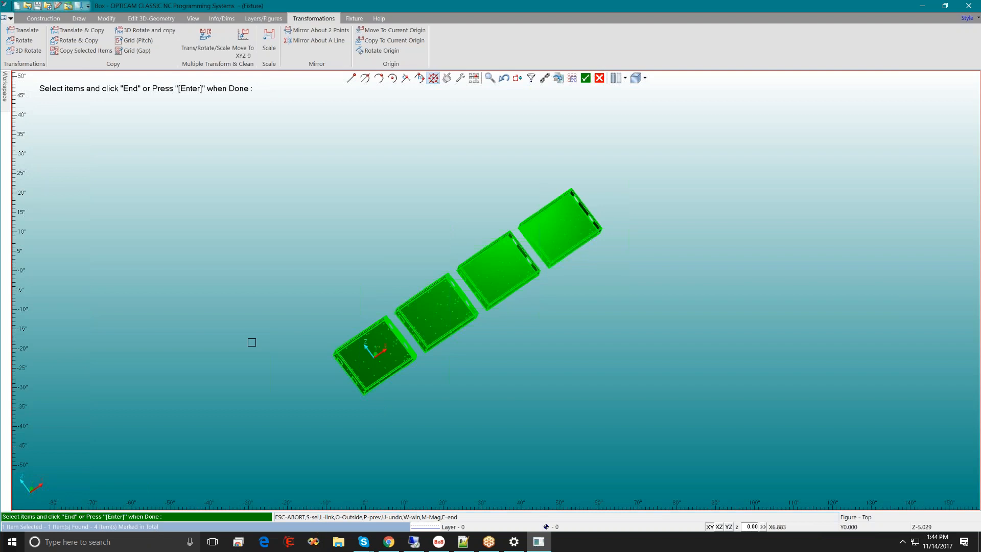
{"action": "left_click", "coordinate": [599, 78]}
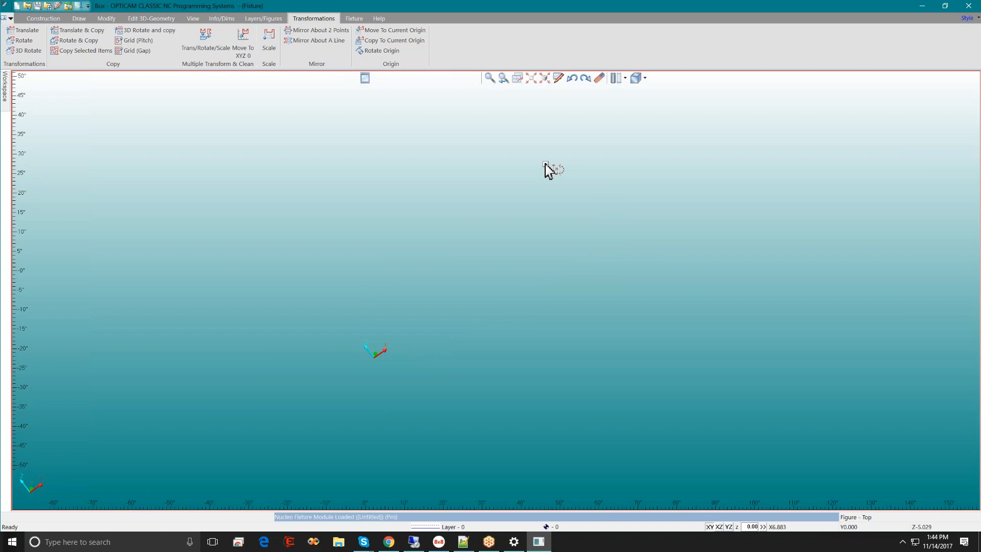
{"action": "left_click", "coordinate": [572, 79]}
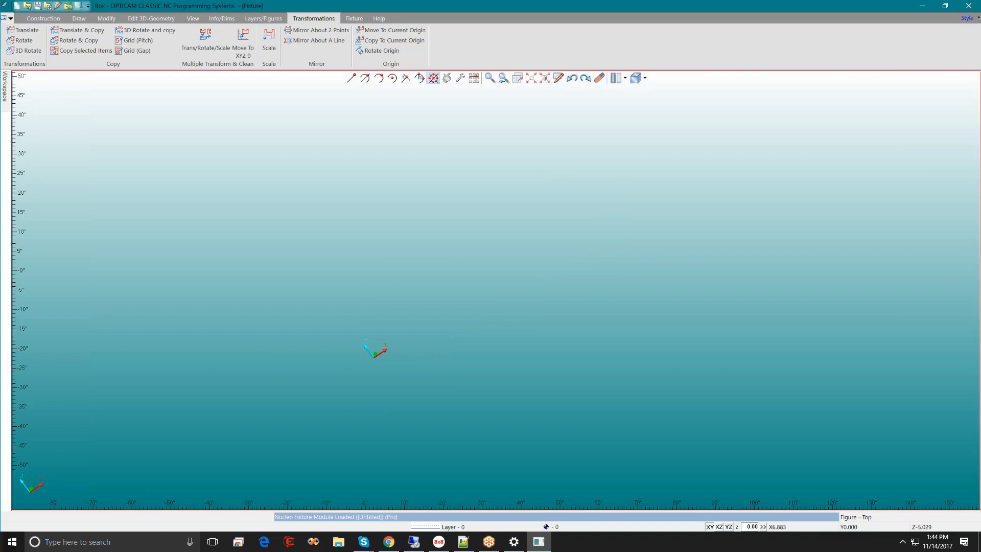
Step: Delete the three copied boxes one by one in a single selection, keeping the original box at the origin
{"action": "left_click", "coordinate": [601, 79]}
{"action": "left_click", "coordinate": [584, 229]}
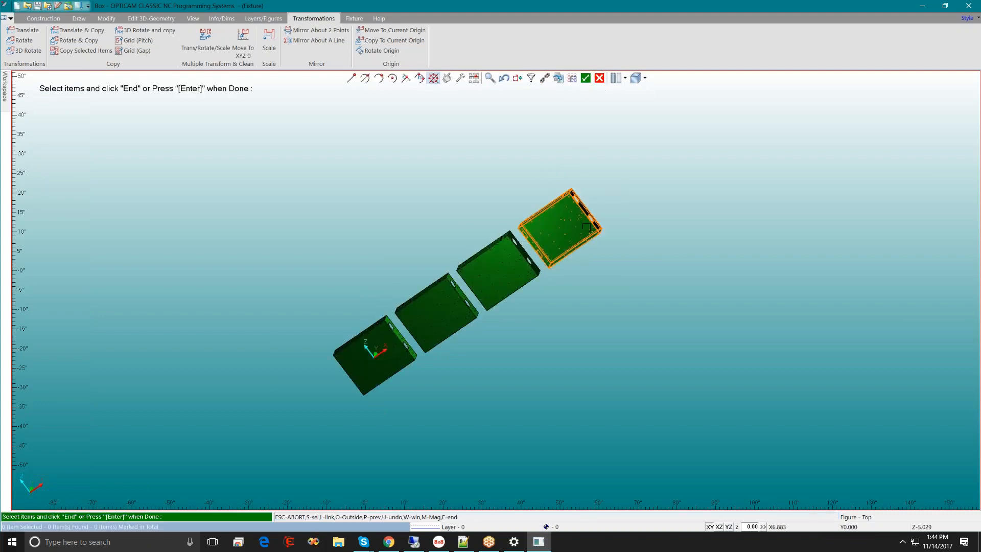
{"action": "left_click", "coordinate": [531, 271]}
{"action": "left_click", "coordinate": [430, 308]}
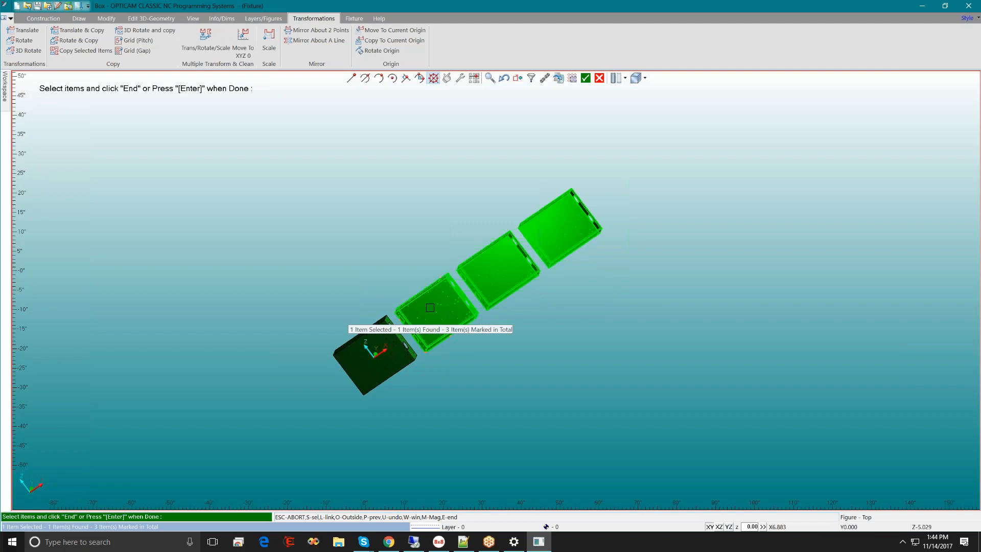
{"action": "key", "text": "Return"}
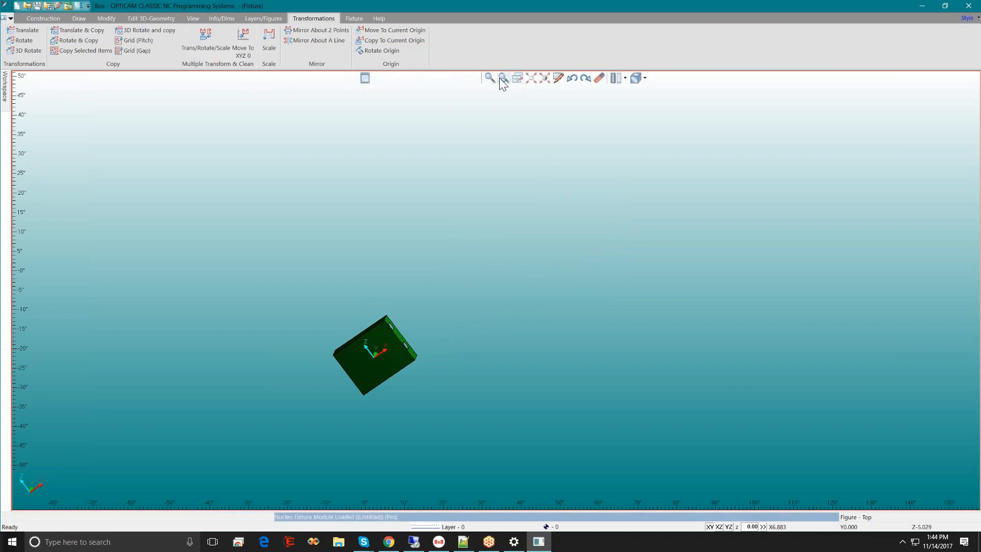
{"action": "left_click", "coordinate": [533, 79]}
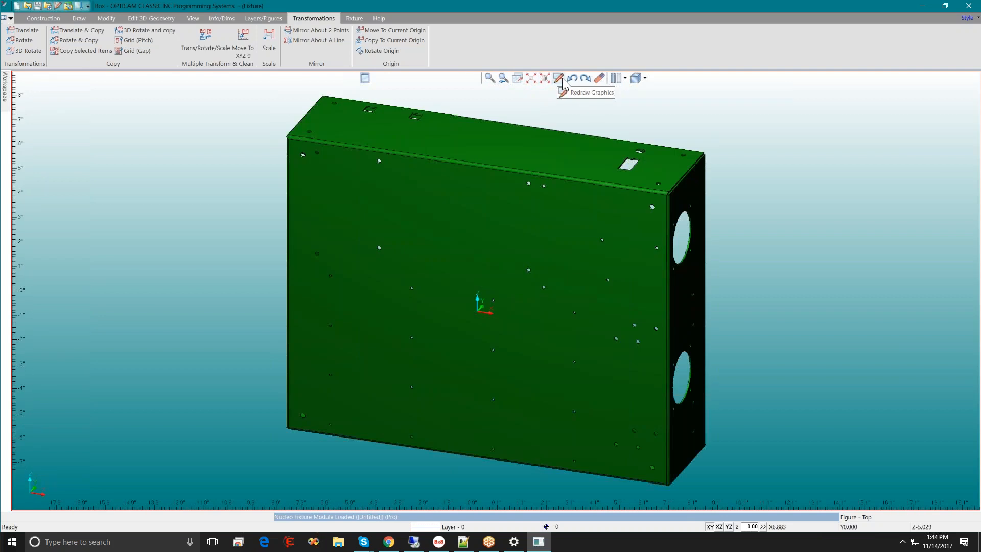
Step: Look over the solid display options and view the box in the XY orientation, followed by the XZ orientation
{"action": "left_click", "coordinate": [621, 81]}
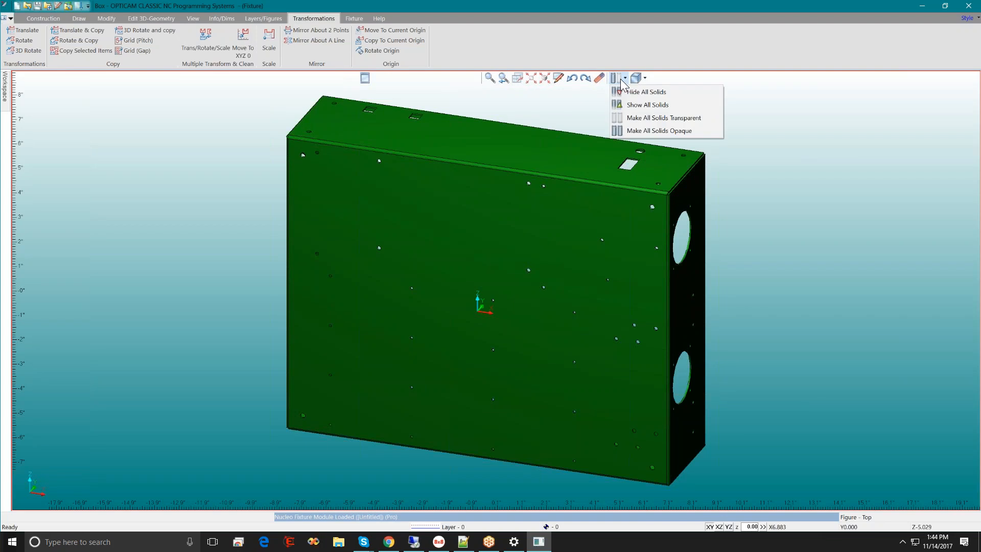
{"action": "left_click", "coordinate": [635, 78]}
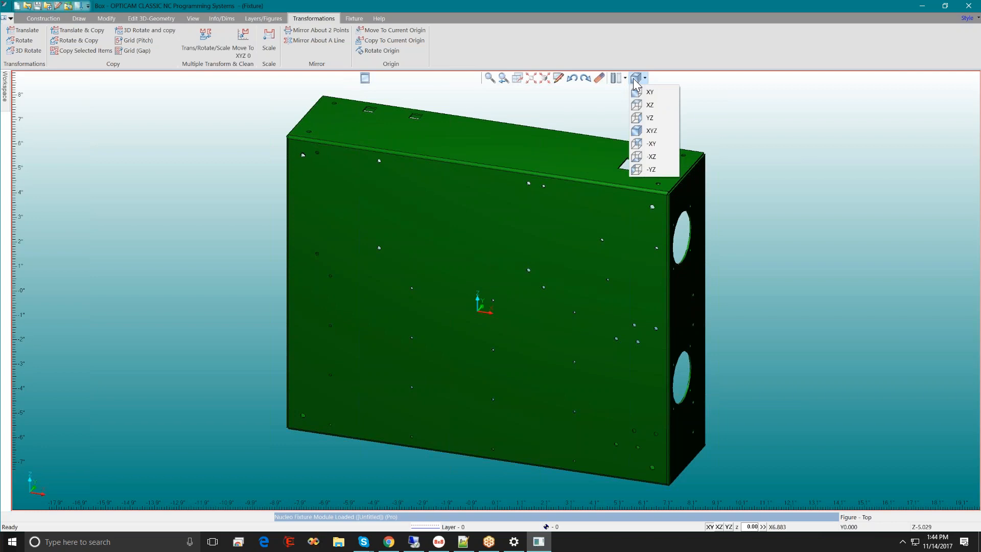
{"action": "left_click", "coordinate": [649, 92]}
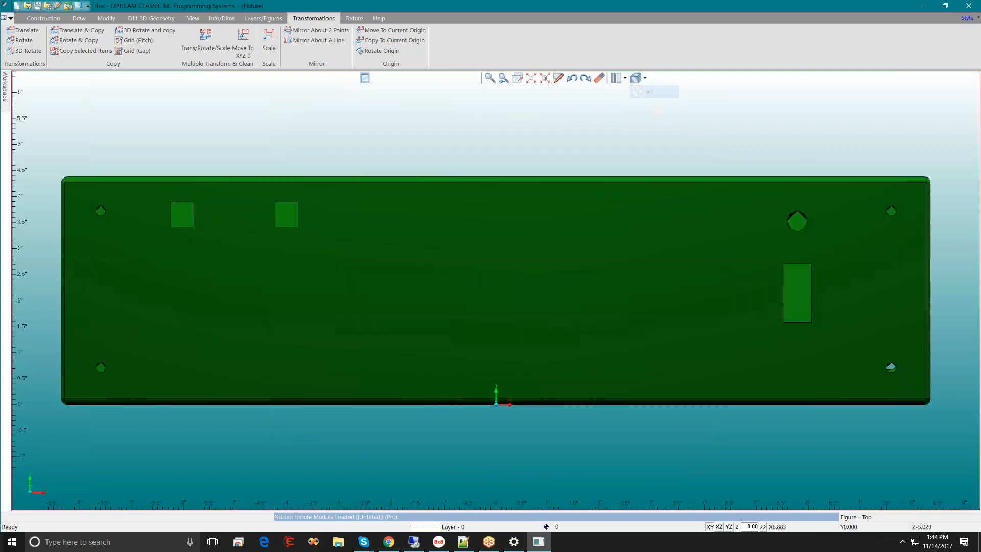
{"action": "left_click", "coordinate": [635, 79]}
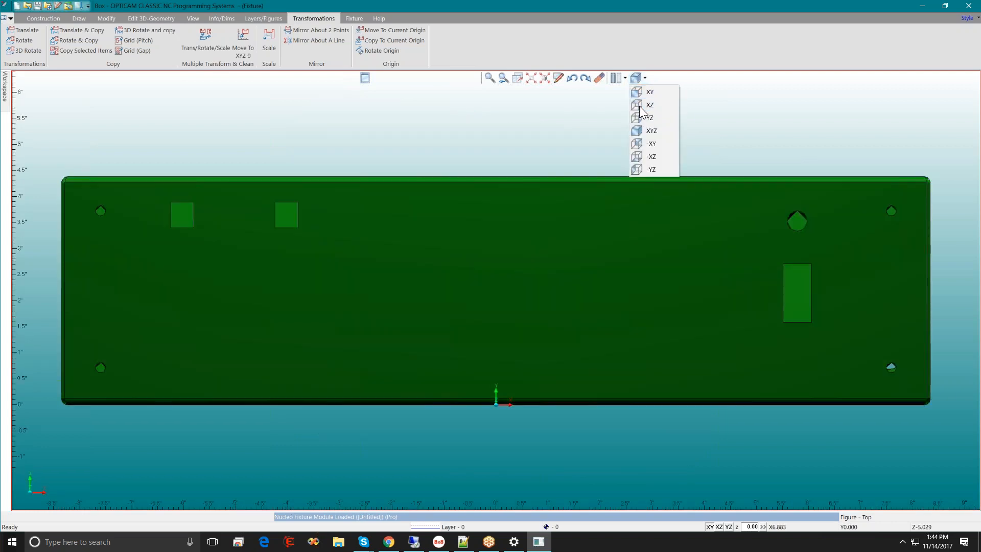
{"action": "left_click", "coordinate": [639, 106]}
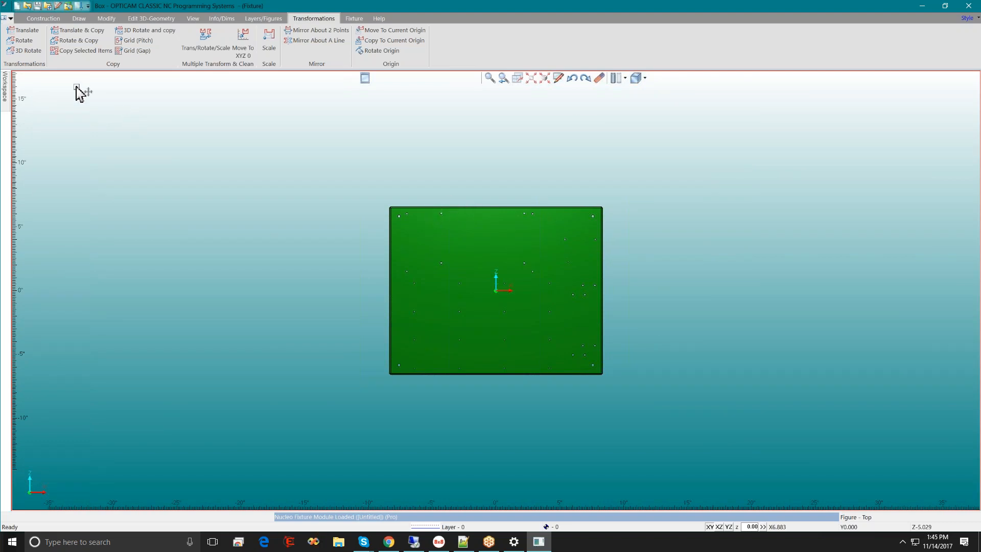
Step: Set up a Translate & Copy of the box with one copy, accepting the entity selection filter with all types enabled
{"action": "left_click", "coordinate": [63, 29]}
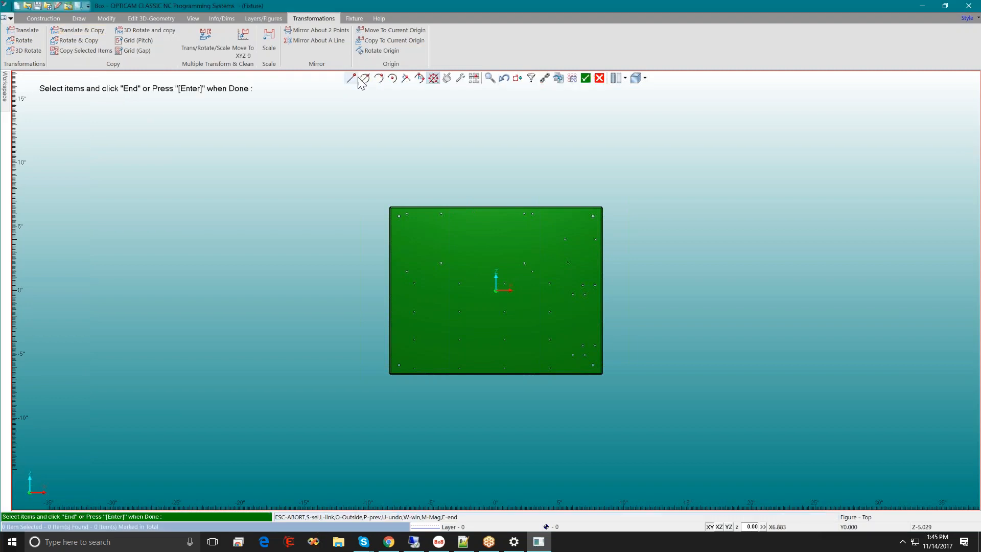
{"action": "left_click", "coordinate": [530, 80]}
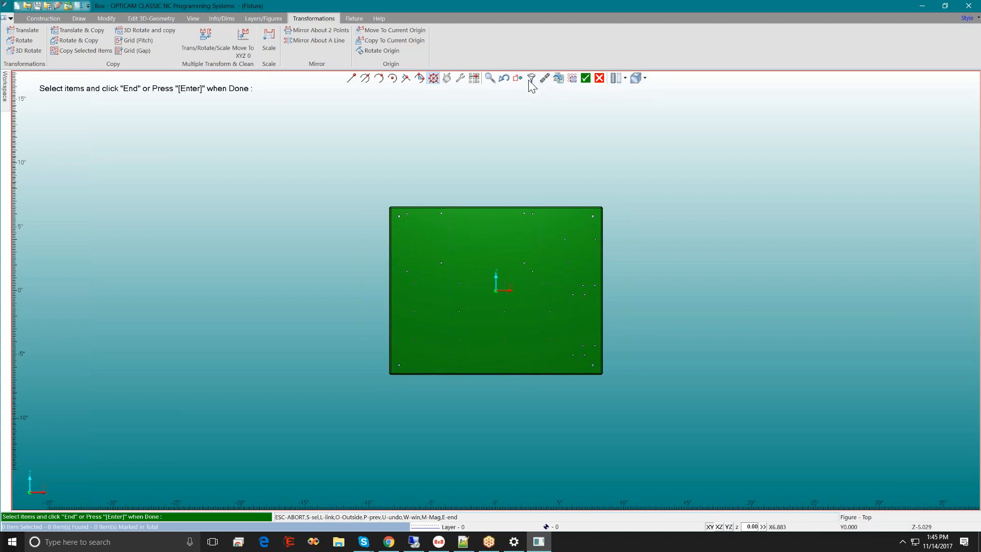
{"action": "left_click_drag", "start_coordinate": [584, 255], "coordinate": [471, 100]}
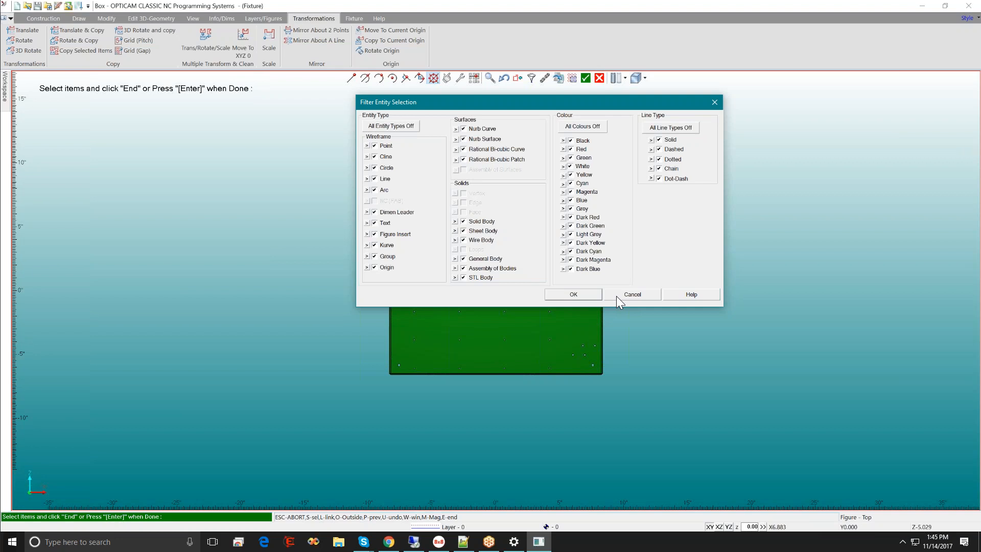
{"action": "left_click", "coordinate": [573, 295]}
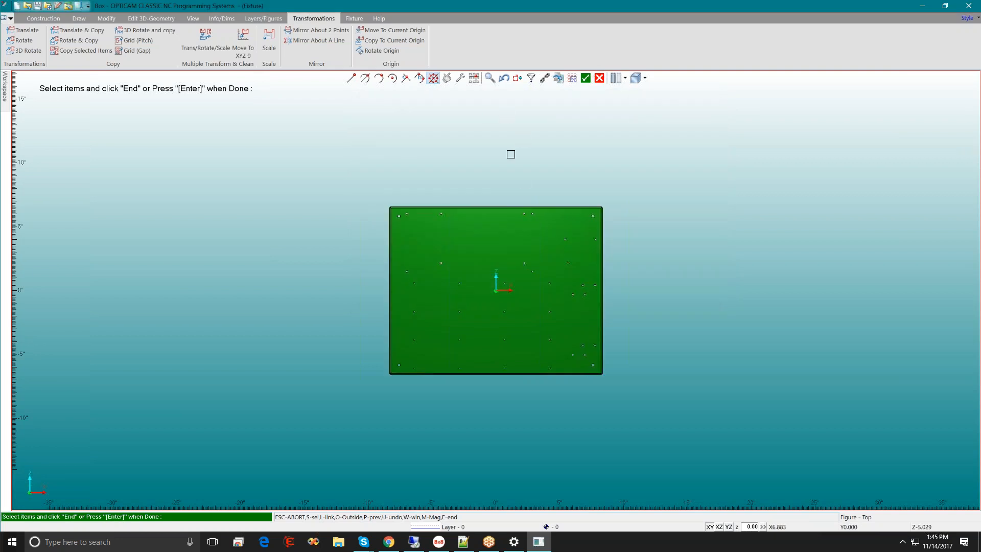
{"action": "left_click", "coordinate": [431, 255]}
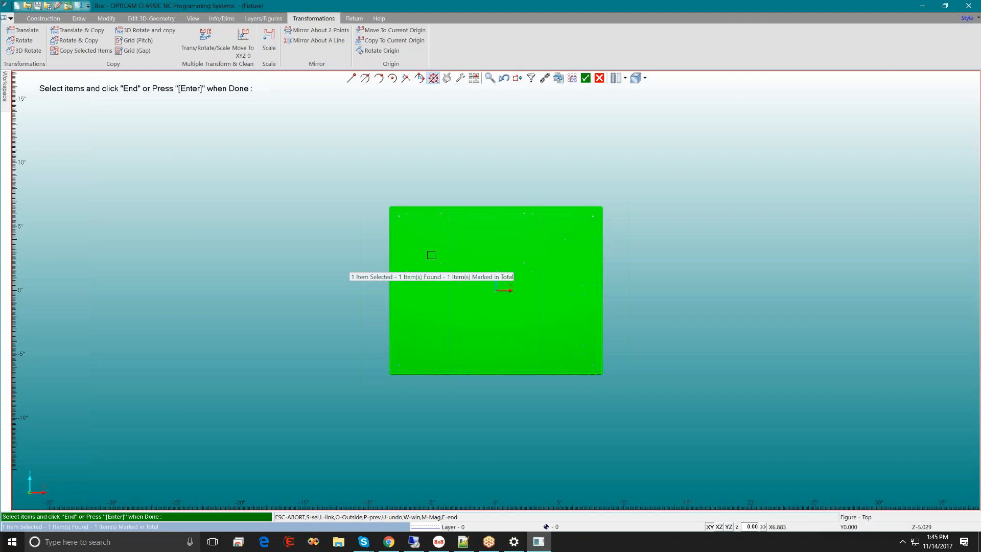
{"action": "key", "text": "Return"}
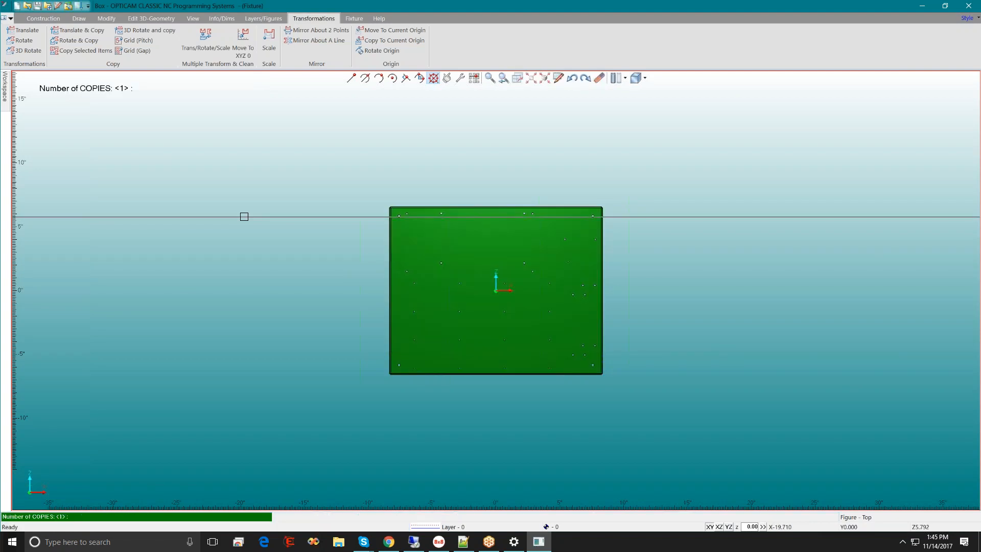
{"action": "key", "text": "Return"}
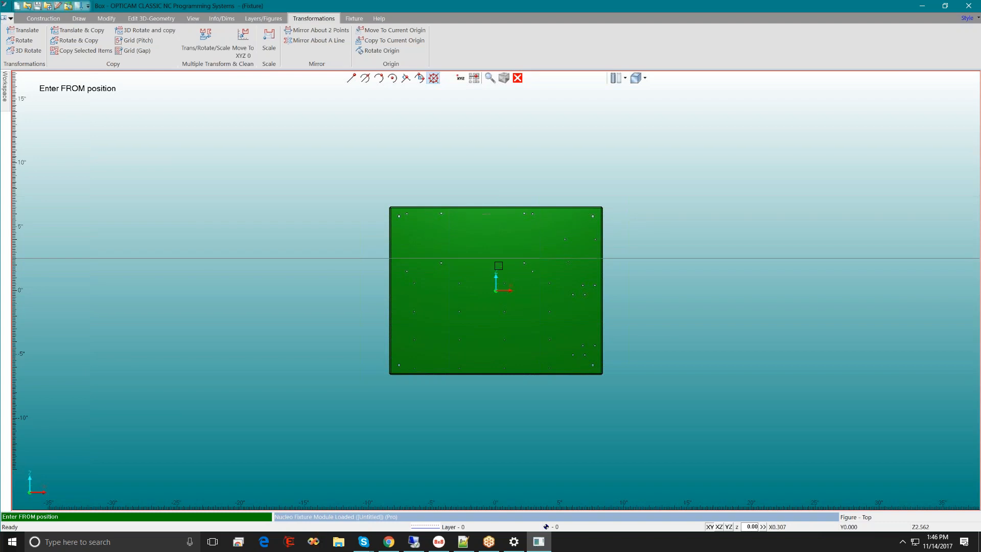
Step: Examine the snap points around the holes on the box's narrow face and the snap options, trying End of before returning to Automatic
{"action": "middle_click_drag", "start_coordinate": [499, 256], "coordinate": [486, 344]}
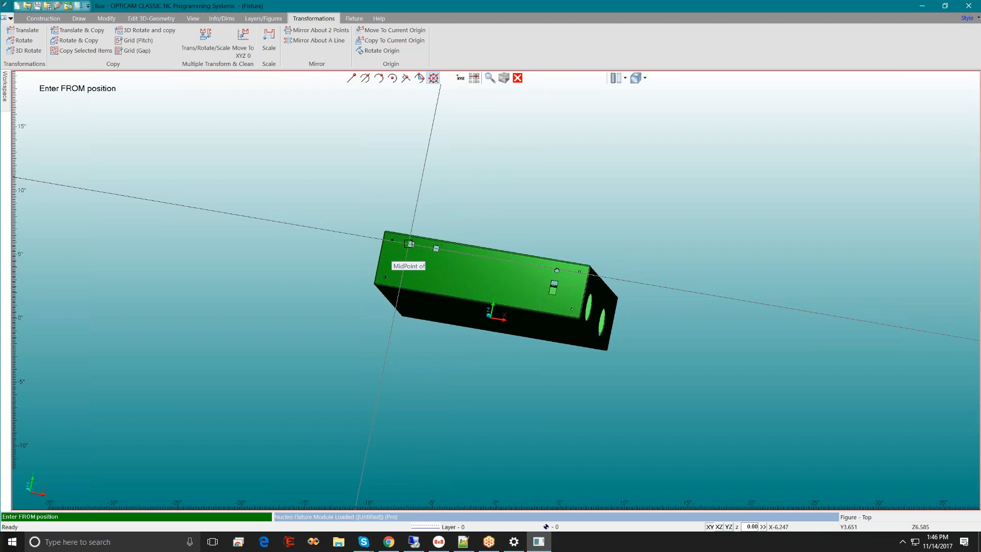
{"action": "scroll", "coordinate": [410, 244], "scroll_direction": "up", "scroll_amount": 3}
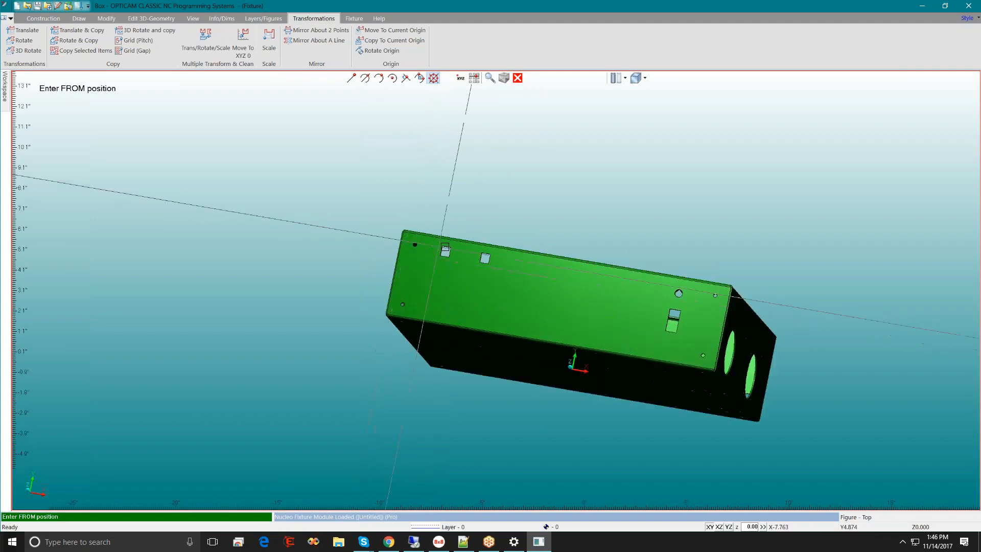
{"action": "scroll", "coordinate": [413, 252], "scroll_direction": "up", "scroll_amount": 2}
{"action": "scroll", "coordinate": [312, 262], "scroll_direction": "up", "scroll_amount": 2}
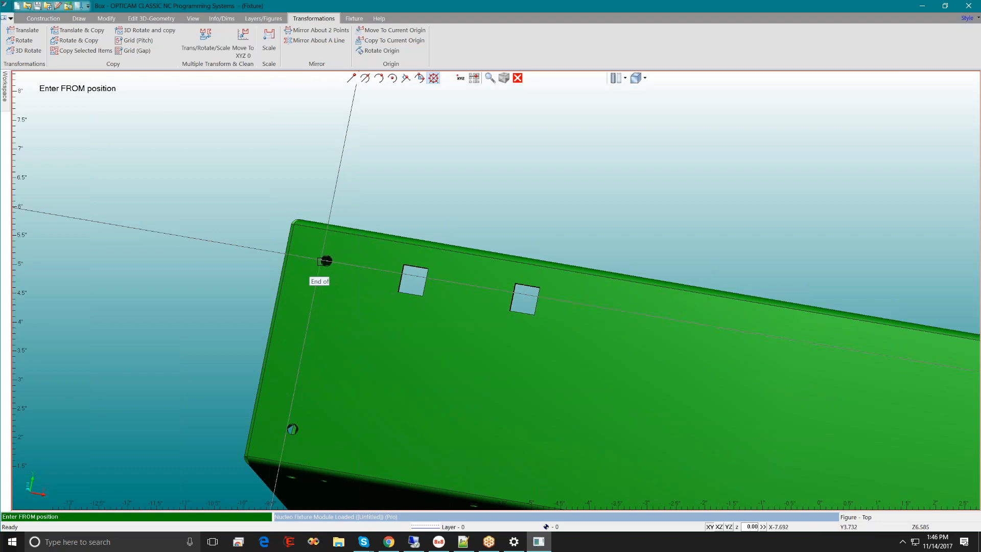
{"action": "scroll", "coordinate": [323, 261], "scroll_direction": "down", "scroll_amount": 5}
{"action": "scroll", "coordinate": [641, 345], "scroll_direction": "up", "scroll_amount": 3}
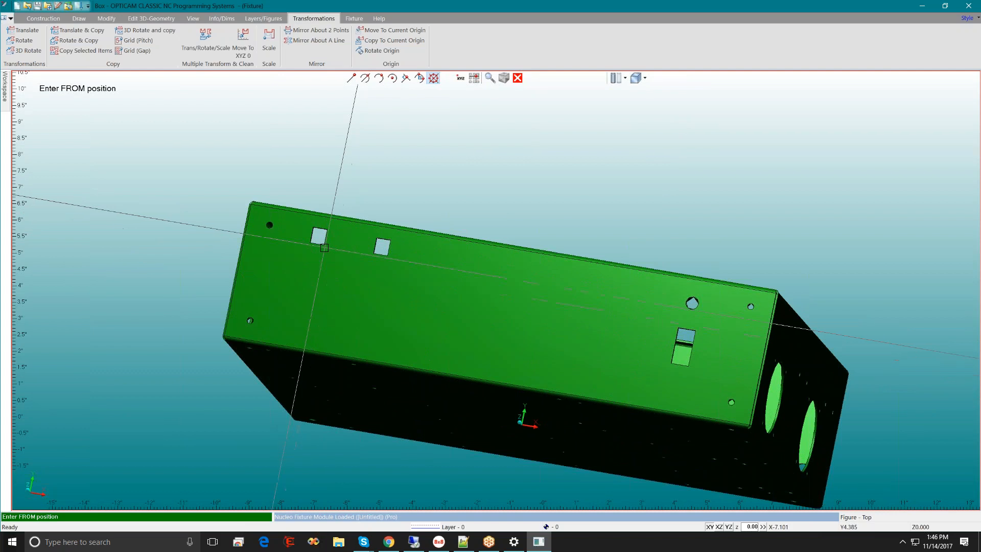
{"action": "right_click", "coordinate": [324, 245]}
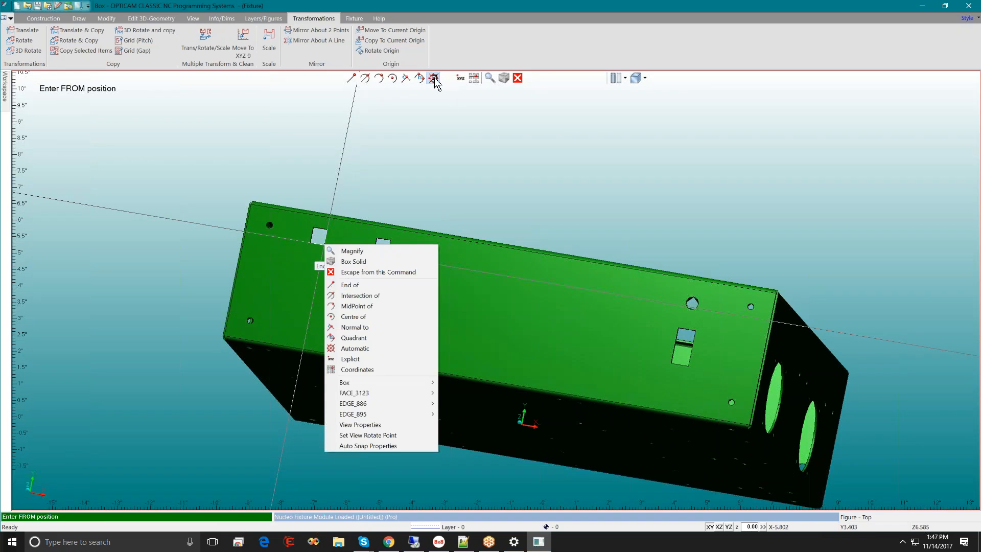
{"action": "left_click", "coordinate": [394, 195]}
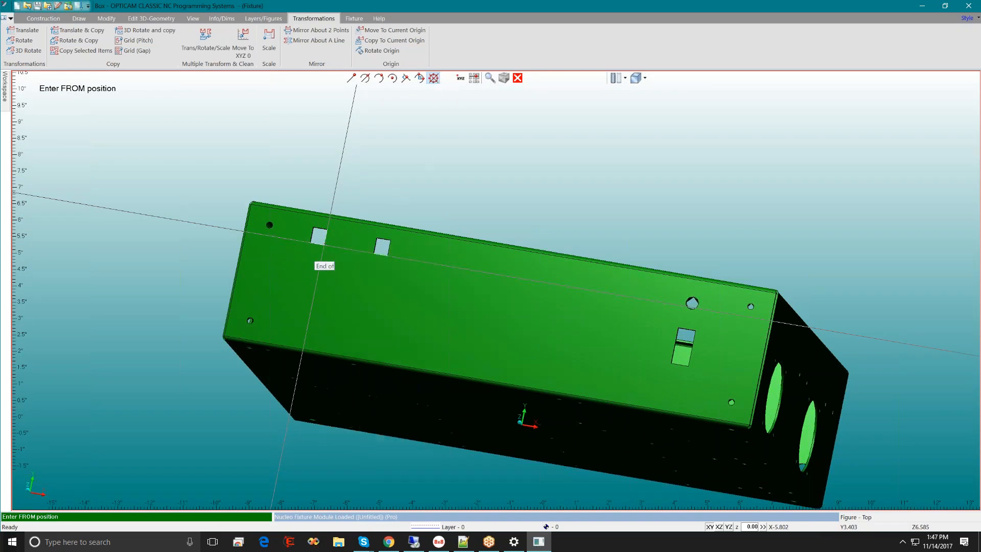
{"action": "left_click", "coordinate": [352, 78]}
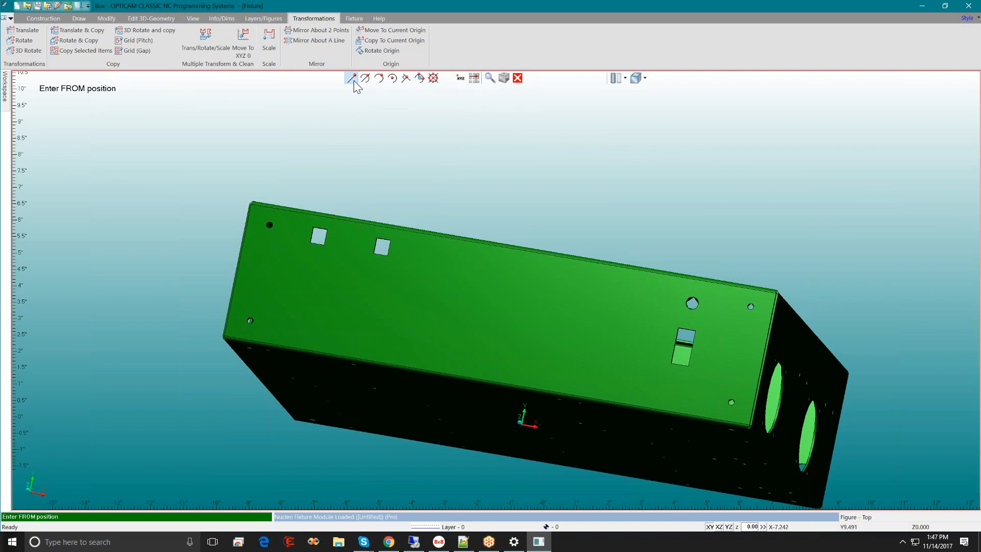
{"action": "left_click", "coordinate": [433, 79]}
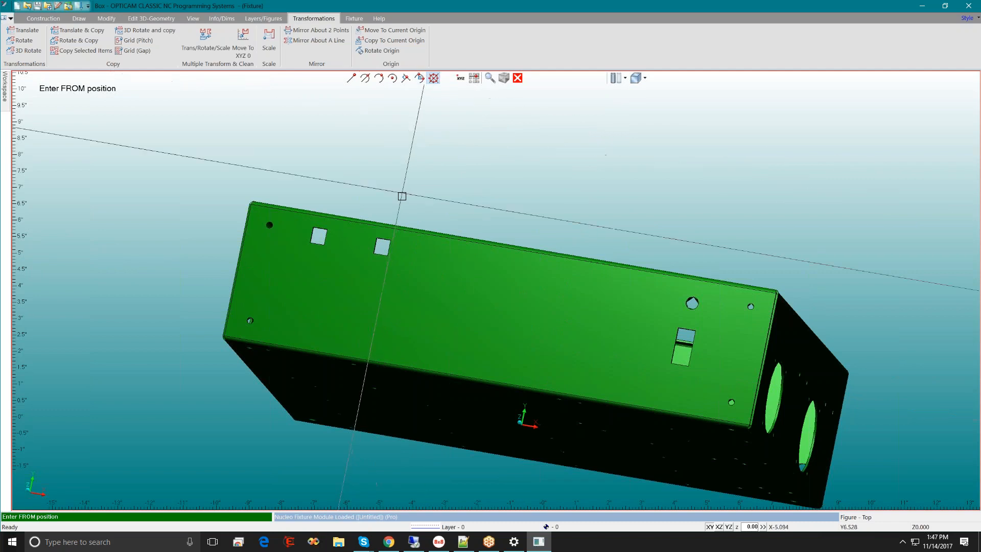
Step: Place the copy end to end with the original, translating between the end corners of the narrow face's long front edge
{"action": "scroll", "coordinate": [465, 297], "scroll_direction": "down", "scroll_amount": 3}
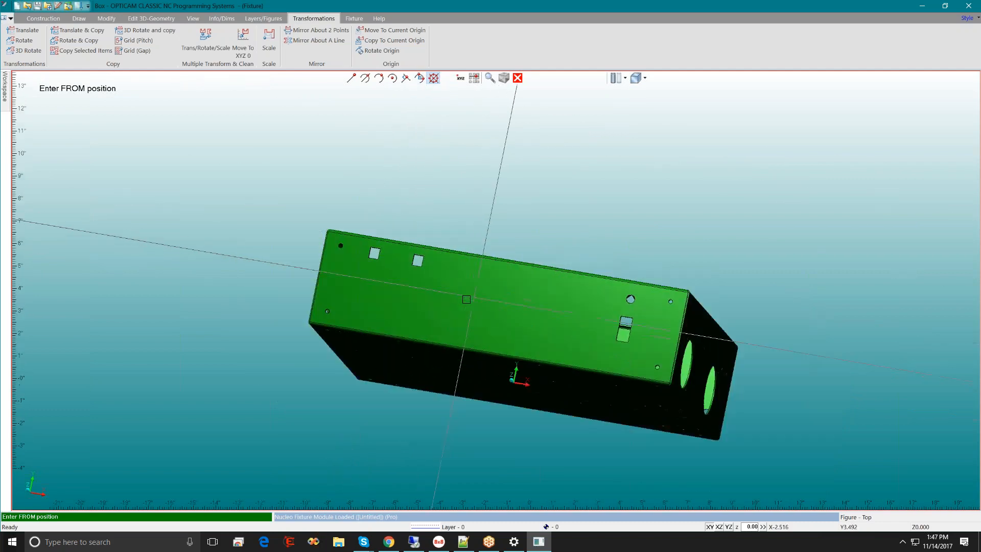
{"action": "scroll", "coordinate": [467, 300], "scroll_direction": "down", "scroll_amount": 2}
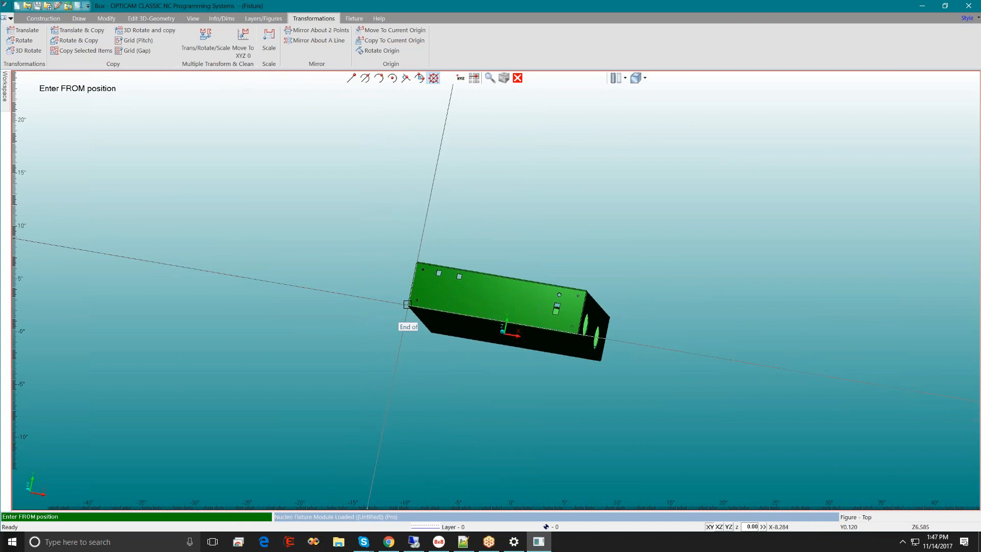
{"action": "left_click", "coordinate": [407, 304]}
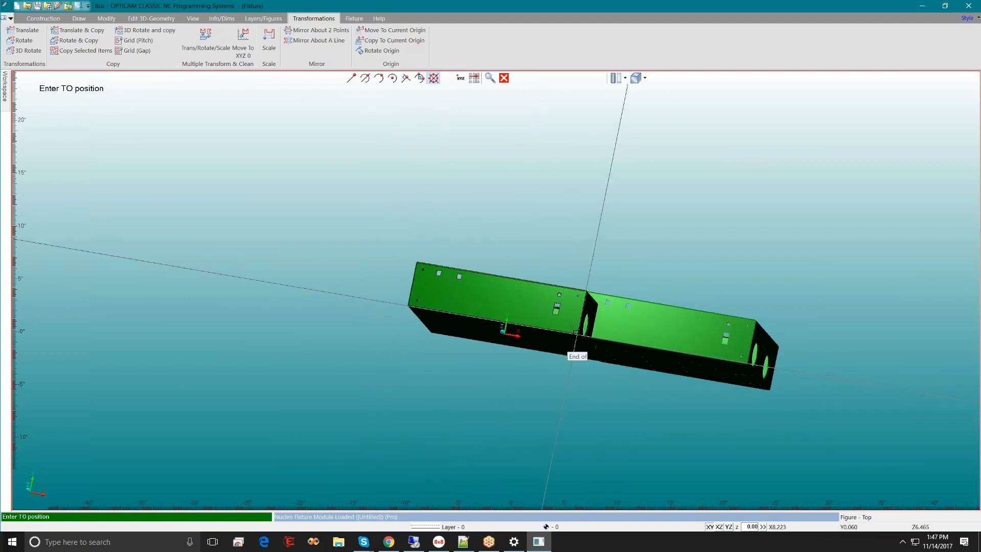
{"action": "left_click", "coordinate": [578, 333]}
{"action": "middle_click_drag", "start_coordinate": [562, 408], "coordinate": [558, 311]}
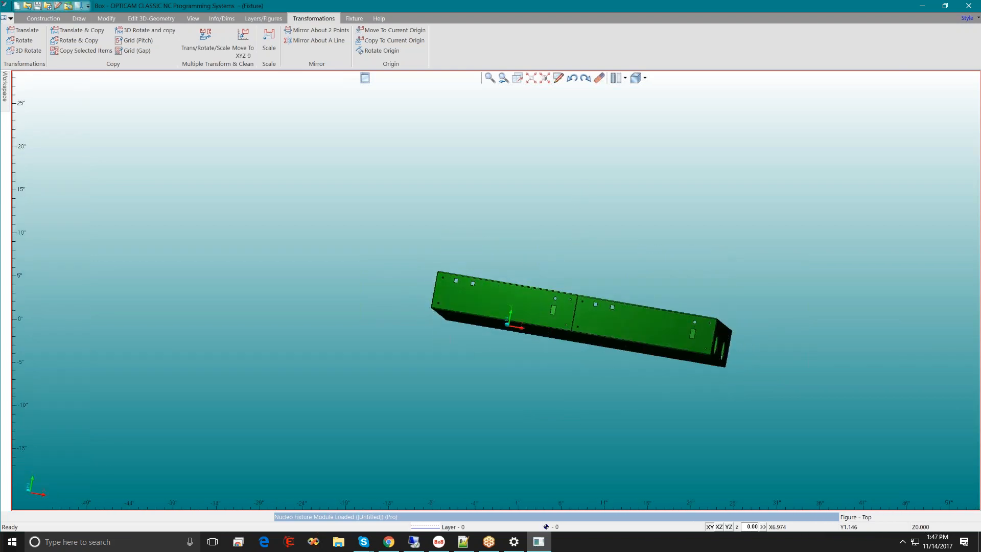
Step: Delete the copied box, keeping the original at the origin
{"action": "left_click", "coordinate": [598, 78]}
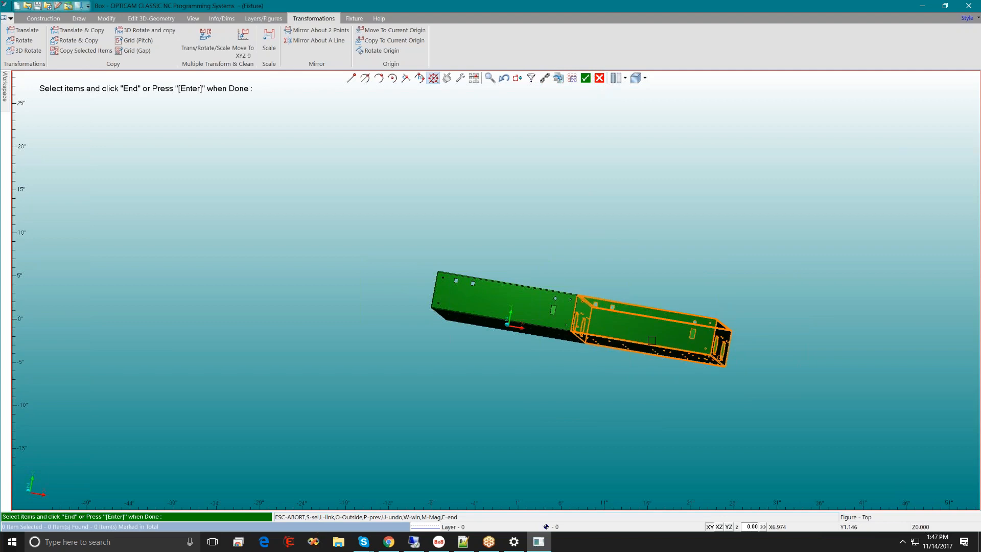
{"action": "left_click", "coordinate": [649, 352]}
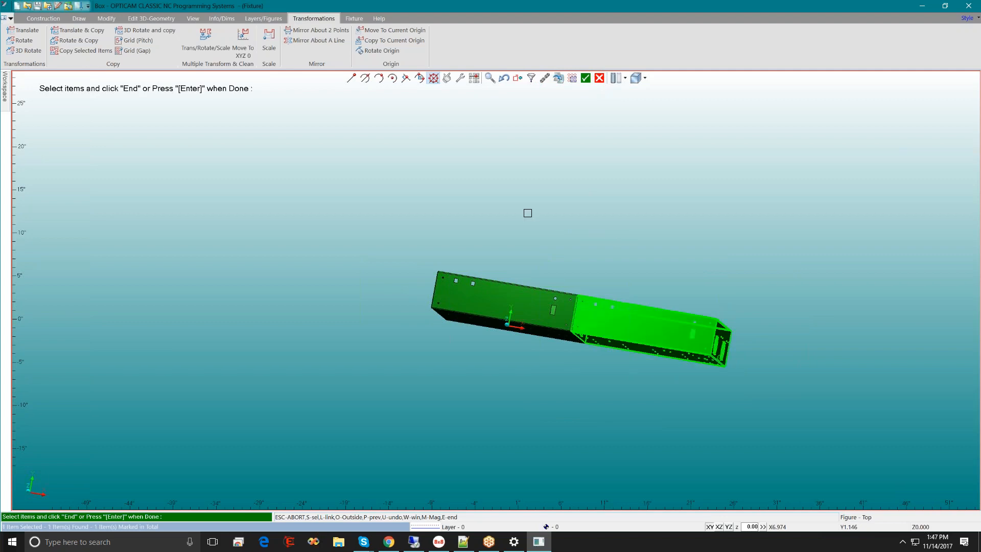
{"action": "left_click", "coordinate": [586, 79]}
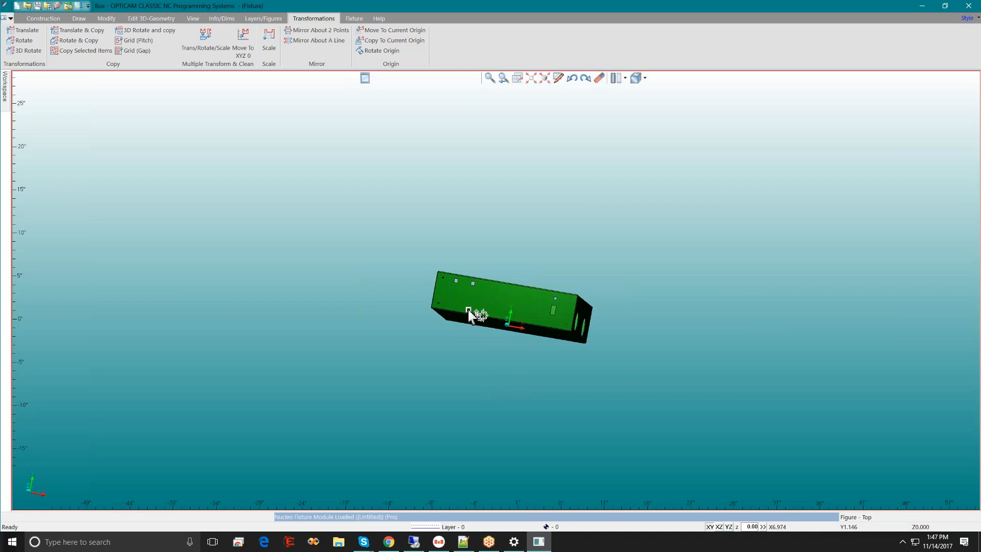
Step: Split the display into four viewports, fit the box in each, and resize them to roughly equal quarters
{"action": "left_click", "coordinate": [517, 78]}
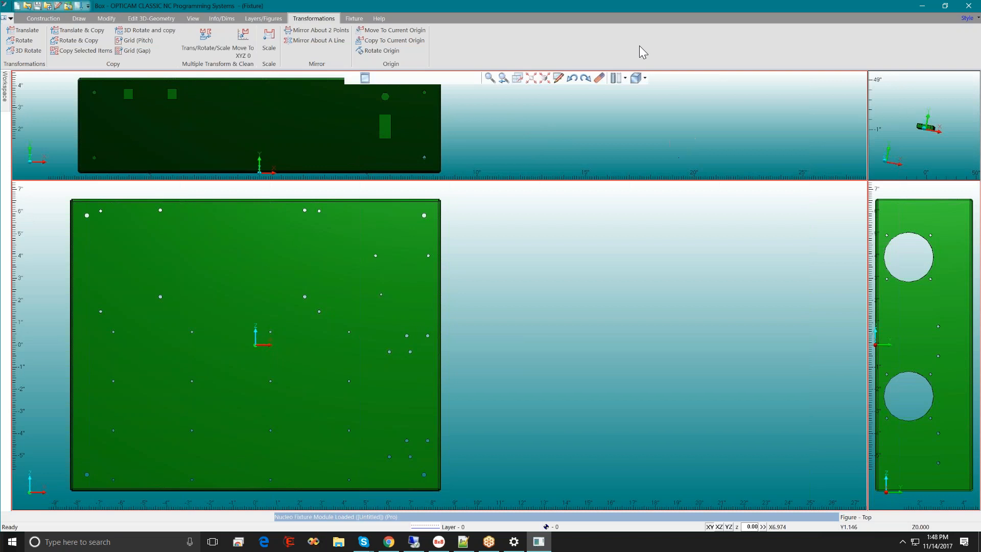
{"action": "left_click", "coordinate": [532, 77]}
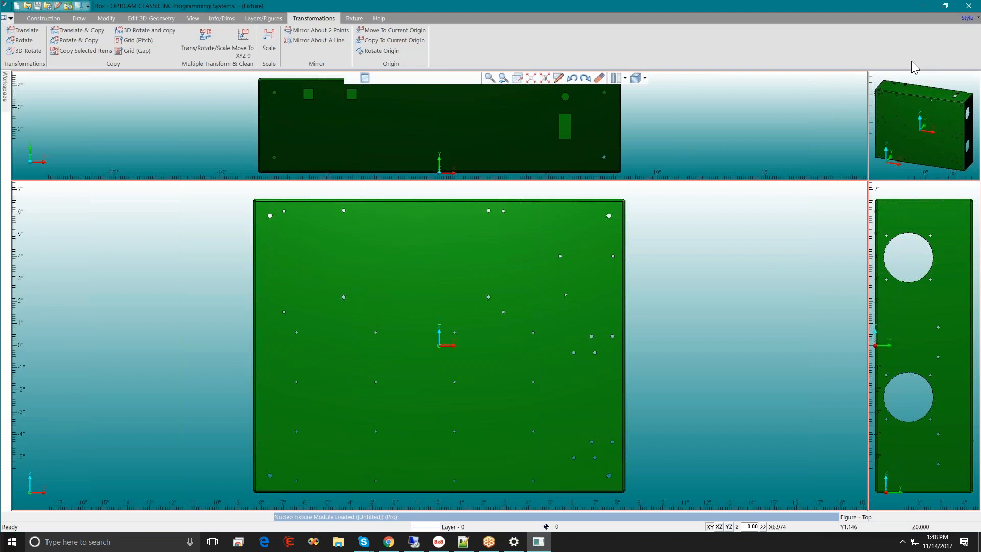
{"action": "left_click", "coordinate": [951, 59]}
{"action": "left_click_drag", "start_coordinate": [867, 271], "coordinate": [505, 316]}
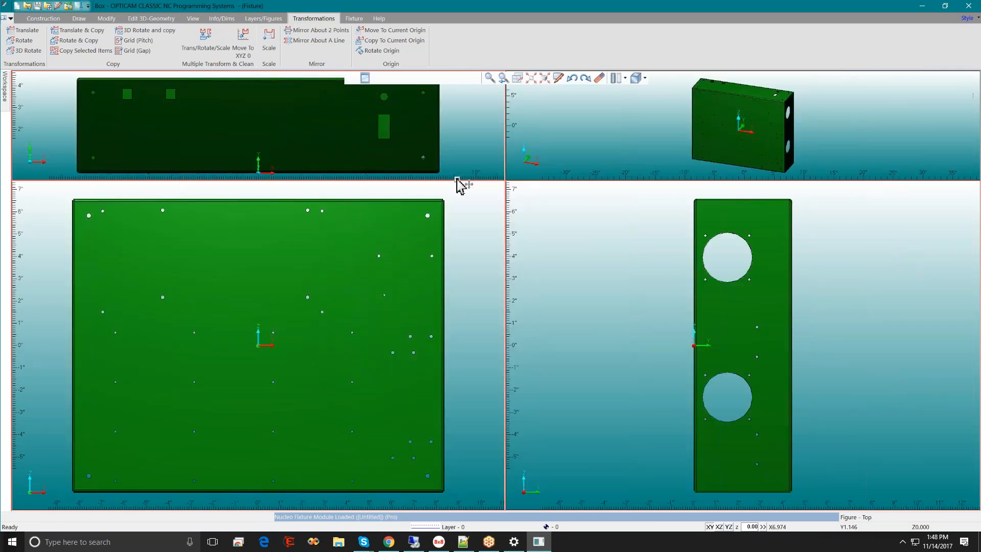
{"action": "left_click_drag", "start_coordinate": [503, 180], "coordinate": [508, 306]}
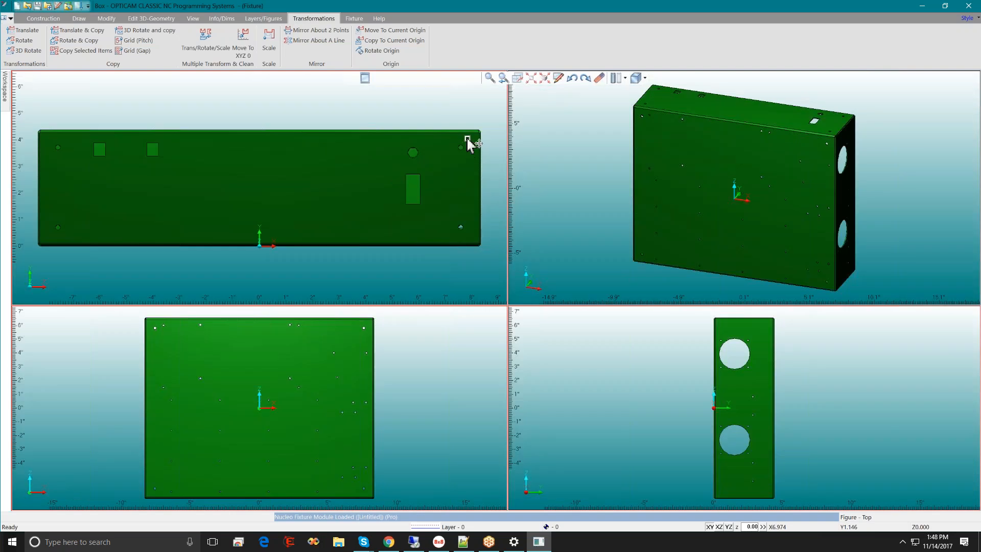
Step: Maximise the isometric viewport to fill the display and review the available standard view orientations
{"action": "left_click", "coordinate": [518, 79]}
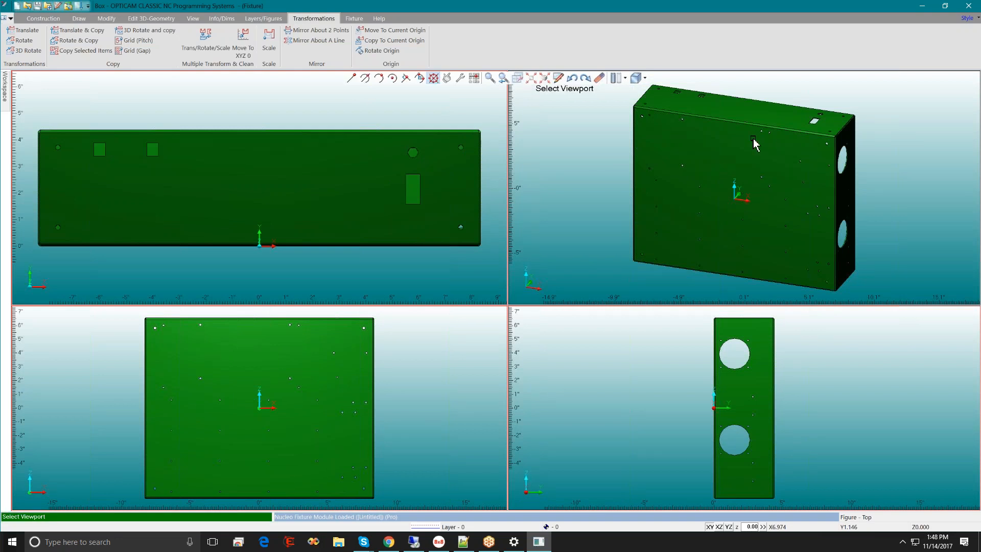
{"action": "left_click", "coordinate": [728, 160]}
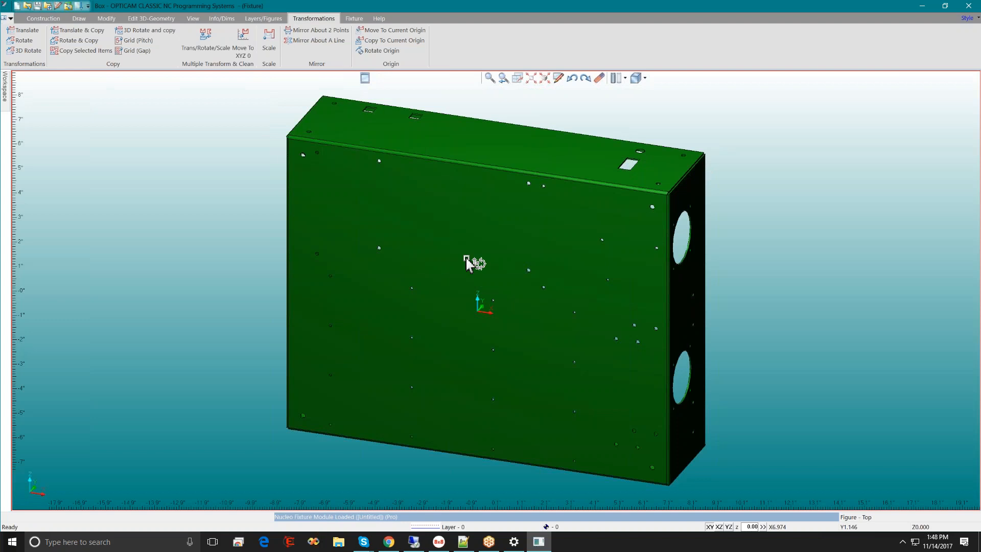
{"action": "scroll", "coordinate": [461, 261], "scroll_direction": "down", "scroll_amount": 3}
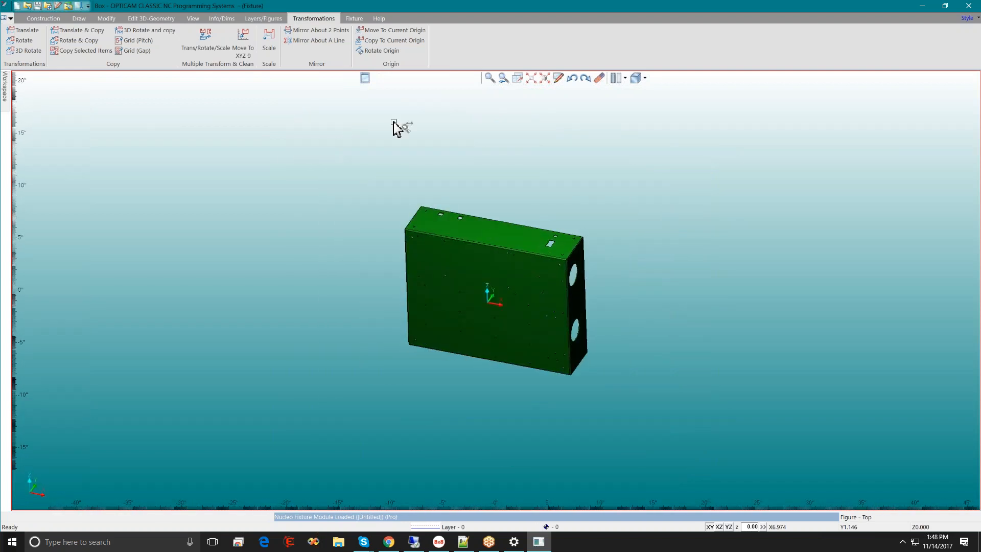
{"action": "left_click", "coordinate": [636, 79]}
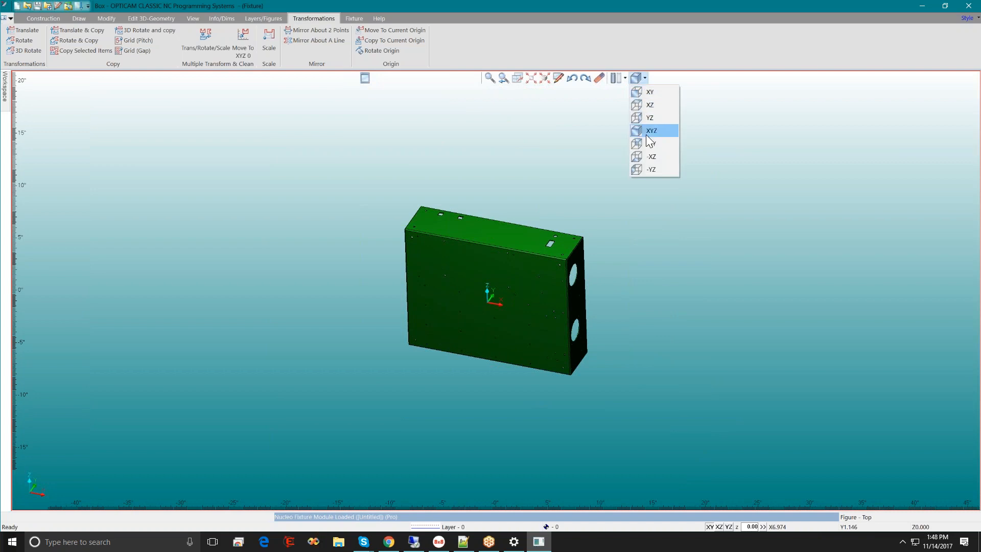
{"action": "left_click", "coordinate": [602, 124]}
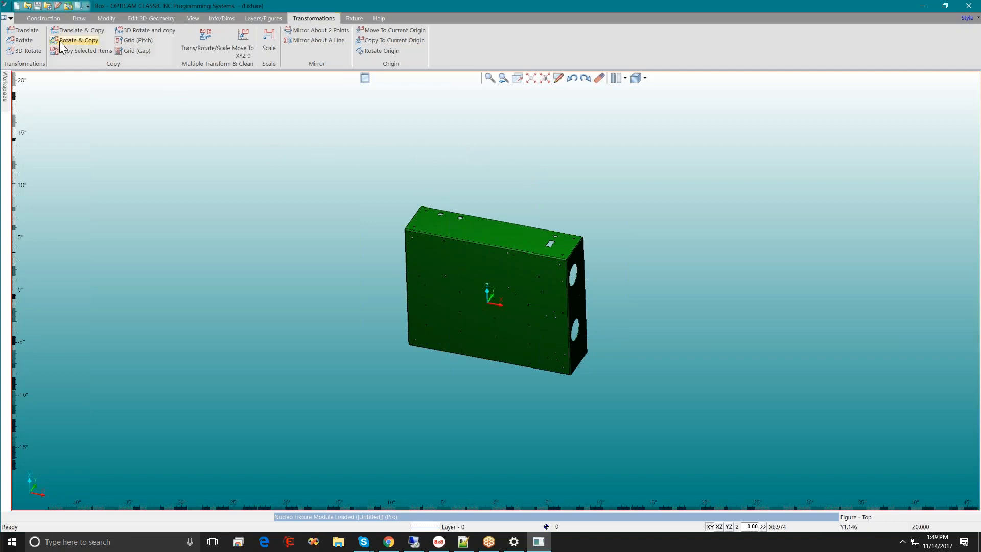
{"action": "left_click", "coordinate": [68, 30]}
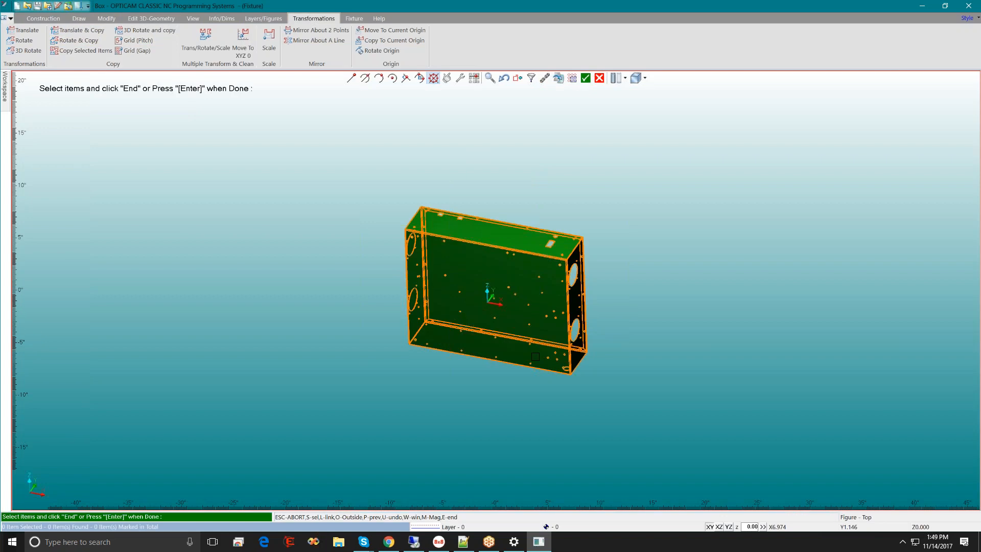
{"action": "left_click", "coordinate": [515, 335]}
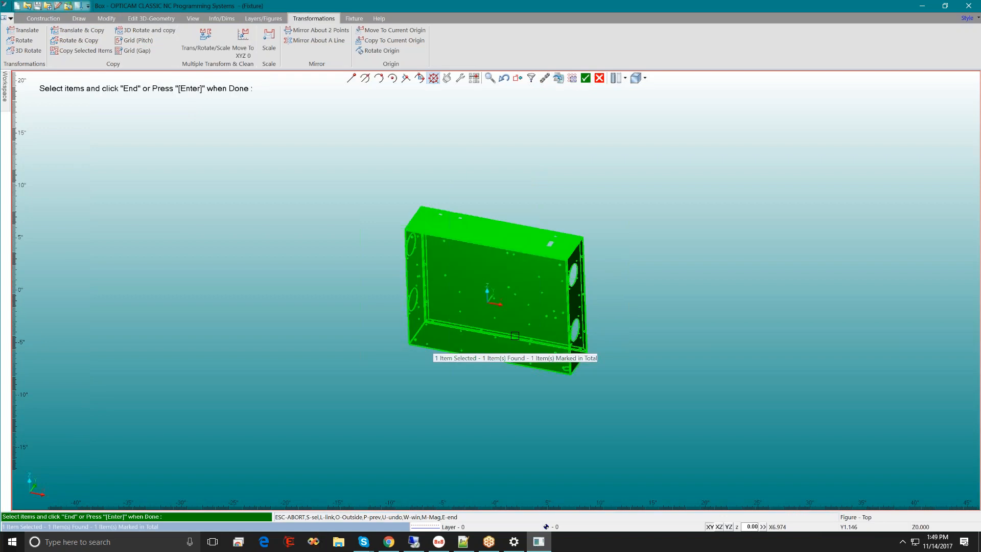
{"action": "key", "text": "Return"}
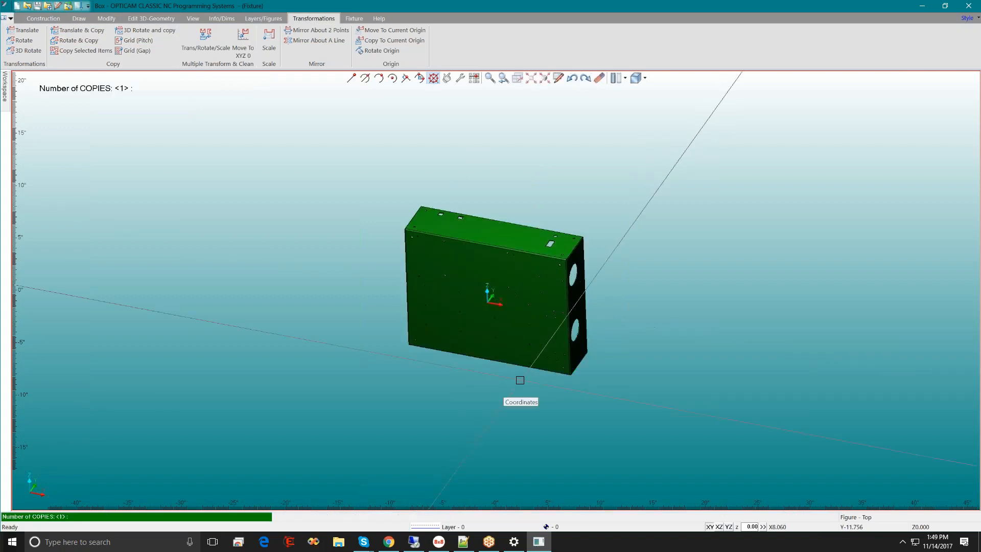
{"action": "key", "text": "Return"}
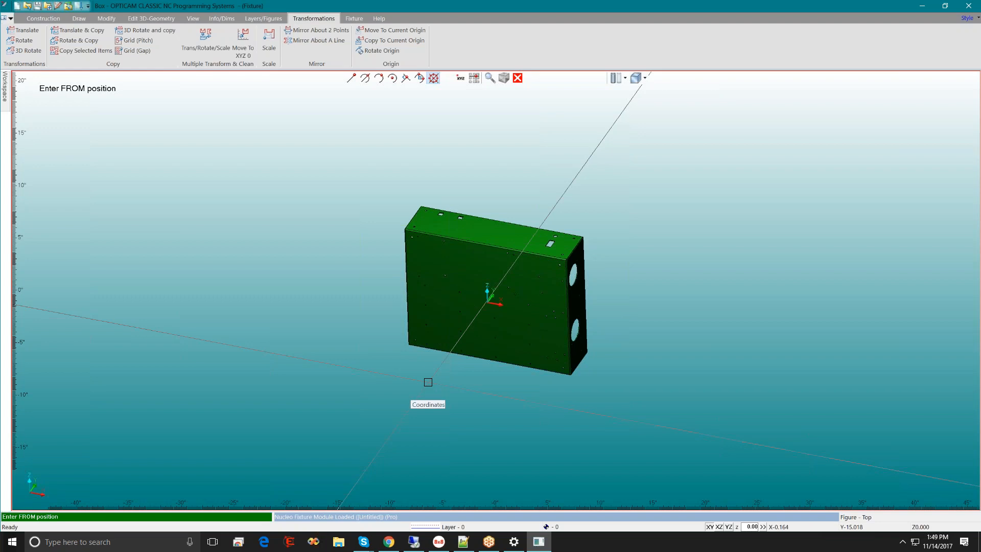
{"action": "key", "text": "Escape"}
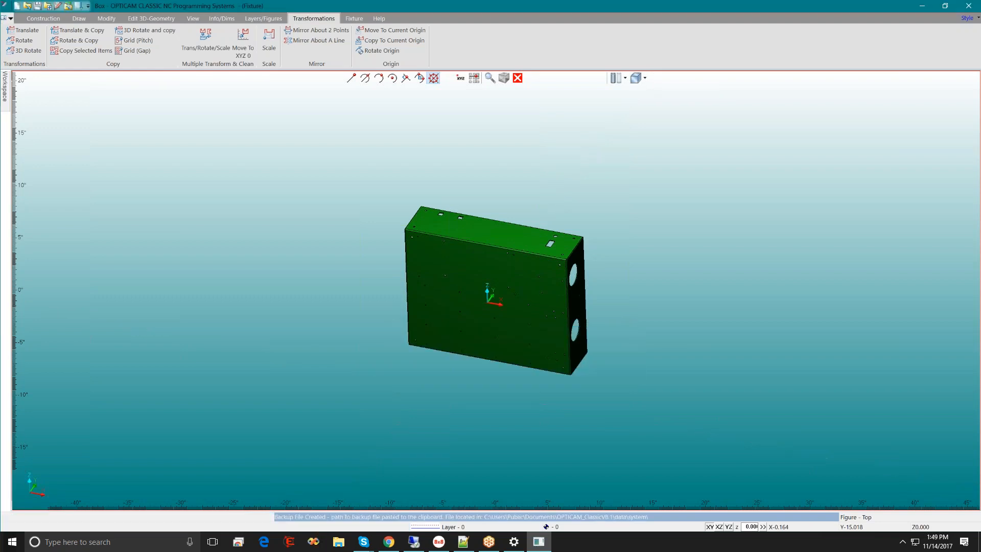
Step: Translate one copy of the box from its lower front corner by incremental distances of 30 in X and -2 in Z
{"action": "left_click", "coordinate": [86, 30]}
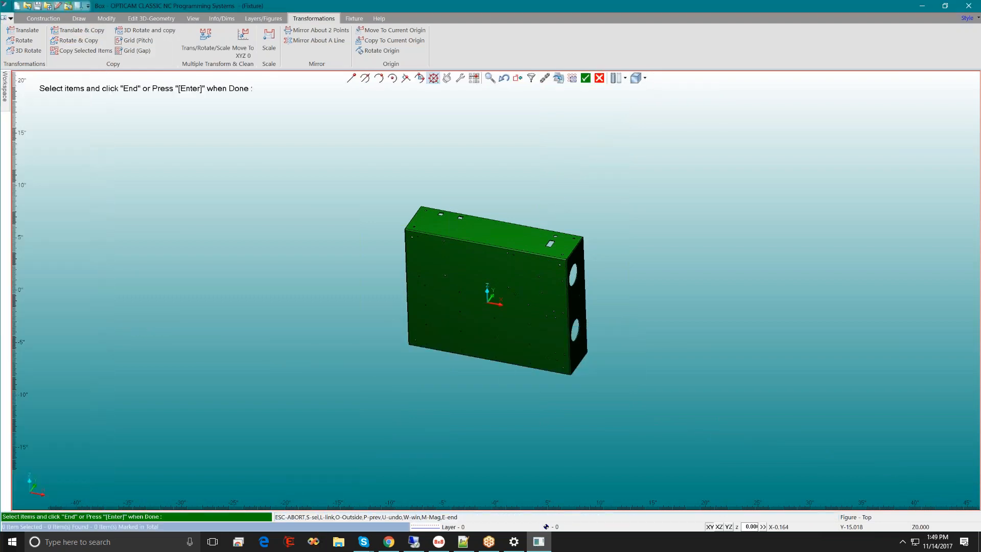
{"action": "left_click", "coordinate": [507, 329]}
{"action": "key", "text": "Return"}
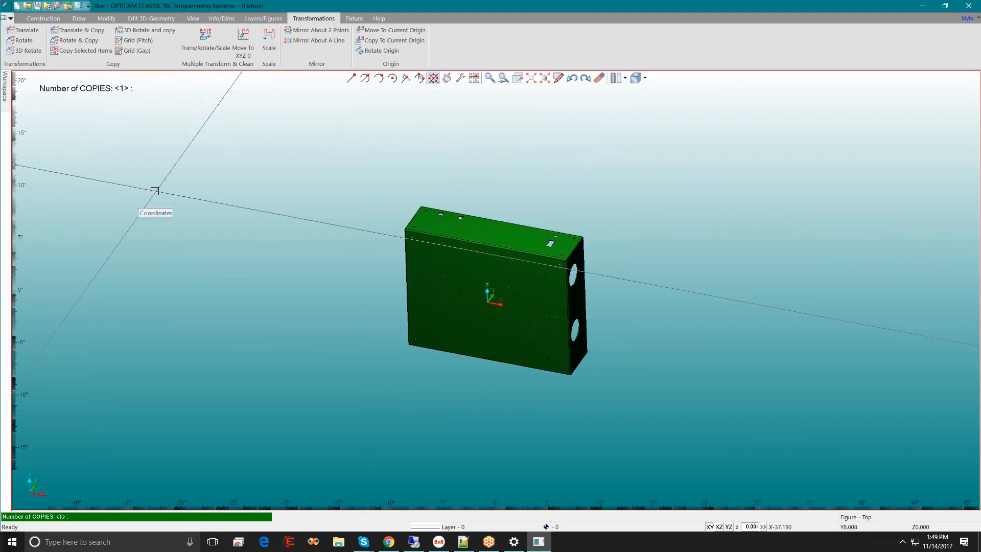
{"action": "key", "text": "Return"}
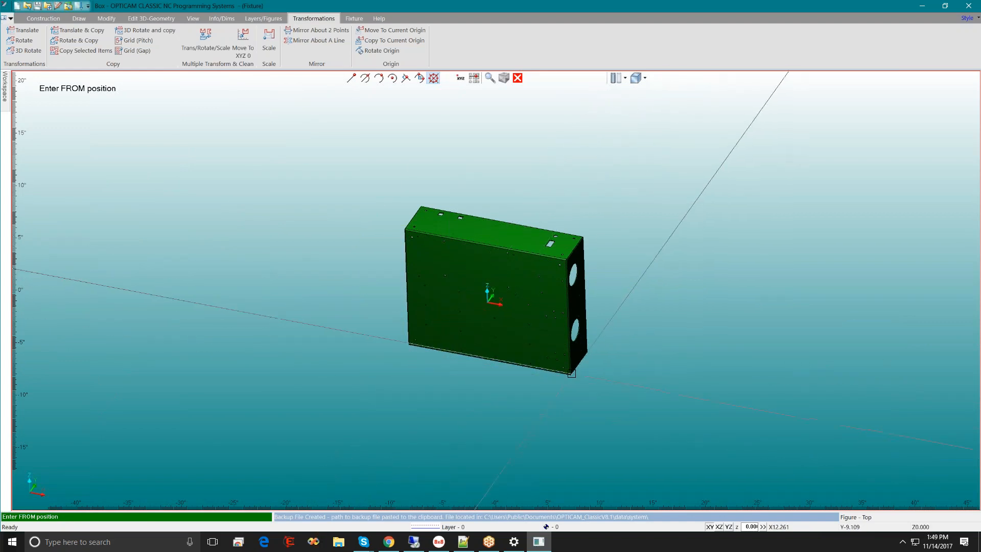
{"action": "left_click", "coordinate": [571, 374]}
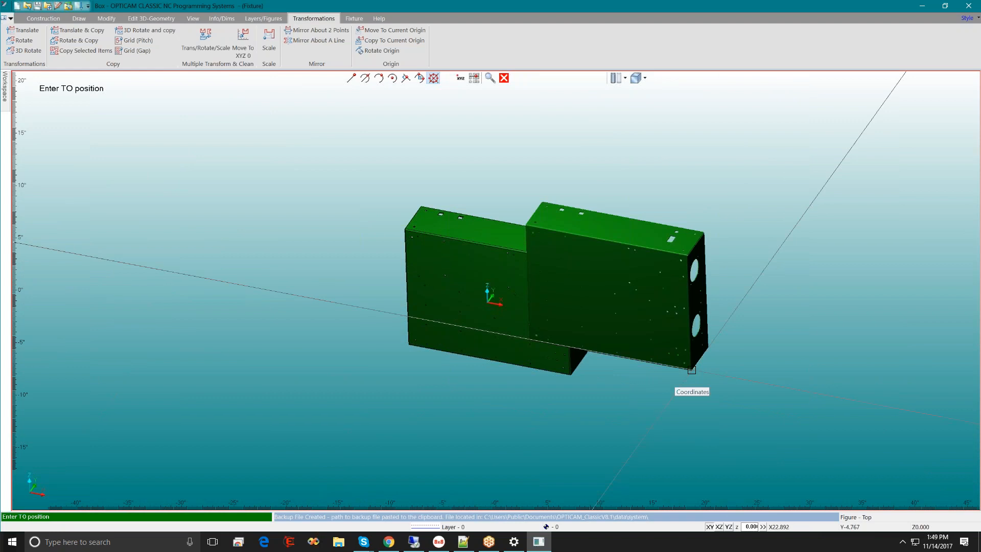
{"action": "type", "text": "dx"}
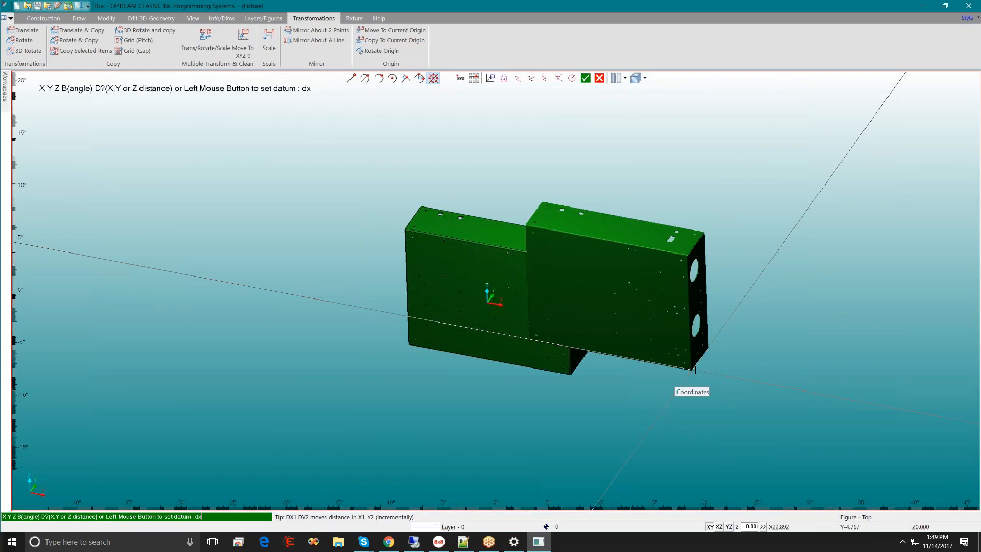
{"action": "type", "text": "30 d6 dz-2"}
{"action": "key", "text": "Return"}
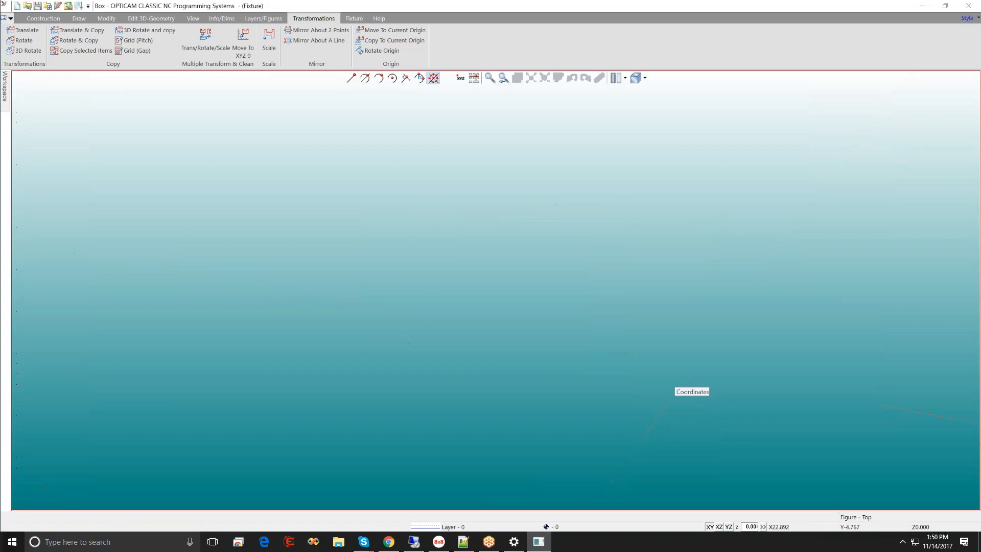
{"action": "scroll", "coordinate": [606, 357], "scroll_direction": "down", "scroll_amount": 4}
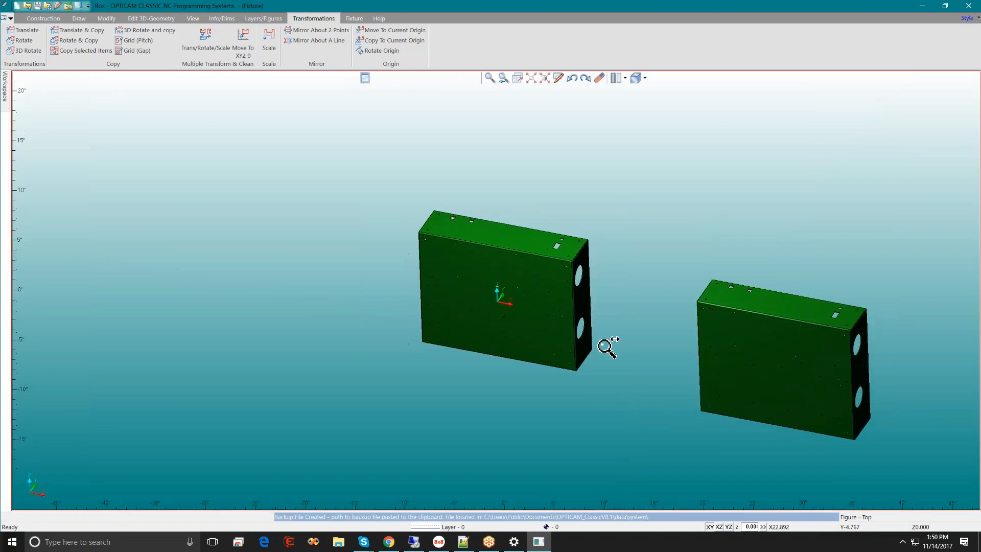
{"action": "middle_click_drag", "start_coordinate": [576, 340], "coordinate": [567, 262]}
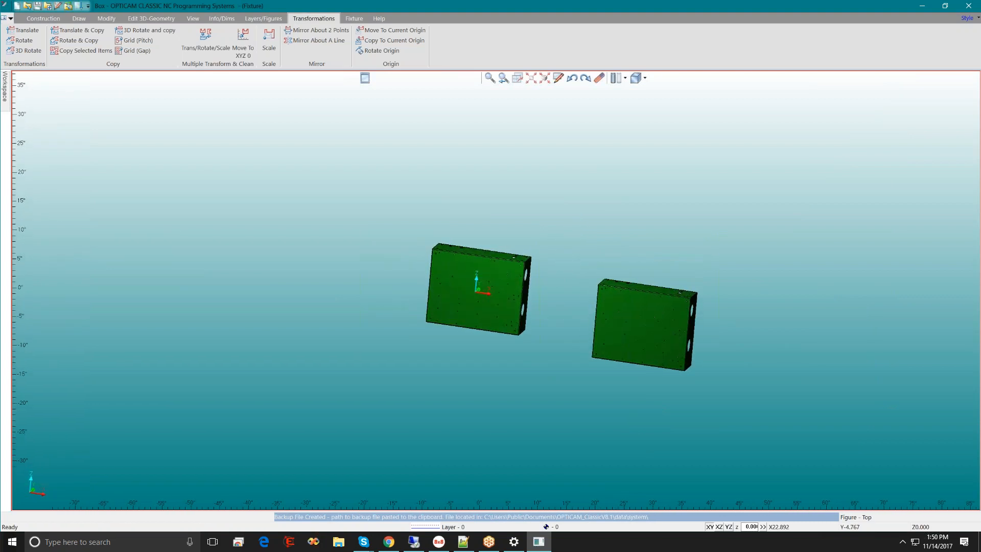
Step: Delete the offset copy of the box, keeping the original at the origin
{"action": "left_click", "coordinate": [599, 78]}
{"action": "mouse_move", "coordinate": [746, 235]}
{"action": "left_mouse_down"}
{"action": "mouse_move", "coordinate": [536, 392]}
{"action": "mouse_move", "coordinate": [574, 419]}
{"action": "mouse_move", "coordinate": [575, 407]}
{"action": "left_mouse_up"}
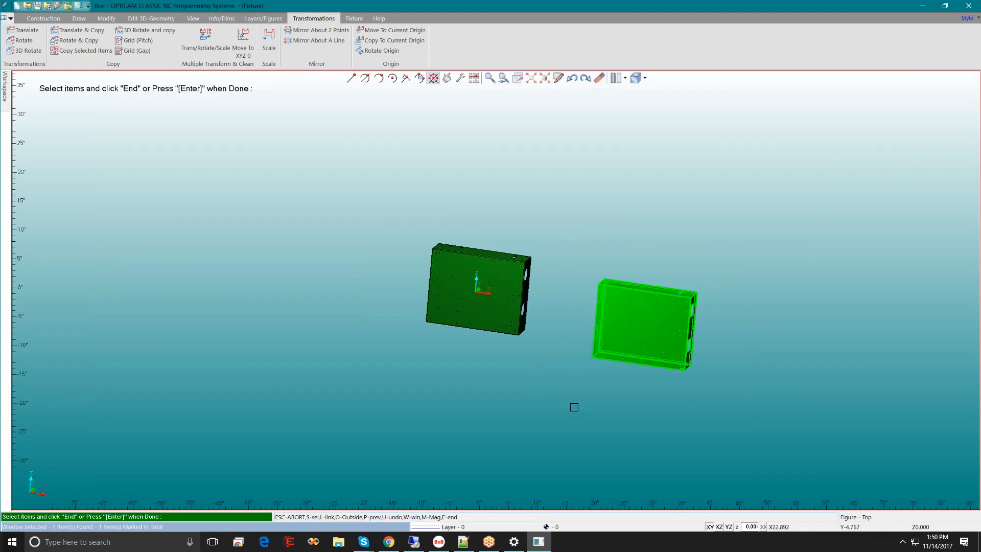
{"action": "key", "text": "Return"}
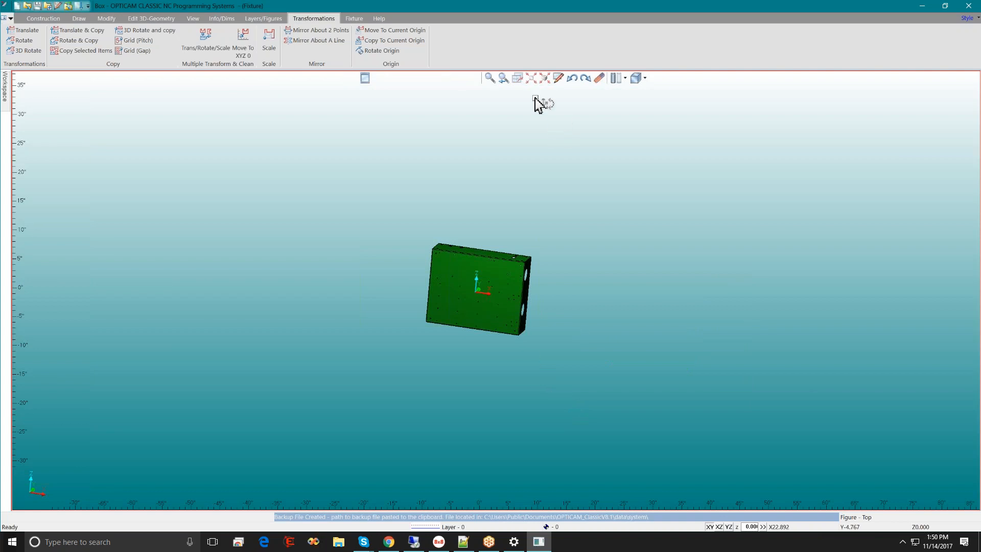
{"action": "left_click", "coordinate": [531, 77]}
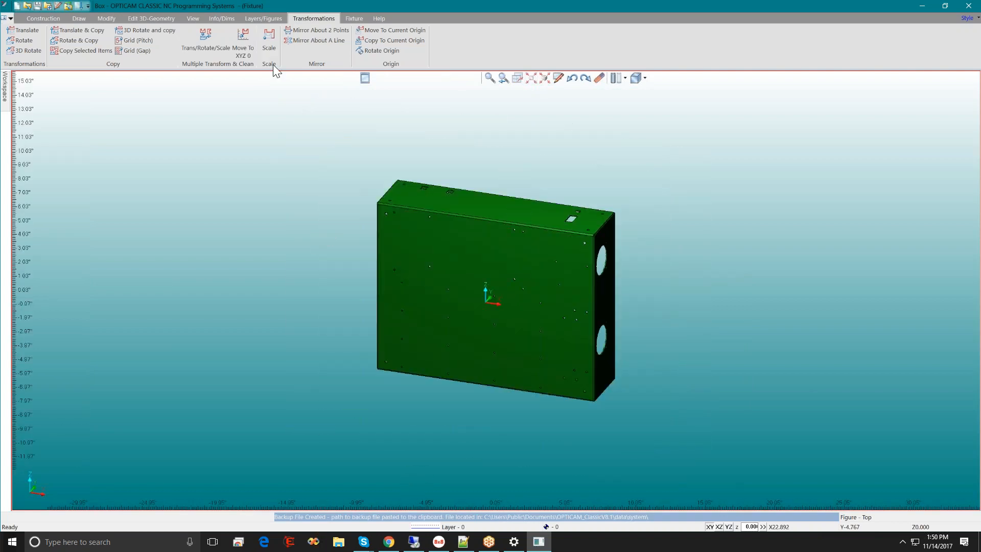
Step: In the XY view, start a Line / Arc Draw profile at X0 Y0 and draw its first line to Y20
{"action": "left_click", "coordinate": [50, 22]}
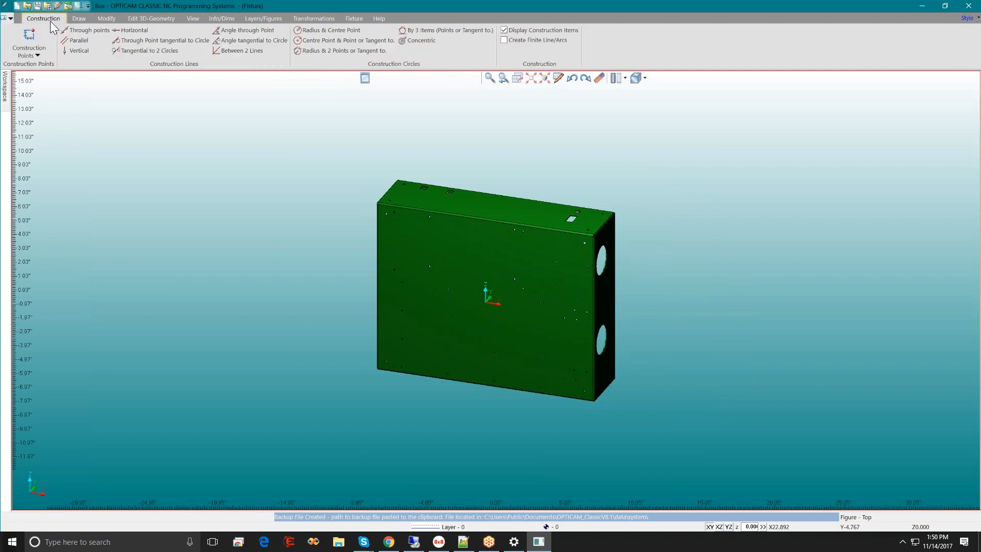
{"action": "left_click", "coordinate": [643, 77]}
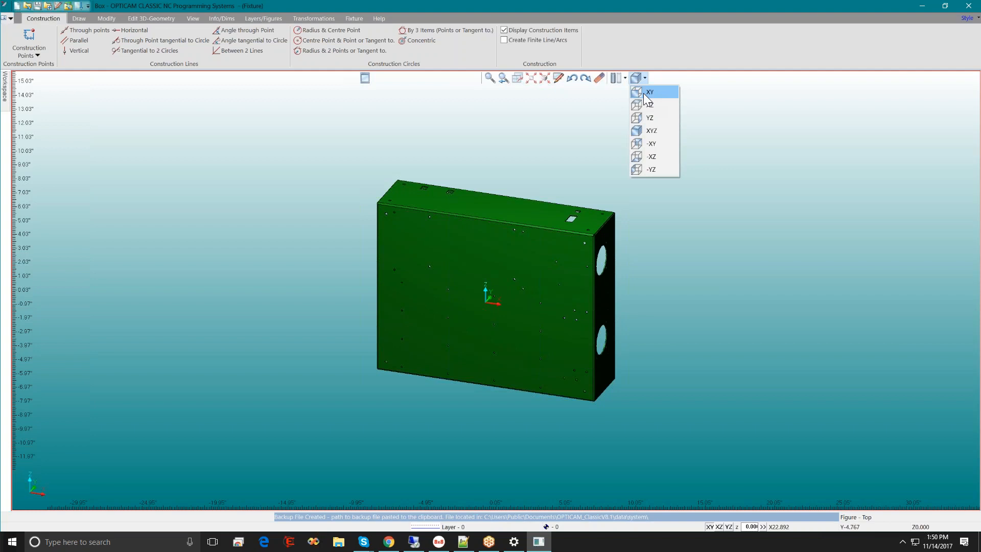
{"action": "left_click", "coordinate": [643, 92]}
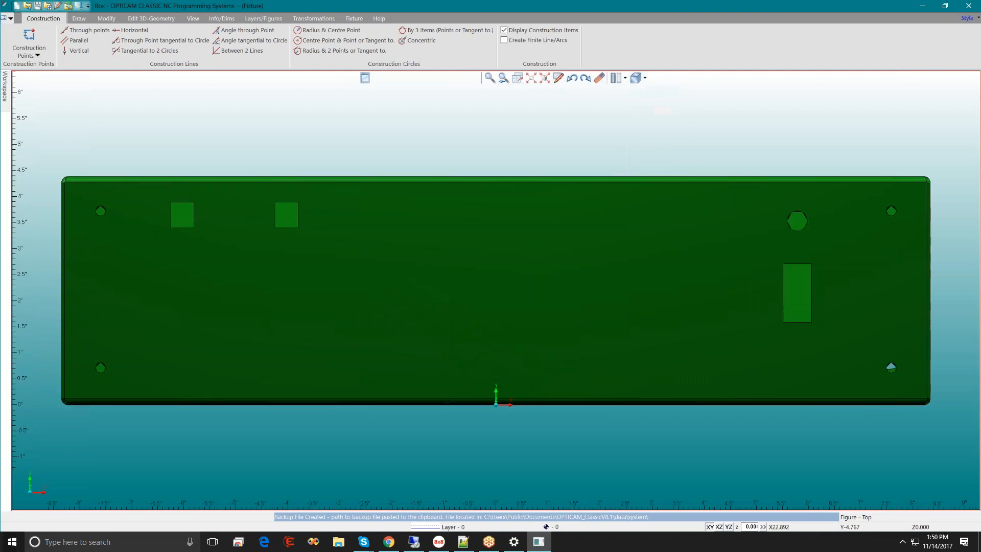
{"action": "left_click", "coordinate": [79, 19]}
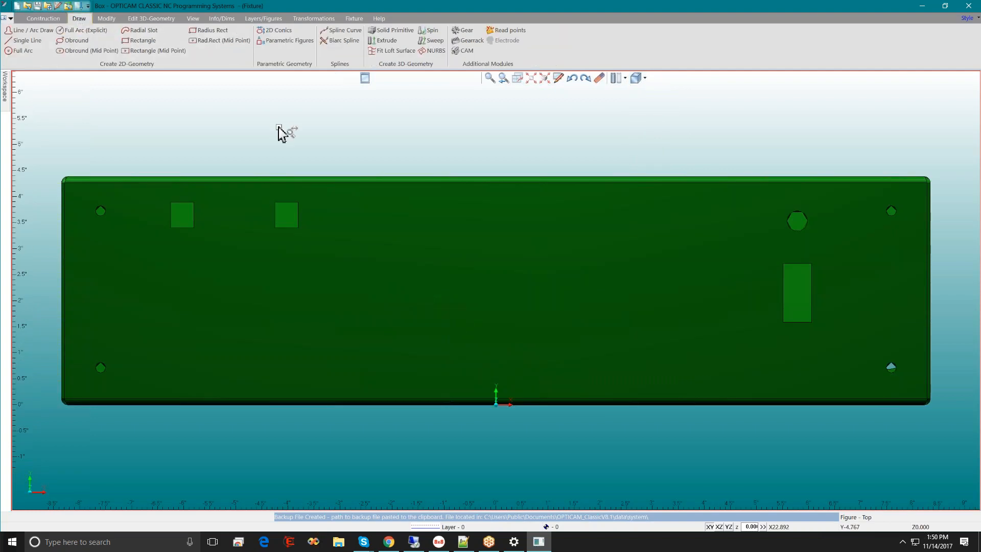
{"action": "scroll", "coordinate": [299, 142], "scroll_direction": "down", "scroll_amount": 5}
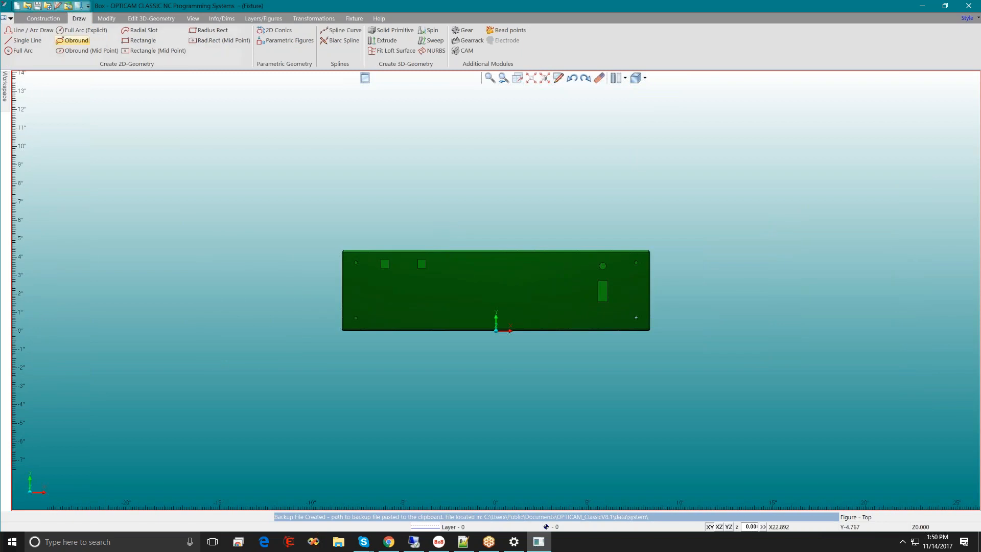
{"action": "left_click", "coordinate": [23, 29]}
{"action": "left_click", "coordinate": [23, 29]}
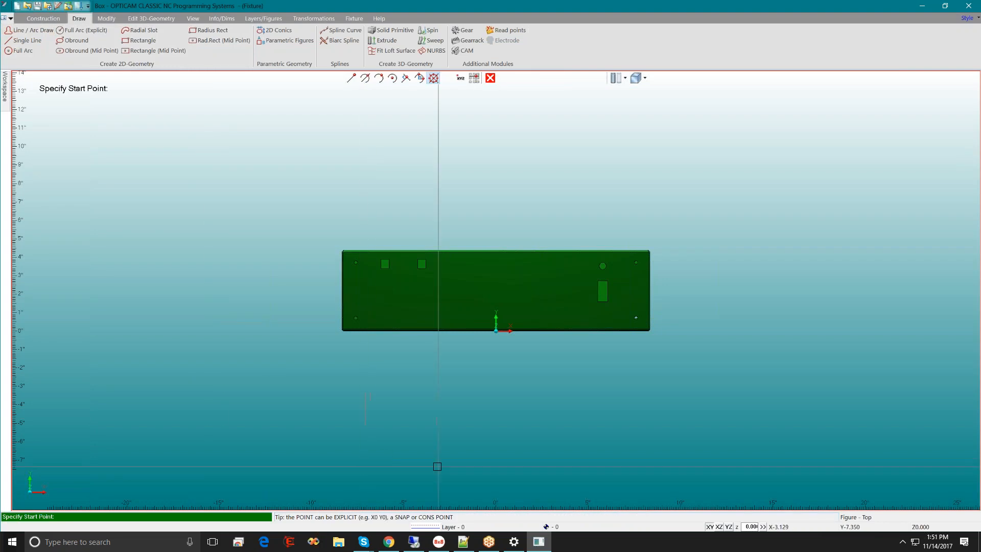
{"action": "type", "text": "x0 y0"}
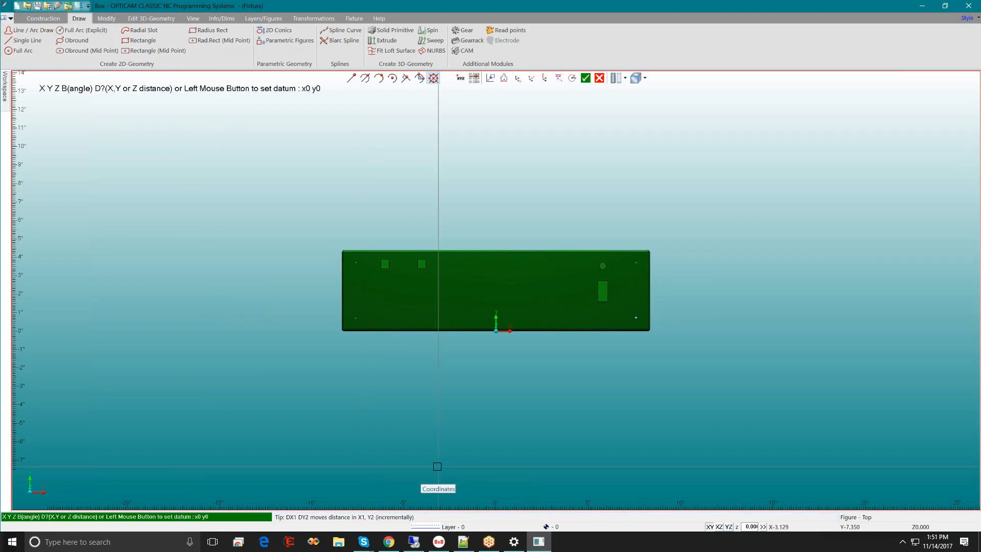
{"action": "key", "text": "Return"}
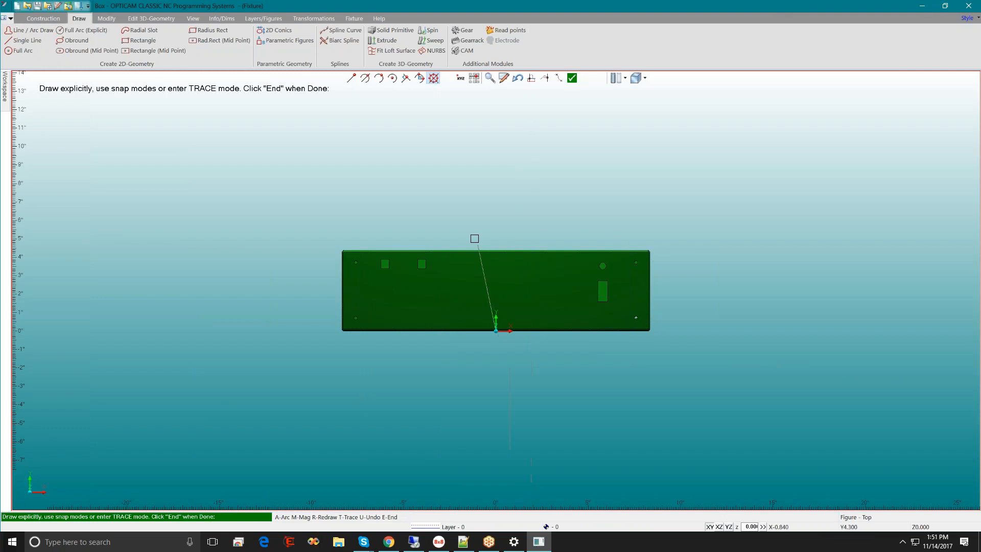
{"action": "type", "text": "y20"}
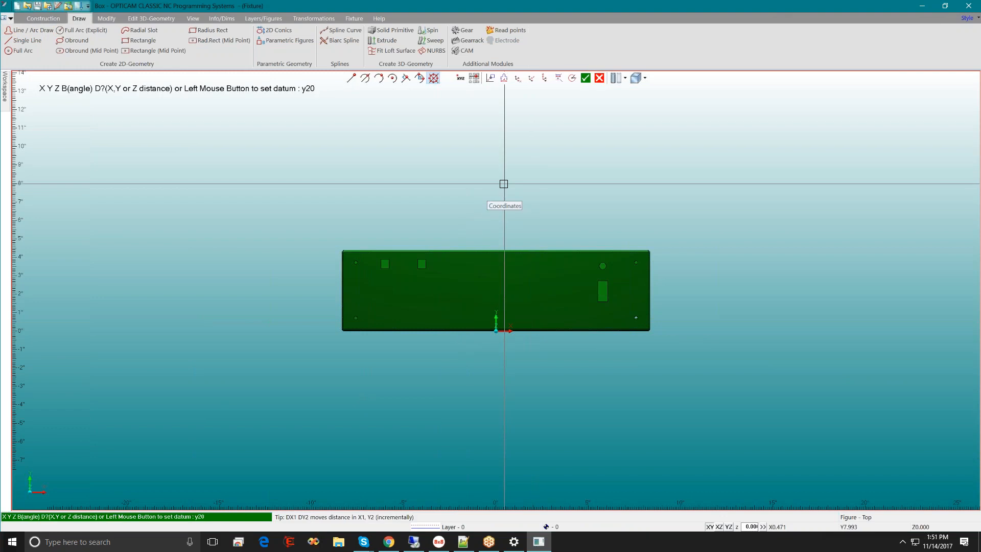
{"action": "key", "text": "Return"}
Step: Extend the profile with incremental lines of 10 in X and then -2 in Y
{"action": "scroll", "coordinate": [697, 173], "scroll_direction": "down", "scroll_amount": 4}
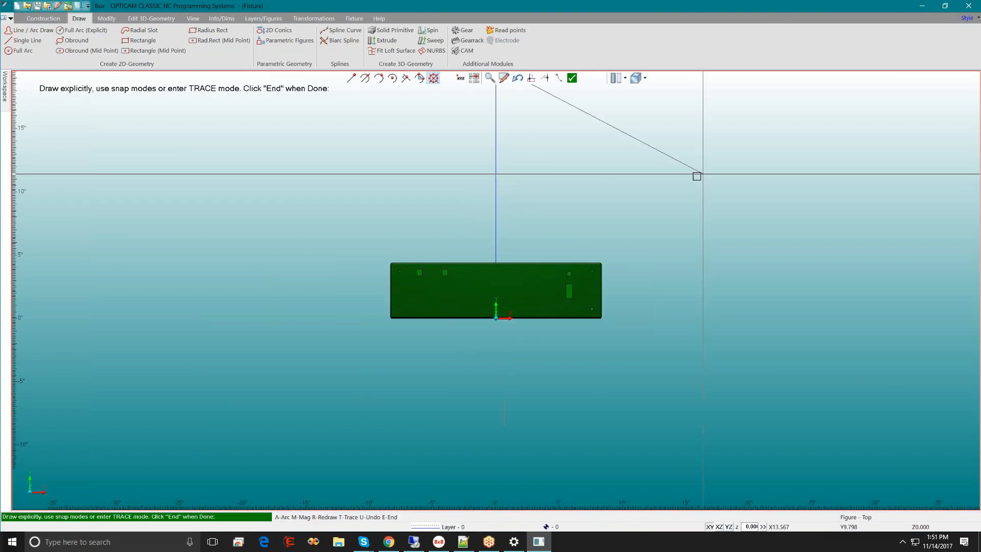
{"action": "type", "text": "dx1"}
{"action": "key", "text": "Return"}
{"action": "left_click", "coordinate": [561, 178]}
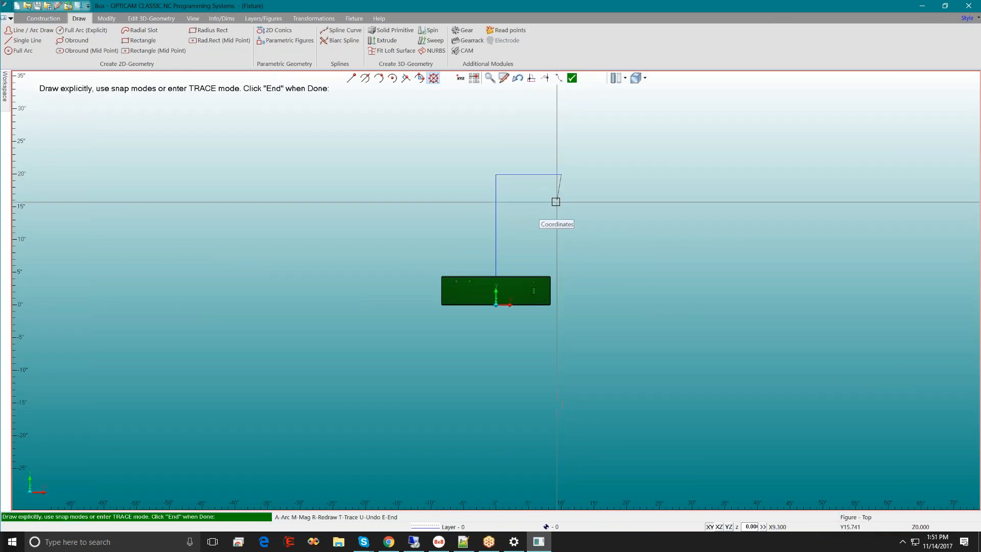
{"action": "type", "text": "dy-2"}
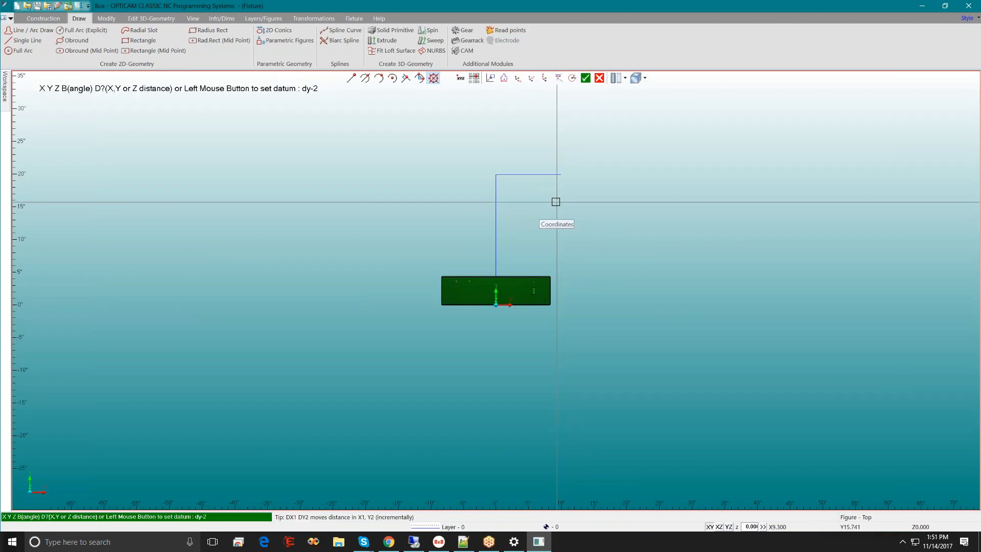
{"action": "key", "text": "Return"}
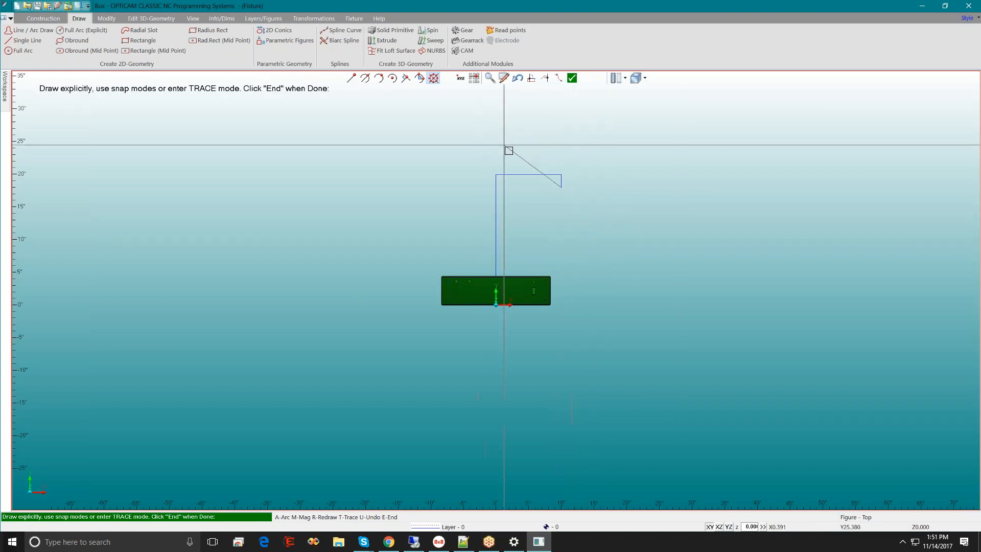
Step: Extend the profile with an arc, entering an incremental X distance of 10 for its end point, and finish the profile
{"action": "key", "text": "a"}
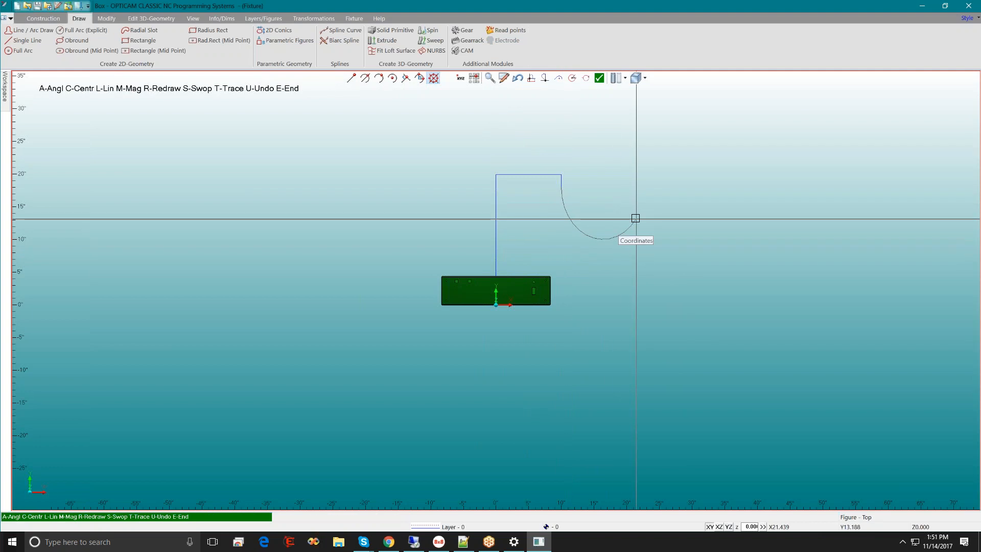
{"action": "type", "text": "dx"}
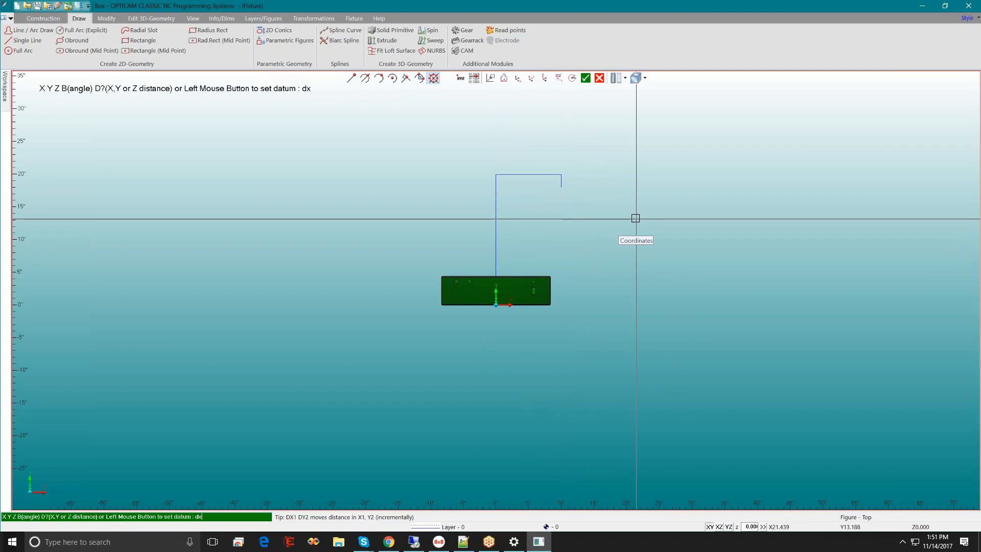
{"action": "type", "text": "10"}
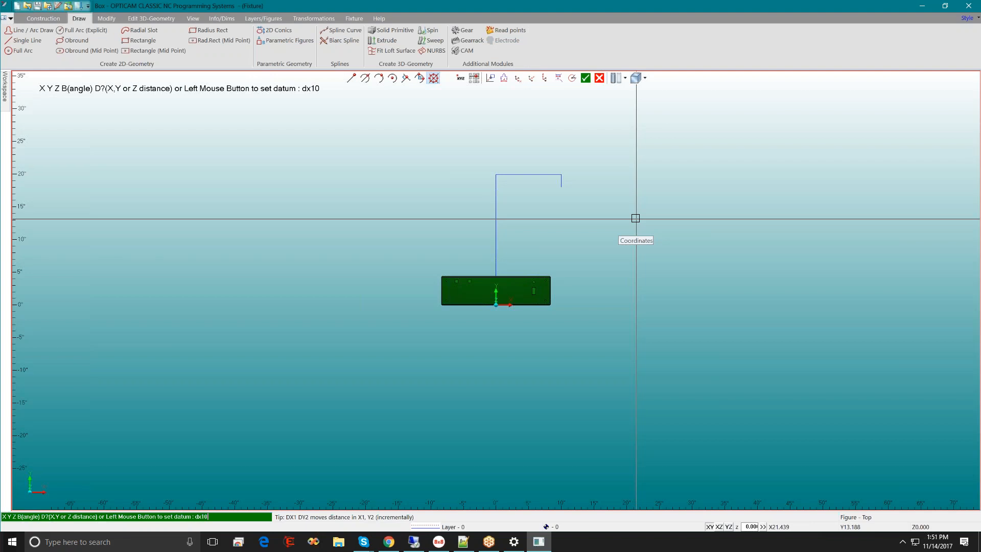
{"action": "key", "text": "Return"}
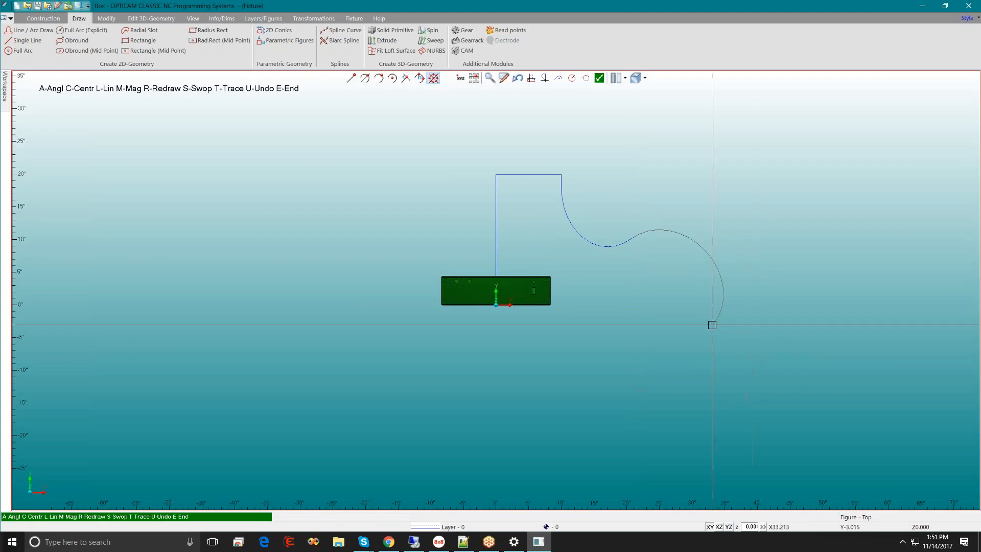
{"action": "key", "text": "e"}
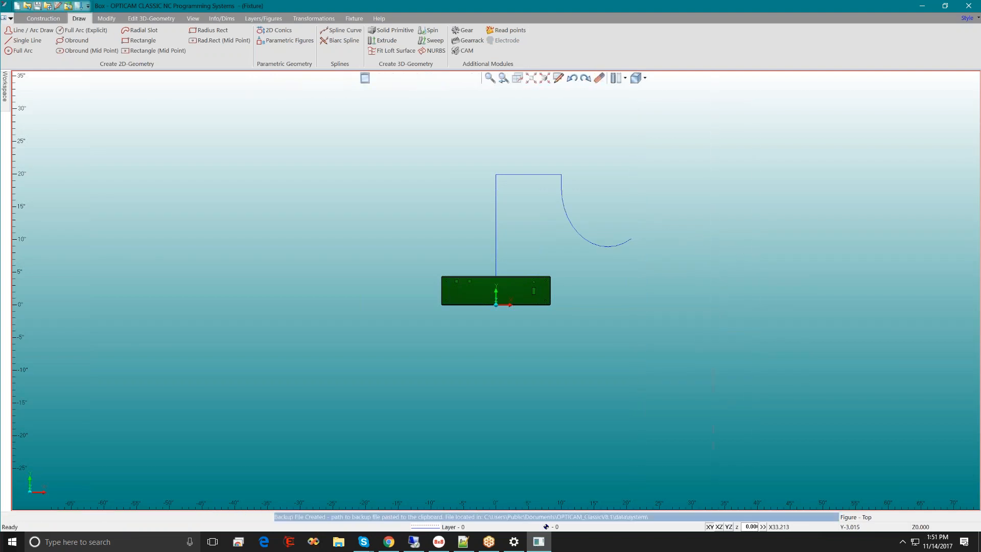
Step: Delete the whole linked line and arc profile, using the arc as the first item to link
{"action": "left_click", "coordinate": [596, 79]}
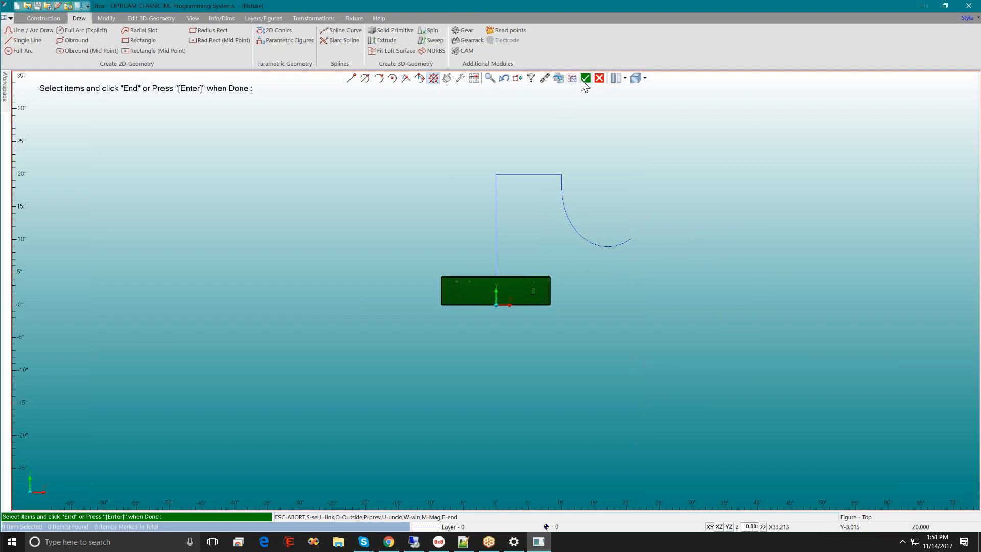
{"action": "left_click", "coordinate": [545, 81]}
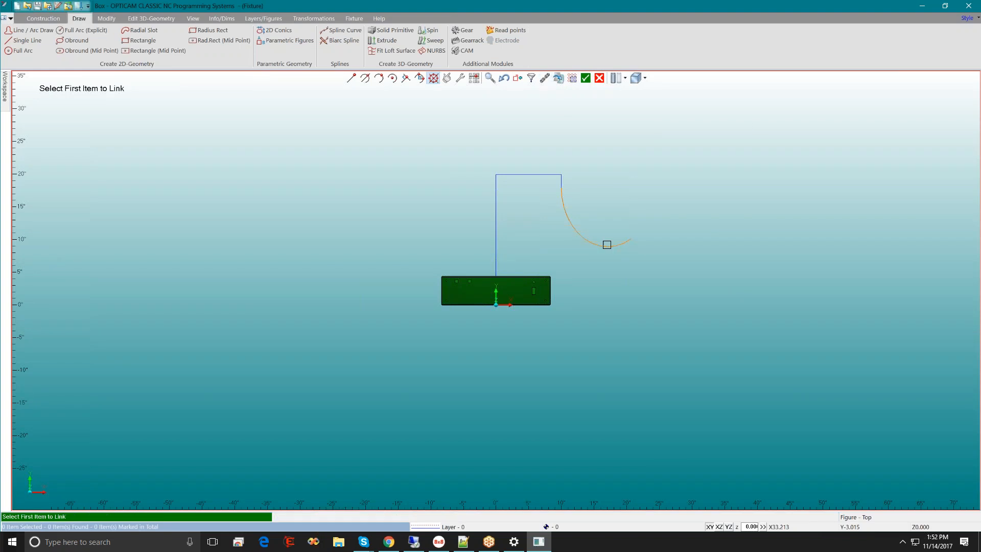
{"action": "left_click", "coordinate": [606, 244]}
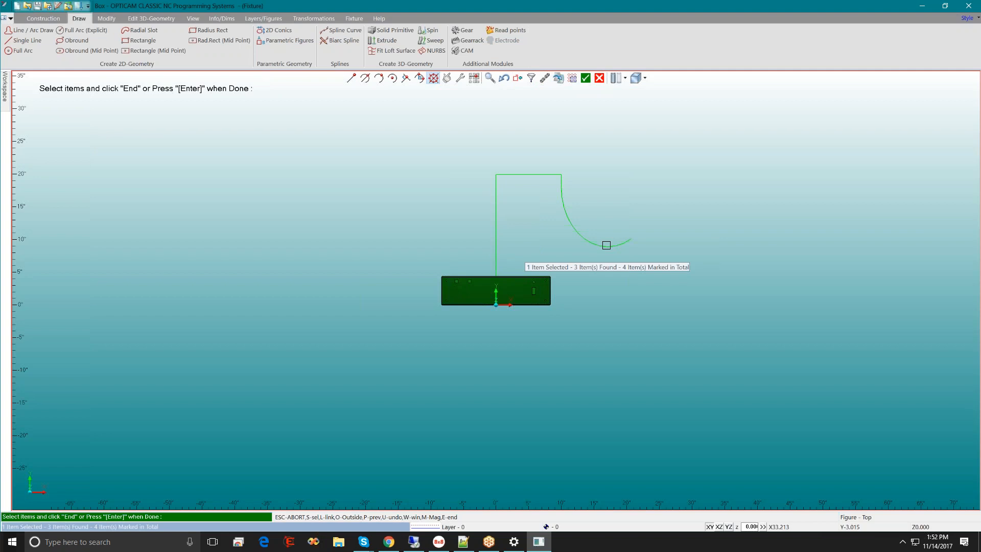
{"action": "key", "text": "Return"}
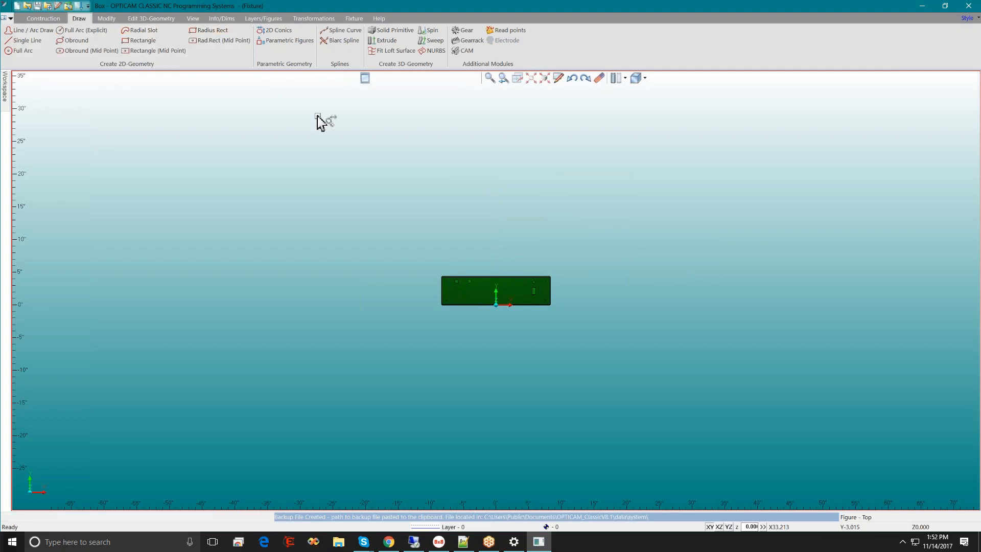
{"action": "left_click", "coordinate": [377, 40]}
{"action": "left_click_drag", "start_coordinate": [490, 311], "coordinate": [456, 202]}
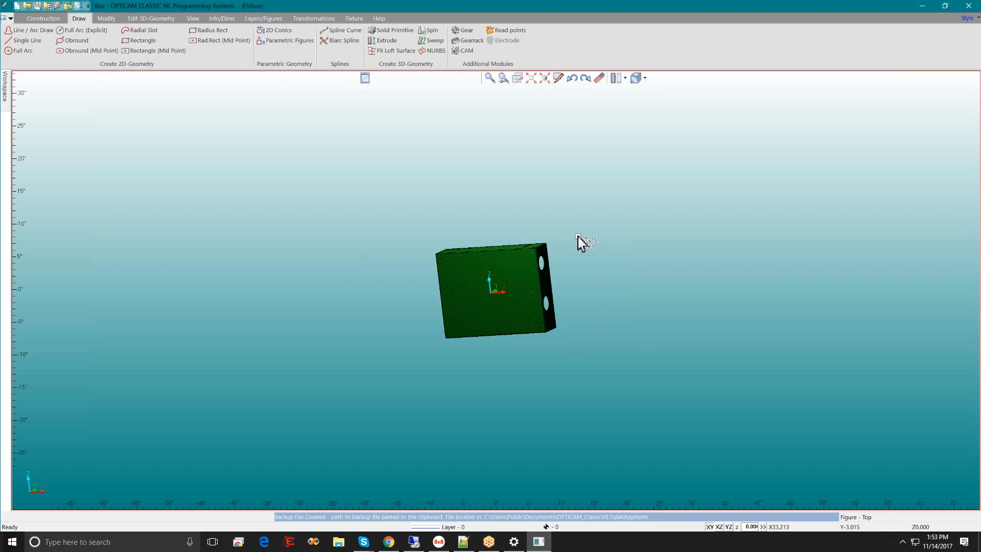
{"action": "left_click_drag", "start_coordinate": [527, 285], "coordinate": [493, 291]}
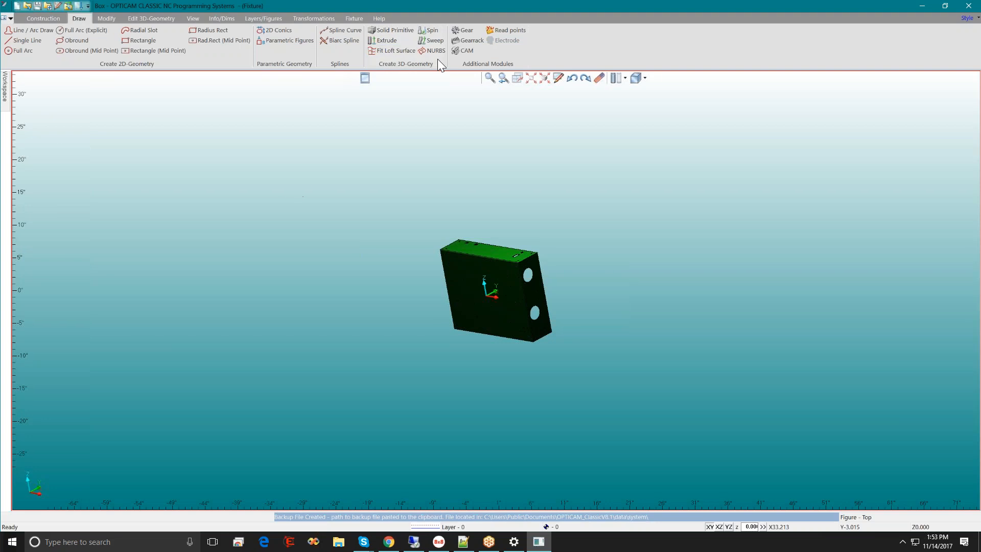
{"action": "left_click", "coordinate": [105, 19]}
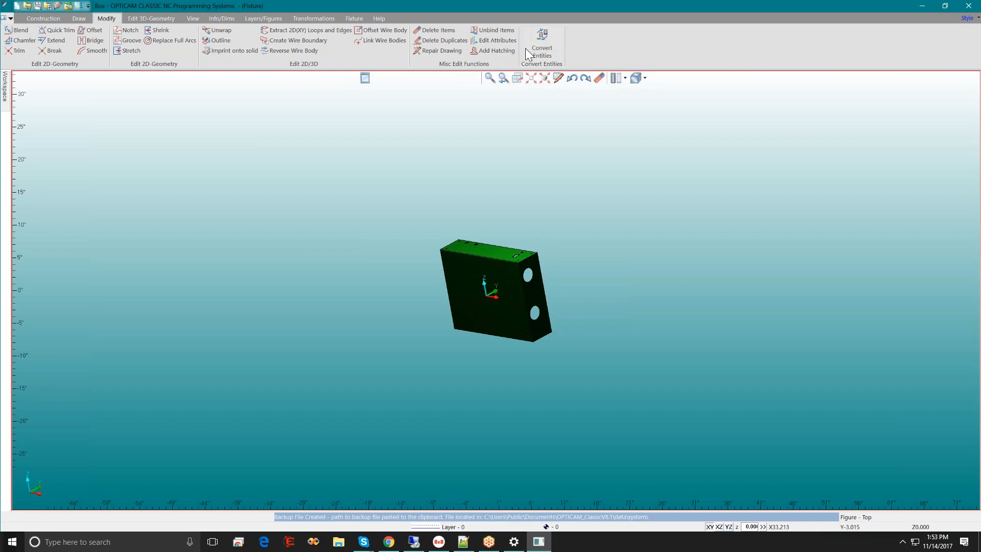
Step: Cover all holes in the outer bottom face of the box with one sheet, using Cover Smooth at Boundary Edges
{"action": "left_click", "coordinate": [144, 20]}
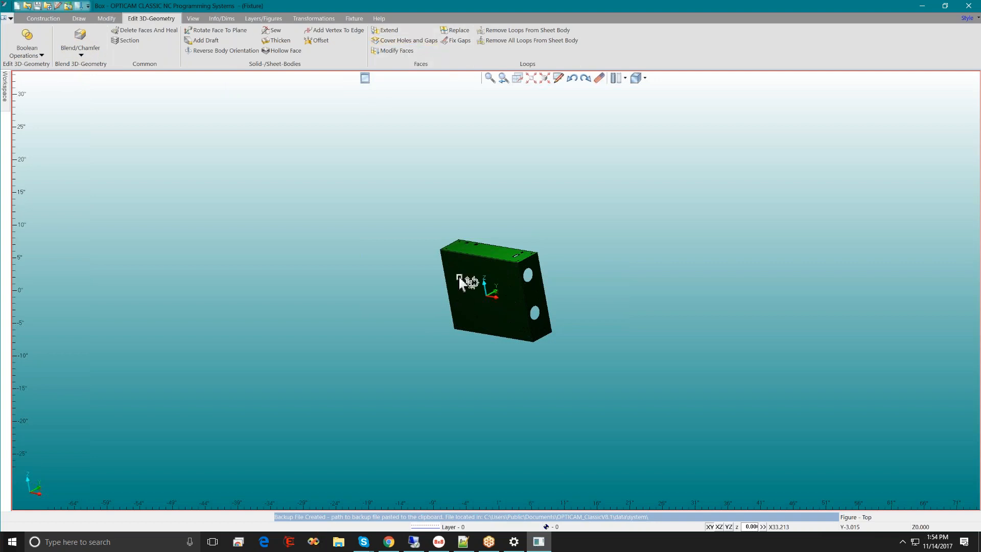
{"action": "scroll", "coordinate": [464, 281], "scroll_direction": "up", "scroll_amount": 3}
{"action": "middle_click_drag", "start_coordinate": [501, 250], "coordinate": [525, 291]}
{"action": "scroll", "coordinate": [520, 289], "scroll_direction": "up", "scroll_amount": 3}
{"action": "scroll", "coordinate": [516, 287], "scroll_direction": "up", "scroll_amount": 3}
{"action": "scroll", "coordinate": [516, 289], "scroll_direction": "down", "scroll_amount": 2}
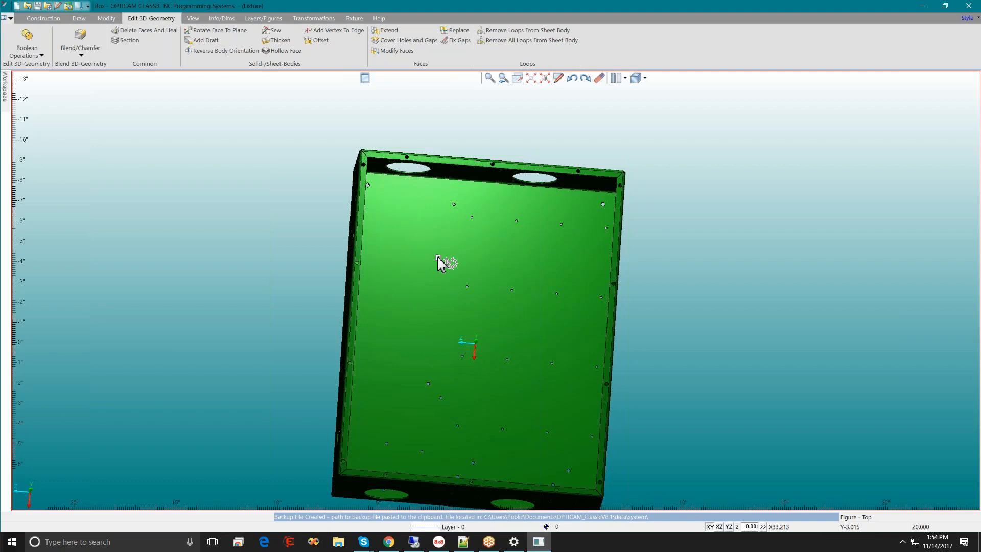
{"action": "middle_click_drag", "start_coordinate": [464, 315], "coordinate": [571, 203]}
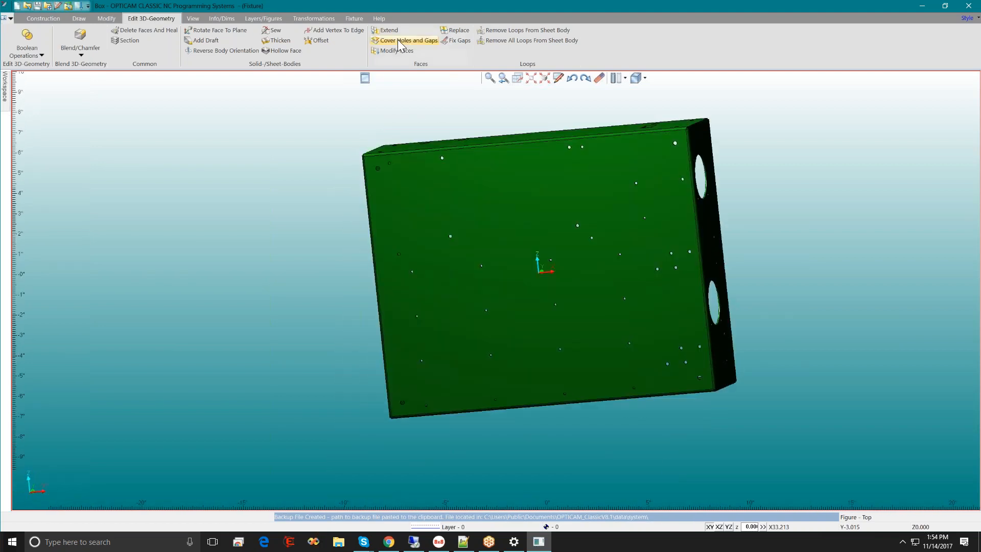
{"action": "left_click", "coordinate": [405, 40]}
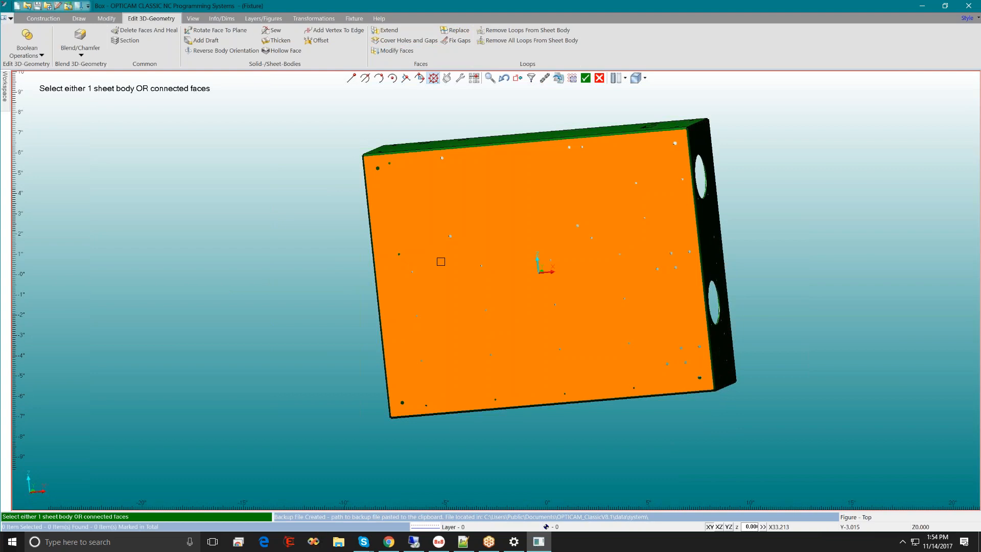
{"action": "left_click", "coordinate": [441, 262]}
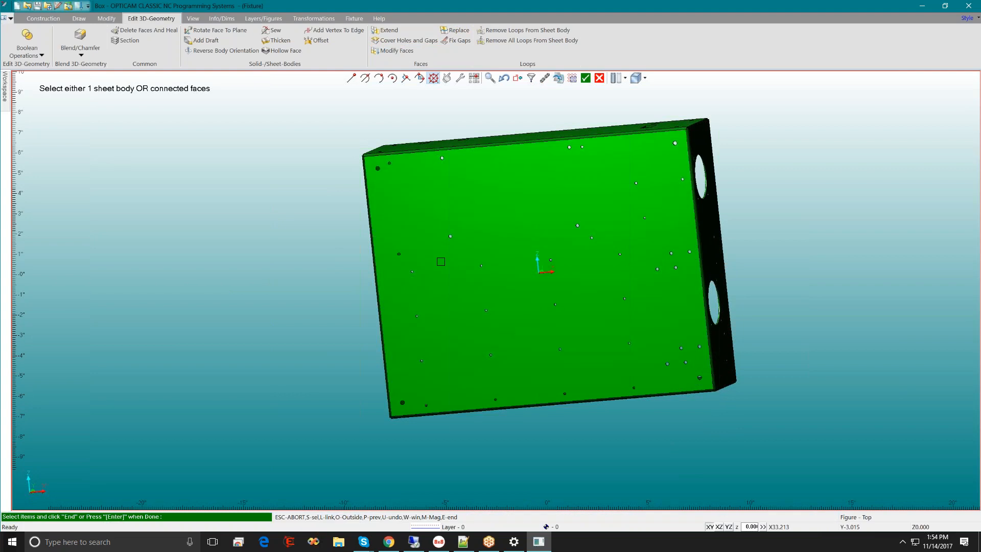
{"action": "left_click", "coordinate": [586, 78]}
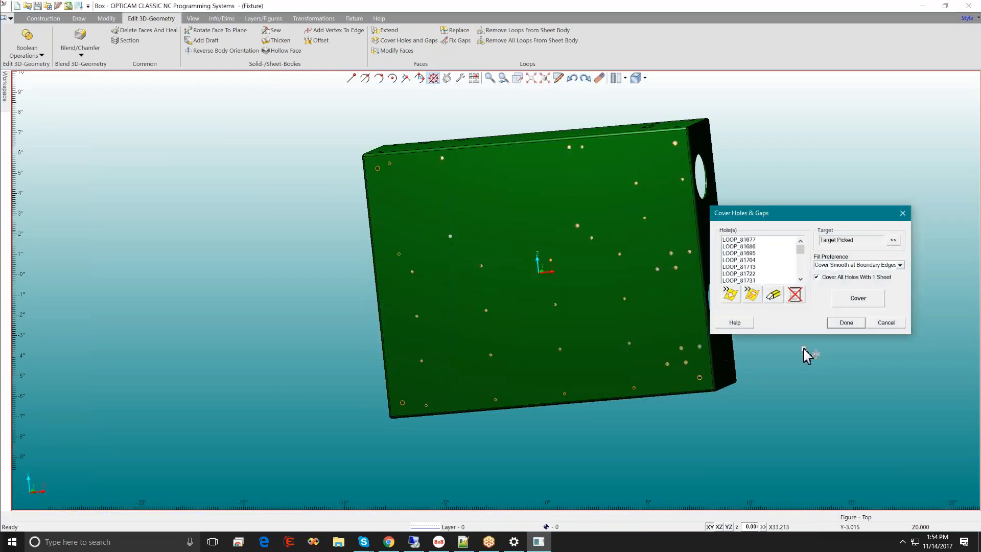
{"action": "left_click", "coordinate": [854, 299]}
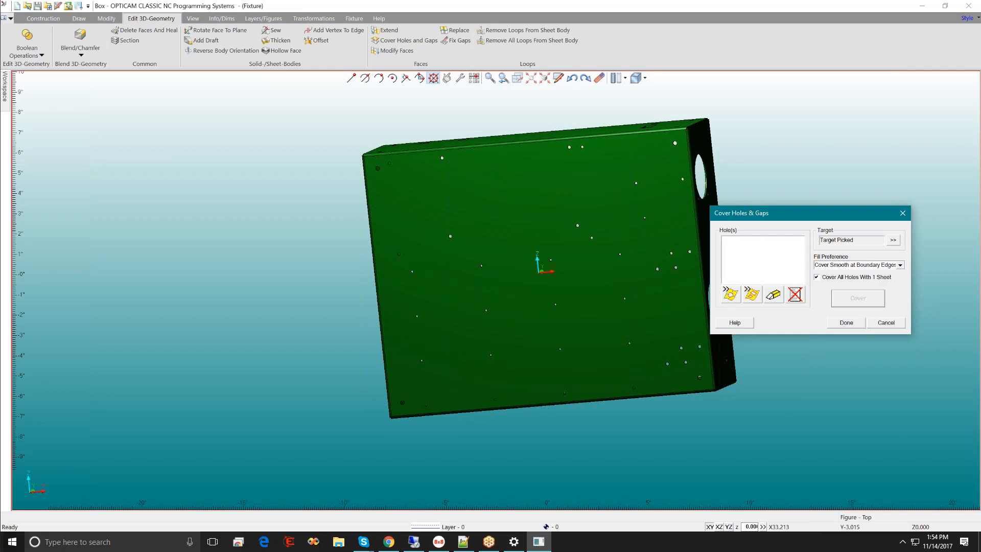
{"action": "left_click", "coordinate": [846, 322]}
Step: Delete the covering sheet body from the workspace tree, keeping the Box solid
{"action": "middle_click_drag", "start_coordinate": [484, 153], "coordinate": [459, 301]}
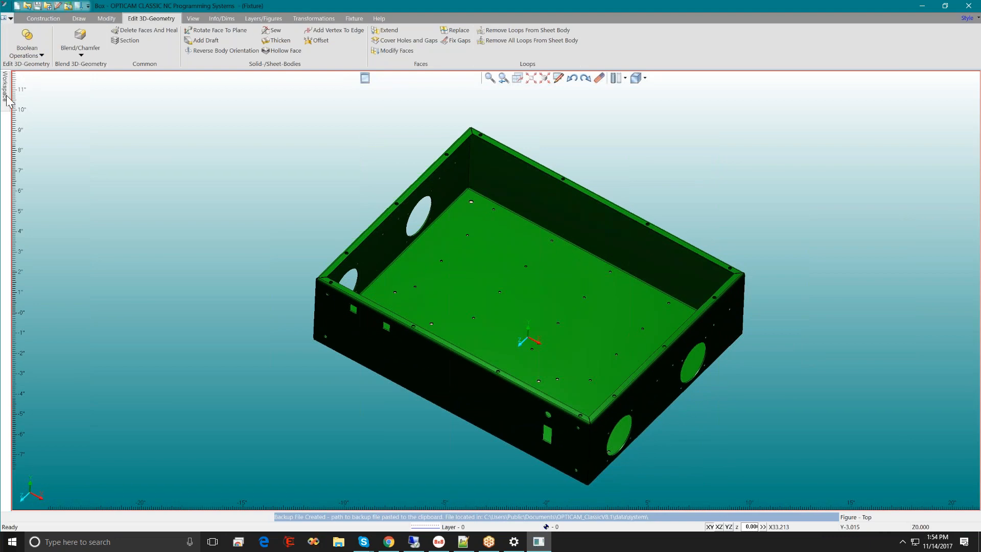
{"action": "mouse_move", "coordinate": [7, 96]}
{"action": "left_click", "coordinate": [43, 97]}
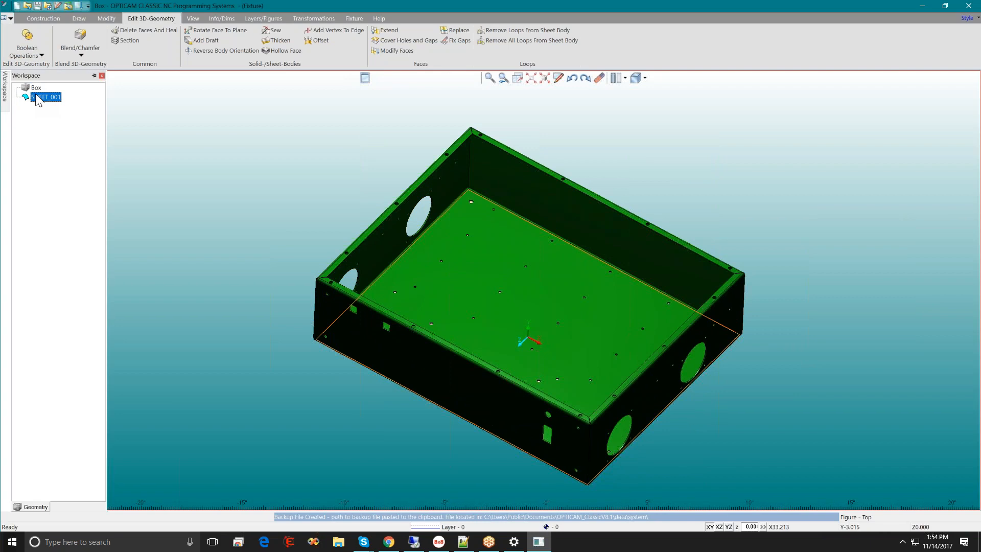
{"action": "right_click", "coordinate": [38, 99]}
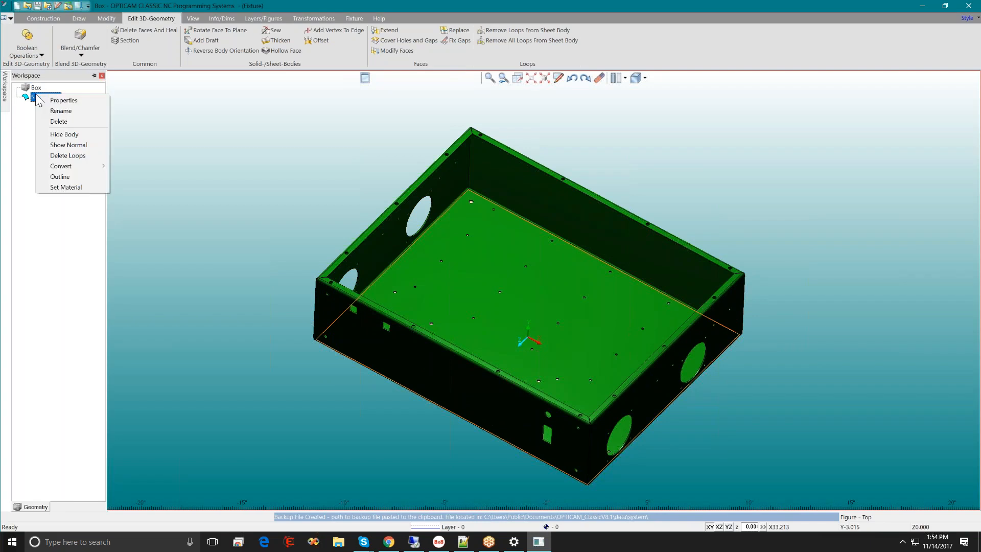
{"action": "left_click", "coordinate": [55, 124]}
{"action": "mouse_move", "coordinate": [534, 279]}
{"action": "middle_mouse_down"}
{"action": "mouse_move", "coordinate": [539, 256]}
{"action": "mouse_move", "coordinate": [546, 270]}
{"action": "middle_mouse_up"}
Step: Measure the distance between two facing small rim holes on the opposite side walls that contain the large circular openings
{"action": "left_click", "coordinate": [192, 19]}
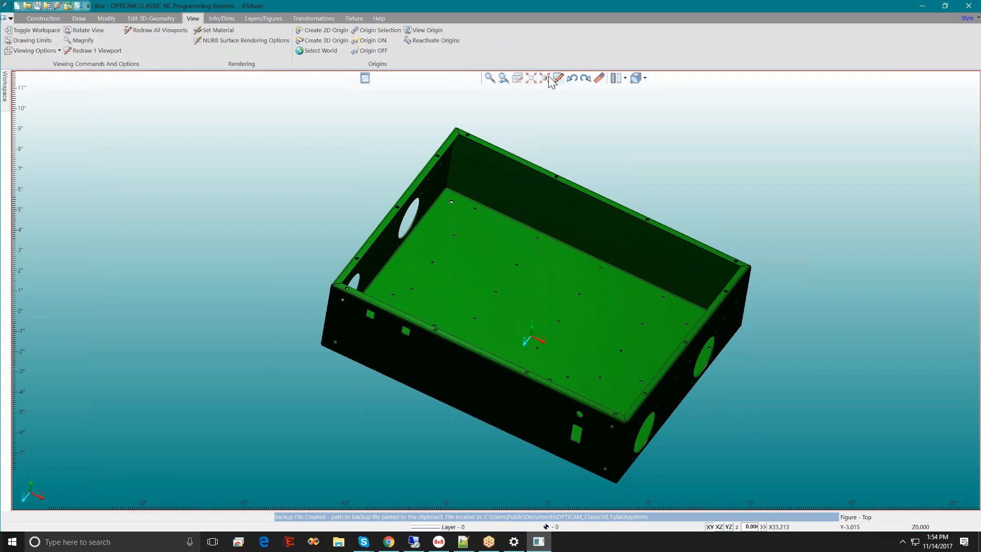
{"action": "left_click", "coordinate": [221, 18]}
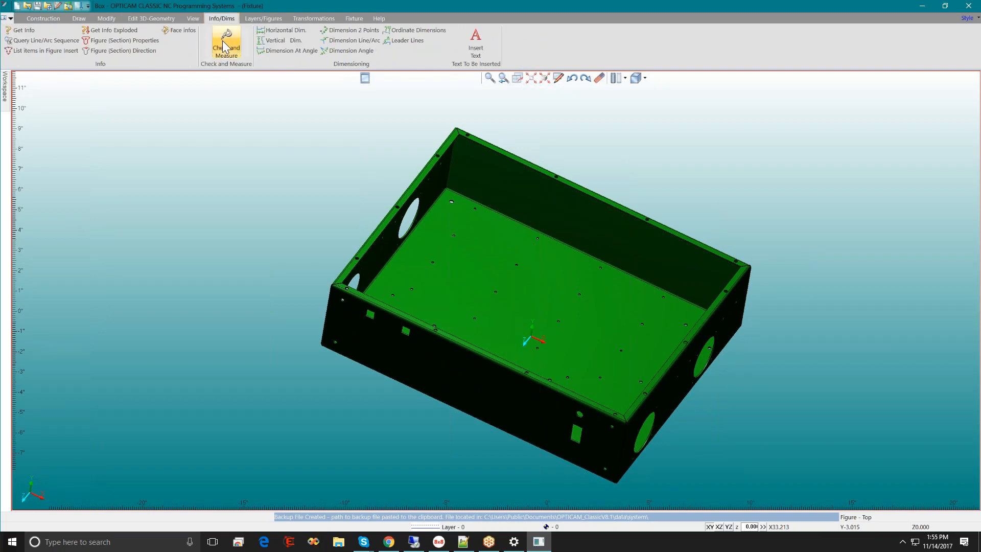
{"action": "left_click", "coordinate": [226, 36]}
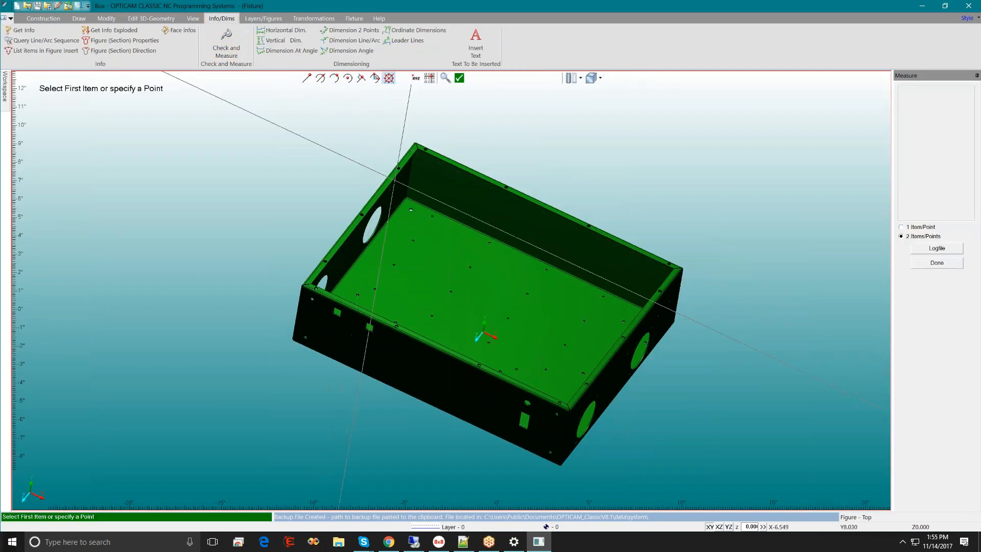
{"action": "left_click", "coordinate": [368, 209]}
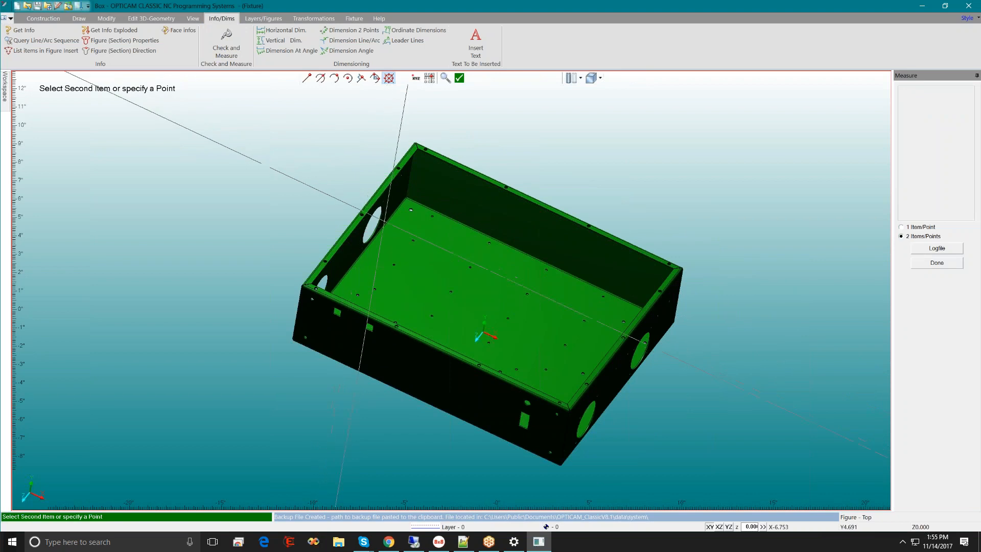
{"action": "left_click", "coordinate": [611, 347]}
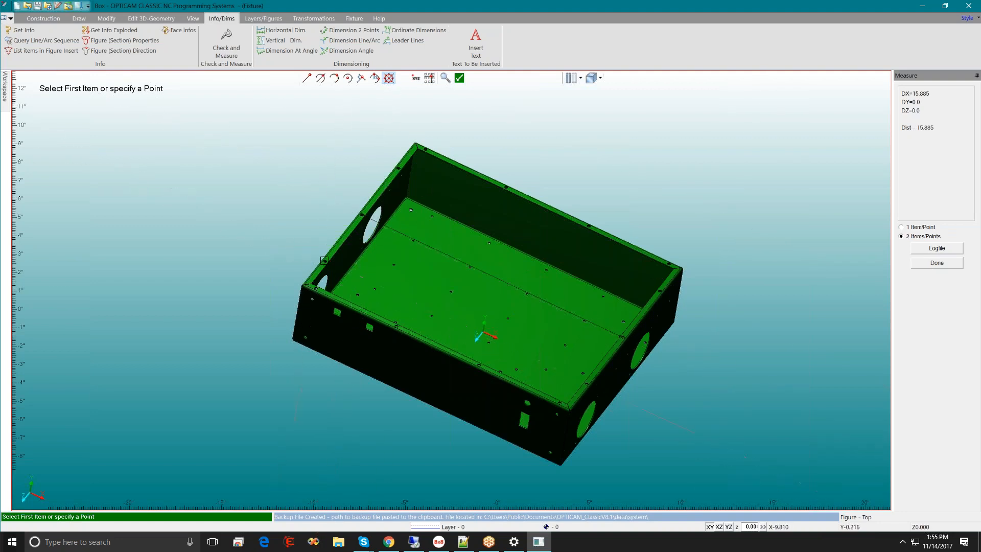
Step: Measure the distance from a small rim hole on the side wall to one on the rear wall's rim, and finish measuring
{"action": "left_click", "coordinate": [323, 280]}
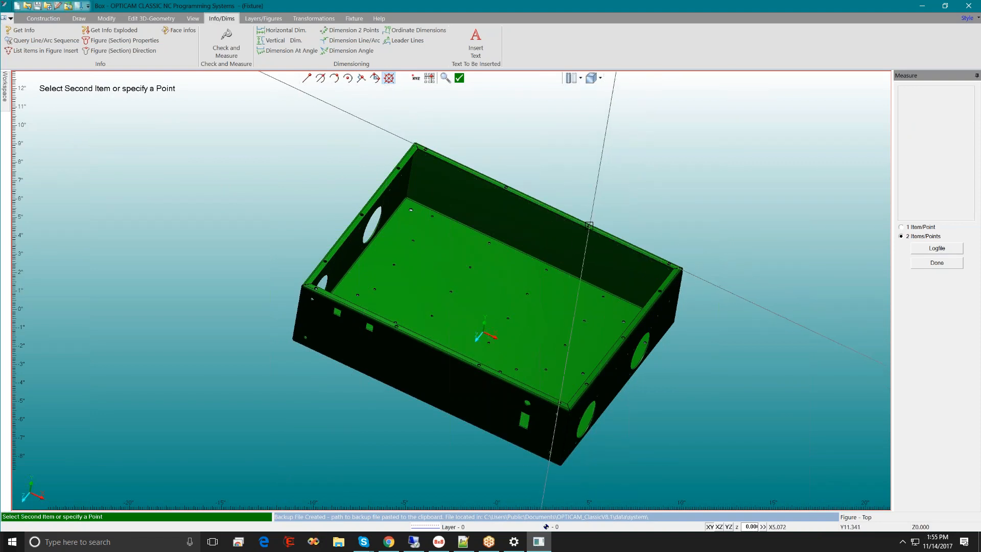
{"action": "left_click", "coordinate": [588, 225]}
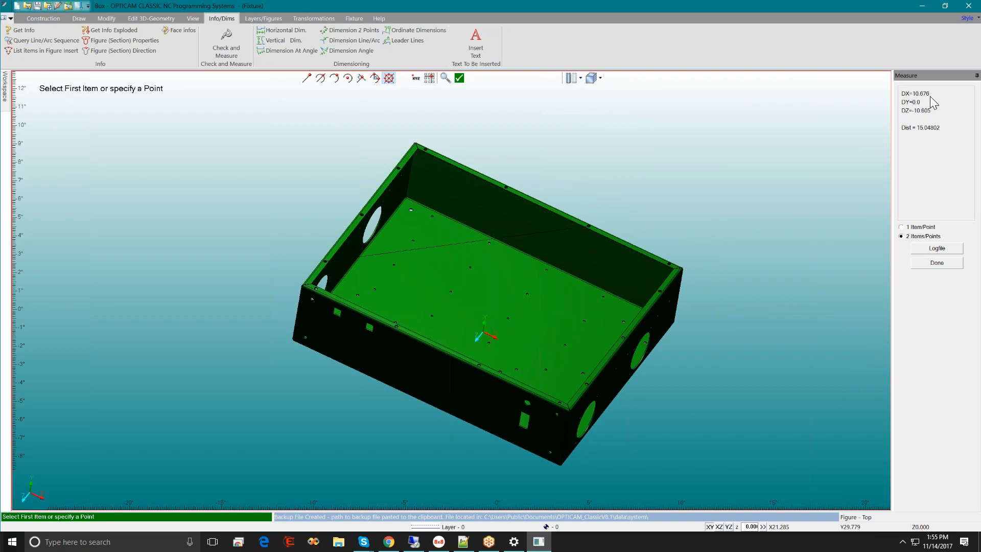
{"action": "left_click", "coordinate": [937, 263]}
{"action": "scroll", "coordinate": [301, 138], "scroll_direction": "down", "scroll_amount": 5}
{"action": "scroll", "coordinate": [539, 143], "scroll_direction": "down", "scroll_amount": 2}
{"action": "middle_click_drag", "start_coordinate": [495, 253], "coordinate": [494, 277]}
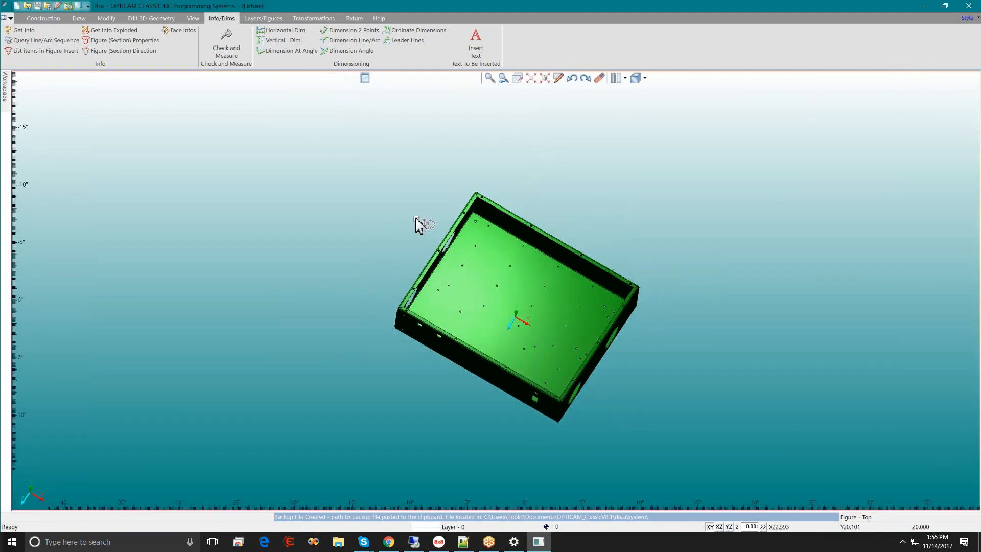
Step: Examine the hidden and visible layers in Layer Maintenance from both of its access points, without changing any layer
{"action": "left_click", "coordinate": [250, 21]}
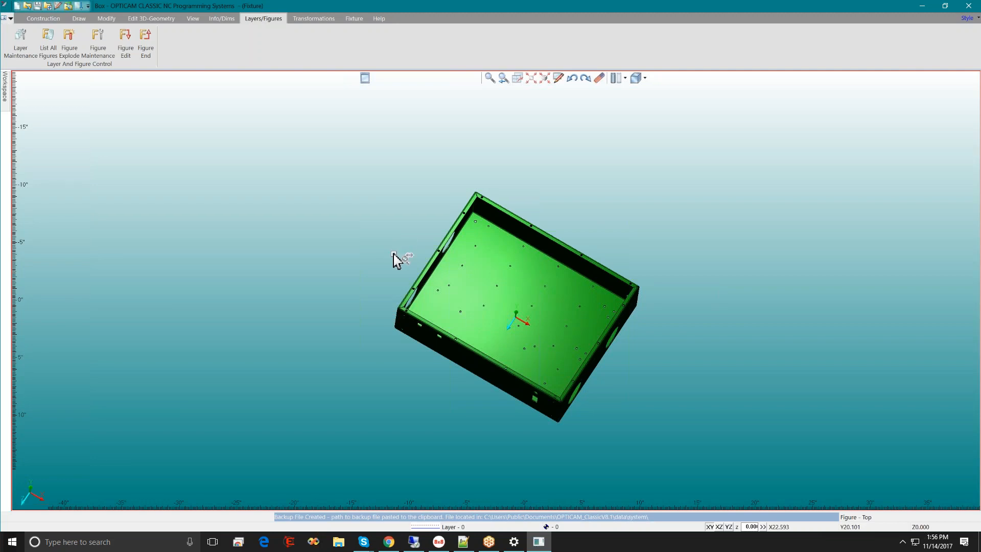
{"action": "left_click", "coordinate": [21, 45]}
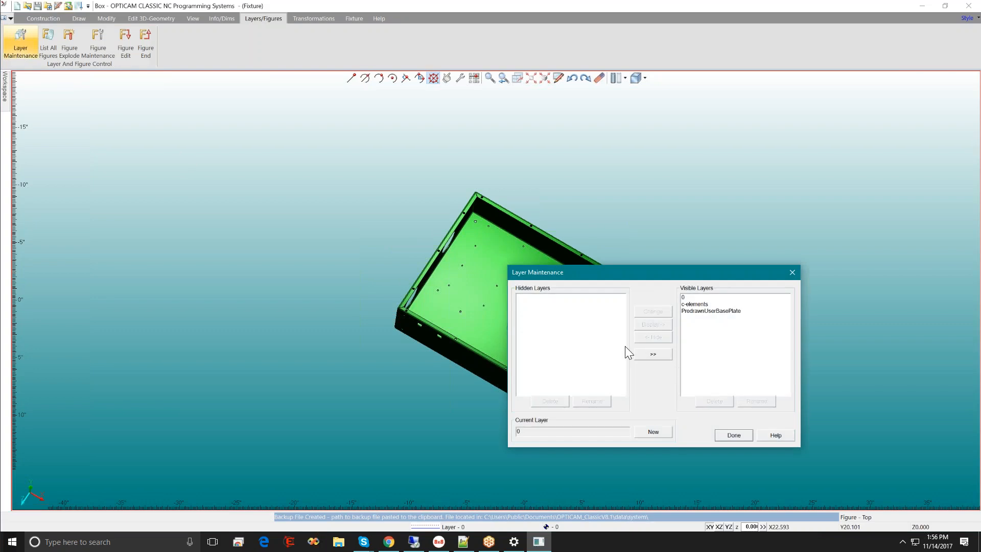
{"action": "left_click", "coordinate": [728, 437]}
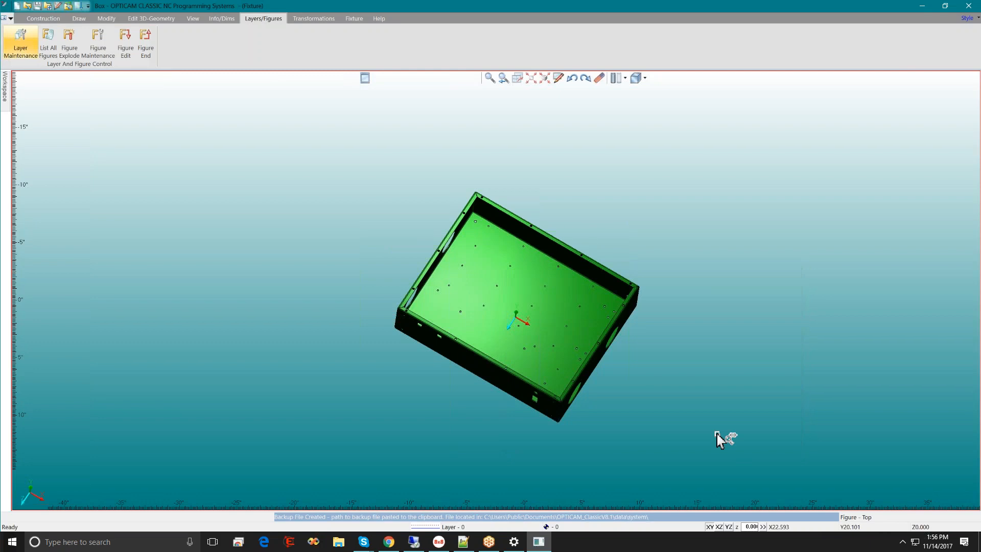
{"action": "left_click", "coordinate": [454, 529]}
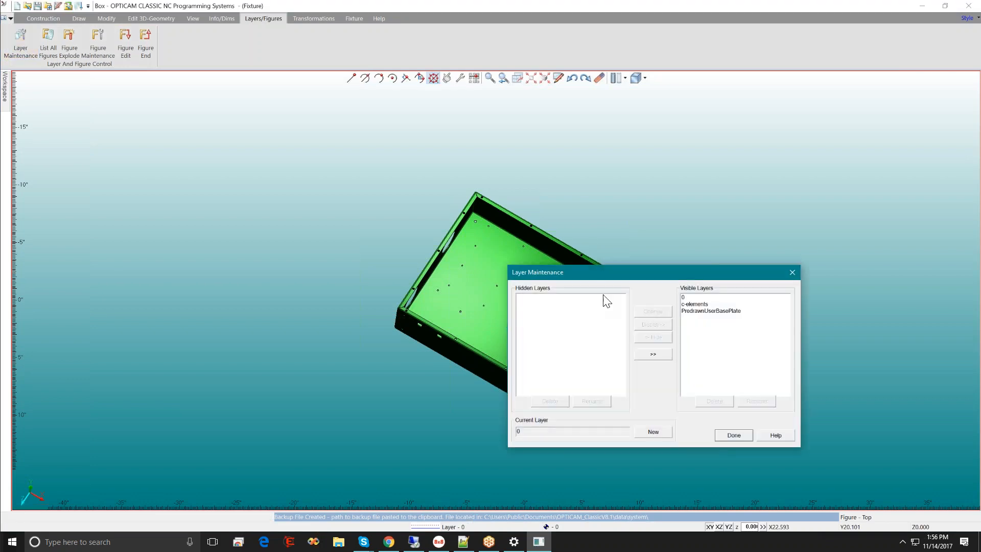
{"action": "left_click", "coordinate": [733, 435]}
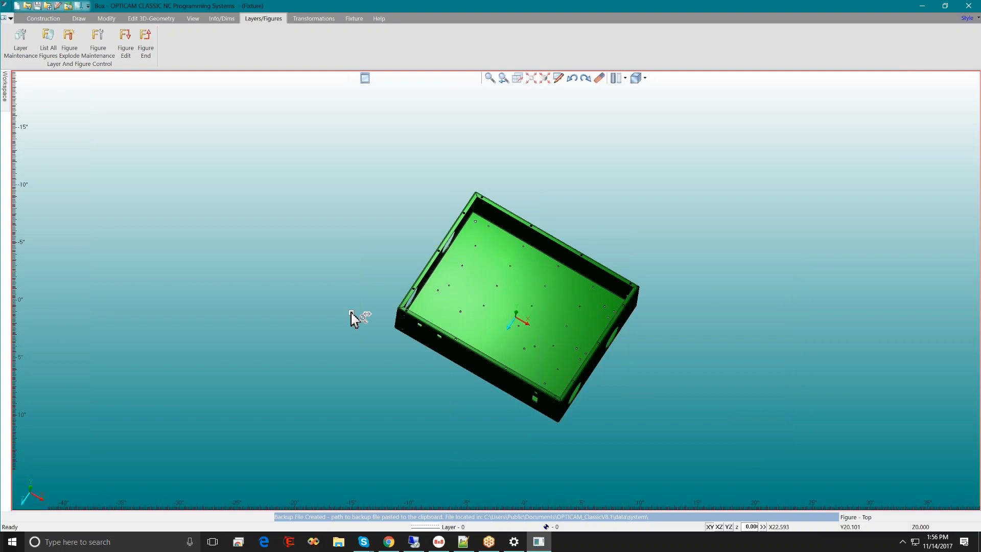
Step: Set the static and dynamic view modes to Solid in the system view settings, apply them, and inspect the box's corner
{"action": "left_click", "coordinate": [422, 530]}
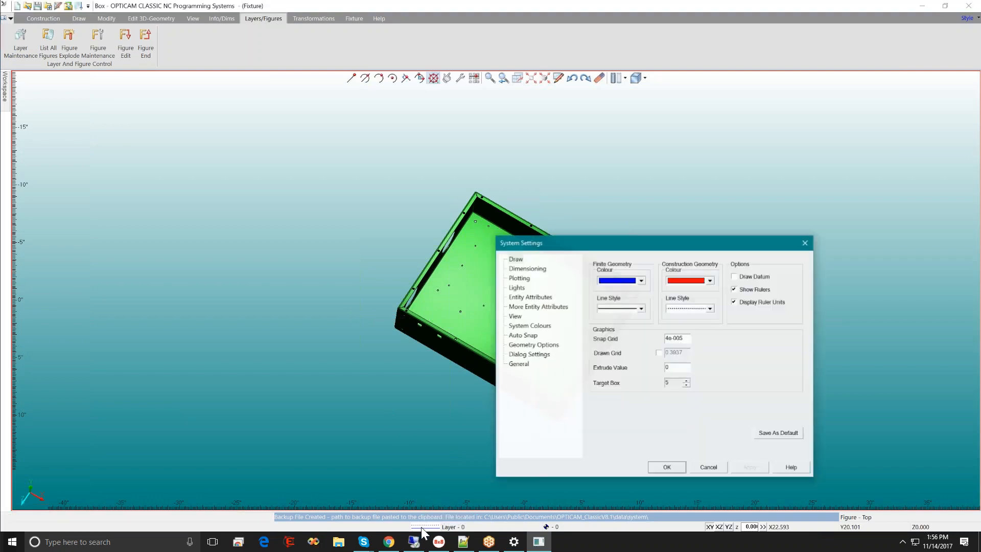
{"action": "left_click_drag", "start_coordinate": [573, 245], "coordinate": [434, 130]}
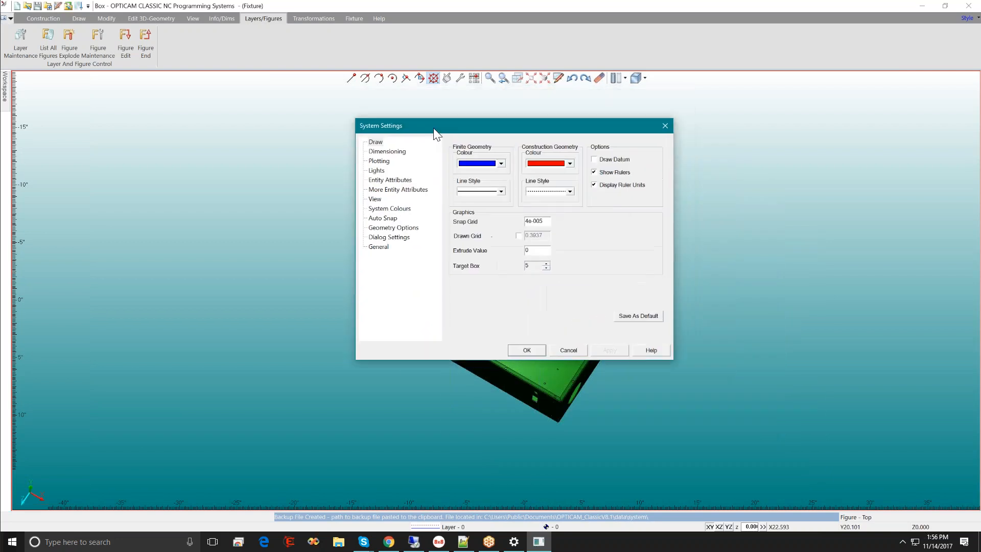
{"action": "left_click", "coordinate": [388, 210]}
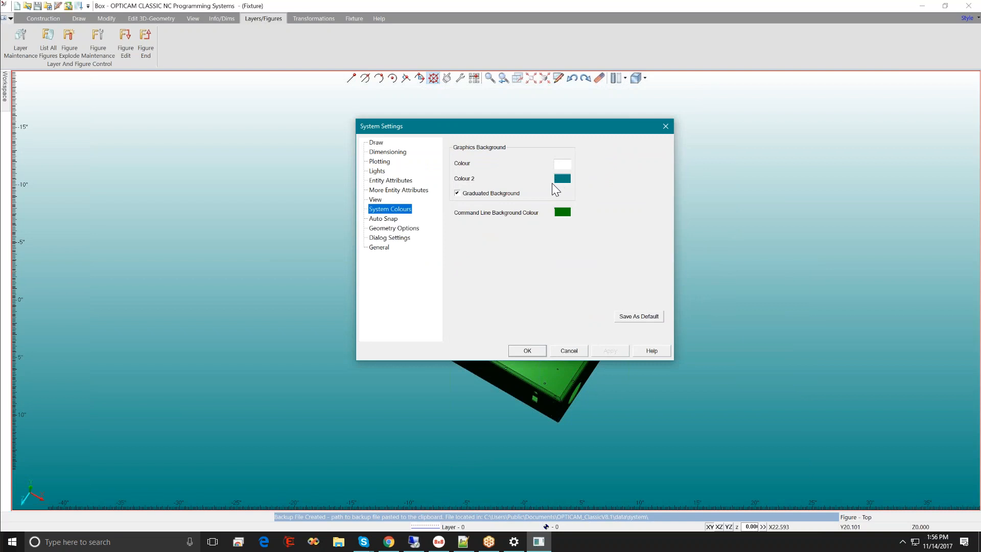
{"action": "left_click", "coordinate": [375, 200]}
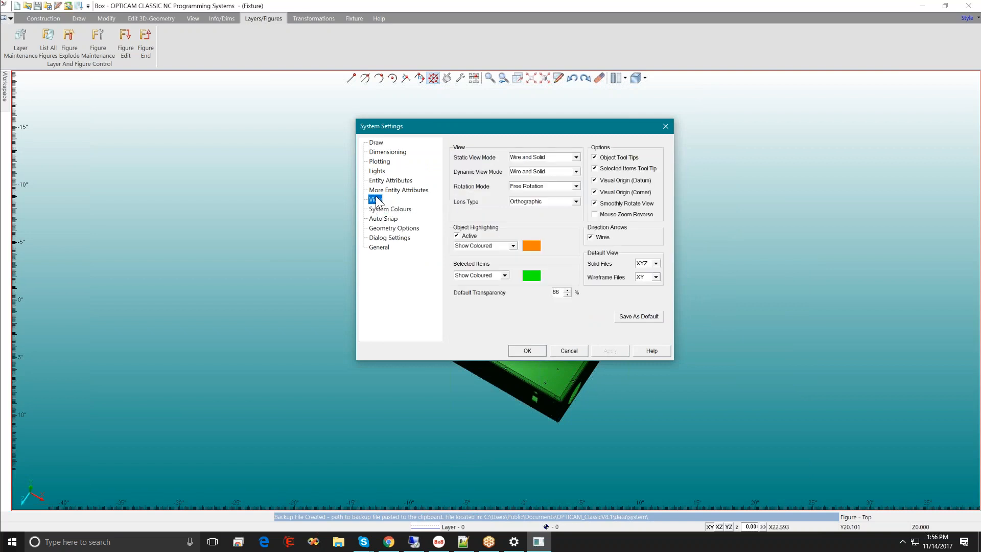
{"action": "left_click", "coordinate": [523, 158]}
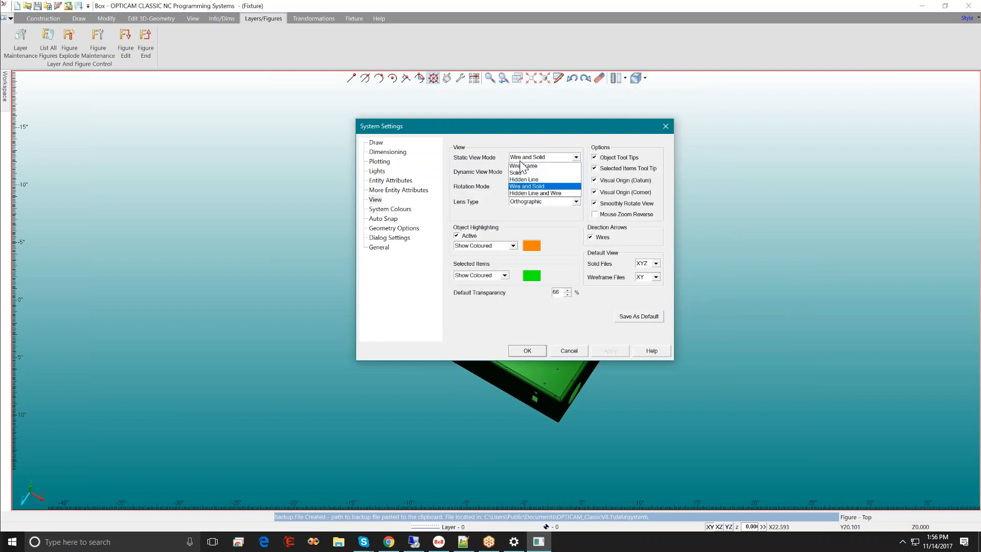
{"action": "left_click", "coordinate": [520, 172]}
{"action": "left_click", "coordinate": [520, 172]}
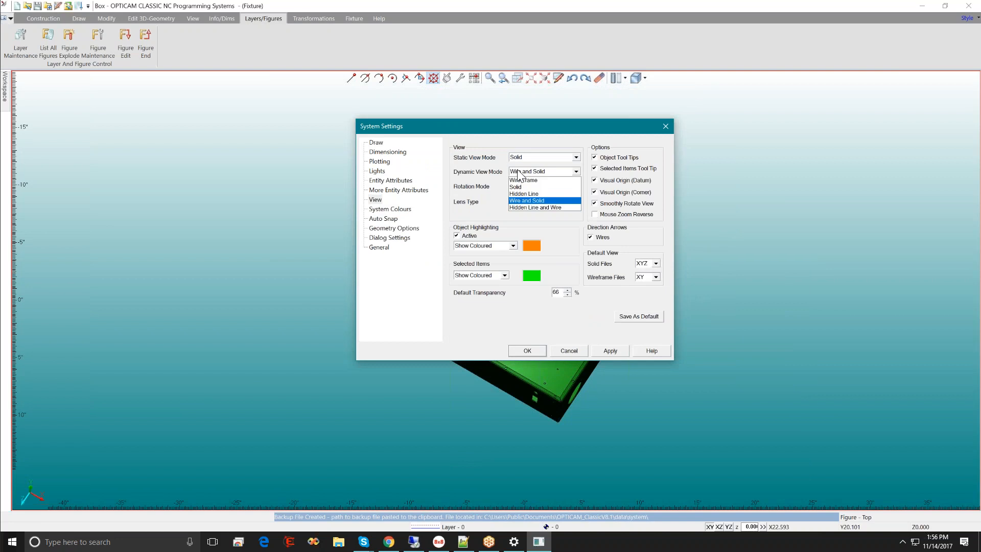
{"action": "left_click", "coordinate": [519, 187]}
{"action": "left_click_drag", "start_coordinate": [537, 128], "coordinate": [323, 126]}
{"action": "left_click", "coordinate": [397, 350]}
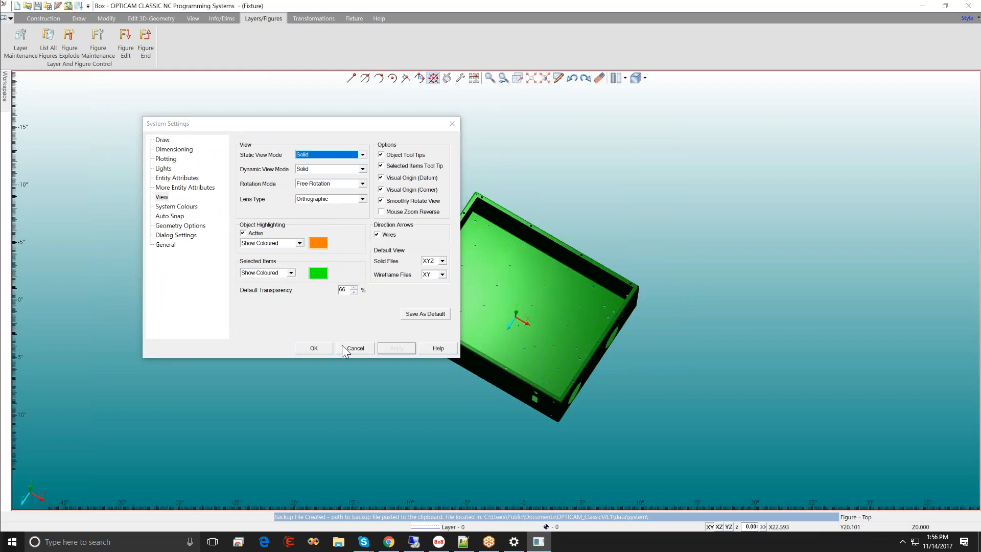
{"action": "left_click", "coordinate": [312, 346]}
{"action": "middle_click_drag", "start_coordinate": [528, 325], "coordinate": [516, 290]}
{"action": "scroll", "coordinate": [373, 251], "scroll_direction": "up", "scroll_amount": 2}
{"action": "scroll", "coordinate": [510, 328], "scroll_direction": "up", "scroll_amount": 4}
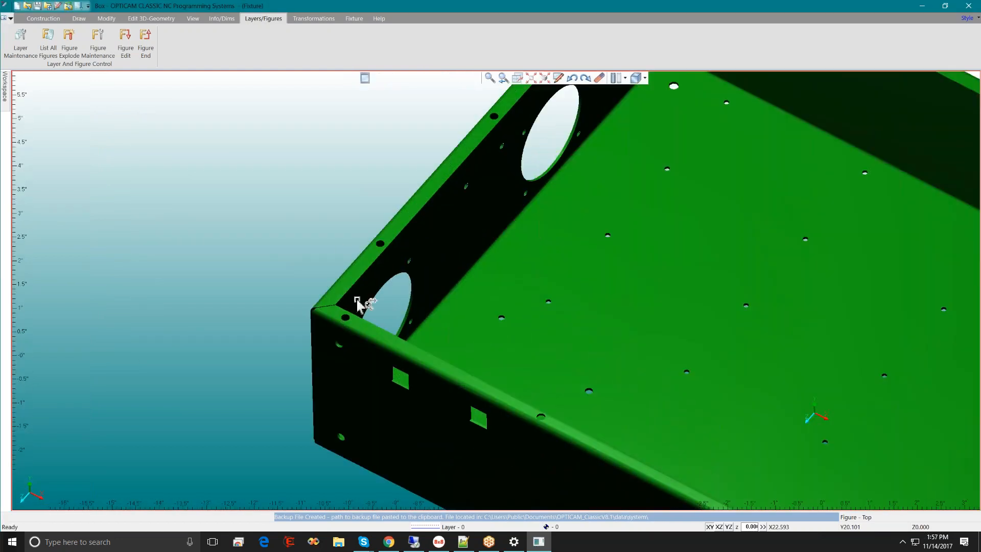
Step: Set the static and dynamic view modes to Wire and Solid in the system view settings and apply them
{"action": "right_click", "coordinate": [329, 170]}
{"action": "left_click", "coordinate": [310, 249]}
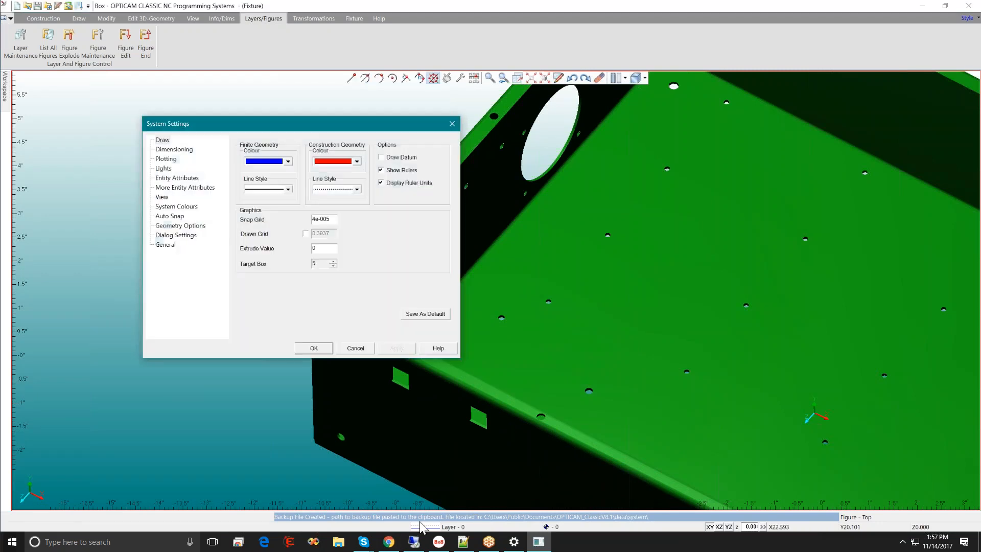
{"action": "left_click", "coordinate": [167, 199]}
{"action": "left_click", "coordinate": [327, 154]}
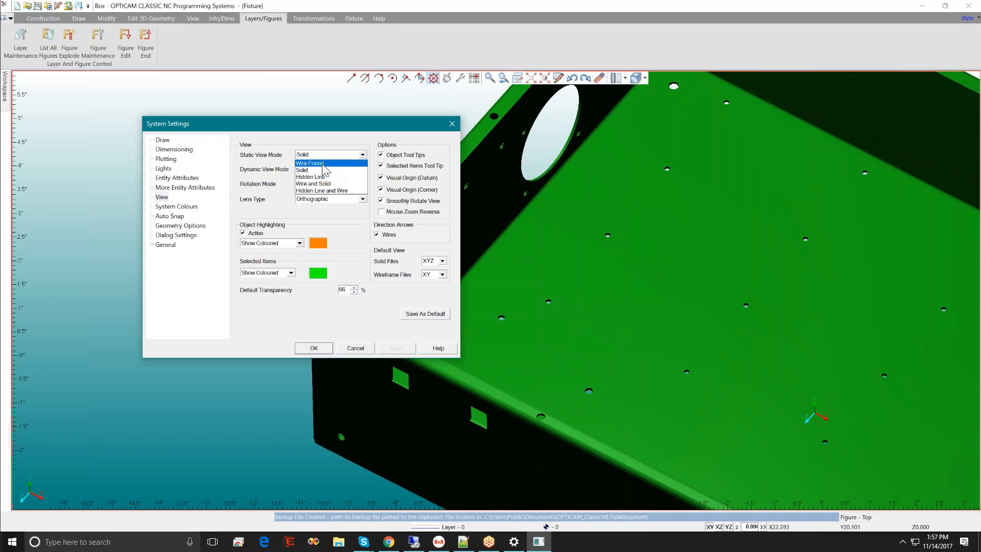
{"action": "left_click", "coordinate": [319, 183]}
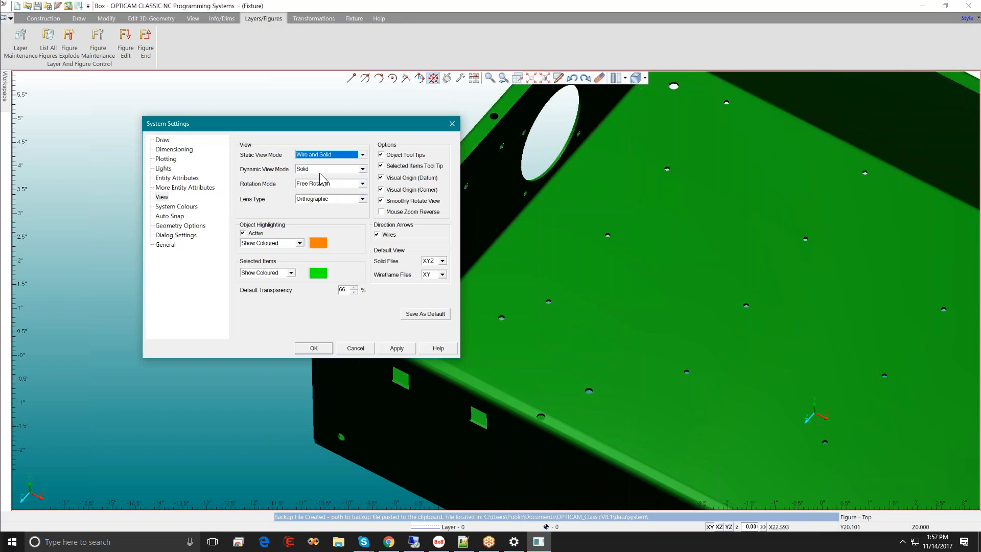
{"action": "left_click", "coordinate": [320, 170]}
{"action": "left_click", "coordinate": [320, 198]}
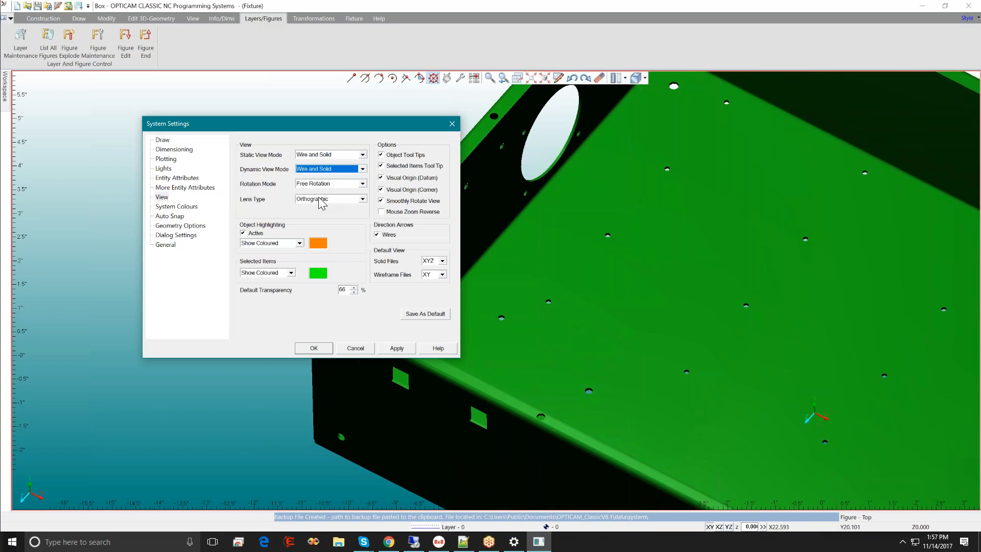
{"action": "left_click", "coordinate": [398, 348]}
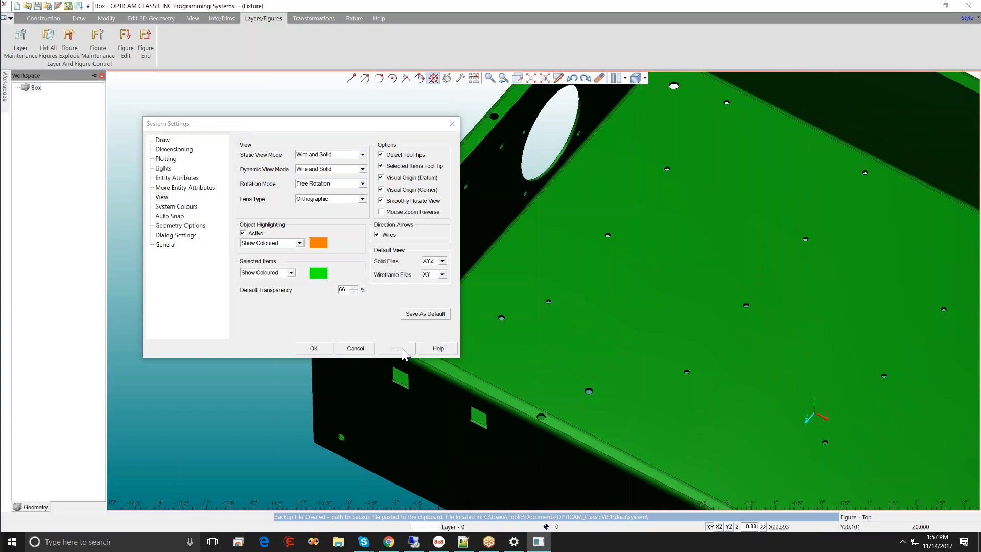
Step: Review the rotation mode choices, the system colours and the automatic snapping options without changing them, and close the system settings
{"action": "left_click", "coordinate": [337, 184]}
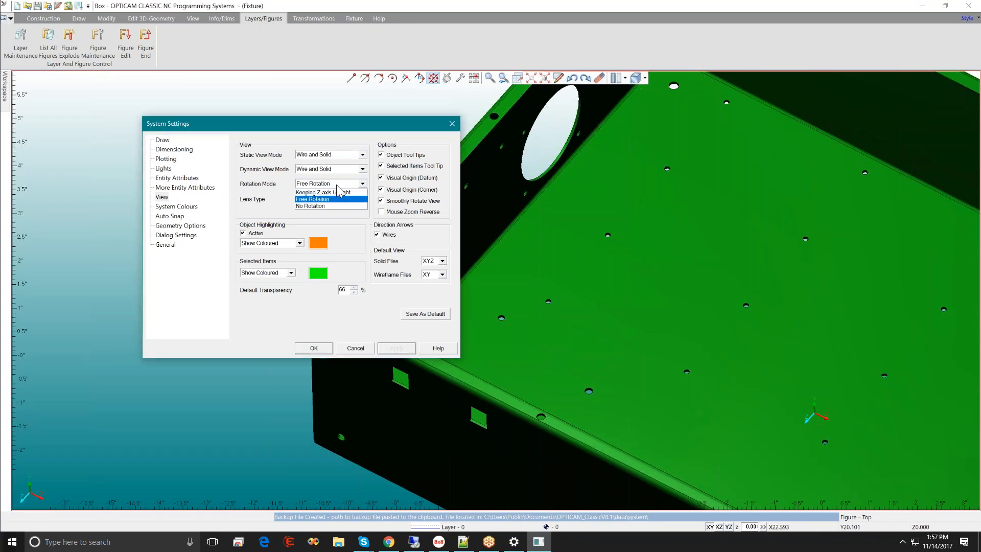
{"action": "left_click", "coordinate": [337, 186]}
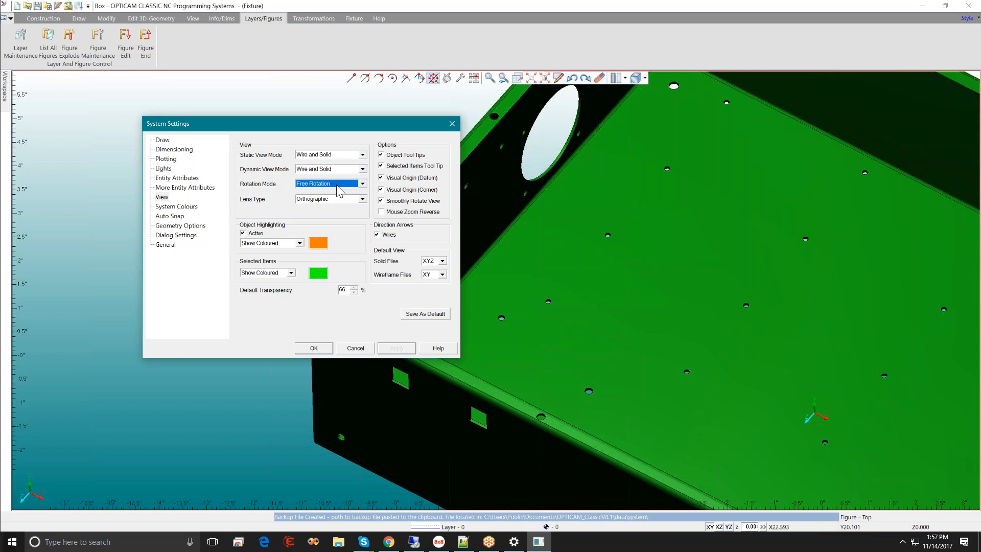
{"action": "left_click", "coordinate": [337, 185]}
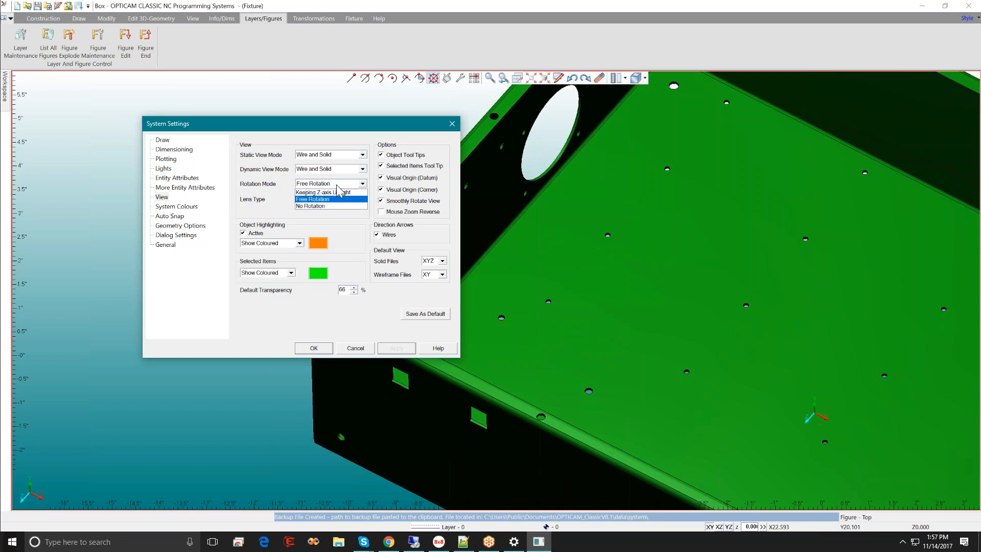
{"action": "left_click", "coordinate": [337, 186]}
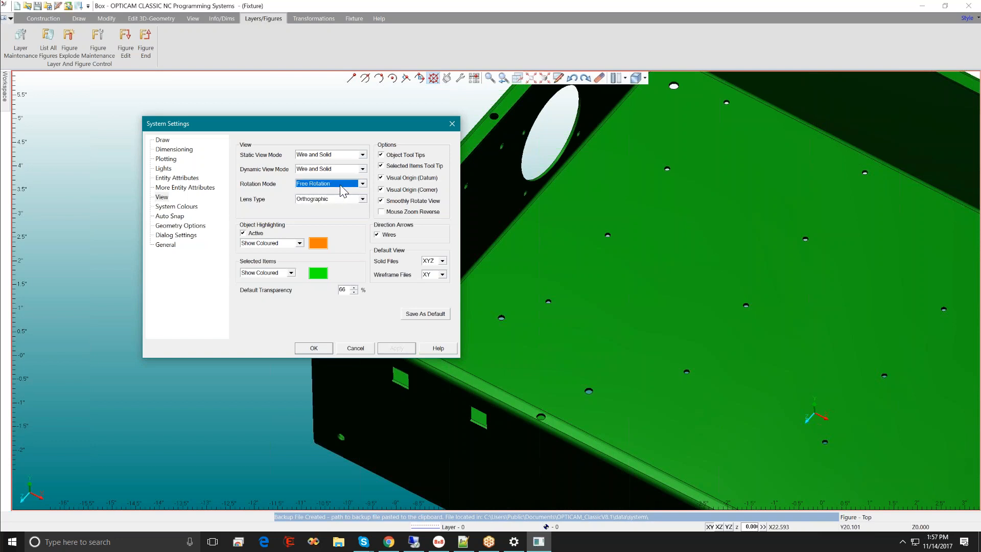
{"action": "left_click", "coordinate": [175, 206]}
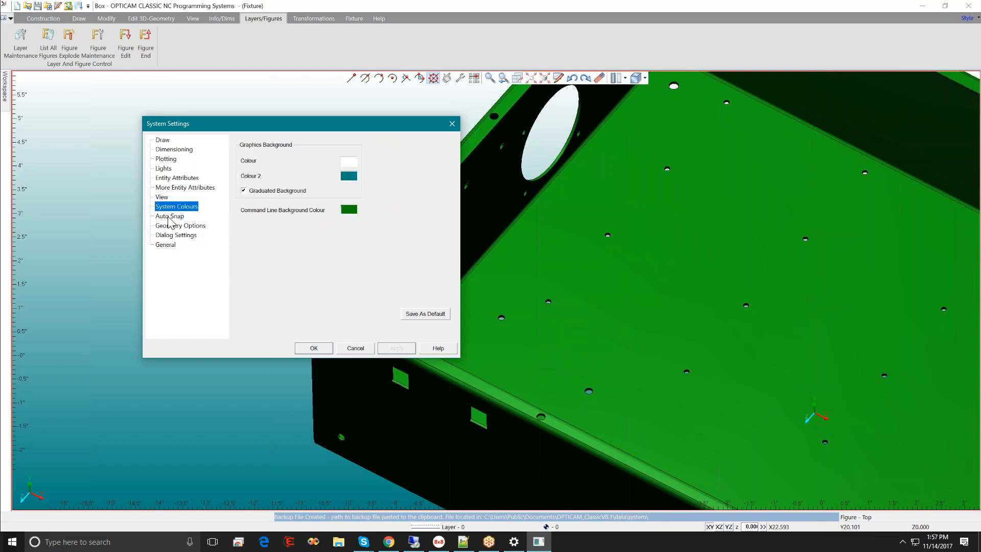
{"action": "left_click", "coordinate": [170, 217]}
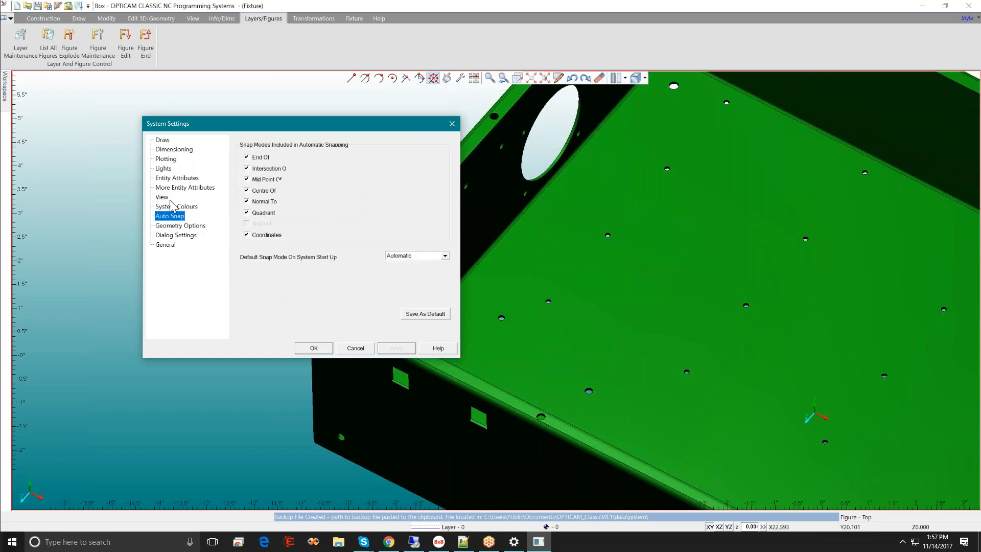
{"action": "left_click", "coordinate": [313, 350]}
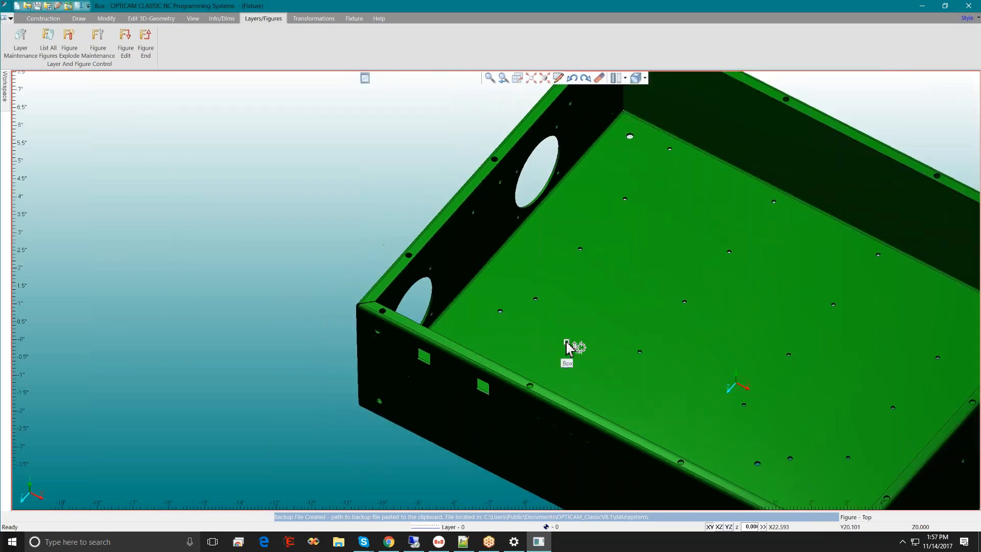
Step: Set the view rotate point at the box's outer rim corner beside the large circular opening and rotate the view about it
{"action": "scroll", "coordinate": [567, 347], "scroll_direction": "up", "scroll_amount": 2}
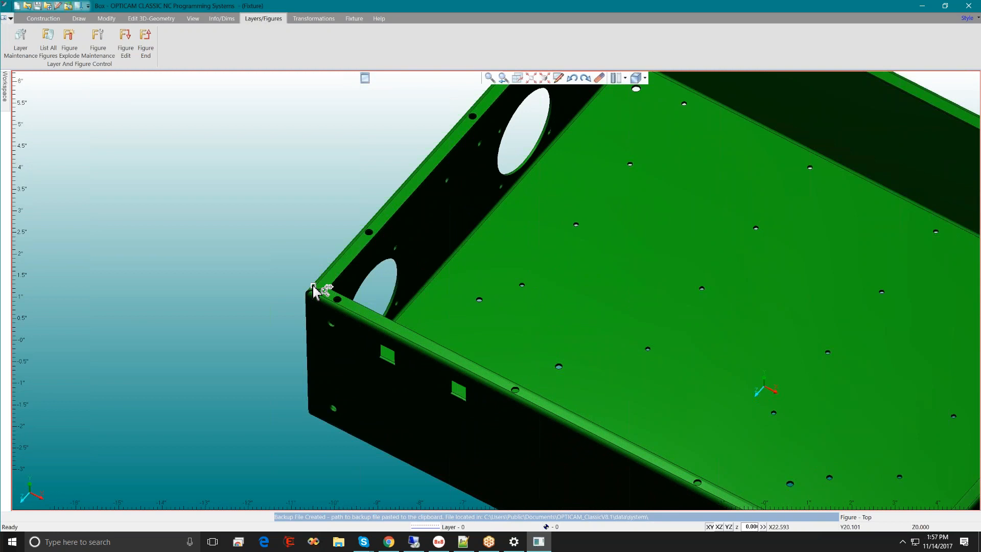
{"action": "middle_click_drag", "start_coordinate": [528, 289], "coordinate": [530, 304]}
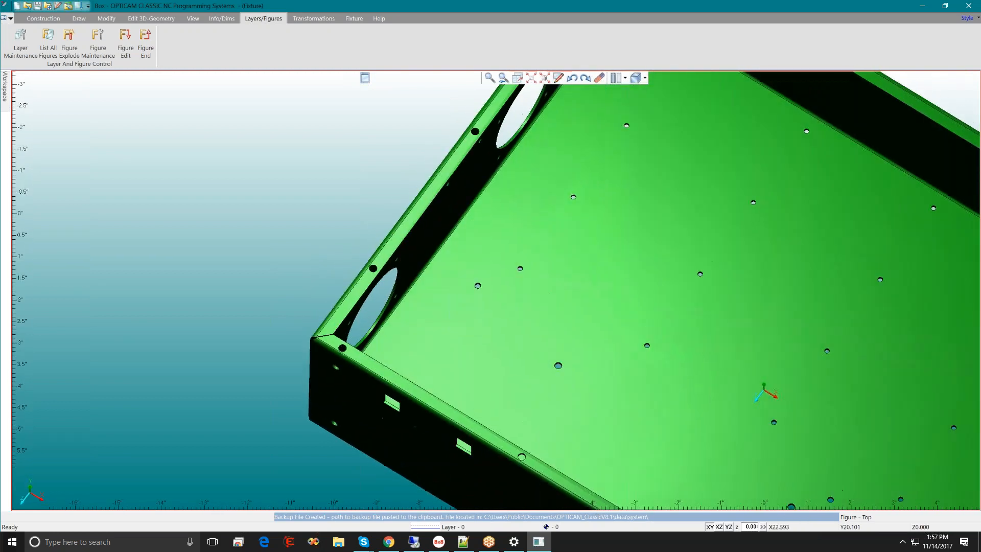
{"action": "scroll", "coordinate": [373, 380], "scroll_direction": "down", "scroll_amount": 2}
{"action": "scroll", "coordinate": [378, 329], "scroll_direction": "up", "scroll_amount": 5}
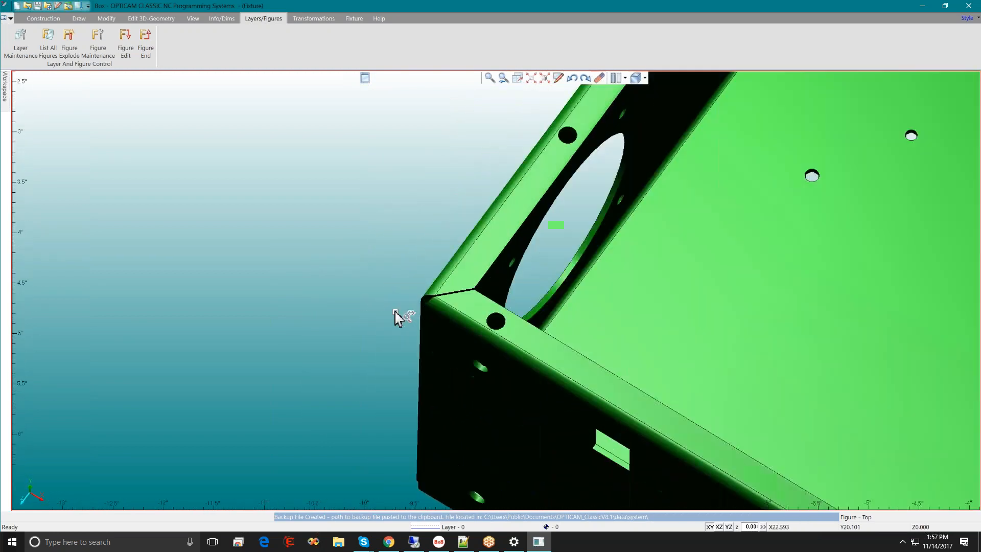
{"action": "middle_click_drag", "start_coordinate": [486, 307], "coordinate": [477, 281]}
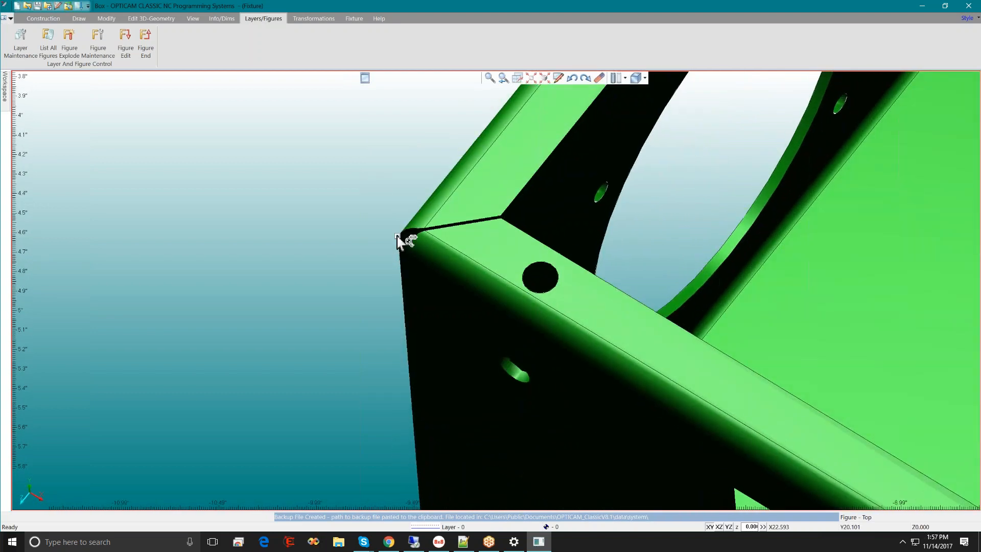
{"action": "right_click", "coordinate": [353, 213]}
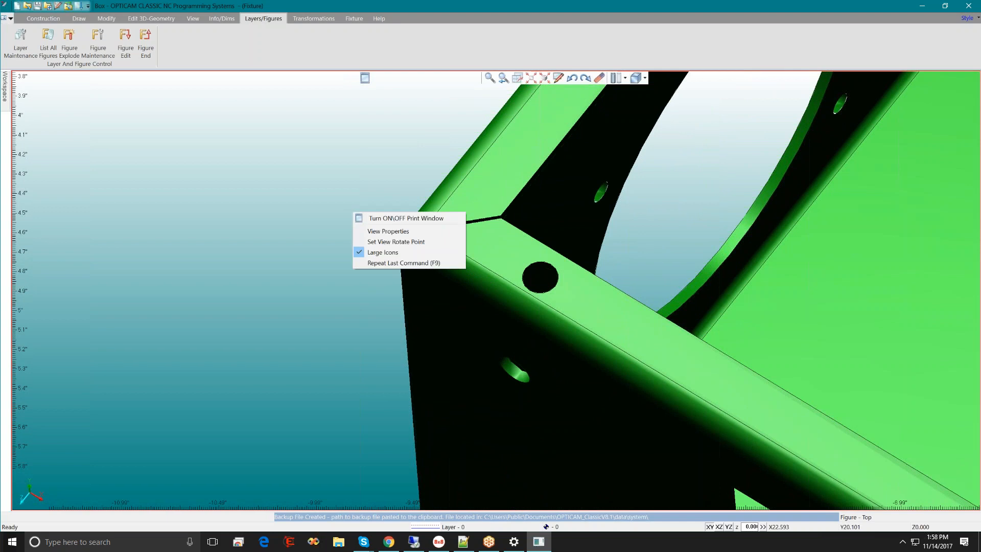
{"action": "left_click", "coordinate": [377, 241]}
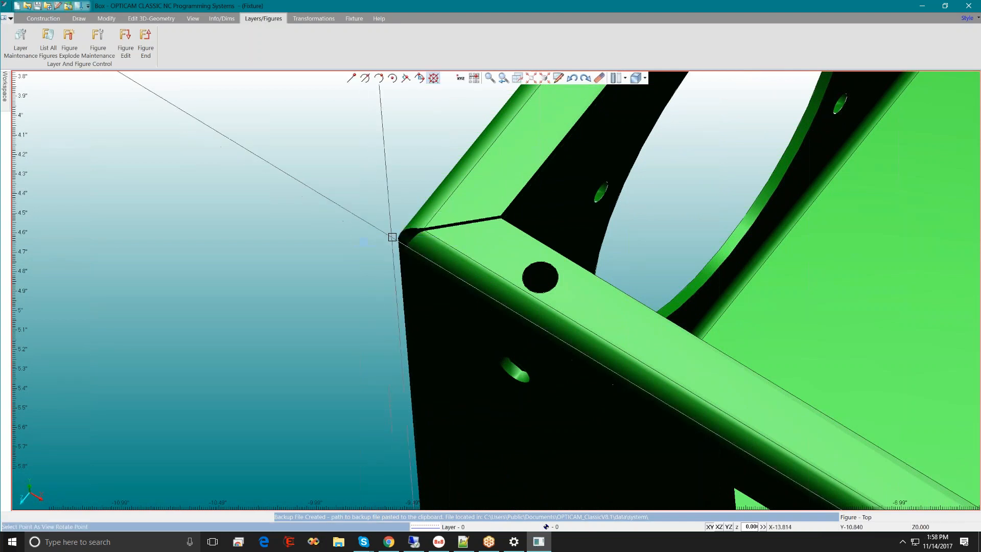
{"action": "left_click", "coordinate": [397, 236]}
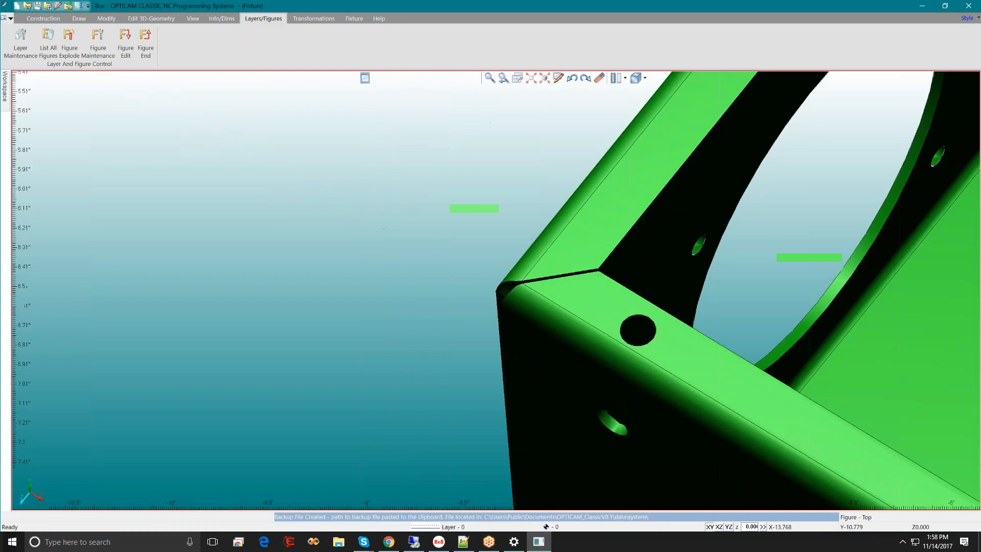
{"action": "mouse_move", "coordinate": [501, 300]}
{"action": "middle_mouse_down"}
{"action": "mouse_move", "coordinate": [524, 316]}
{"action": "mouse_move", "coordinate": [535, 284]}
{"action": "mouse_move", "coordinate": [526, 276]}
{"action": "mouse_move", "coordinate": [488, 284]}
{"action": "mouse_move", "coordinate": [488, 265]}
{"action": "mouse_move", "coordinate": [504, 292]}
{"action": "mouse_move", "coordinate": [489, 318]}
{"action": "mouse_move", "coordinate": [473, 289]}
{"action": "mouse_move", "coordinate": [482, 274]}
{"action": "mouse_move", "coordinate": [516, 276]}
{"action": "mouse_move", "coordinate": [521, 302]}
{"action": "mouse_move", "coordinate": [498, 289]}
{"action": "middle_mouse_up"}
Step: Pick the view rotate point again on the box's outer rim corner and rotate the whole box about it
{"action": "right_click", "coordinate": [409, 231]}
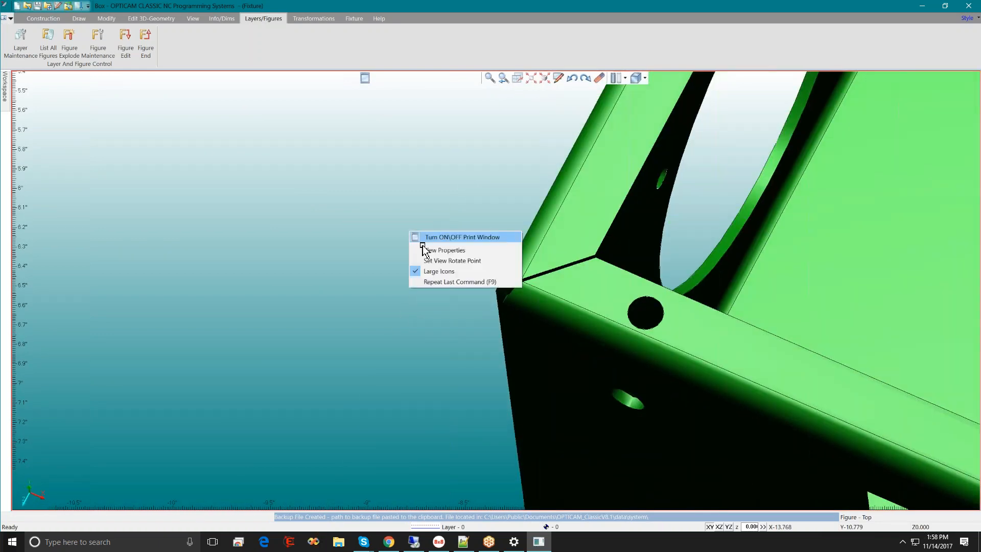
{"action": "left_click", "coordinate": [439, 262]}
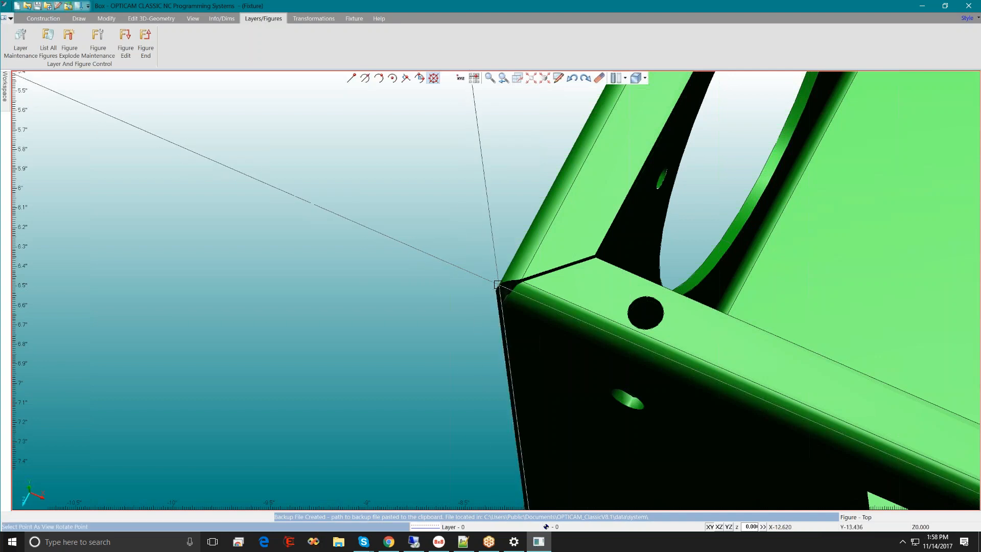
{"action": "left_click", "coordinate": [497, 285]}
{"action": "middle_click_drag", "start_coordinate": [497, 285], "coordinate": [544, 167]}
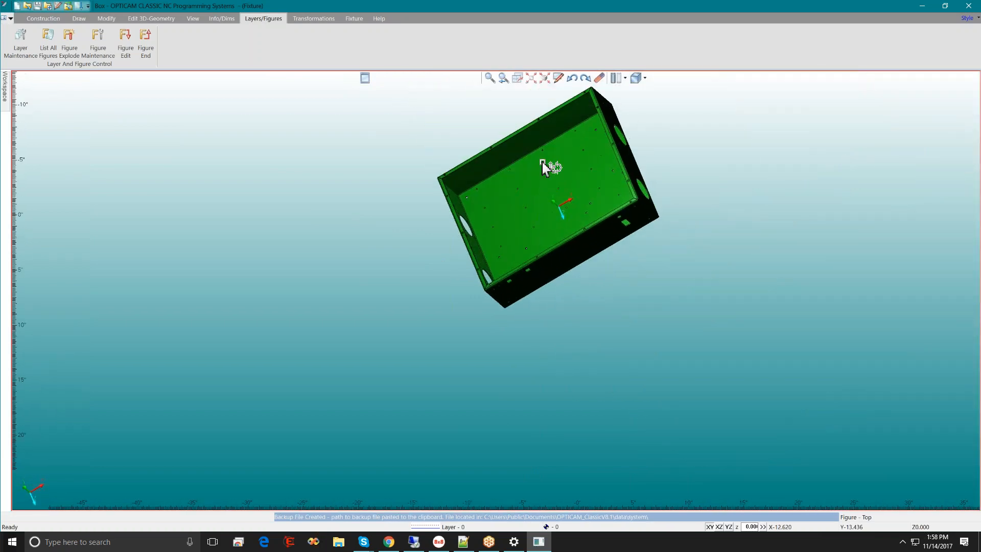
Step: Hide the Box body in the graphics area
{"action": "right_click", "coordinate": [477, 191]}
{"action": "mouse_move", "coordinate": [494, 208]}
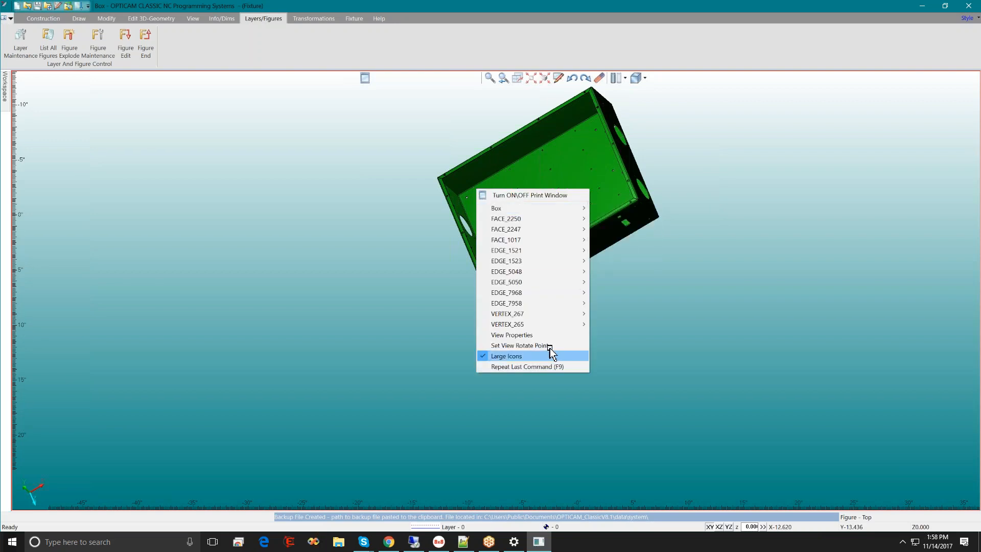
{"action": "mouse_move", "coordinate": [548, 211]}
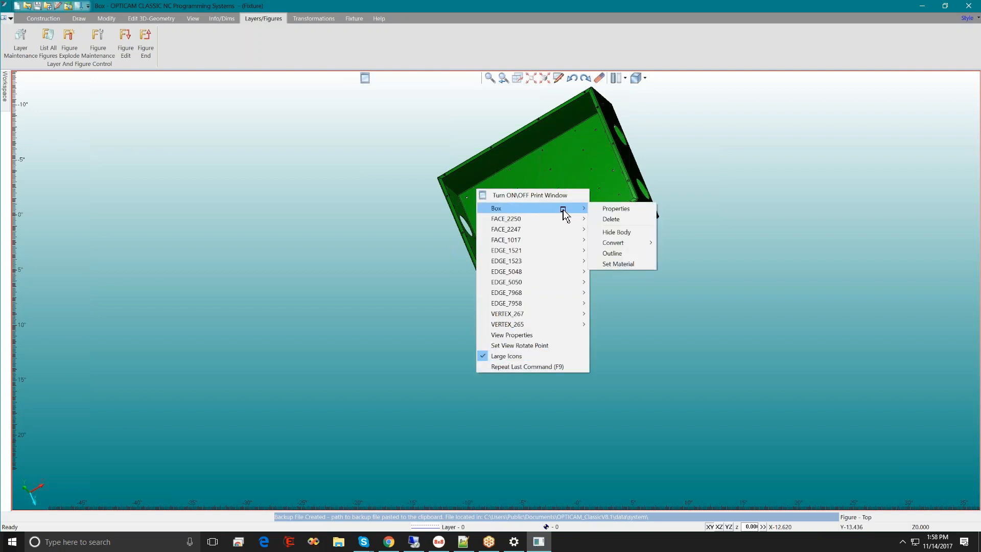
{"action": "left_click", "coordinate": [619, 233]}
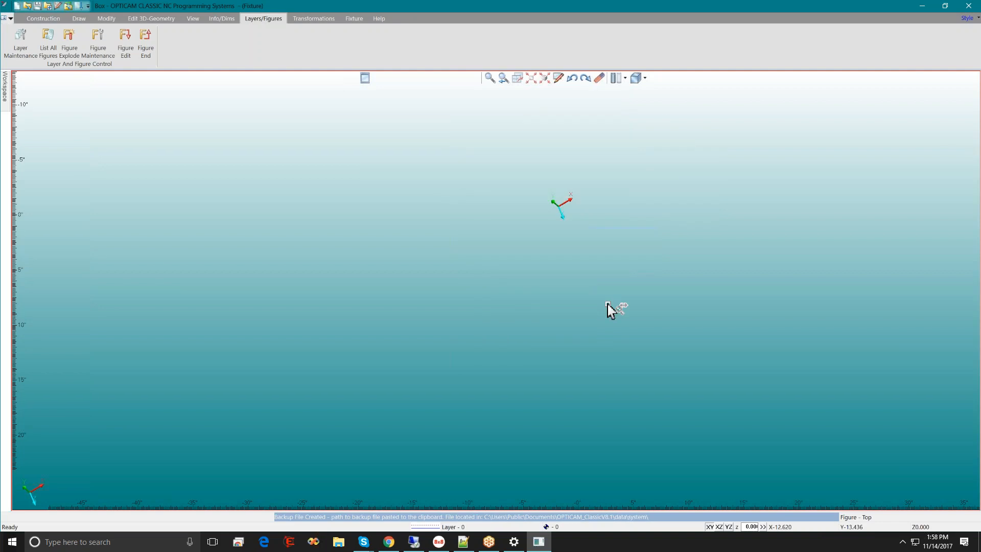
Step: Show all hidden bodies to bring the Box back into the graphics area
{"action": "left_click", "coordinate": [5, 95]}
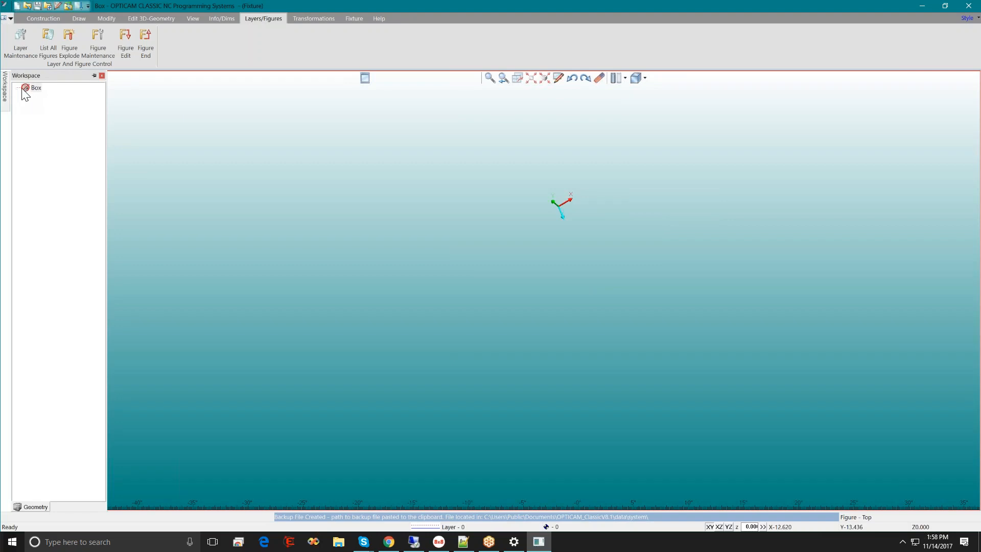
{"action": "right_click", "coordinate": [32, 91]}
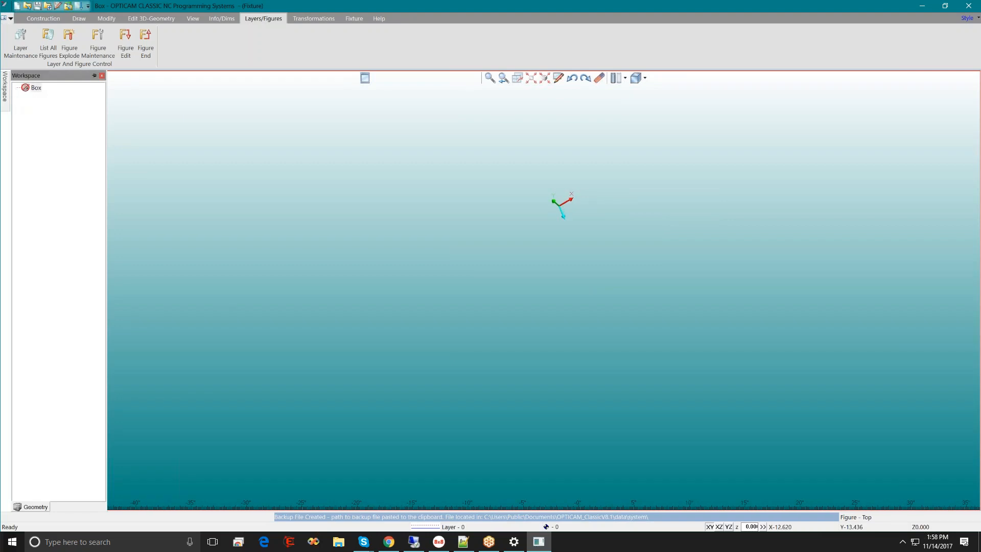
{"action": "right_click", "coordinate": [499, 225]}
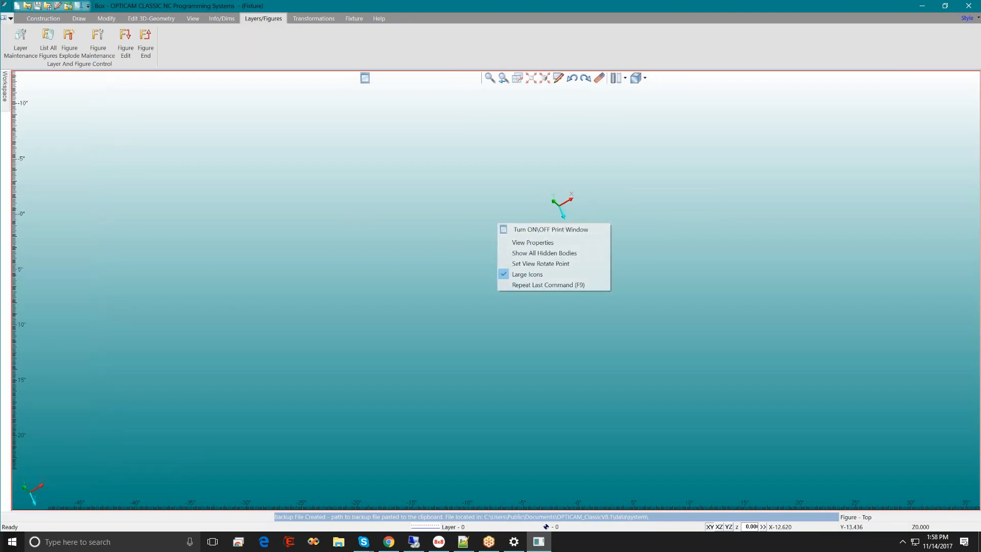
{"action": "left_click", "coordinate": [539, 254]}
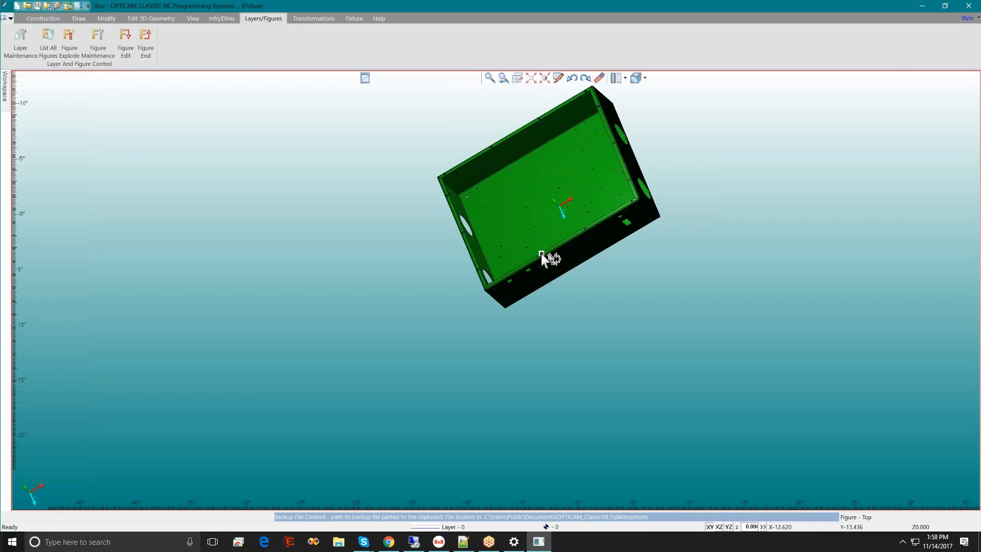
{"action": "middle_click_drag", "start_coordinate": [836, 112], "coordinate": [840, 190]}
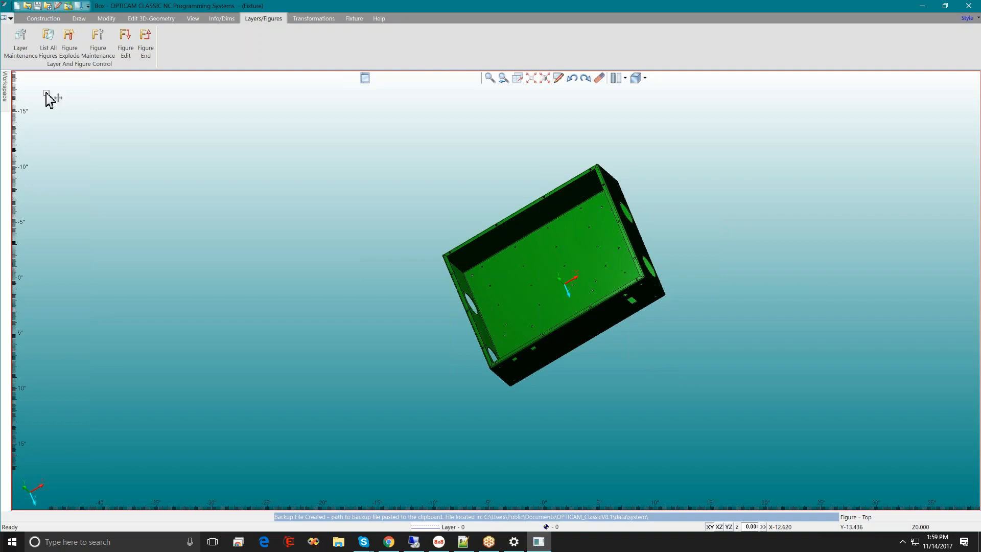
{"action": "mouse_move", "coordinate": [6, 91]}
{"action": "left_click", "coordinate": [312, 19]}
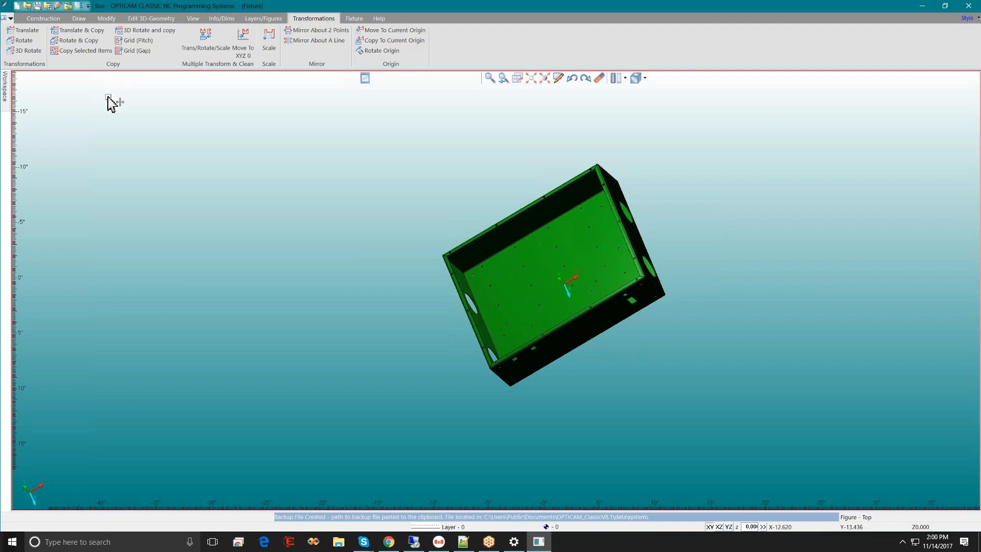
{"action": "left_click", "coordinate": [276, 45]}
Step: Set the fixture module's measurement system to Metric
{"action": "left_click", "coordinate": [353, 18]}
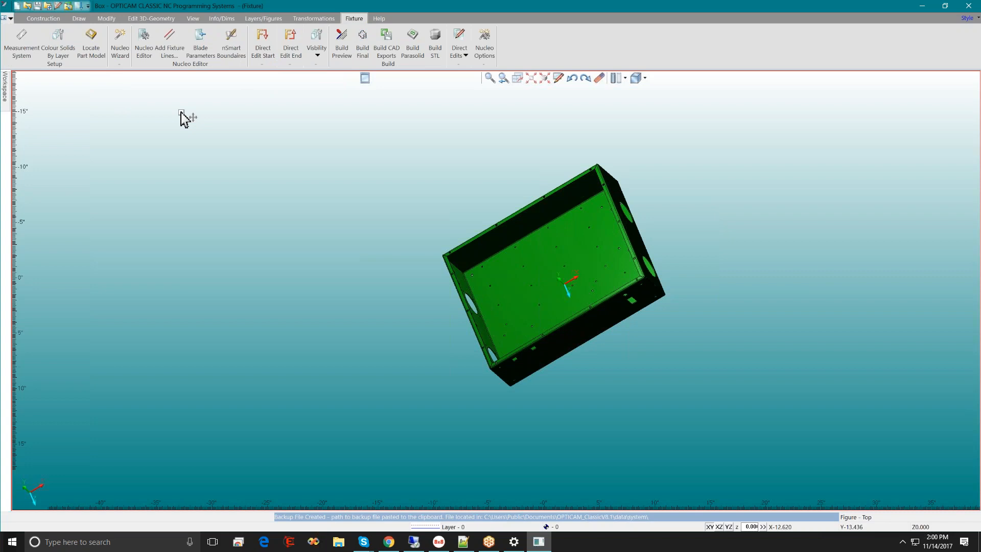
{"action": "left_click", "coordinate": [21, 48]}
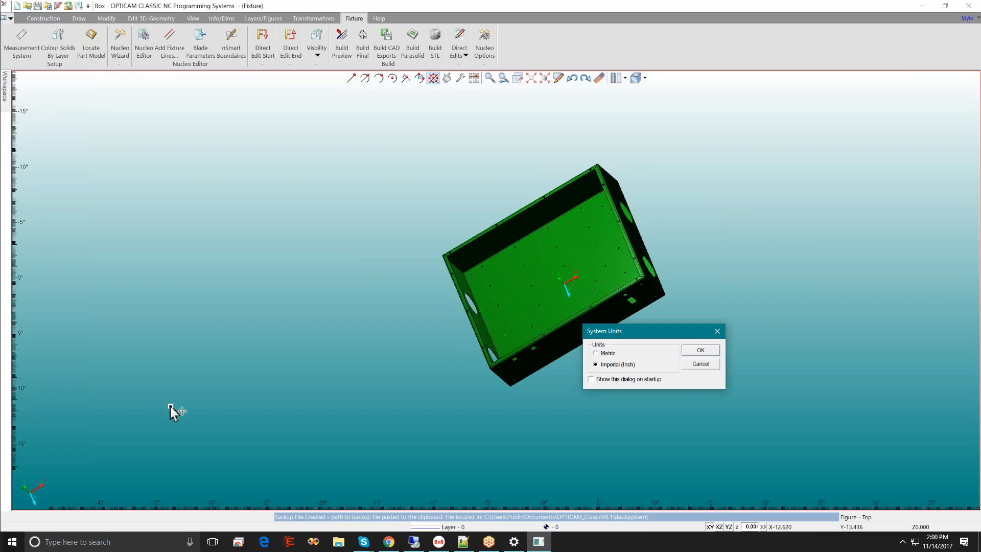
{"action": "left_click", "coordinate": [595, 353]}
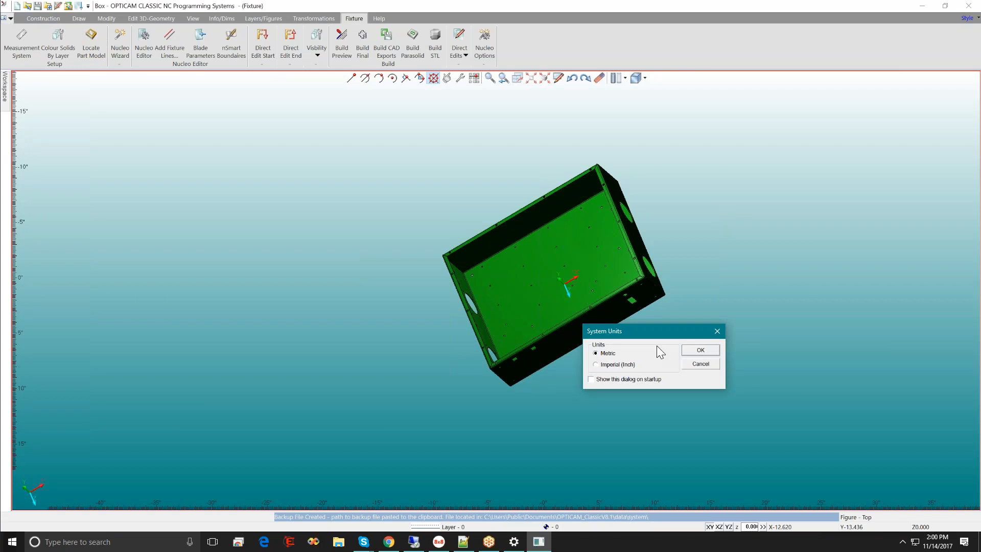
{"action": "left_click", "coordinate": [700, 351]}
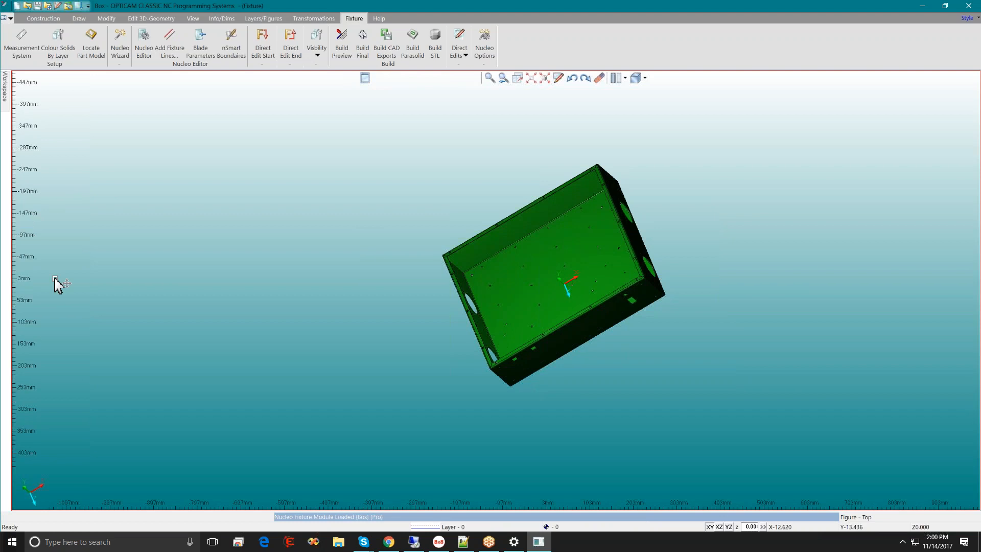
Step: Set the measurement system to Imperial (Inch) and recheck the system units, leaving the startup display of the dialog off
{"action": "left_click", "coordinate": [28, 54]}
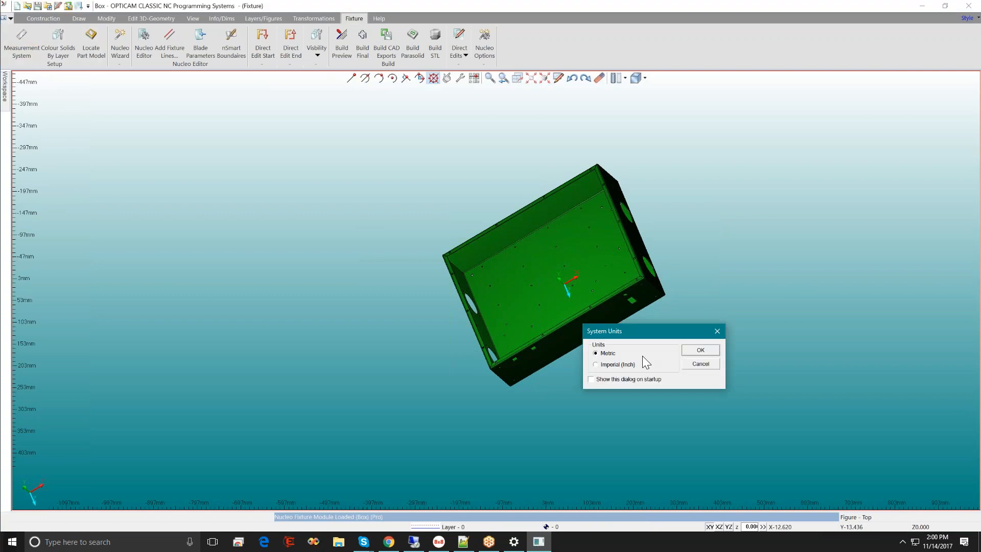
{"action": "left_click", "coordinate": [623, 365]}
{"action": "left_click", "coordinate": [714, 349]}
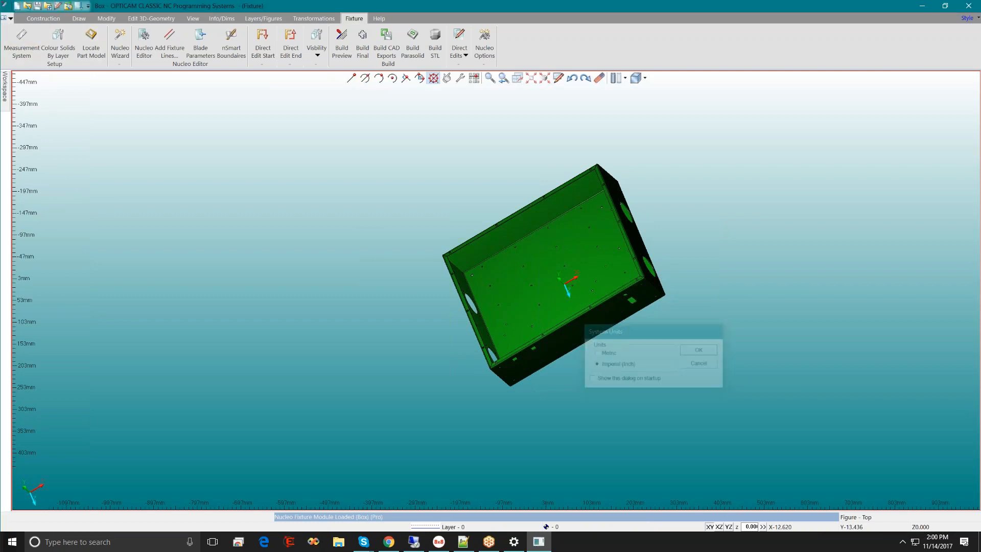
{"action": "left_click", "coordinate": [22, 41]}
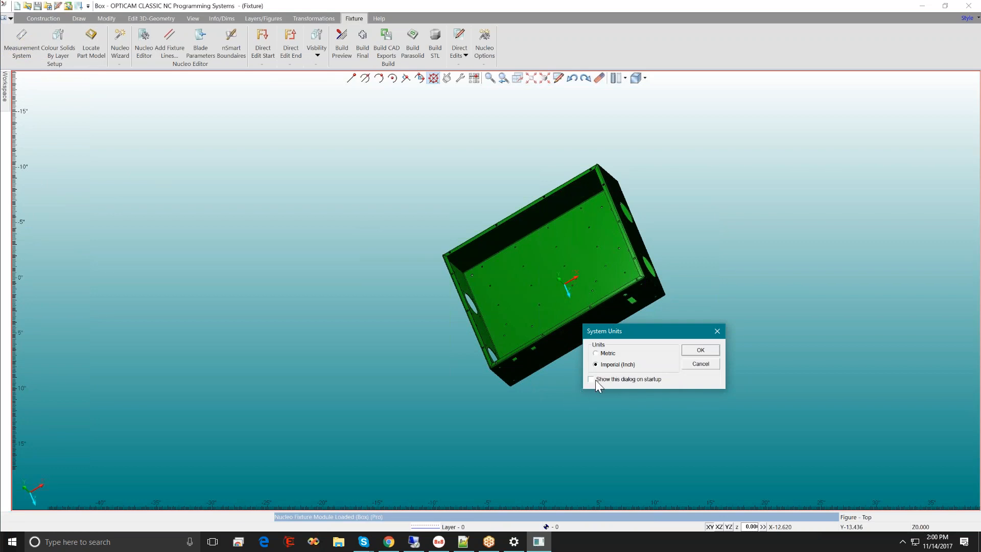
{"action": "left_click", "coordinate": [701, 351]}
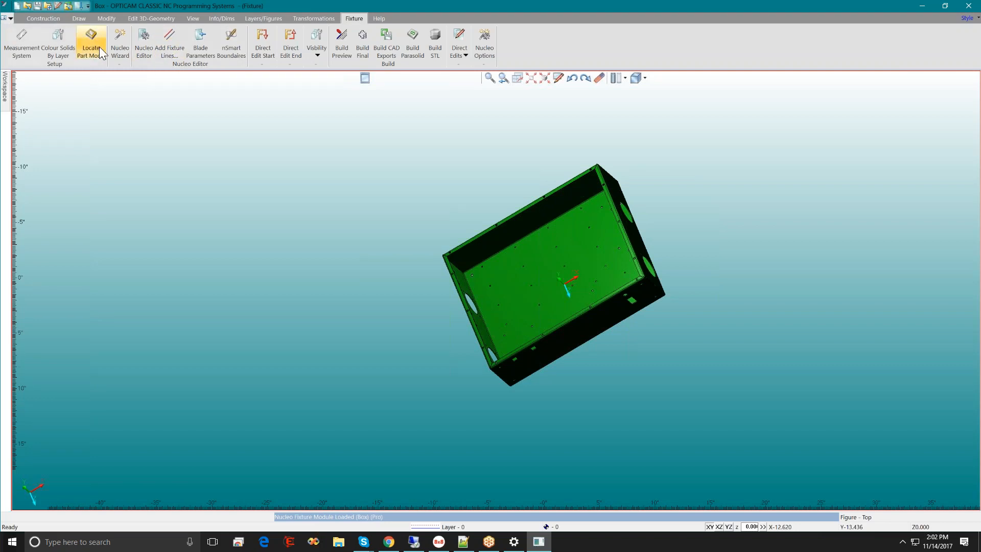
Step: Review the fixture visibility commands and the direct edit commands without applying any of them
{"action": "left_click", "coordinate": [167, 46]}
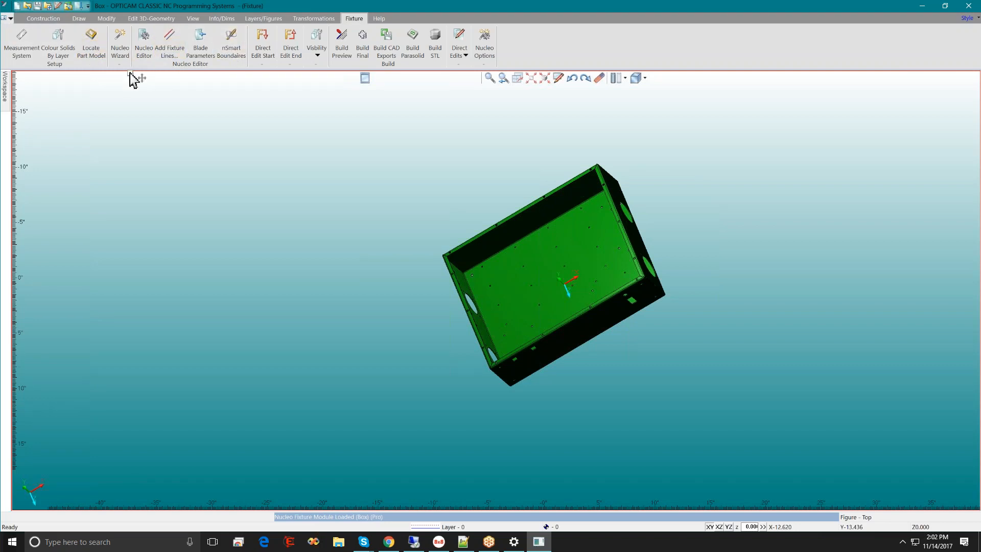
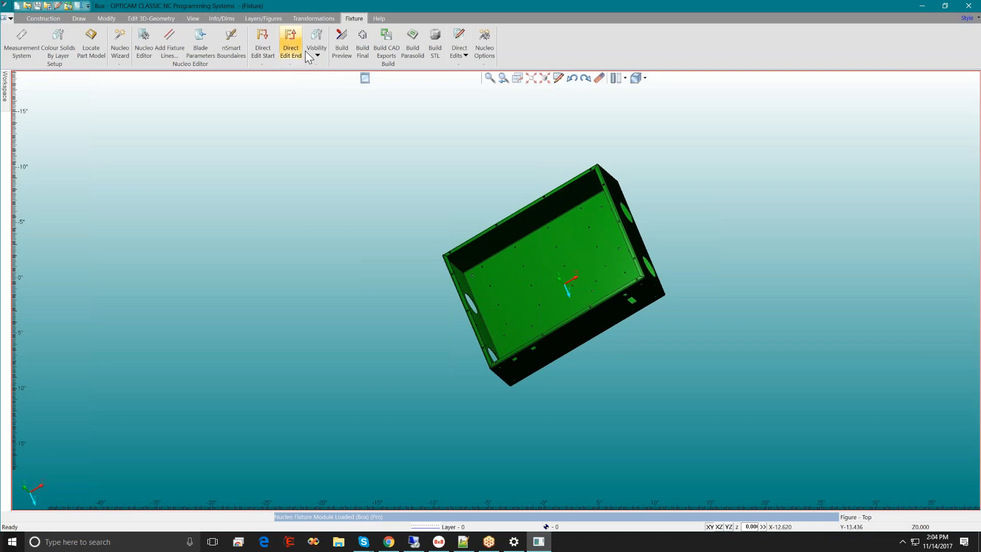
{"action": "left_click", "coordinate": [312, 53]}
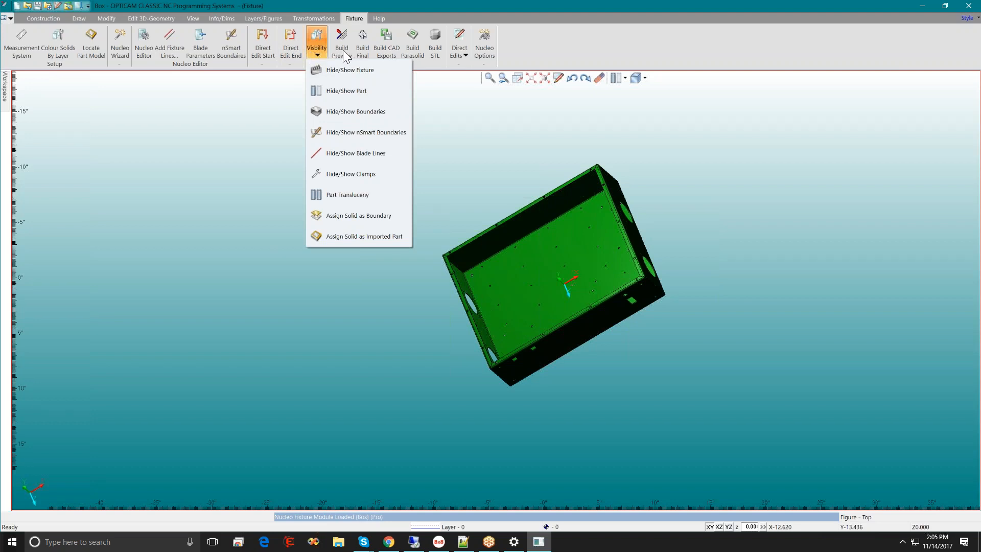
{"action": "left_click", "coordinate": [429, 103]}
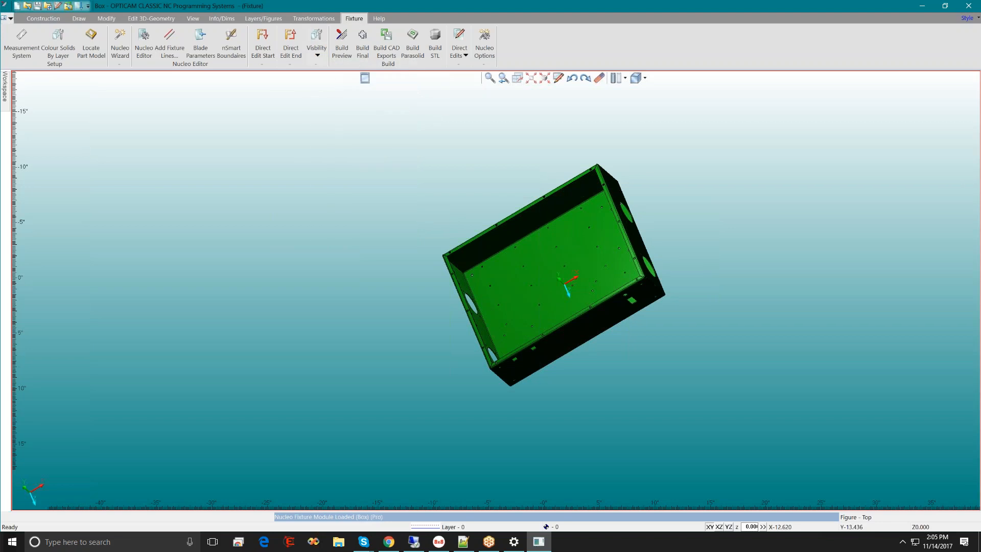
{"action": "left_click", "coordinate": [341, 48]}
{"action": "left_click", "coordinate": [465, 54]}
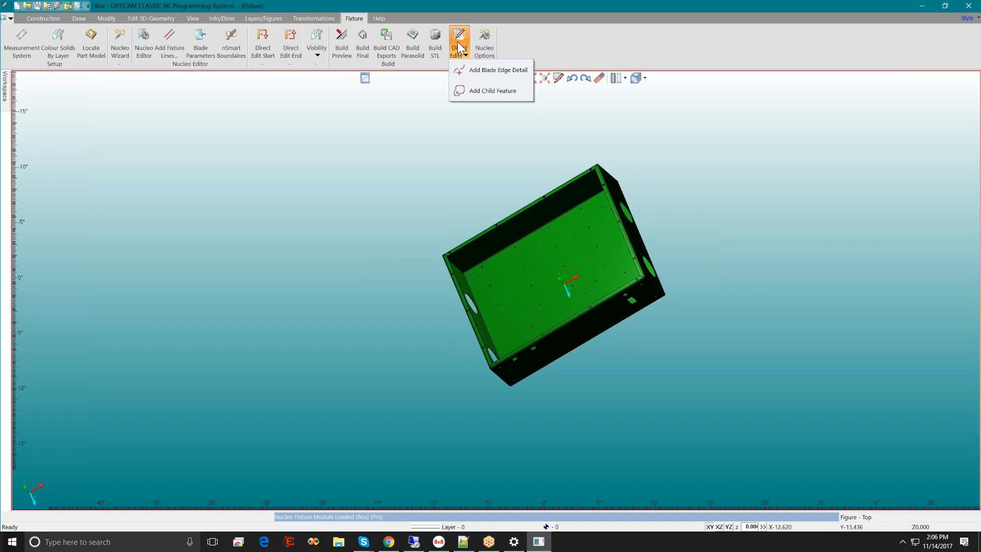
Step: Review the Nucleo options and their CAD export options without changing them, and close both dialogs
{"action": "left_click", "coordinate": [489, 42]}
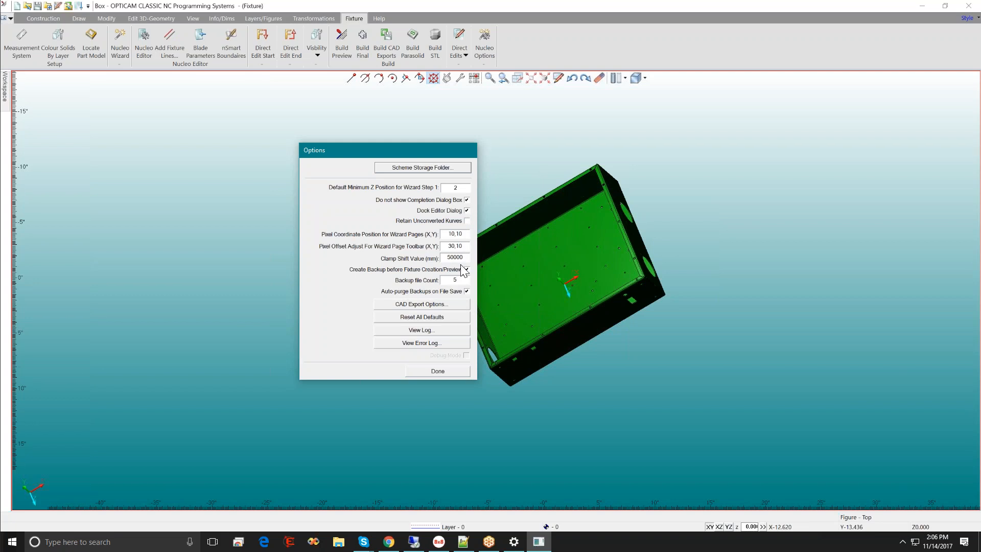
{"action": "left_click_drag", "start_coordinate": [463, 246], "coordinate": [446, 234]}
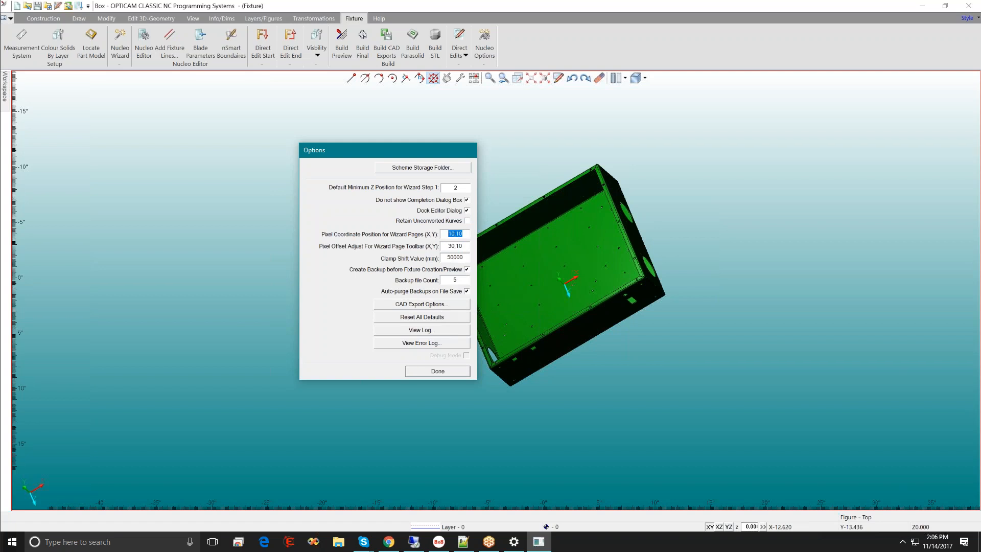
{"action": "left_click", "coordinate": [433, 304]}
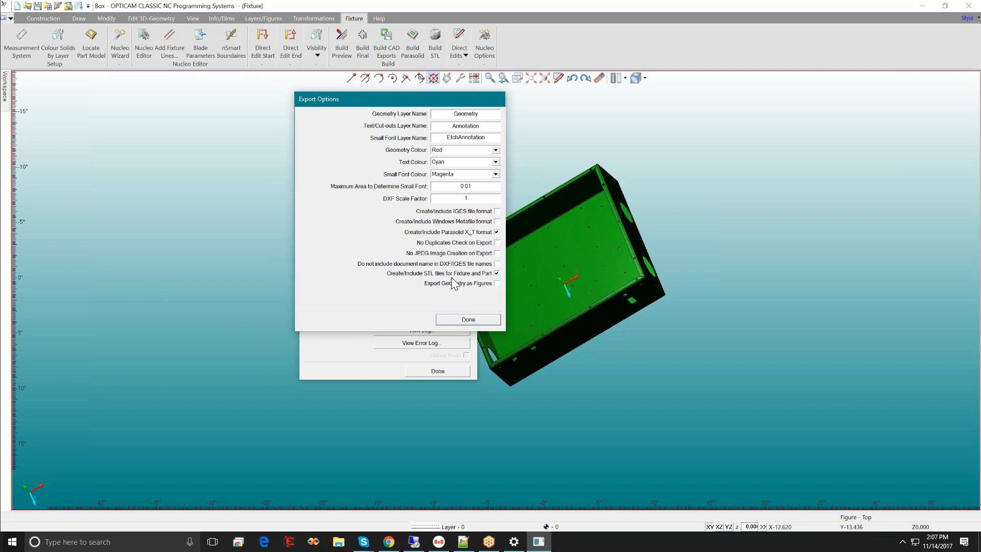
{"action": "left_click", "coordinate": [464, 322]}
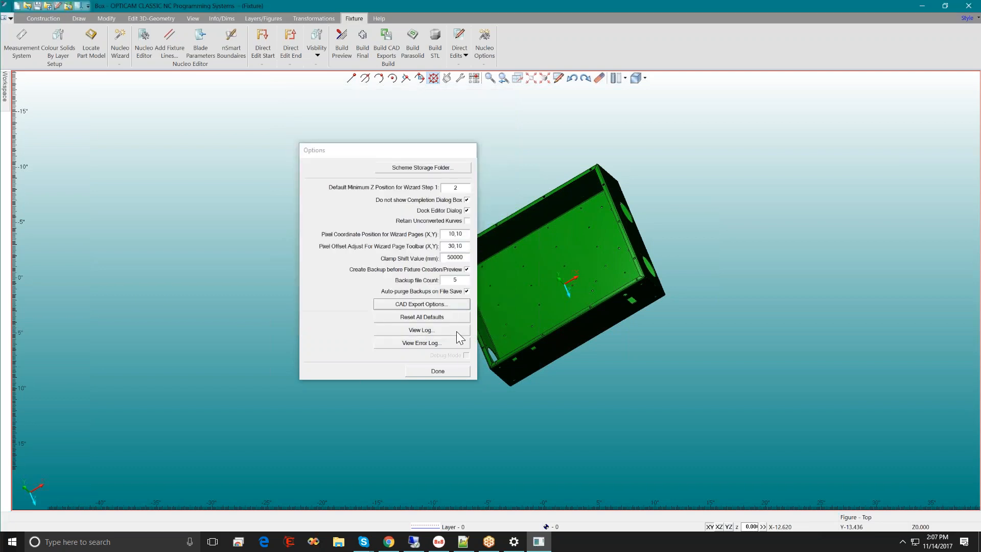
{"action": "left_click", "coordinate": [437, 372]}
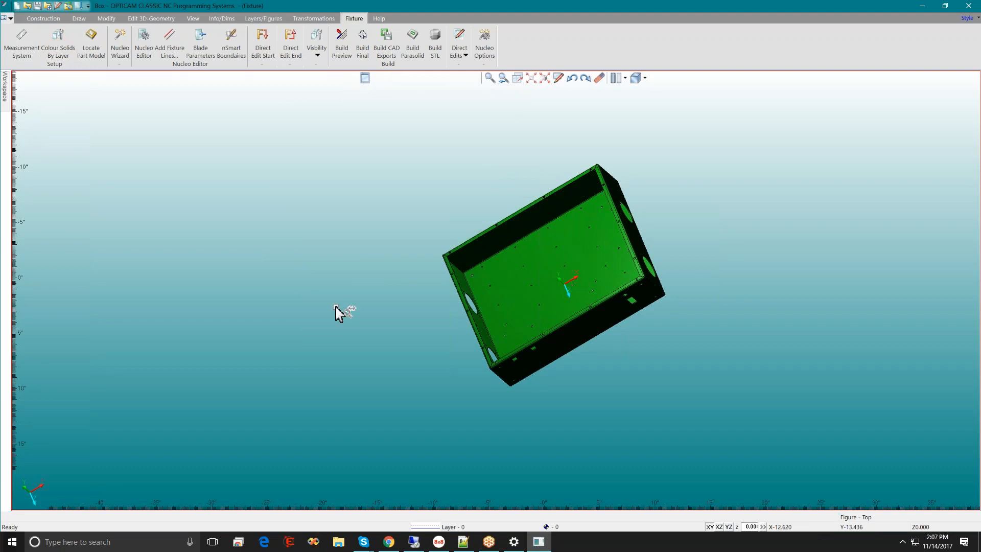
Step: Start a new empty document in place of the current Box document
{"action": "scroll", "coordinate": [663, 358], "scroll_direction": "down", "scroll_amount": 2}
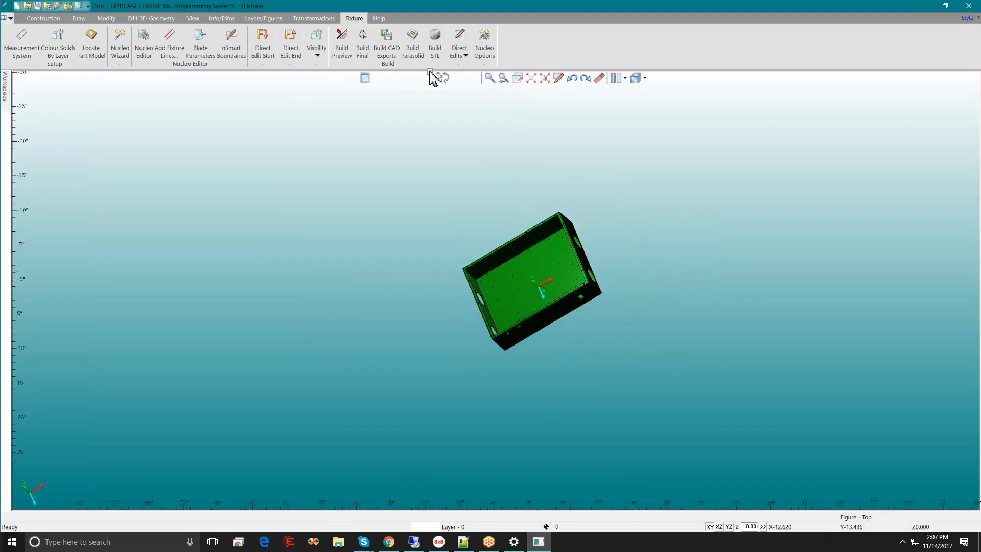
{"action": "left_click", "coordinate": [16, 5]}
{"action": "left_click", "coordinate": [493, 292]}
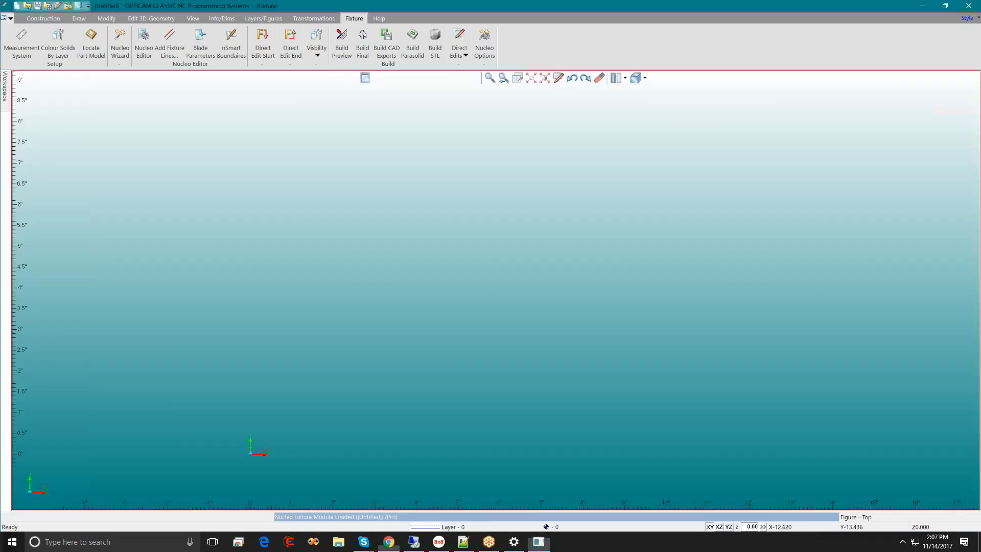
Step: Start a CAD import and review the import parameters, keeping Explode Assemblies enabled and Translate Data After Import off
{"action": "left_click", "coordinate": [7, 18]}
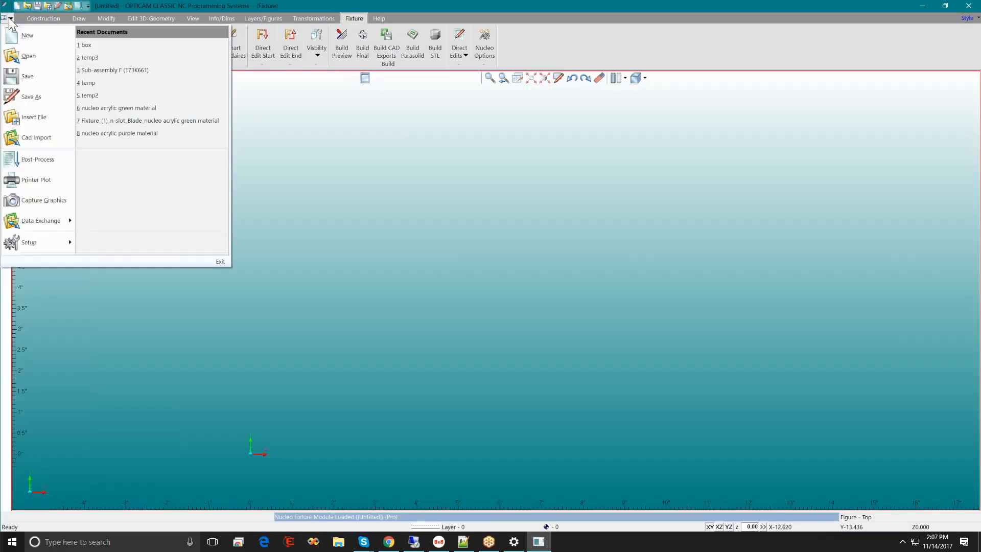
{"action": "left_click", "coordinate": [51, 134]}
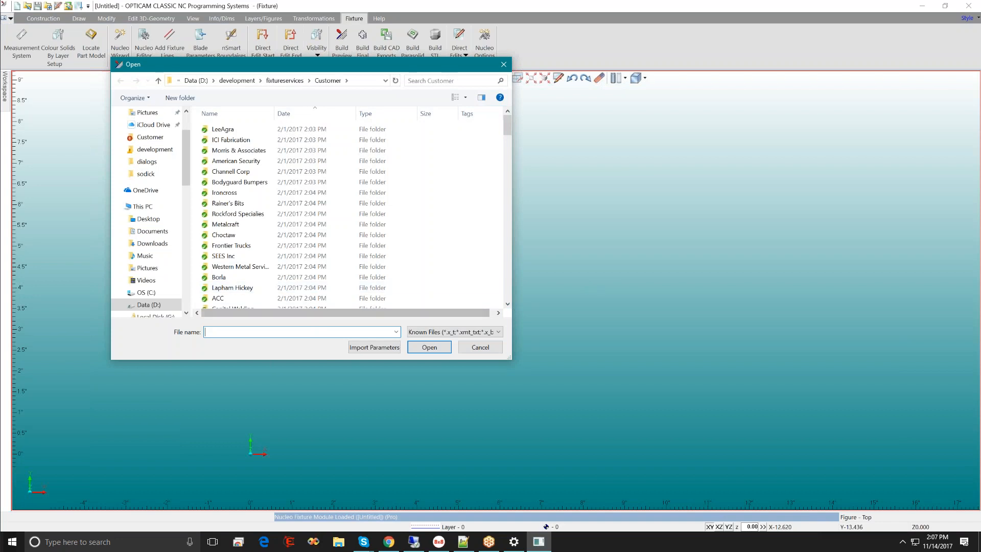
{"action": "left_click", "coordinate": [363, 347]}
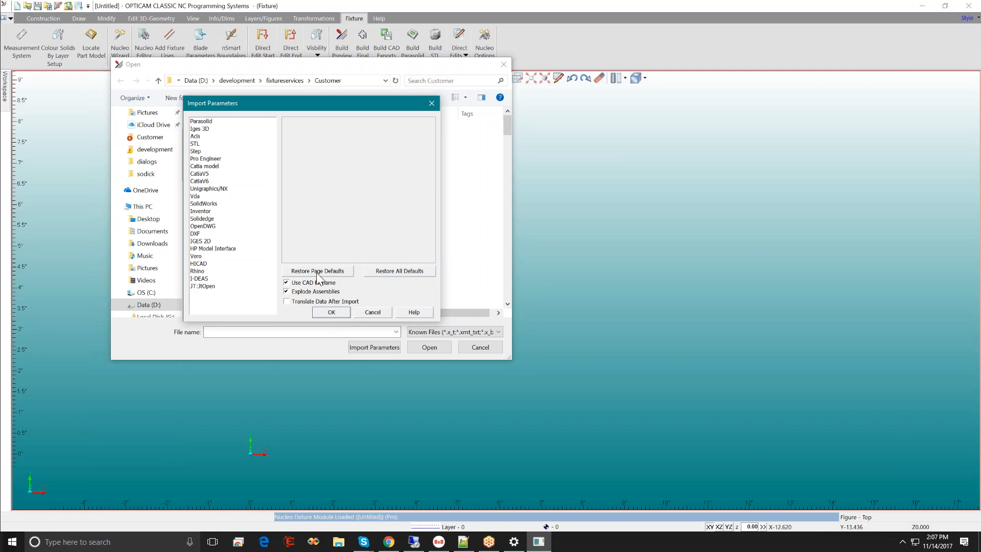
{"action": "left_click", "coordinate": [335, 314]}
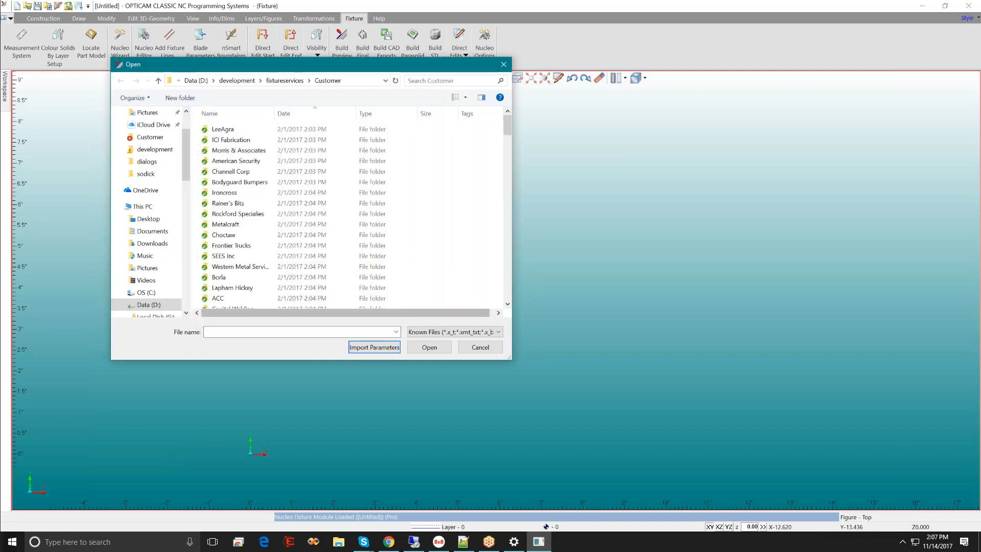
Step: Import the Parasolid file Box.x_t into the new document and close the data exchange log
{"action": "type", "text": "box"}
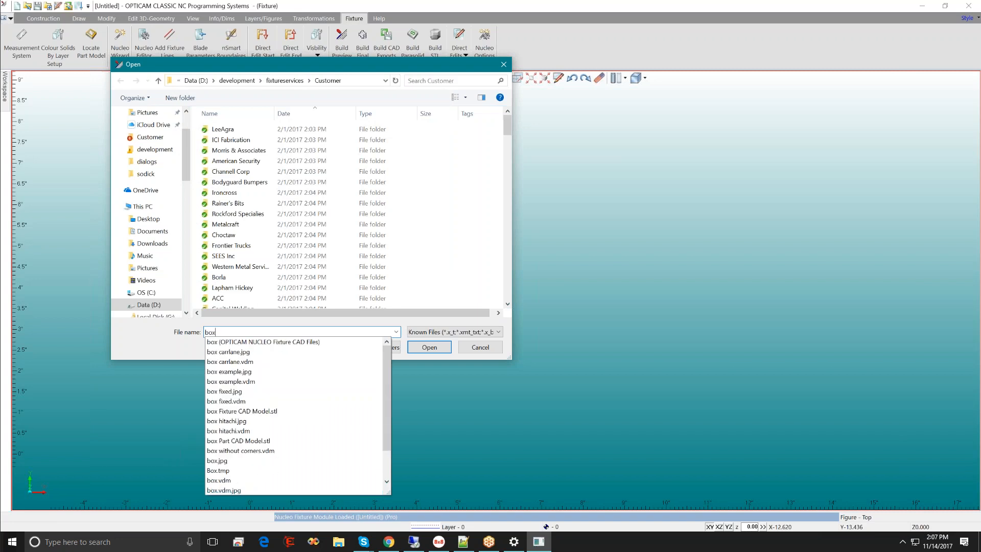
{"action": "scroll", "coordinate": [281, 408], "scroll_direction": "down", "scroll_amount": 2}
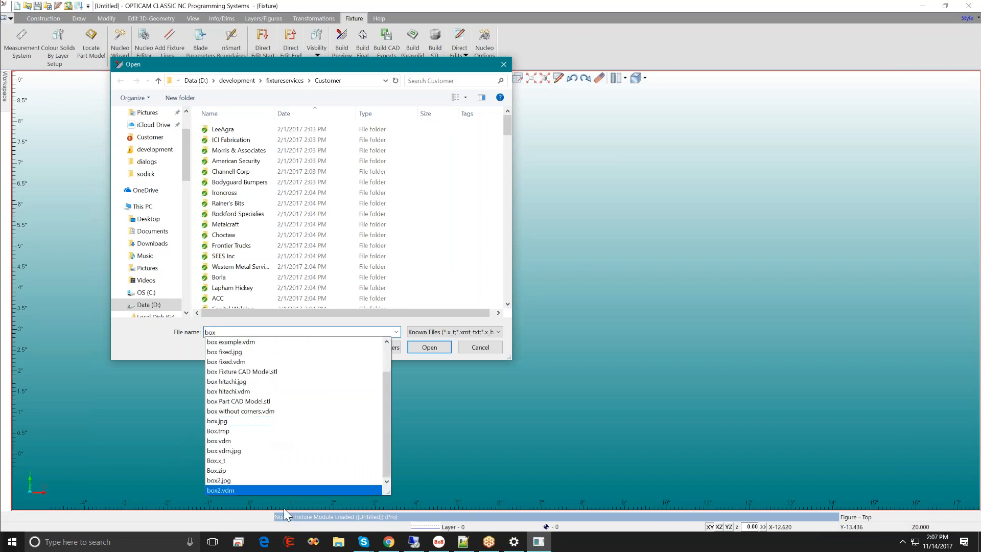
{"action": "left_click", "coordinate": [275, 460]}
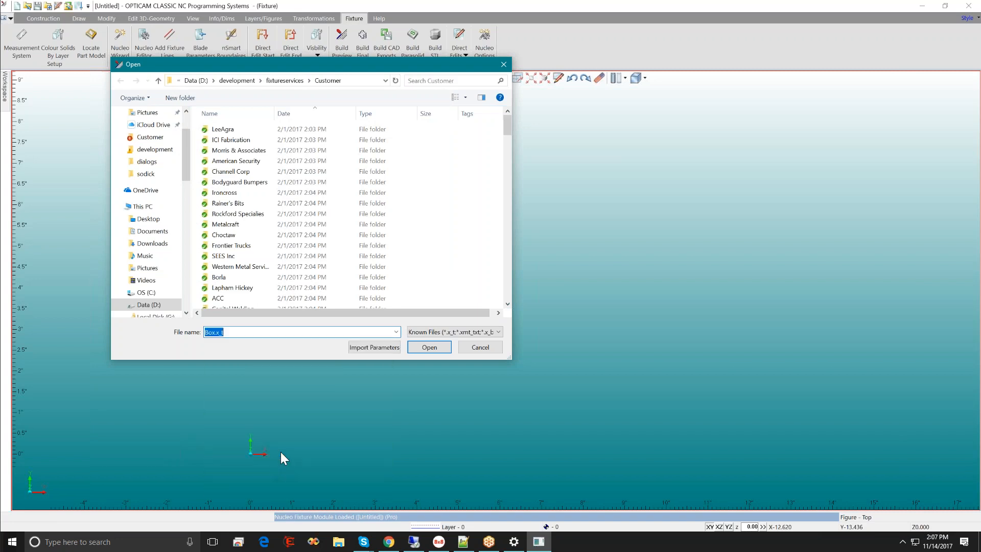
{"action": "left_click", "coordinate": [424, 346]}
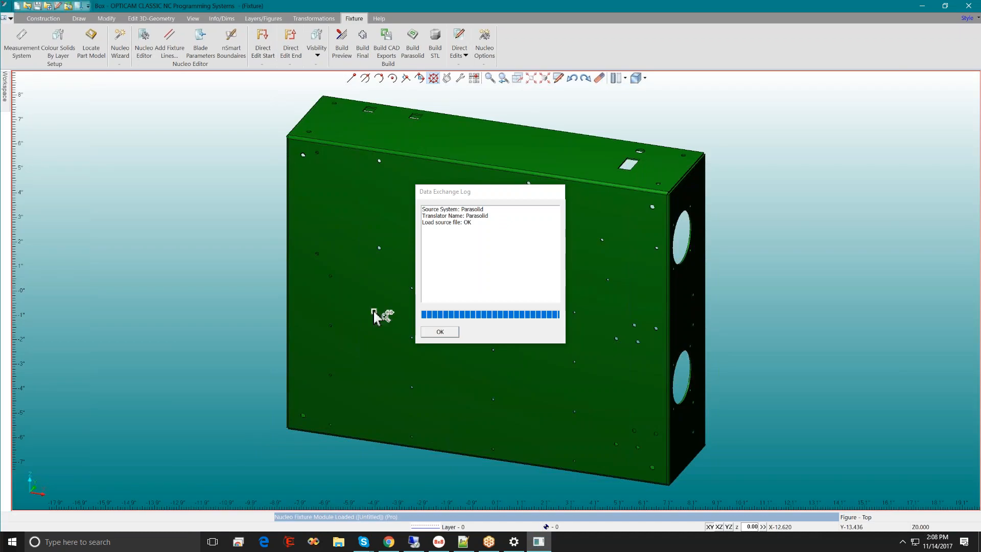
{"action": "left_click", "coordinate": [440, 332]}
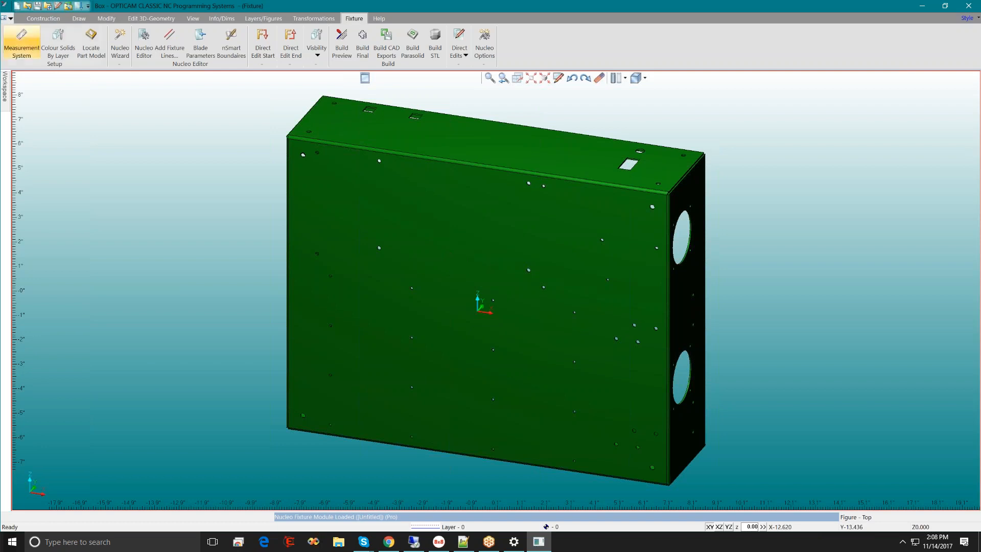
Step: Review the file commands and the options available for the Box body in the workspace tree, without applying any
{"action": "left_click", "coordinate": [9, 19]}
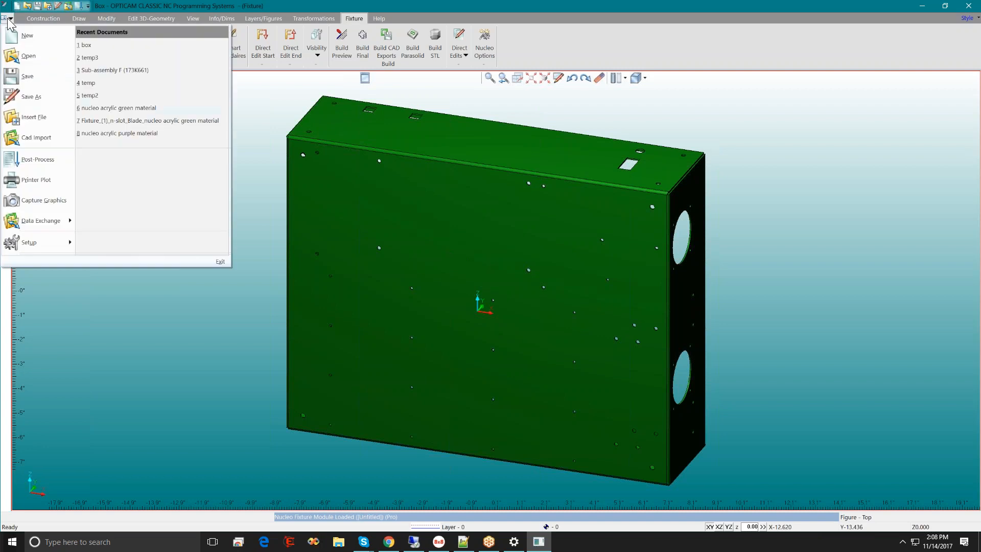
{"action": "left_click", "coordinate": [9, 20]}
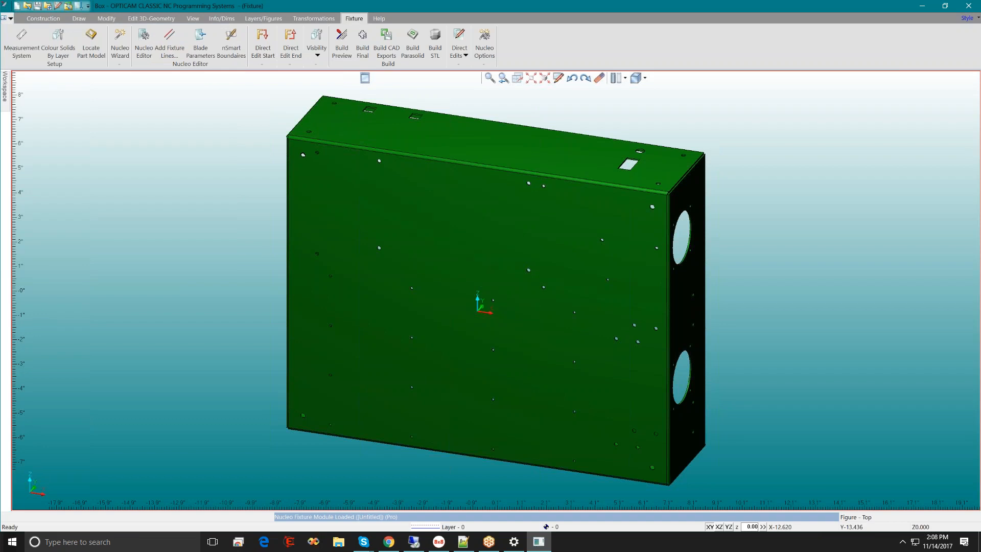
{"action": "mouse_move", "coordinate": [6, 92]}
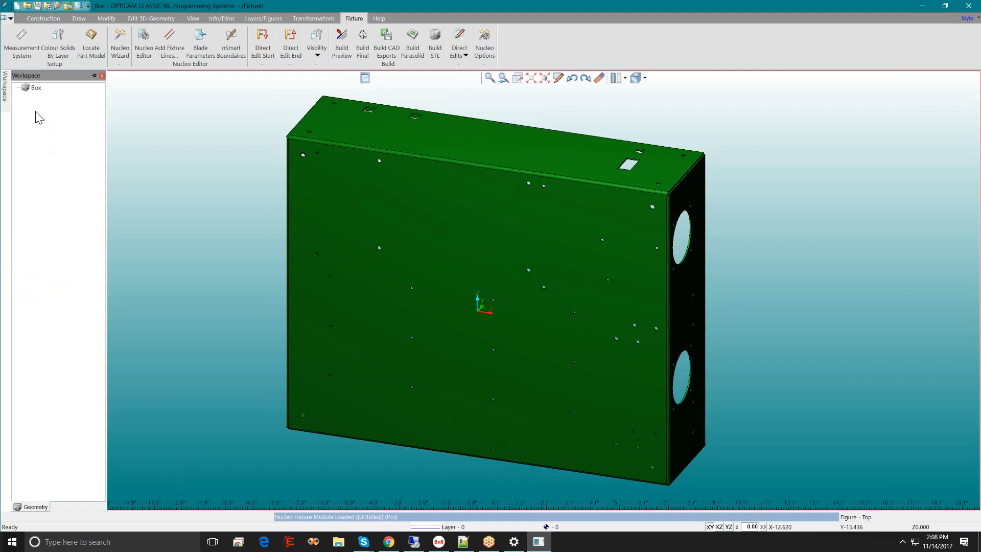
{"action": "right_click", "coordinate": [26, 91]}
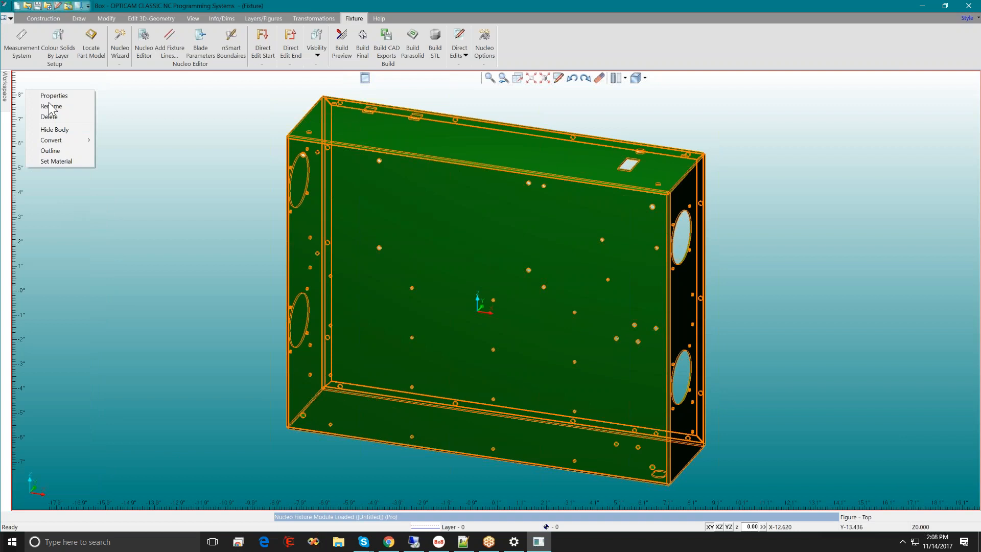
{"action": "left_click", "coordinate": [88, 250]}
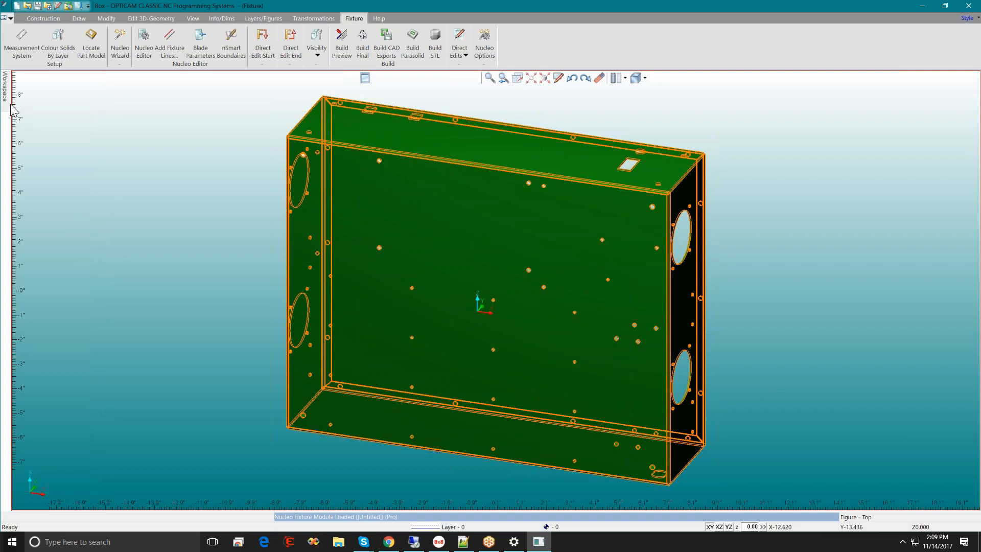
Step: Review the body and face options offered directly on the Box model, including Hide Body, Convert, Outline and Set Material, without applying any
{"action": "left_click", "coordinate": [23, 97]}
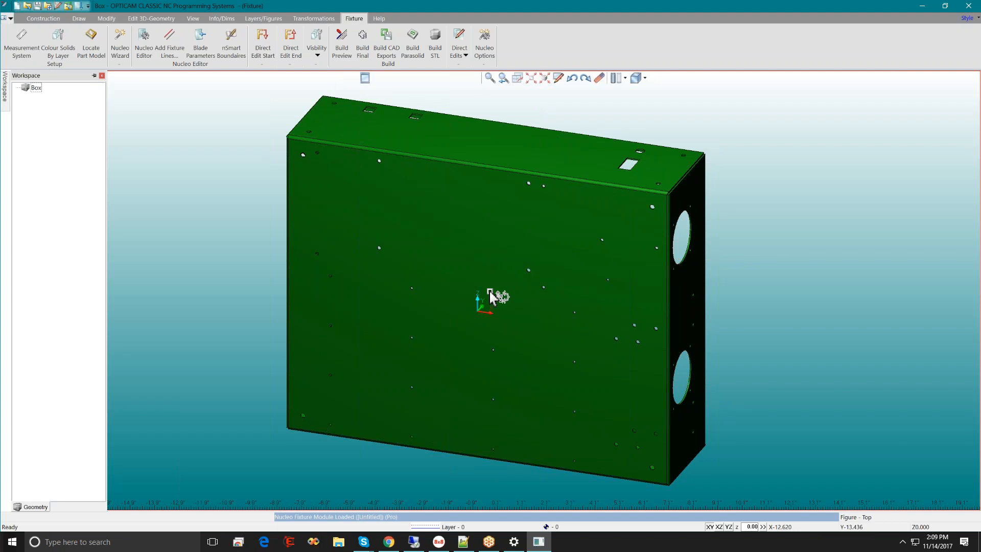
{"action": "right_click", "coordinate": [415, 207]}
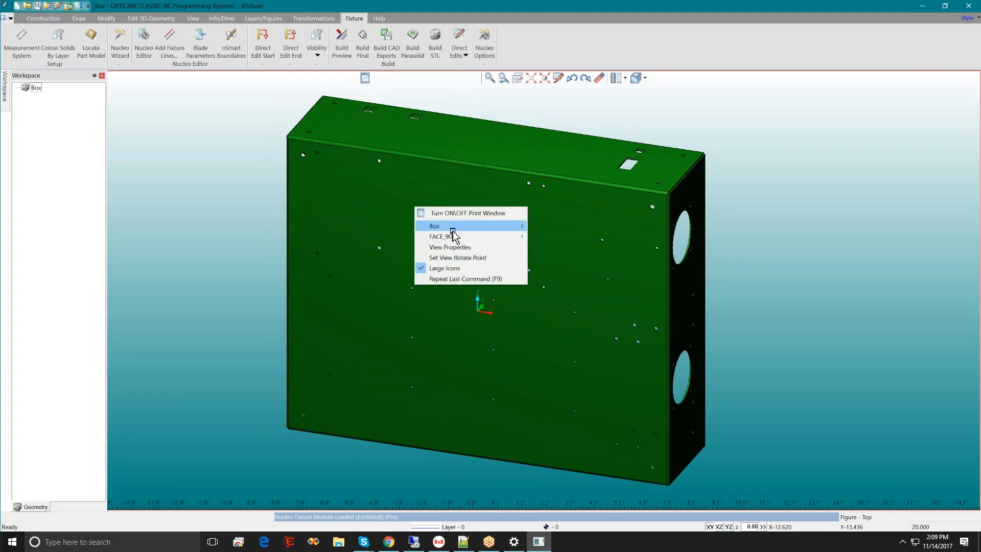
{"action": "mouse_move", "coordinate": [455, 227]}
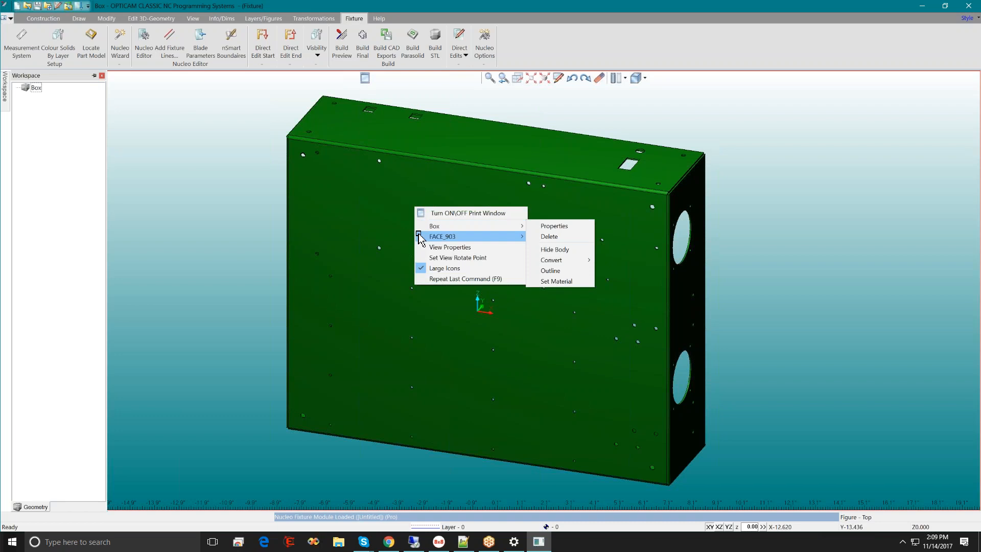
{"action": "left_click", "coordinate": [131, 208]}
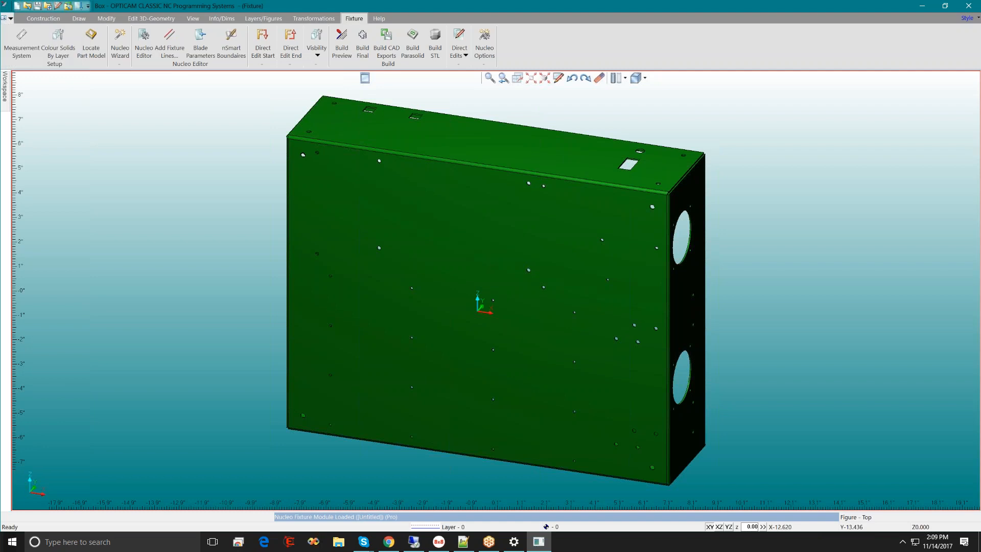
{"action": "right_click", "coordinate": [382, 201]}
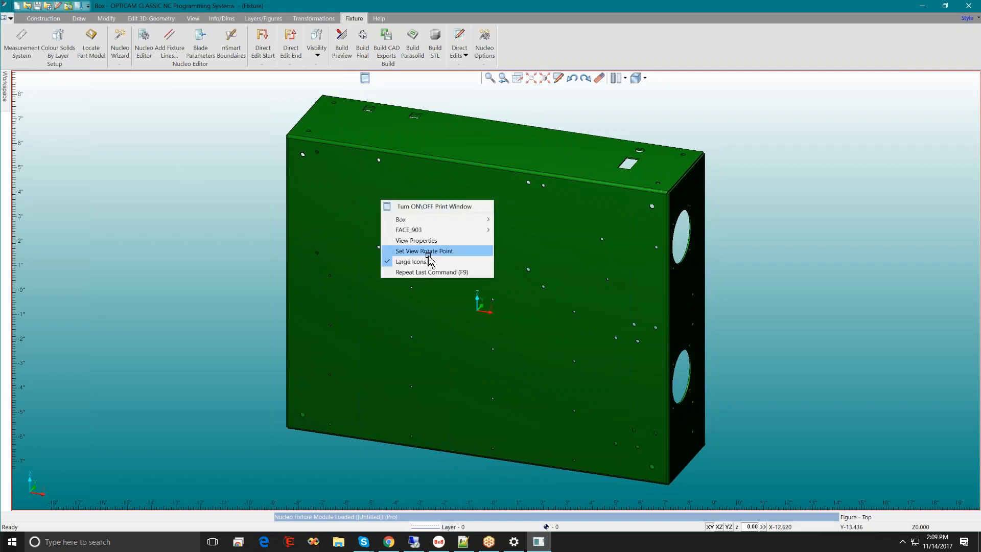
{"action": "mouse_move", "coordinate": [489, 219]}
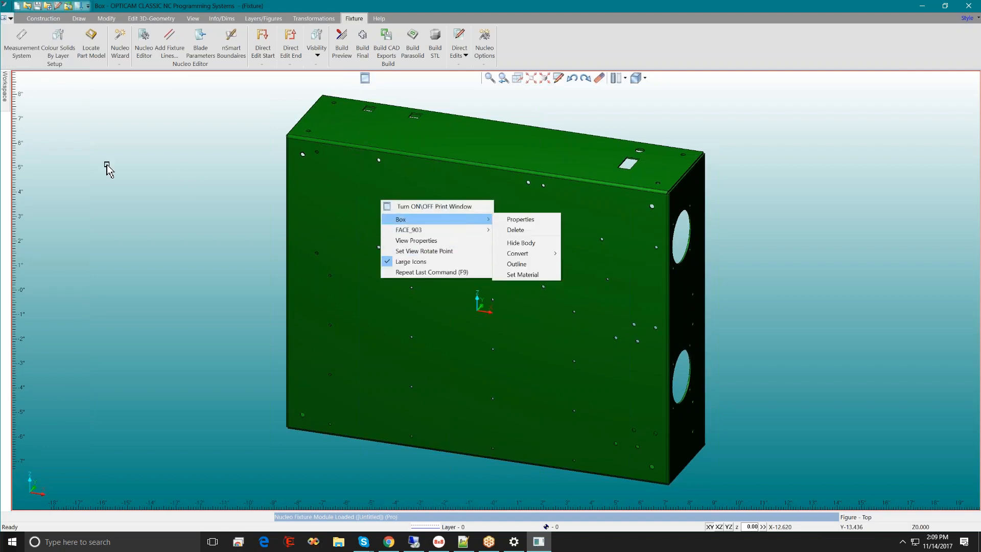
{"action": "left_click", "coordinate": [11, 101]}
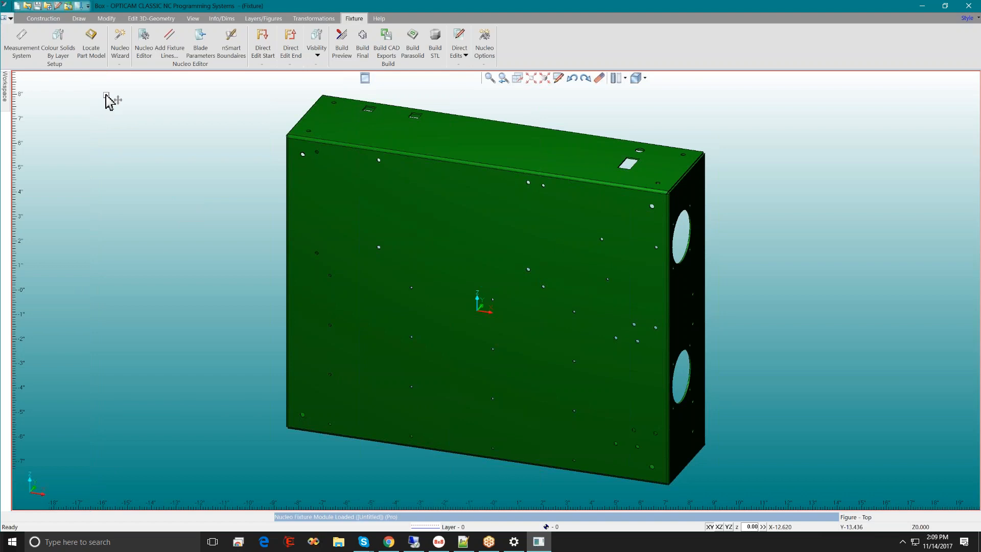
Step: Start the Nucleo fixture wizard on the Box part, show the help illustration on its first page, and cancel the wizard
{"action": "left_click", "coordinate": [119, 49]}
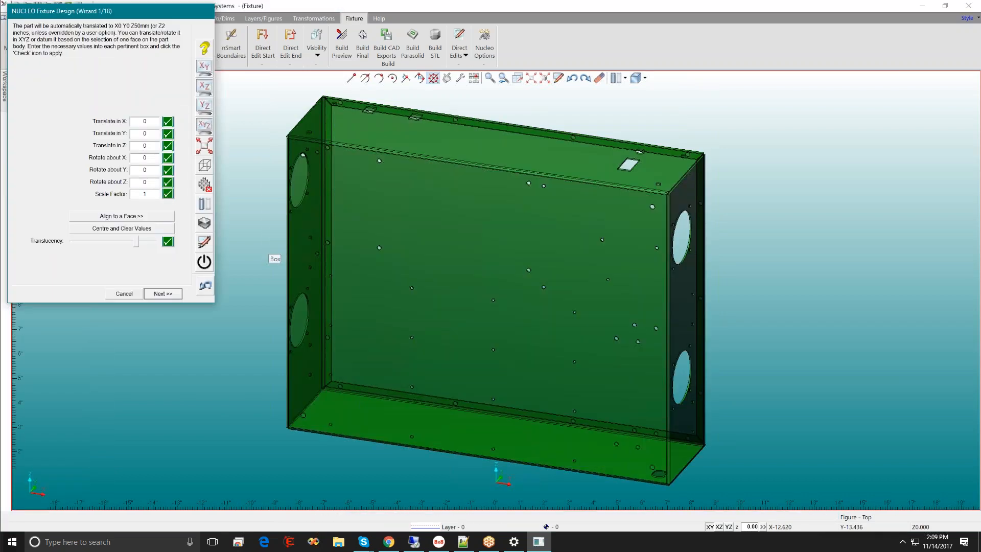
{"action": "left_click", "coordinate": [205, 50]}
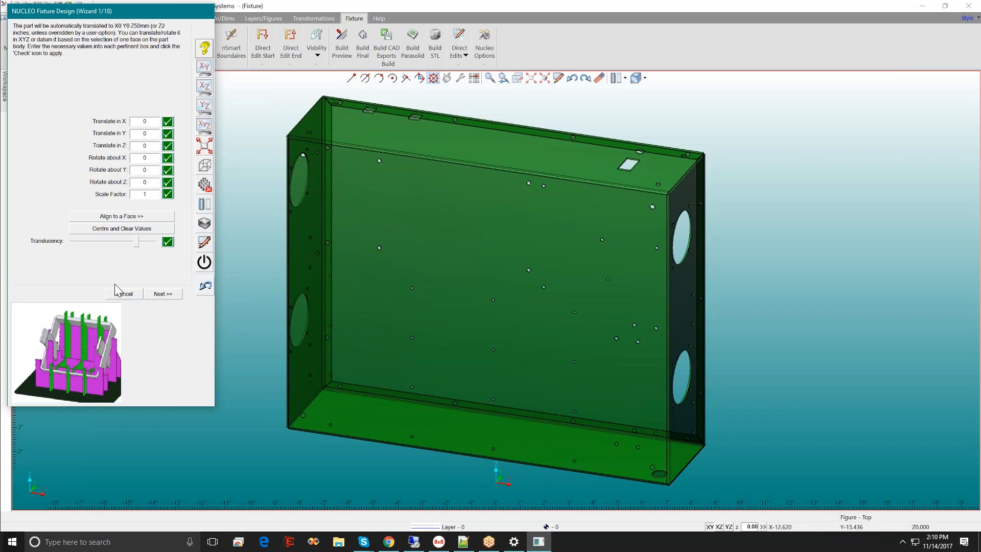
{"action": "left_click", "coordinate": [123, 294]}
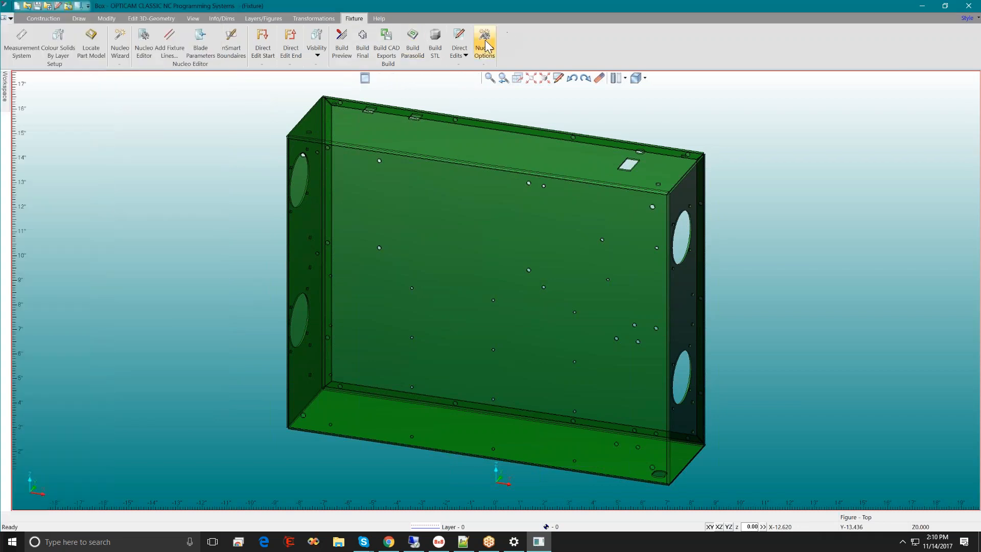
Step: Set the X value of the wizard page toolbar's pixel offset adjustment to 50 in the Nucleo options
{"action": "left_click", "coordinate": [484, 41]}
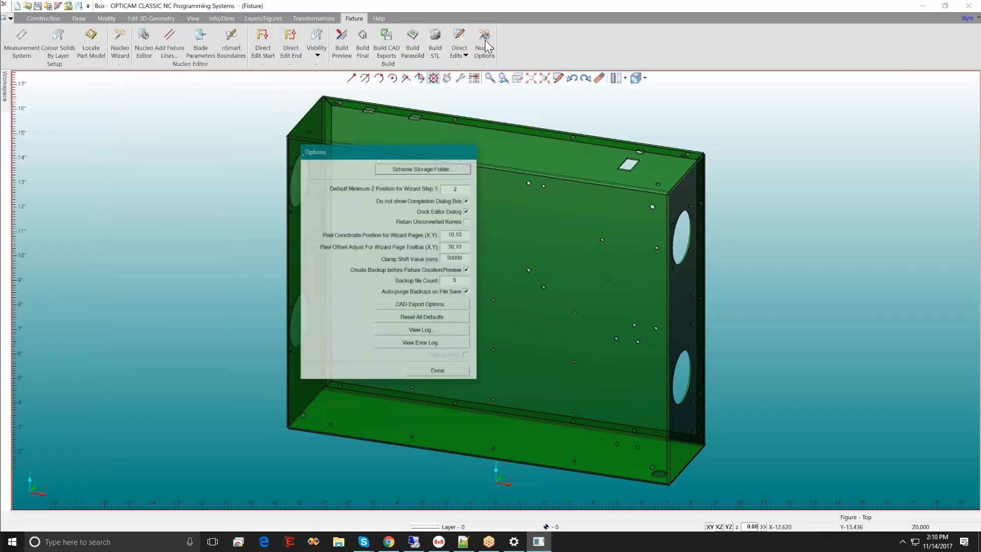
{"action": "left_click", "coordinate": [462, 246]}
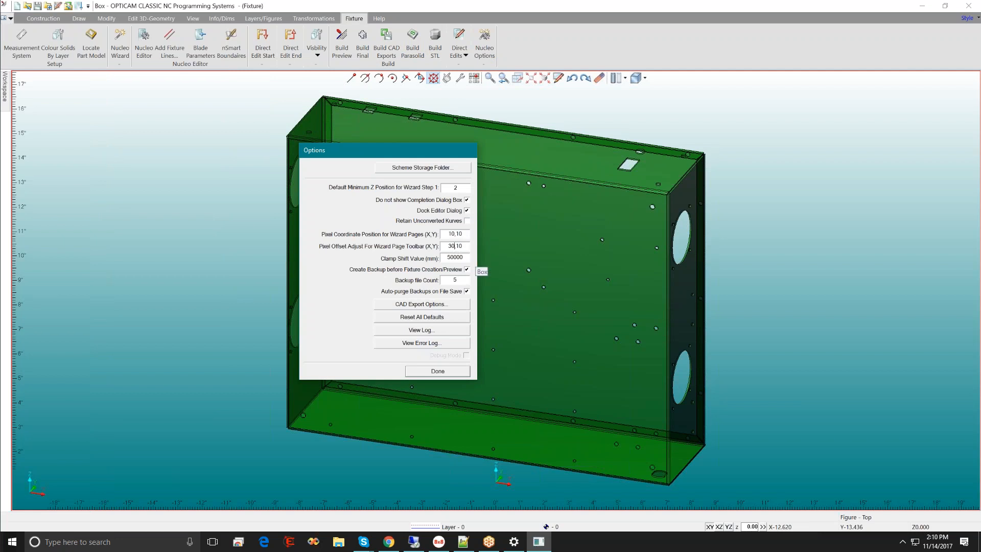
{"action": "key", "text": "BackSpace"}
{"action": "key", "text": "BackSpace"}
{"action": "type", "text": "50"}
{"action": "left_click", "coordinate": [437, 371]}
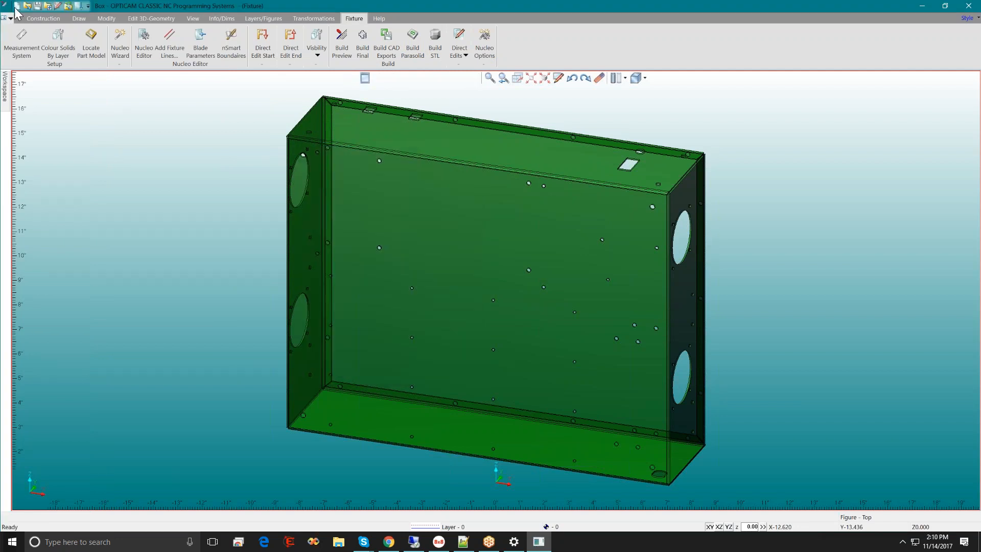
Step: Restart the Nucleo fixture wizard and go through its XY, XZ and XYZ view commands and the redraw command
{"action": "left_click", "coordinate": [125, 47]}
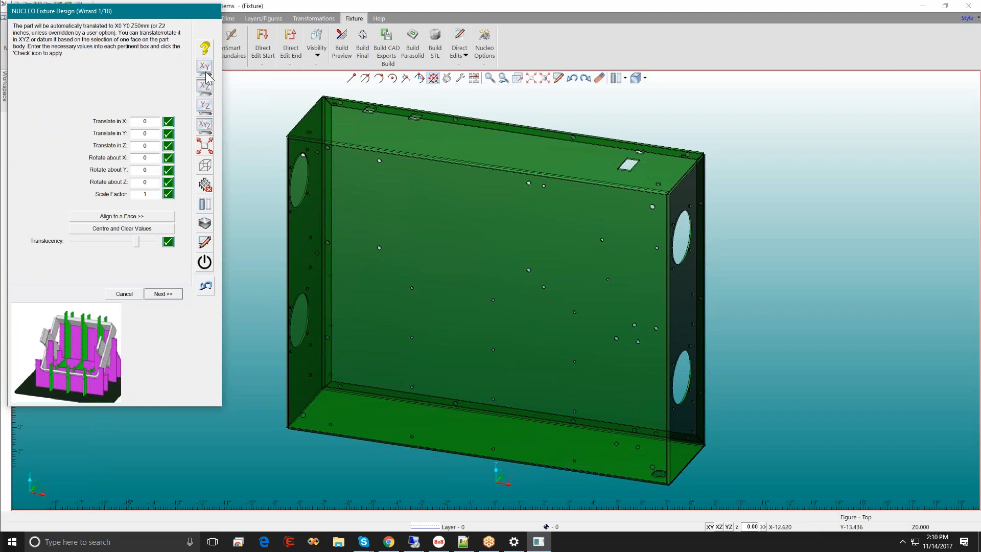
{"action": "left_click", "coordinate": [204, 67]}
{"action": "left_click", "coordinate": [204, 87]}
{"action": "left_click", "coordinate": [204, 125]}
{"action": "left_click", "coordinate": [206, 244]}
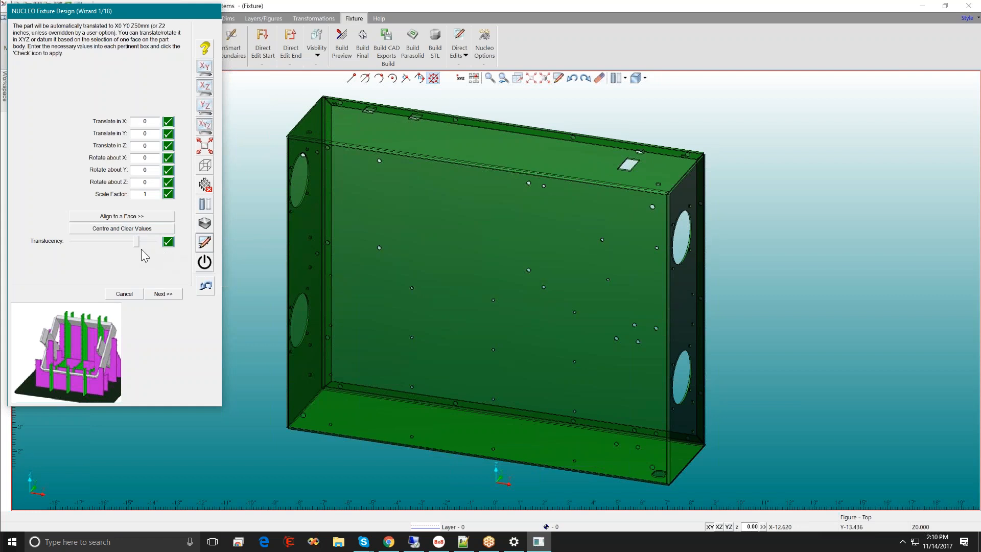
Step: Try several translucency levels on the Box part in the wizard and finish with the part fully opaque
{"action": "mouse_move", "coordinate": [136, 241]}
{"action": "left_mouse_down"}
{"action": "mouse_move", "coordinate": [124, 241]}
{"action": "mouse_move", "coordinate": [148, 241]}
{"action": "left_mouse_up"}
{"action": "left_click", "coordinate": [168, 242]}
{"action": "left_click_drag", "start_coordinate": [148, 244], "coordinate": [78, 239]}
{"action": "left_click", "coordinate": [169, 242]}
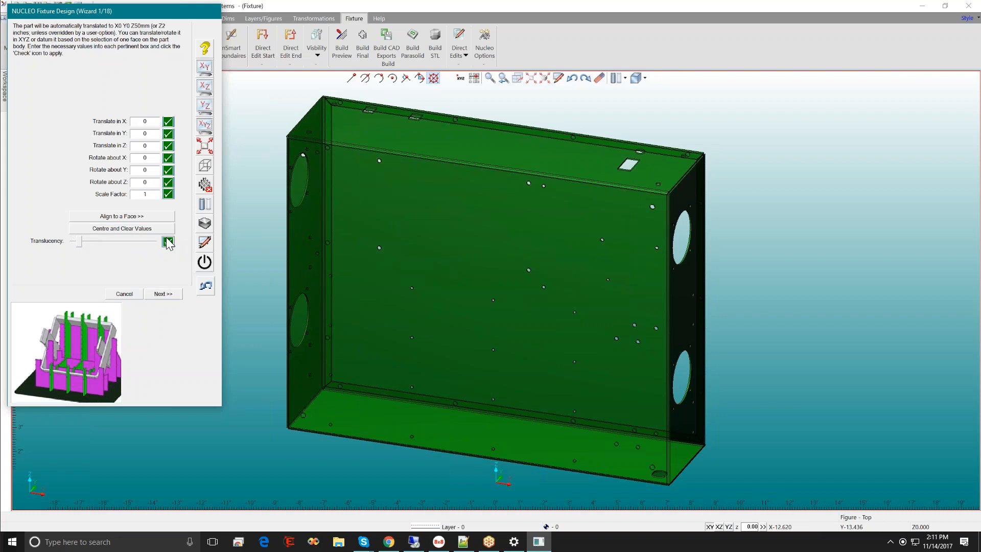
{"action": "left_click_drag", "start_coordinate": [77, 241], "coordinate": [154, 241]}
{"action": "left_click", "coordinate": [168, 242]}
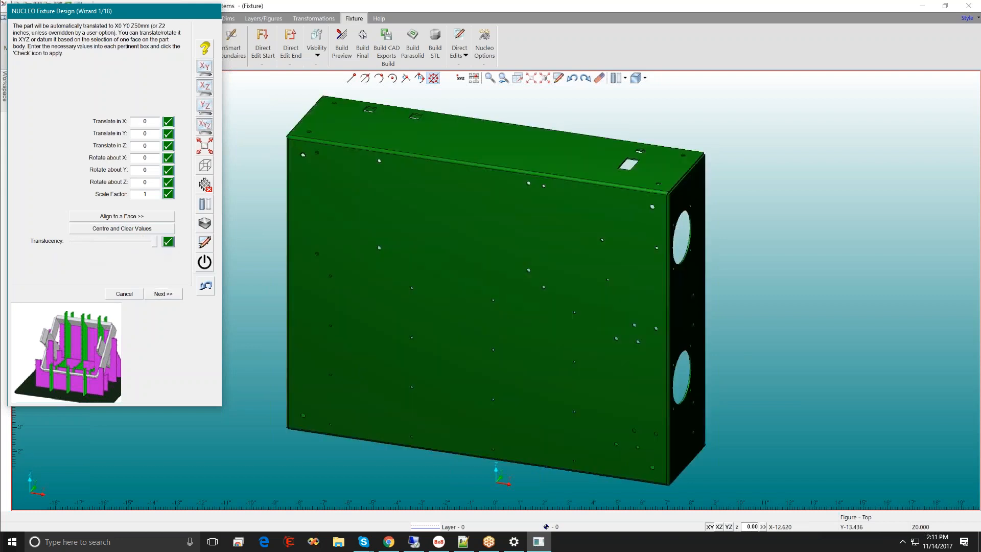
Step: Rotate the Box part by 90 degrees about X twice in a row
{"action": "scroll", "coordinate": [393, 250], "scroll_direction": "down", "scroll_amount": 2}
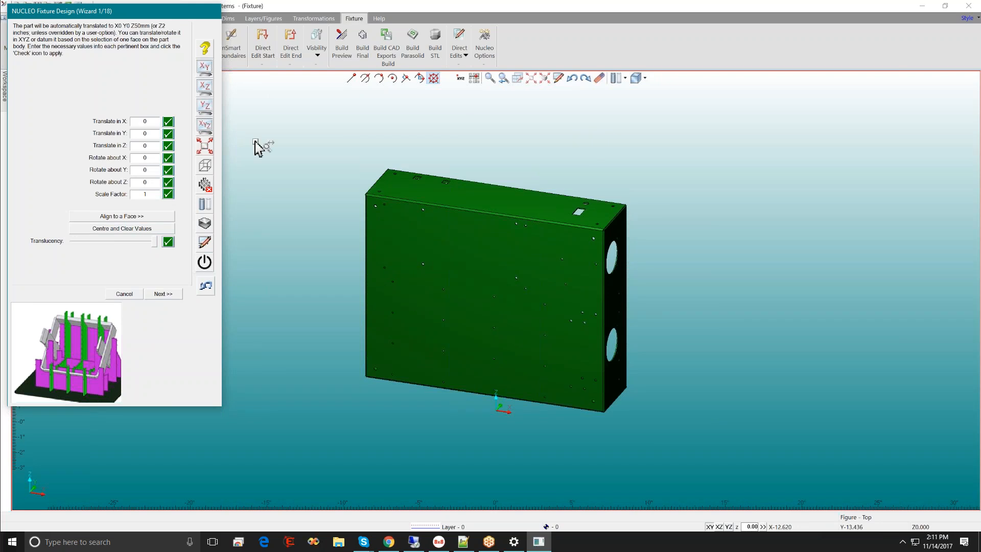
{"action": "double_click", "coordinate": [155, 158]}
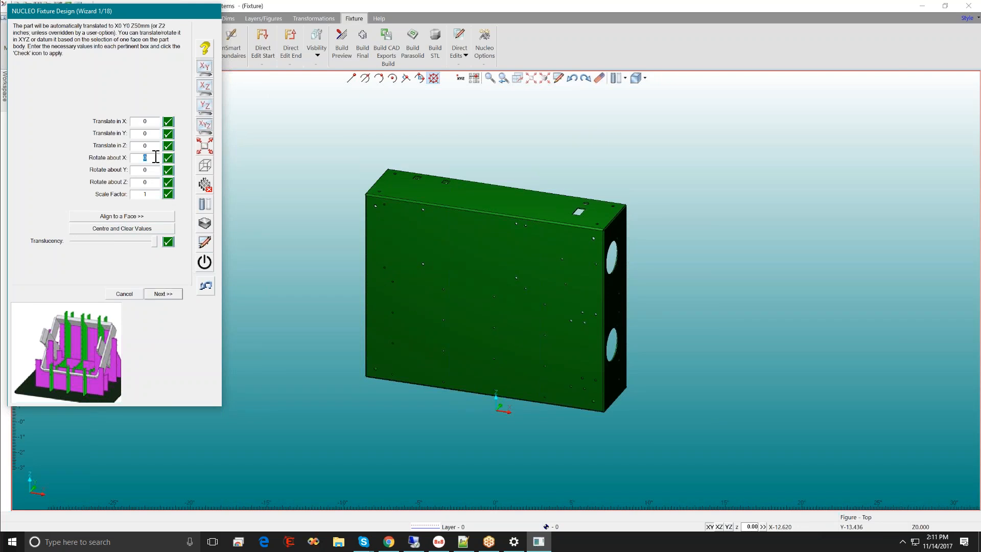
{"action": "type", "text": "90"}
{"action": "left_click", "coordinate": [168, 160]}
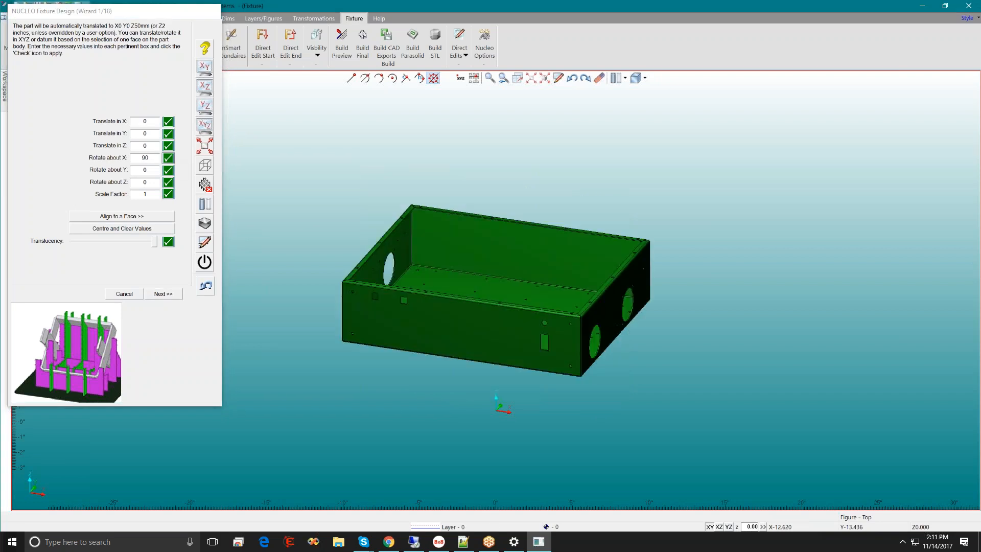
{"action": "left_click", "coordinate": [168, 158]}
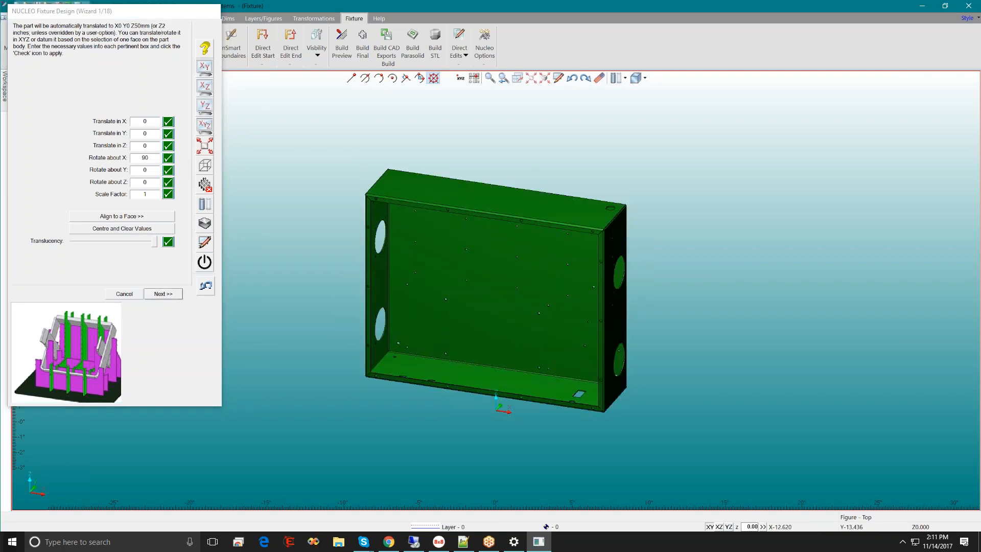
Step: Rotate the Box part by a further 33 degrees about X so that it sits tilted
{"action": "double_click", "coordinate": [158, 159]}
{"action": "type", "text": "33"}
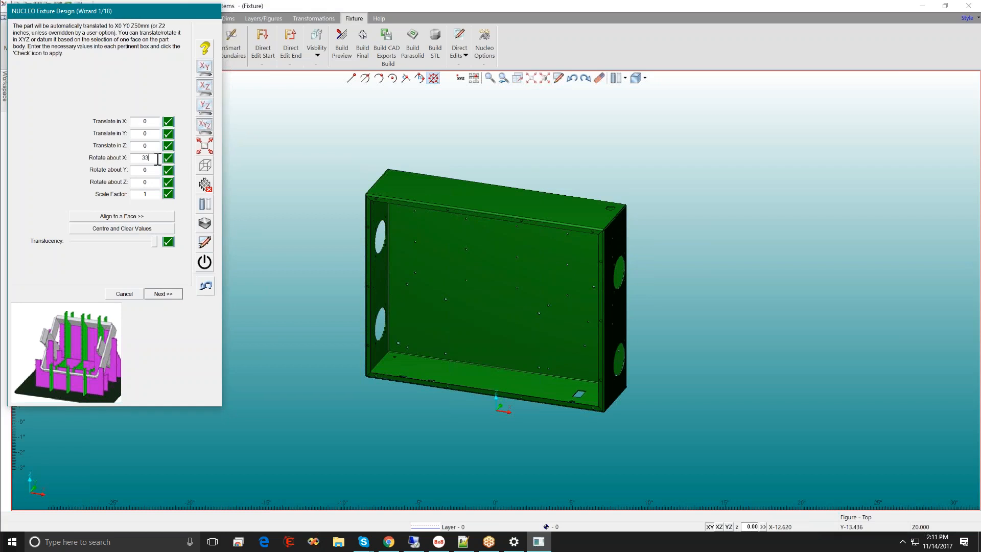
{"action": "left_click", "coordinate": [168, 158]}
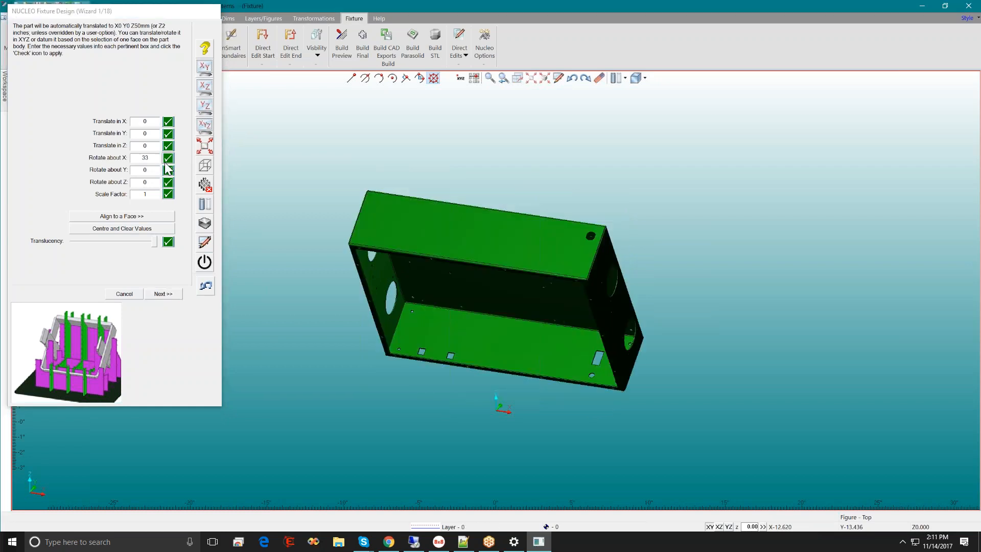
Step: Align the large inner face of the tilted box with the XY plane, moving the whole Box body
{"action": "left_click", "coordinate": [155, 216]}
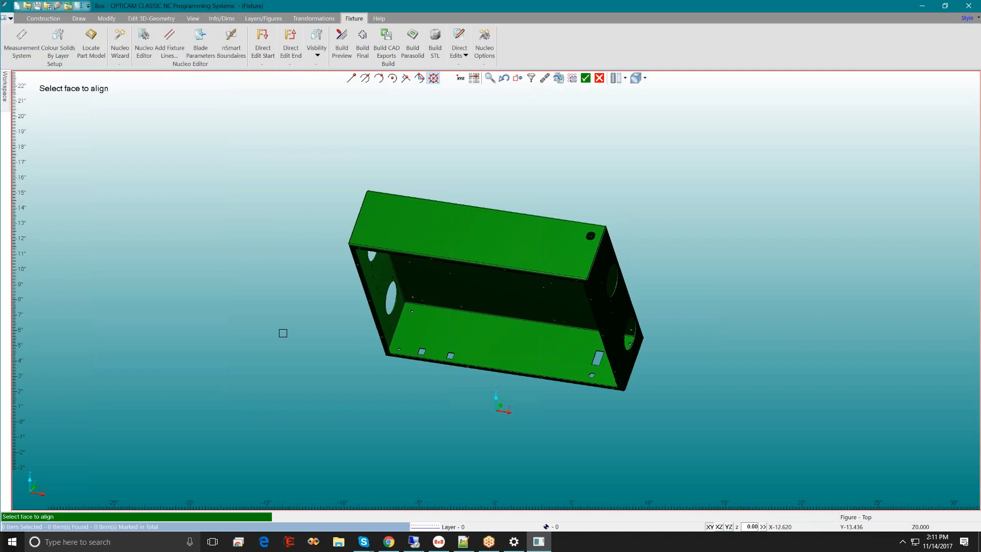
{"action": "left_click", "coordinate": [461, 290]}
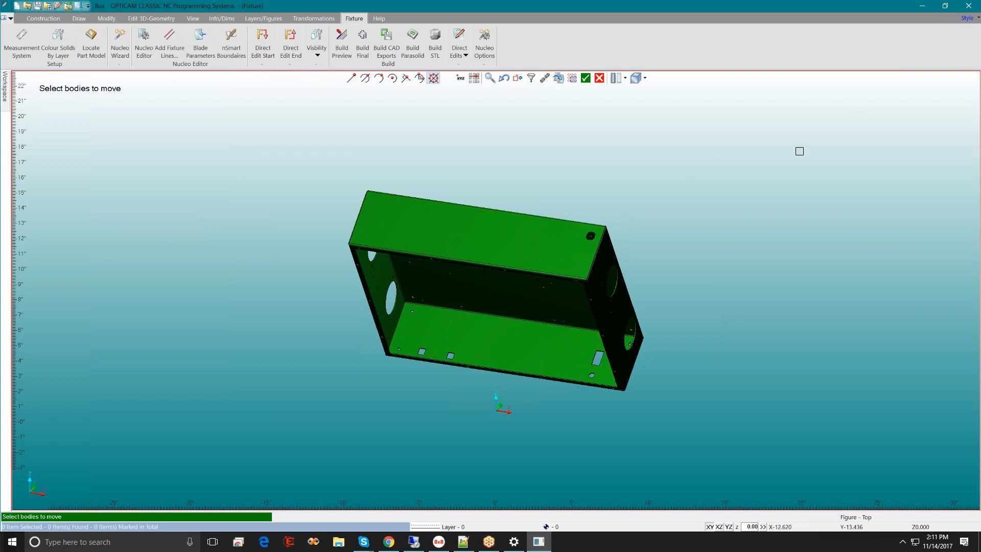
{"action": "left_click_drag", "start_coordinate": [874, 102], "coordinate": [261, 441]}
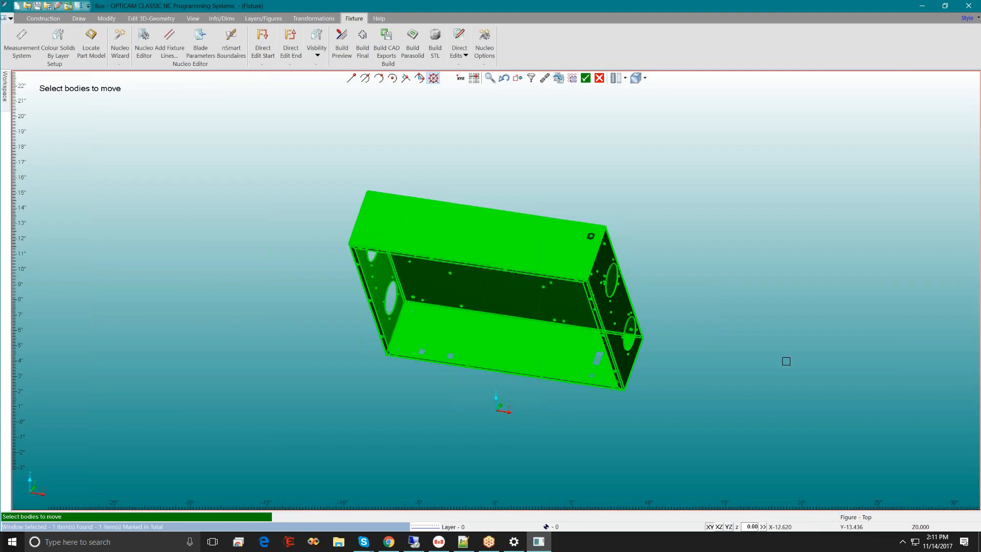
{"action": "left_click", "coordinate": [586, 78]}
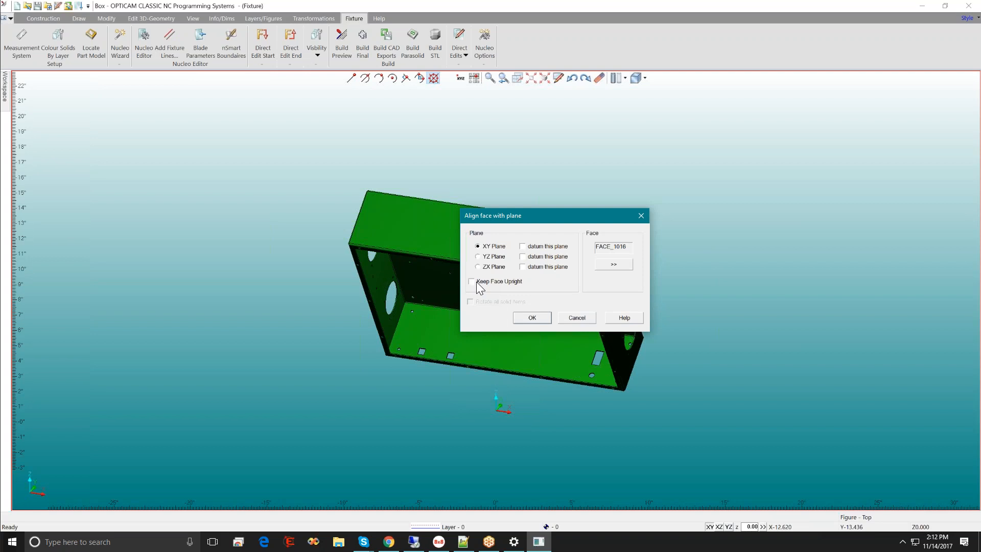
{"action": "left_click", "coordinate": [532, 317]}
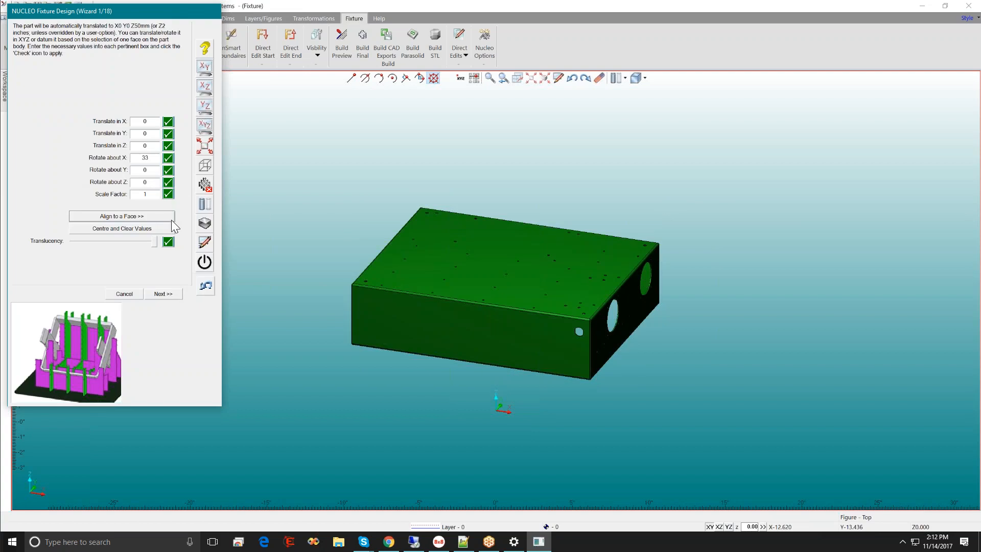
Step: Align the box's large outer face with the XY plane so that the box opens upward
{"action": "left_click", "coordinate": [137, 218]}
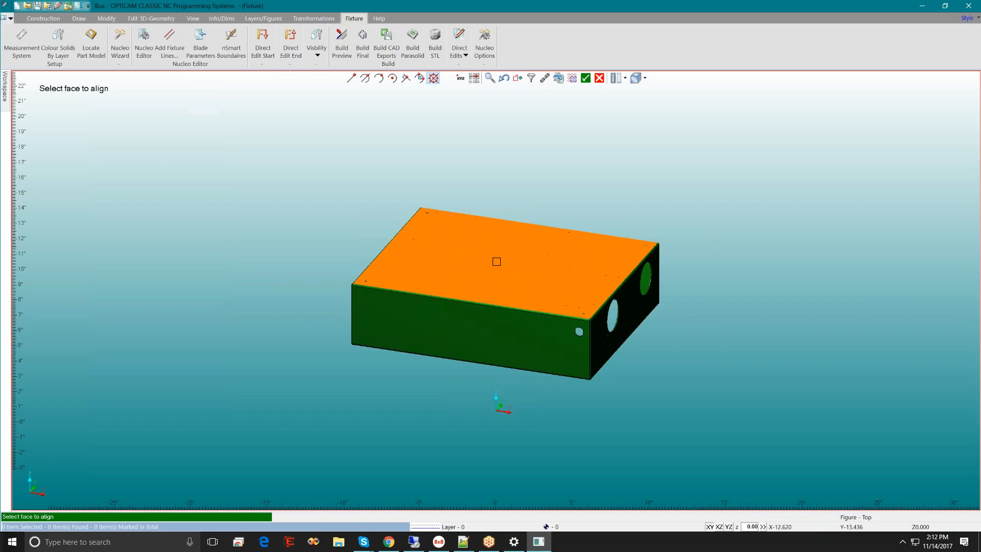
{"action": "left_click", "coordinate": [496, 261]}
{"action": "left_click", "coordinate": [640, 249]}
{"action": "right_click", "coordinate": [639, 249]}
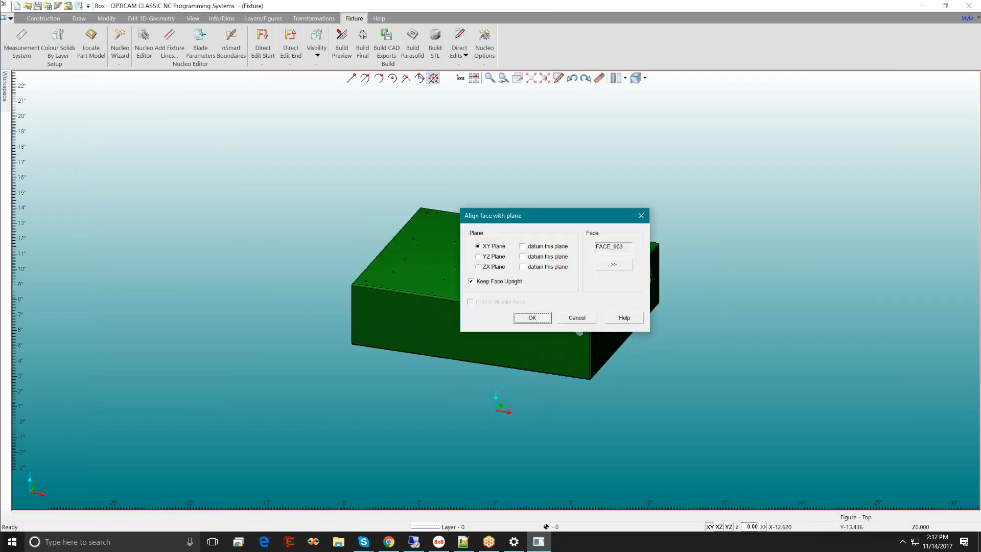
{"action": "left_click", "coordinate": [501, 281]}
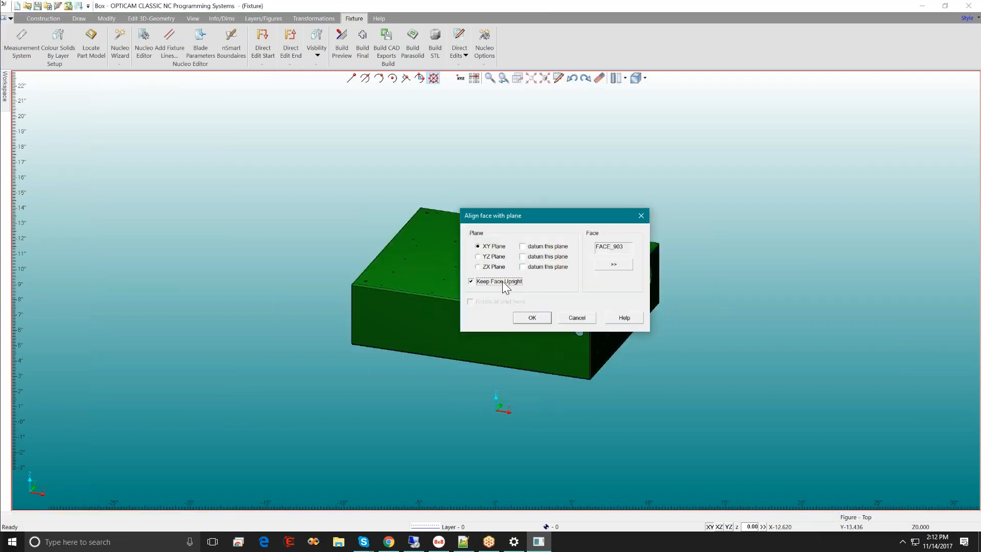
{"action": "left_click", "coordinate": [531, 318]}
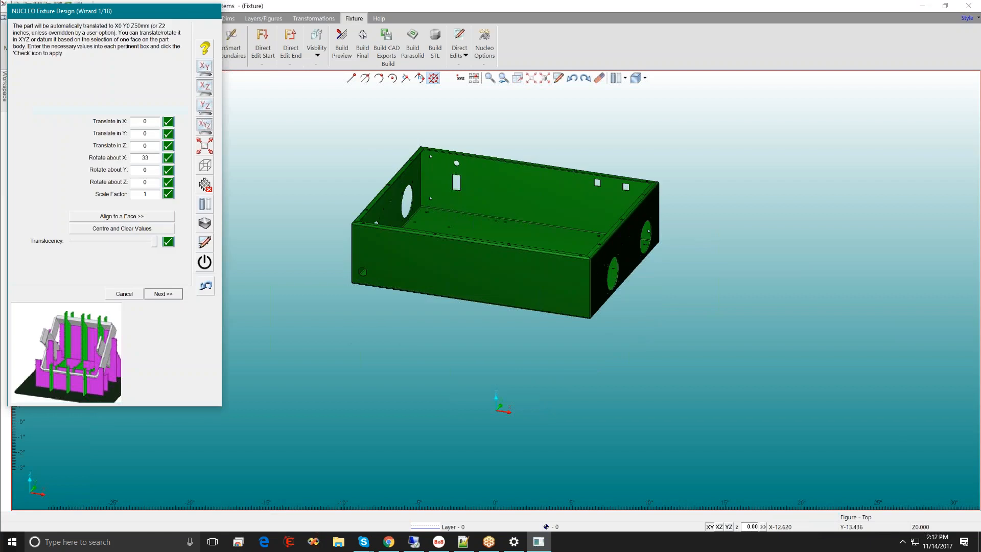
{"action": "middle_click_drag", "start_coordinate": [476, 218], "coordinate": [499, 190]}
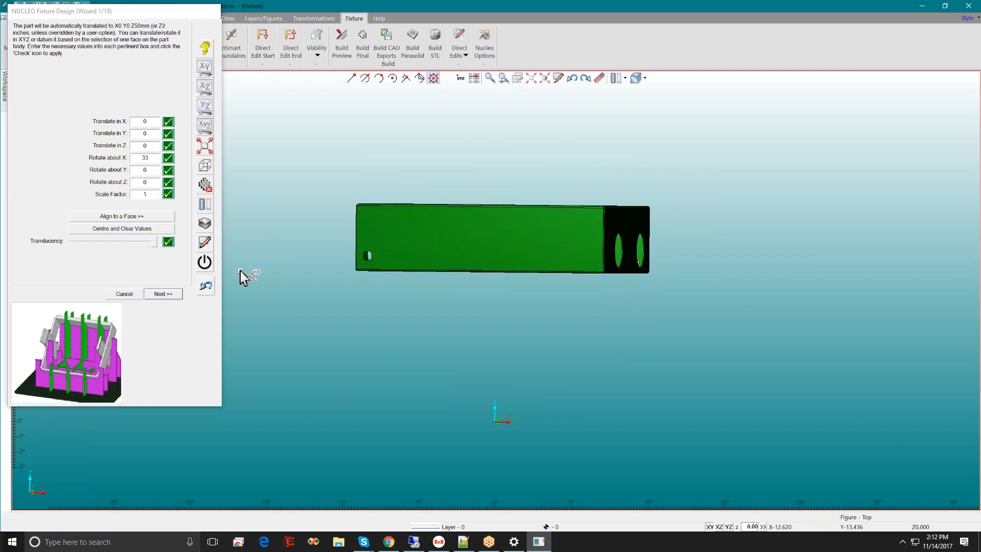
Step: Centre the box with its transformation values cleared and continue to the wizard's material thickness page
{"action": "left_click", "coordinate": [135, 230]}
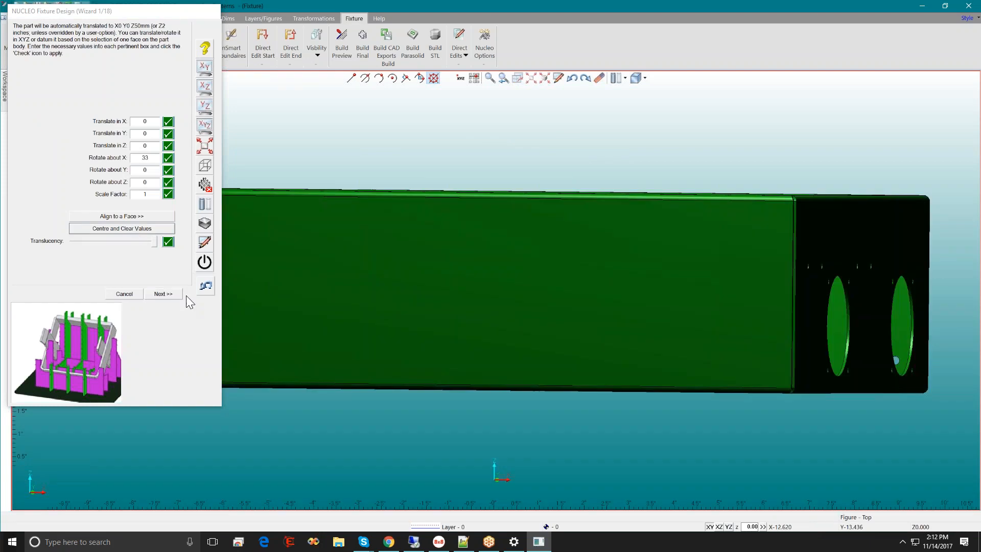
{"action": "scroll", "coordinate": [397, 422], "scroll_direction": "down", "scroll_amount": 3}
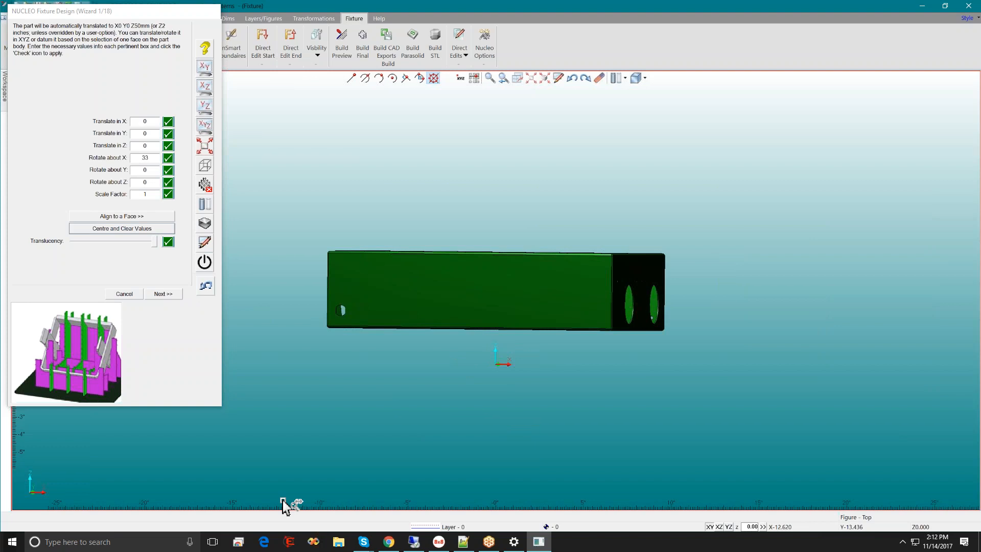
{"action": "left_click", "coordinate": [164, 294]}
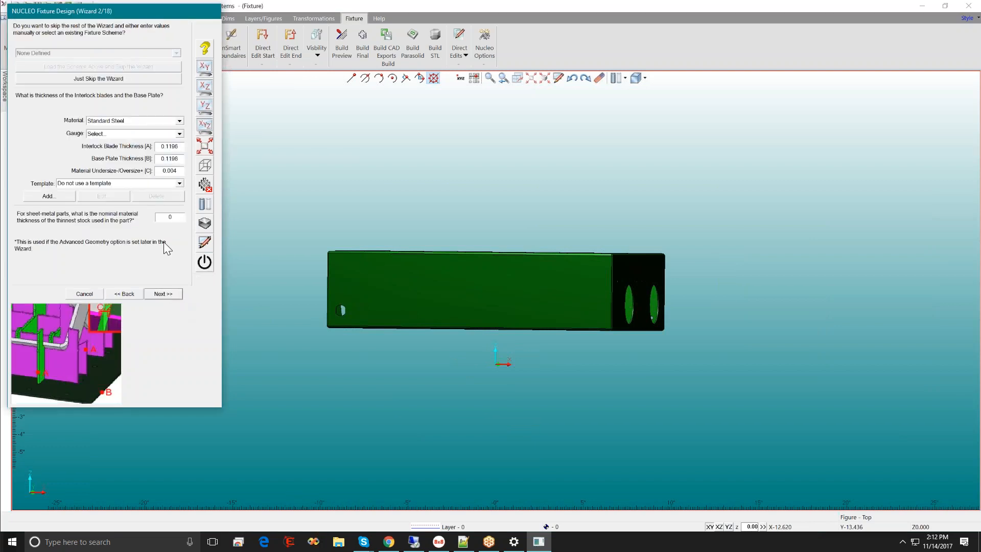
Step: Choose Standard Steel with gauge 11 (0.1196") for the interlock blades and base plate
{"action": "left_click", "coordinate": [142, 122]}
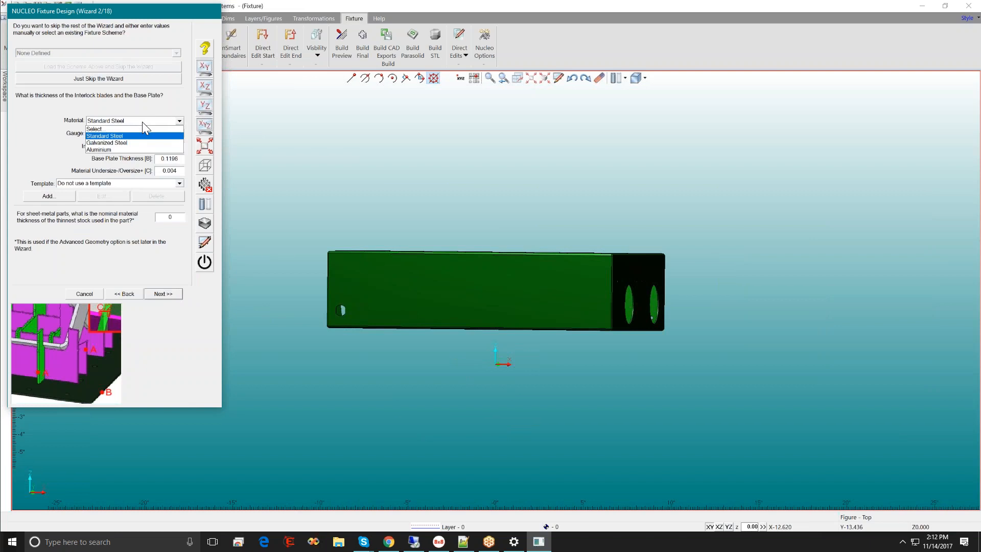
{"action": "left_click", "coordinate": [137, 134]}
{"action": "left_click", "coordinate": [140, 132]}
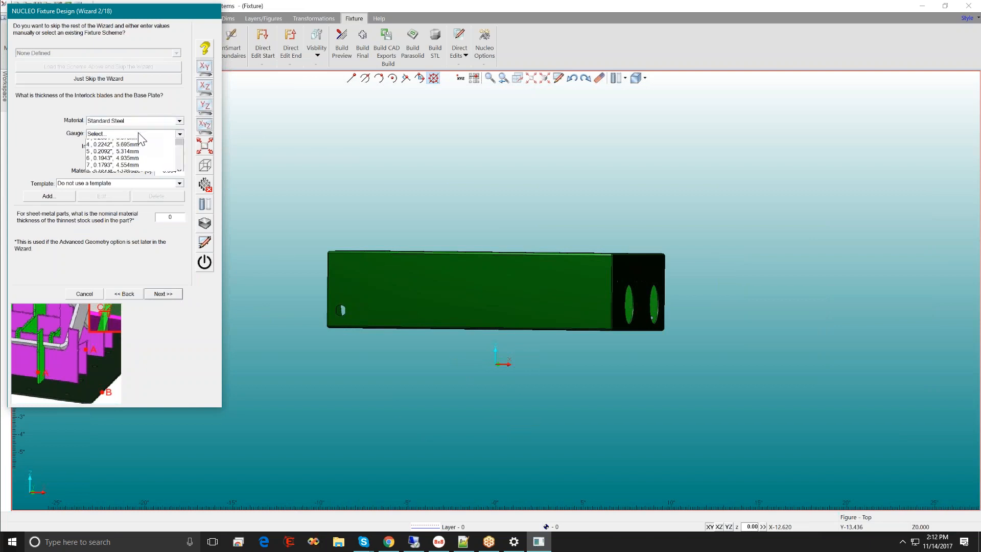
{"action": "left_click", "coordinate": [179, 171]}
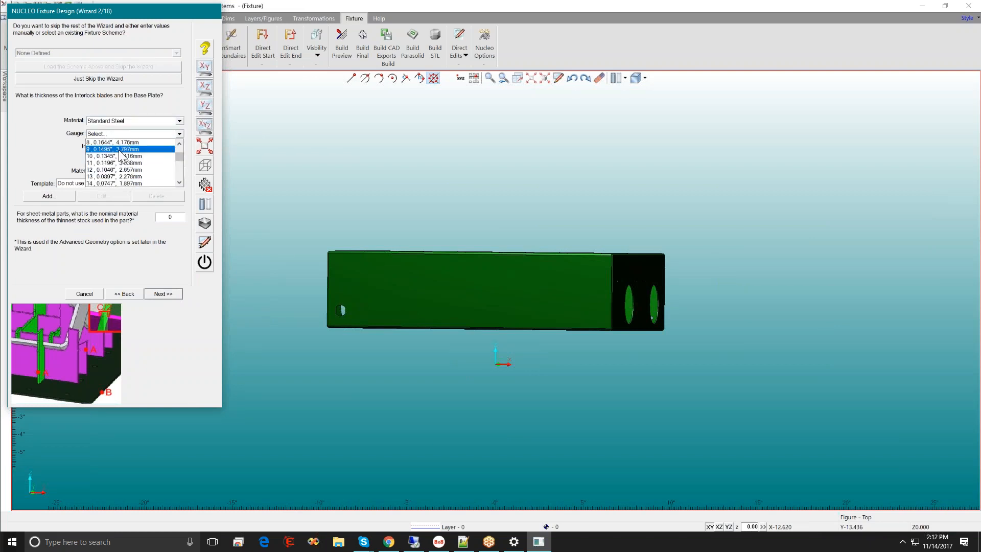
{"action": "left_click", "coordinate": [116, 164]}
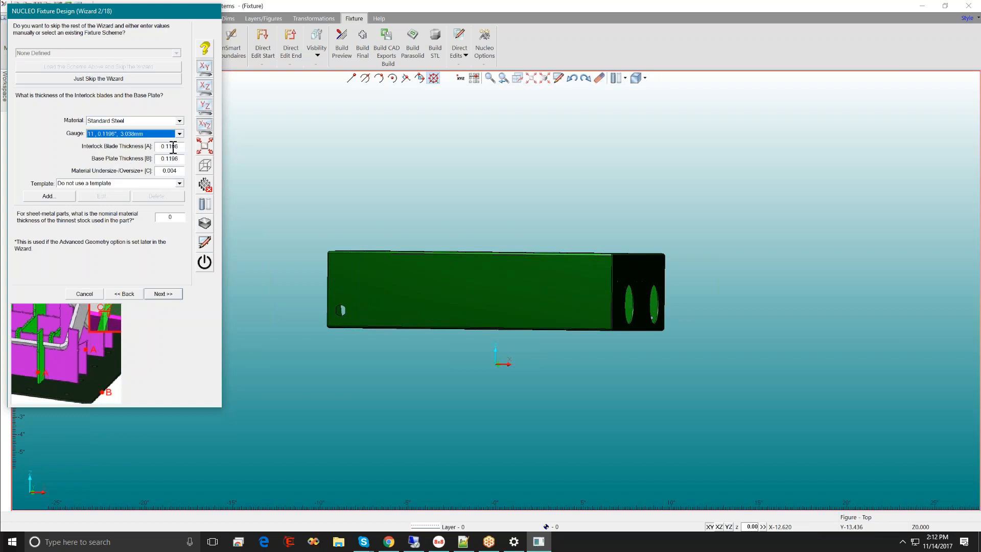
{"action": "key", "text": "Tab"}
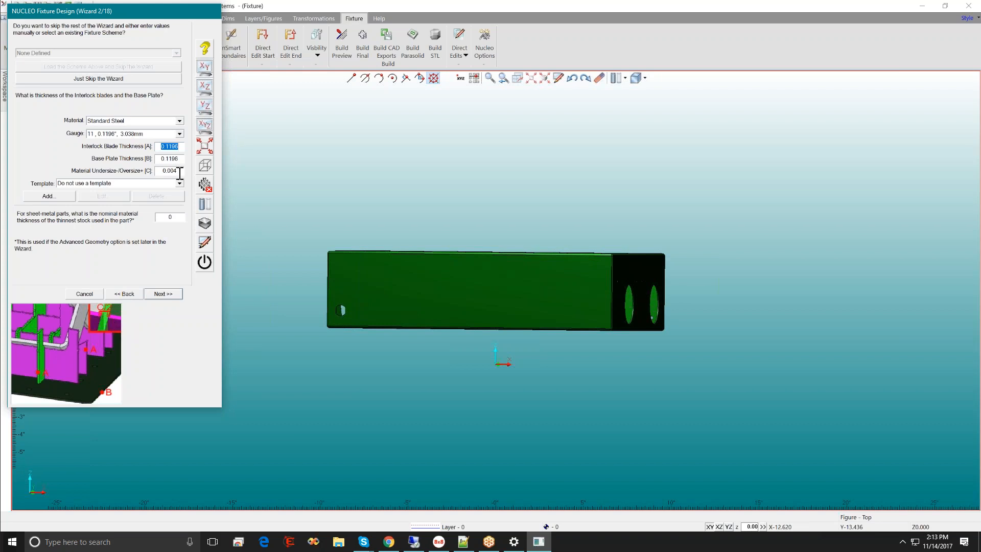
Step: Add a material template with the name "11 gauge fave", leaving its thickness and tab settings at their defaults
{"action": "left_click", "coordinate": [49, 196]}
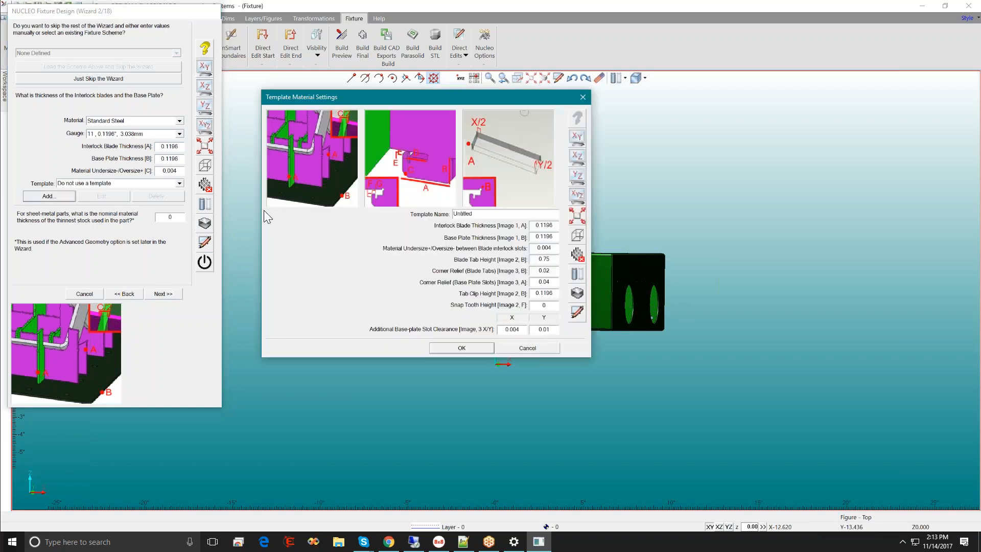
{"action": "left_click_drag", "start_coordinate": [482, 214], "coordinate": [317, 221]}
{"action": "type", "text": "11 gauge fave"}
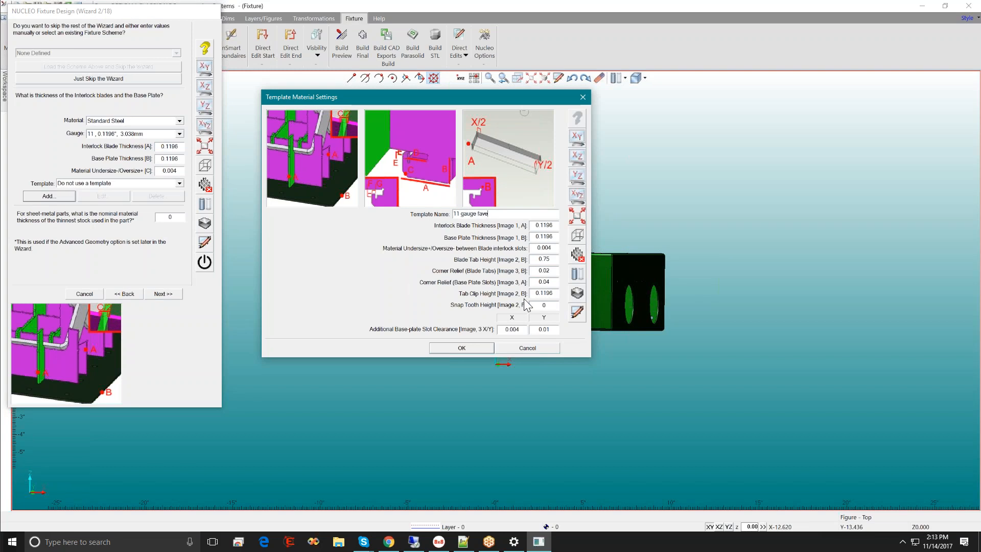
{"action": "left_click", "coordinate": [471, 348]}
Step: Try the Untitled material template twice and finish with the template option set to Do not use a template
{"action": "left_click", "coordinate": [178, 183]}
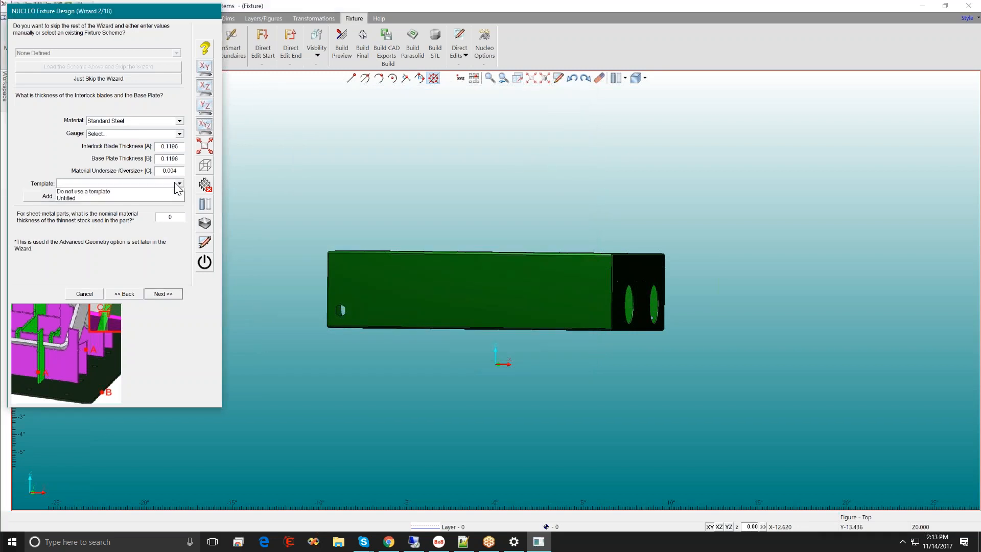
{"action": "left_click", "coordinate": [128, 198]}
{"action": "left_click", "coordinate": [100, 183]}
{"action": "left_click", "coordinate": [98, 191]}
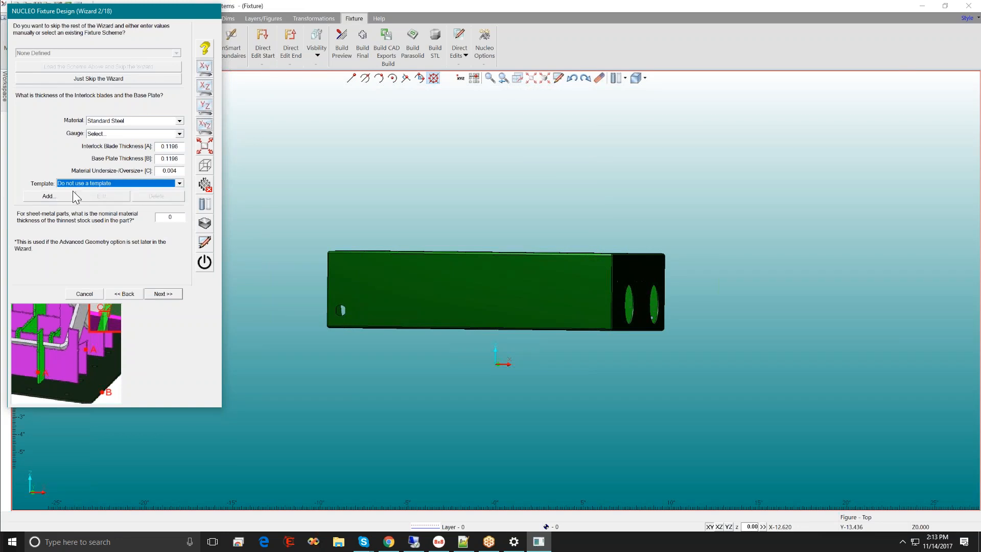
{"action": "left_click", "coordinate": [76, 183]}
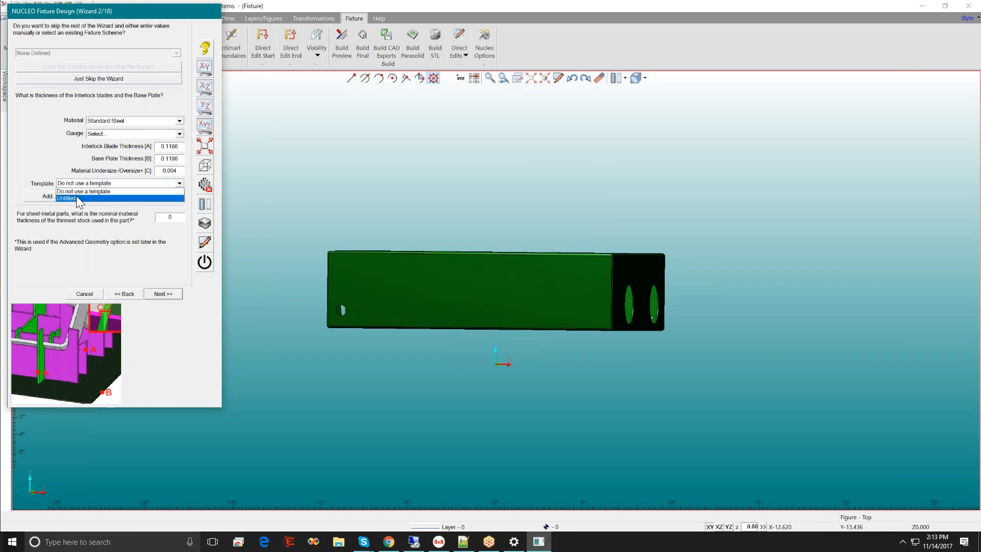
{"action": "left_click", "coordinate": [76, 197]}
{"action": "left_click", "coordinate": [87, 183]}
{"action": "left_click", "coordinate": [89, 191]}
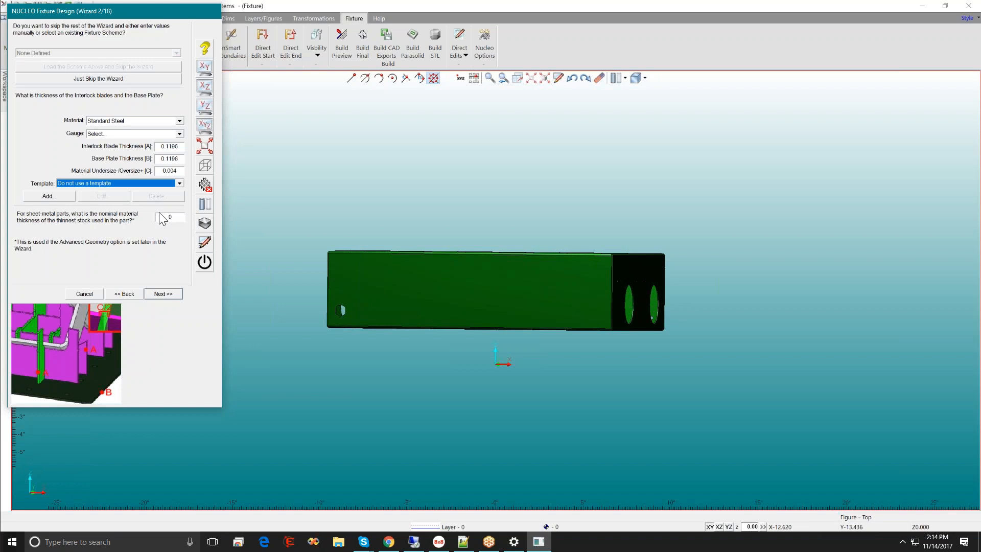
Step: Examine the box's walls, end-wall holes and interior in relation to the nominal sheet-metal thickness setting
{"action": "double_click", "coordinate": [179, 218]}
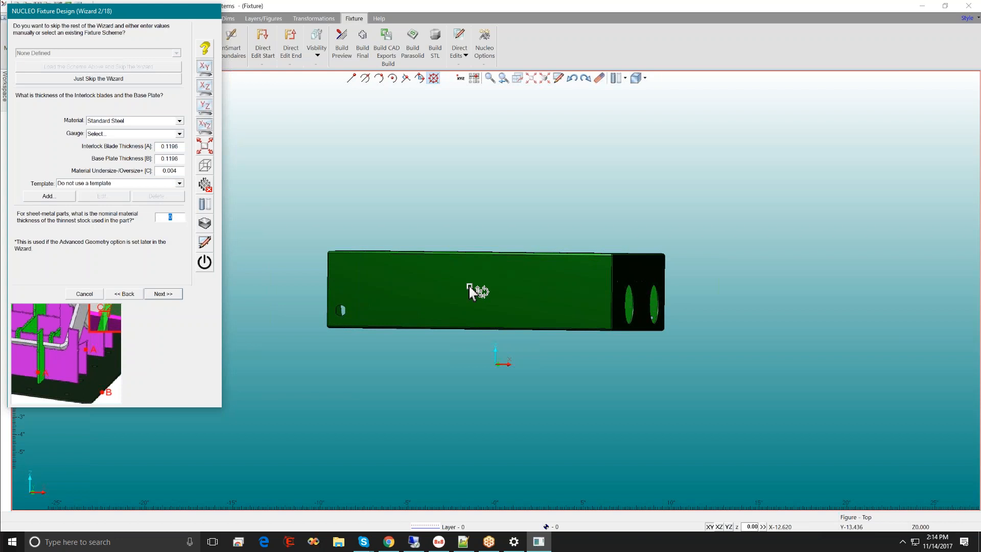
{"action": "left_click_drag", "start_coordinate": [469, 287], "coordinate": [465, 301]}
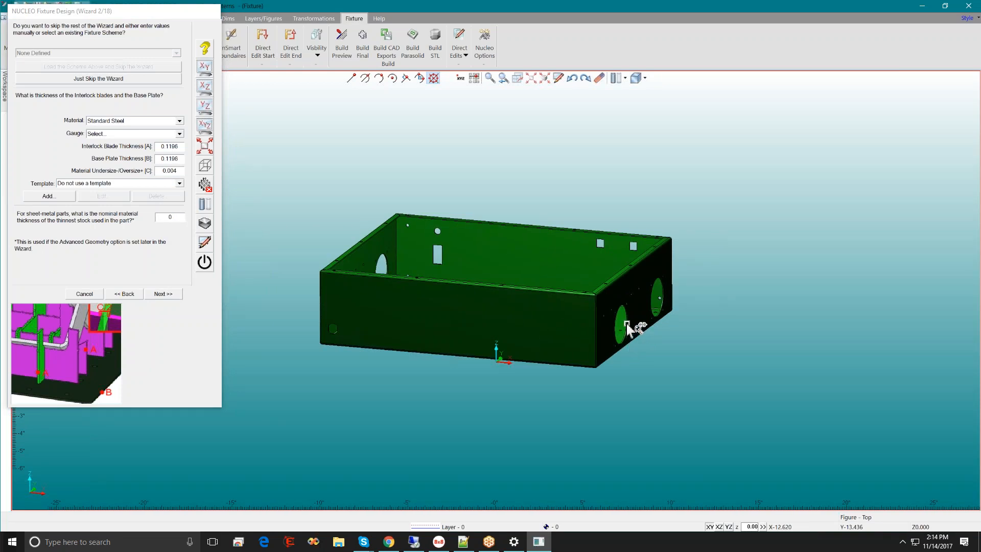
{"action": "scroll", "coordinate": [623, 329], "scroll_direction": "up", "scroll_amount": 1}
{"action": "scroll", "coordinate": [621, 330], "scroll_direction": "up", "scroll_amount": 3}
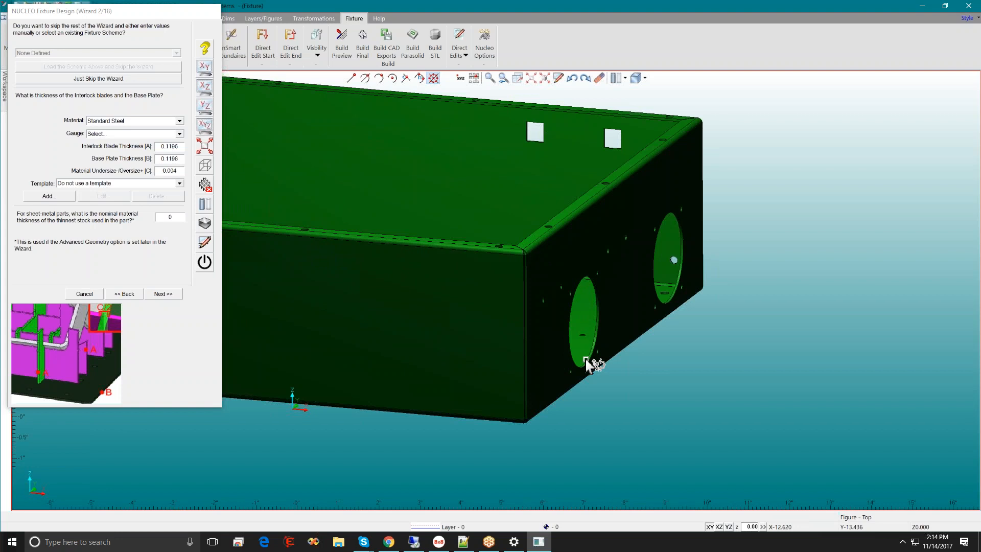
{"action": "scroll", "coordinate": [385, 291], "scroll_direction": "down", "scroll_amount": 3}
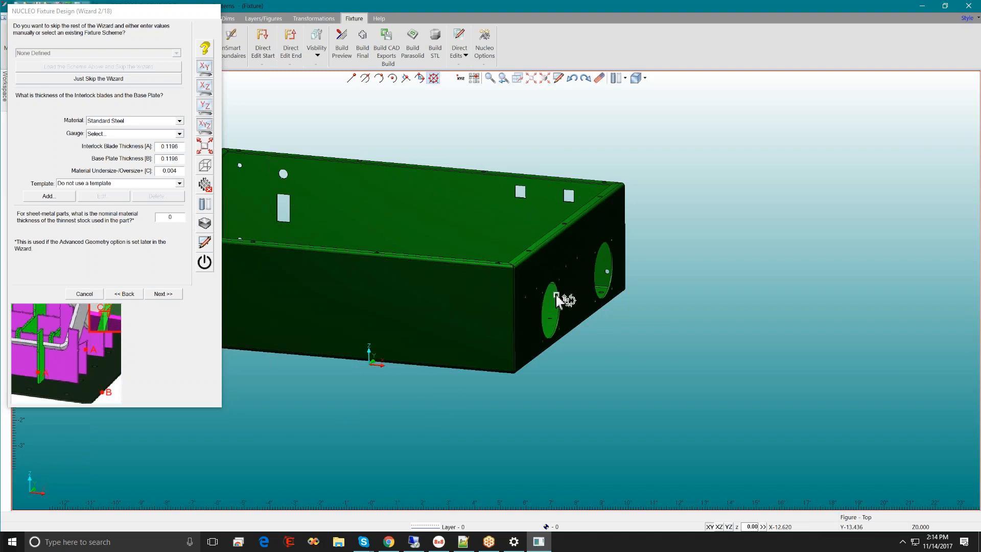
{"action": "scroll", "coordinate": [553, 338], "scroll_direction": "up", "scroll_amount": 5}
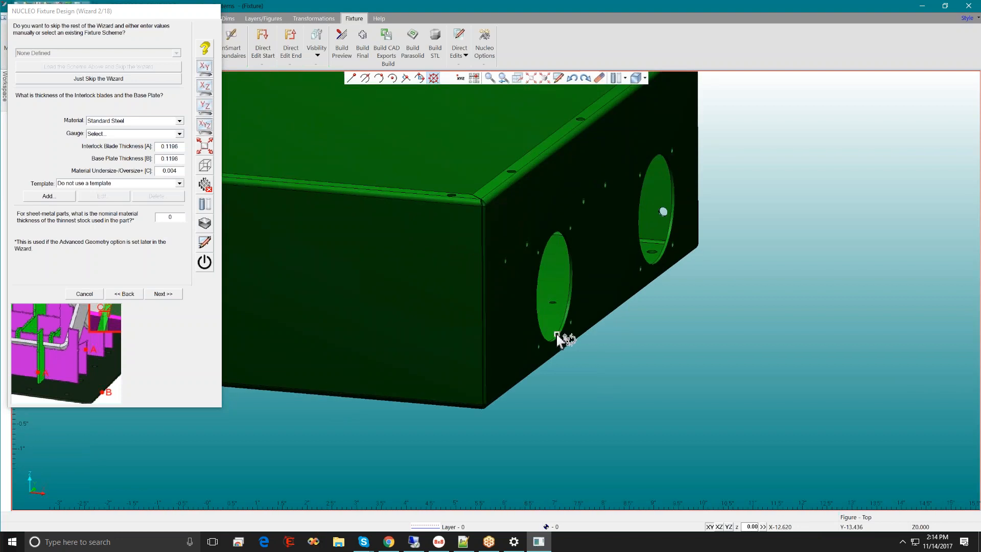
{"action": "left_click", "coordinate": [174, 219]}
{"action": "double_click", "coordinate": [176, 219]}
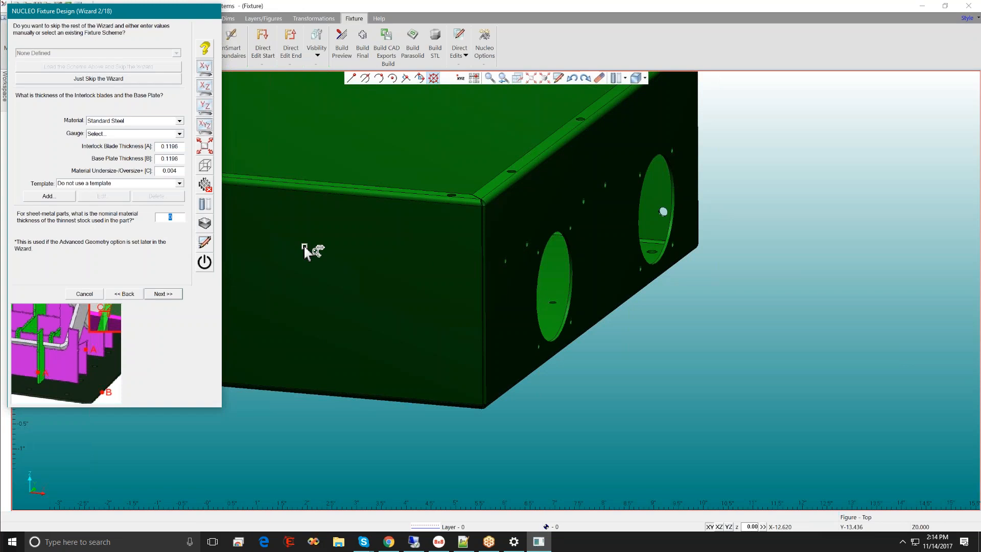
{"action": "scroll", "coordinate": [309, 251], "scroll_direction": "down", "scroll_amount": 2}
{"action": "middle_click_drag", "start_coordinate": [230, 464], "coordinate": [419, 472]}
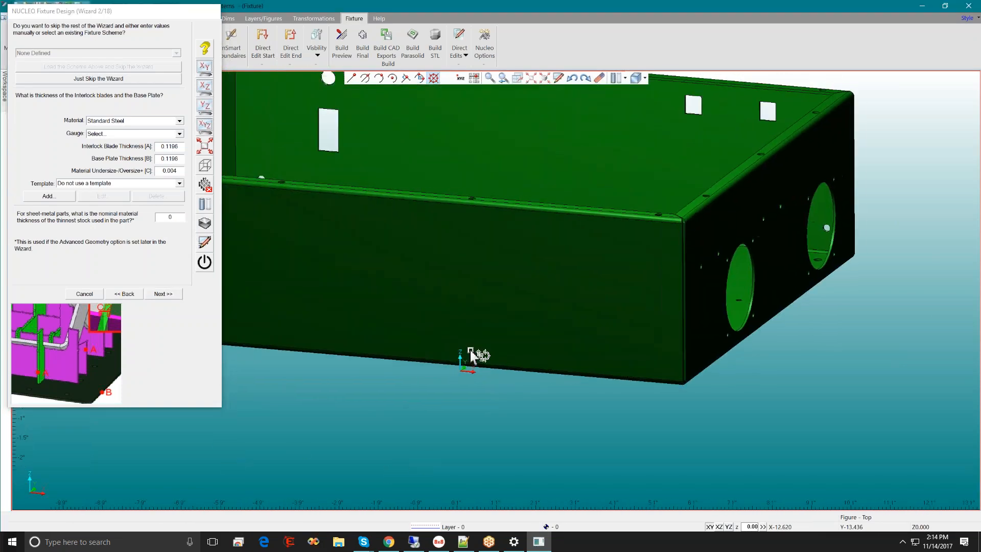
{"action": "scroll", "coordinate": [471, 354], "scroll_direction": "down", "scroll_amount": 2}
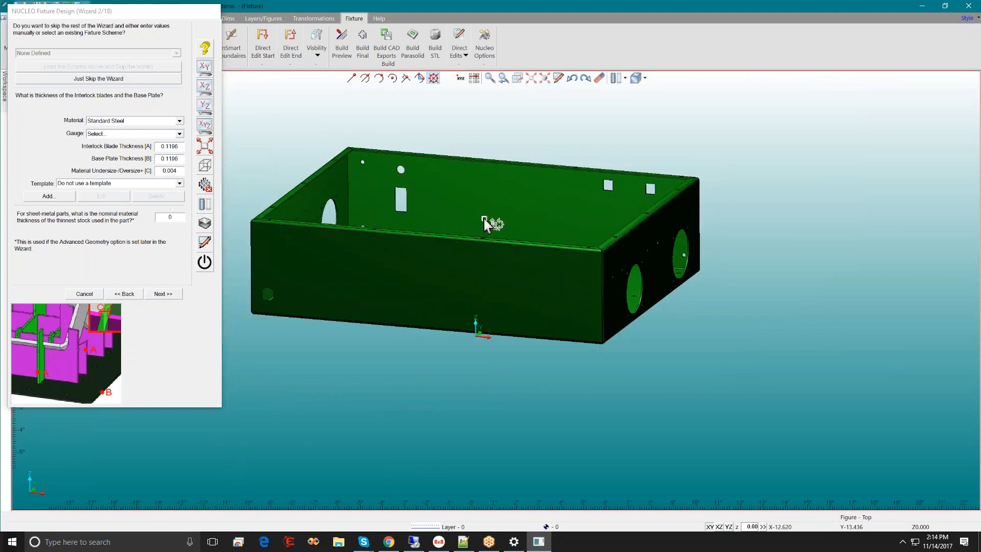
{"action": "middle_click_drag", "start_coordinate": [483, 237], "coordinate": [480, 263]}
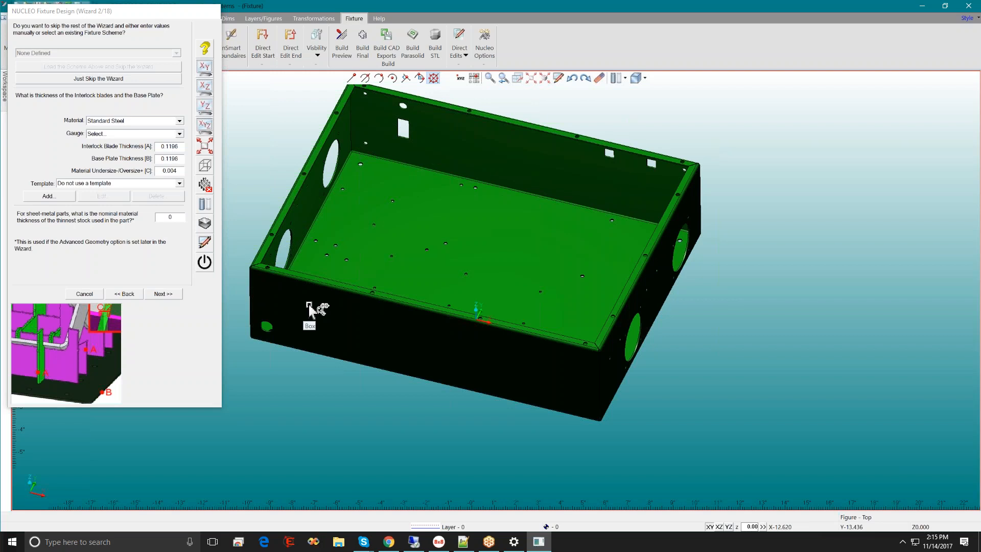
Step: Go through the blade offset page, entering 1 for the n-slot blades' Z offset, and continue to the base plate page
{"action": "left_click", "coordinate": [162, 294]}
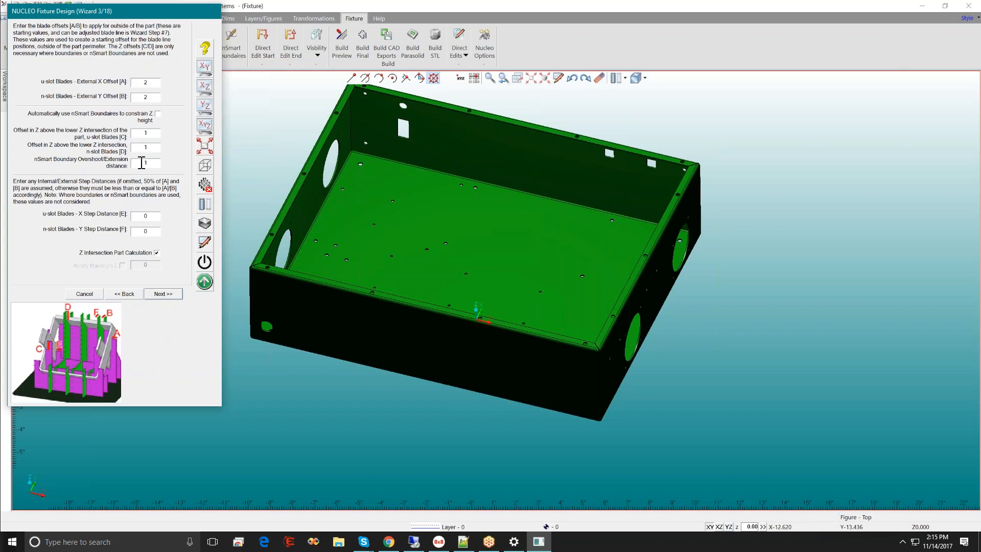
{"action": "double_click", "coordinate": [145, 133]}
{"action": "left_click", "coordinate": [146, 147]}
{"action": "type", "text": "1"}
{"action": "double_click", "coordinate": [145, 163]}
{"action": "left_click", "coordinate": [170, 296]}
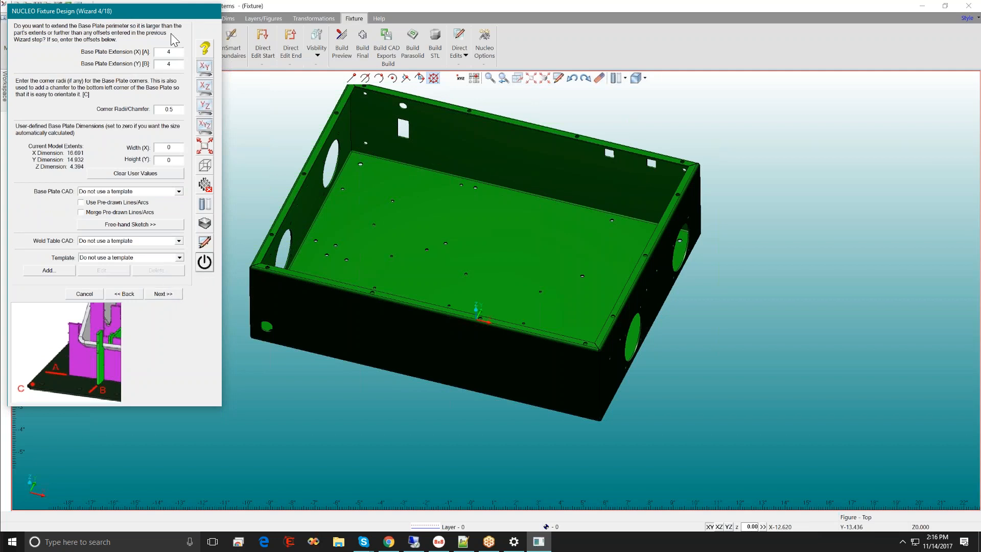
Step: Review the base plate extension, corner radius, user-defined dimensions, CAD template choices and new template settings without saving a template
{"action": "double_click", "coordinate": [170, 64]}
{"action": "double_click", "coordinate": [170, 110]}
{"action": "double_click", "coordinate": [159, 161]}
{"action": "left_click", "coordinate": [145, 193]}
{"action": "left_click", "coordinate": [145, 193]}
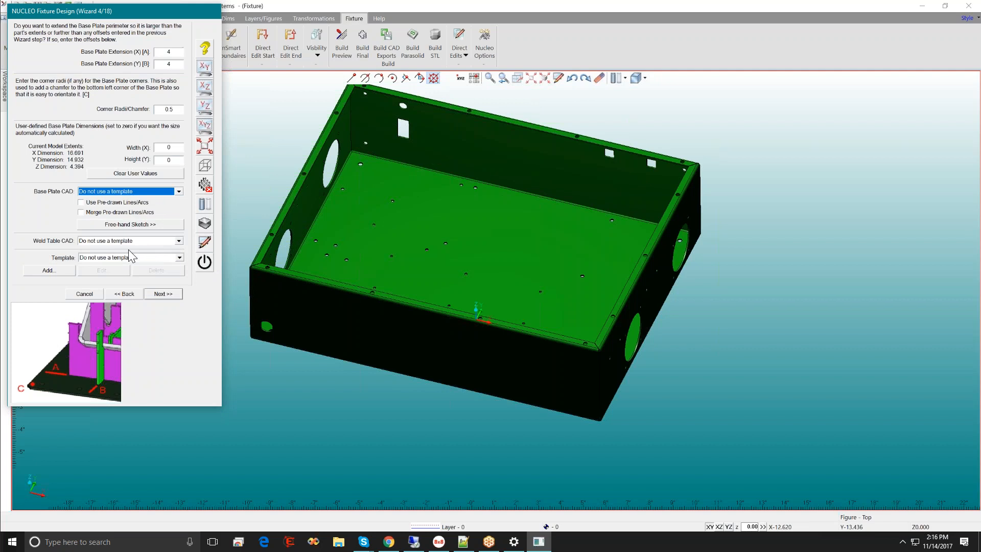
{"action": "left_click", "coordinate": [49, 270]}
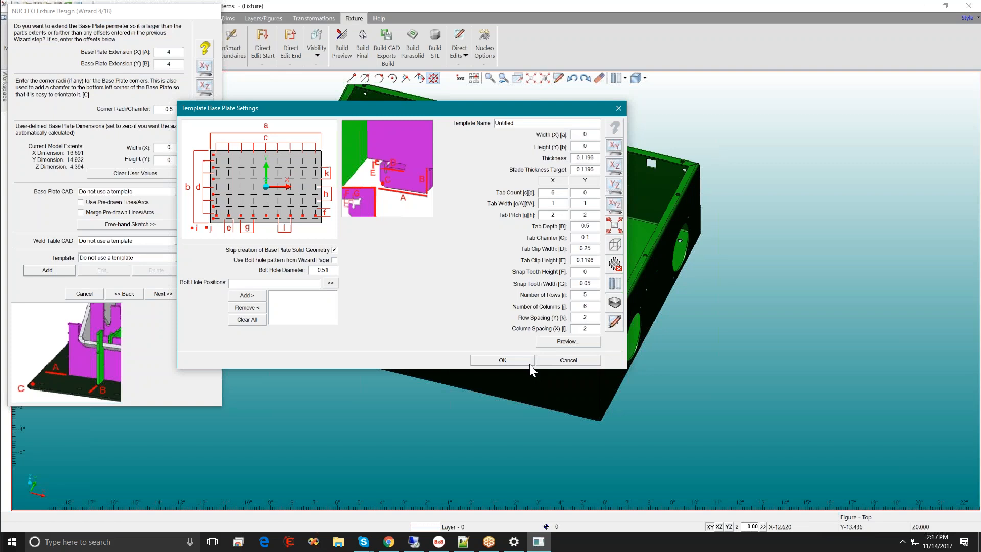
{"action": "left_click", "coordinate": [567, 360]}
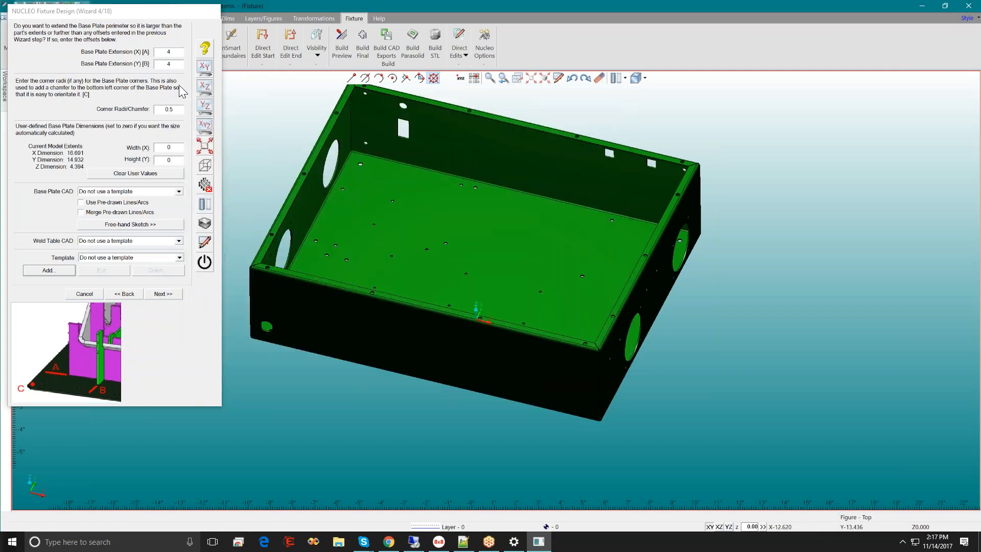
Step: Continue from the base plate settings to the bounding limit page and choose Envelope as the limit shape
{"action": "left_click", "coordinate": [164, 294]}
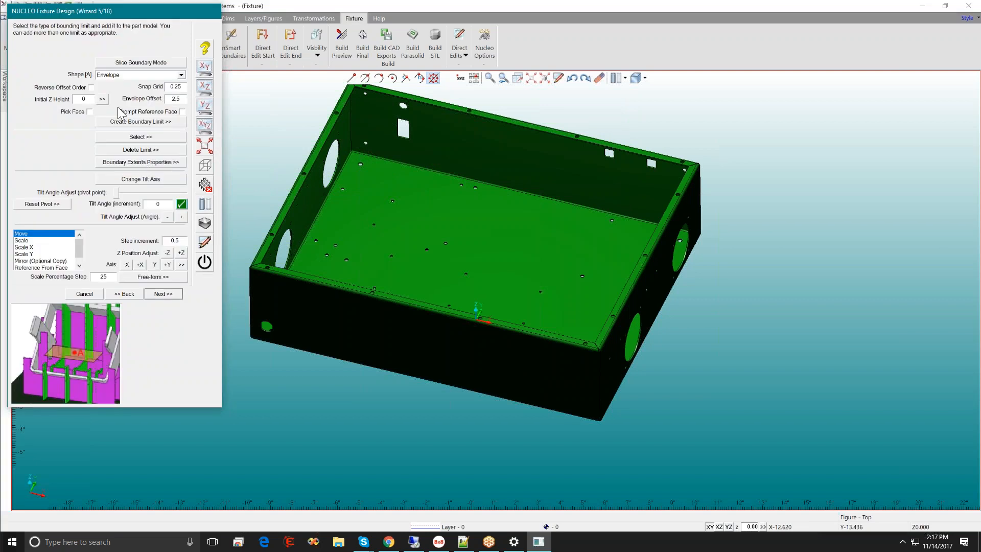
{"action": "left_click", "coordinate": [154, 76]}
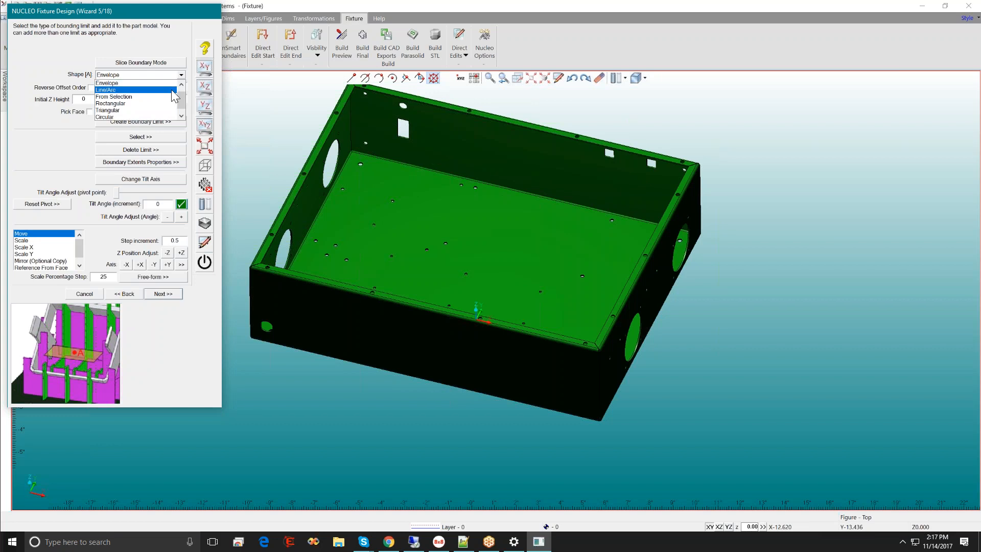
{"action": "left_click", "coordinate": [181, 84]}
{"action": "left_click", "coordinate": [157, 91]}
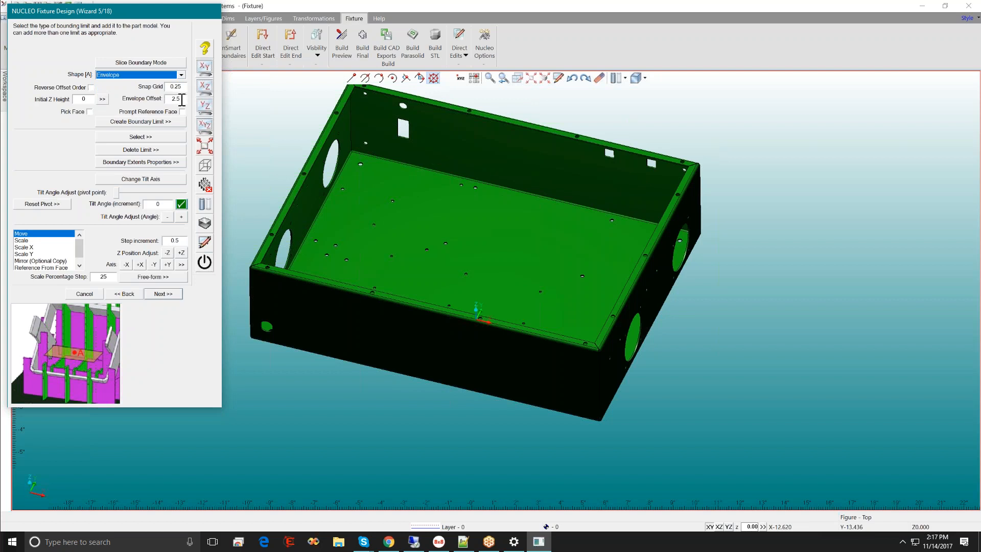
Step: Create an envelope boundary limit around the box body with an envelope offset of 2.5
{"action": "double_click", "coordinate": [182, 99]}
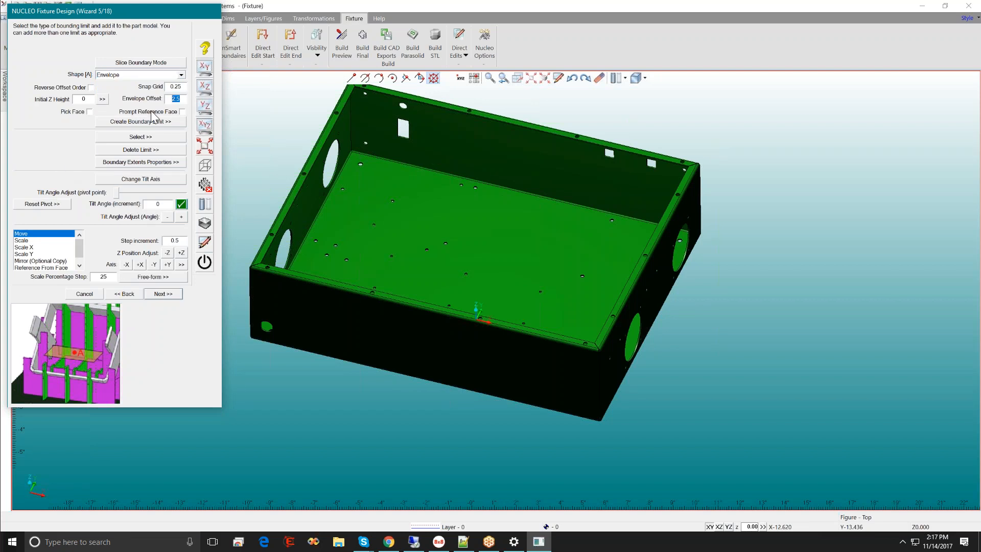
{"action": "left_click", "coordinate": [146, 121]}
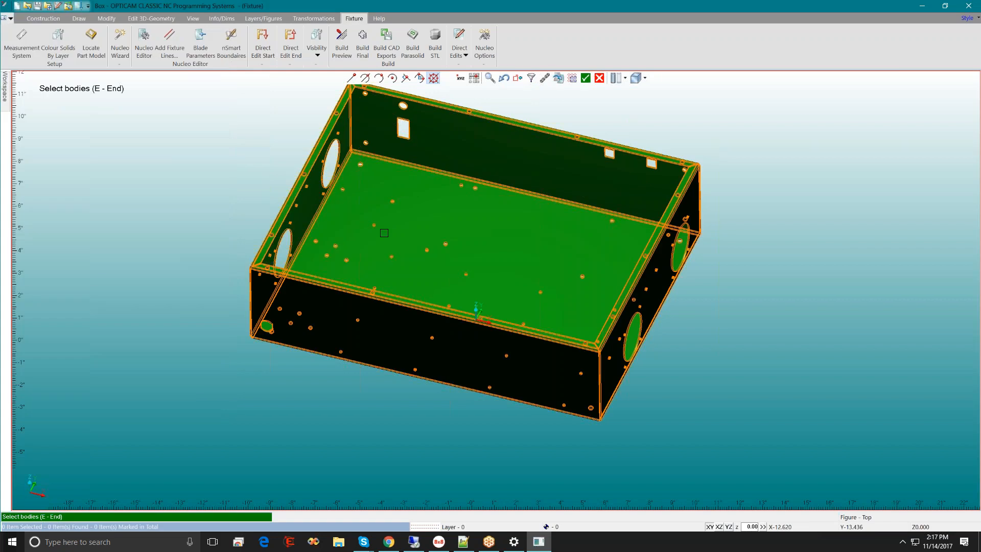
{"action": "left_click", "coordinate": [384, 233]}
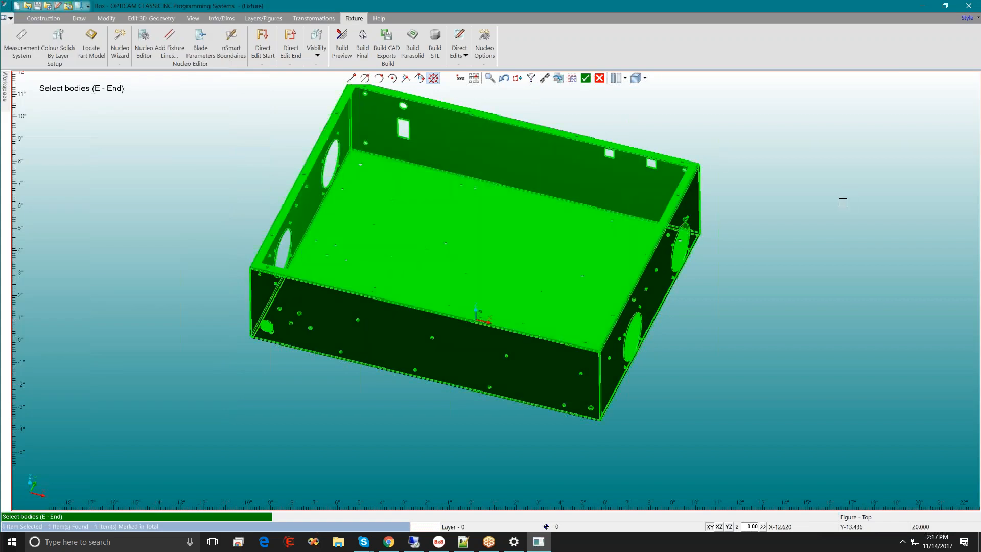
{"action": "left_click", "coordinate": [585, 77]}
{"action": "middle_click_drag", "start_coordinate": [515, 272], "coordinate": [536, 209]}
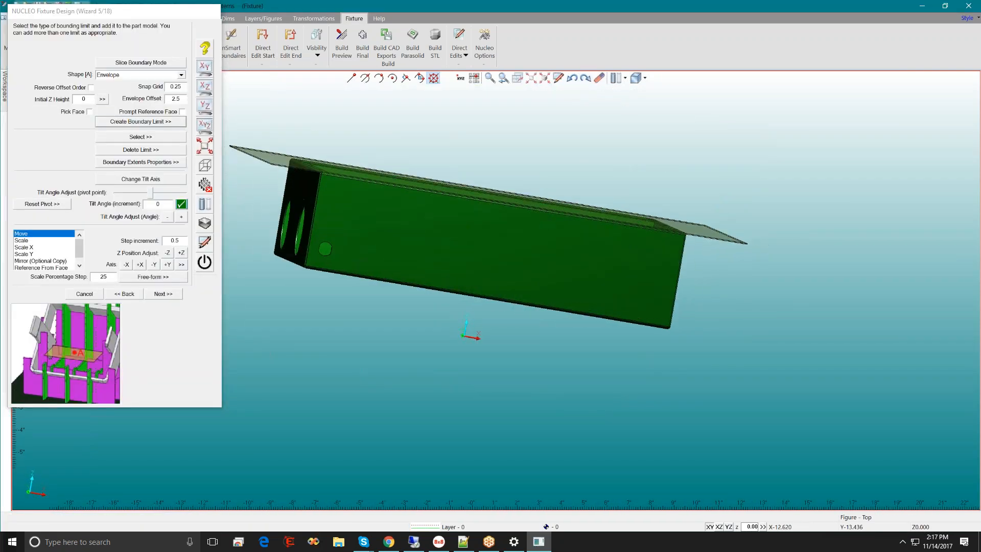
Step: Lower the envelope boundary limit by 1.5 in Z, using 0.5 increments, so it cuts through the box walls
{"action": "left_click", "coordinate": [167, 252]}
{"action": "left_click", "coordinate": [167, 252]}
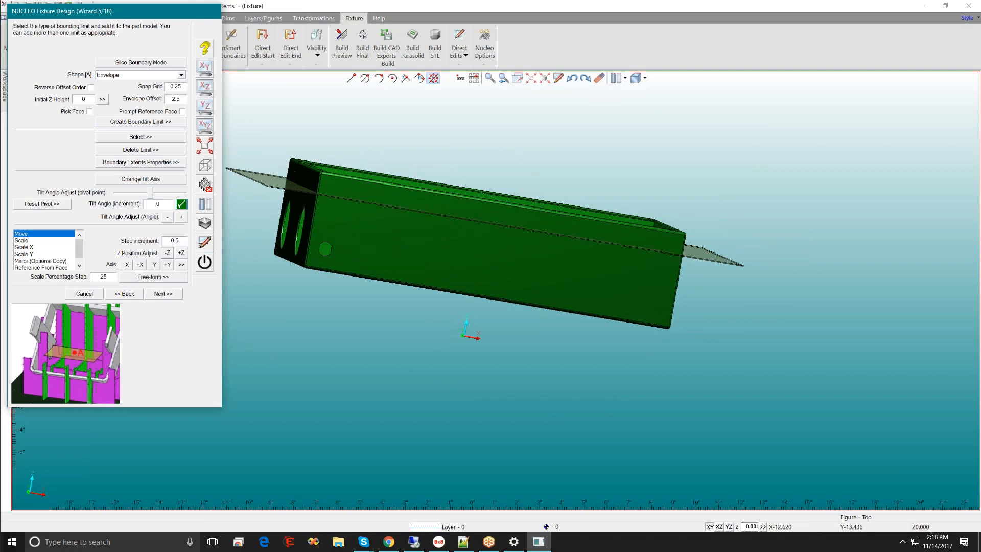
{"action": "double_click", "coordinate": [180, 240]}
{"action": "left_click", "coordinate": [168, 254]}
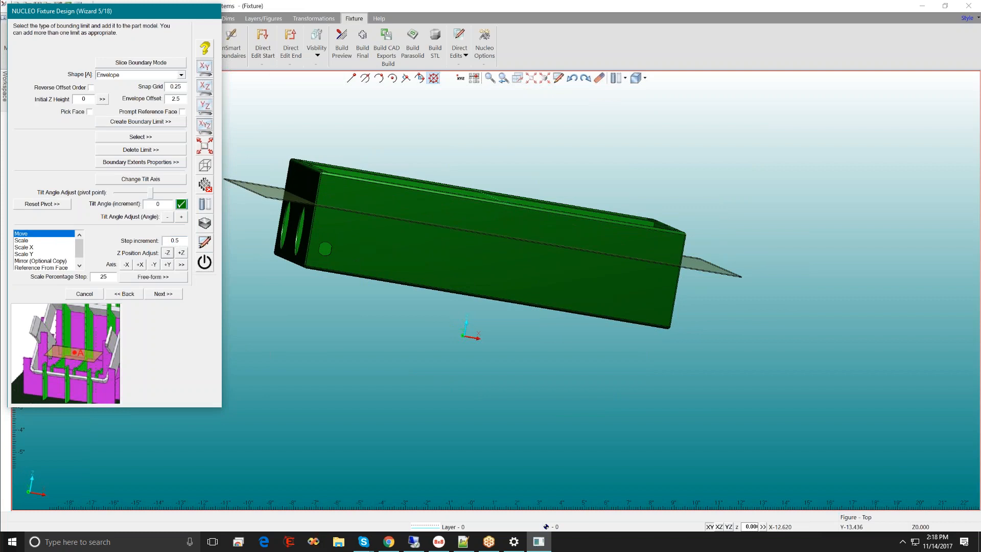
{"action": "middle_click_drag", "start_coordinate": [478, 211], "coordinate": [440, 204]}
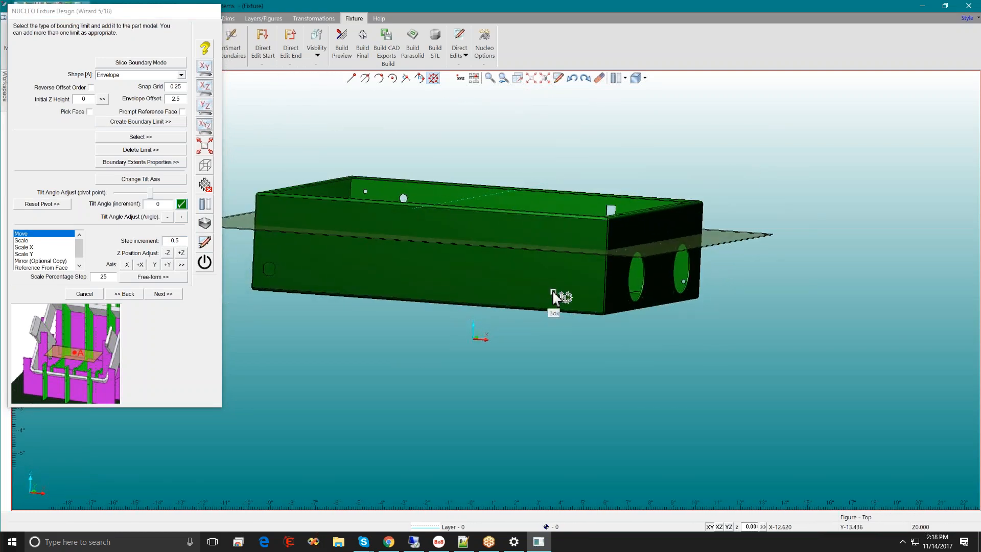
{"action": "middle_click_drag", "start_coordinate": [555, 260], "coordinate": [480, 276]}
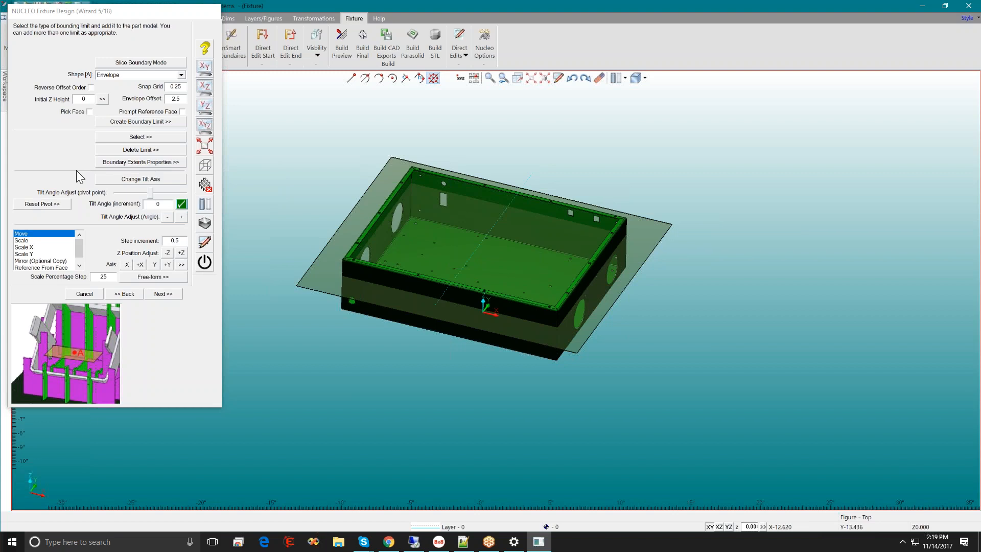
Step: Create a rectangular boundary limit beside the box and exclude it from the overall model extents
{"action": "left_click", "coordinate": [143, 74]}
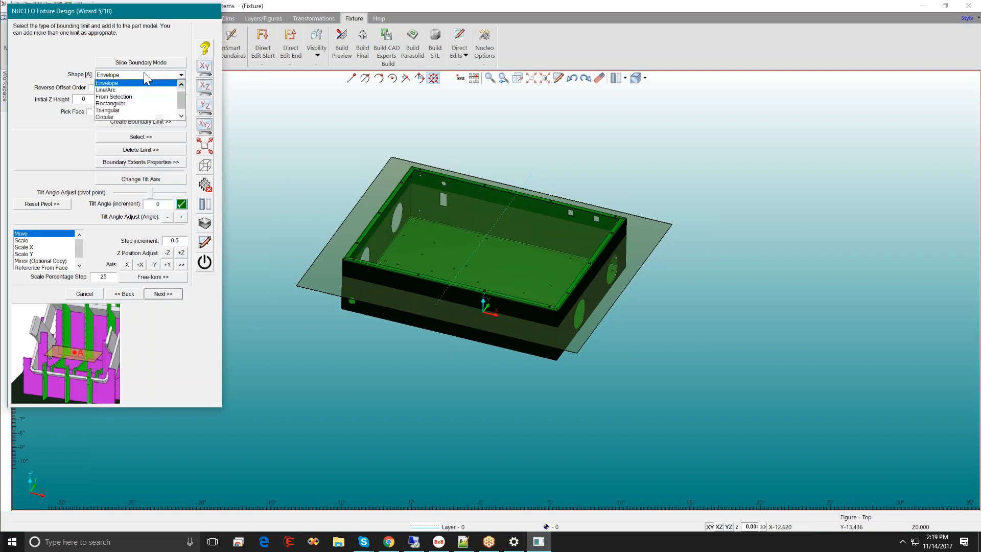
{"action": "left_click", "coordinate": [134, 104]}
{"action": "left_click", "coordinate": [148, 122]}
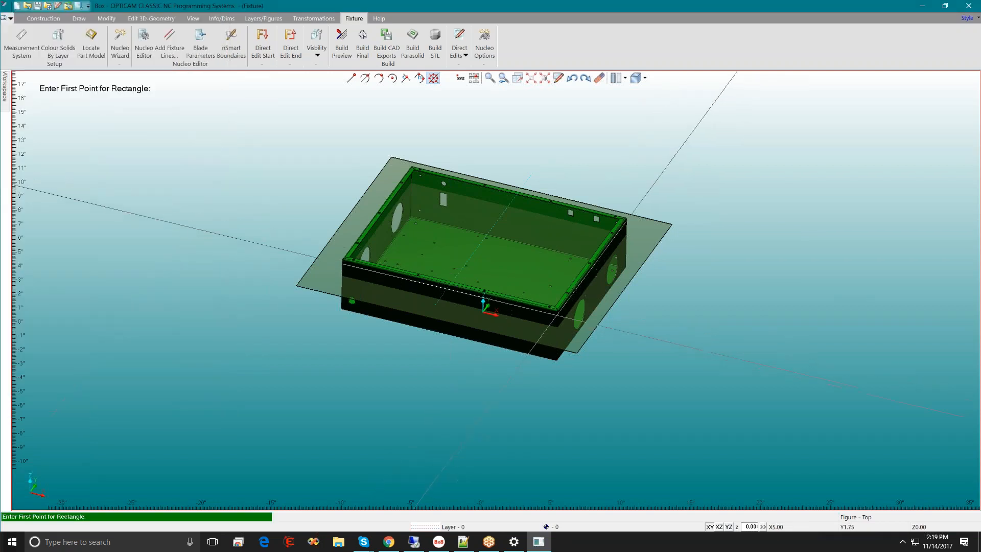
{"action": "left_click", "coordinate": [557, 310]}
{"action": "left_click", "coordinate": [781, 212]}
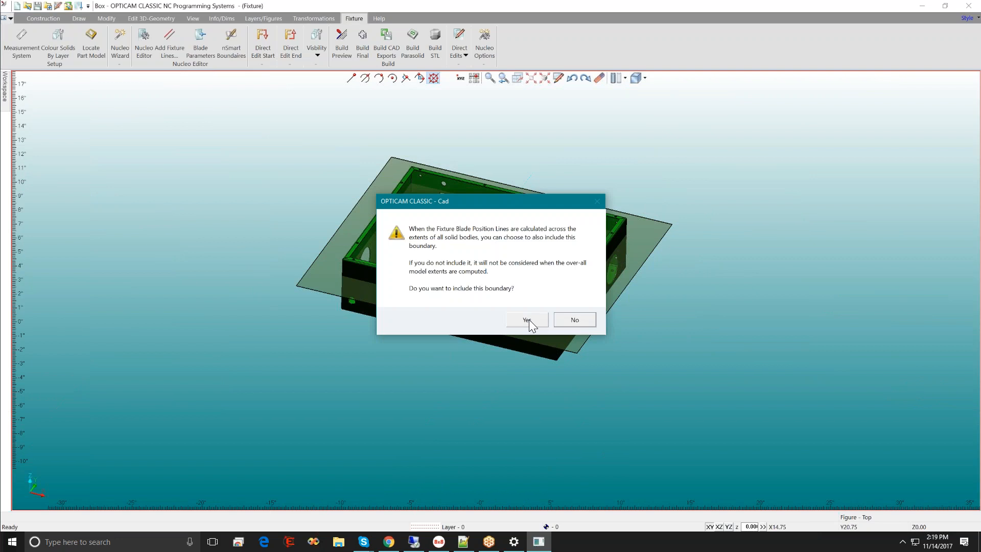
{"action": "left_click", "coordinate": [567, 319]}
{"action": "left_click_drag", "start_coordinate": [496, 350], "coordinate": [519, 263]}
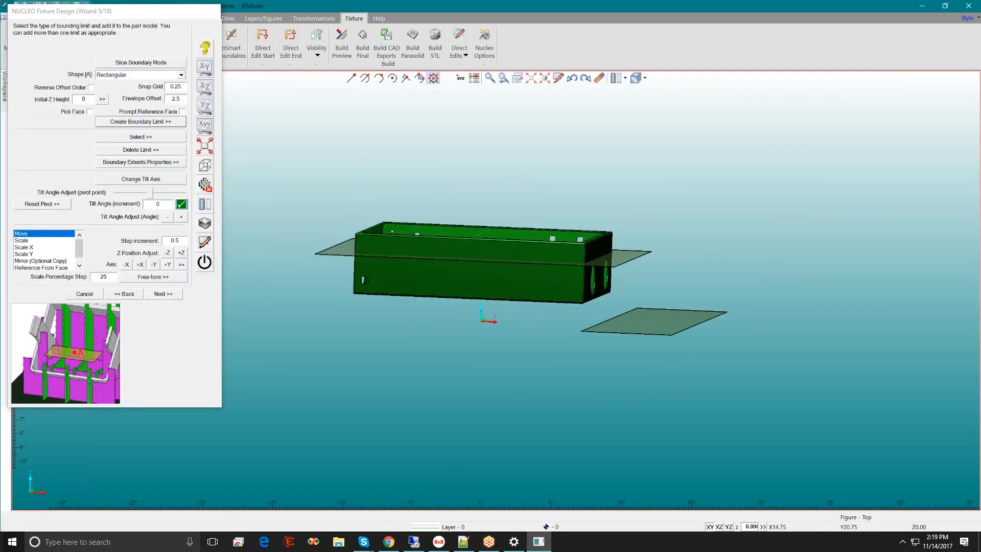
Step: Raise the rectangular boundary limit by 5 in Z, using 0.5 increments, and delete it
{"action": "left_click", "coordinate": [181, 252]}
{"action": "left_click", "coordinate": [181, 252]}
{"action": "left_click", "coordinate": [181, 252]}
{"action": "left_click", "coordinate": [181, 252]}
{"action": "left_click", "coordinate": [181, 253]}
{"action": "left_click", "coordinate": [181, 253]}
{"action": "left_click", "coordinate": [181, 253]}
{"action": "left_click", "coordinate": [181, 252]}
{"action": "left_click", "coordinate": [181, 252]}
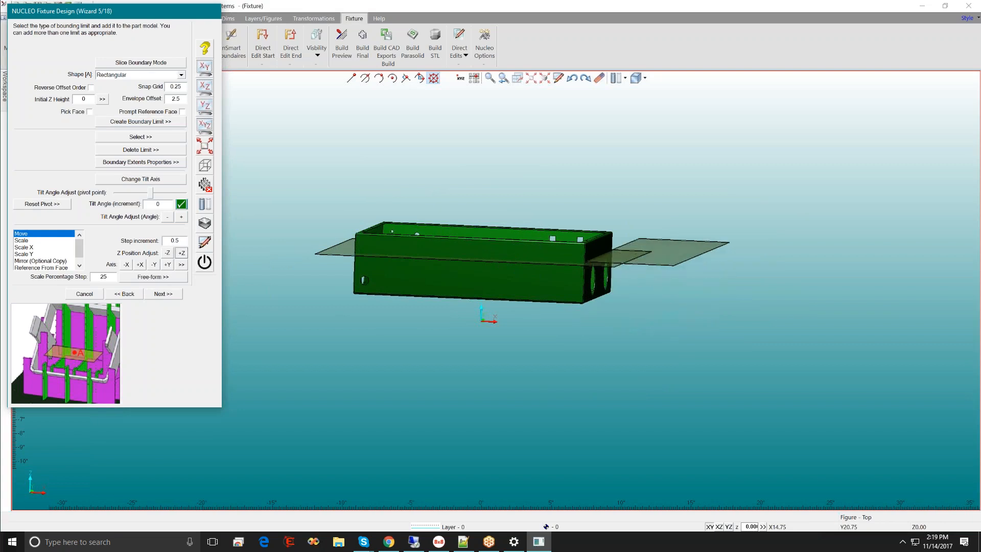
{"action": "left_click", "coordinate": [181, 252]}
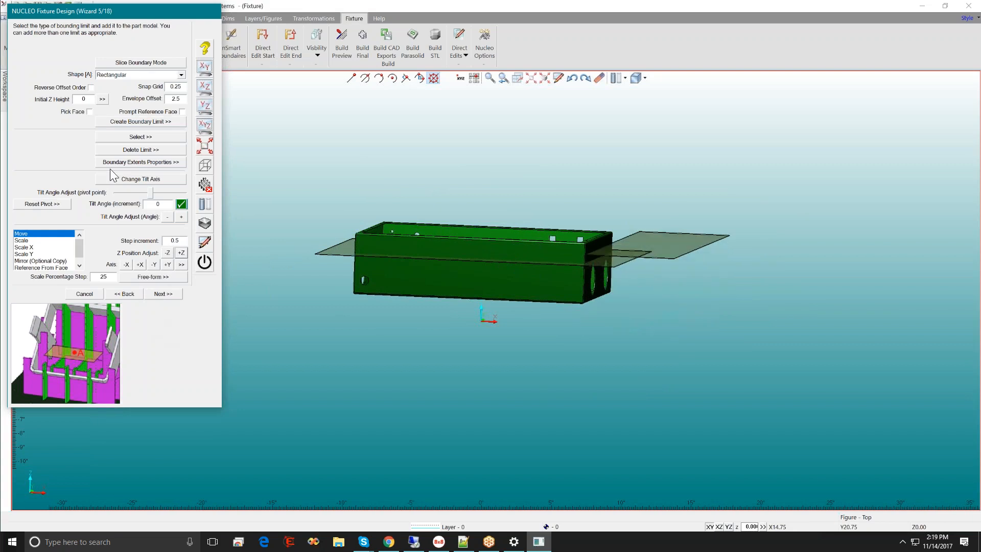
{"action": "left_click", "coordinate": [128, 153]}
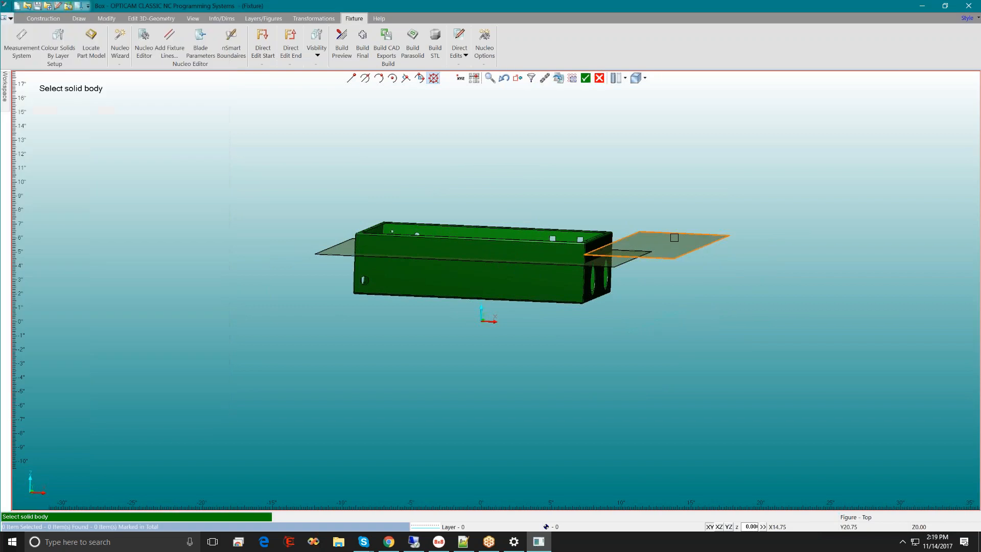
{"action": "left_click", "coordinate": [674, 242]}
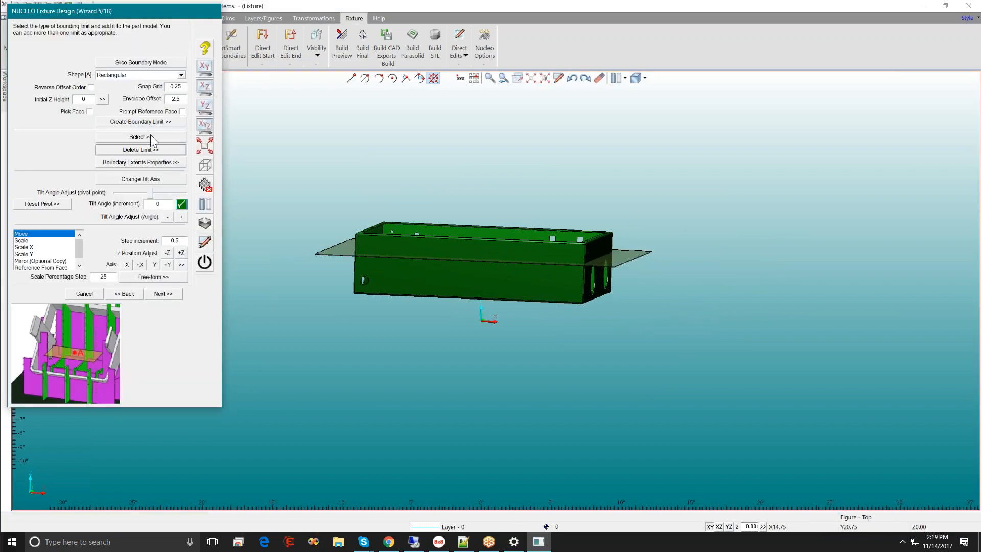
Step: View the part in the XY plane and continue past the multi-part page to the blade pitch page without creating a grid array
{"action": "left_click", "coordinate": [205, 67]}
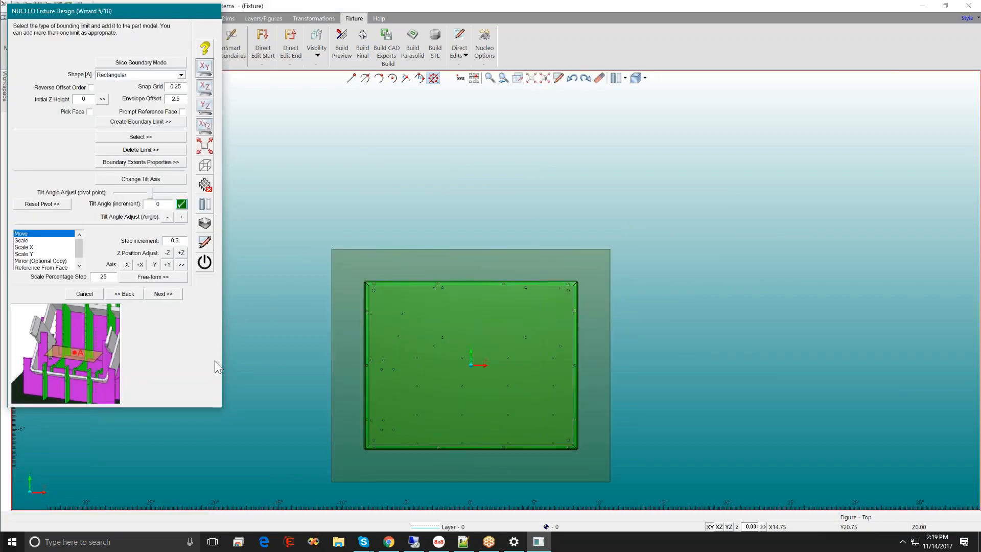
{"action": "scroll", "coordinate": [402, 397], "scroll_direction": "down", "scroll_amount": 1}
{"action": "scroll", "coordinate": [386, 413], "scroll_direction": "up", "scroll_amount": 1}
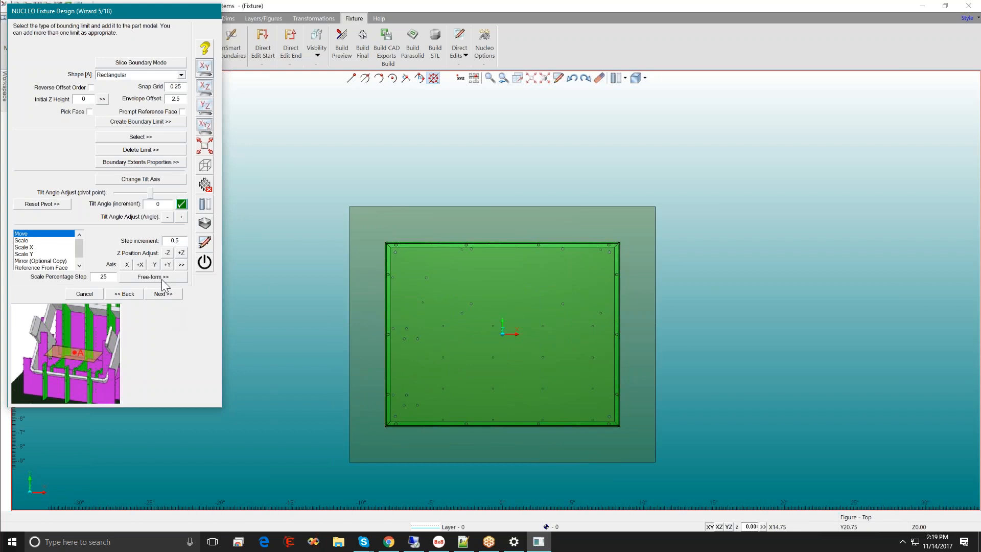
{"action": "left_click", "coordinate": [161, 293]}
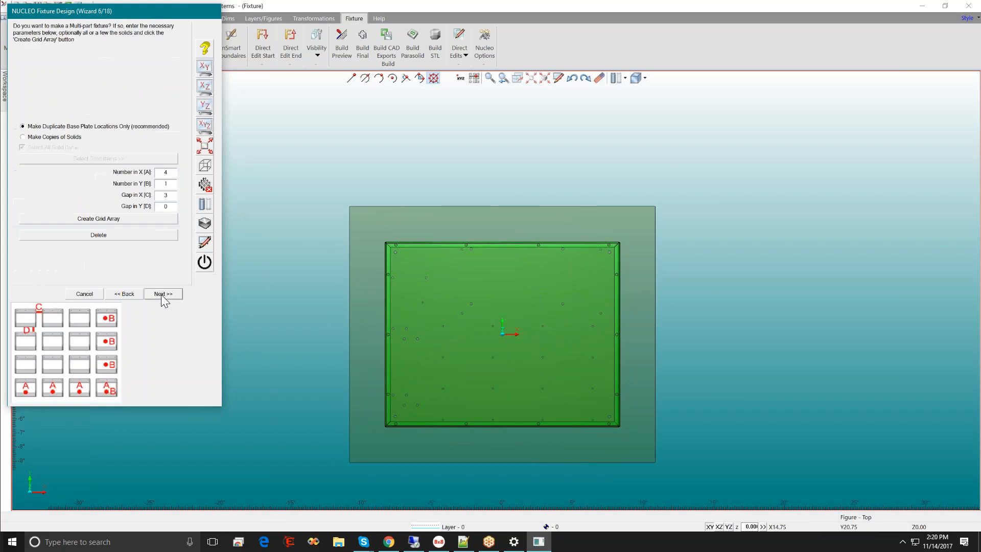
{"action": "scroll", "coordinate": [534, 401], "scroll_direction": "down", "scroll_amount": 3}
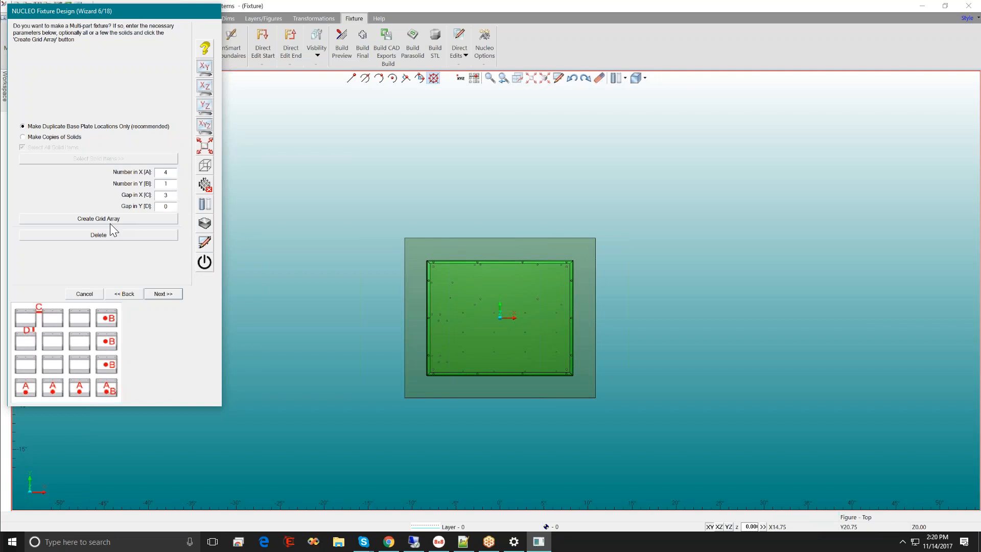
{"action": "left_click", "coordinate": [163, 294]}
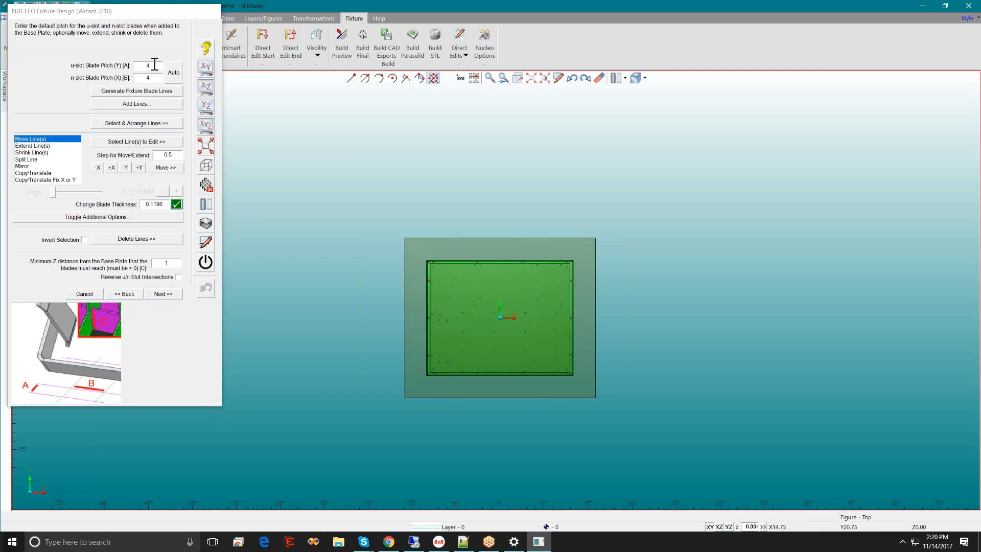
Step: Generate fixture blade lines with u-slot and n-slot pitches of 4, replacing the automatic-pitch lines, and check them with the boundary limit hidden
{"action": "left_click", "coordinate": [172, 73]}
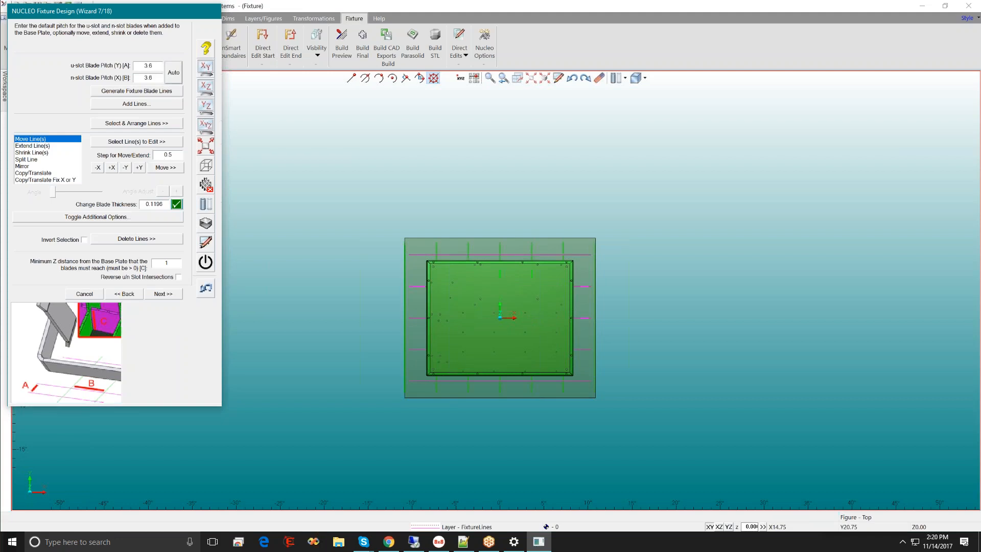
{"action": "double_click", "coordinate": [149, 65]}
{"action": "type", "text": "4"}
{"action": "key", "text": "Tab"}
{"action": "left_click", "coordinate": [152, 92]}
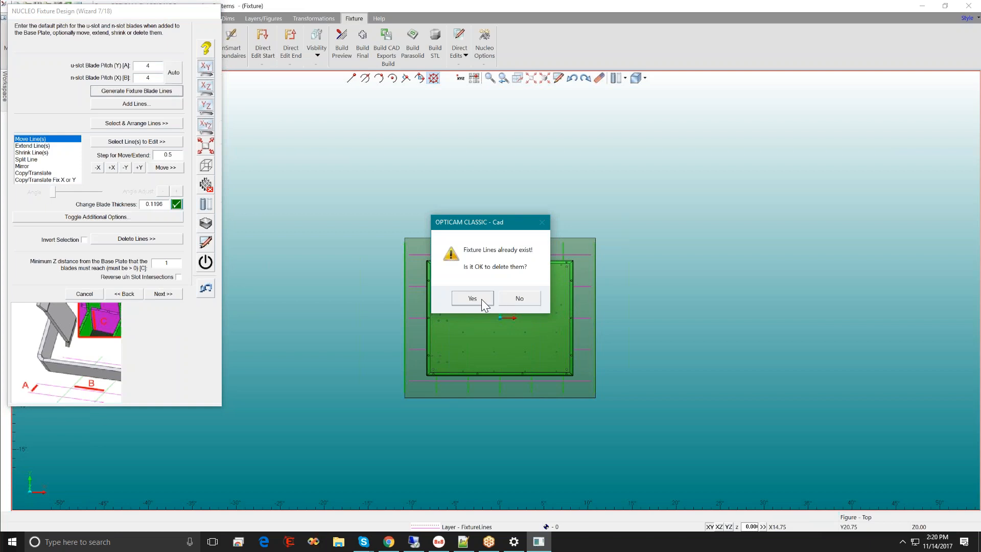
{"action": "left_click", "coordinate": [473, 299]}
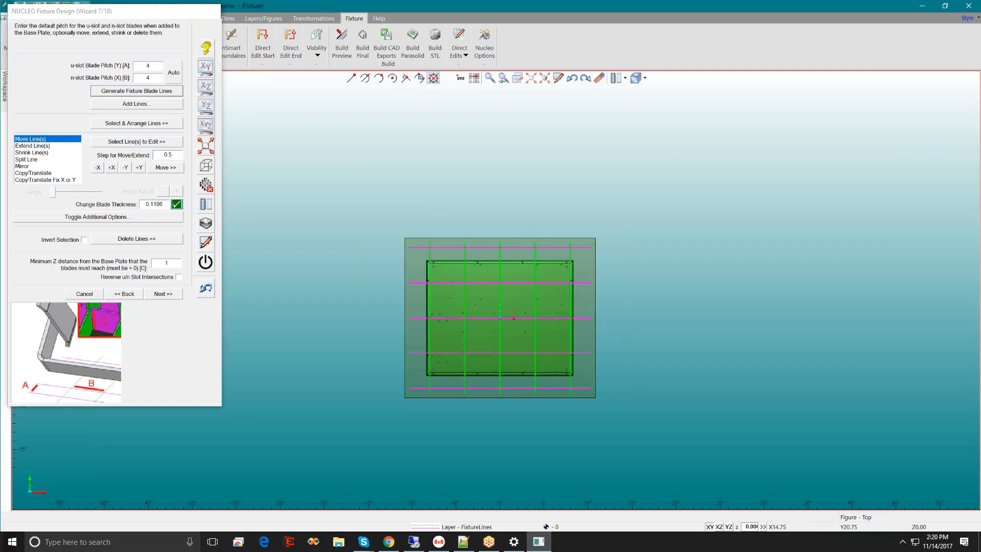
{"action": "left_click", "coordinate": [205, 224]}
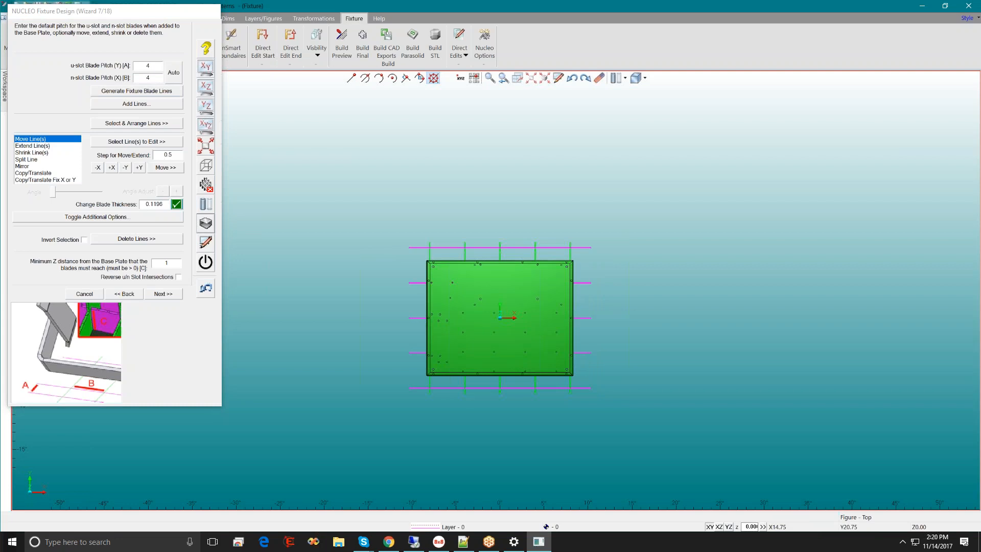
{"action": "left_click", "coordinate": [206, 224]}
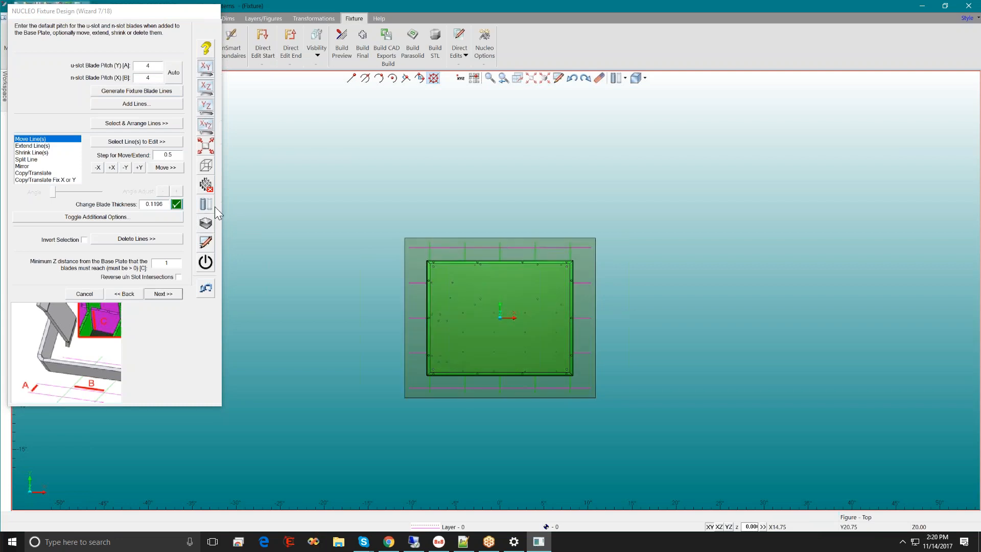
Step: Move the leftmost vertical blade line by 1 in the negative X direction, using 0.5 steps, outside the box wall
{"action": "scroll", "coordinate": [440, 306], "scroll_direction": "up", "scroll_amount": 2}
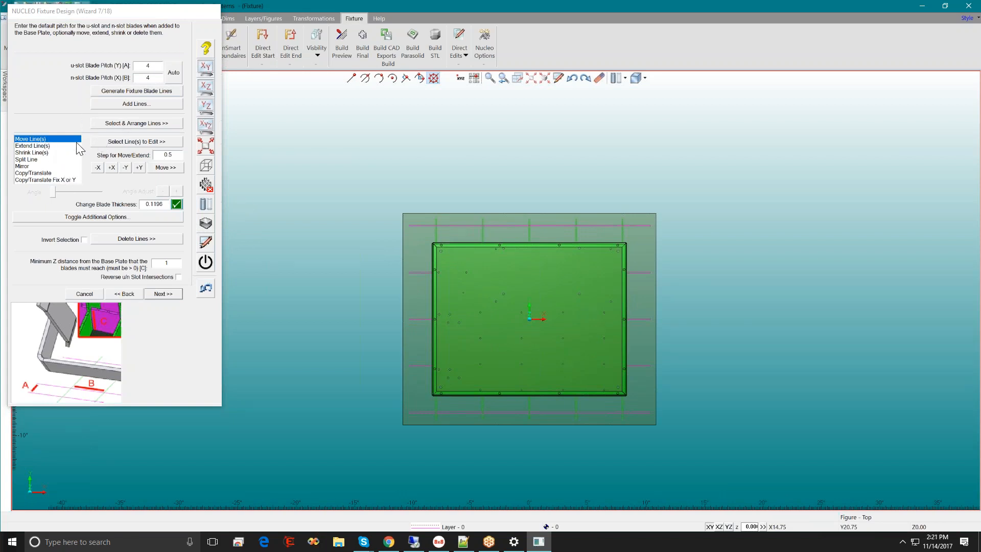
{"action": "left_click", "coordinate": [111, 147]}
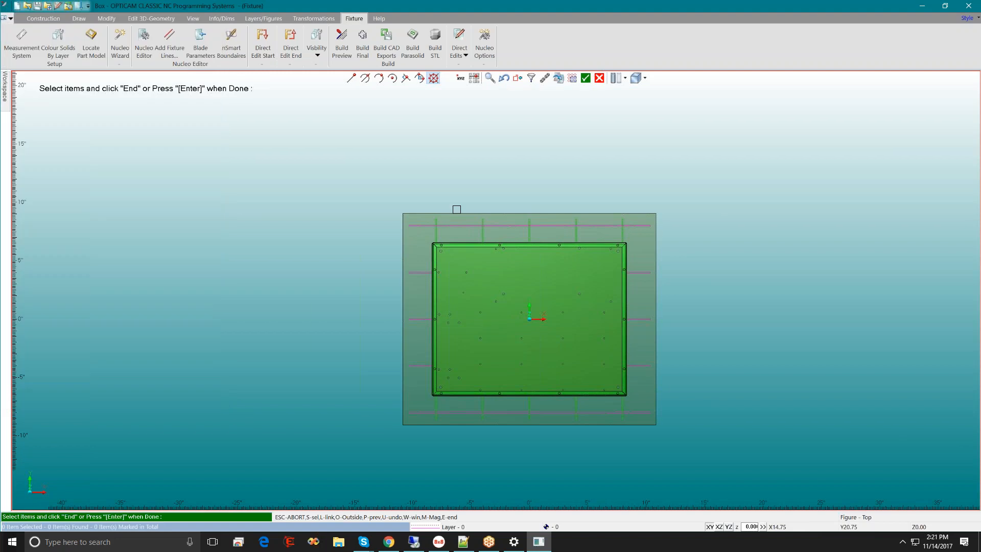
{"action": "left_click", "coordinate": [435, 236]}
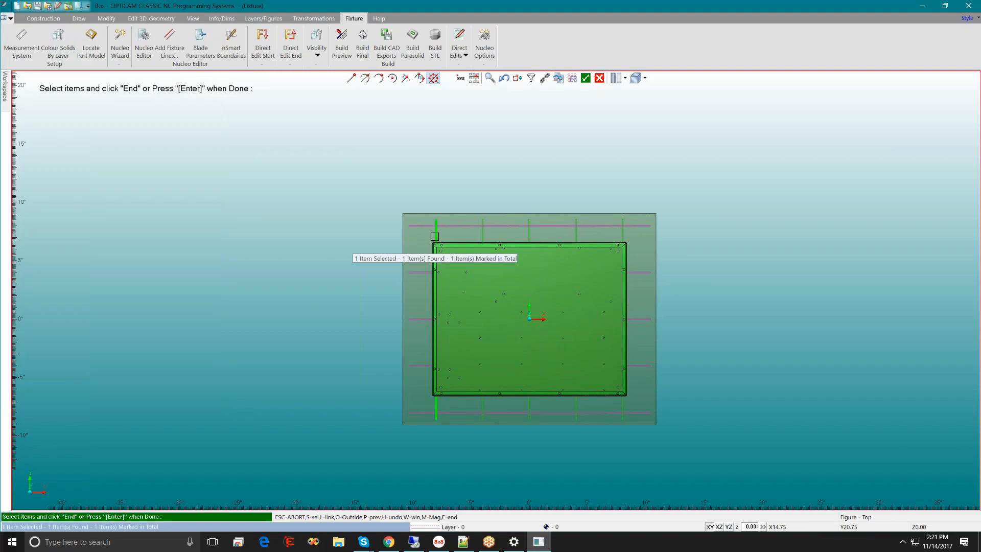
{"action": "key", "text": "Return"}
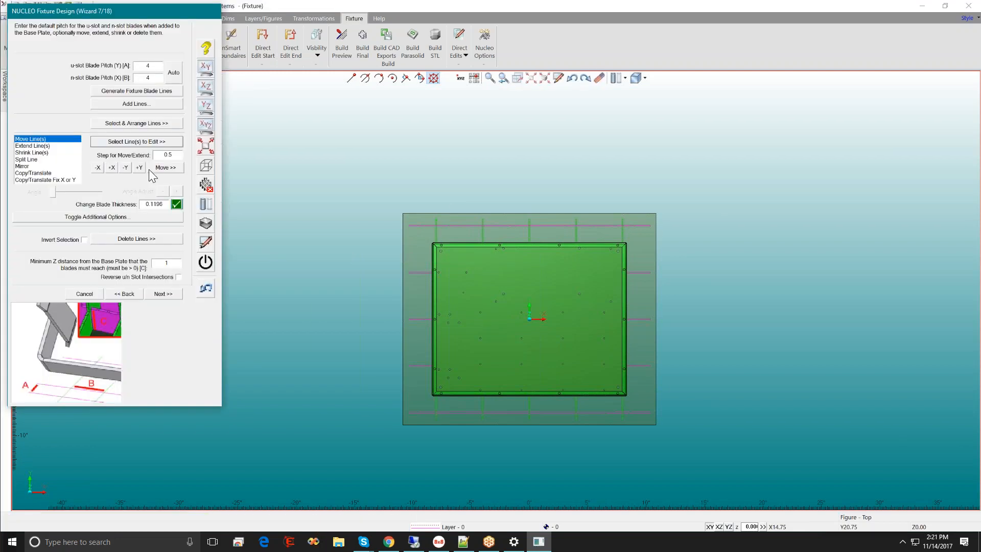
{"action": "left_click", "coordinate": [98, 168]}
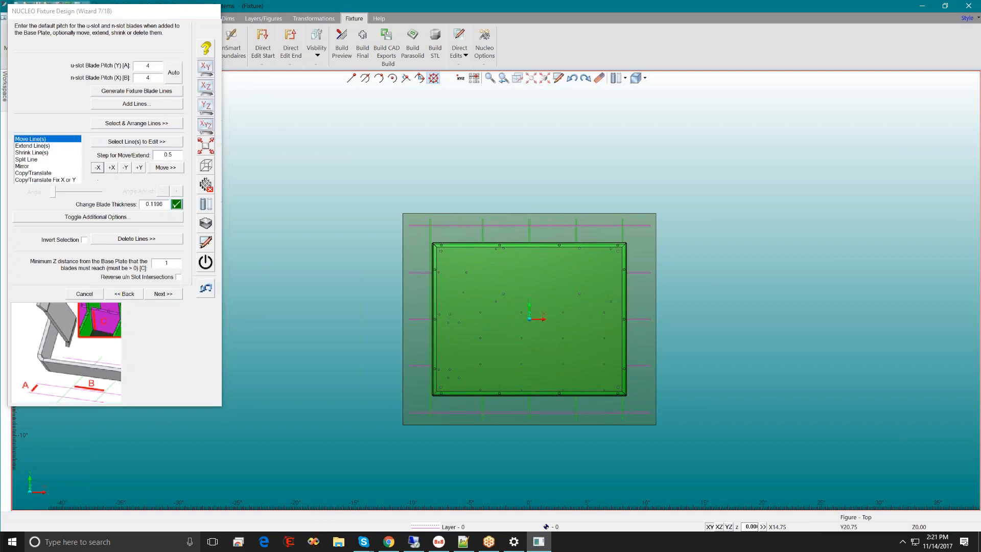
Step: Move the rightmost vertical blade line by 1 in the positive X direction, using 0.5 steps, outside the box wall
{"action": "left_click", "coordinate": [134, 142]}
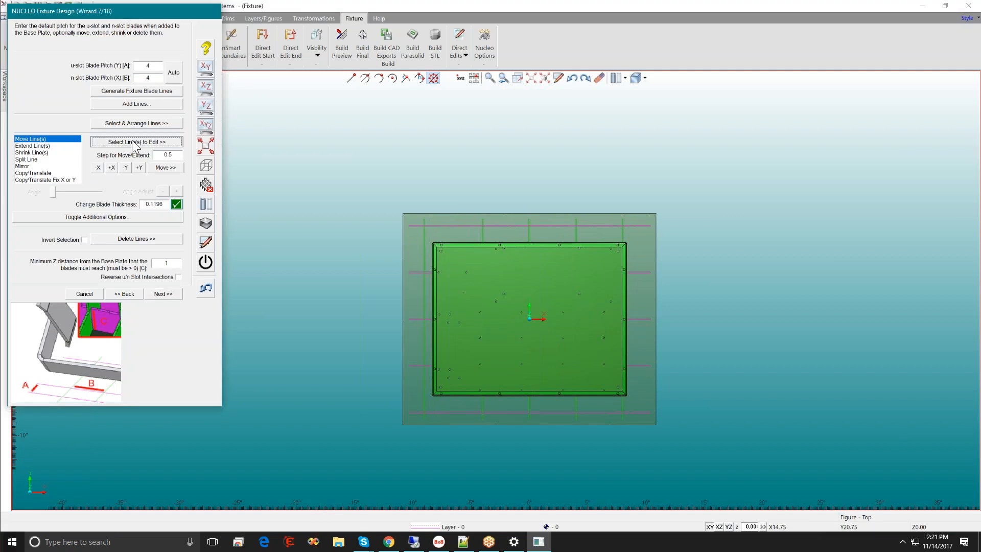
{"action": "left_click", "coordinate": [623, 230]}
{"action": "key", "text": "Return"}
{"action": "left_click", "coordinate": [110, 168]}
{"action": "left_click", "coordinate": [111, 167]}
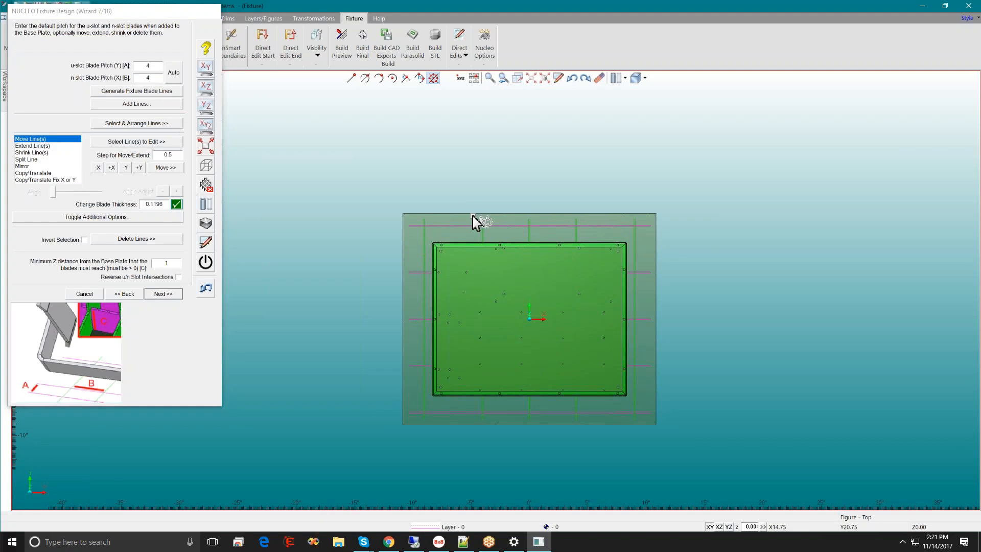
Step: Shrink the four outer blade lines with a step of 2, trimming the horizontal ones twice at both X ends and the vertical ones in Y
{"action": "left_click", "coordinate": [34, 152]}
{"action": "left_click", "coordinate": [124, 142]}
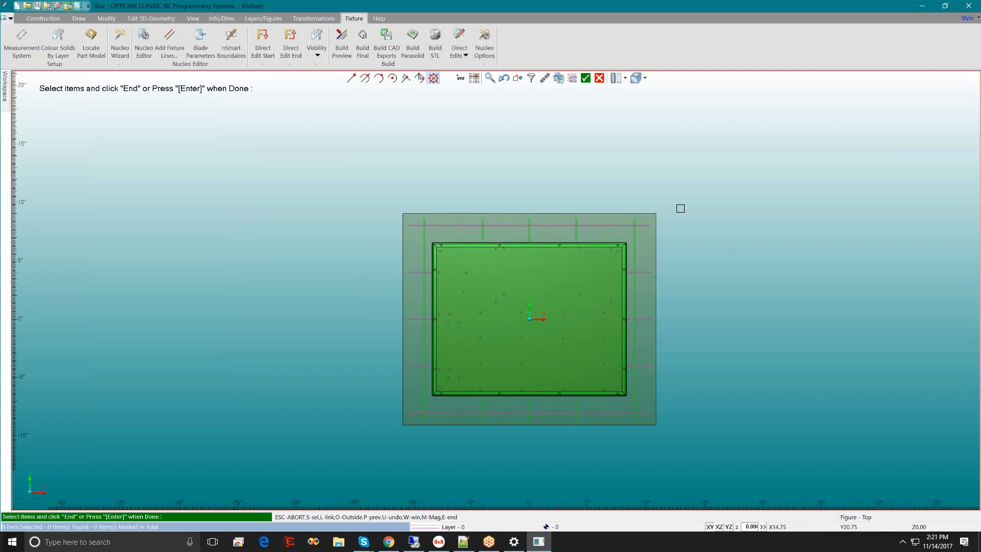
{"action": "left_click_drag", "start_coordinate": [657, 217], "coordinate": [630, 233]}
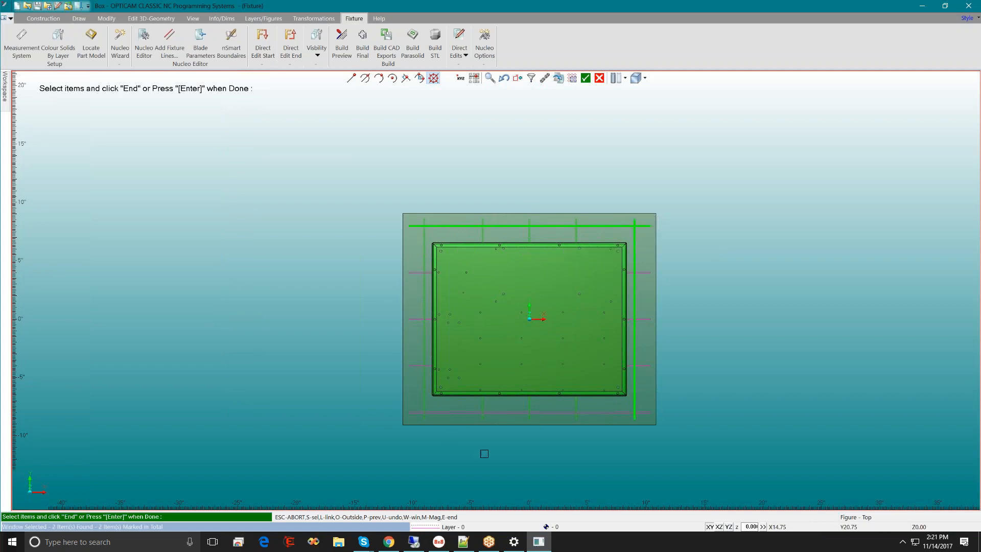
{"action": "left_click_drag", "start_coordinate": [438, 405], "coordinate": [416, 419]}
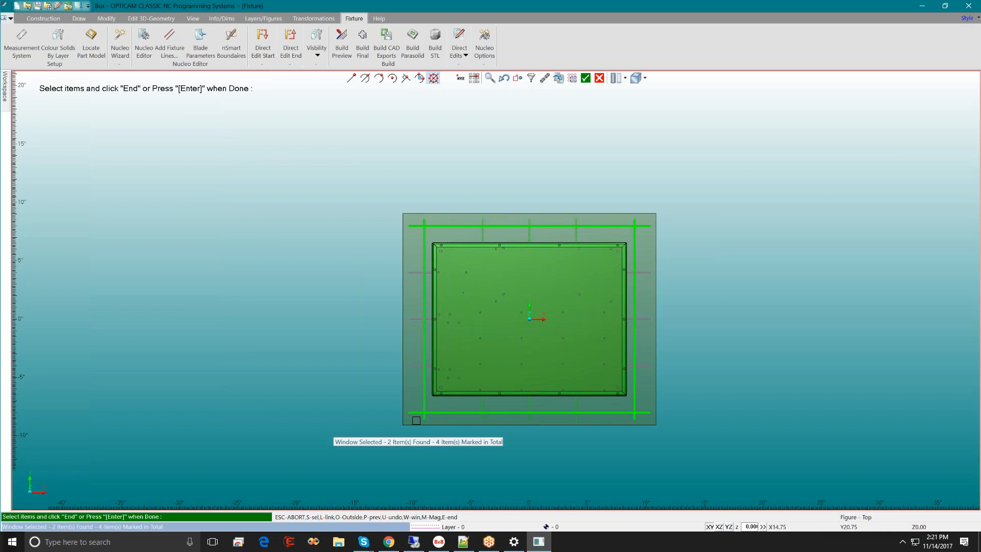
{"action": "key", "text": "Return"}
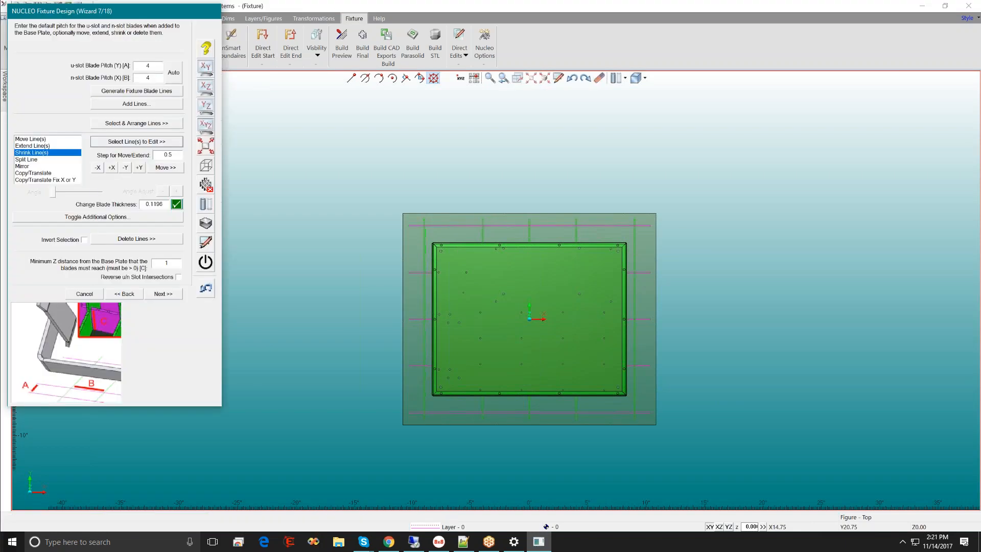
{"action": "double_click", "coordinate": [168, 155]}
{"action": "type", "text": "2"}
{"action": "left_click", "coordinate": [98, 168]}
{"action": "left_click", "coordinate": [111, 169]}
{"action": "left_click", "coordinate": [125, 167]}
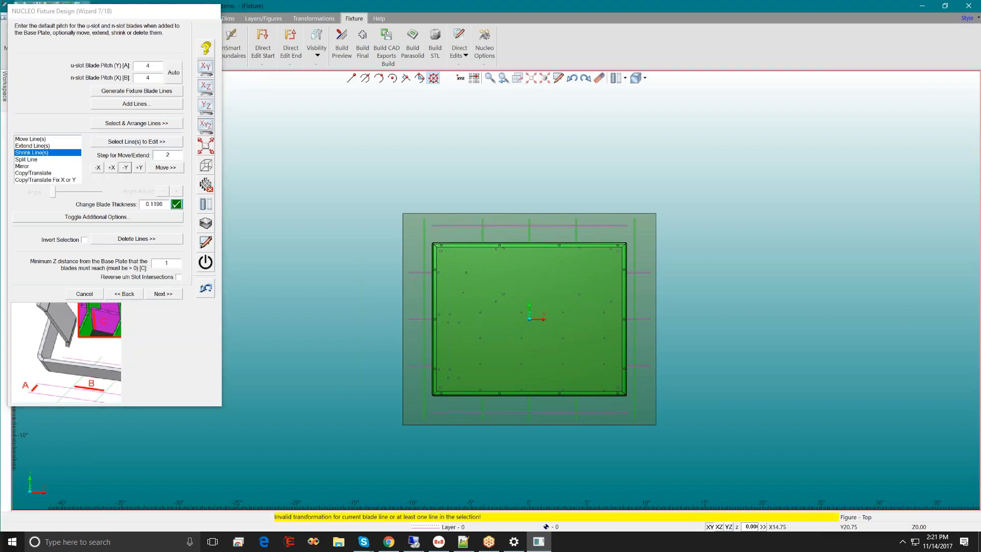
{"action": "left_click", "coordinate": [139, 168]}
{"action": "left_click", "coordinate": [97, 167]}
{"action": "left_click", "coordinate": [111, 167]}
Step: Shrink the outer vertical blade lines further in Y with a step of 1
{"action": "left_click", "coordinate": [176, 157]}
{"action": "double_click", "coordinate": [175, 157]}
{"action": "type", "text": "1"}
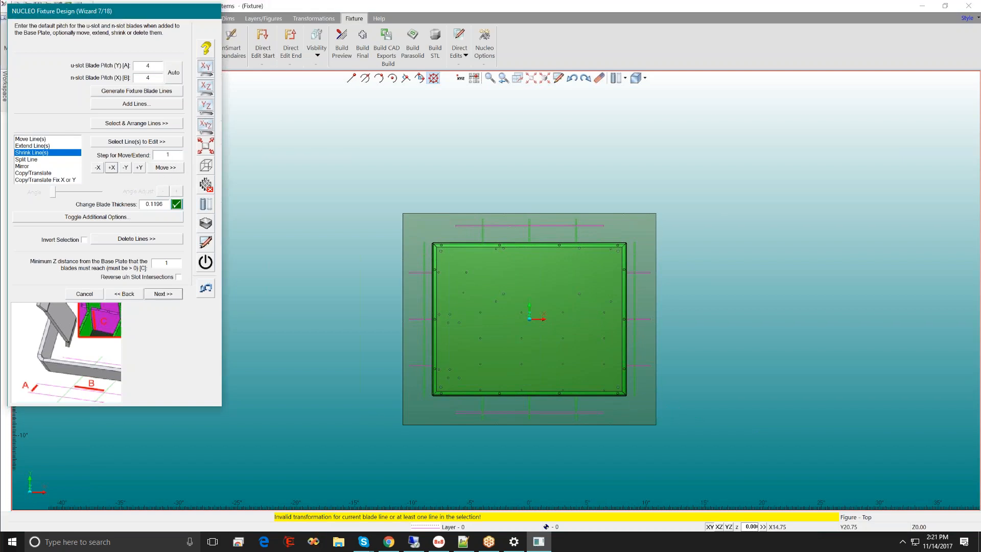
{"action": "left_click", "coordinate": [127, 170]}
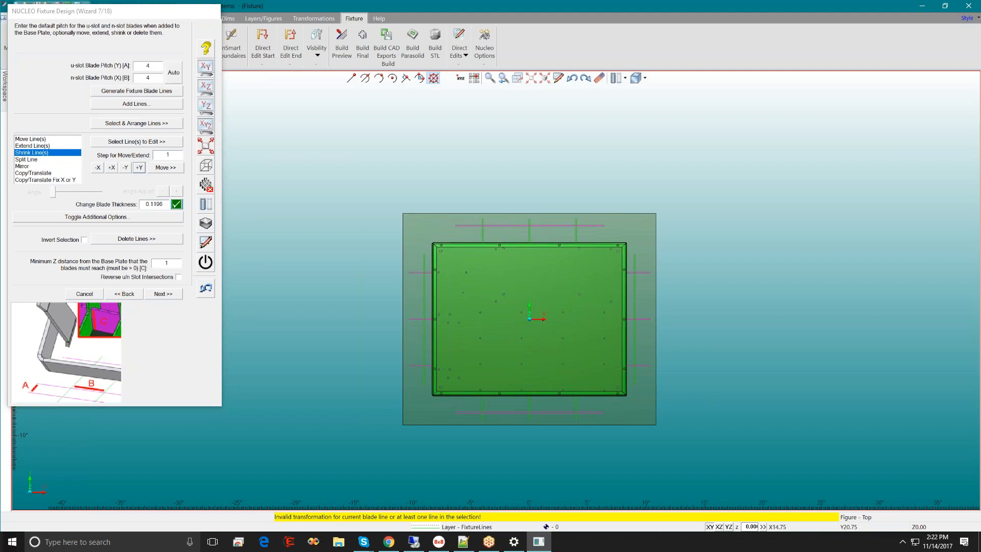
Step: Arrange the middle and lower inner horizontal blade lines to run through small holes in the box floor above and below the origin
{"action": "left_click", "coordinate": [143, 125]}
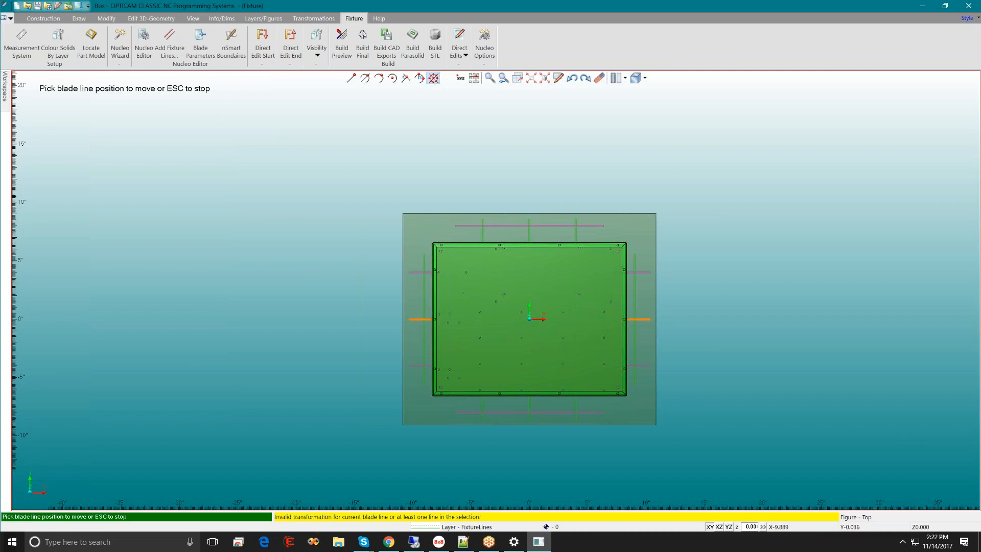
{"action": "left_click", "coordinate": [413, 319]}
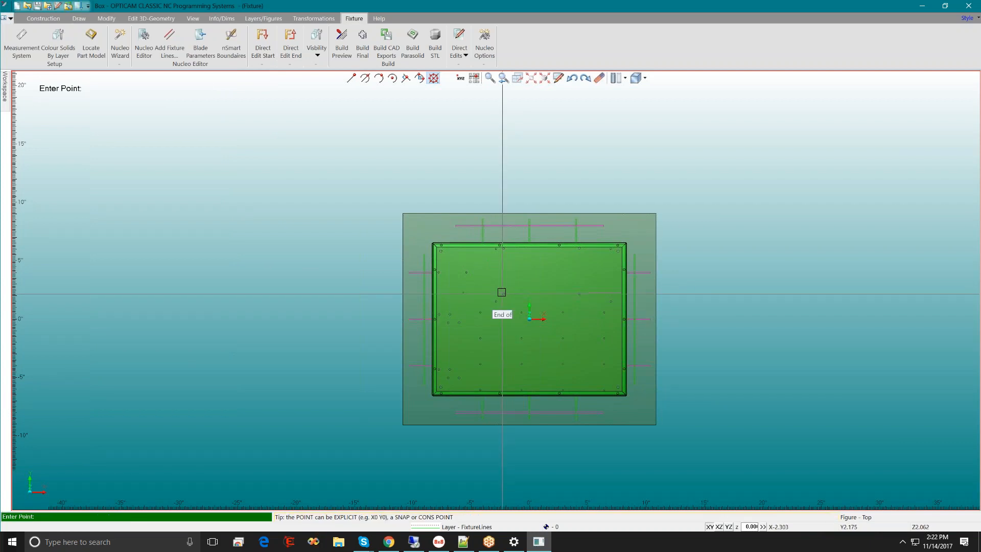
{"action": "left_click", "coordinate": [502, 292]}
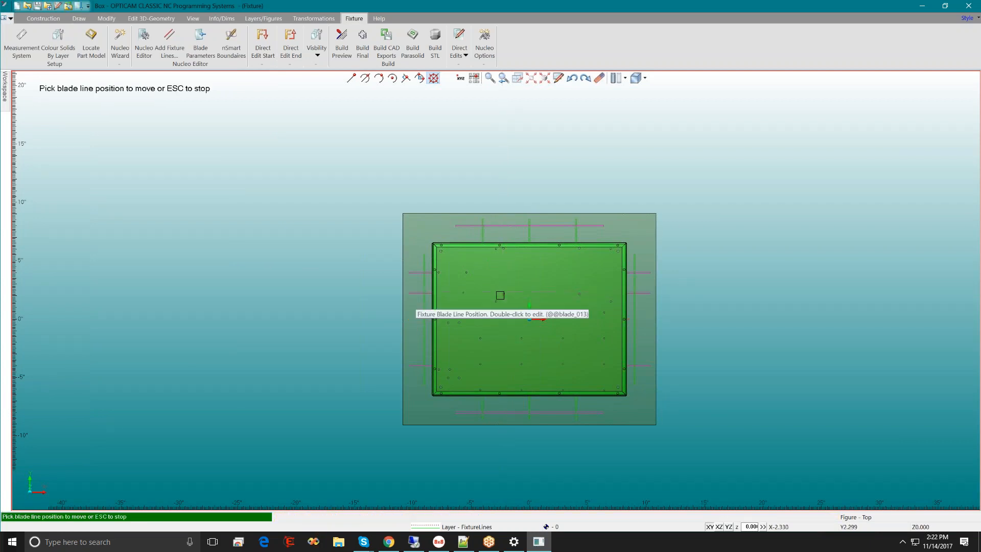
{"action": "left_click", "coordinate": [423, 364]}
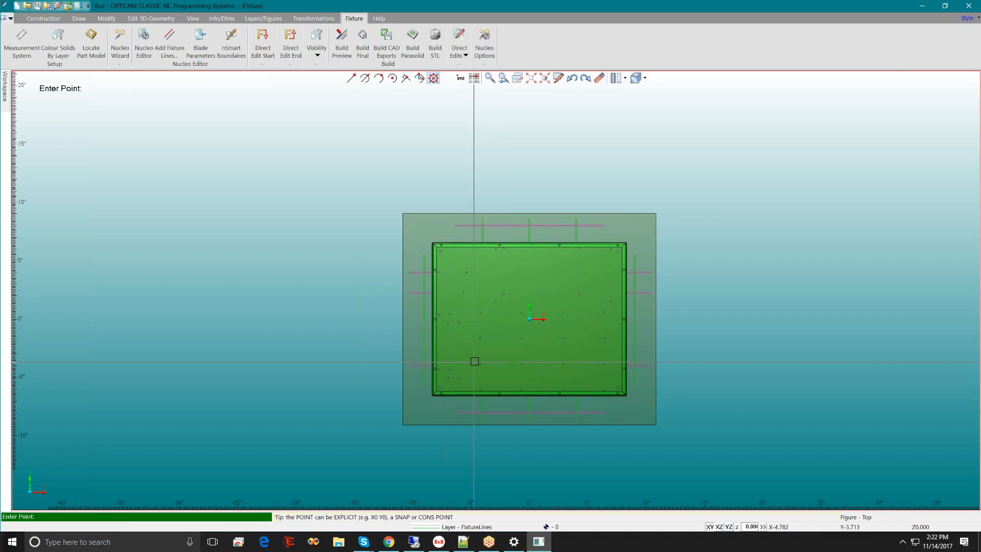
{"action": "left_click", "coordinate": [479, 338]}
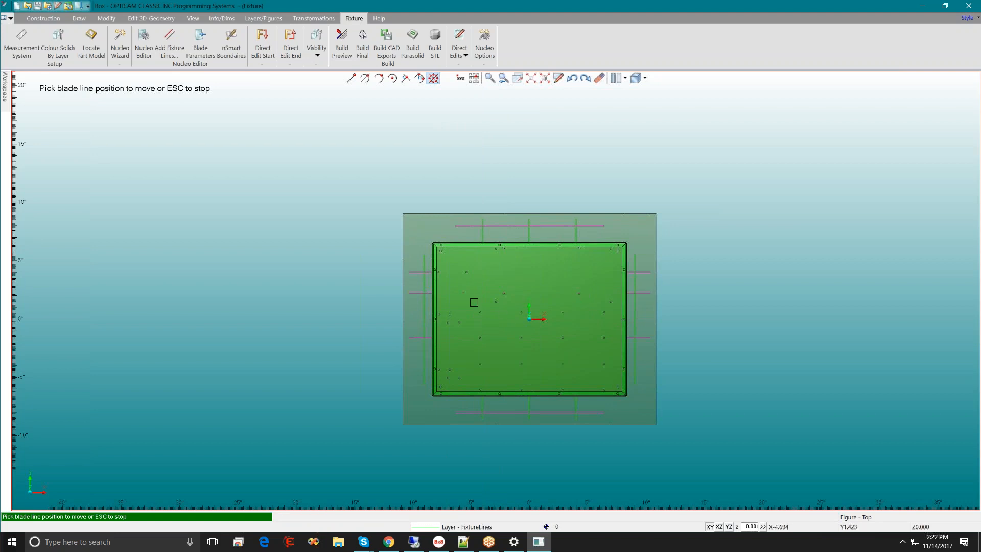
{"action": "scroll", "coordinate": [474, 302], "scroll_direction": "up", "scroll_amount": 1}
{"action": "key", "text": "Escape"}
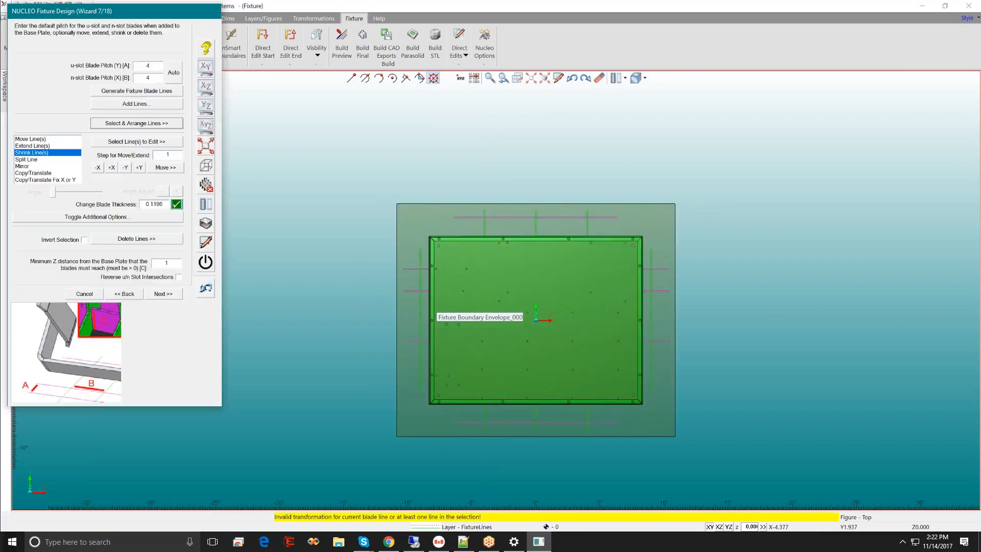
Step: Rearrange the three inner horizontal blade lines so each aligns with one of the three mid-edge holes along the box's left flange
{"action": "left_click", "coordinate": [129, 123]}
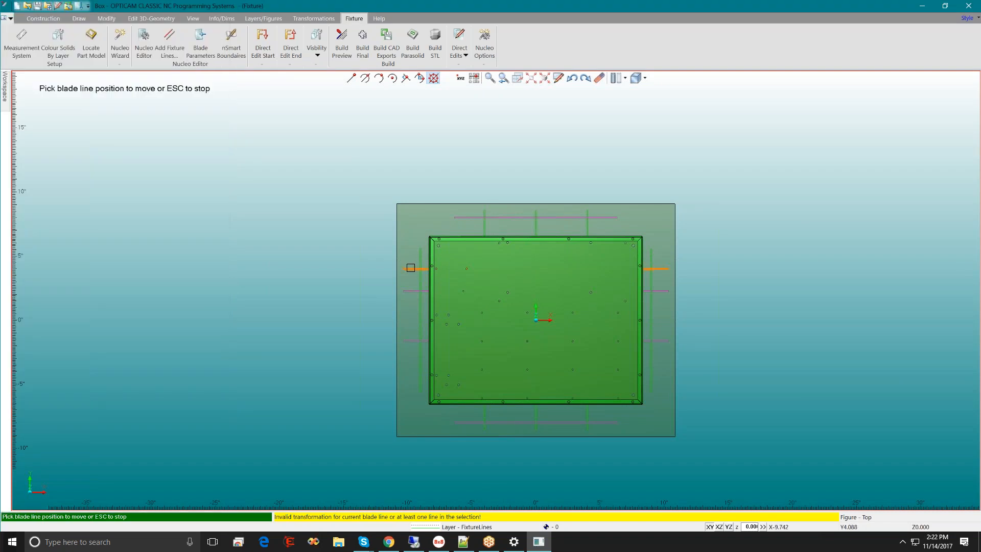
{"action": "left_click", "coordinate": [410, 268]}
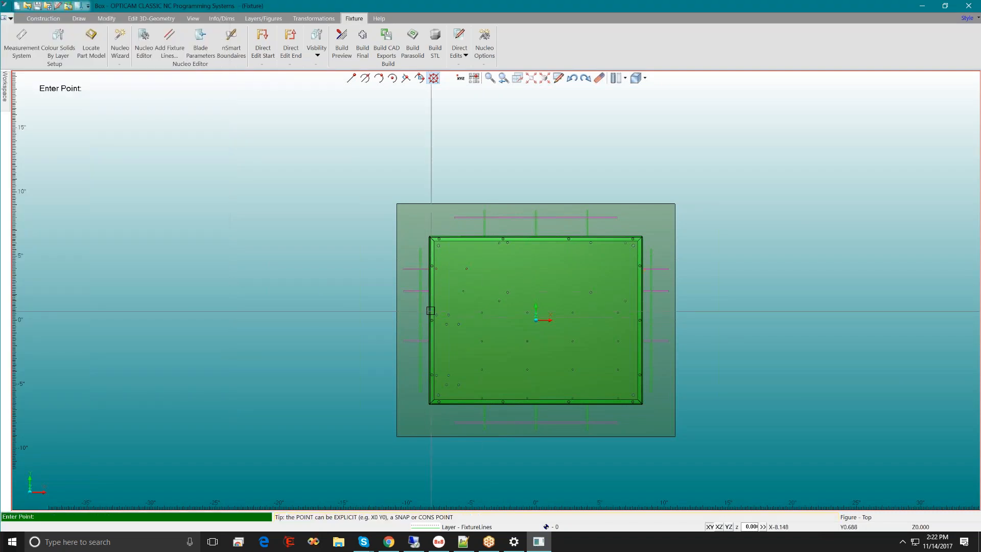
{"action": "left_click", "coordinate": [433, 310]}
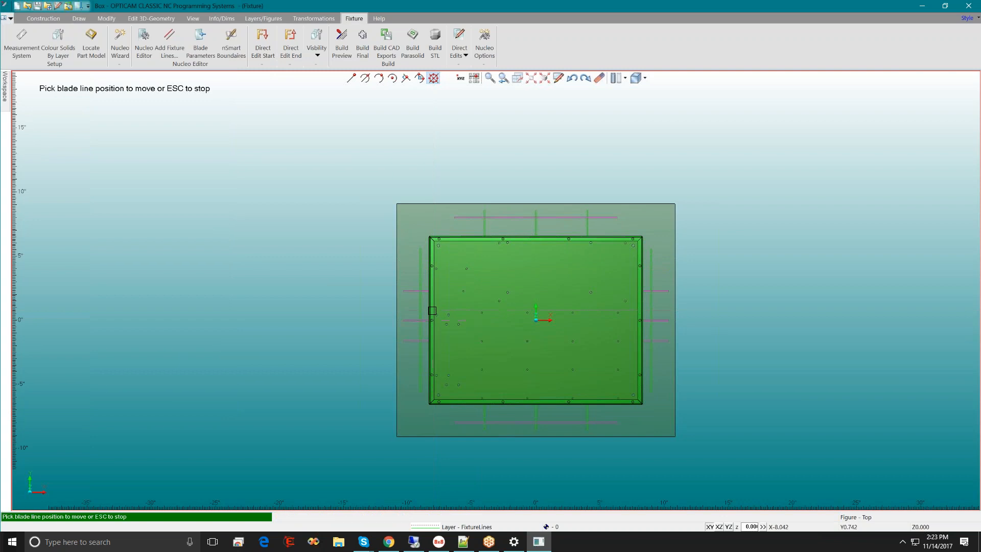
{"action": "left_click", "coordinate": [408, 341]}
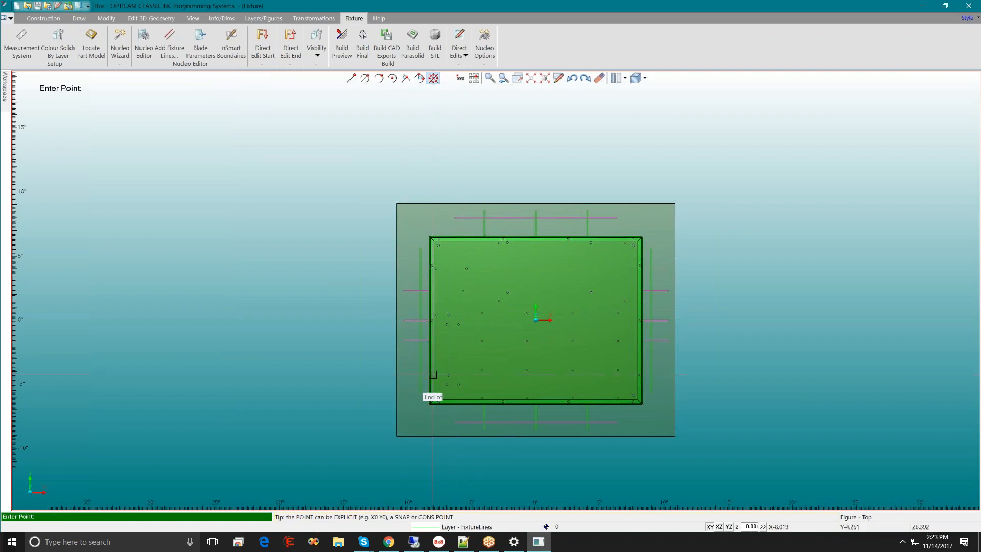
{"action": "left_click", "coordinate": [433, 374]}
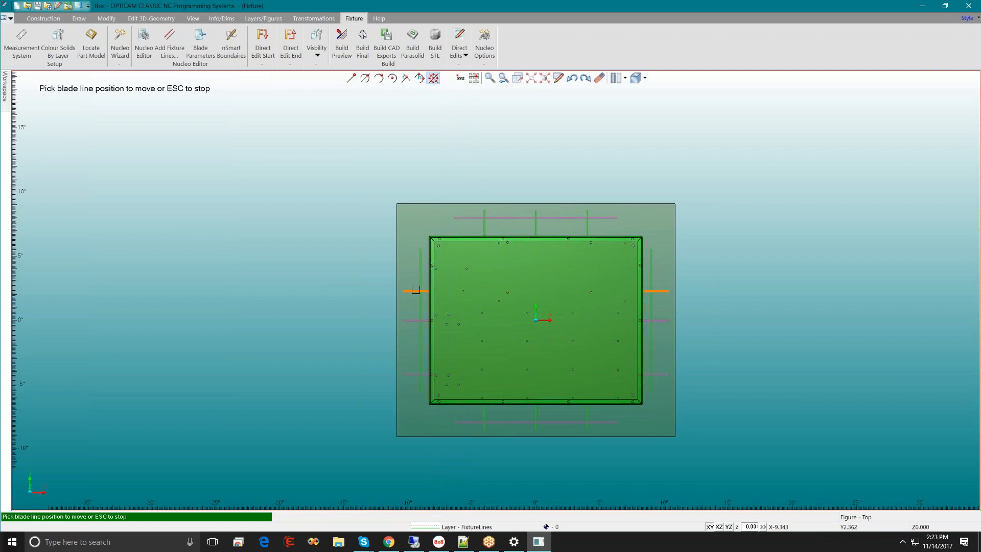
{"action": "left_click", "coordinate": [415, 290]}
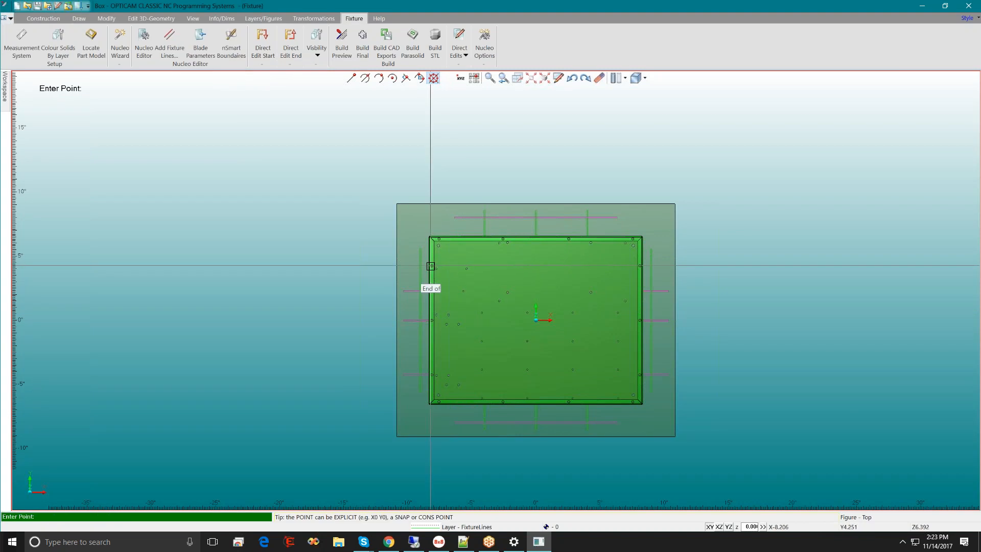
{"action": "left_click", "coordinate": [437, 266]}
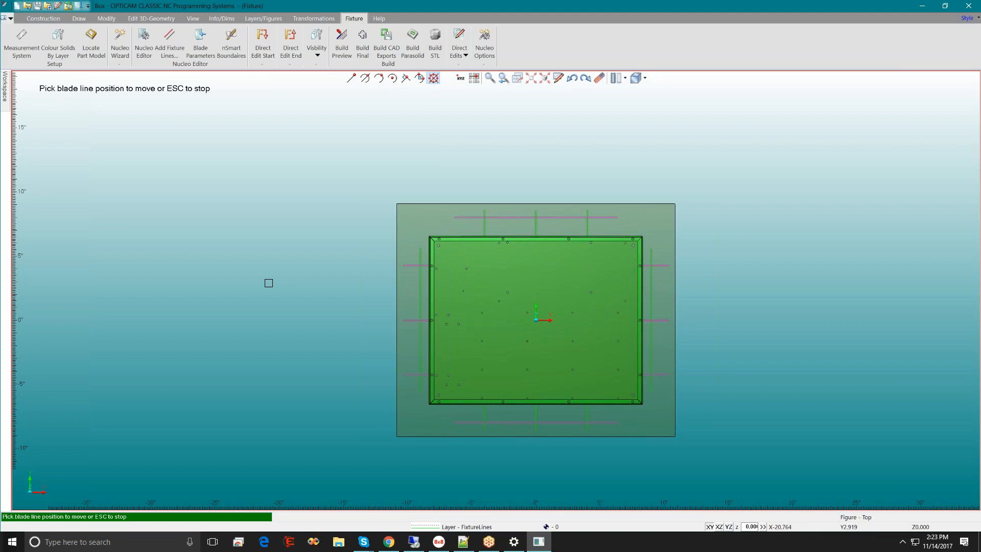
{"action": "key", "text": "Escape"}
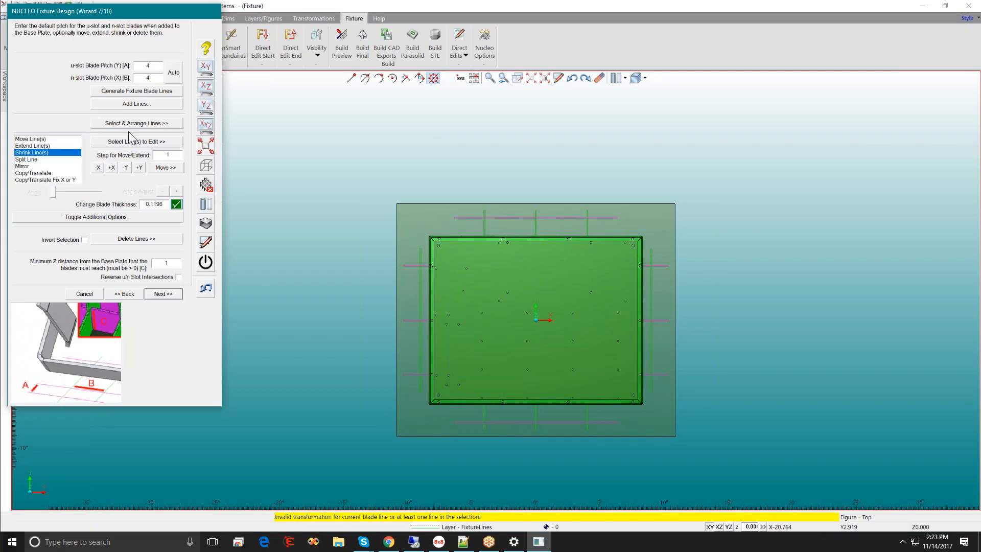
Step: Add a horizontal fixture line fitted to the fixture extents, aligned with the centre of the floor hole at X-2.22, Y2.18
{"action": "left_click", "coordinate": [148, 105]}
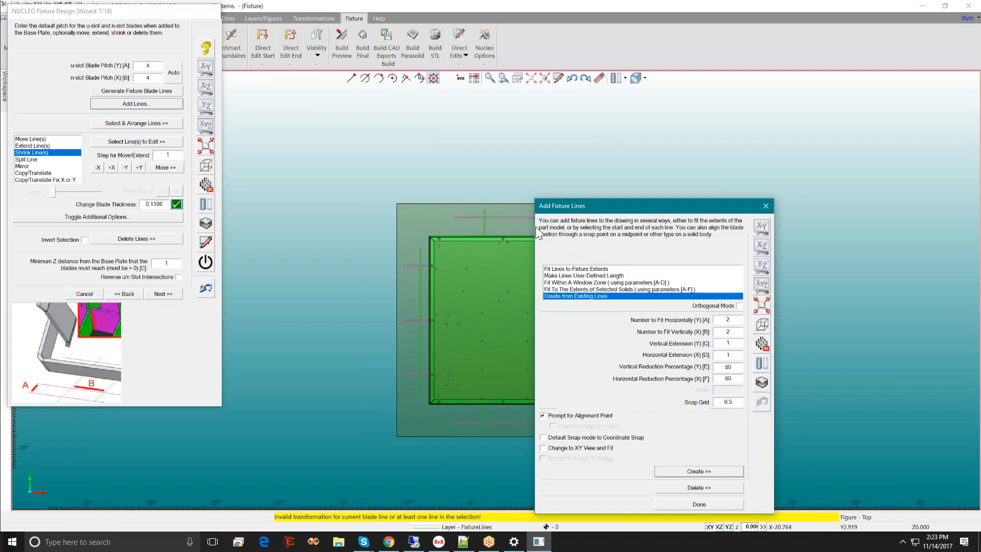
{"action": "left_click_drag", "start_coordinate": [602, 201], "coordinate": [202, 63]}
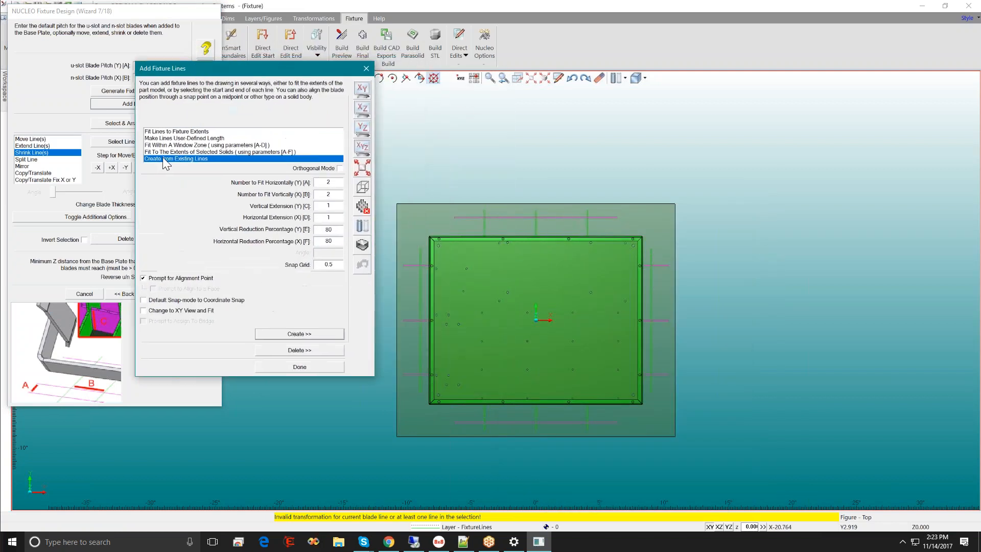
{"action": "left_click", "coordinate": [170, 132]}
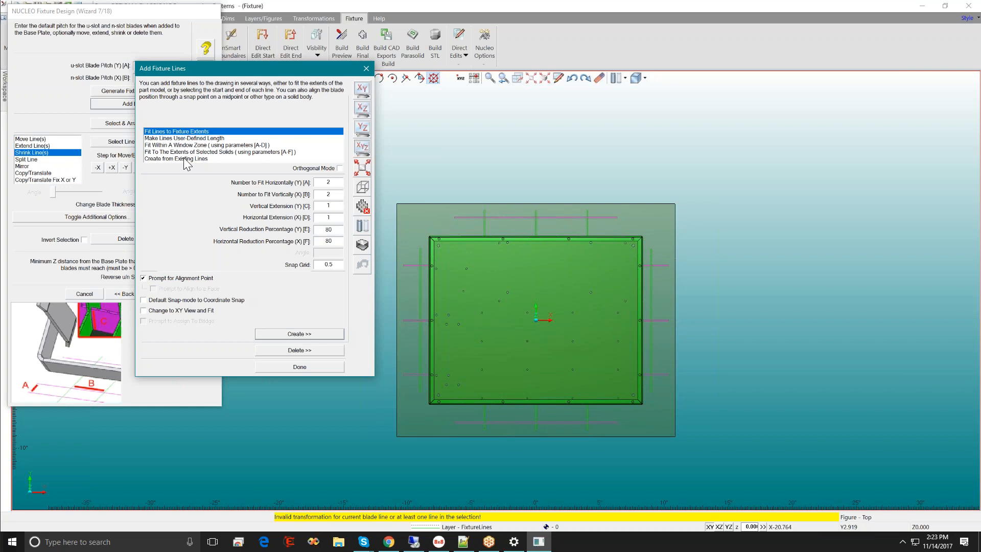
{"action": "left_click", "coordinate": [185, 159]}
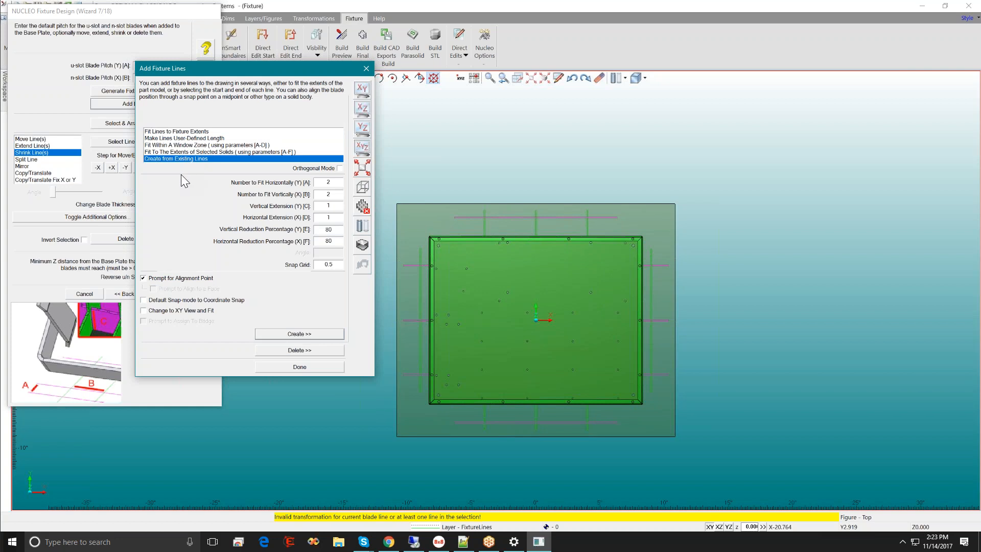
{"action": "left_click", "coordinate": [182, 132]}
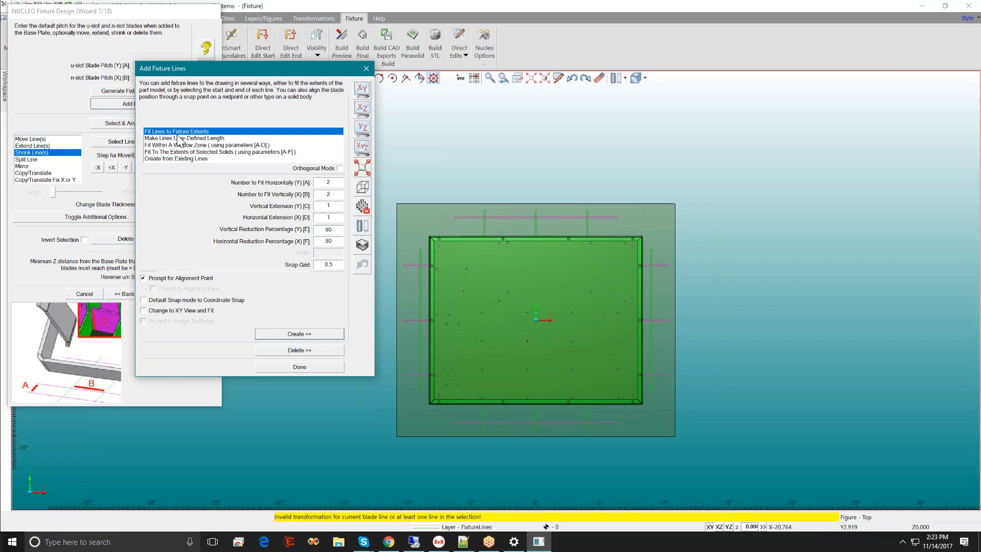
{"action": "left_click", "coordinate": [299, 333]}
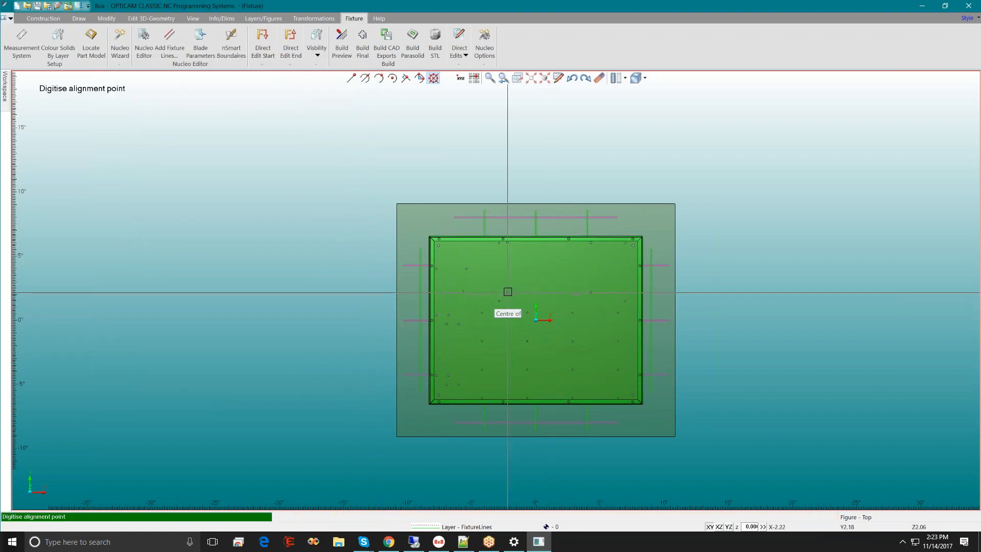
{"action": "left_click", "coordinate": [507, 292]}
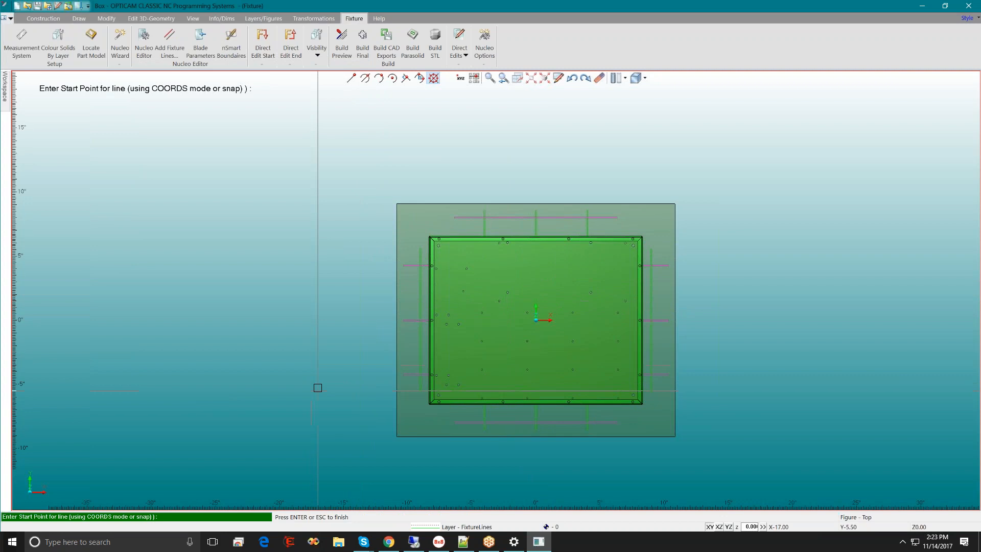
{"action": "left_click", "coordinate": [394, 179]}
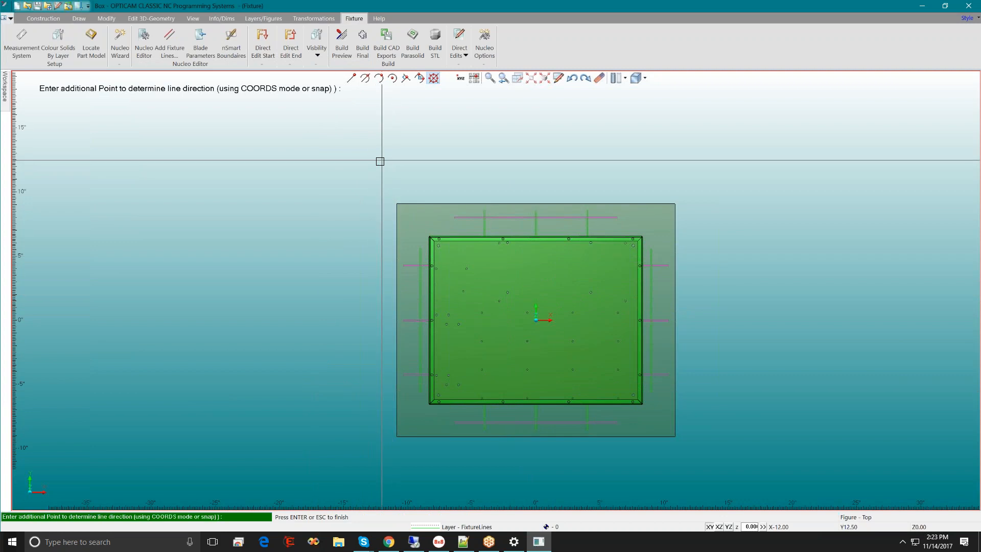
{"action": "left_click", "coordinate": [413, 155]}
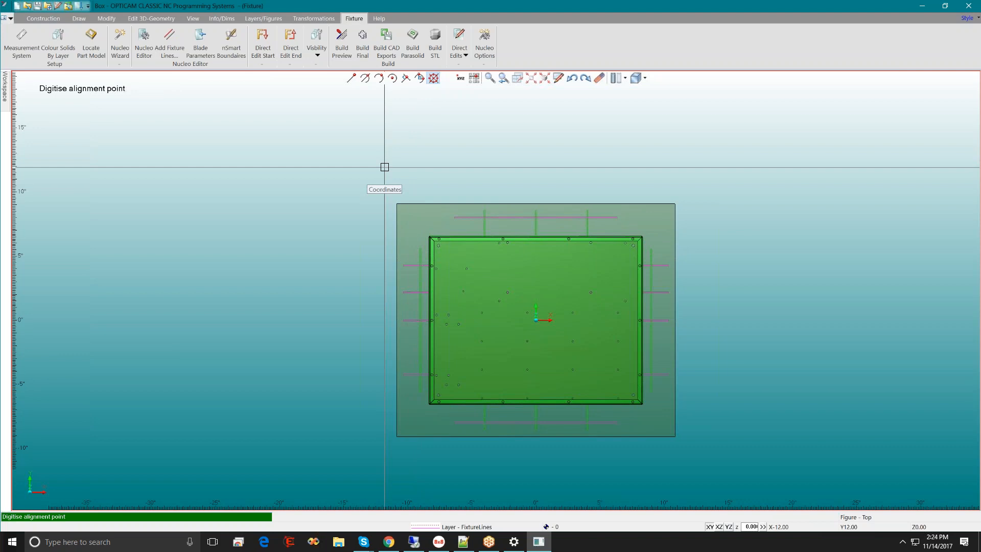
Step: Add a second horizontal extents-fitted fixture line through the floor hole just below the origin's level and finish creating lines
{"action": "left_click", "coordinate": [483, 340]}
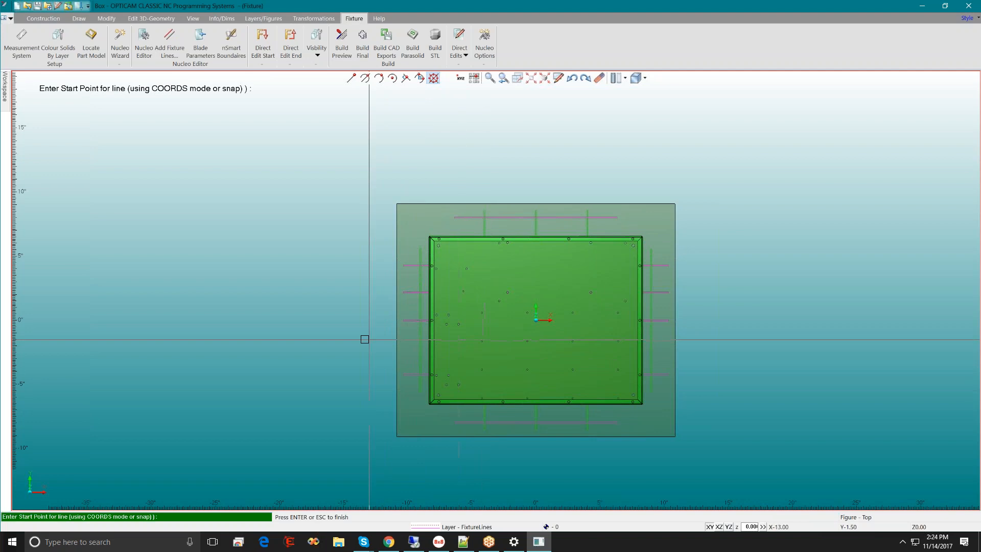
{"action": "left_click", "coordinate": [368, 174]}
{"action": "left_click", "coordinate": [405, 170]}
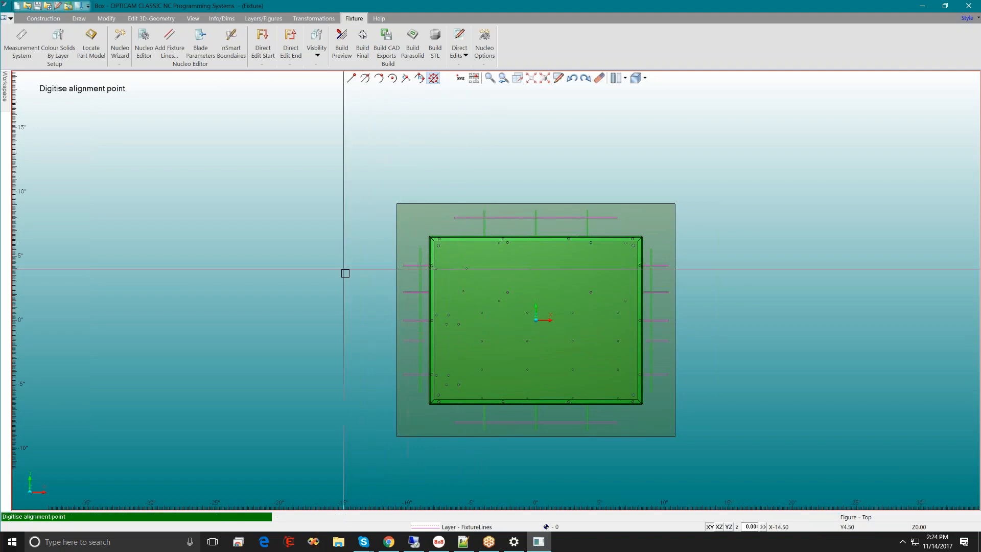
{"action": "left_click", "coordinate": [344, 301]}
{"action": "key", "text": "Escape"}
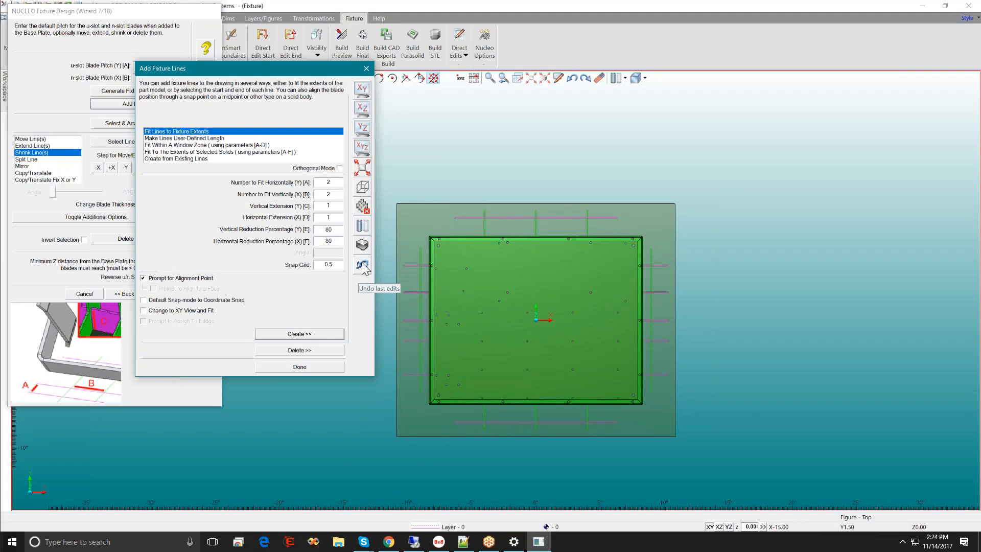
Step: Undo the last fixture line edits and try creating a line with the Make Lines User-Defined Length method
{"action": "left_click", "coordinate": [363, 265]}
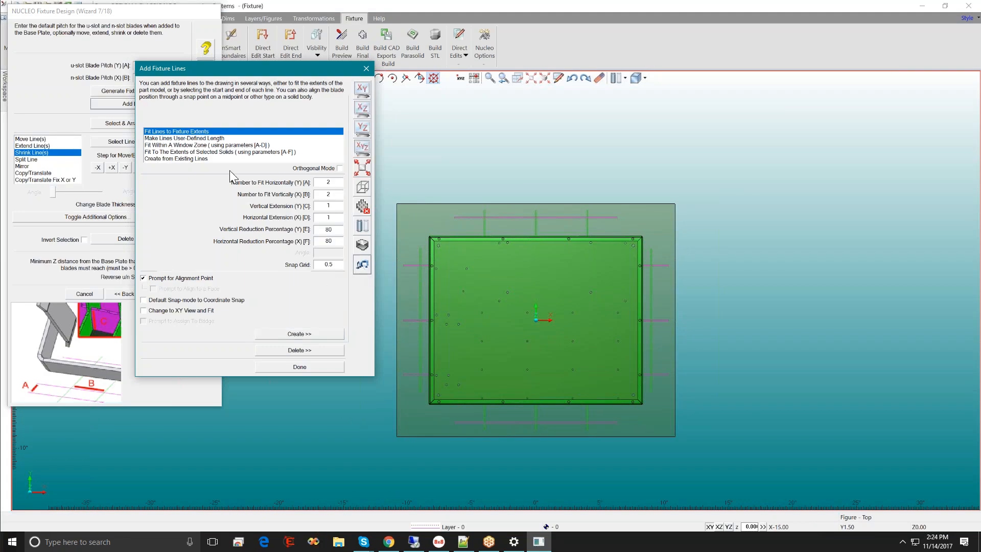
{"action": "left_click", "coordinate": [194, 138]}
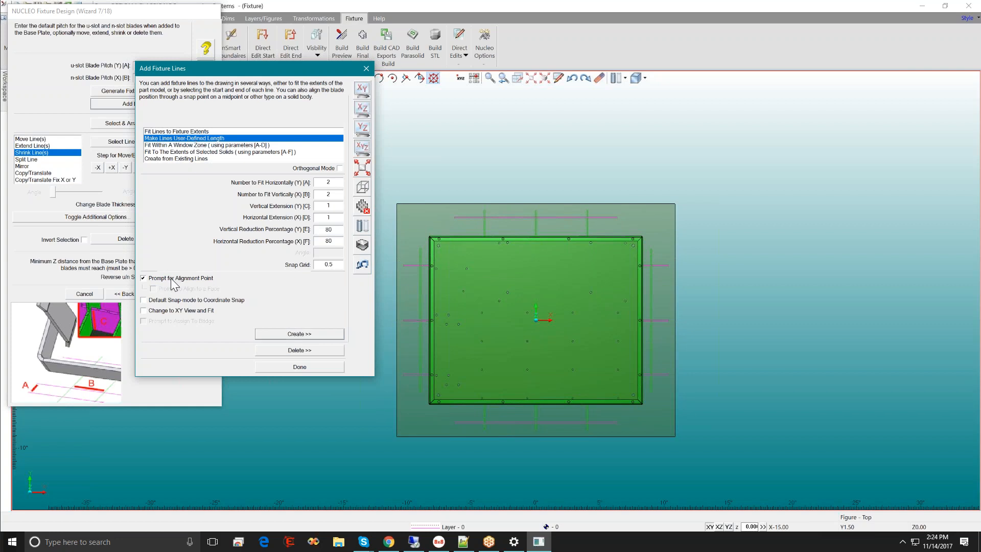
{"action": "left_click", "coordinate": [299, 334]}
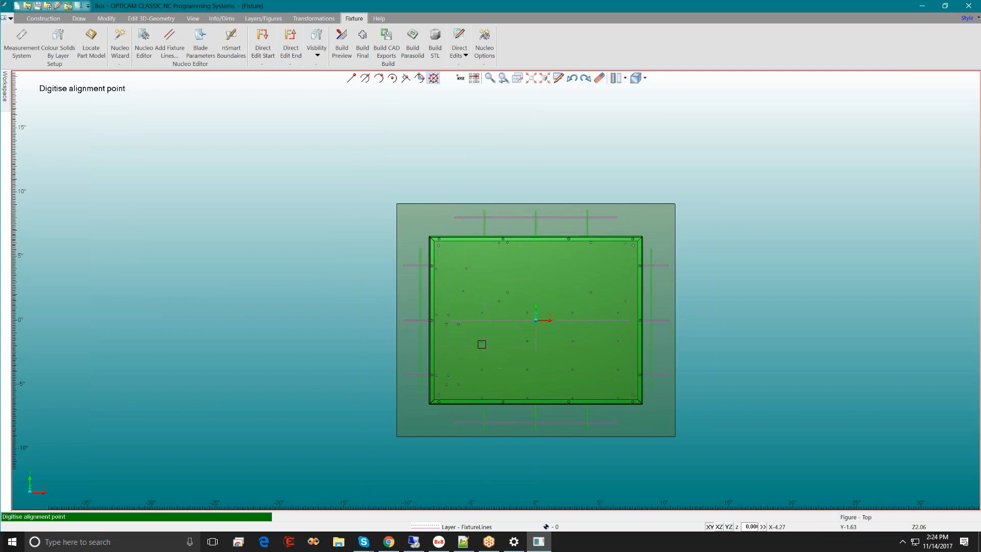
{"action": "scroll", "coordinate": [491, 338], "scroll_direction": "up", "scroll_amount": 3}
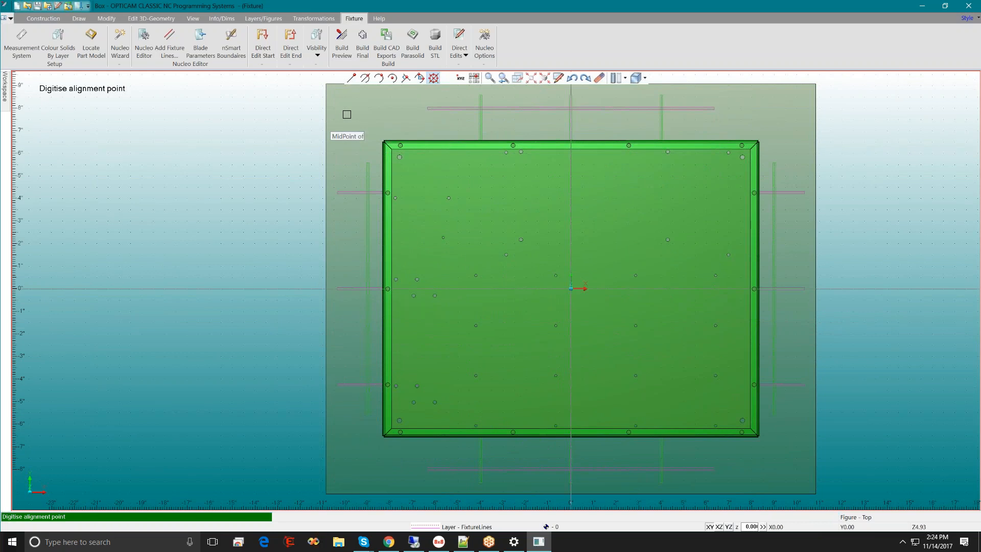
{"action": "key", "text": "Escape"}
{"action": "key", "text": "Escape"}
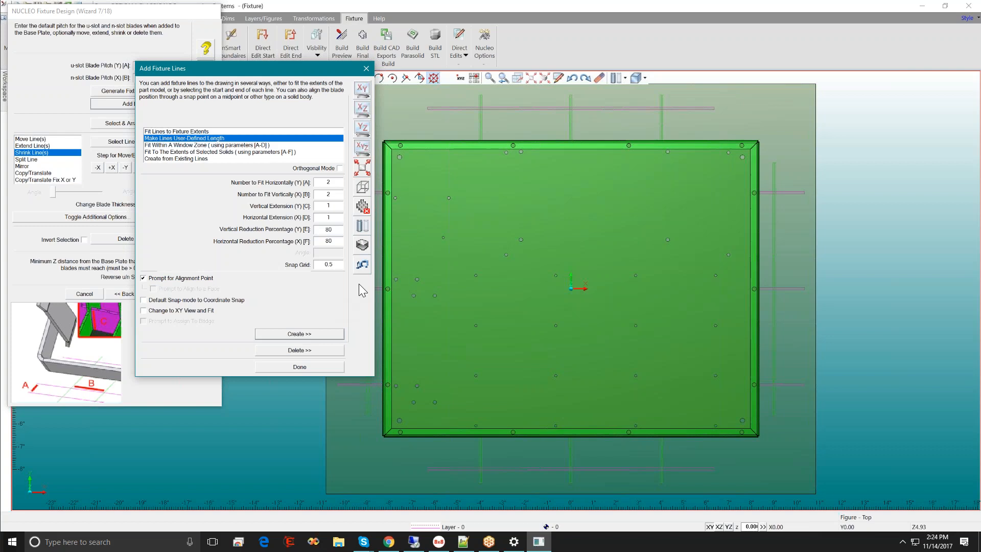
Step: Restart user-defined line creation and hide the Fixture Boundary Envelope_000 body around the part
{"action": "left_click", "coordinate": [362, 246]}
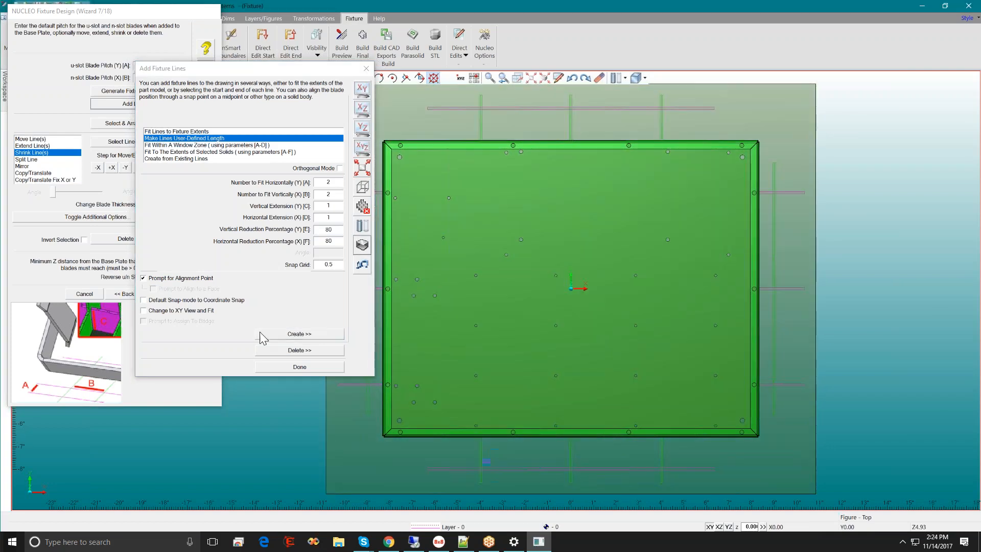
{"action": "left_click", "coordinate": [289, 335]}
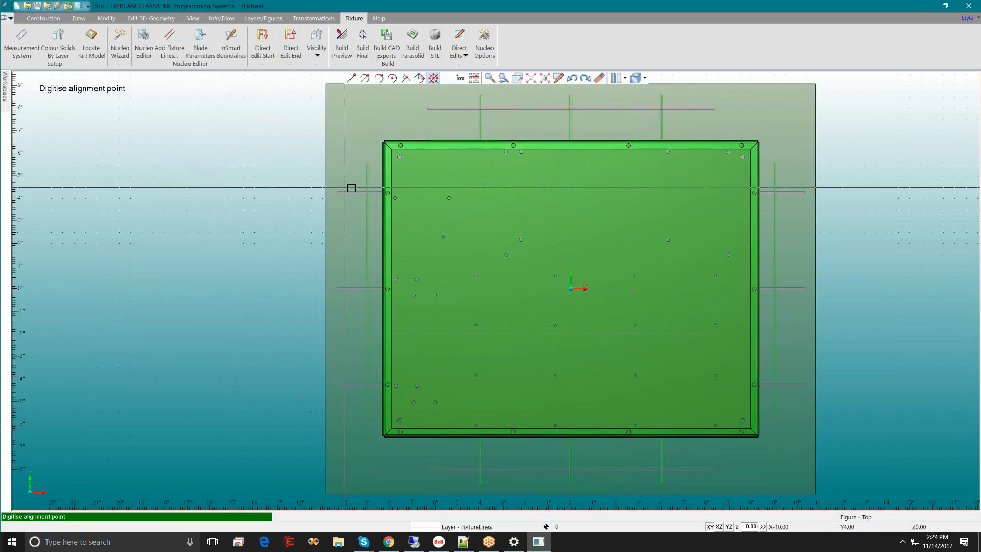
{"action": "right_click", "coordinate": [348, 131]}
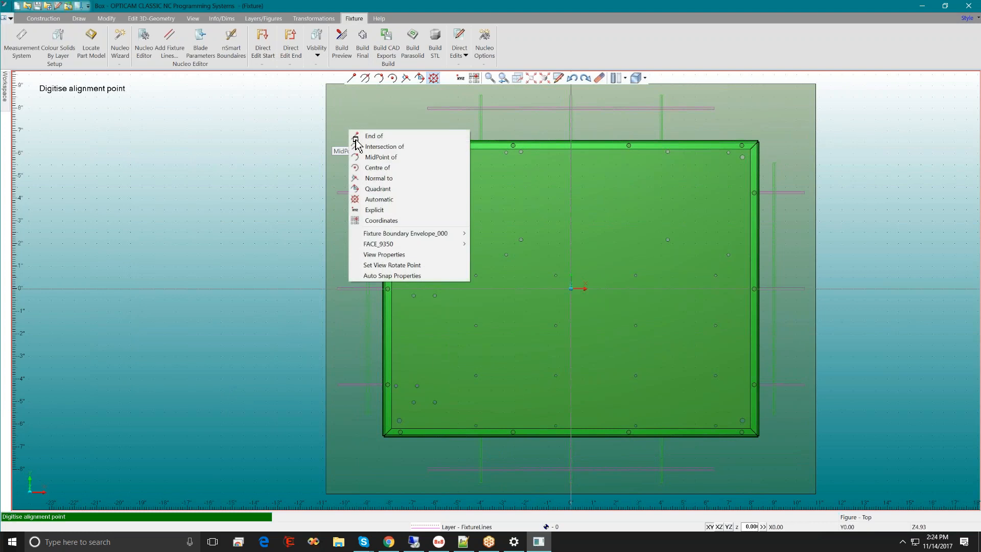
{"action": "mouse_move", "coordinate": [412, 233]}
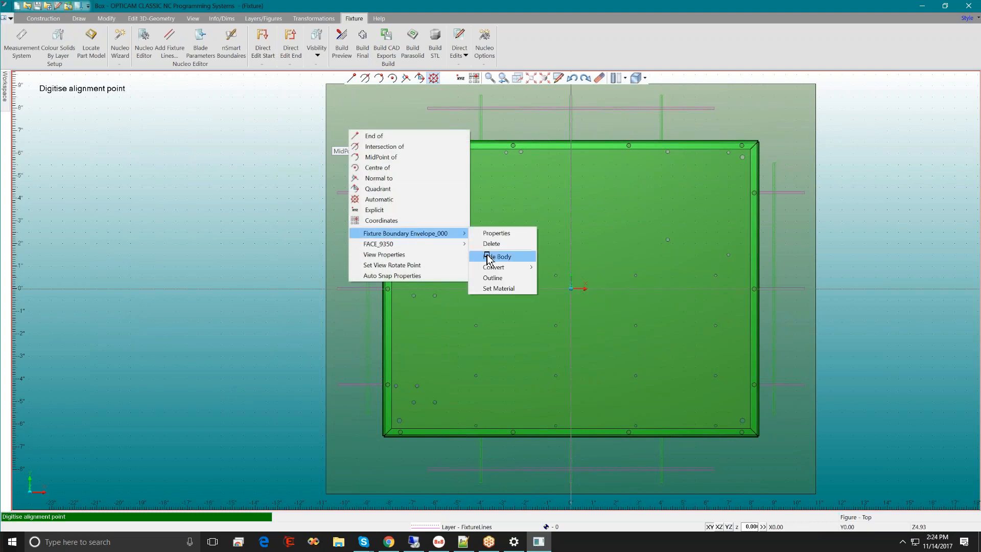
{"action": "left_click", "coordinate": [491, 257]}
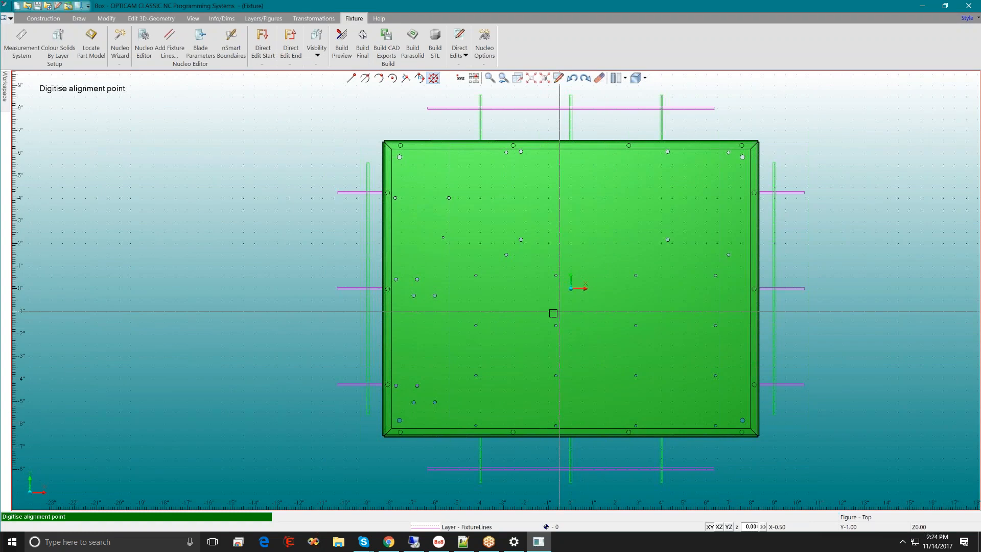
Step: Create a horizontal fixture line aligned to the hole just below the origin's level, from the middle line's left end to the upper-centre hole
{"action": "left_click", "coordinate": [477, 325]}
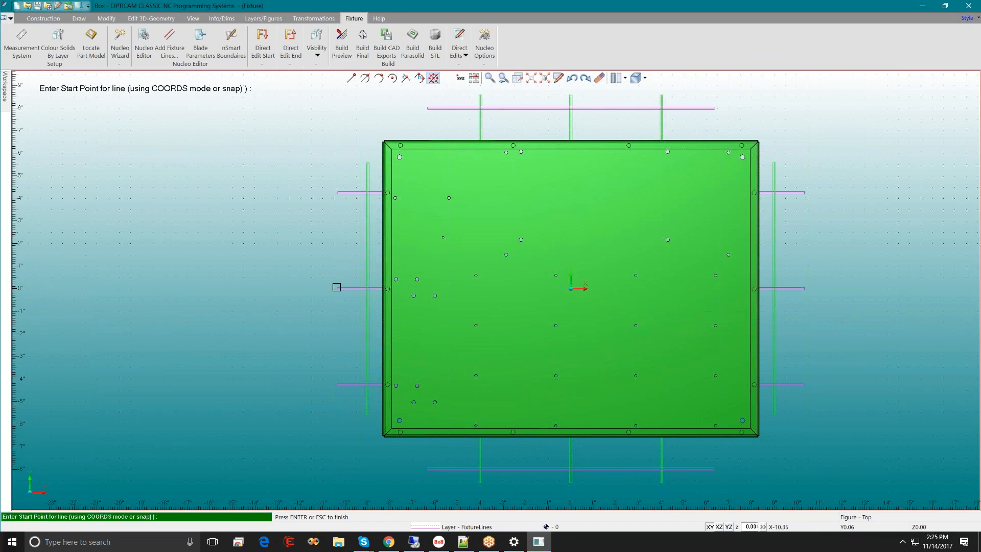
{"action": "left_click", "coordinate": [336, 287]}
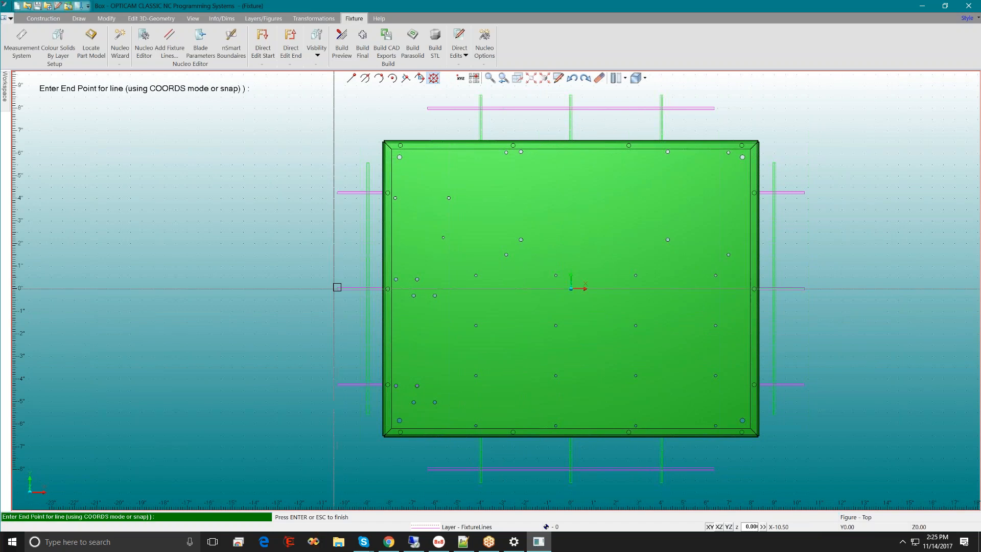
{"action": "left_click", "coordinate": [521, 237]}
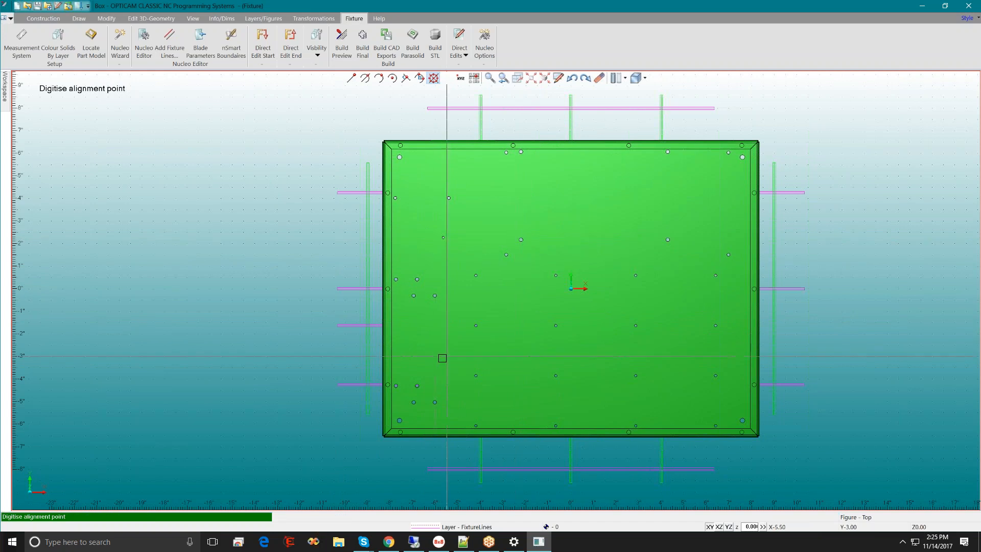
{"action": "left_click", "coordinate": [523, 327]}
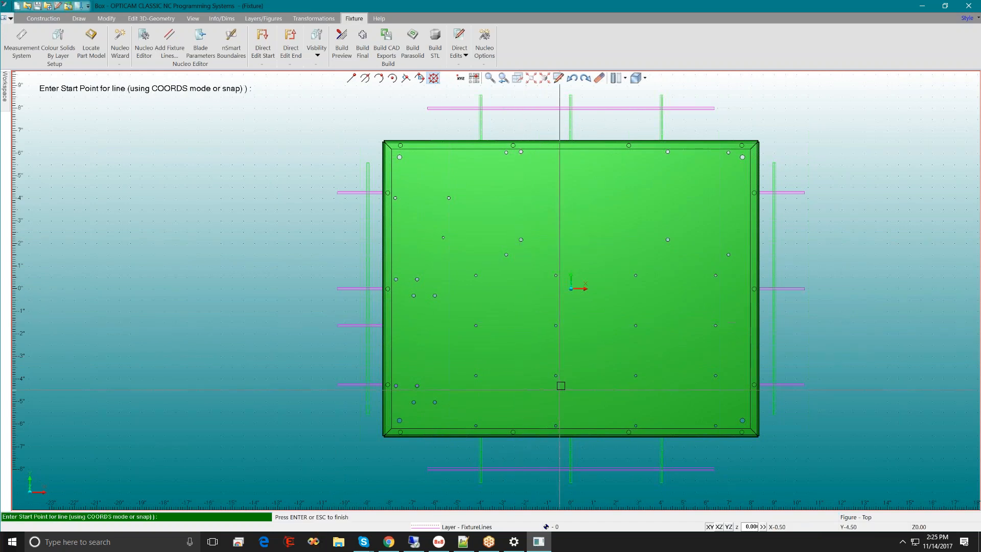
{"action": "key", "text": "Escape"}
Step: Inspect the new fixture line from beneath the box, and show all hidden bodies again
{"action": "middle_click_drag", "start_coordinate": [561, 390], "coordinate": [466, 285]}
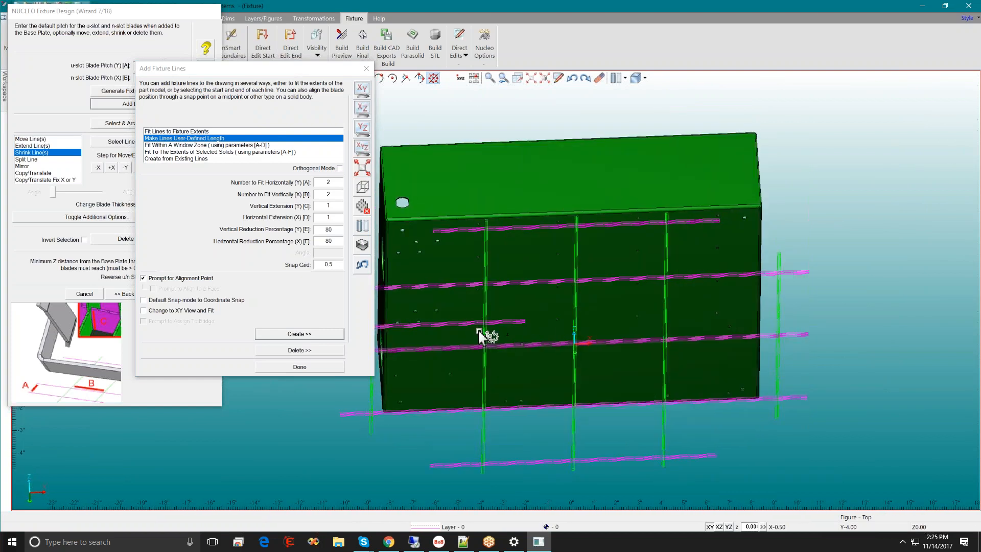
{"action": "middle_click_drag", "start_coordinate": [608, 266], "coordinate": [572, 323]}
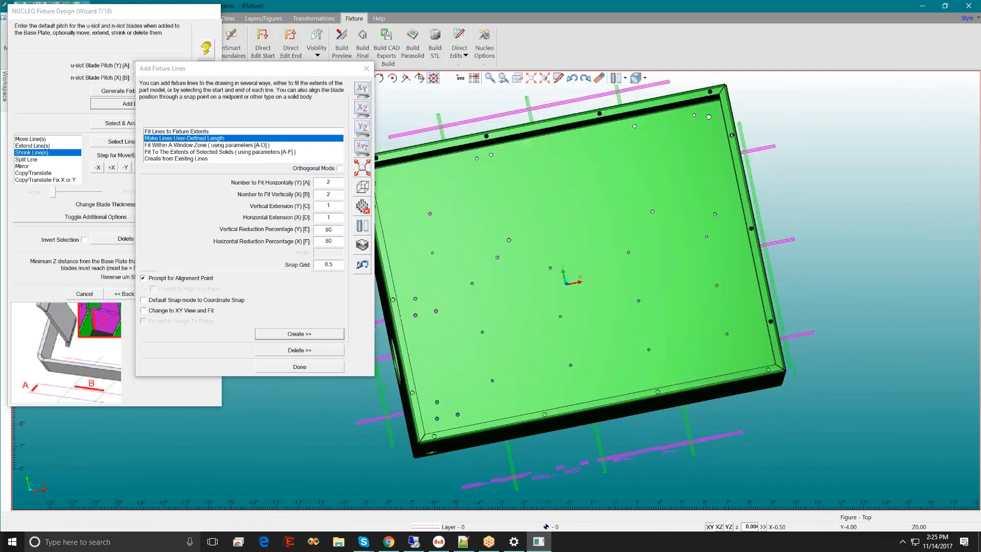
{"action": "right_click", "coordinate": [577, 189]}
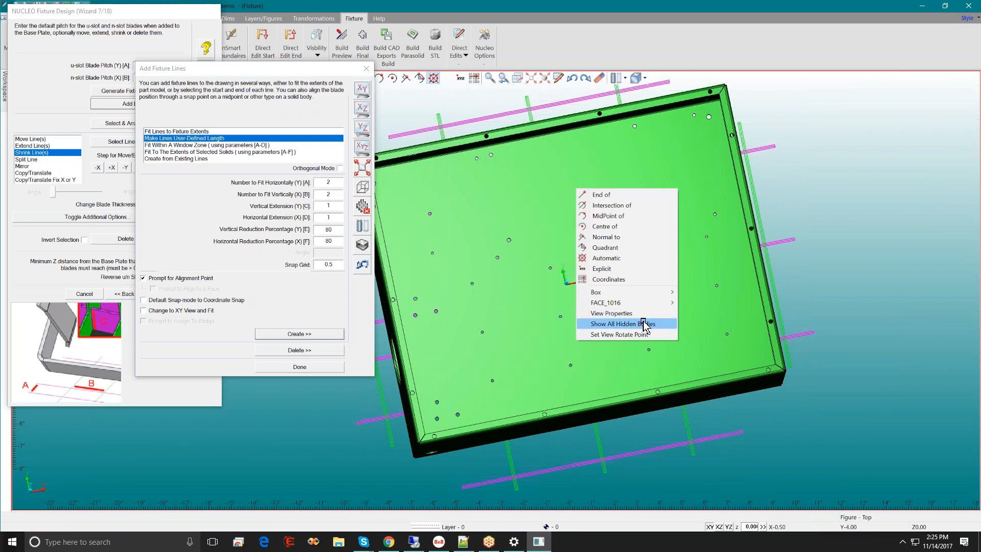
{"action": "left_click", "coordinate": [644, 325]}
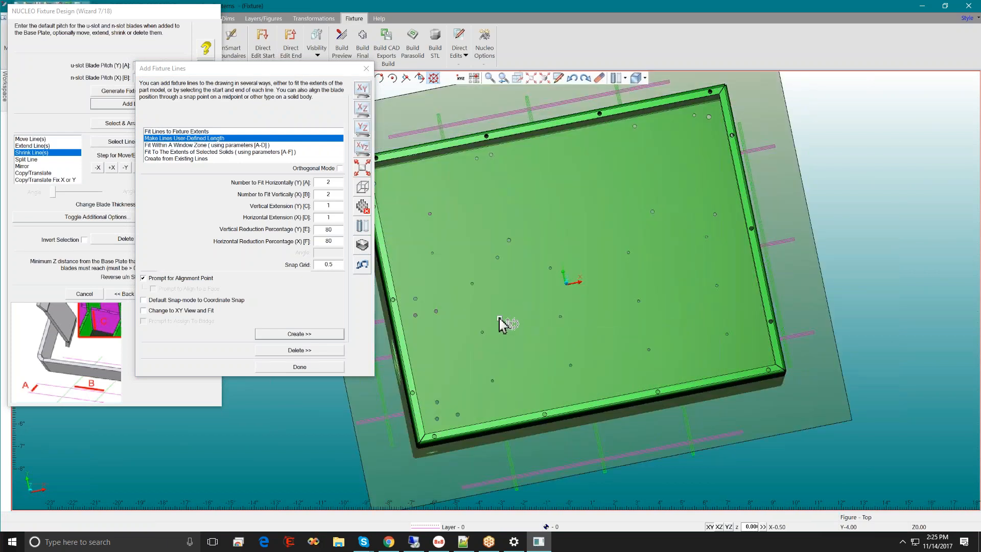
Step: Toggle the display of the solids back and forth, and finish adding fixture lines
{"action": "scroll", "coordinate": [499, 324], "scroll_direction": "down", "scroll_amount": 2}
{"action": "left_click", "coordinate": [362, 245]}
{"action": "left_click", "coordinate": [363, 245]}
{"action": "left_click", "coordinate": [362, 245]}
{"action": "left_click", "coordinate": [362, 245]}
{"action": "left_click", "coordinate": [363, 245]}
{"action": "left_click", "coordinate": [363, 245]}
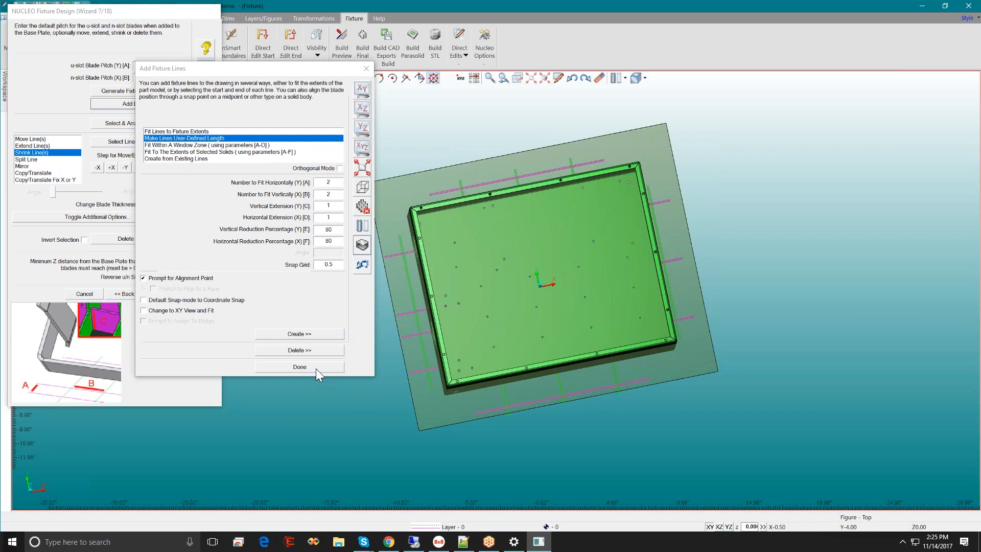
{"action": "left_click", "coordinate": [316, 368]}
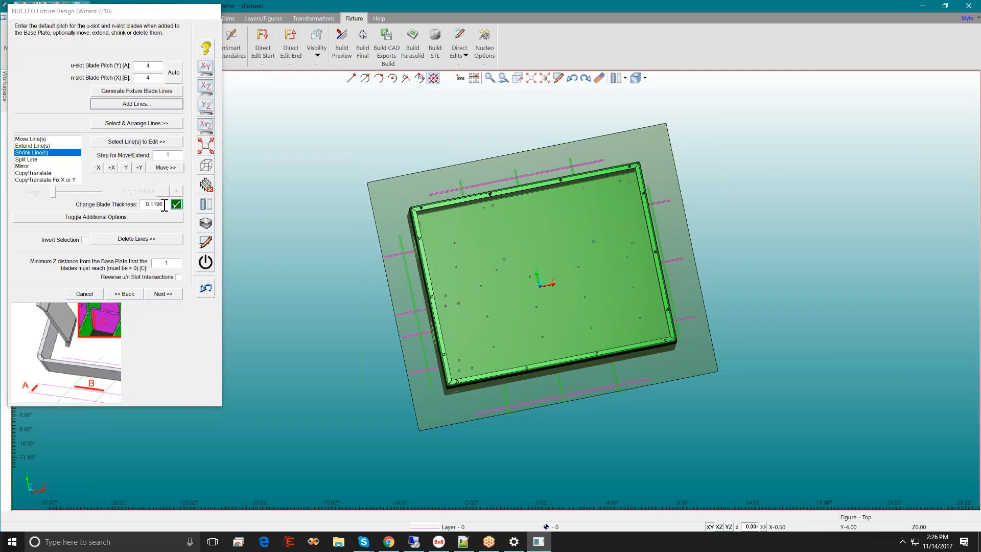
Step: Select all the fixture lines around the box for editing and apply a blade thickness of 0.1196
{"action": "left_click", "coordinate": [164, 141]}
{"action": "left_click_drag", "start_coordinate": [842, 111], "coordinate": [372, 448]}
{"action": "key", "text": "Return"}
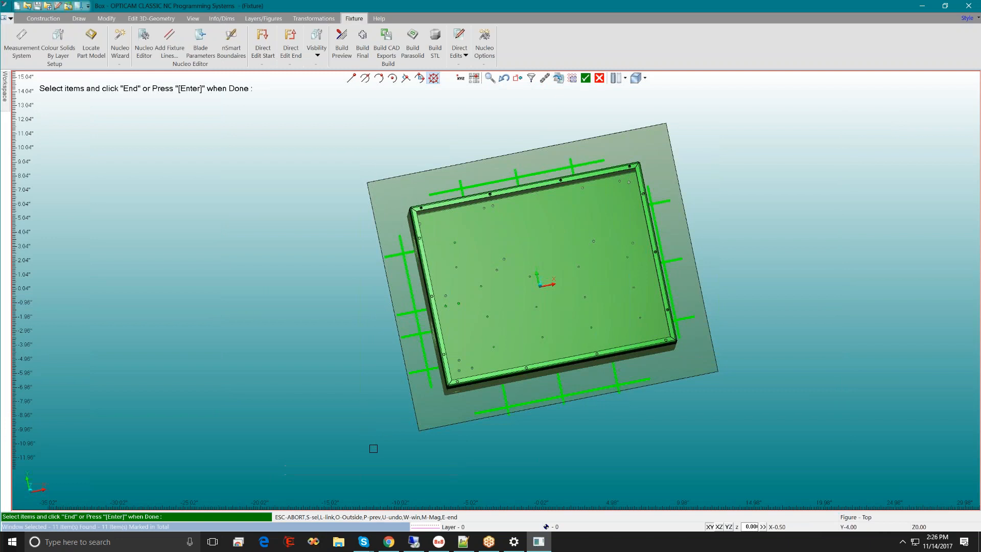
{"action": "double_click", "coordinate": [162, 204]}
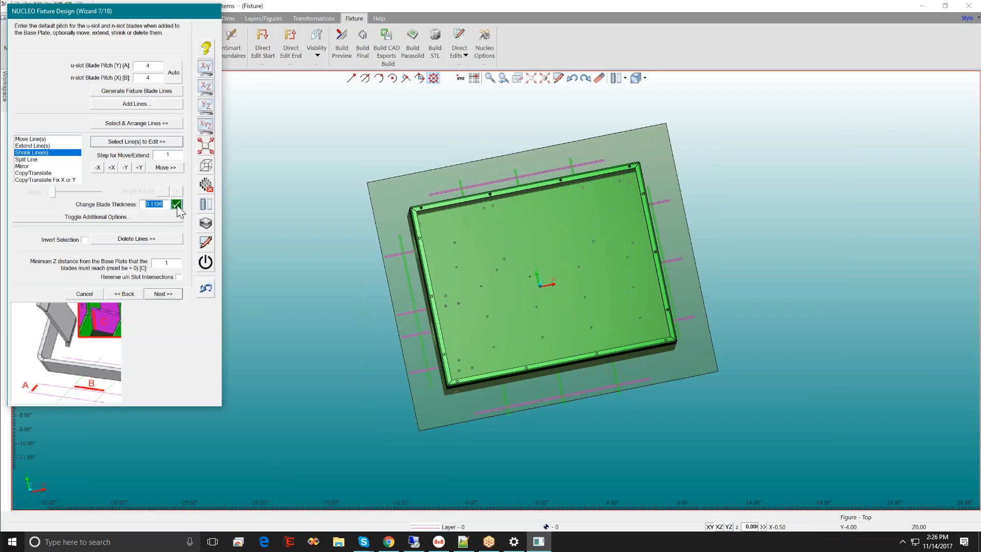
{"action": "left_click", "coordinate": [176, 204]}
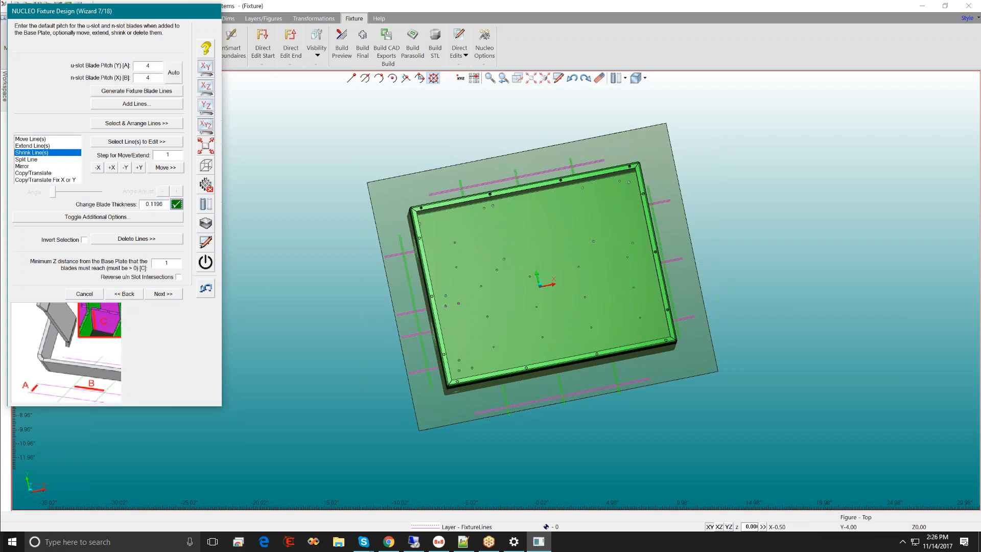
Step: Go back to wizard step 2 and examine the interlock blade thickness
{"action": "left_click", "coordinate": [129, 294]}
{"action": "left_click", "coordinate": [125, 295]}
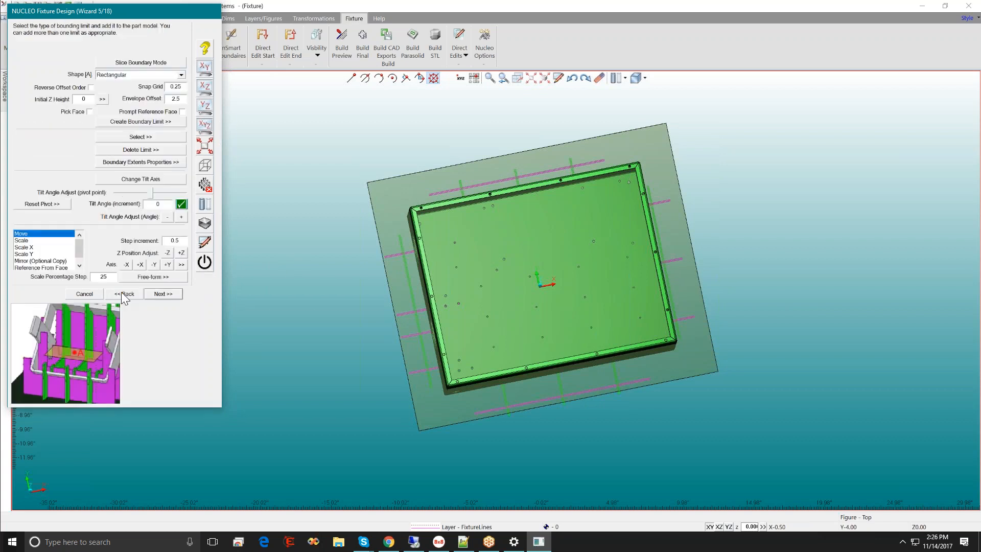
{"action": "left_click", "coordinate": [123, 295]}
{"action": "left_click", "coordinate": [124, 295]}
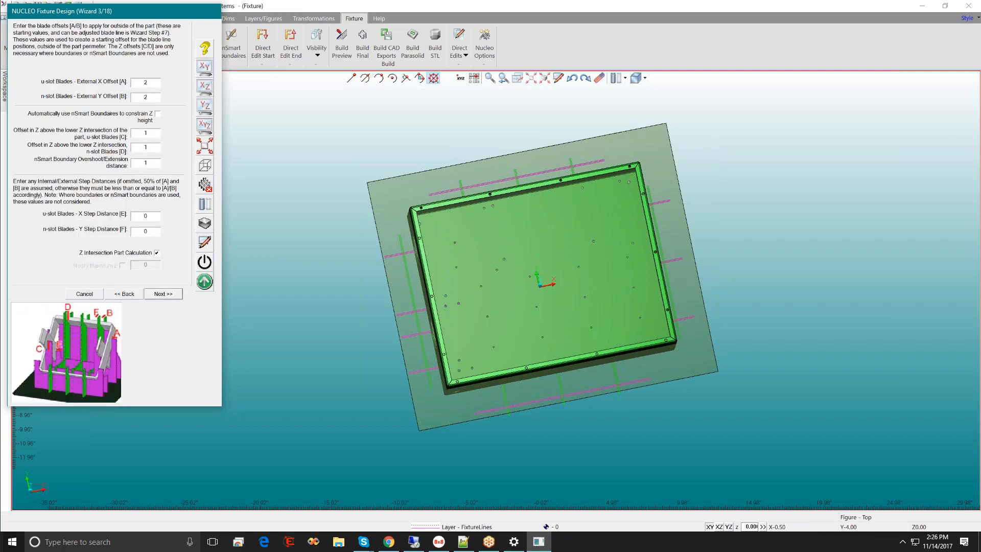
{"action": "left_click", "coordinate": [123, 295]}
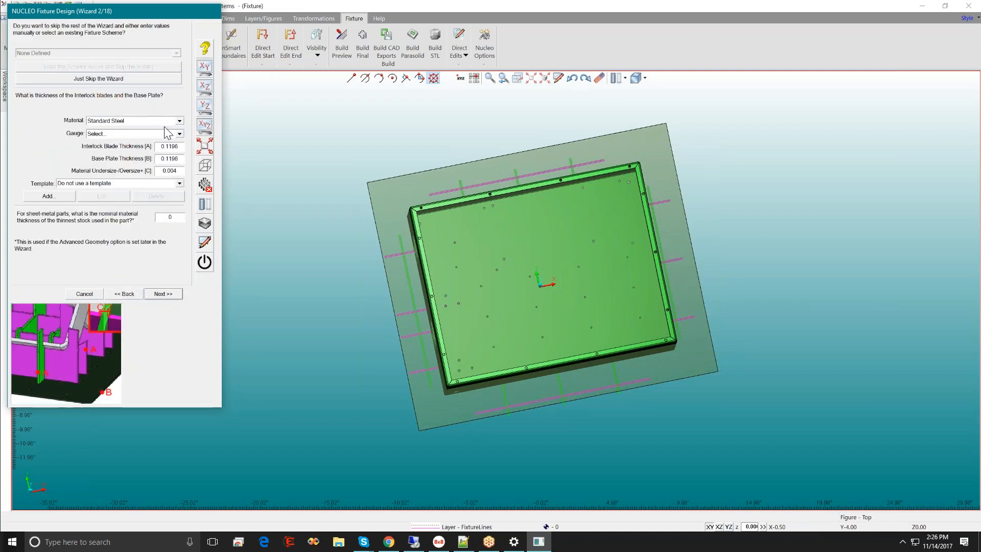
{"action": "double_click", "coordinate": [170, 146]}
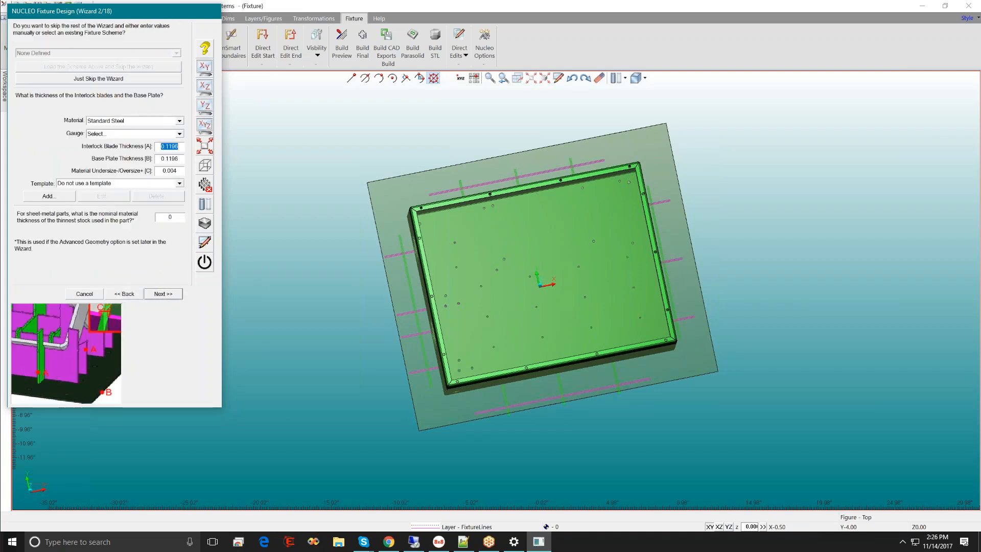
Step: Return to wizard step 7 and examine the blade thickness setting for the fixture lines
{"action": "left_click", "coordinate": [162, 294]}
{"action": "left_click", "coordinate": [163, 294]}
{"action": "left_click", "coordinate": [162, 295]}
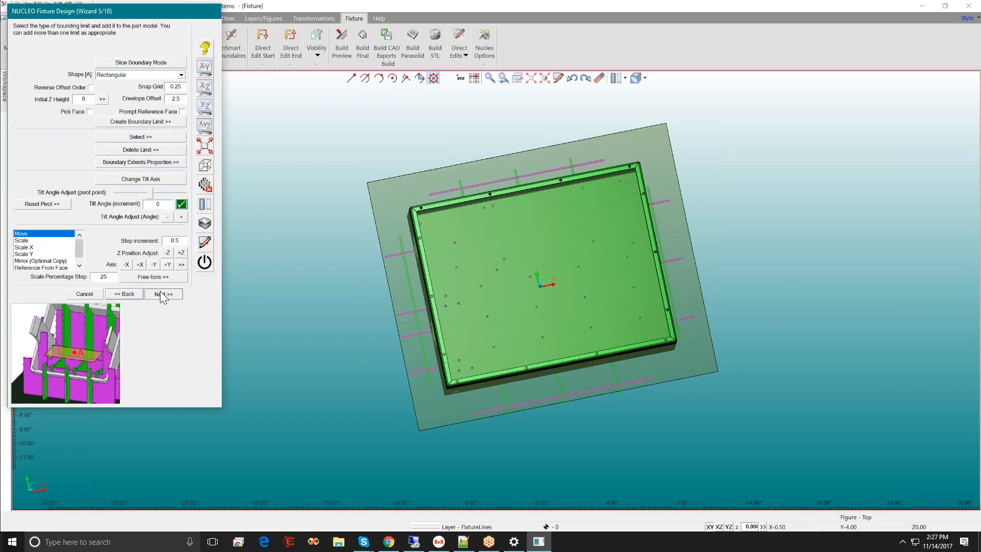
{"action": "left_click", "coordinate": [162, 295]}
{"action": "left_click", "coordinate": [162, 294]}
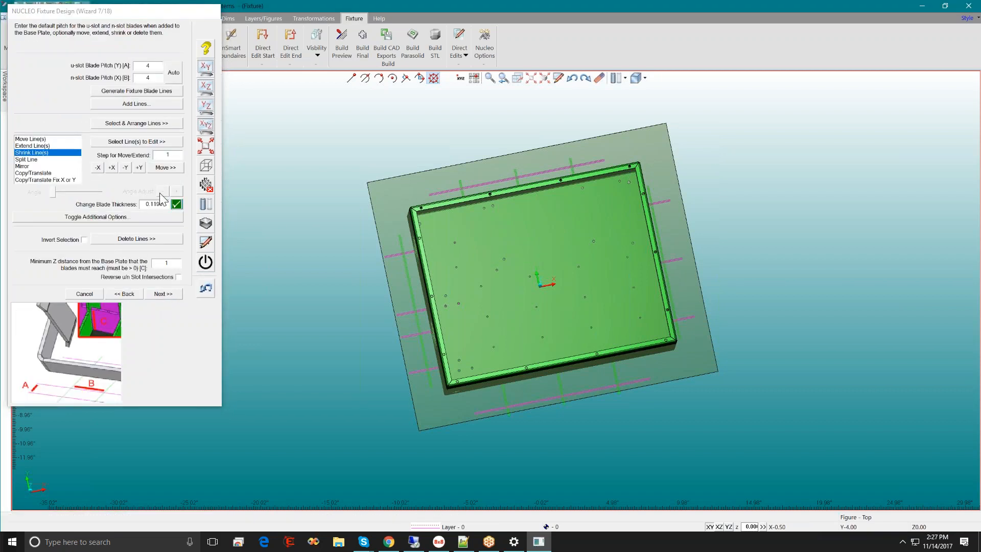
{"action": "double_click", "coordinate": [167, 204]}
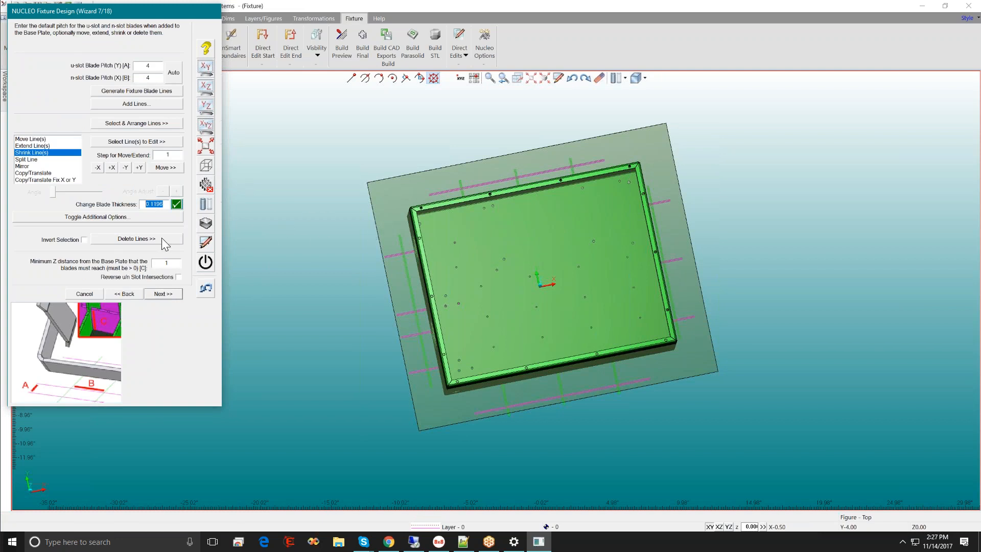
Step: Delete the extra short horizontal fixture line between the middle and lower lines on the box's left side
{"action": "left_click", "coordinate": [148, 238]}
{"action": "left_click", "coordinate": [415, 336]}
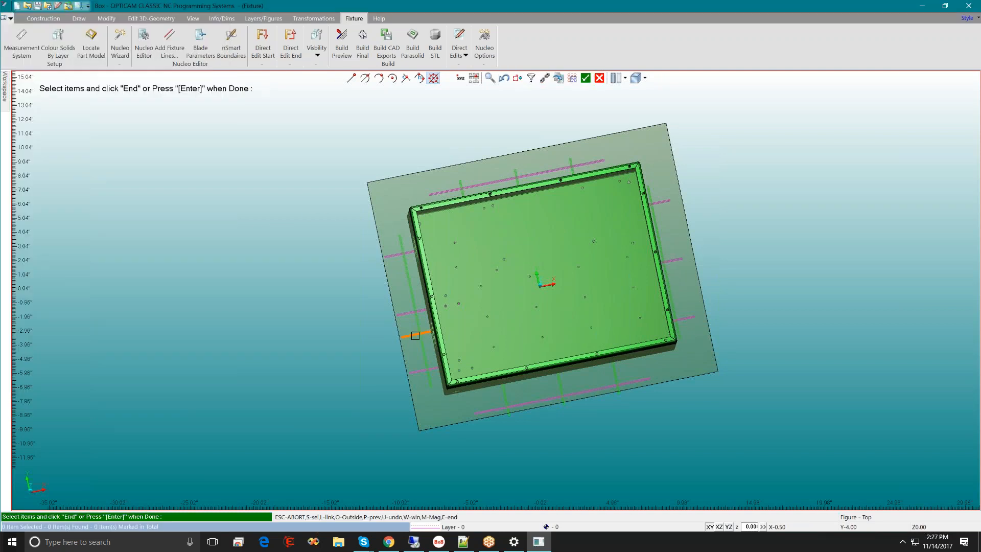
{"action": "key", "text": "Return"}
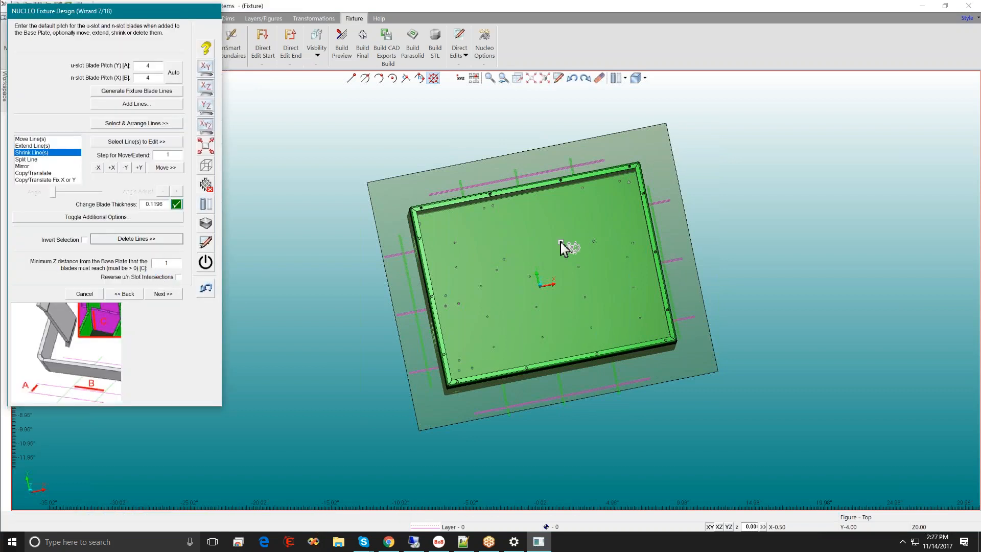
Step: Examine the minimum Z distance from the base plate against a side view of the box, and restore the XY view
{"action": "middle_click_drag", "start_coordinate": [587, 322], "coordinate": [548, 237]}
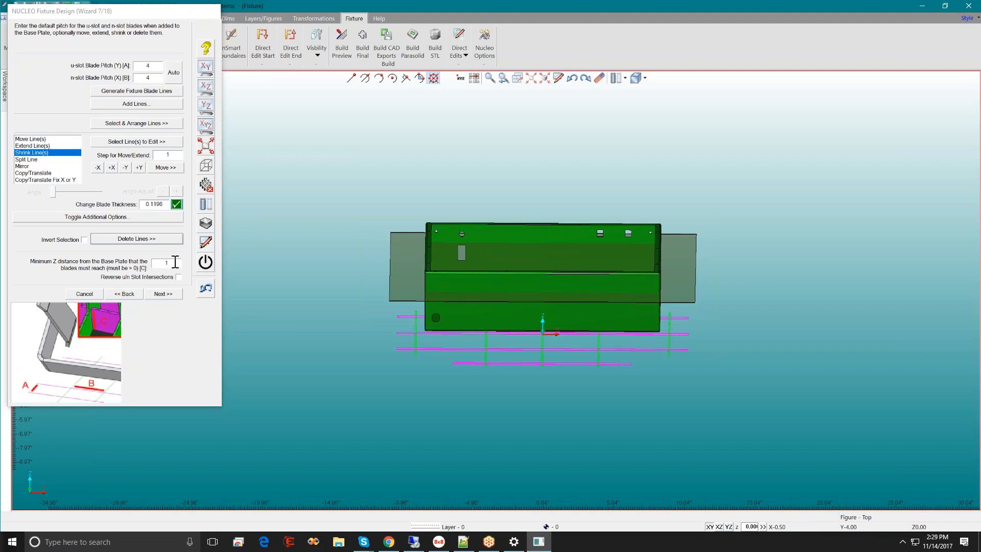
{"action": "left_click_drag", "start_coordinate": [171, 264], "coordinate": [153, 266]}
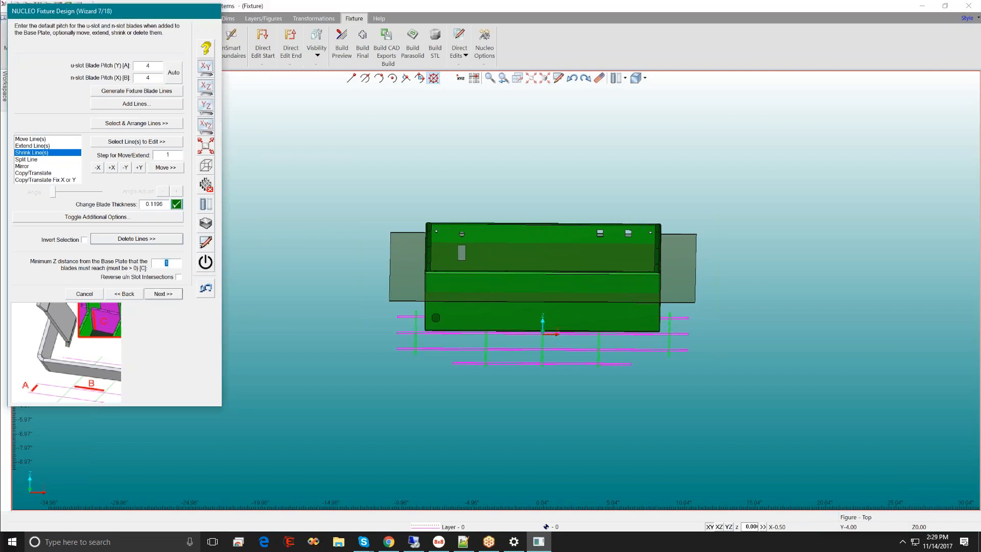
{"action": "left_click", "coordinate": [206, 67]}
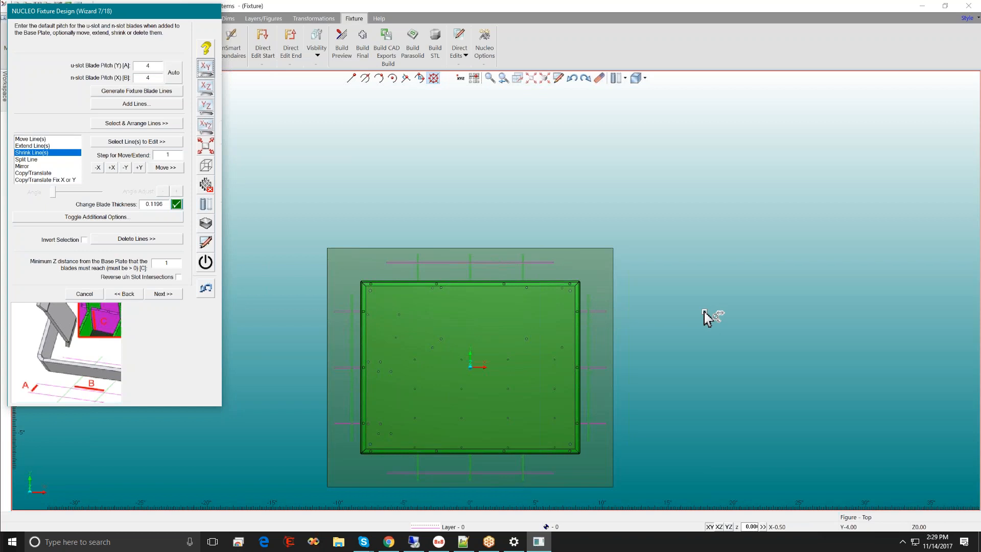
Step: Advance to wizard step 8 and edit the depth of the u-slot and n-slot blade tabs
{"action": "left_click", "coordinate": [165, 296]}
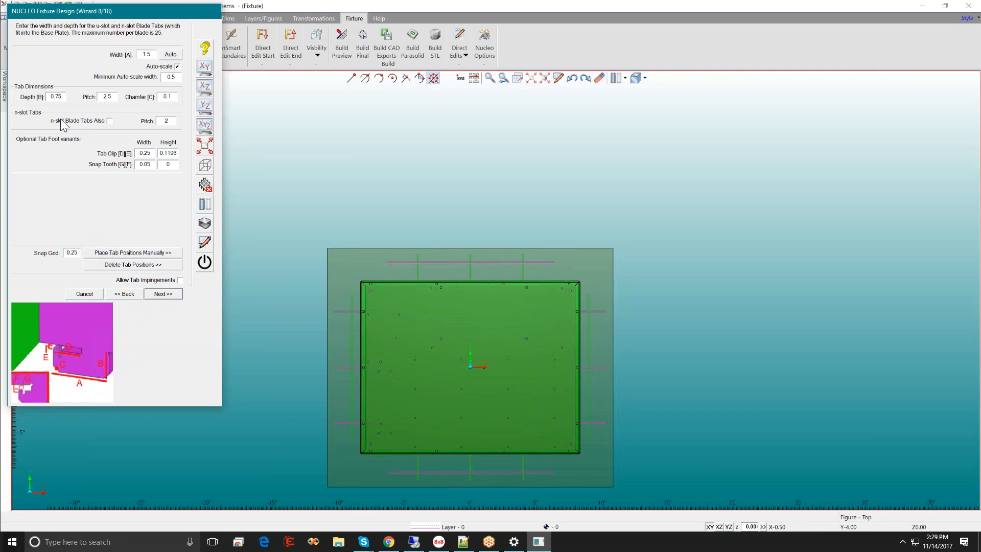
{"action": "left_click_drag", "start_coordinate": [155, 54], "coordinate": [118, 55]}
{"action": "double_click", "coordinate": [62, 97]}
{"action": "key", "text": "BackSpace"}
{"action": "key", "text": "BackSpace"}
{"action": "key", "text": "BackSpace"}
{"action": "key", "text": "BackSpace"}
{"action": "key", "text": "BackSpace"}
{"action": "type", "text": "5"}
{"action": "type", "text": ".002"}
{"action": "key", "text": "BackSpace"}
{"action": "key", "text": "BackSpace"}
Step: Set the tabs' snap tooth width to 0 and proceed to the clamp definition on wizard step 9
{"action": "double_click", "coordinate": [149, 166]}
{"action": "type", "text": "0"}
{"action": "left_click", "coordinate": [163, 294]}
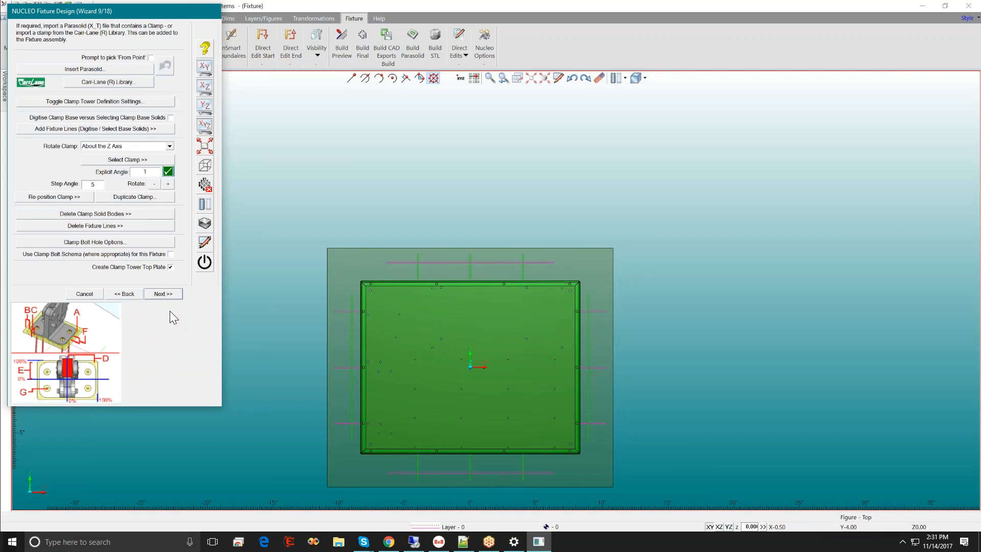
Step: Check the Carr-Lane clamp library and import the Parasolid clamp #OPTICAM_BIG_CLAMP_229HIHI.X_T onto the middle of the box's upper edge
{"action": "left_click", "coordinate": [125, 83]}
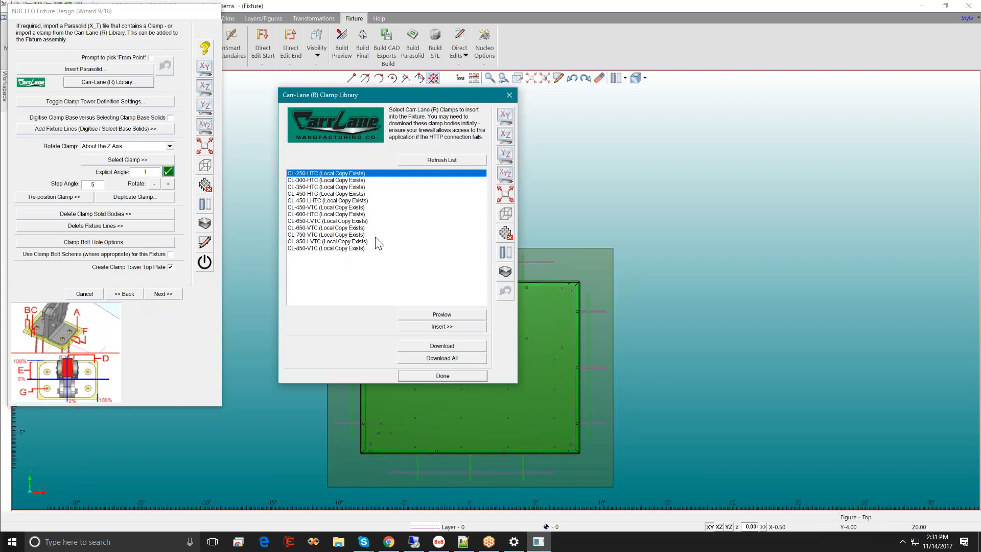
{"action": "left_click", "coordinate": [464, 376]}
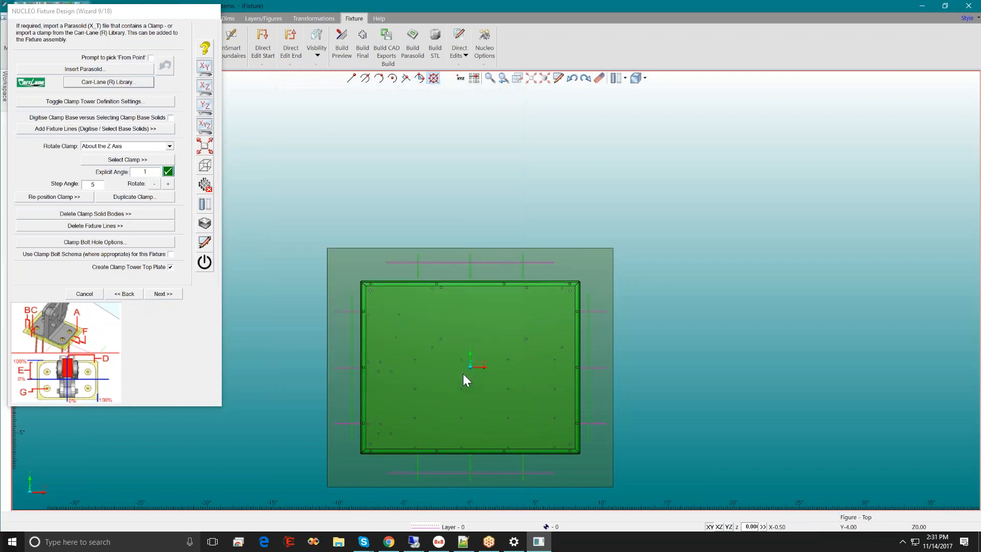
{"action": "left_click", "coordinate": [118, 69]}
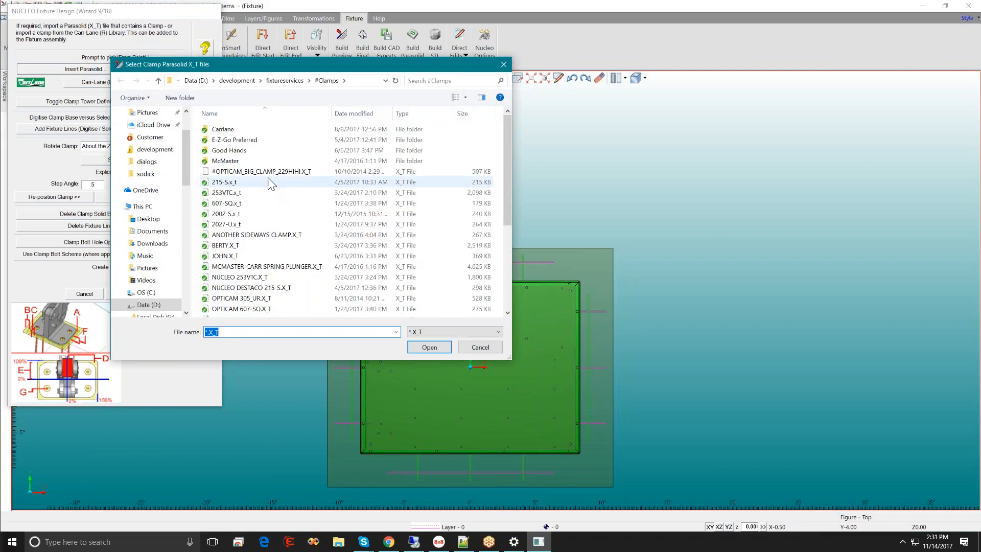
{"action": "double_click", "coordinate": [267, 174]}
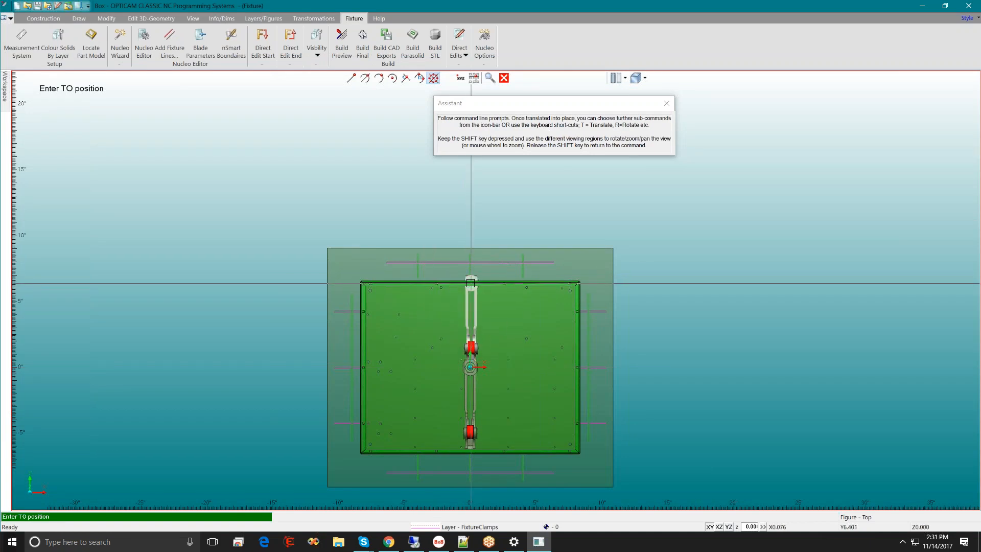
{"action": "left_click", "coordinate": [470, 284]}
Step: Rotate the imported clamp by 180 degrees so its base lies outside the box's upper edge
{"action": "key", "text": "r"}
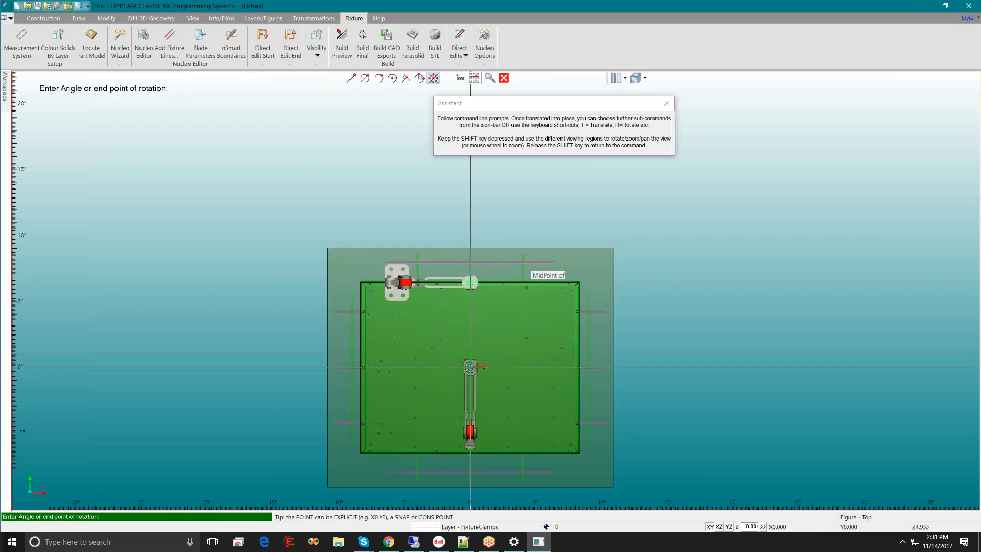
{"action": "left_click", "coordinate": [504, 282]}
{"action": "type", "text": "180"}
{"action": "key", "text": "Return"}
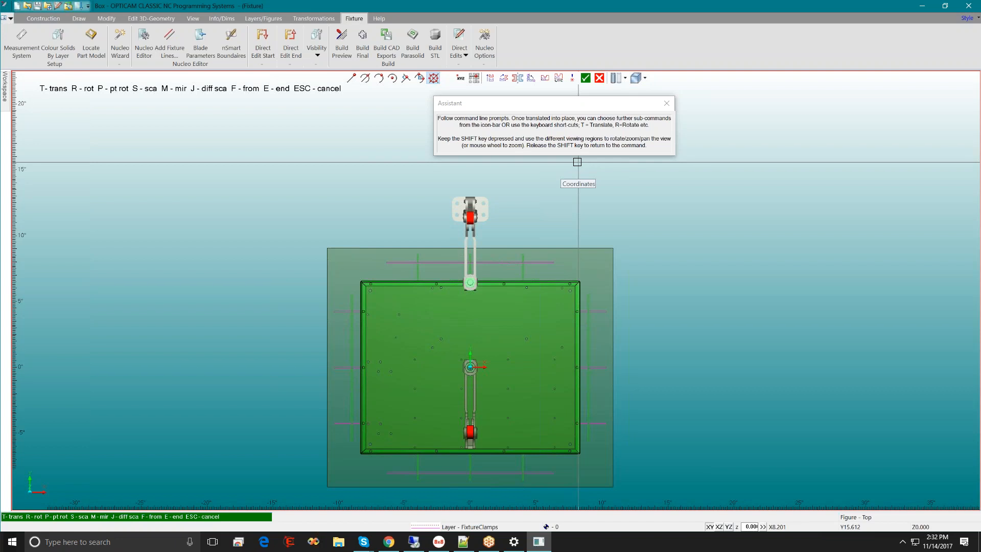
Step: Try to translate the clamp incrementally, entering an X offset of 2 and a further offset of -.25
{"action": "key", "text": "t"}
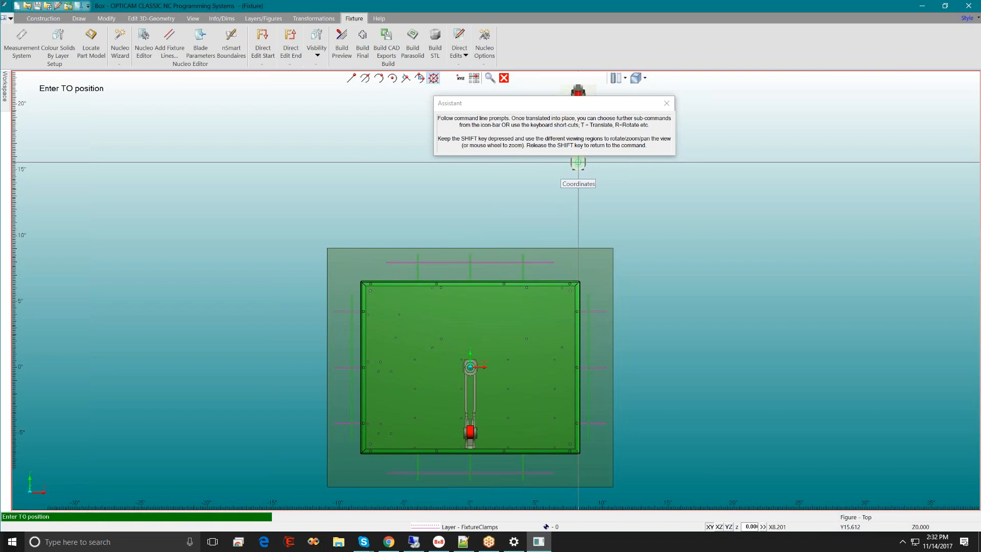
{"action": "type", "text": "dx2"}
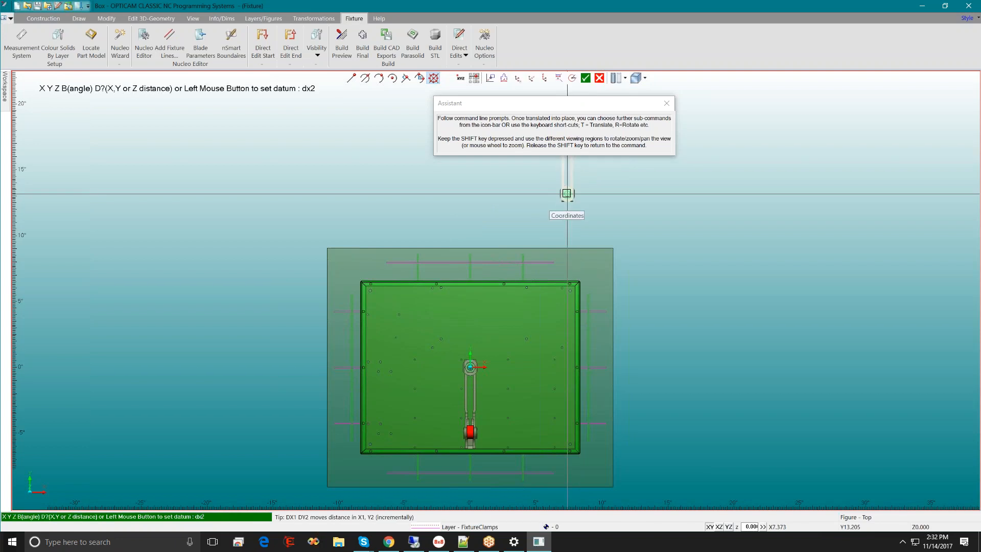
{"action": "type", "text": " d-.25"}
{"action": "key", "text": "Return"}
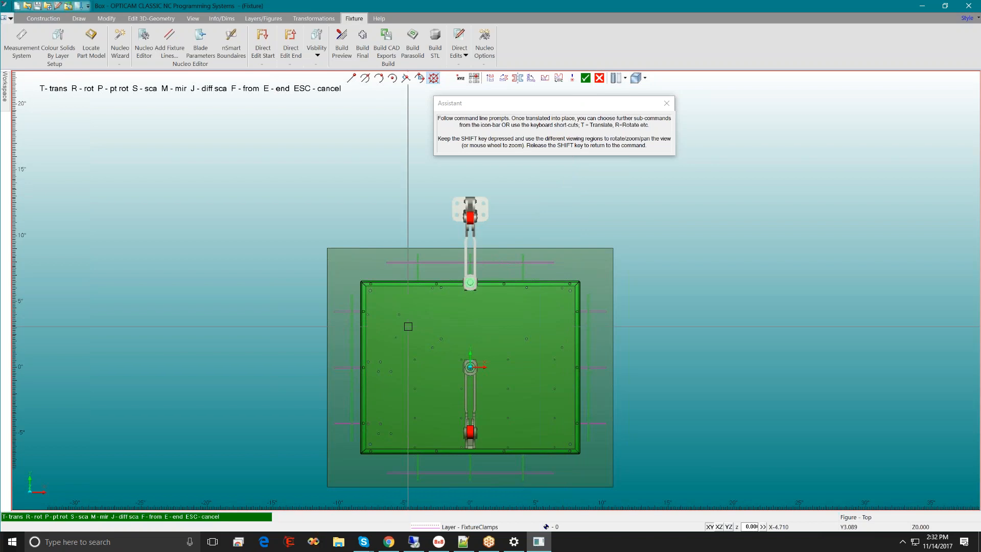
Step: Translate the clamp incrementally by 2 along X
{"action": "key", "text": "t"}
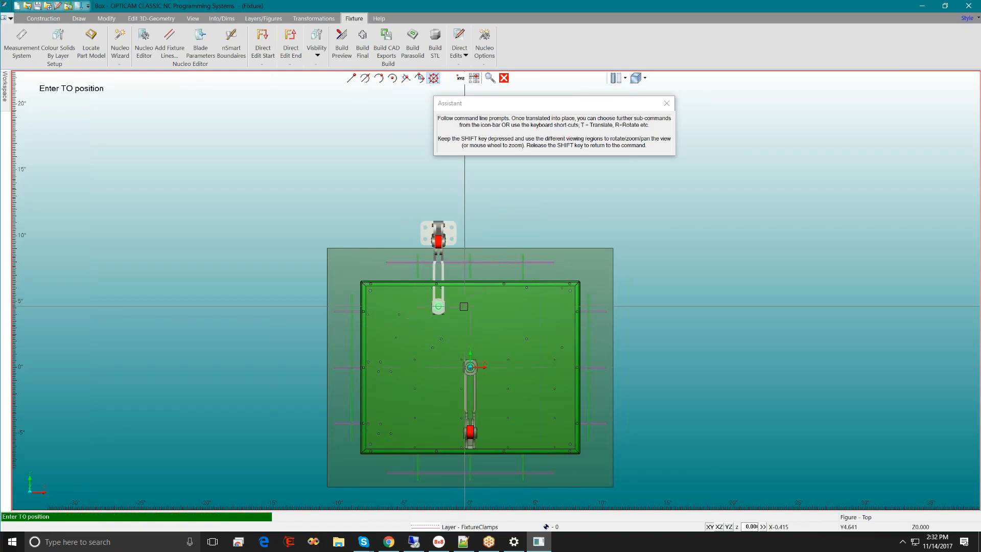
{"action": "left_click", "coordinate": [463, 306]}
{"action": "type", "text": "2"}
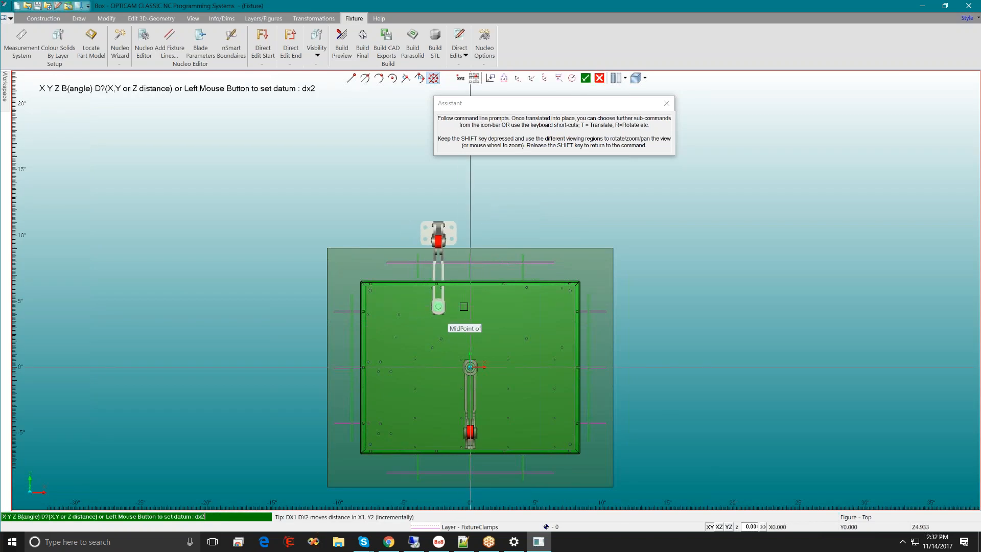
{"action": "key", "text": "Return"}
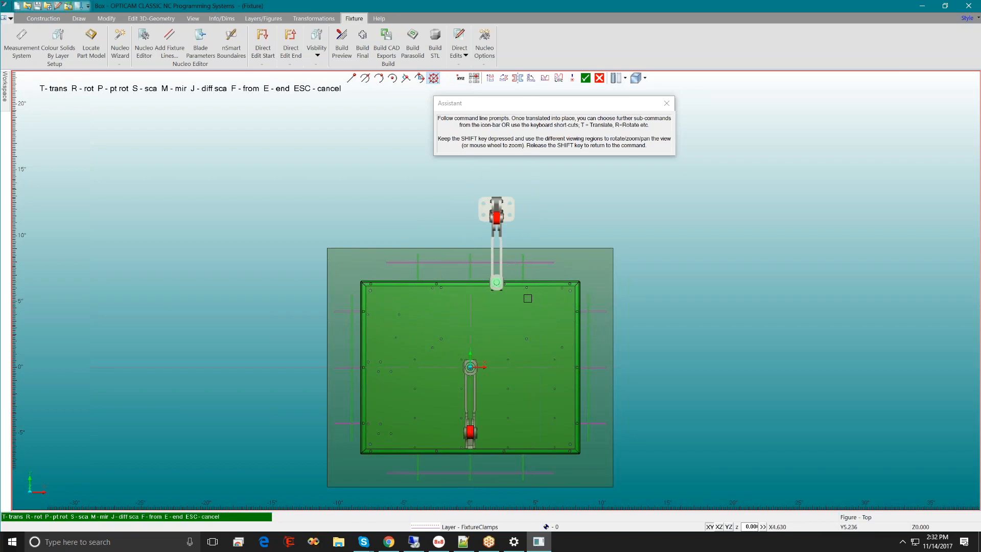
Step: Translate the clamp by taking X from the box's upper-right corner and Y from the middle of its right edge
{"action": "scroll", "coordinate": [504, 288], "scroll_direction": "up", "scroll_amount": 1}
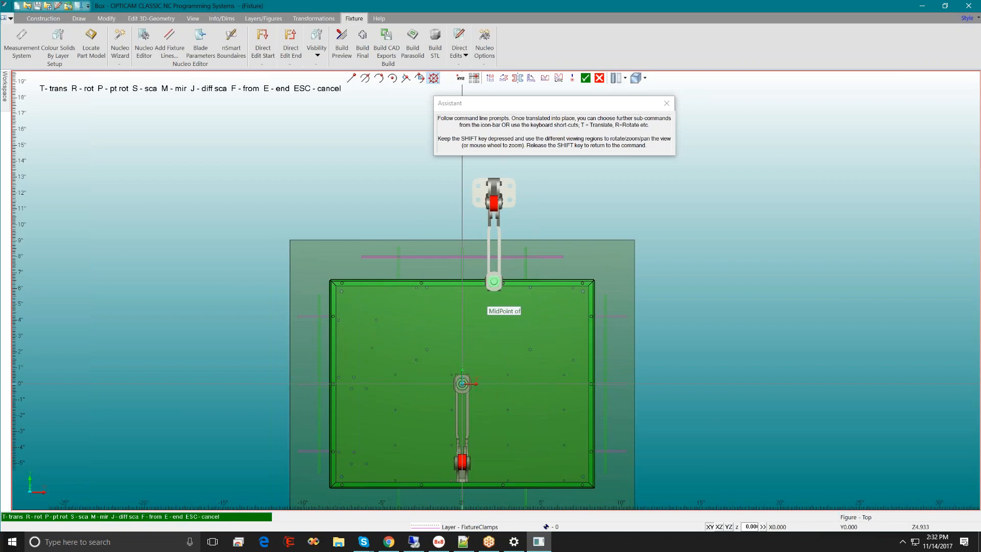
{"action": "key", "text": "t"}
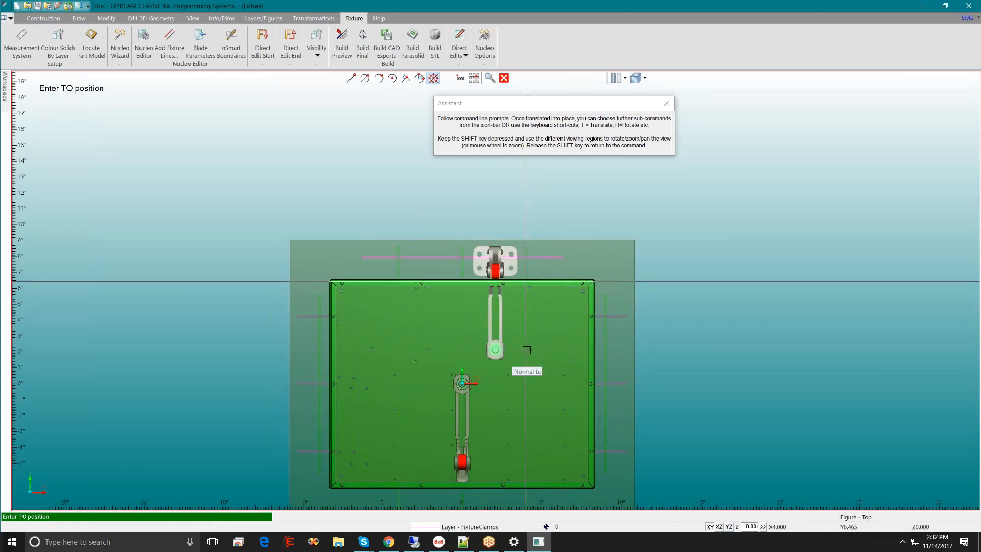
{"action": "left_click", "coordinate": [527, 349]}
{"action": "type", "text": "x"}
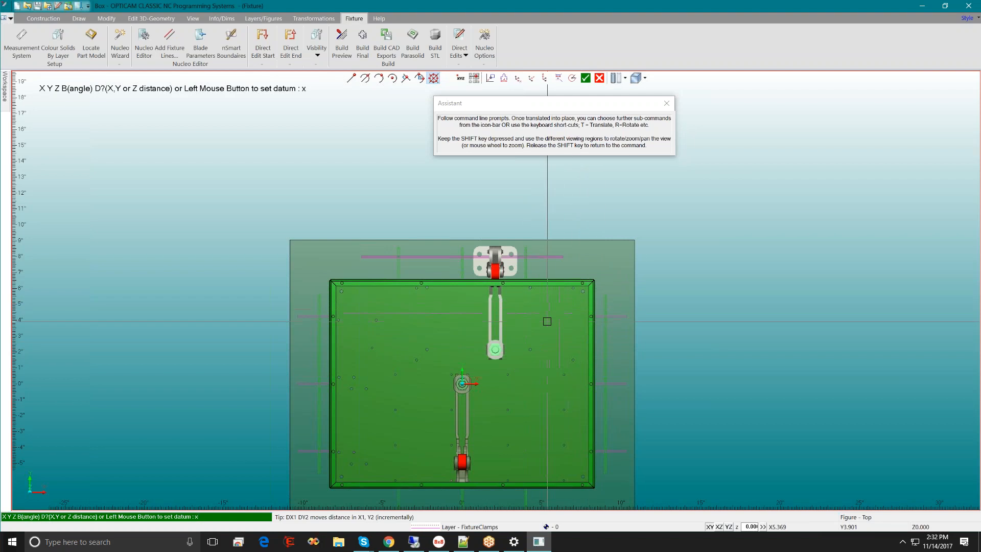
{"action": "left_click", "coordinate": [588, 286]}
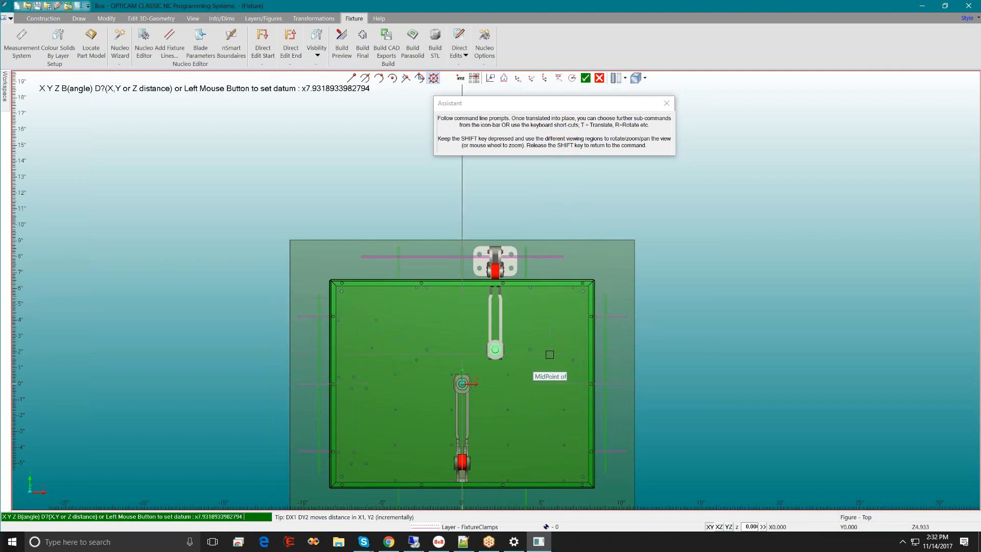
{"action": "type", "text": "y"}
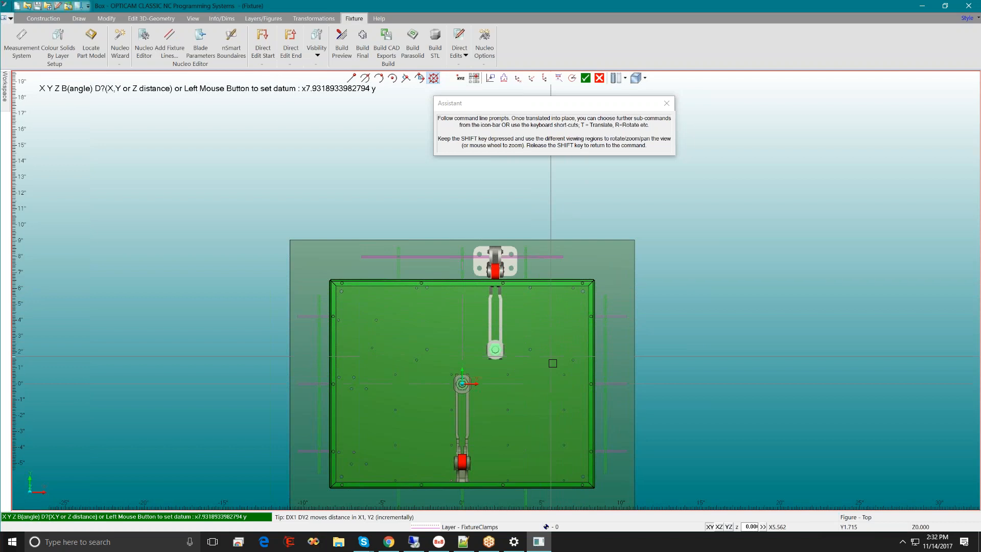
{"action": "left_click", "coordinate": [591, 384]}
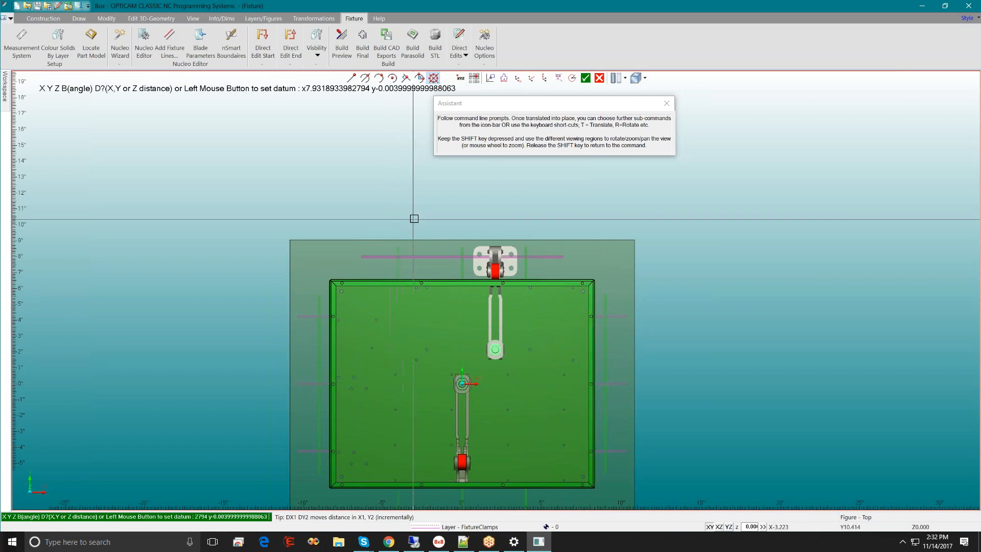
{"action": "key", "text": "Return"}
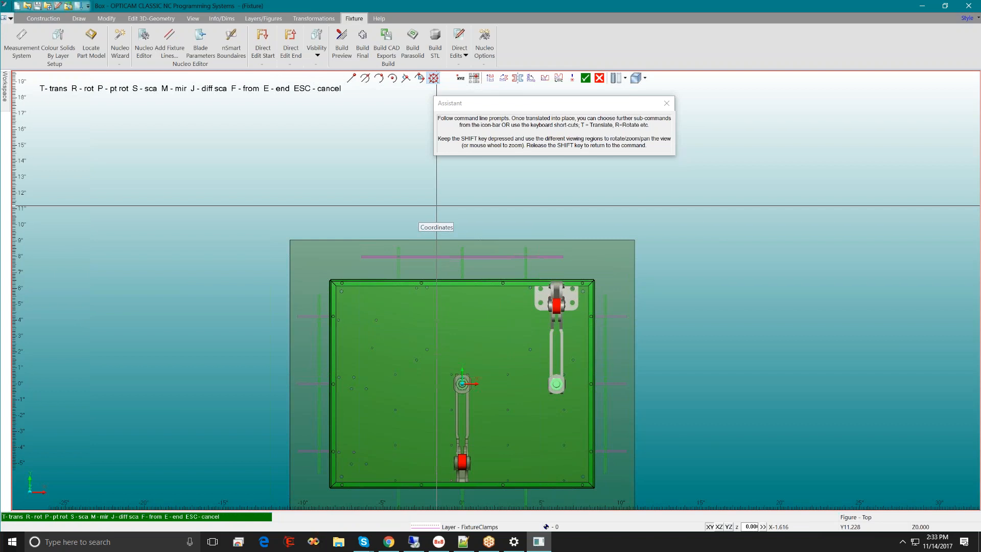
Step: Reposition the clamp on the box's upper edge a little left of centre and finish placing it
{"action": "key", "text": "t"}
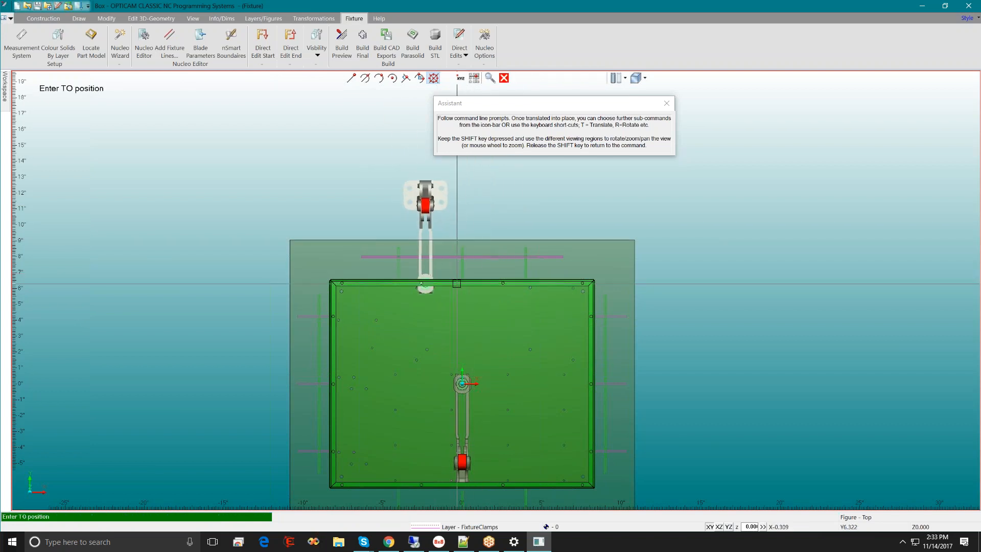
{"action": "left_click", "coordinate": [456, 283]}
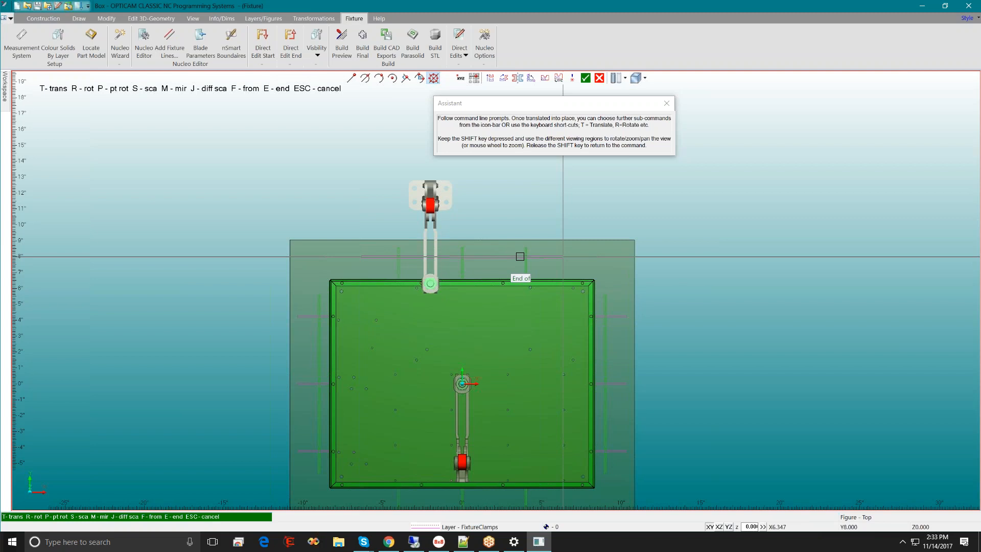
{"action": "key", "text": "e"}
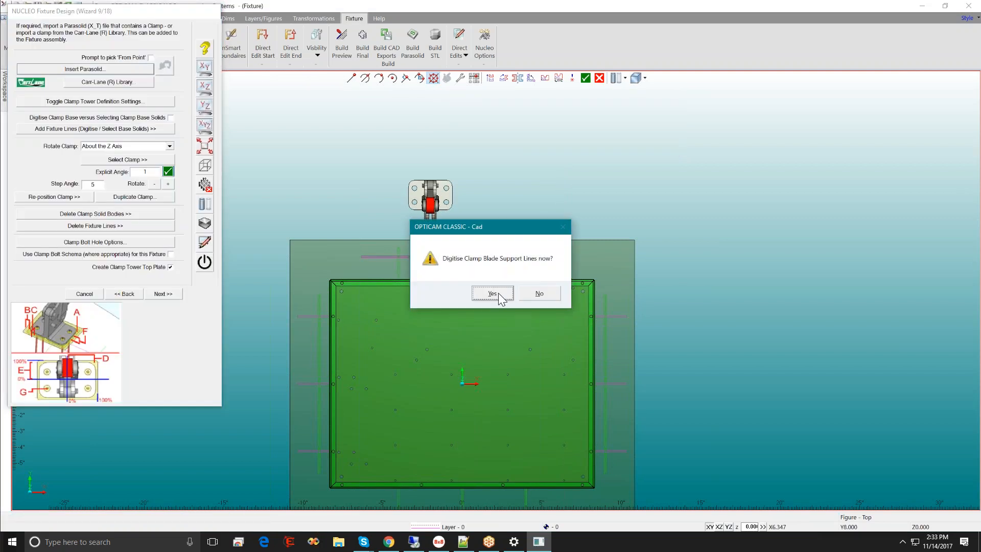
Step: Digitise the clamp blade support lines using the clamp's base as the selected body
{"action": "left_click", "coordinate": [492, 293]}
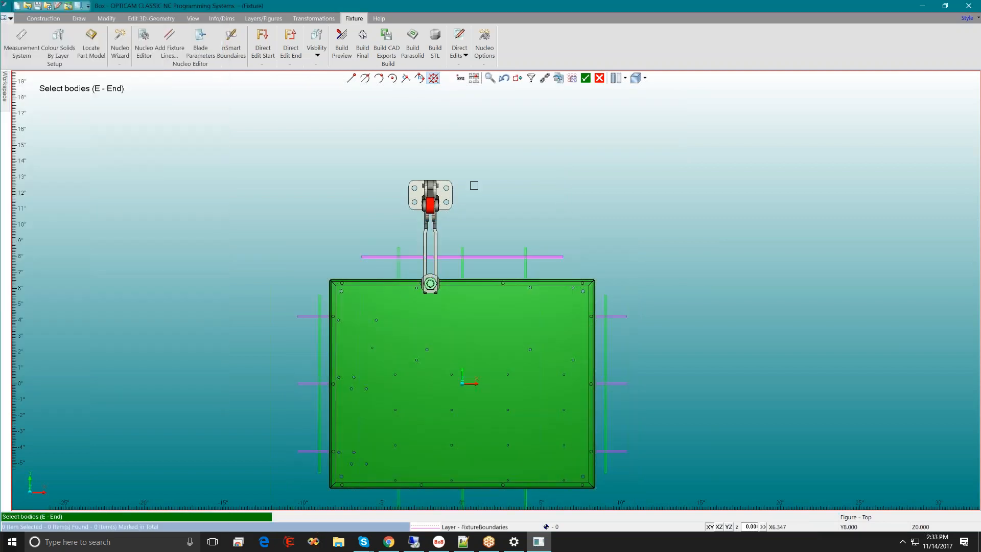
{"action": "left_click", "coordinate": [447, 197]}
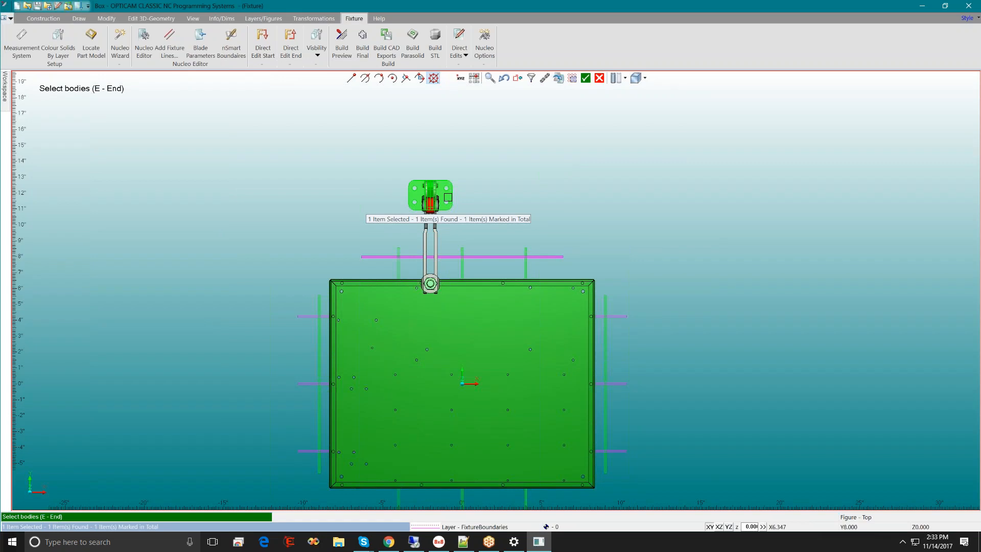
{"action": "key", "text": "e"}
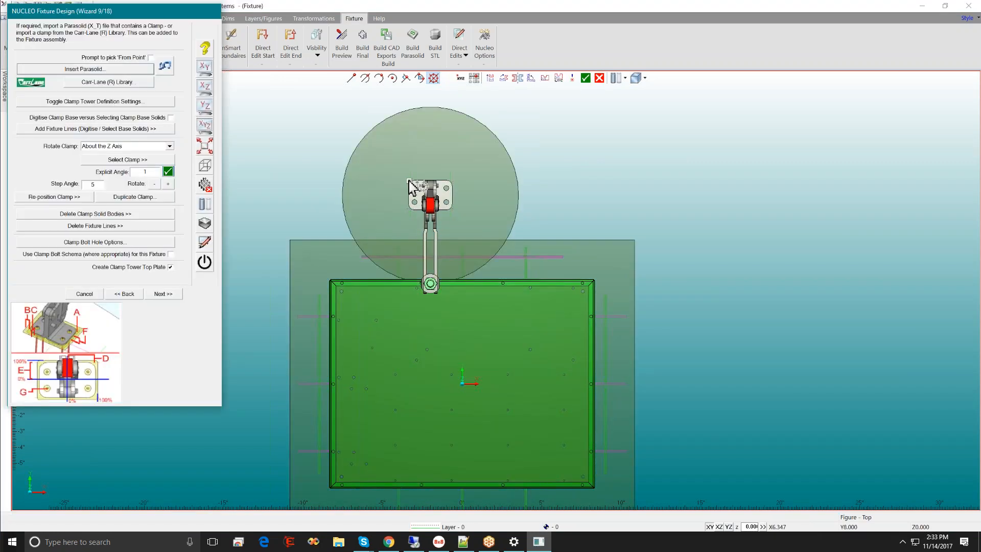
Step: Hide the base plate and examine the clamp's base and support lines in relation to the box
{"action": "scroll", "coordinate": [428, 194], "scroll_direction": "up", "scroll_amount": 5}
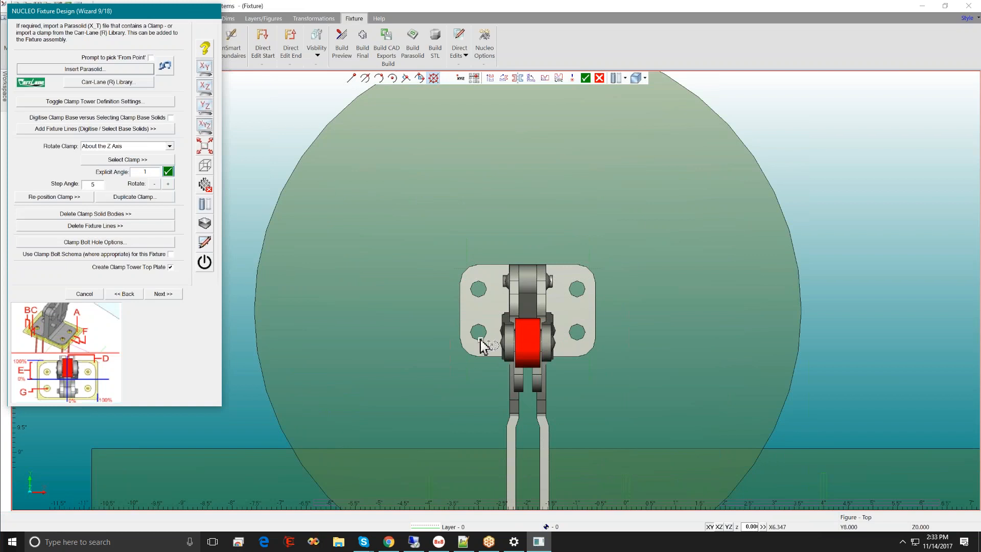
{"action": "scroll", "coordinate": [563, 345], "scroll_direction": "down", "scroll_amount": 1}
{"action": "scroll", "coordinate": [510, 348], "scroll_direction": "down", "scroll_amount": 3}
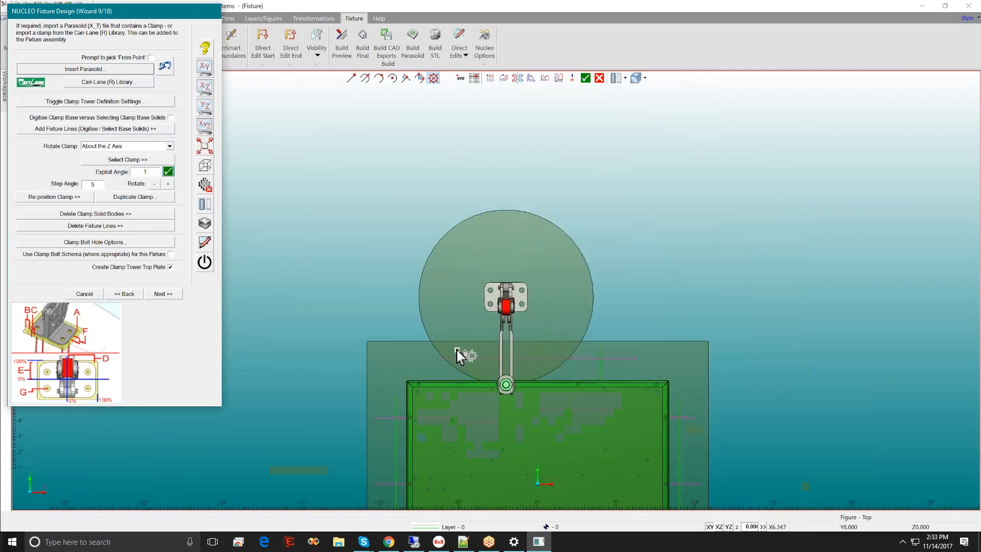
{"action": "left_click", "coordinate": [204, 224]}
{"action": "scroll", "coordinate": [498, 304], "scroll_direction": "up", "scroll_amount": 5}
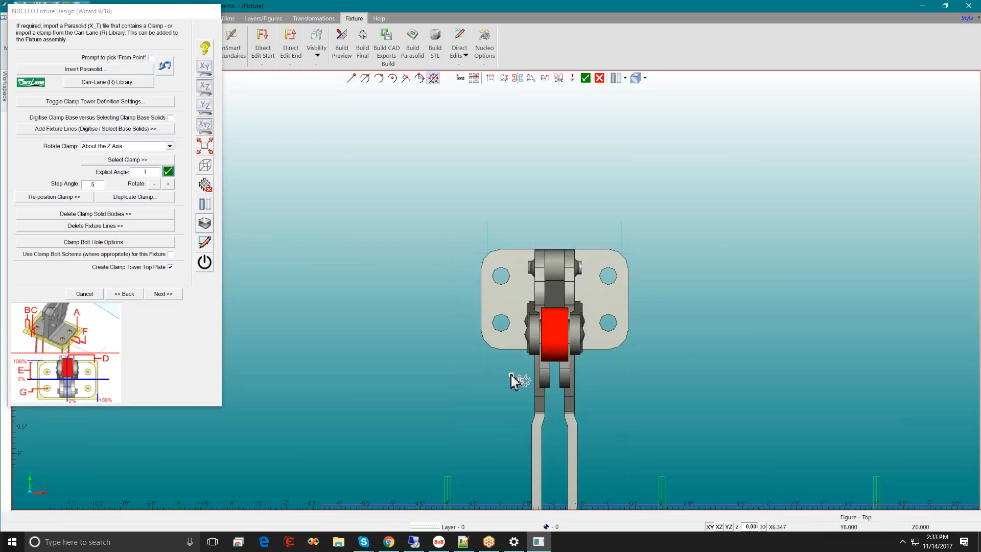
{"action": "scroll", "coordinate": [514, 378], "scroll_direction": "down", "scroll_amount": 5}
{"action": "scroll", "coordinate": [563, 409], "scroll_direction": "down", "scroll_amount": 4}
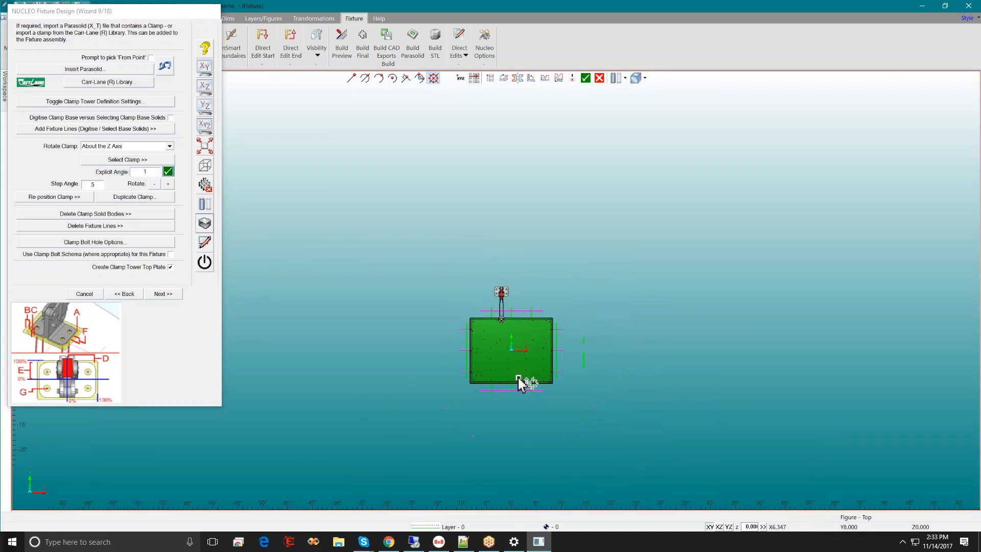
{"action": "scroll", "coordinate": [510, 368], "scroll_direction": "up", "scroll_amount": 2}
{"action": "scroll", "coordinate": [503, 368], "scroll_direction": "up", "scroll_amount": 1}
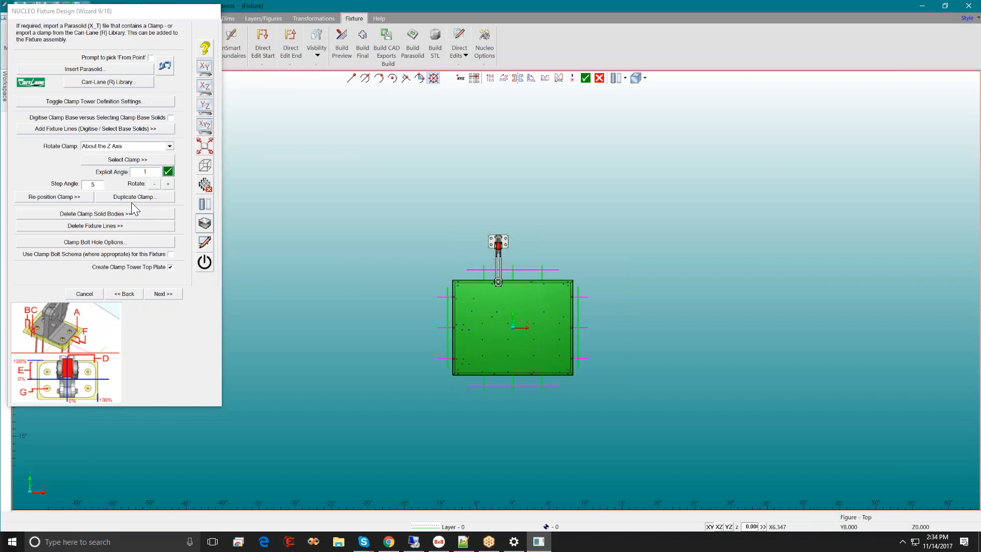
Step: Review the clamp bolt hole options for the imported clamp beside the model, and close them without changes
{"action": "left_click", "coordinate": [130, 243]}
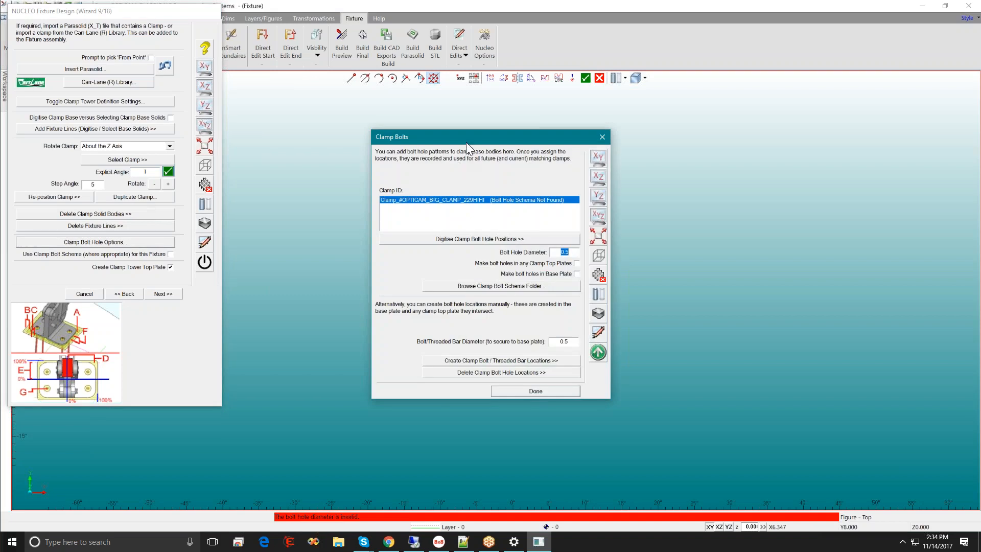
{"action": "left_click_drag", "start_coordinate": [466, 142], "coordinate": [285, 136]}
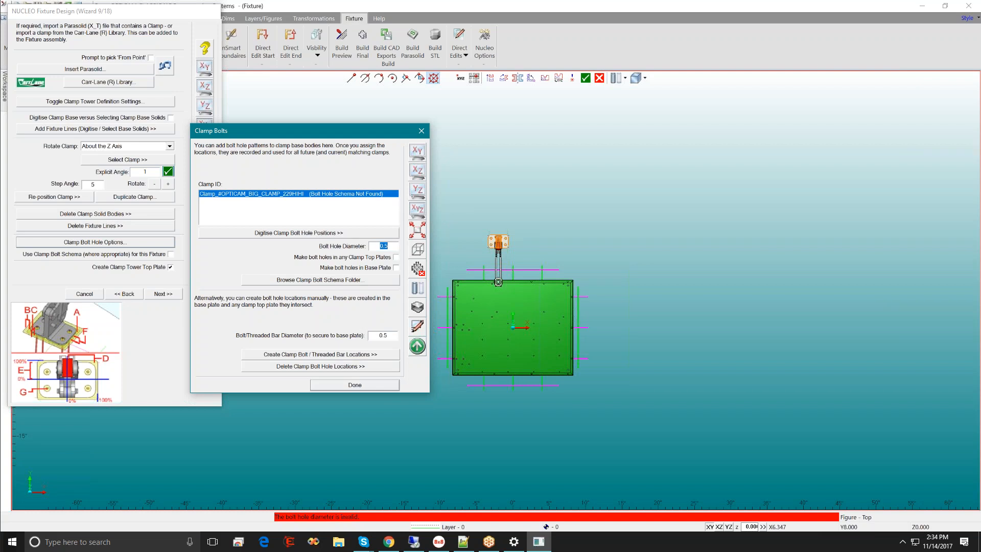
{"action": "left_click", "coordinate": [355, 385]}
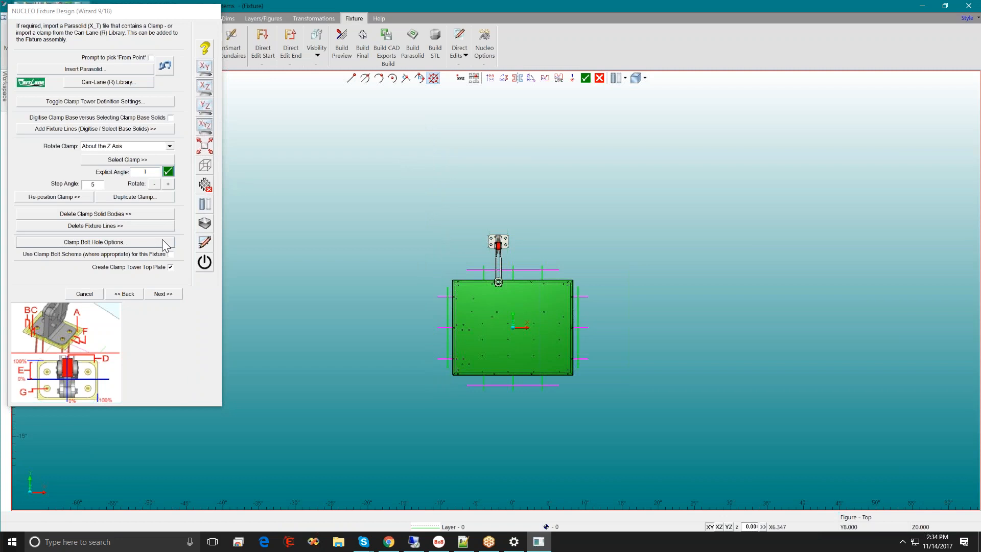
Step: Proceed through the bridge clamp, weld position, blade offset and weight-reduction settings to corner relief, keeping the existing values
{"action": "left_click", "coordinate": [164, 294]}
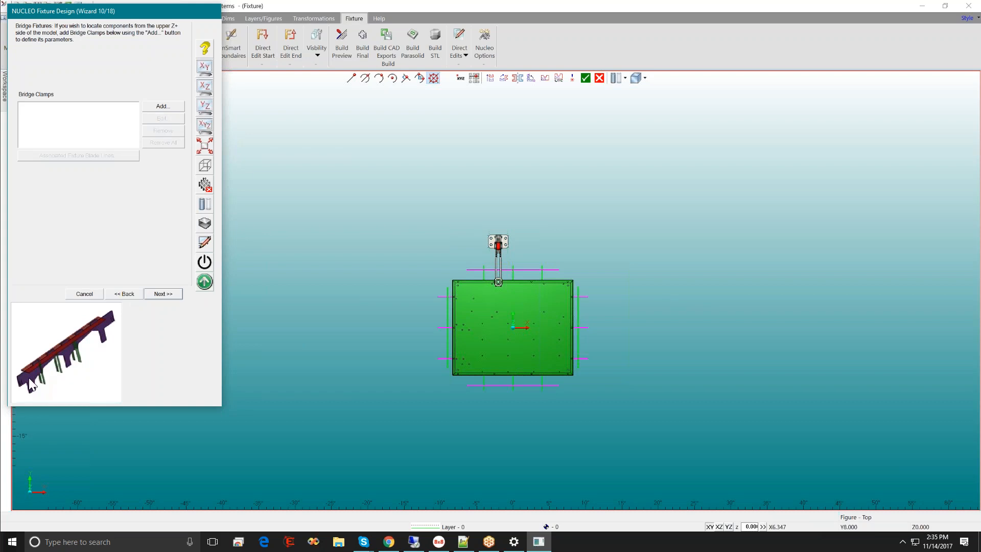
{"action": "left_click", "coordinate": [163, 294]}
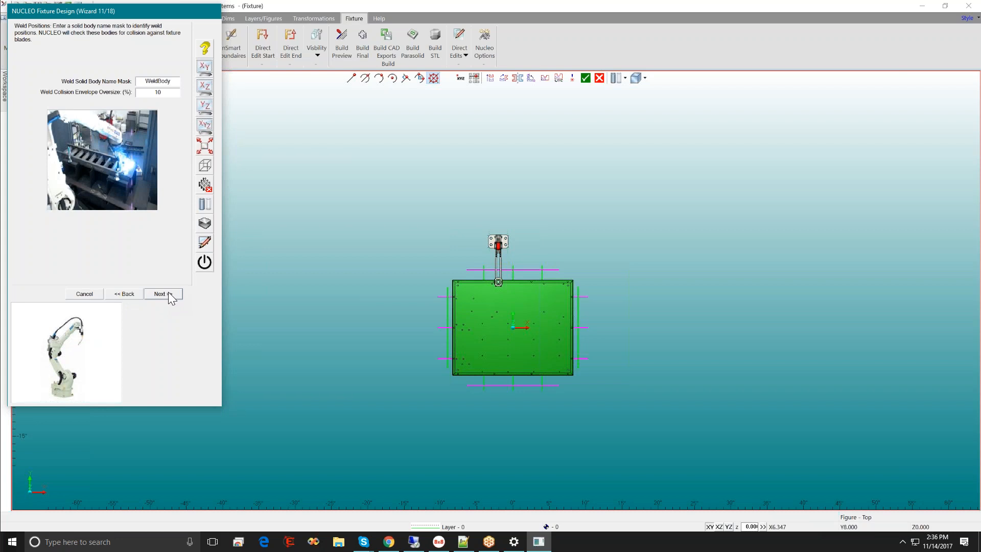
{"action": "left_click", "coordinate": [169, 296]}
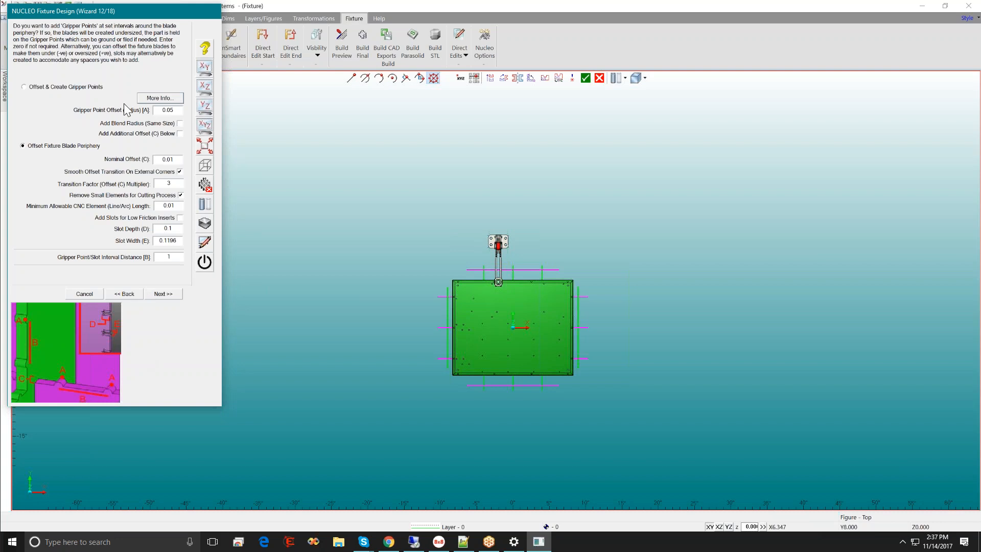
{"action": "left_click", "coordinate": [165, 294]}
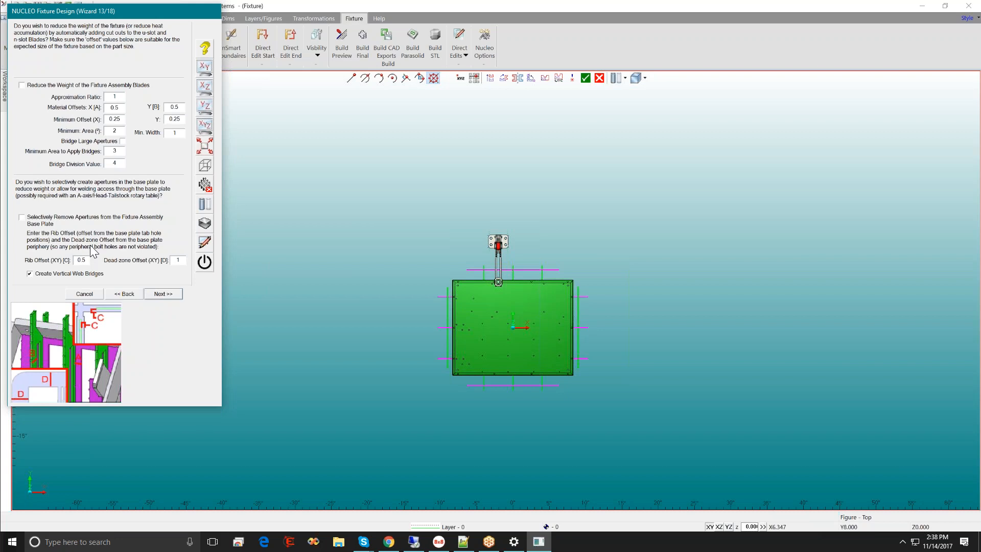
{"action": "left_click", "coordinate": [160, 295]}
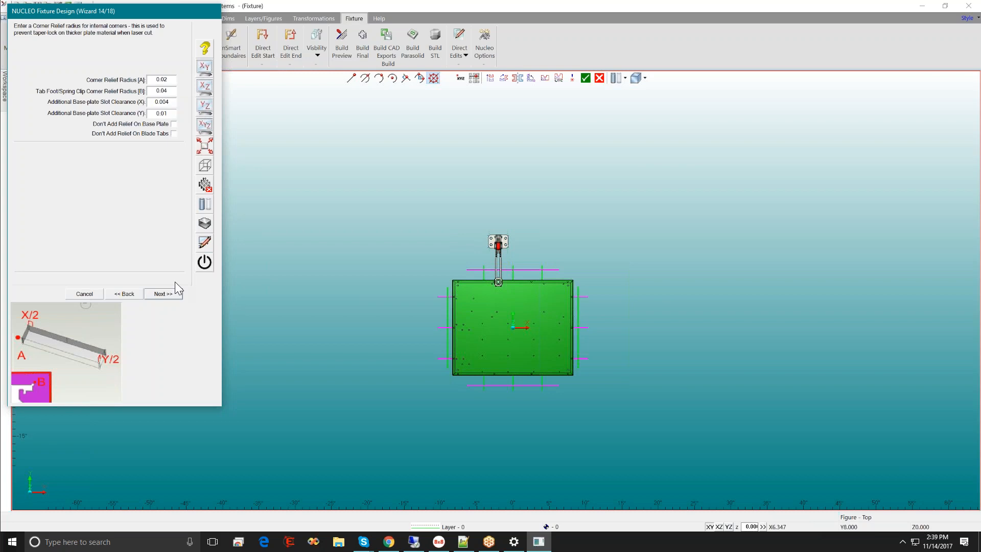
Step: Review the pin tower and base plate bolt hole settings, and proceed to the fixture creation method
{"action": "left_click", "coordinate": [172, 298]}
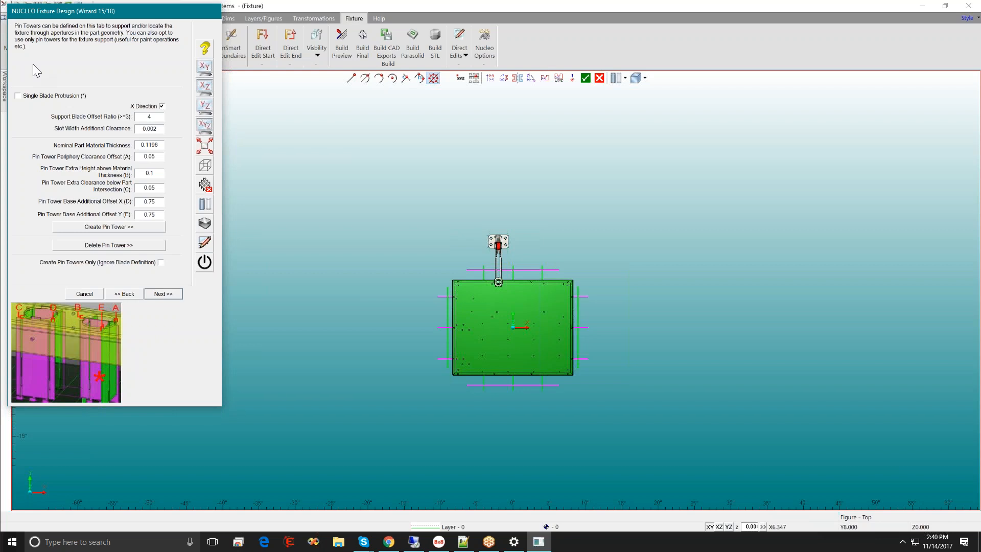
{"action": "left_click", "coordinate": [160, 294]}
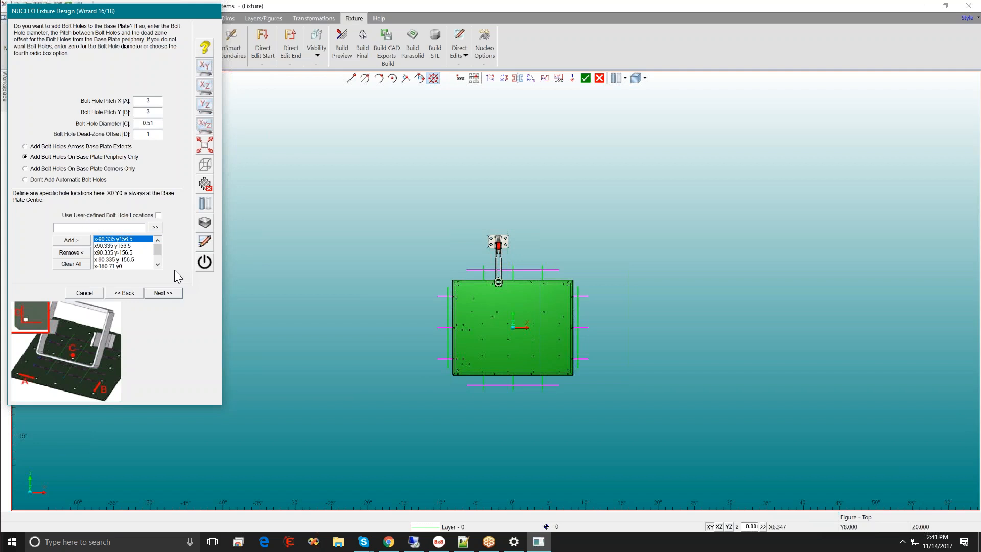
{"action": "left_click", "coordinate": [124, 262]}
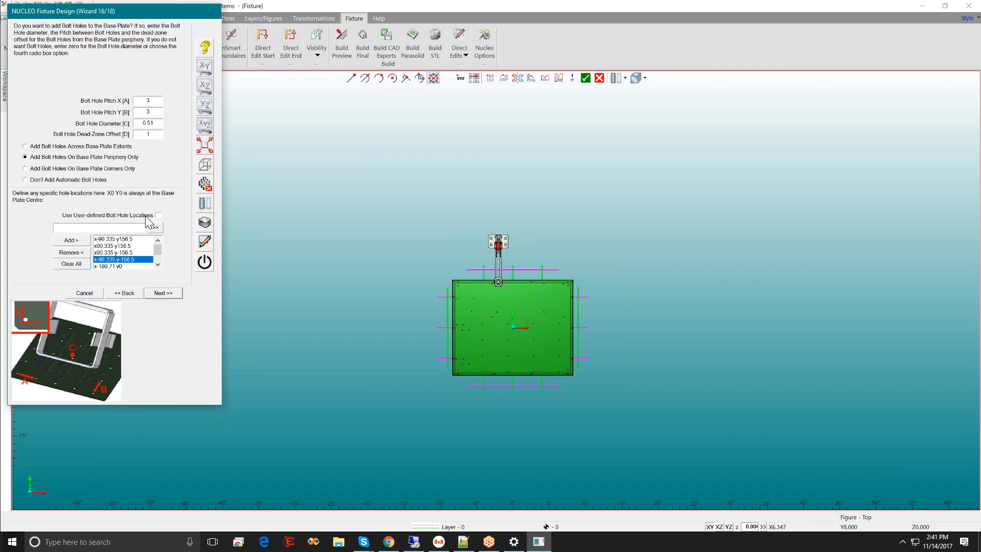
{"action": "left_click", "coordinate": [176, 293]}
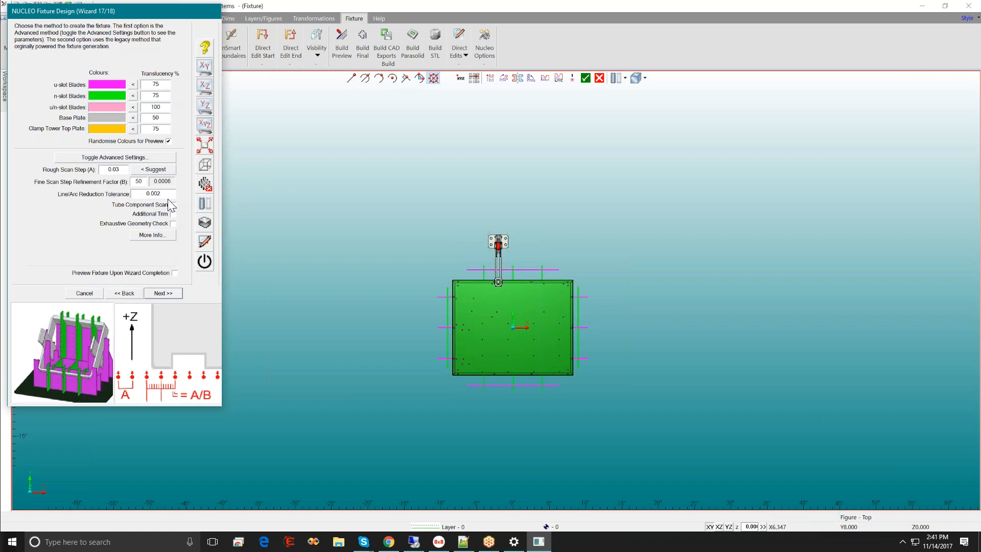
Step: Inspect the advanced creation settings, the rough scan step, fine scan refinement factor and line/arc reduction tolerance
{"action": "left_click", "coordinate": [158, 157]}
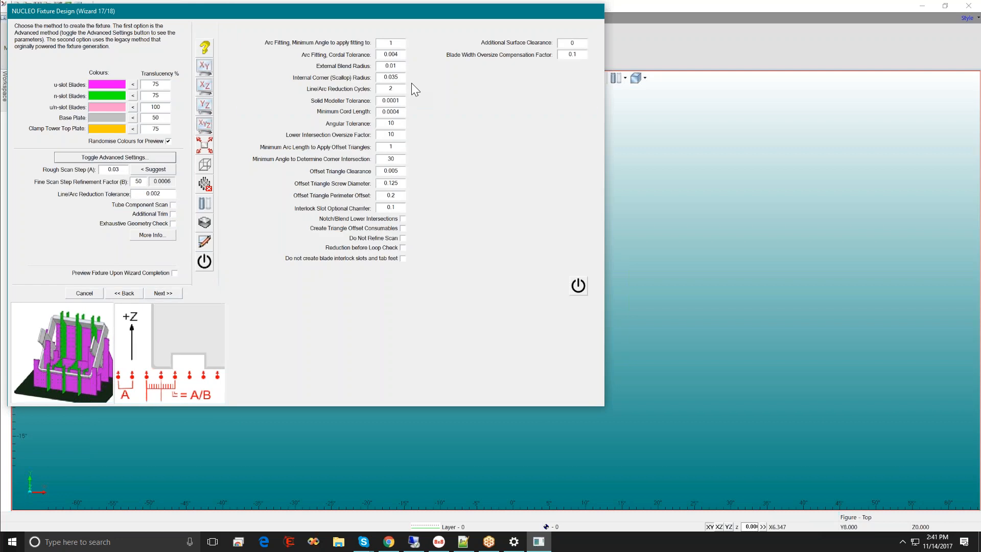
{"action": "left_click", "coordinate": [582, 284]}
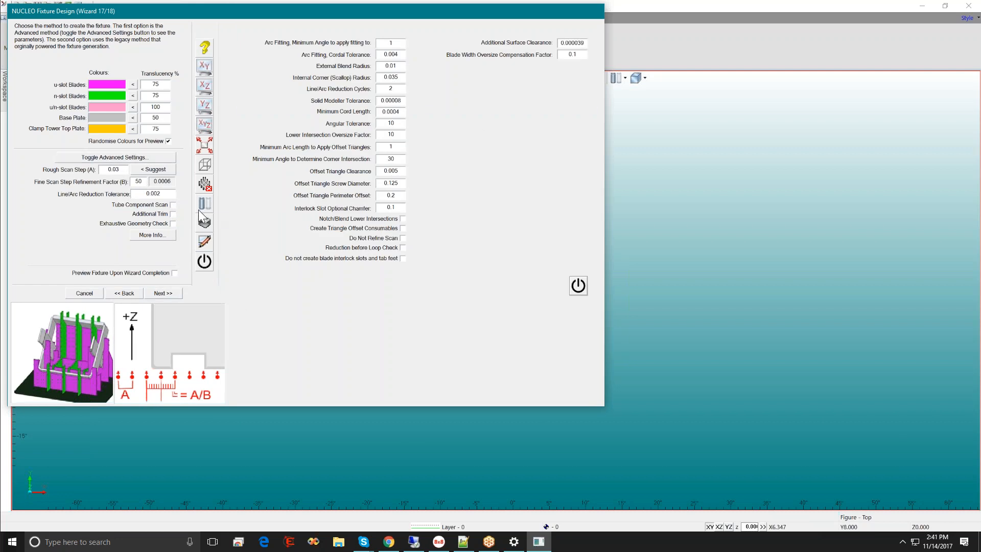
{"action": "left_click", "coordinate": [159, 160]}
{"action": "double_click", "coordinate": [114, 170]}
{"action": "double_click", "coordinate": [139, 181]}
{"action": "left_click", "coordinate": [166, 195]}
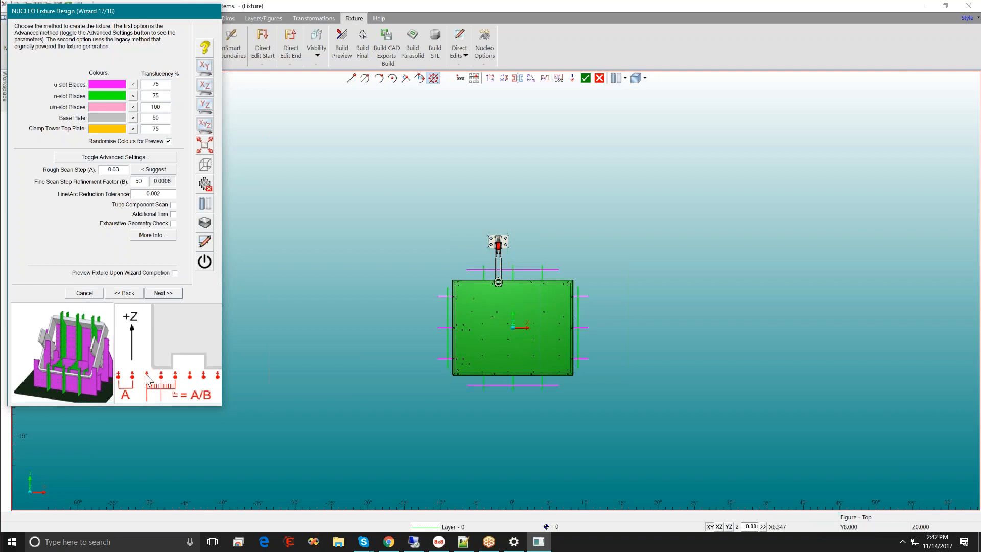
Step: Review the refinement factor together with the advanced minimum angle to determine corner intersection, leaving both as they are
{"action": "double_click", "coordinate": [140, 182]}
{"action": "left_click", "coordinate": [139, 160]}
{"action": "left_click_drag", "start_coordinate": [400, 159], "coordinate": [363, 154]}
{"action": "mouse_move", "coordinate": [287, 264]}
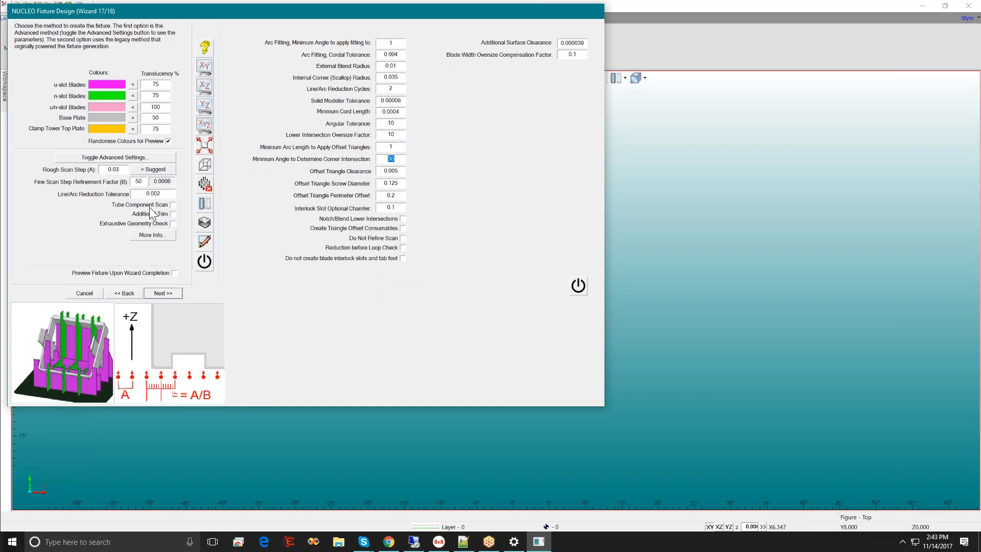
{"action": "left_click", "coordinate": [164, 194]}
{"action": "left_click", "coordinate": [141, 157]}
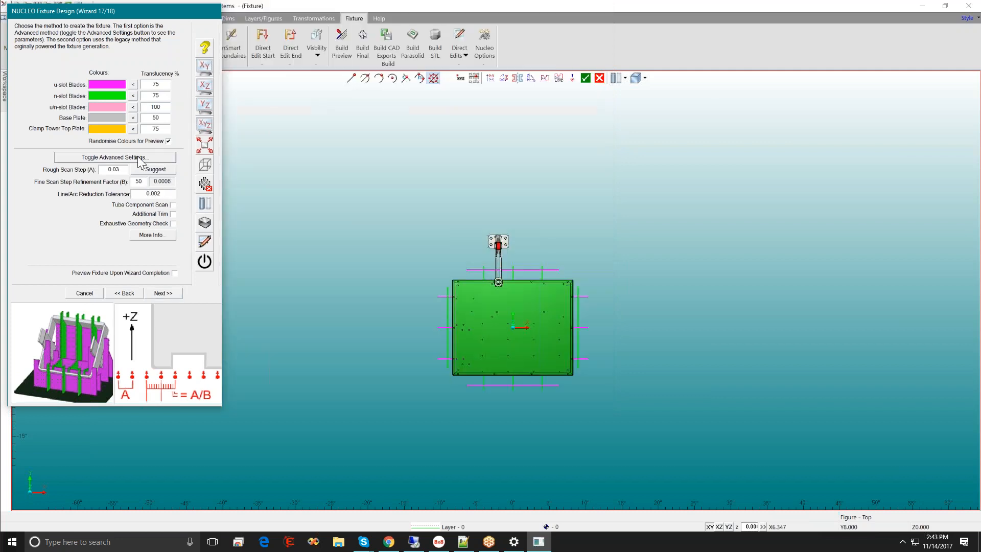
Step: Read the additional information on how Nucleo calculates the blade geometry, and close it
{"action": "left_click", "coordinate": [163, 235]}
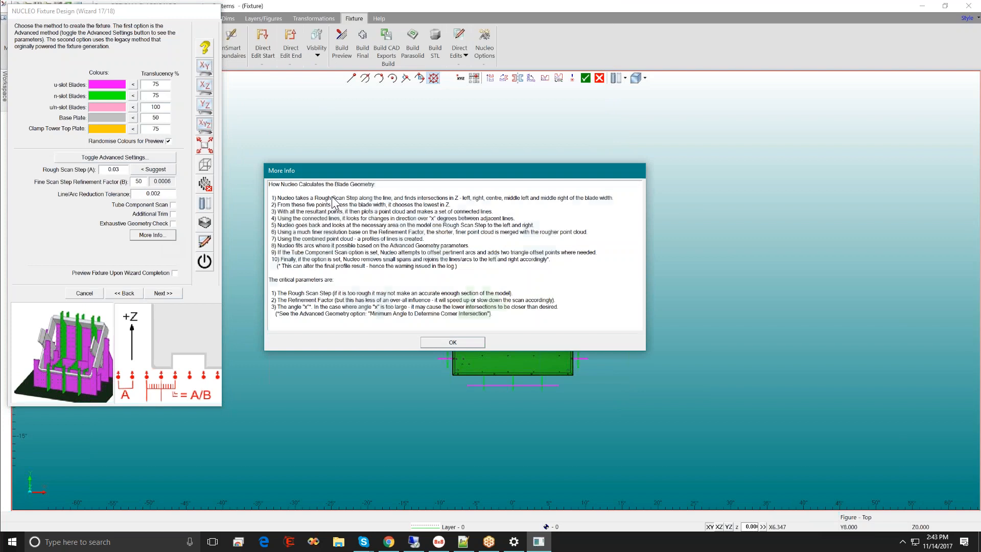
{"action": "left_click", "coordinate": [333, 198]}
{"action": "left_click_drag", "start_coordinate": [342, 214], "coordinate": [376, 171]}
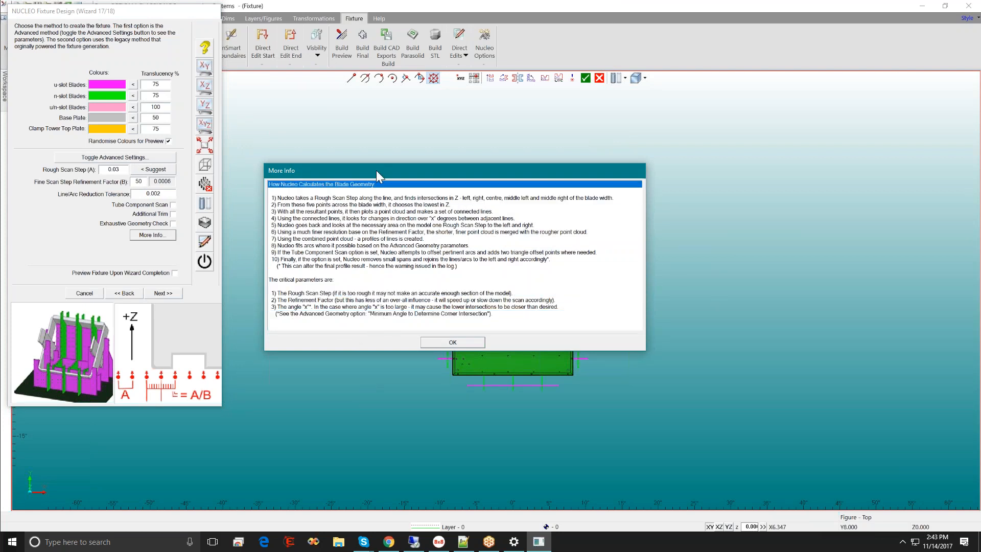
{"action": "left_click", "coordinate": [459, 341]}
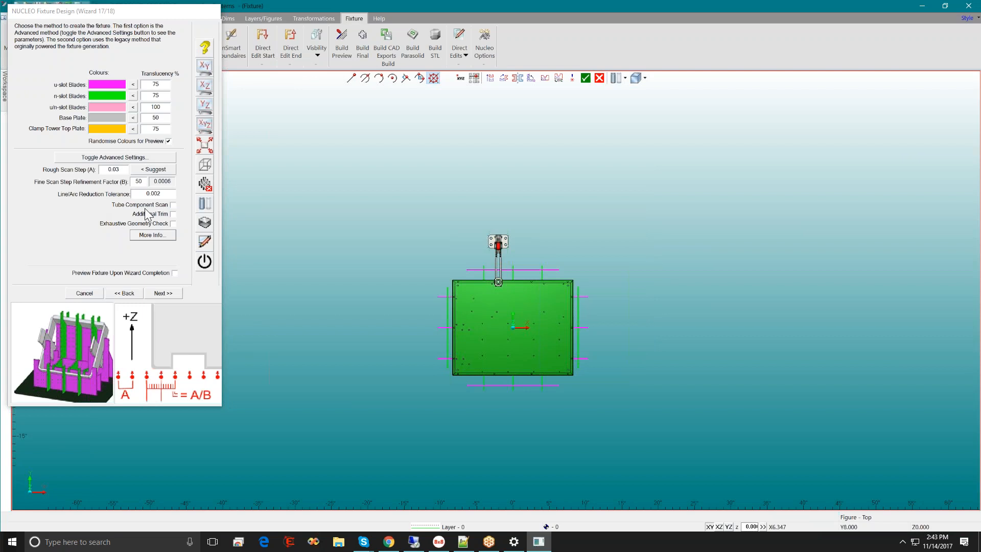
Step: Examine the Tube Component Scan option with its advanced minimum arc length and offset triangle perimeter settings, and the Exhaustive Geometry Check option
{"action": "mouse_move", "coordinate": [148, 211]}
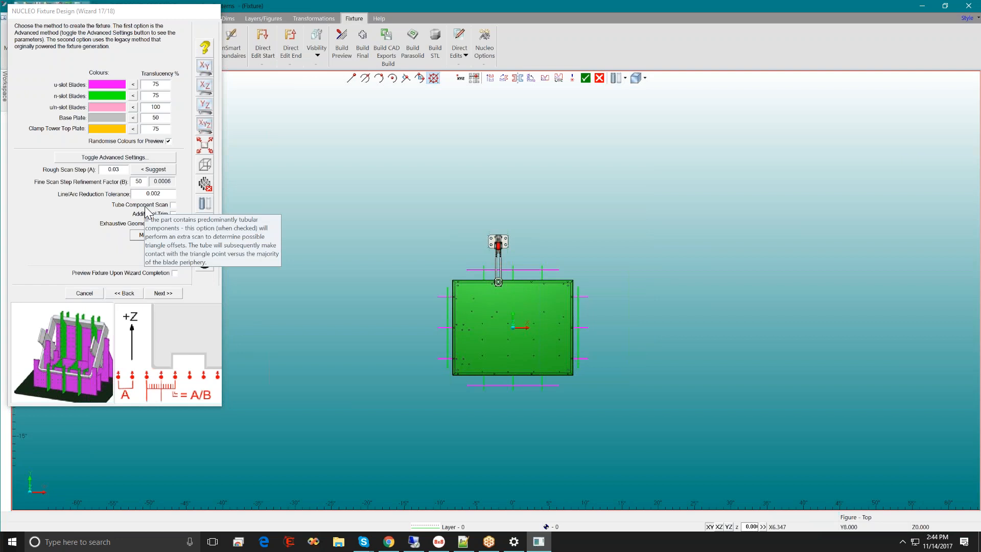
{"action": "left_click", "coordinate": [150, 157]}
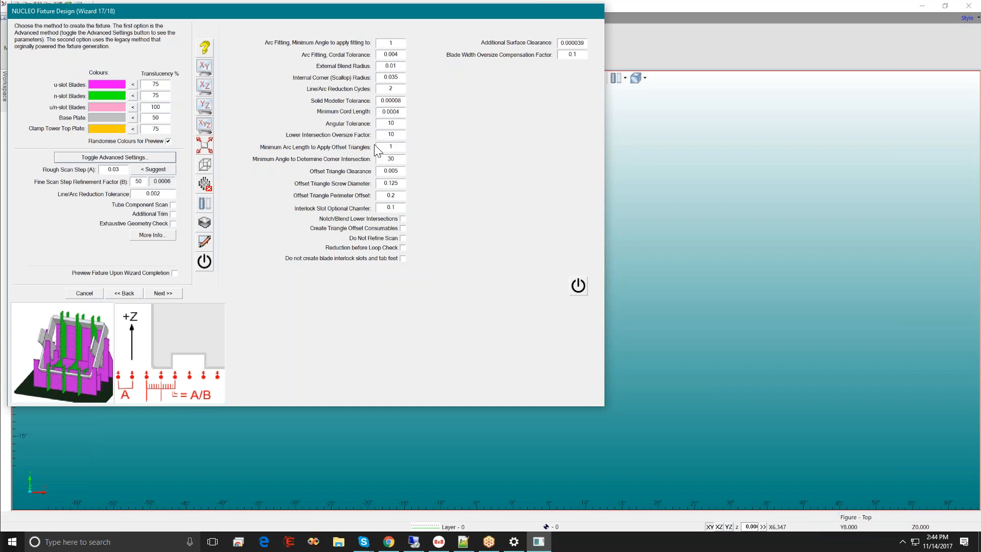
{"action": "double_click", "coordinate": [390, 147]}
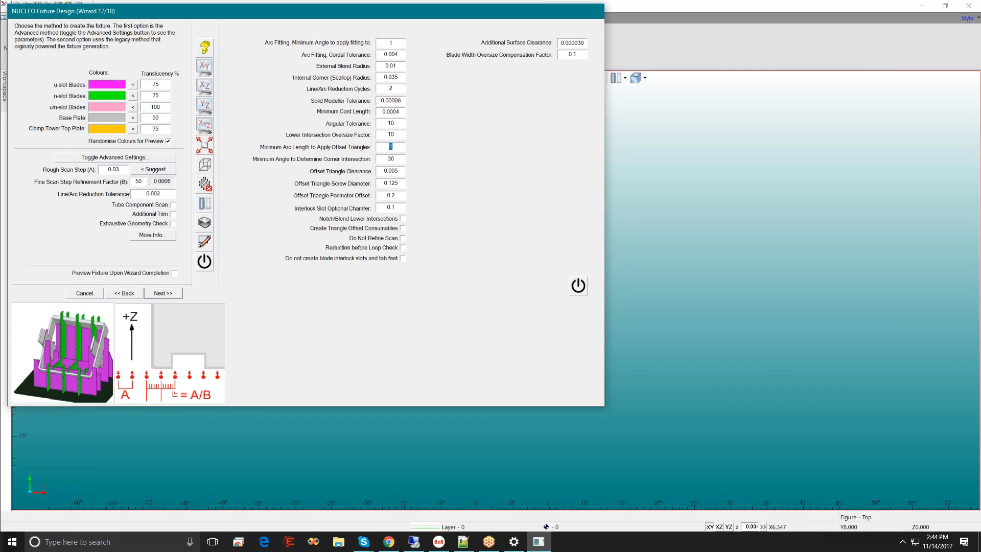
{"action": "double_click", "coordinate": [402, 196]}
{"action": "mouse_move", "coordinate": [138, 217]}
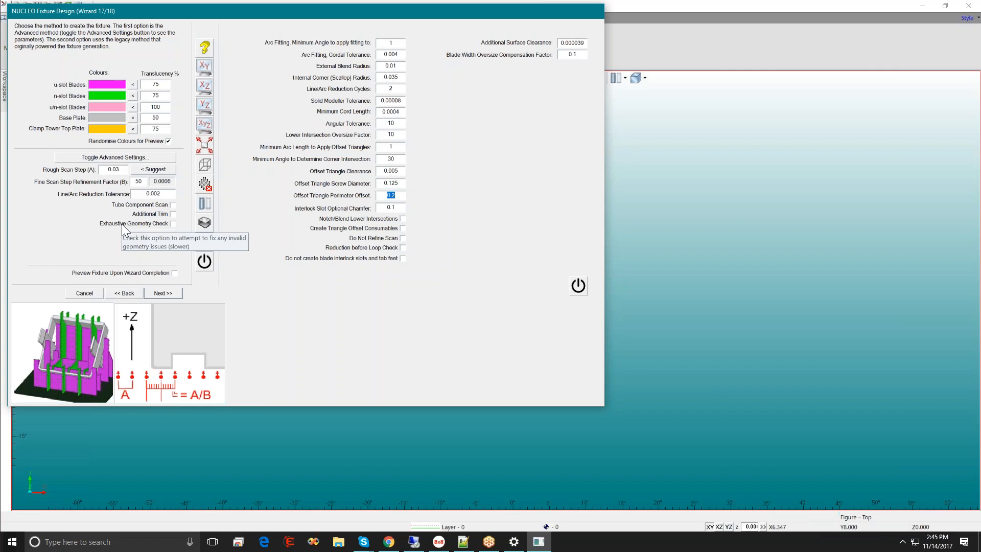
{"action": "left_click", "coordinate": [129, 156]}
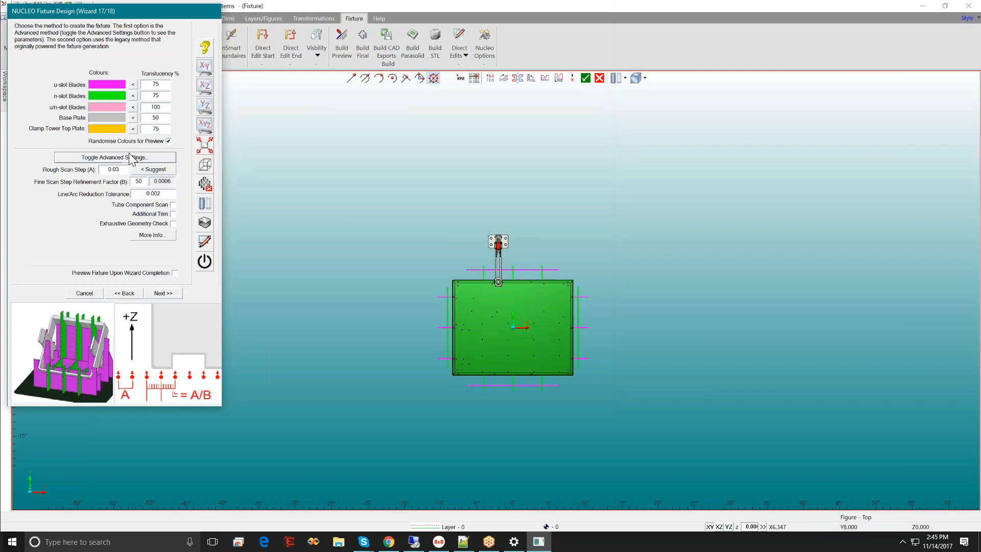
Step: View the final annotation and label settings, and go back through the wizard to the fixture blade pitch settings
{"action": "left_click", "coordinate": [164, 294]}
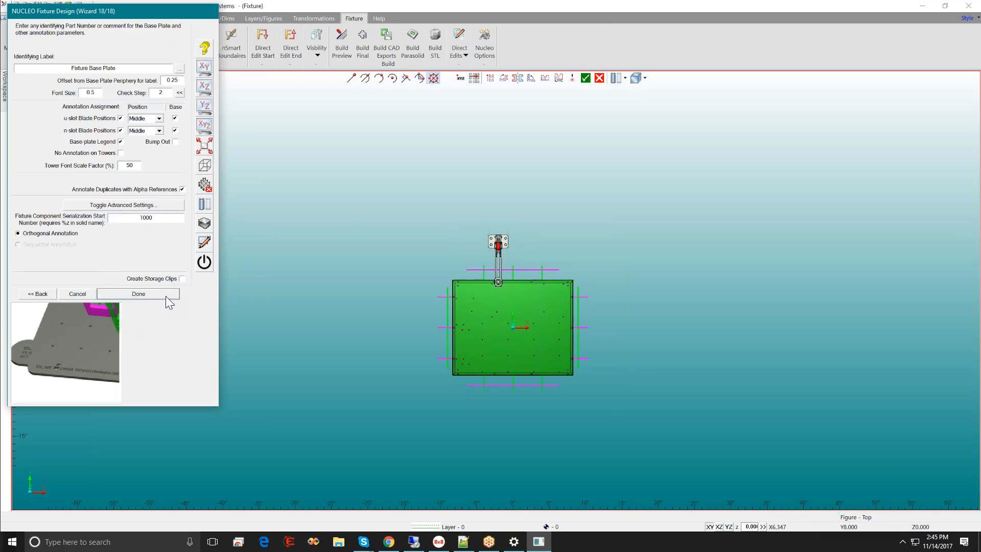
{"action": "left_click", "coordinate": [40, 294]}
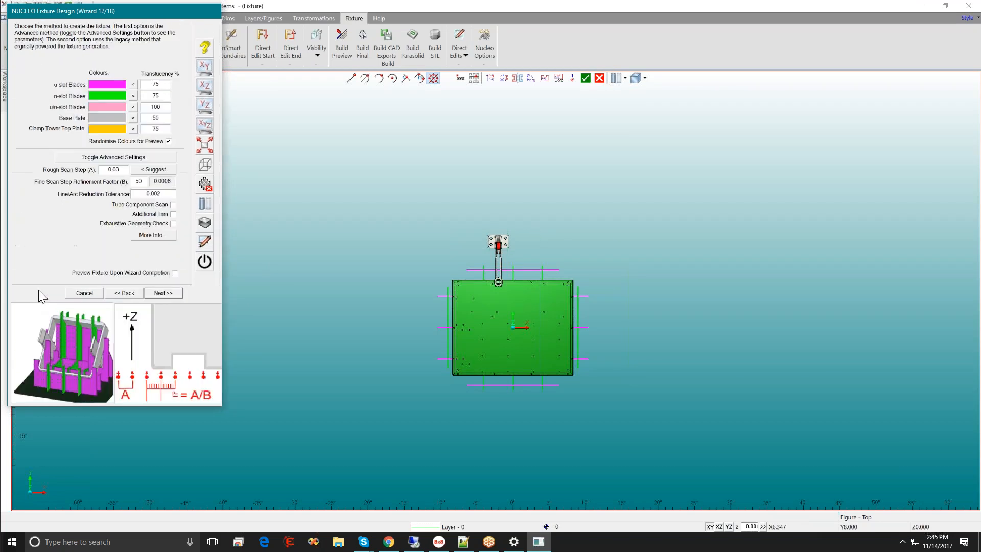
{"action": "left_click", "coordinate": [119, 293]}
{"action": "left_click", "coordinate": [115, 292]}
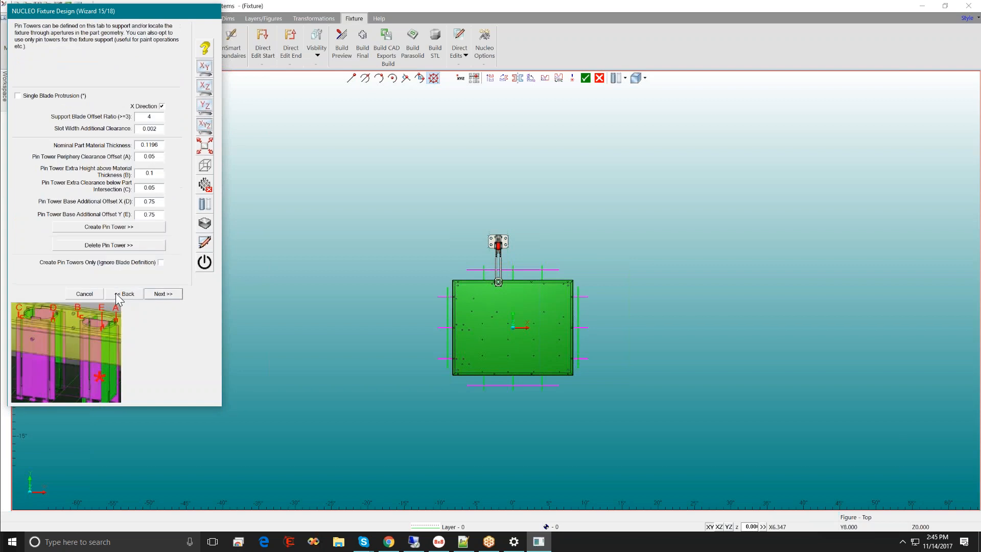
{"action": "left_click", "coordinate": [115, 293]}
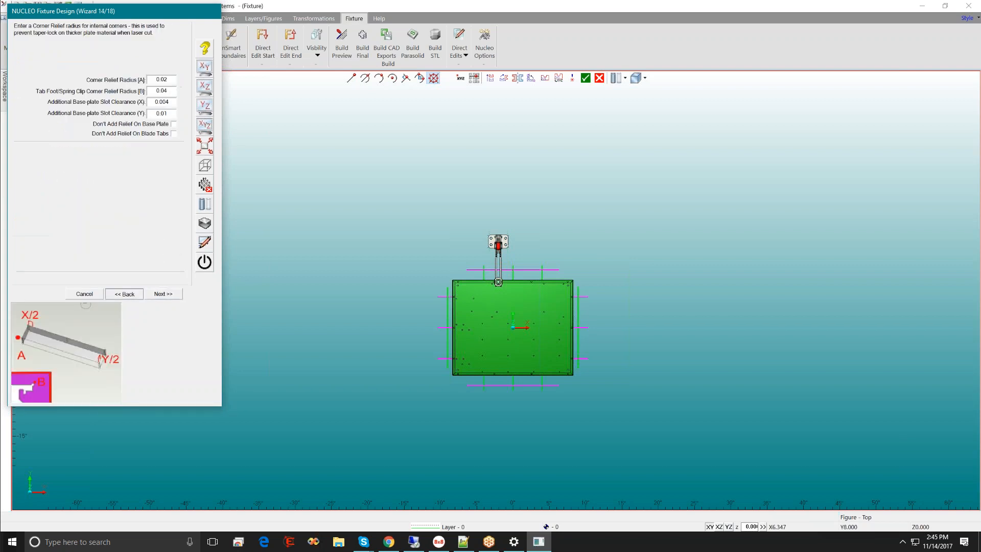
{"action": "left_click", "coordinate": [115, 292]}
{"action": "left_click", "coordinate": [116, 292]}
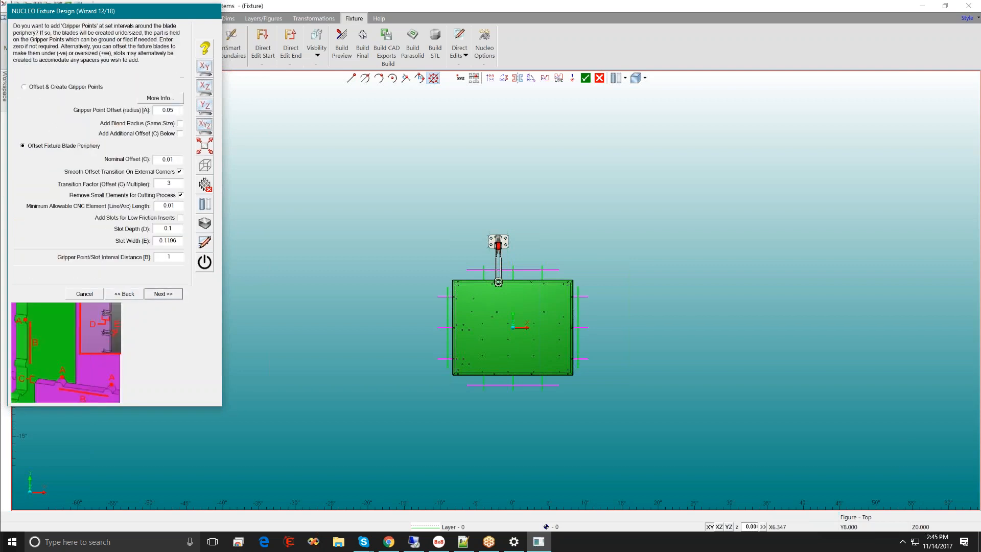
{"action": "left_click", "coordinate": [115, 293]}
{"action": "left_click", "coordinate": [115, 292]}
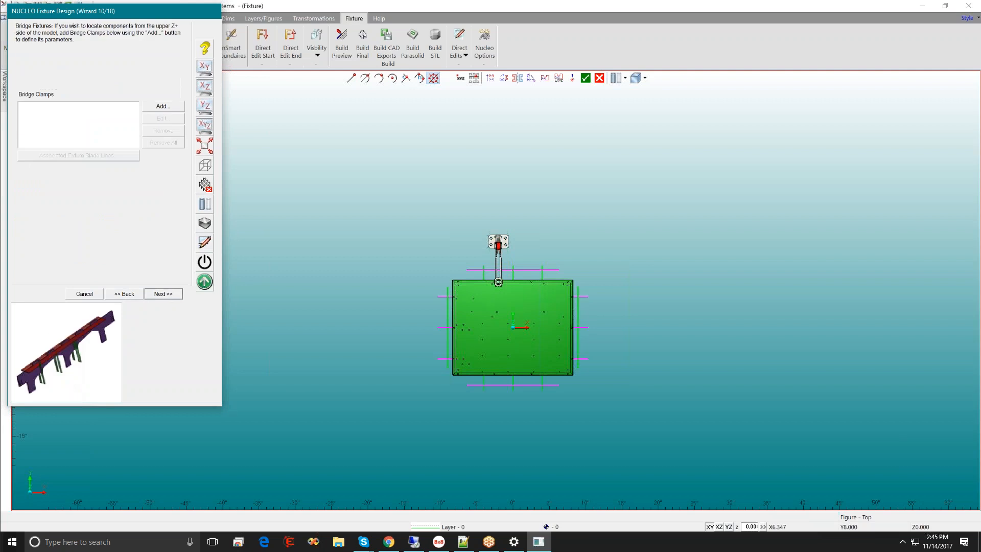
{"action": "left_click", "coordinate": [116, 293]}
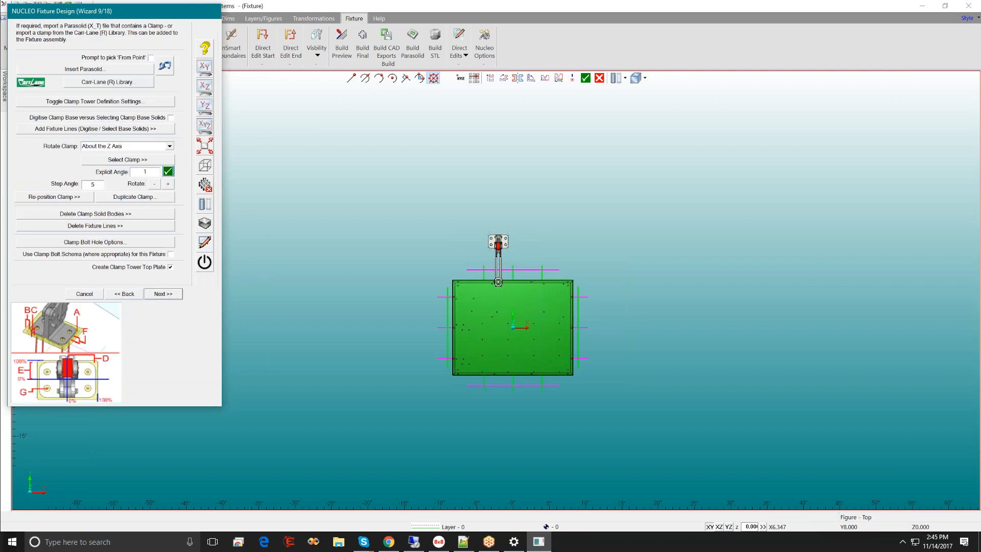
{"action": "left_click", "coordinate": [115, 292]}
{"action": "left_click", "coordinate": [116, 293]}
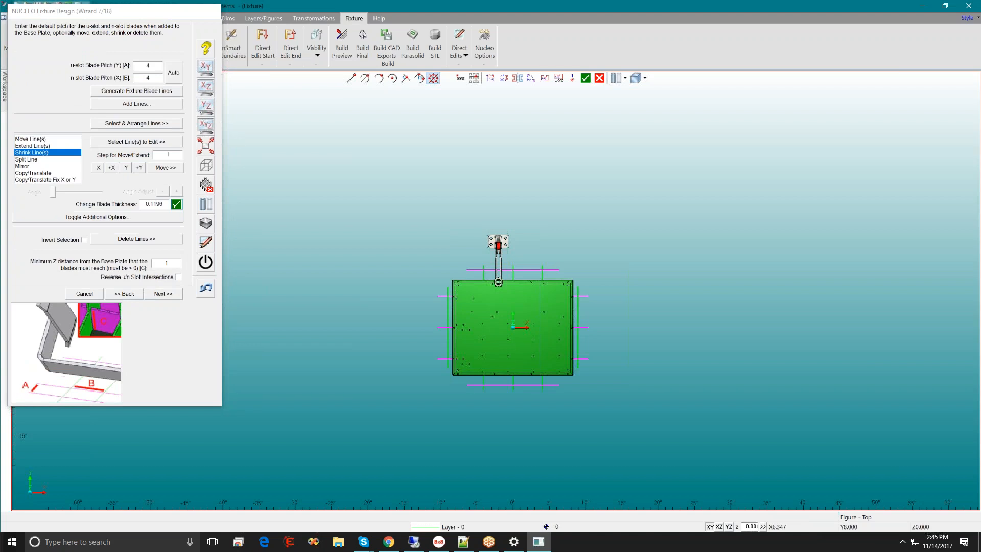
Step: Look back over the multi-part array, boundary limit and base plate extension settings, and return to the blade pitch settings
{"action": "left_click", "coordinate": [115, 292]}
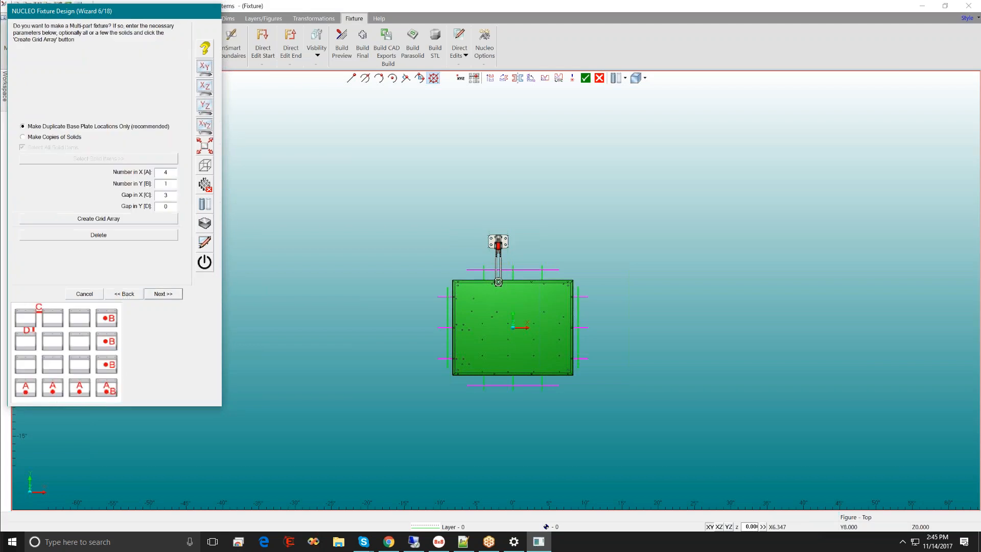
{"action": "left_click", "coordinate": [116, 293]}
{"action": "left_click", "coordinate": [116, 293]}
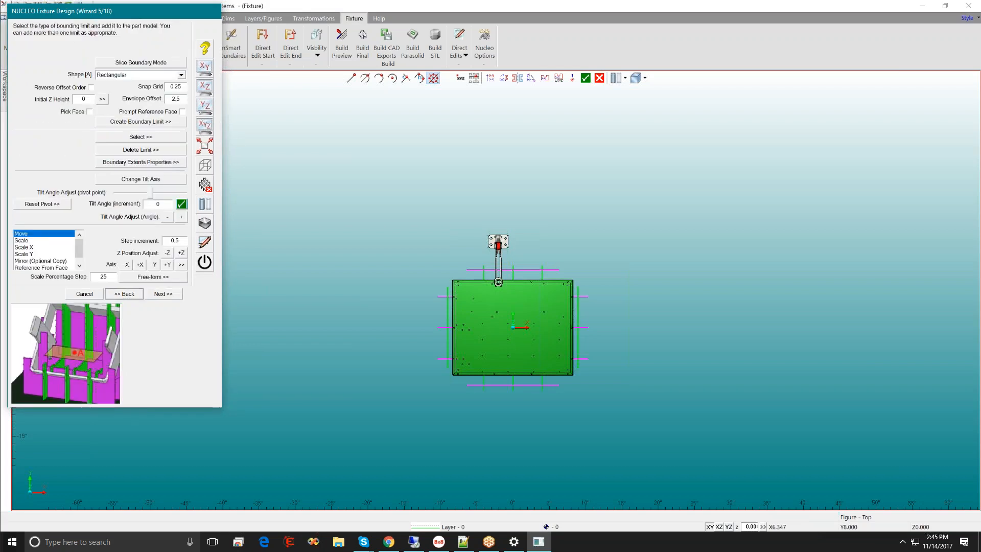
{"action": "left_click", "coordinate": [123, 295]}
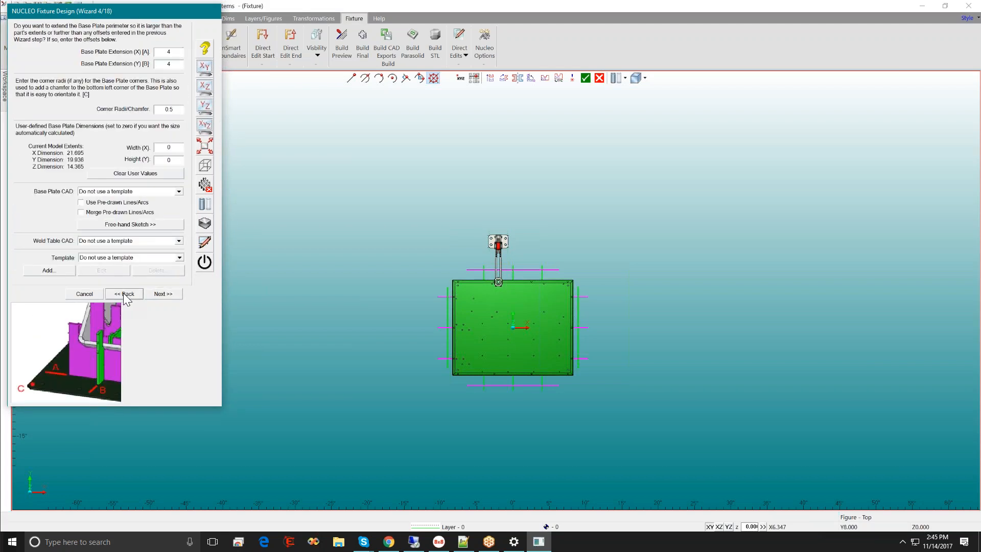
{"action": "left_click", "coordinate": [162, 295]}
{"action": "left_click", "coordinate": [163, 294]}
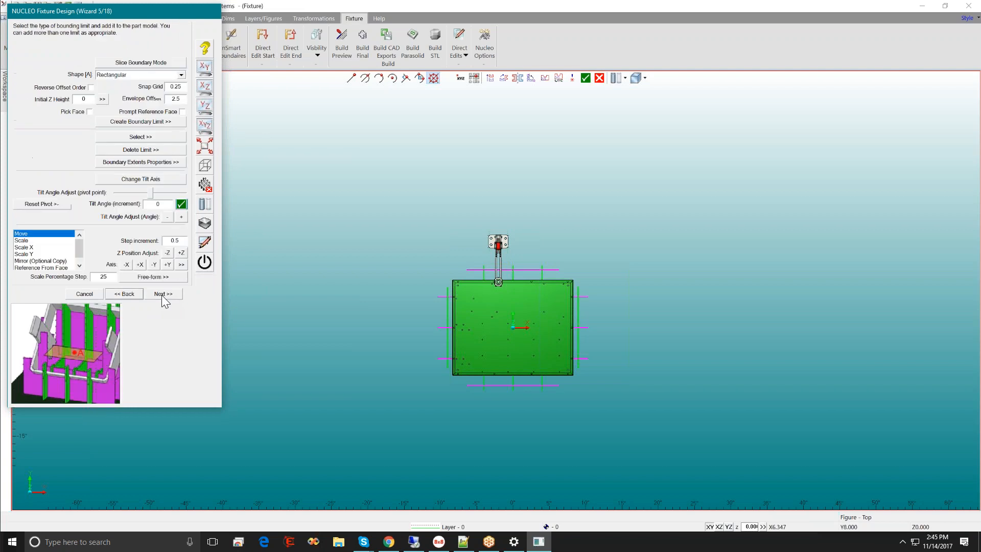
{"action": "left_click", "coordinate": [163, 294]}
{"action": "left_click", "coordinate": [163, 295]}
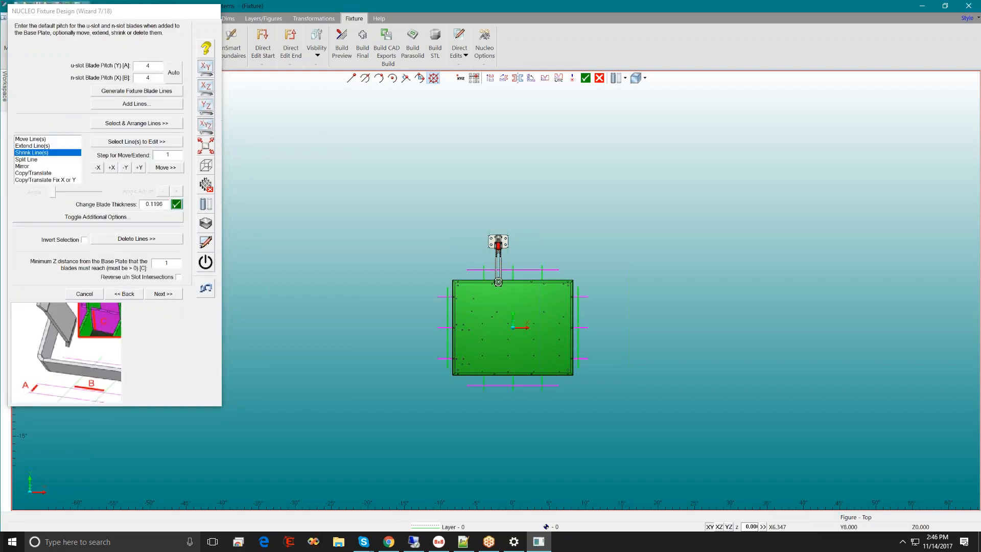
Step: Review the wizard settings from blade tabs and weld positions through weight reduction, pin towers and bolt holes to the fixture creation method
{"action": "left_click", "coordinate": [162, 294]}
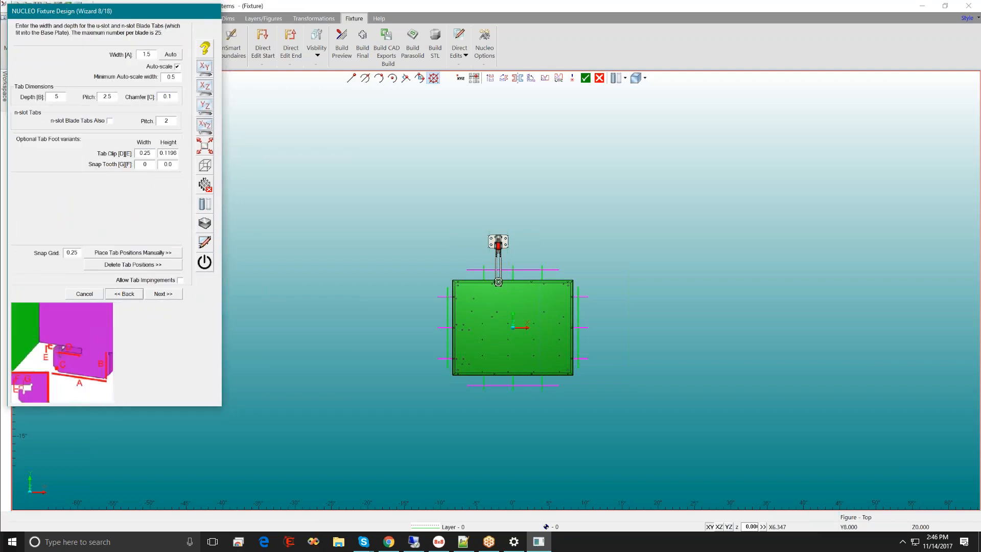
{"action": "left_click", "coordinate": [162, 294]}
{"action": "left_click", "coordinate": [163, 294]}
{"action": "left_click", "coordinate": [163, 294]}
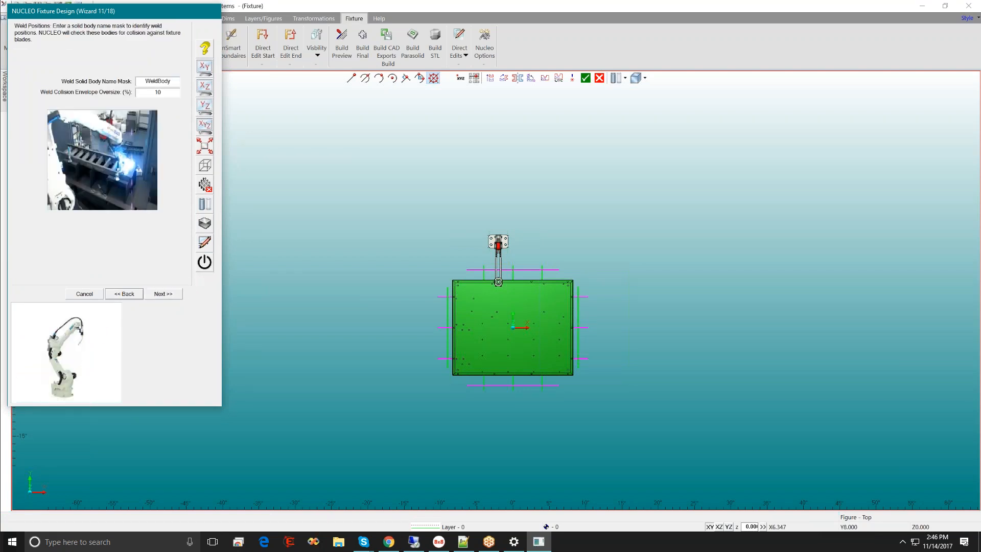
{"action": "left_click", "coordinate": [163, 294]}
{"action": "left_click", "coordinate": [163, 294]}
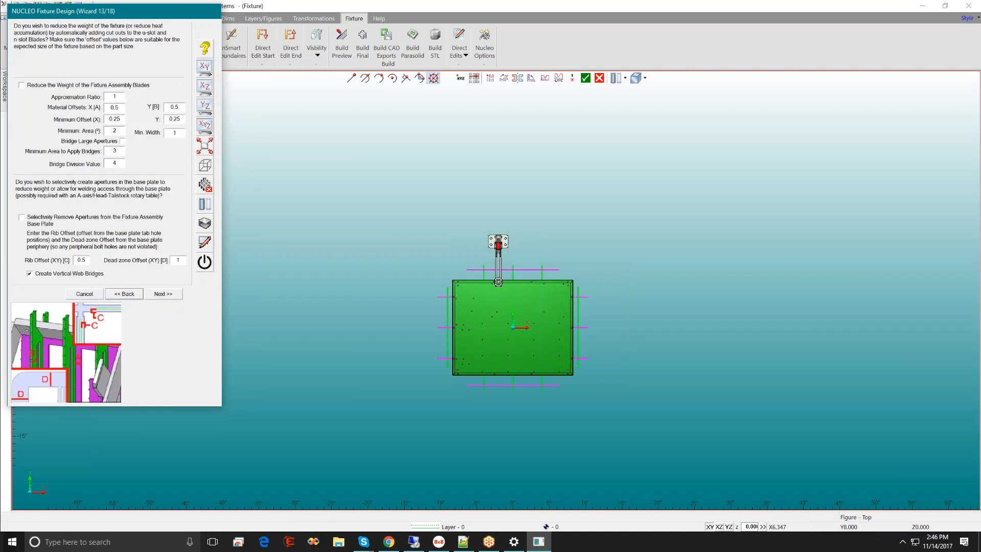
{"action": "left_click", "coordinate": [163, 294]}
{"action": "left_click", "coordinate": [163, 294]}
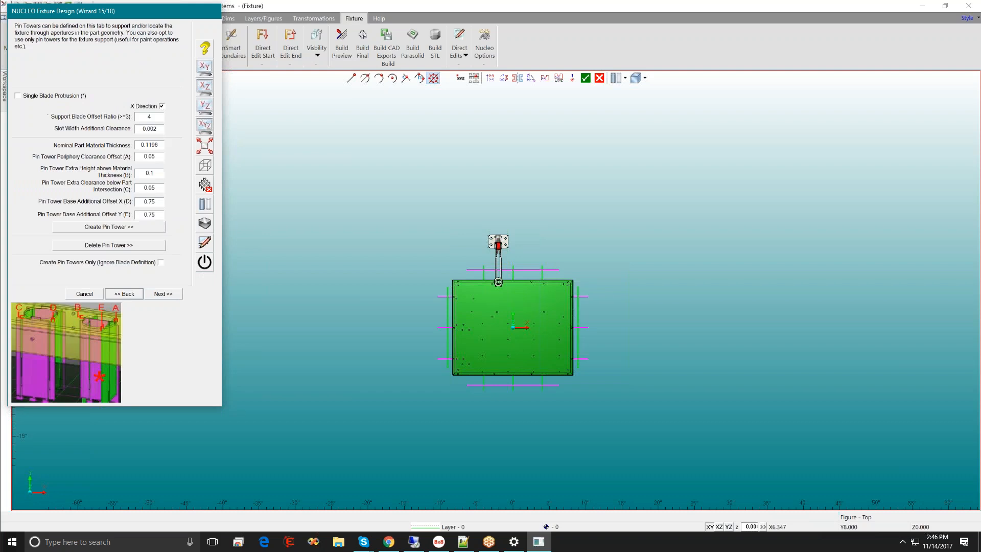
{"action": "left_click", "coordinate": [163, 294]}
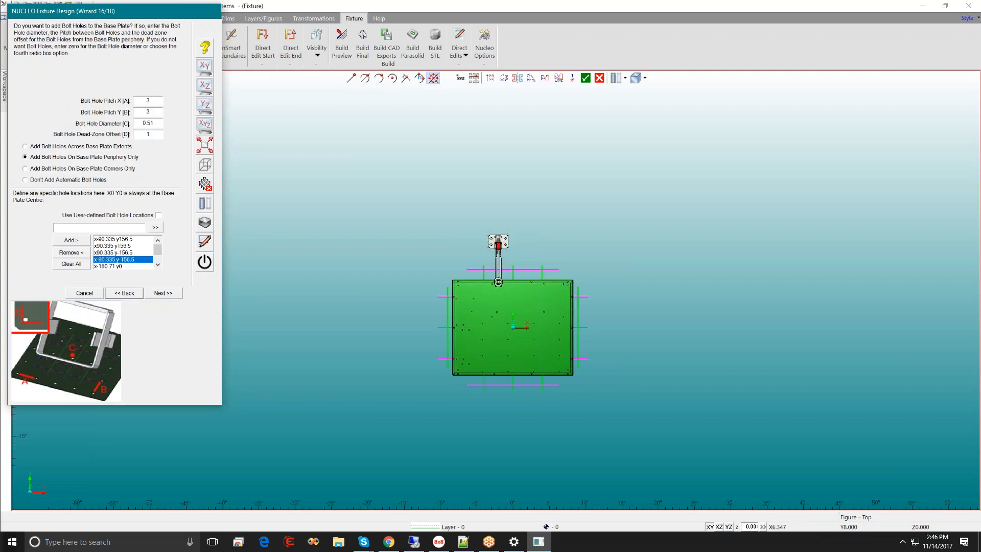
{"action": "left_click", "coordinate": [163, 293]}
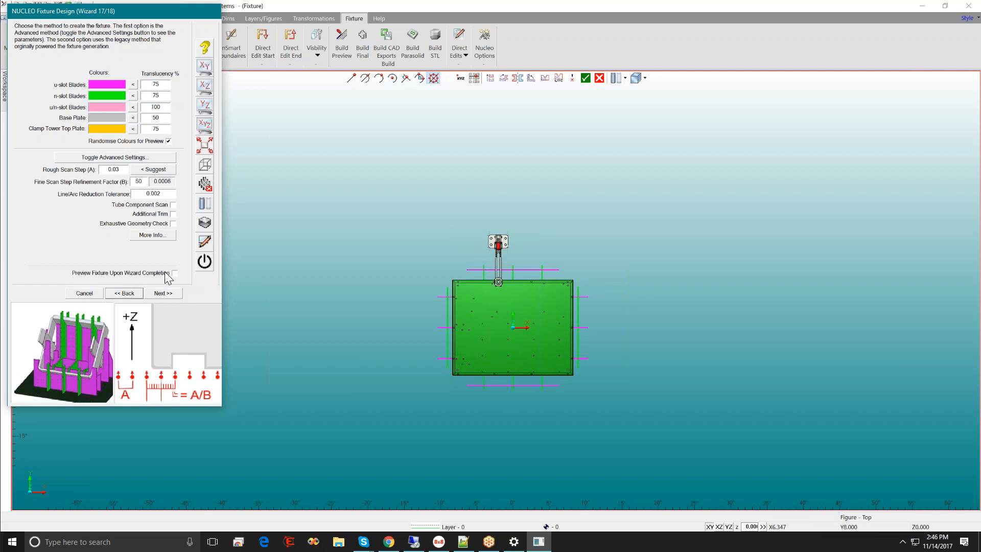
Step: Go back through the bolt hole, corner relief, gripper point, bridge clamp and clamp settings to the blade pitch settings
{"action": "left_click", "coordinate": [128, 293]}
{"action": "left_click", "coordinate": [129, 294]}
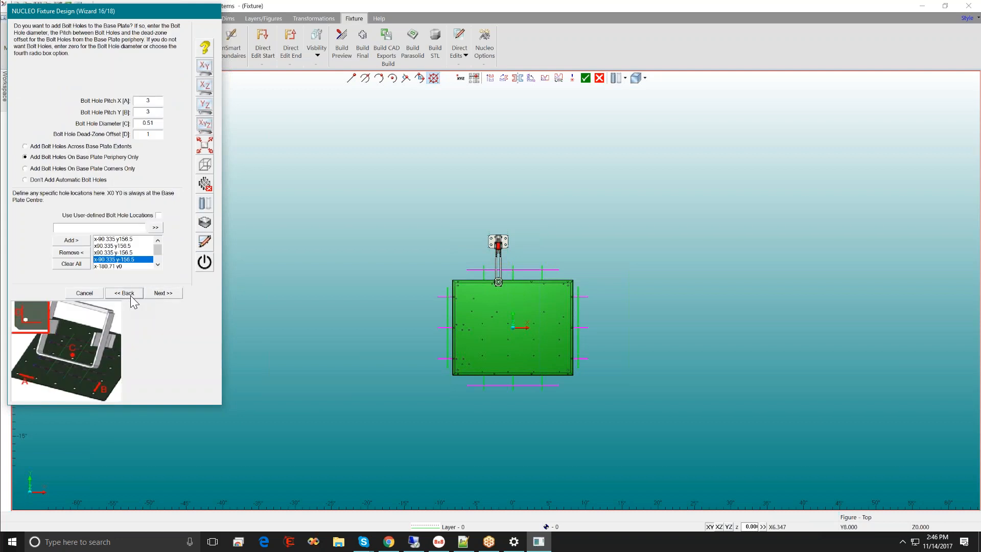
{"action": "left_click", "coordinate": [129, 294]}
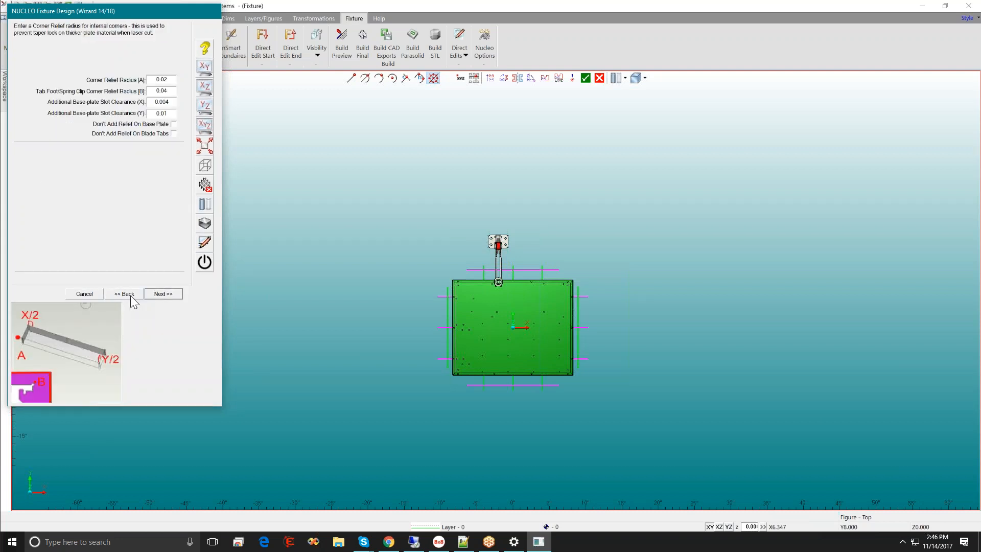
{"action": "left_click", "coordinate": [128, 294]}
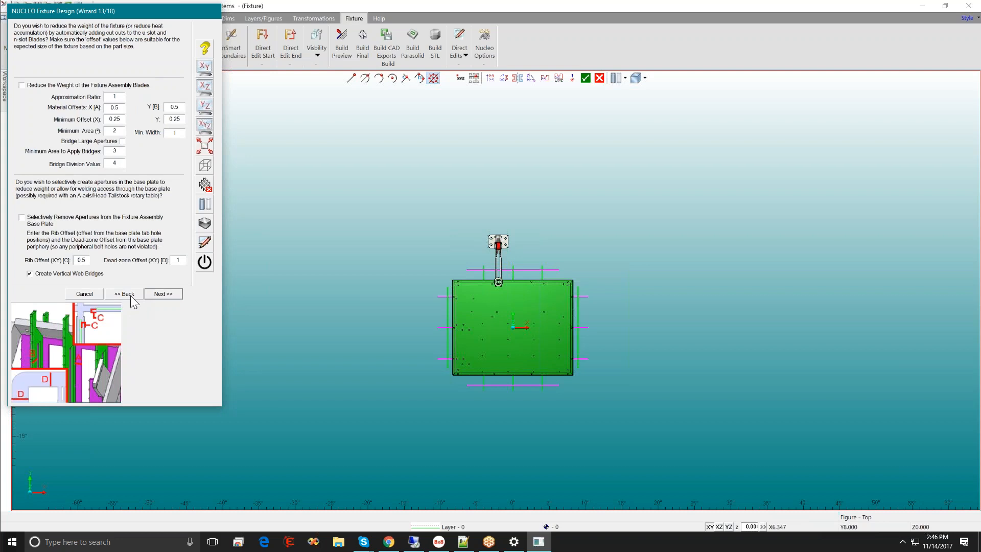
{"action": "left_click", "coordinate": [129, 294]}
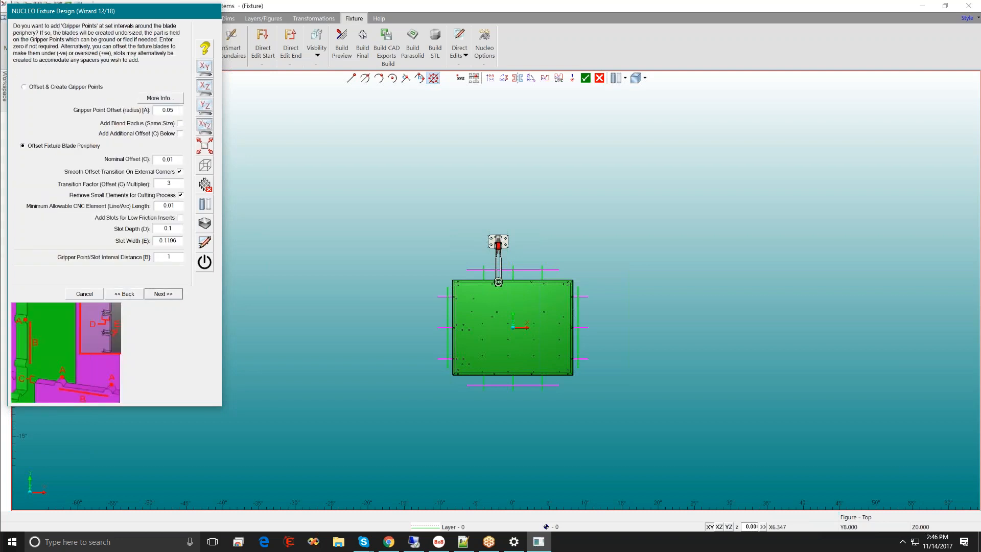
{"action": "left_click", "coordinate": [129, 294]}
{"action": "left_click", "coordinate": [128, 293]}
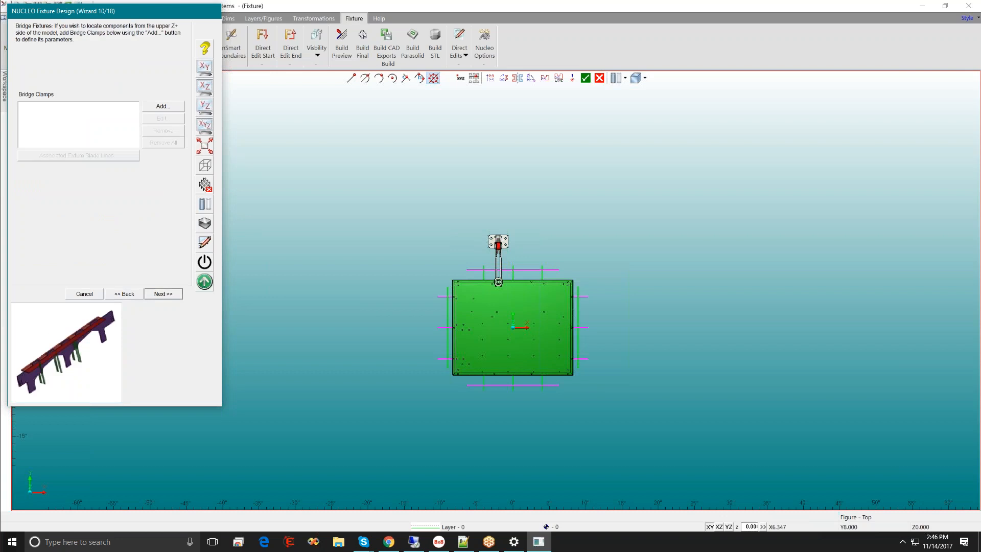
{"action": "left_click", "coordinate": [129, 293]}
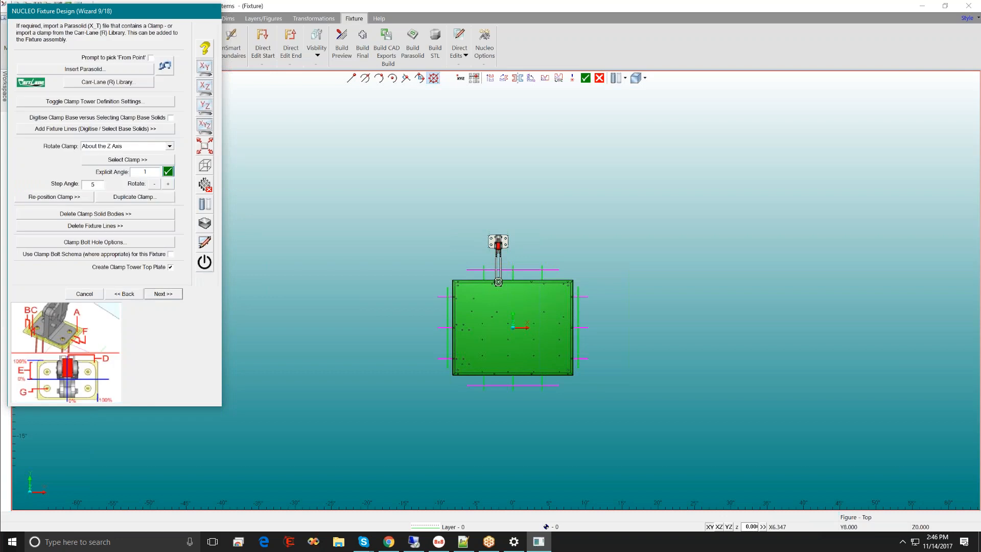
{"action": "left_click", "coordinate": [129, 293]}
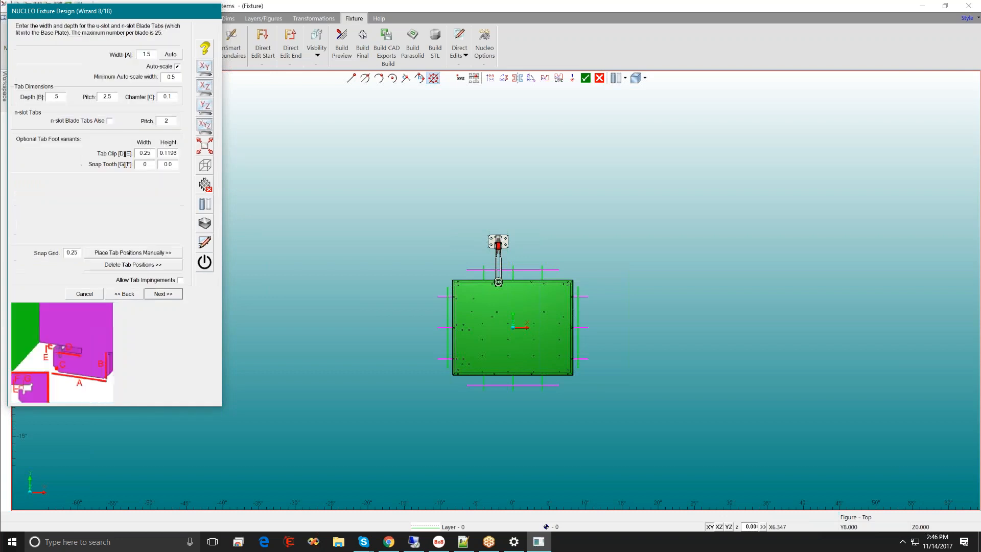
{"action": "left_click", "coordinate": [125, 293]}
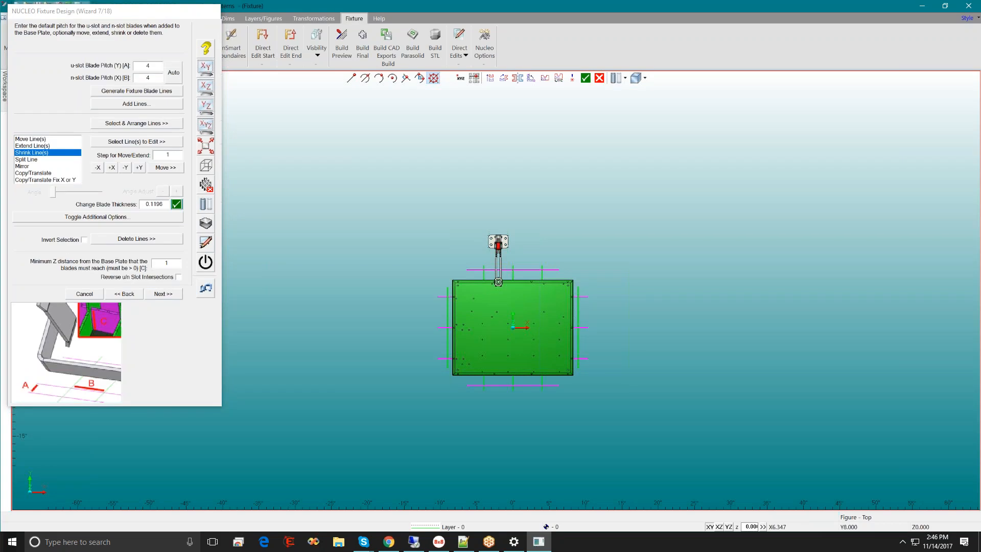
Step: Look back over the multi-part array and external blade offset settings, returning to the material and thickness settings
{"action": "left_click", "coordinate": [125, 294]}
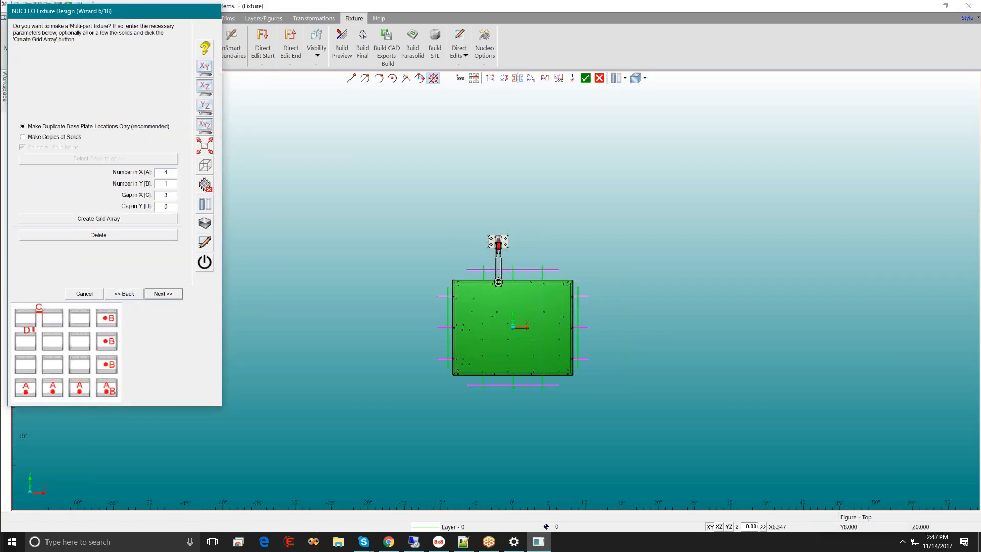
{"action": "left_click", "coordinate": [124, 294]}
{"action": "left_click", "coordinate": [124, 294]}
{"action": "left_click", "coordinate": [124, 293]}
{"action": "left_click", "coordinate": [124, 294]}
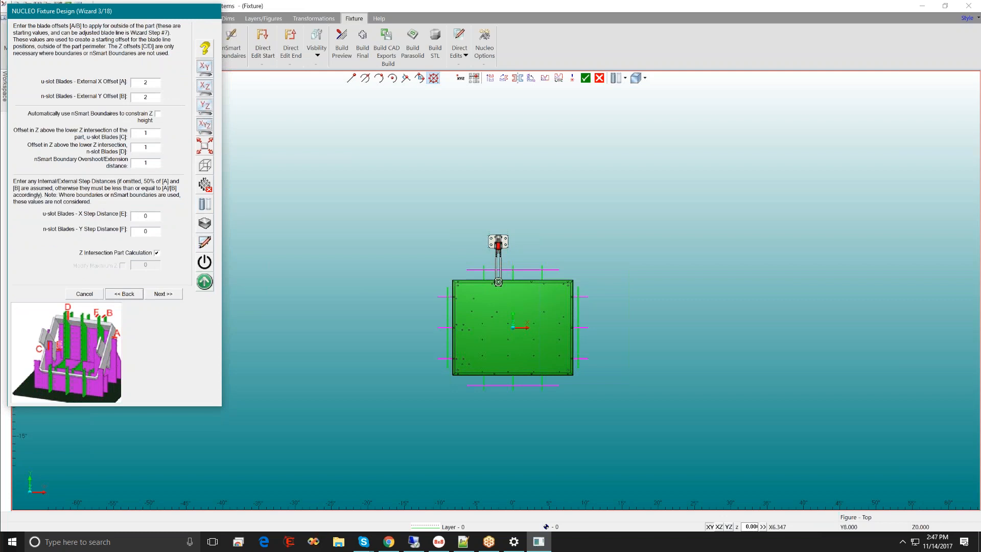
{"action": "left_click", "coordinate": [124, 293]}
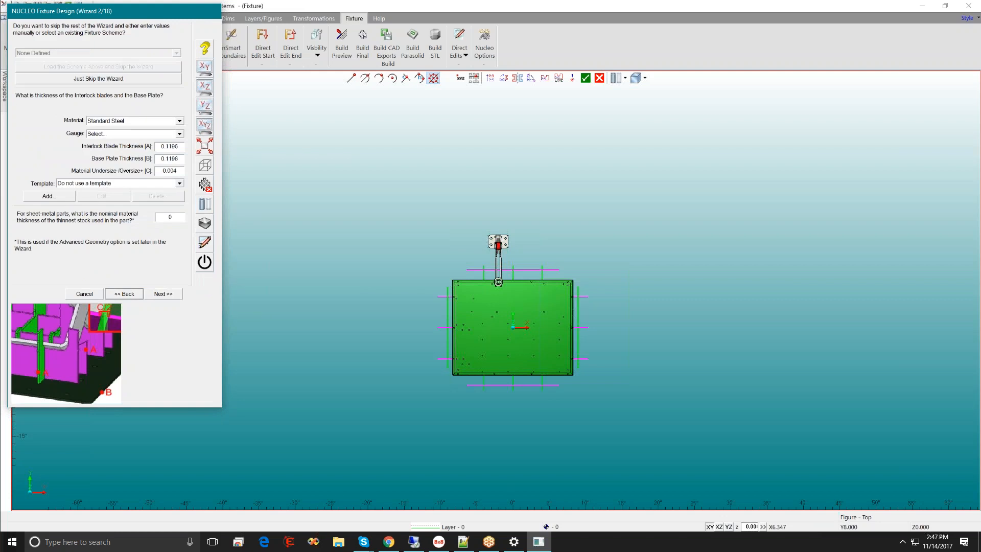
Step: Advance through the wizard from the material and thickness settings to the blade tab width and depth settings
{"action": "left_click", "coordinate": [158, 298]}
{"action": "left_click", "coordinate": [158, 298]}
{"action": "left_click", "coordinate": [158, 297]}
{"action": "left_click", "coordinate": [158, 296]}
{"action": "left_click", "coordinate": [158, 296]}
{"action": "left_click", "coordinate": [158, 296]}
{"action": "left_click", "coordinate": [162, 294]}
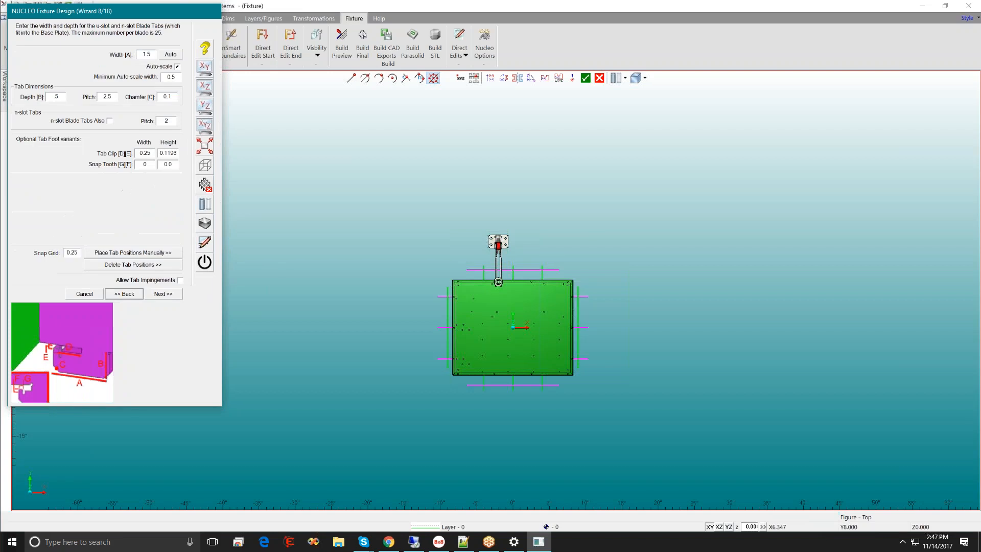
Step: Continue past the clamp, weight reduction, pin tower and bolt hole settings to the fixture creation method and blade colours
{"action": "left_click", "coordinate": [162, 293]}
{"action": "left_click", "coordinate": [162, 294]}
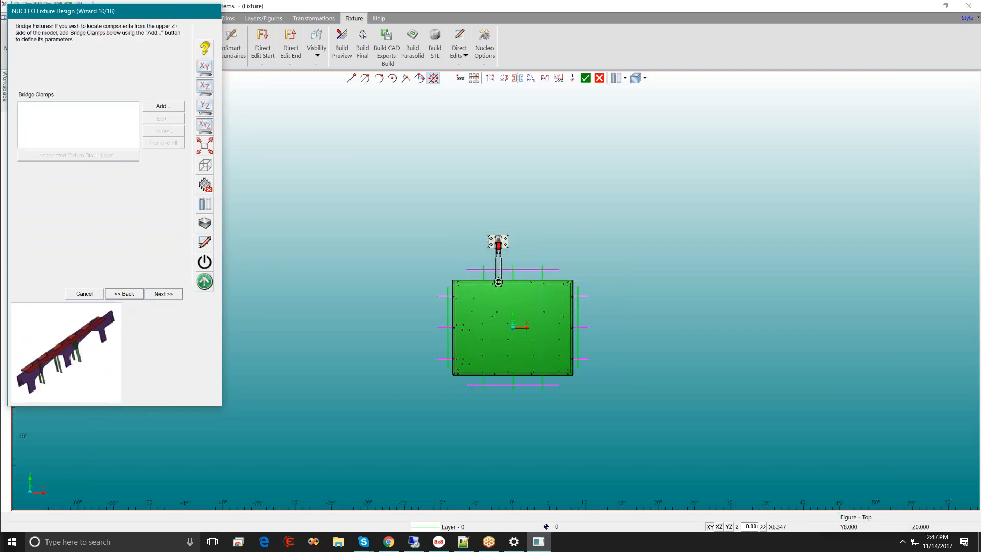
{"action": "left_click", "coordinate": [163, 294]}
{"action": "left_click", "coordinate": [162, 294]}
{"action": "left_click", "coordinate": [163, 294]}
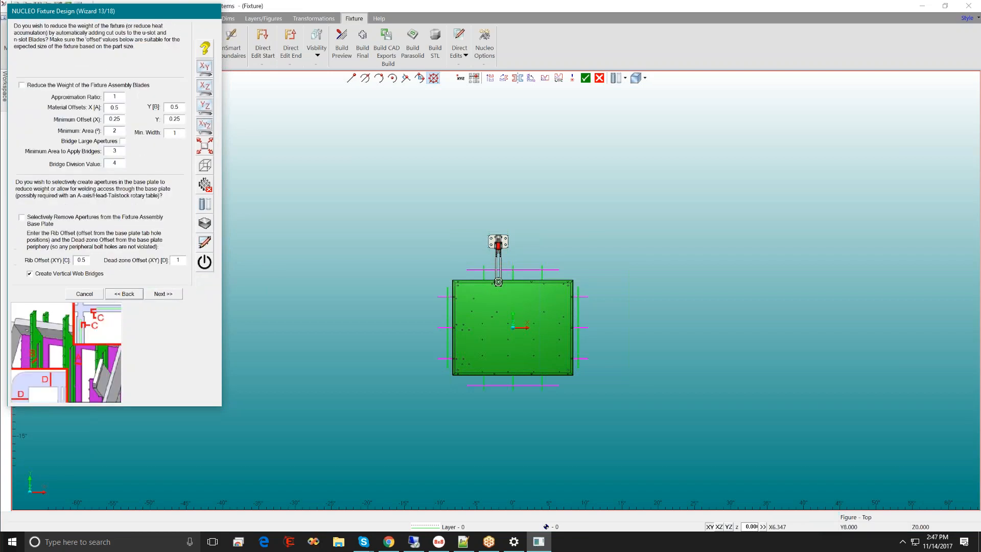
{"action": "left_click", "coordinate": [163, 294]}
{"action": "left_click", "coordinate": [163, 293]}
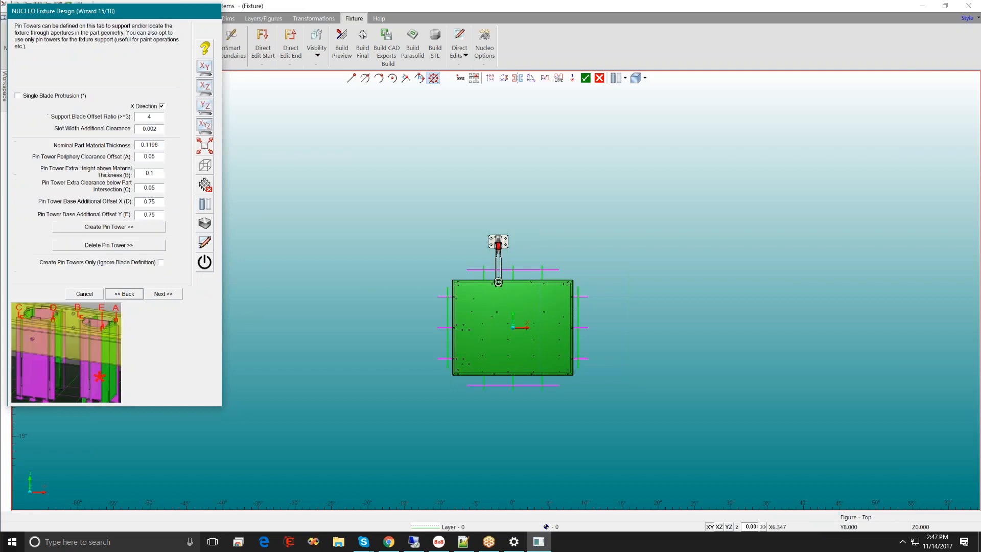
{"action": "left_click", "coordinate": [162, 294]}
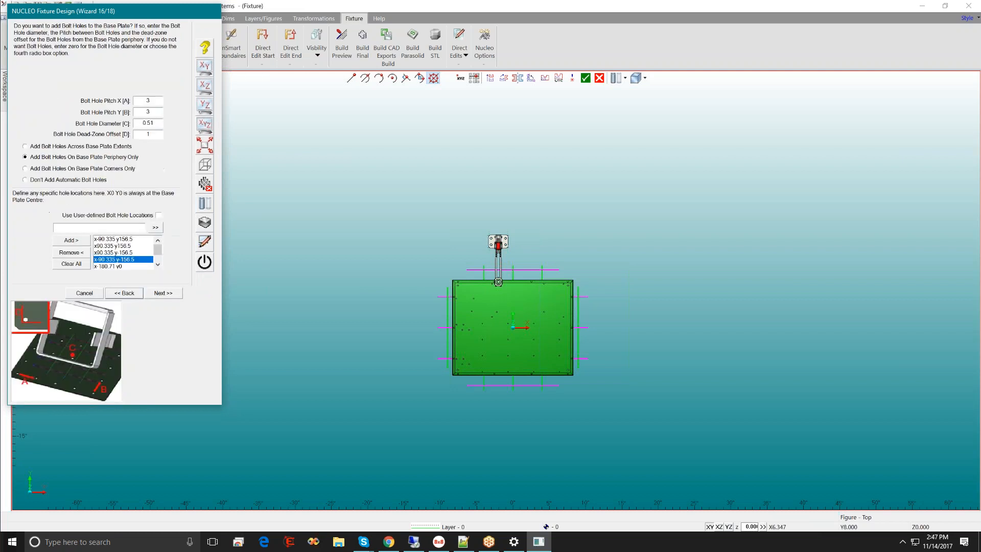
{"action": "left_click", "coordinate": [163, 293]}
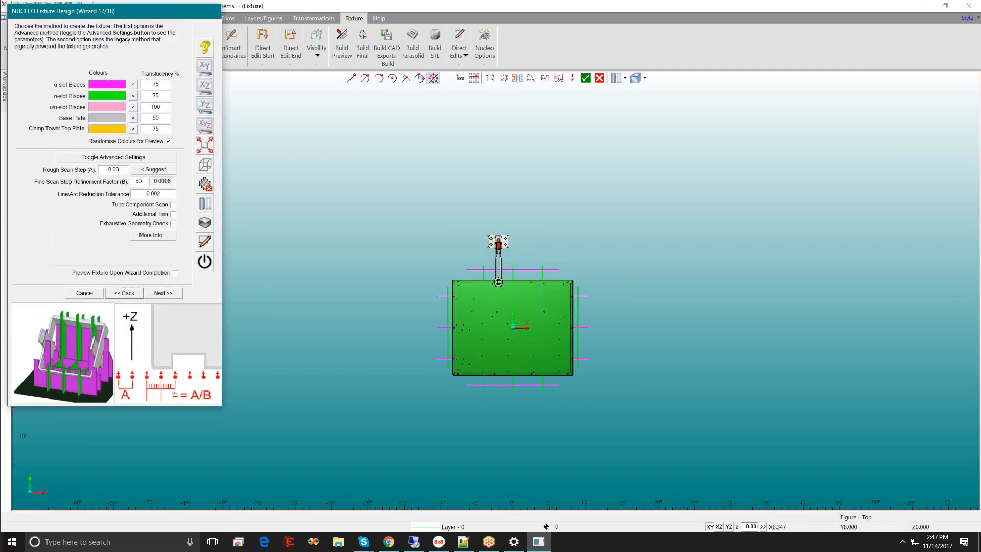
Step: View the advanced fixture creation settings, hide them again, and proceed to the base plate label and annotation settings
{"action": "left_click", "coordinate": [158, 158]}
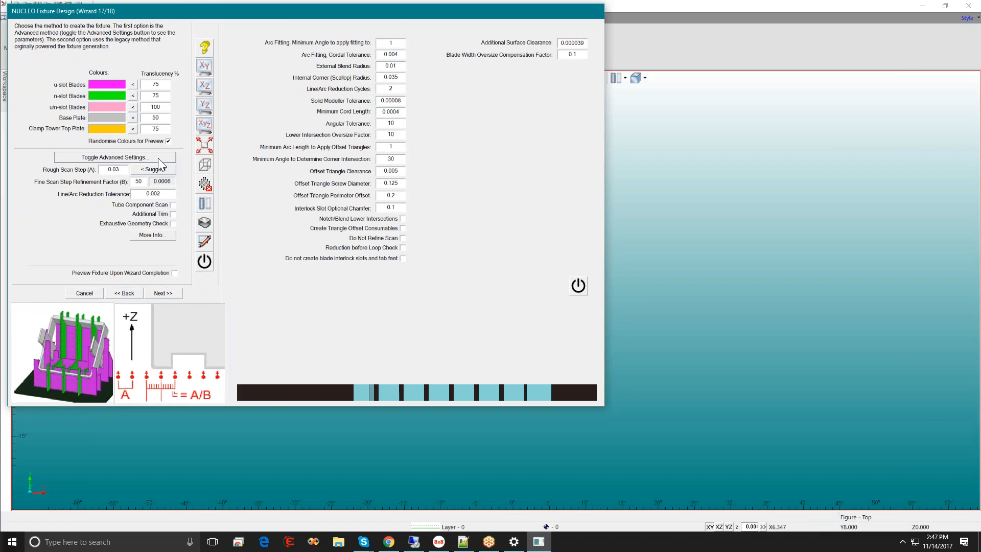
{"action": "left_click", "coordinate": [157, 158]}
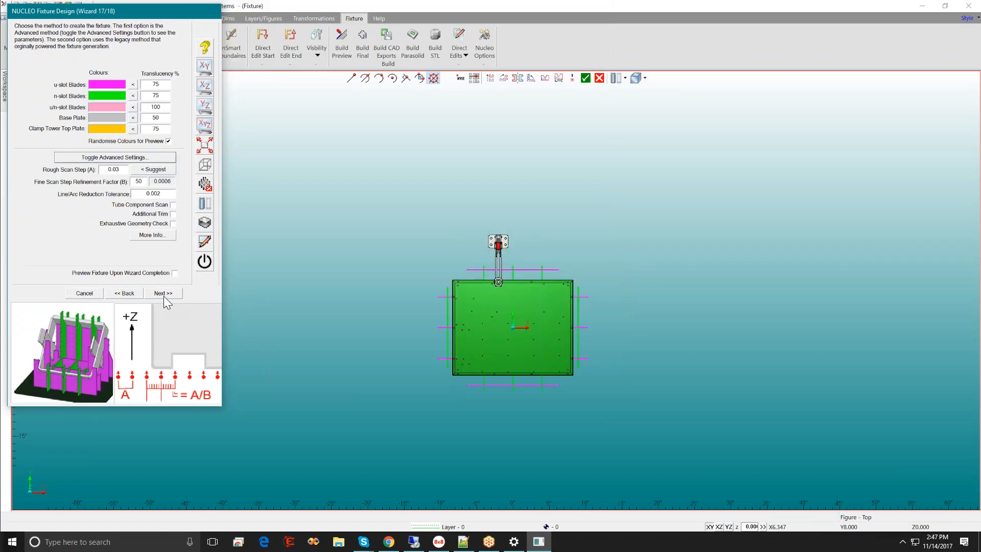
{"action": "left_click", "coordinate": [166, 294]}
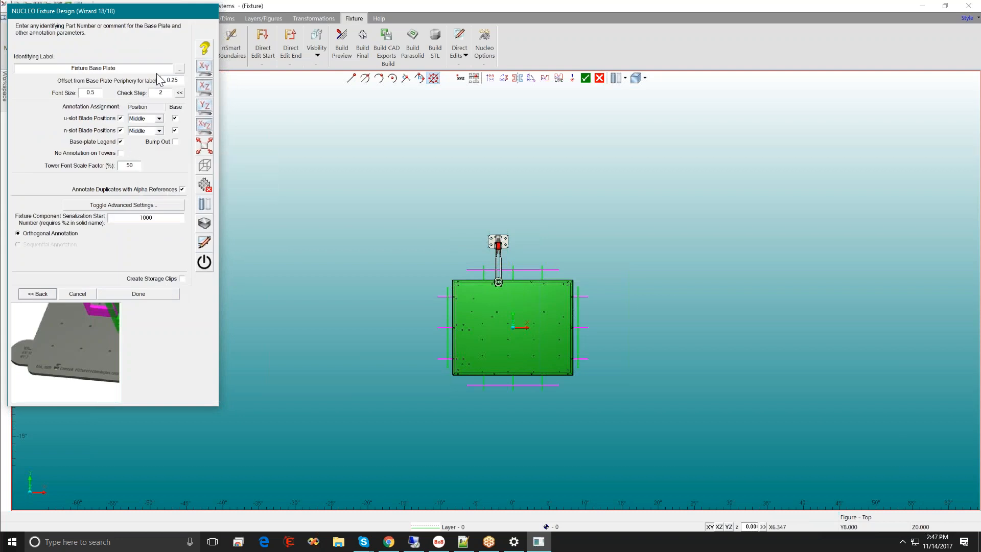
{"action": "left_click_drag", "start_coordinate": [153, 67], "coordinate": [8, 48]}
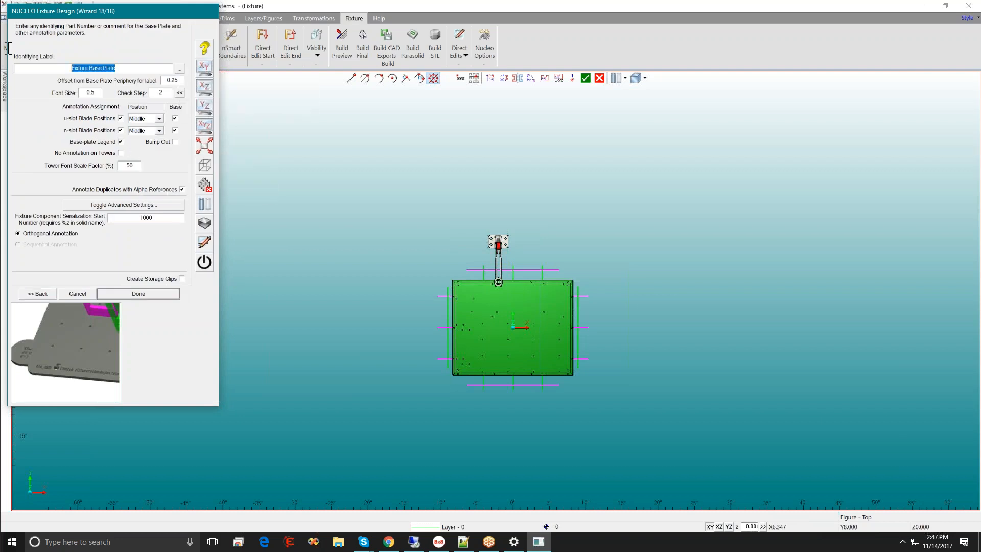
{"action": "left_click", "coordinate": [178, 68]}
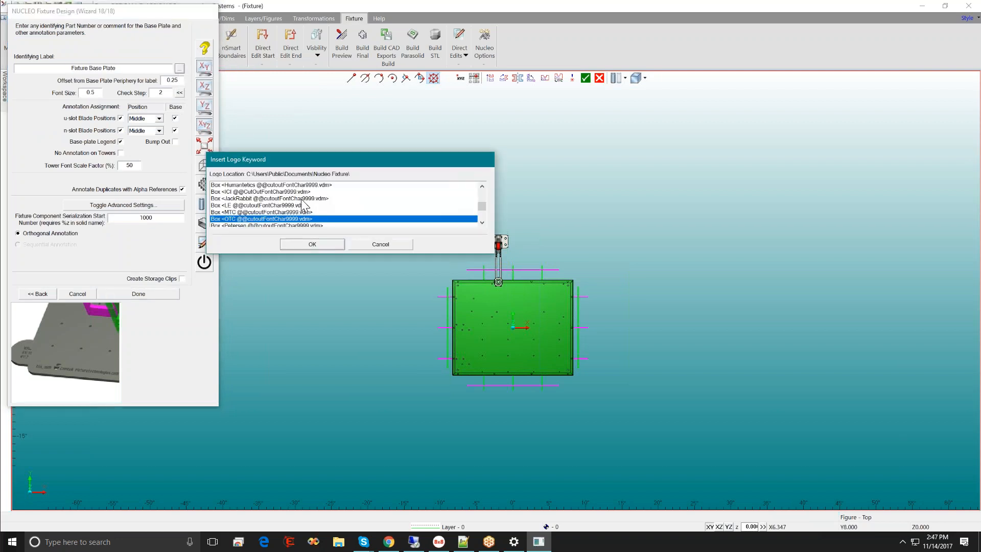
{"action": "scroll", "coordinate": [309, 205], "scroll_direction": "up", "scroll_amount": 5}
{"action": "scroll", "coordinate": [305, 205], "scroll_direction": "down", "scroll_amount": 10}
{"action": "scroll", "coordinate": [301, 203], "scroll_direction": "up", "scroll_amount": 3}
{"action": "left_click", "coordinate": [289, 206]}
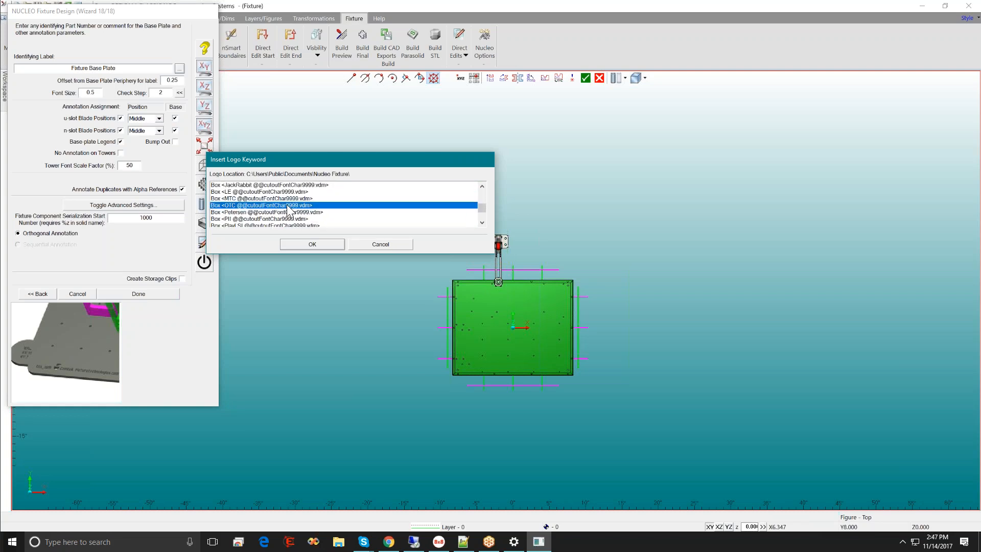
{"action": "left_click", "coordinate": [273, 191]}
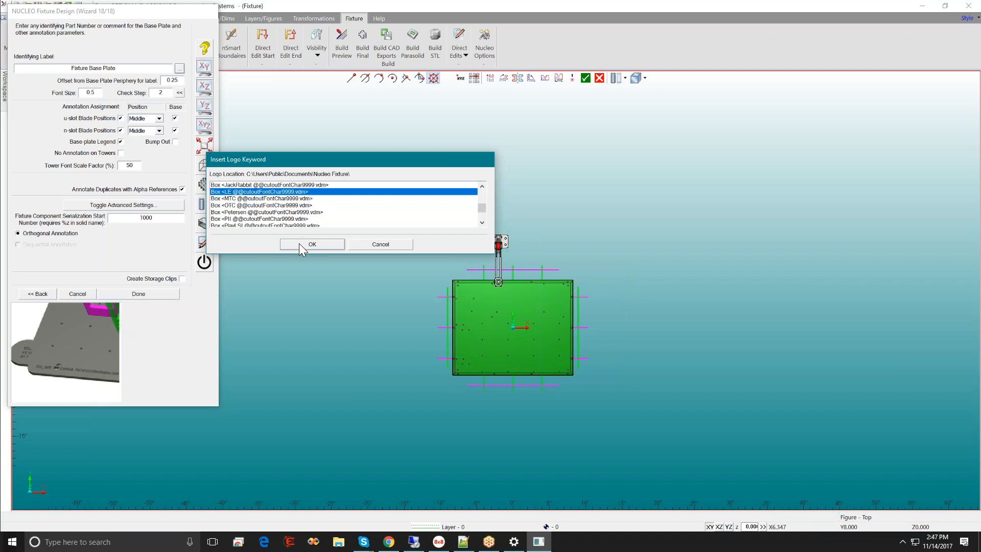
{"action": "left_click", "coordinate": [298, 244]}
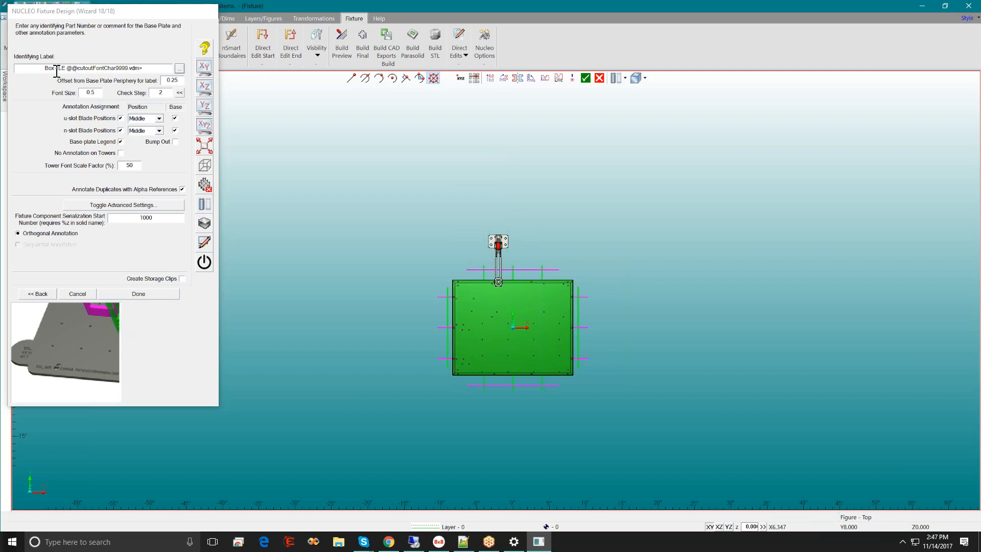
Step: Set the label check step to 1 and look over the annotation position choices for the u-slot blades
{"action": "left_click_drag", "start_coordinate": [55, 68], "coordinate": [169, 57]}
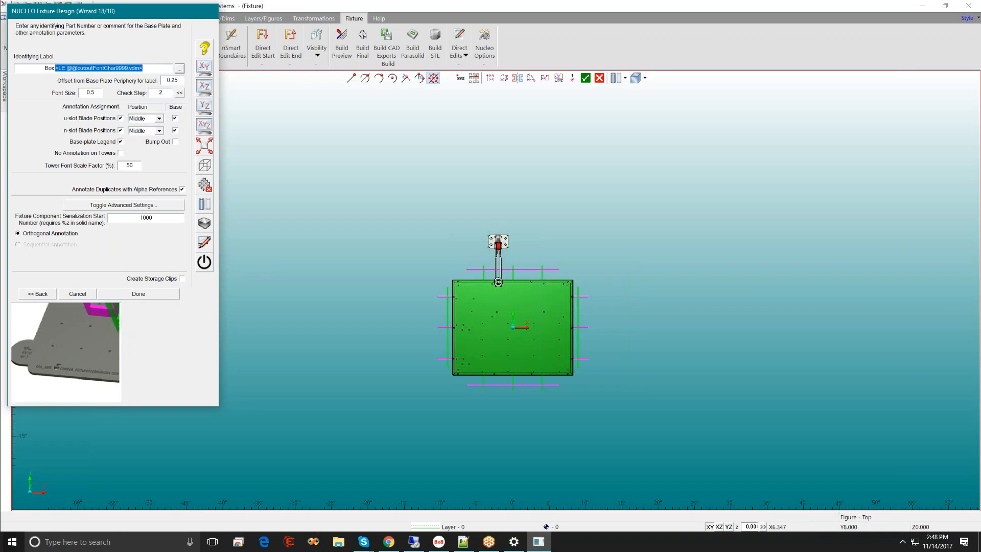
{"action": "double_click", "coordinate": [162, 93]}
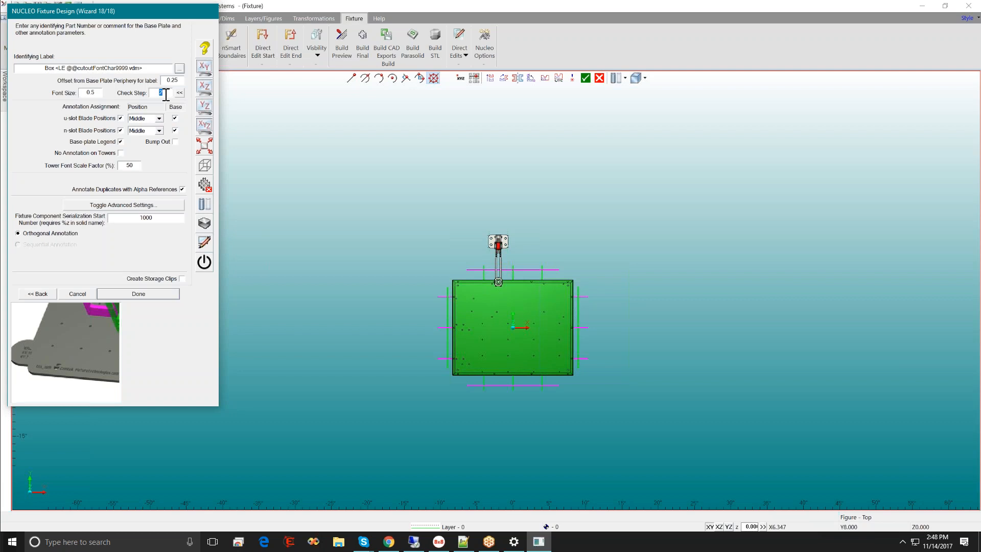
{"action": "type", "text": "4"}
{"action": "left_click", "coordinate": [144, 122]}
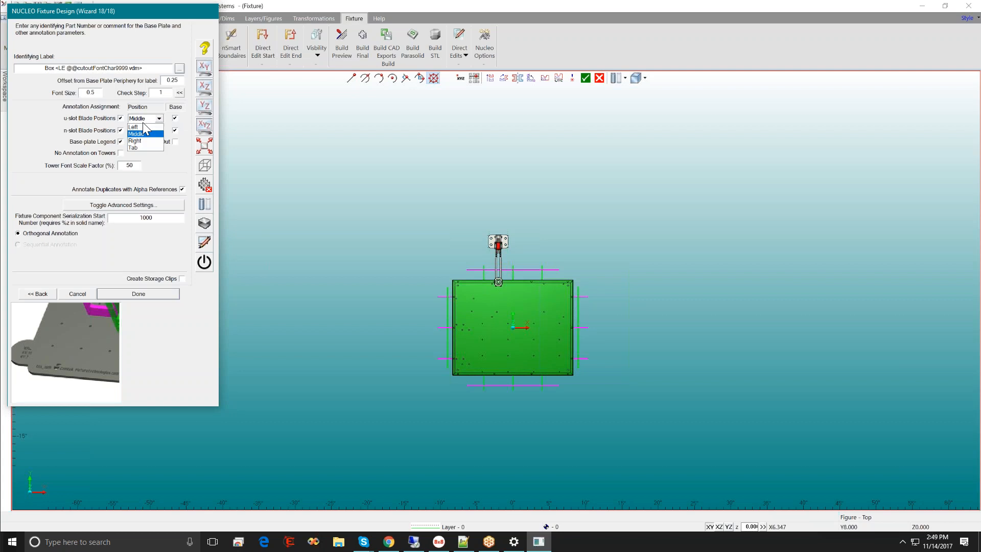
{"action": "left_click", "coordinate": [143, 124]}
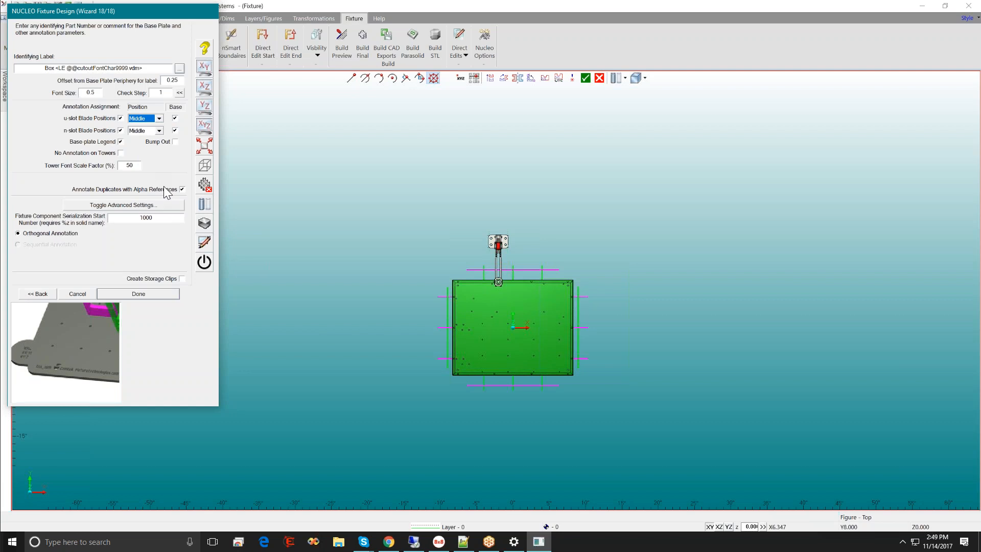
Step: Show the advanced annotation settings with the base plate and blade descriptions, and hide them again
{"action": "mouse_move", "coordinate": [163, 191]}
{"action": "left_click", "coordinate": [139, 206]}
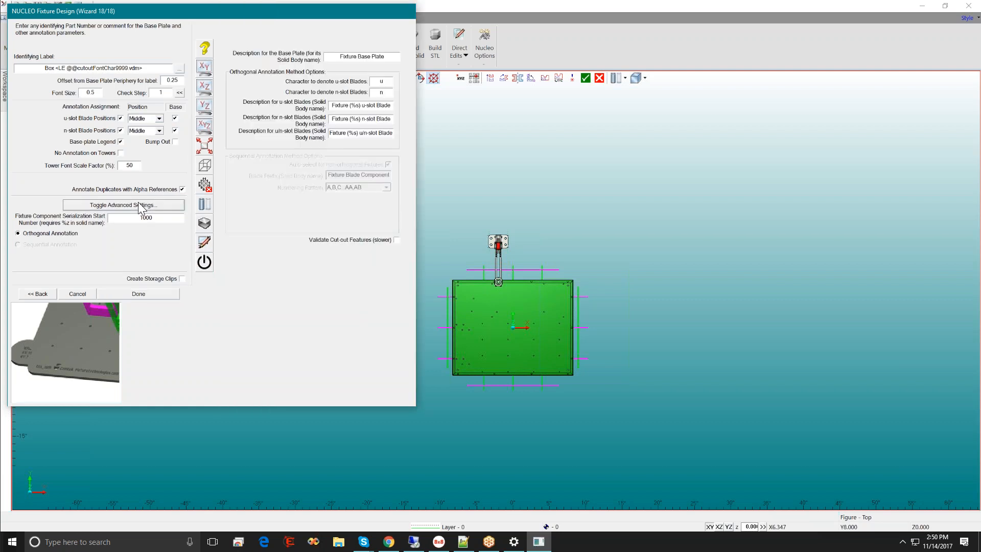
{"action": "left_click", "coordinate": [139, 206]}
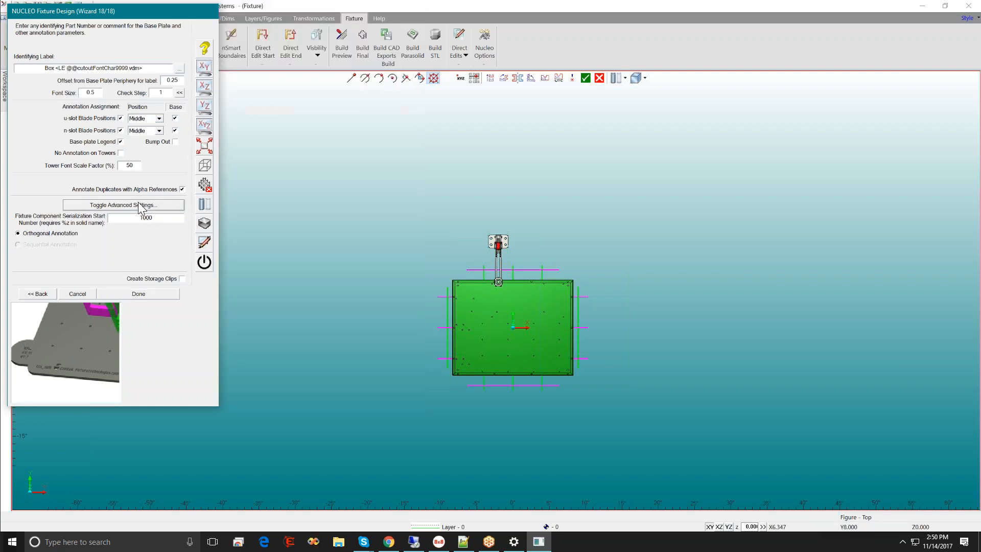
Step: Enable the creation of storage clips and finish the fixture design wizard
{"action": "left_click", "coordinate": [141, 279]}
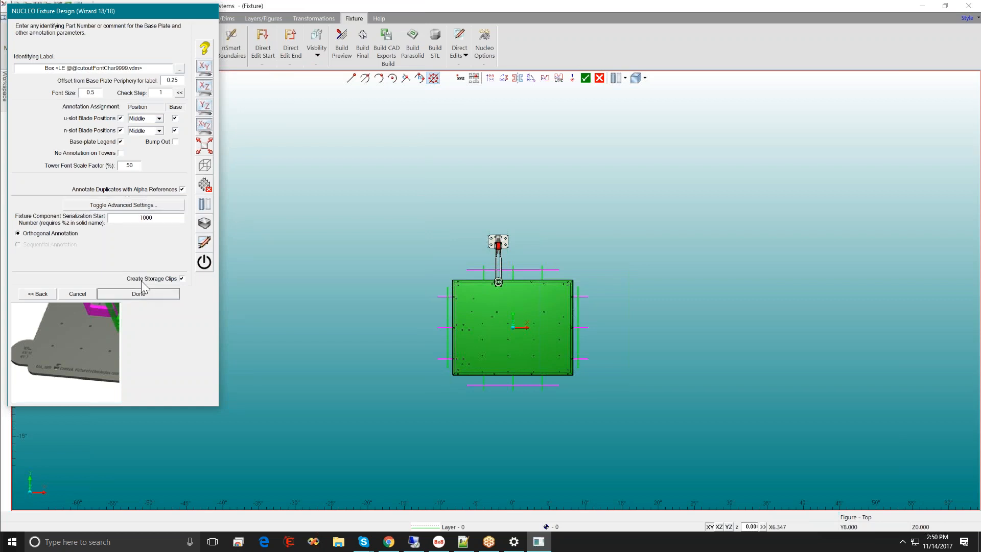
{"action": "left_click", "coordinate": [164, 294]}
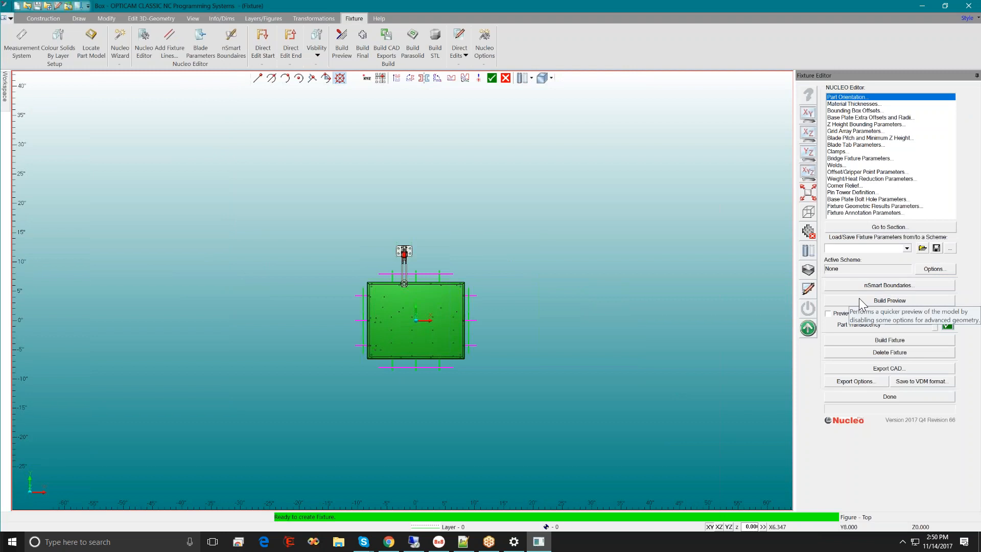
Step: Reopen the Fixture Geometric Results Parameters, review the rough scan step and refinement factor, and close them with their values kept
{"action": "double_click", "coordinate": [869, 206]}
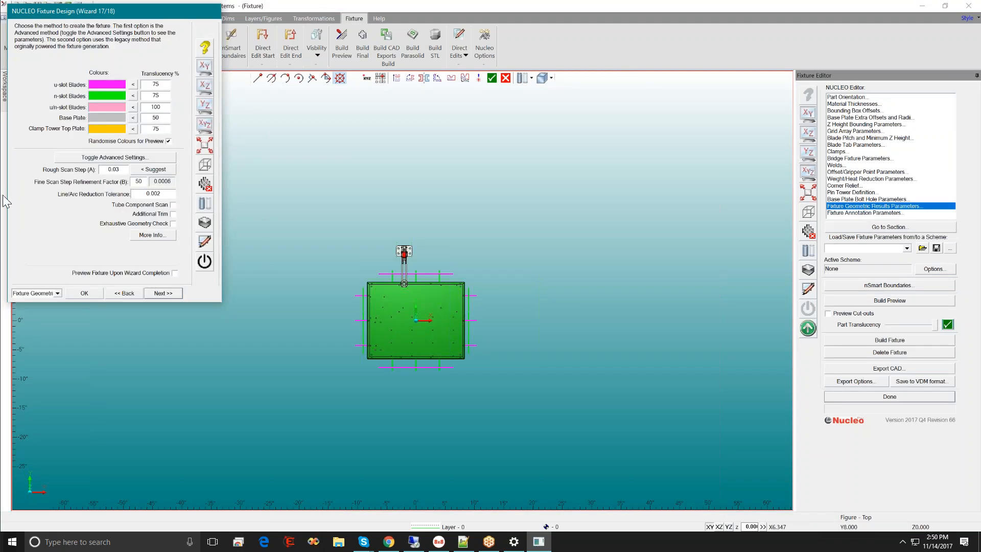
{"action": "double_click", "coordinate": [138, 184]}
{"action": "double_click", "coordinate": [114, 169]}
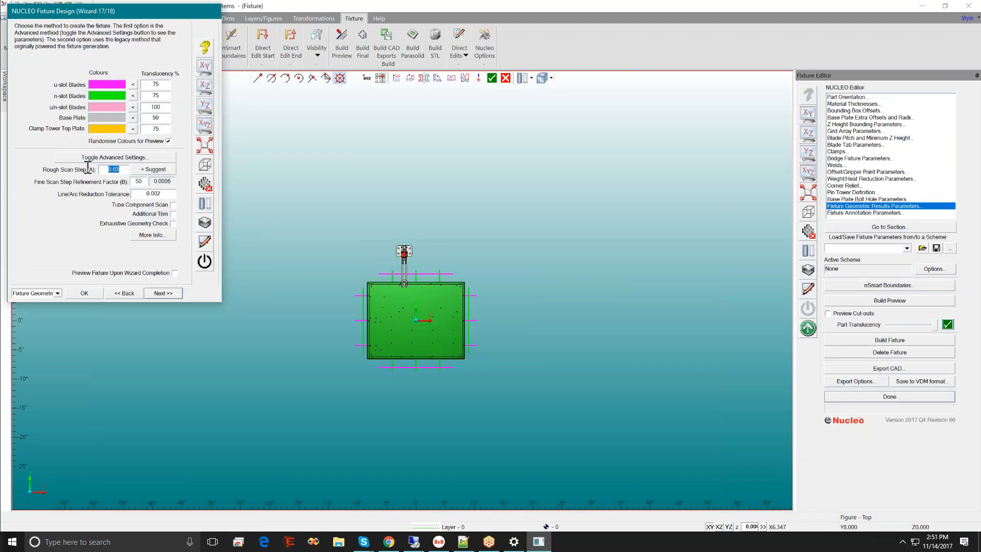
{"action": "left_click", "coordinate": [93, 295]}
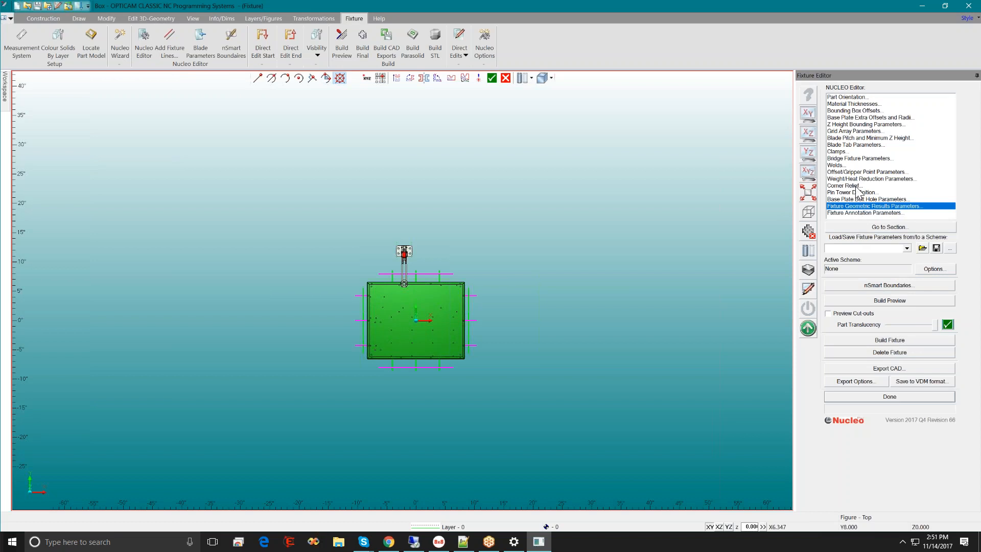
Step: Build the final fixture, discarding the existing one, and return from the warning and error report to the model
{"action": "left_click", "coordinate": [875, 339]}
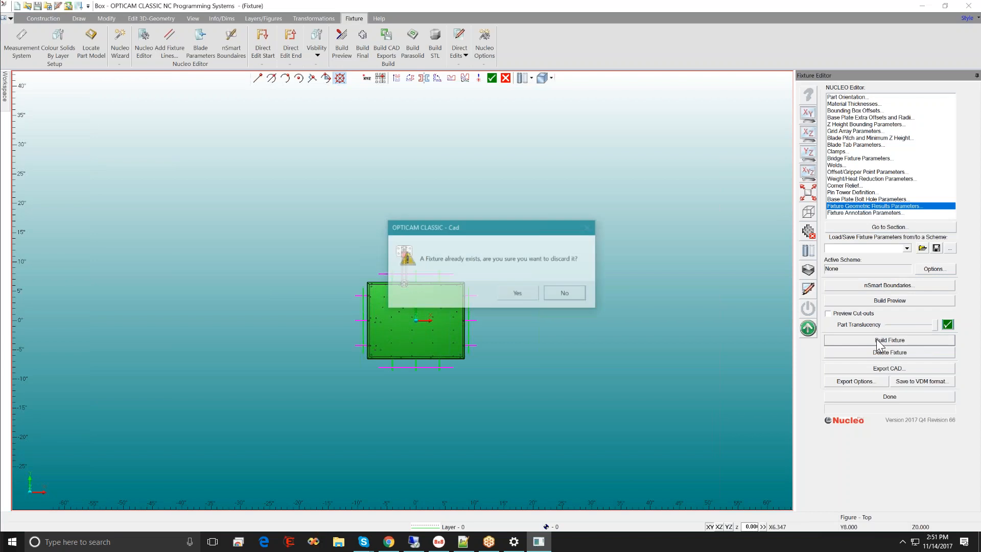
{"action": "left_click", "coordinate": [511, 291]}
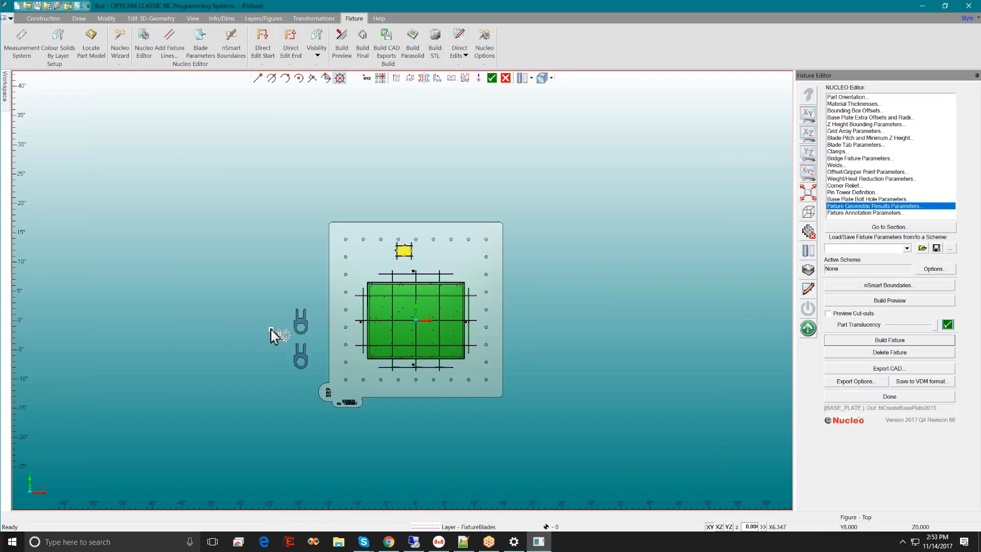
{"action": "left_click_drag", "start_coordinate": [639, 231], "coordinate": [582, 402]}
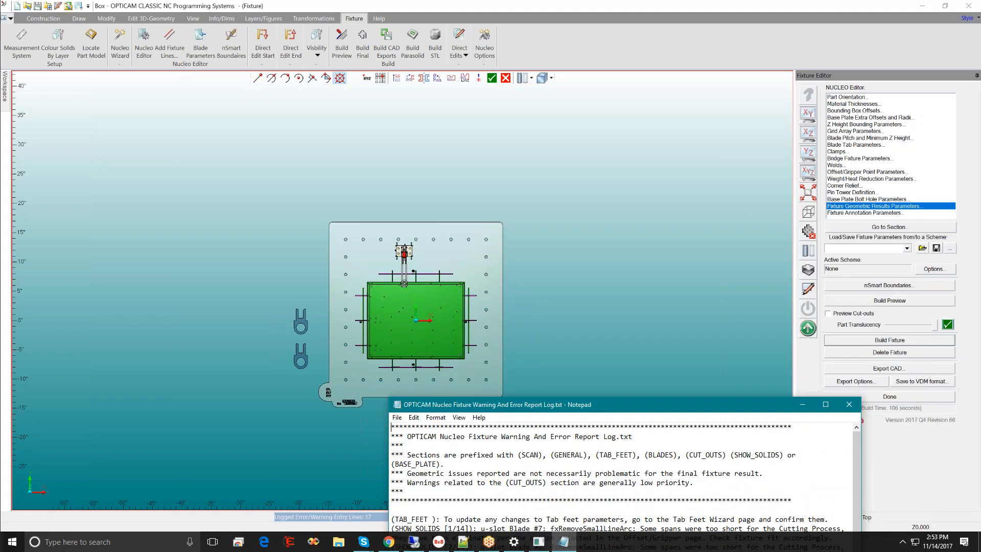
{"action": "left_click", "coordinate": [298, 358]}
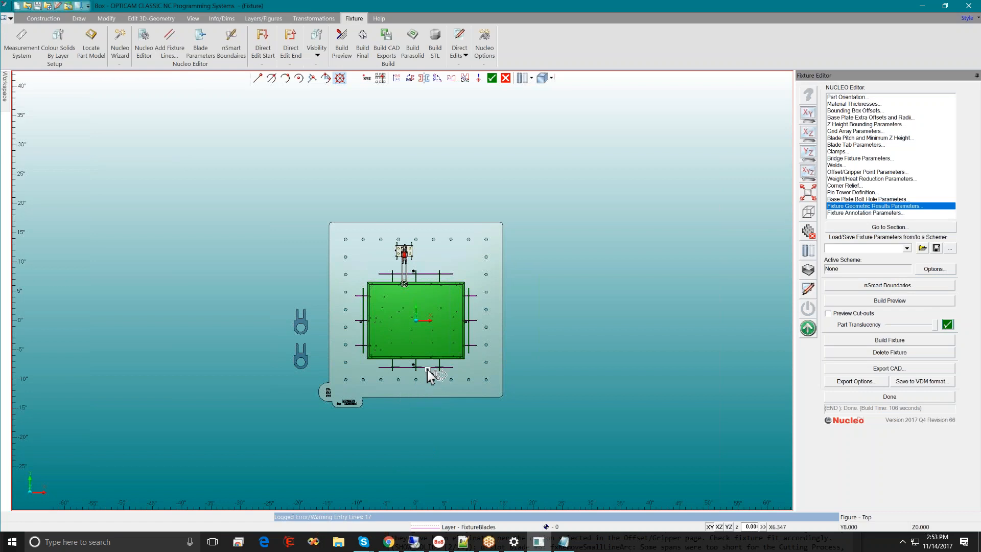
Step: Examine the label and logo cut out of the base plate, smooth the displayed curves, and view the whole fixture at an angle
{"action": "scroll", "coordinate": [405, 386], "scroll_direction": "up", "scroll_amount": 8}
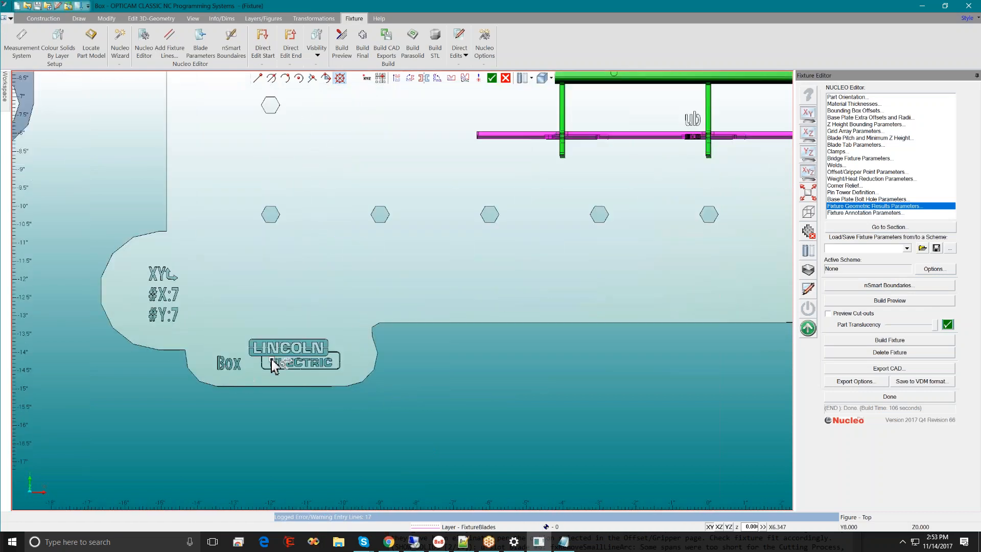
{"action": "scroll", "coordinate": [333, 337], "scroll_direction": "down", "scroll_amount": 1}
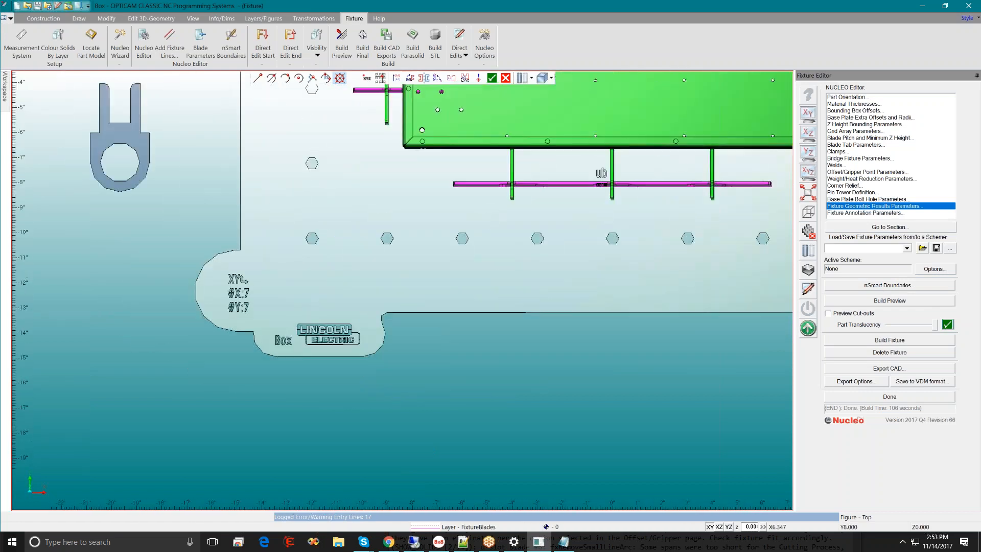
{"action": "left_click", "coordinate": [806, 288]}
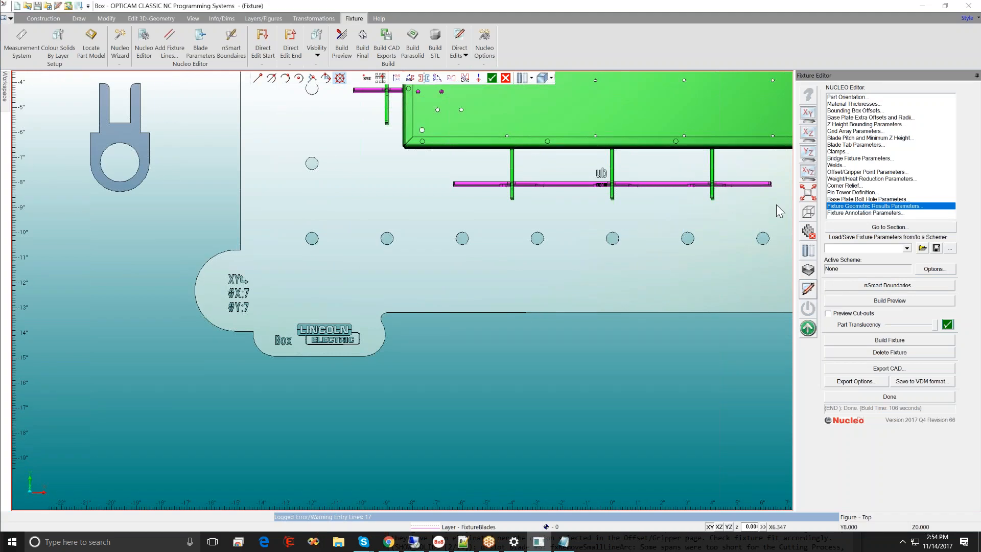
{"action": "middle_click_drag", "start_coordinate": [597, 232], "coordinate": [552, 245]}
{"action": "scroll", "coordinate": [399, 283], "scroll_direction": "down", "scroll_amount": 1}
{"action": "scroll", "coordinate": [432, 102], "scroll_direction": "up", "scroll_amount": 4}
{"action": "mouse_move", "coordinate": [455, 287]}
{"action": "middle_mouse_down"}
{"action": "mouse_move", "coordinate": [451, 242]}
{"action": "mouse_move", "coordinate": [444, 281]}
{"action": "middle_mouse_up"}
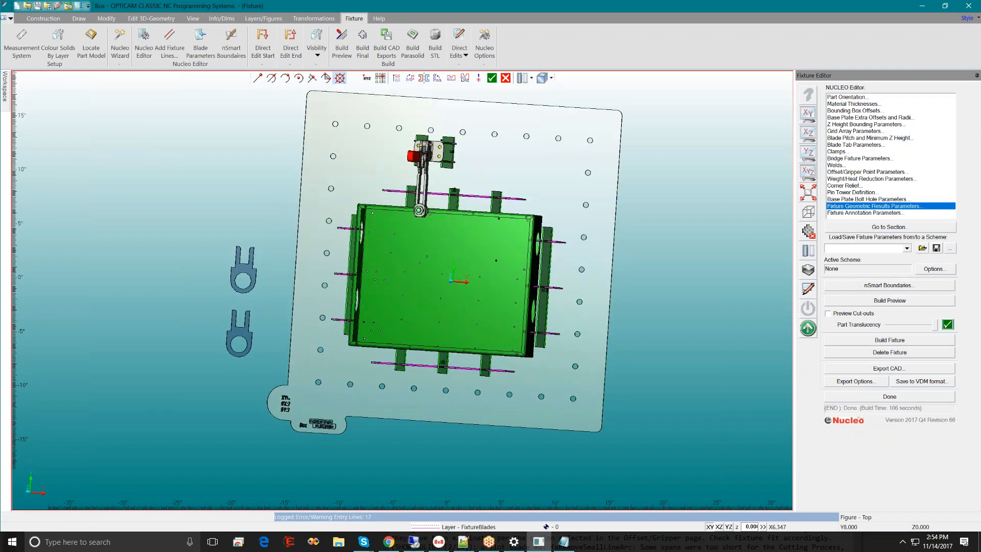
Step: Hide the box part to examine the interlocking blades and their position annotations, and show the part again
{"action": "left_click", "coordinate": [807, 251]}
{"action": "scroll", "coordinate": [492, 284], "scroll_direction": "up", "scroll_amount": 2}
{"action": "scroll", "coordinate": [409, 281], "scroll_direction": "up", "scroll_amount": 4}
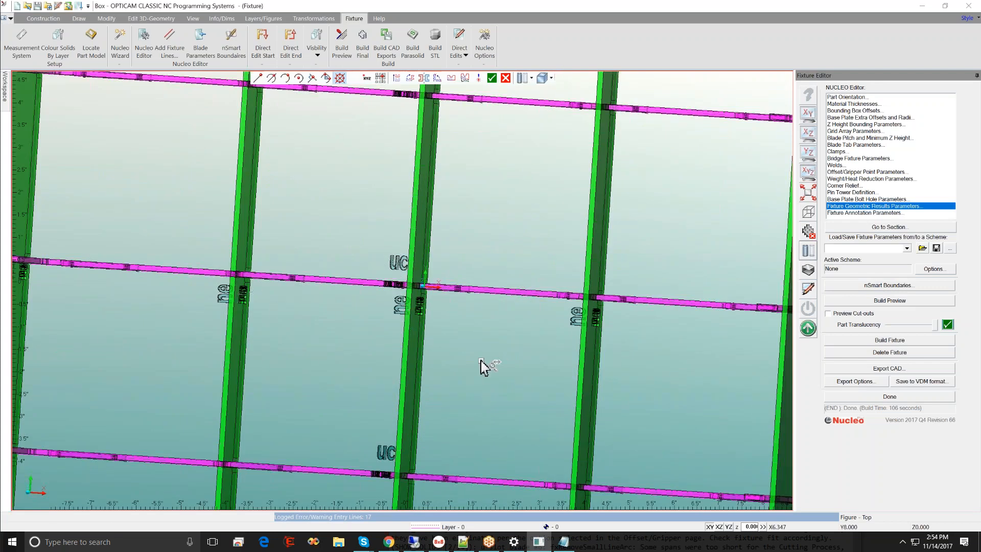
{"action": "scroll", "coordinate": [401, 290], "scroll_direction": "down", "scroll_amount": 3}
{"action": "scroll", "coordinate": [476, 378], "scroll_direction": "down", "scroll_amount": 2}
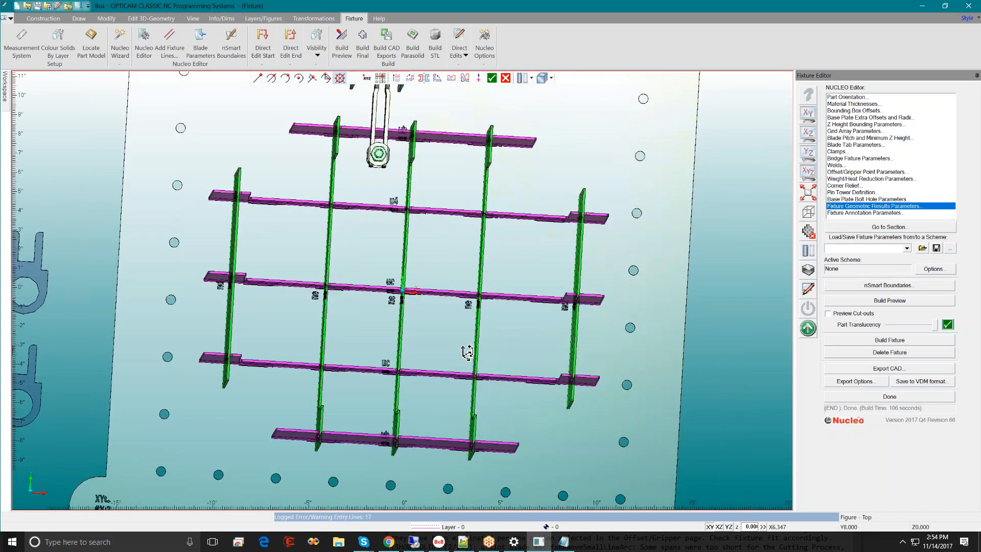
{"action": "middle_click_drag", "start_coordinate": [470, 357], "coordinate": [460, 324]}
{"action": "middle_click_drag", "start_coordinate": [435, 322], "coordinate": [468, 325]}
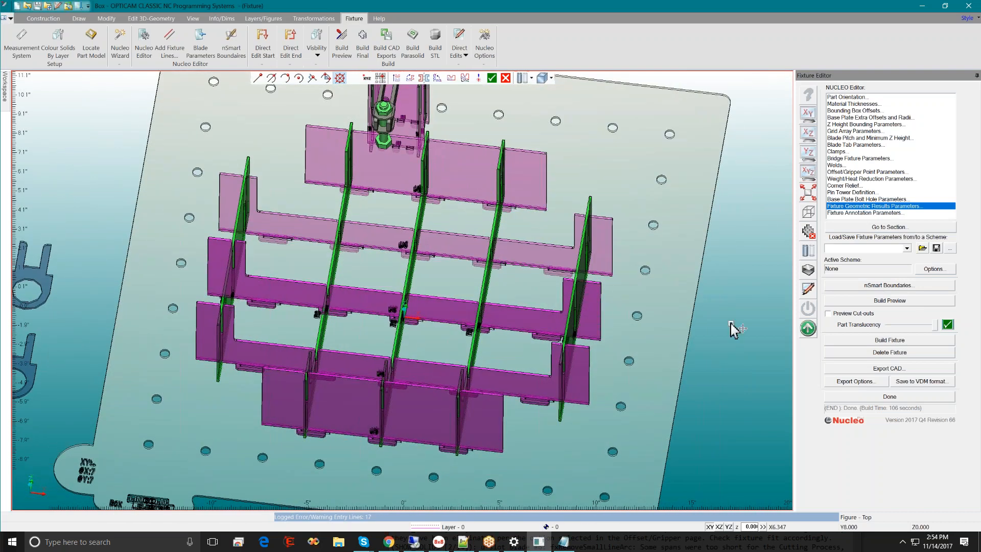
{"action": "left_click", "coordinate": [809, 251]}
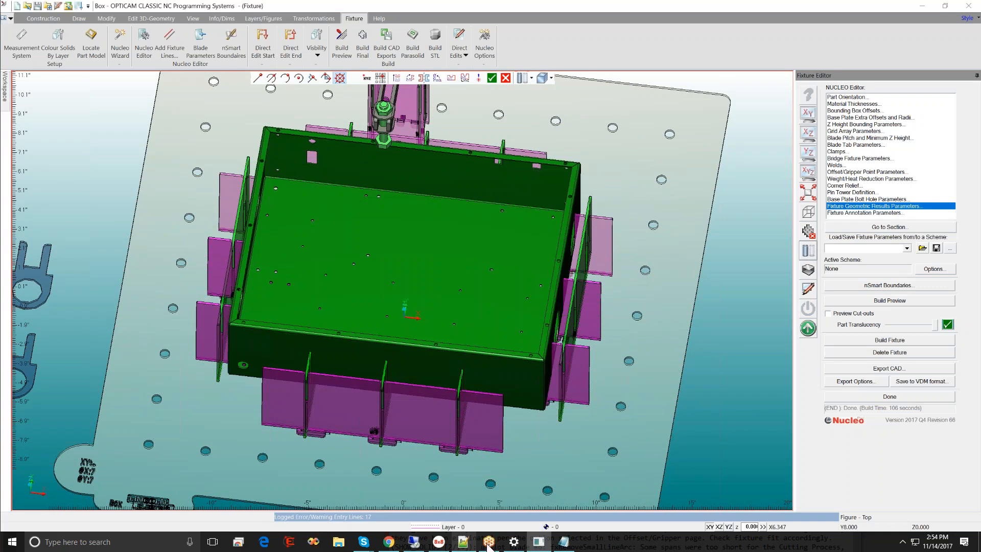
Step: Switch to Notepad, read through the fixture warning and error report log, and close it
{"action": "left_click", "coordinate": [564, 542]}
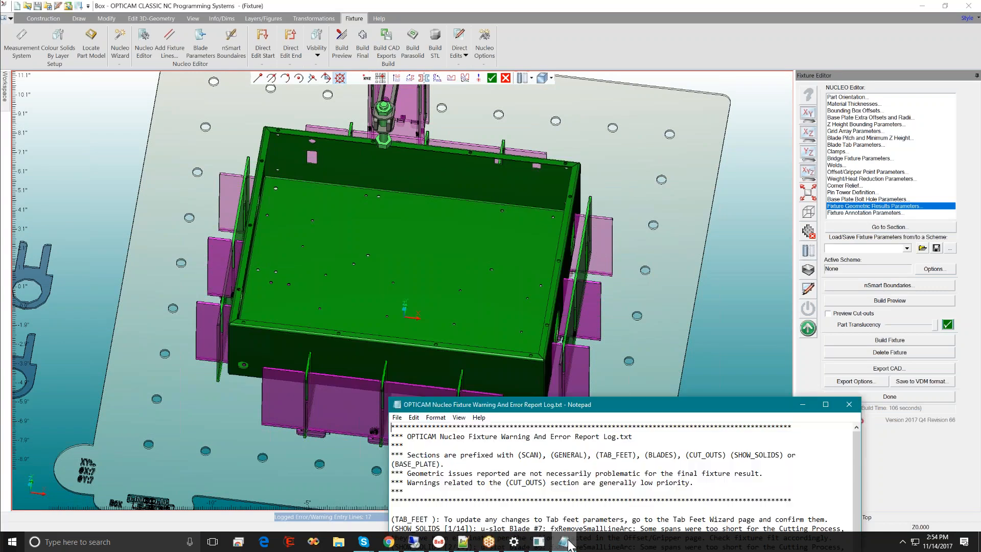
{"action": "left_click_drag", "start_coordinate": [588, 408], "coordinate": [431, 78]}
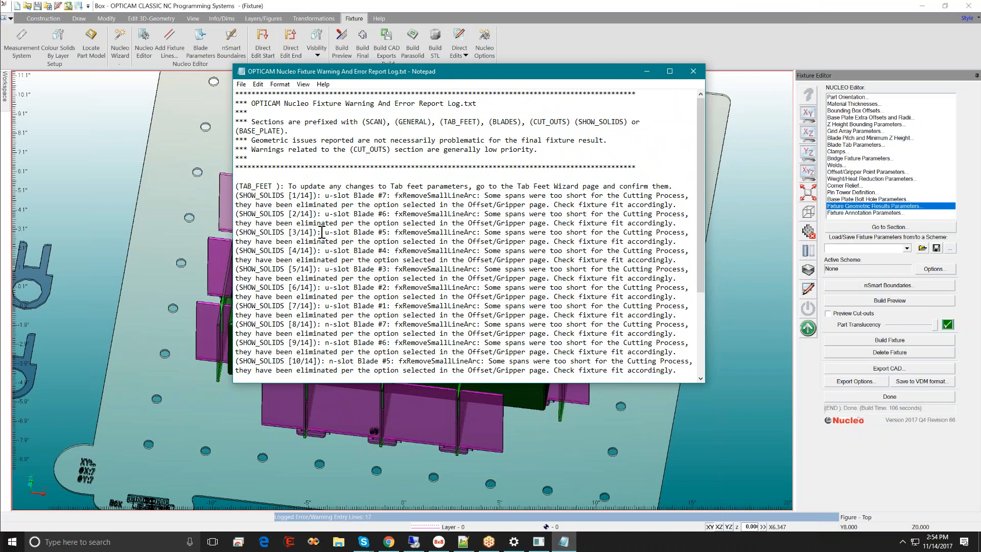
{"action": "scroll", "coordinate": [319, 241], "scroll_direction": "down", "scroll_amount": 5}
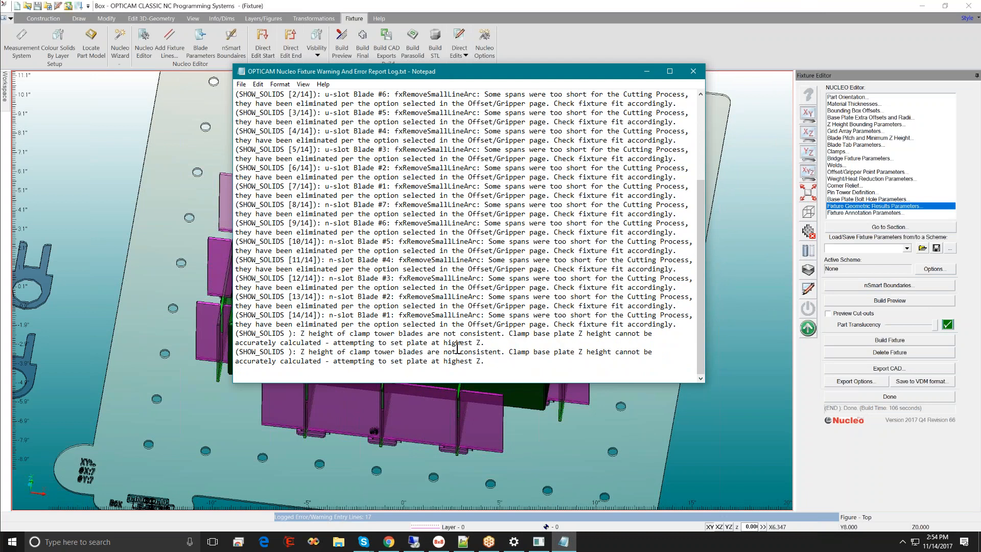
{"action": "double_click", "coordinate": [425, 314]}
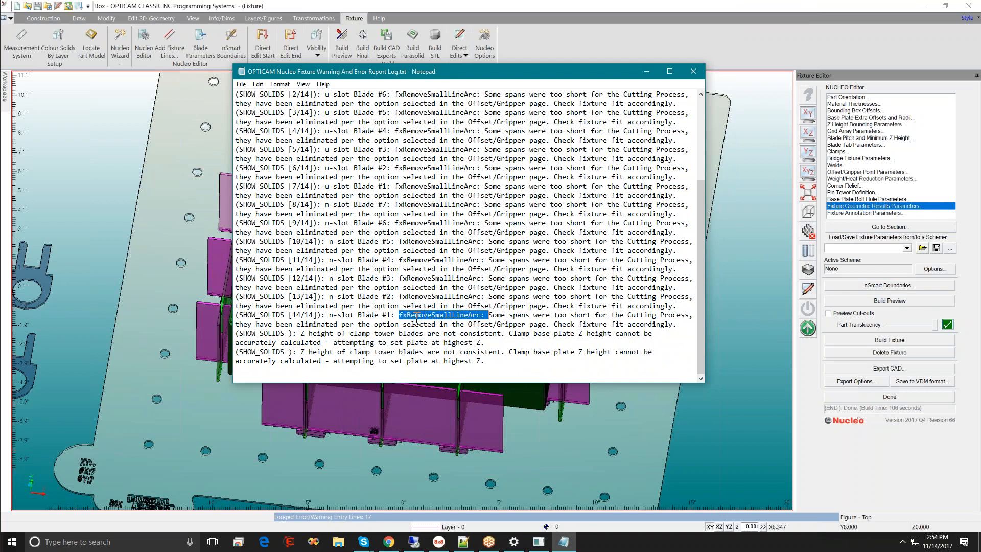
{"action": "left_click", "coordinate": [694, 72]}
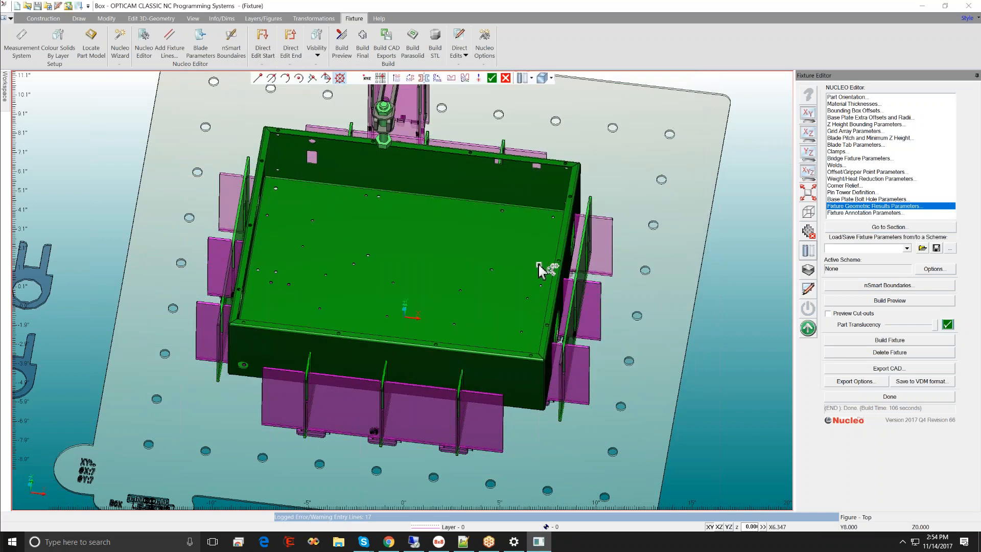
Step: Inspect in the XZ view how the blades fit around the box part's lower corner
{"action": "middle_click_drag", "start_coordinate": [540, 263], "coordinate": [450, 247]}
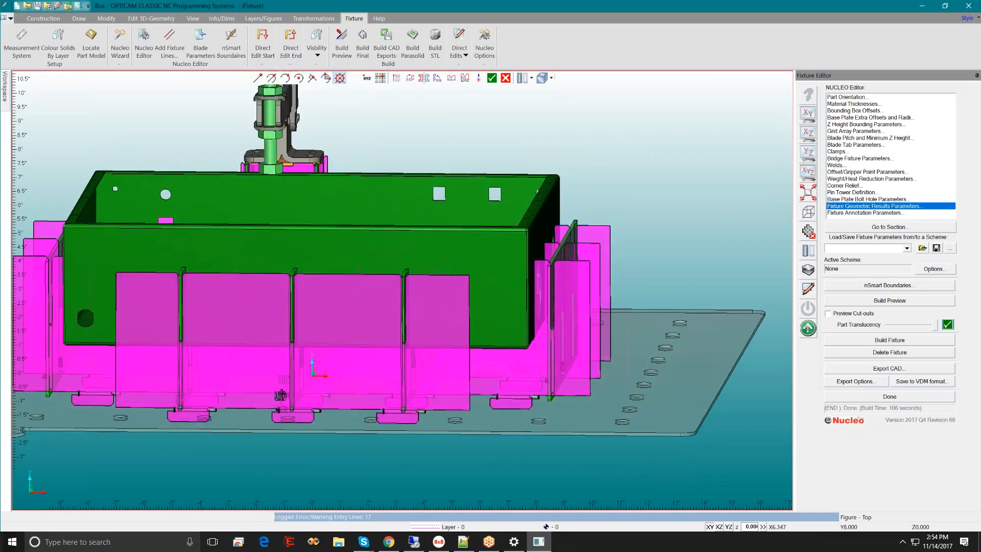
{"action": "left_click", "coordinate": [808, 133]}
{"action": "scroll", "coordinate": [551, 315], "scroll_direction": "up", "scroll_amount": 2}
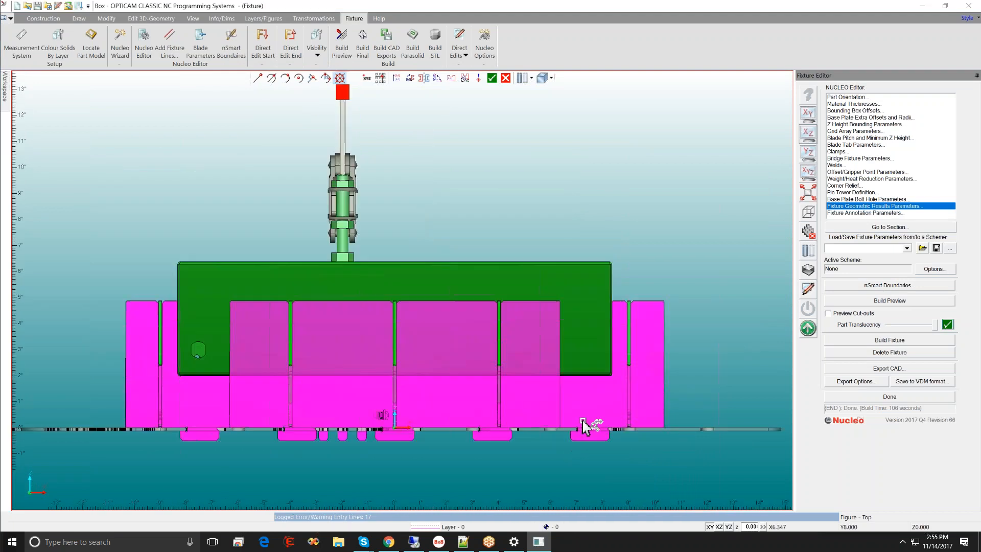
{"action": "scroll", "coordinate": [537, 333], "scroll_direction": "up", "scroll_amount": 5}
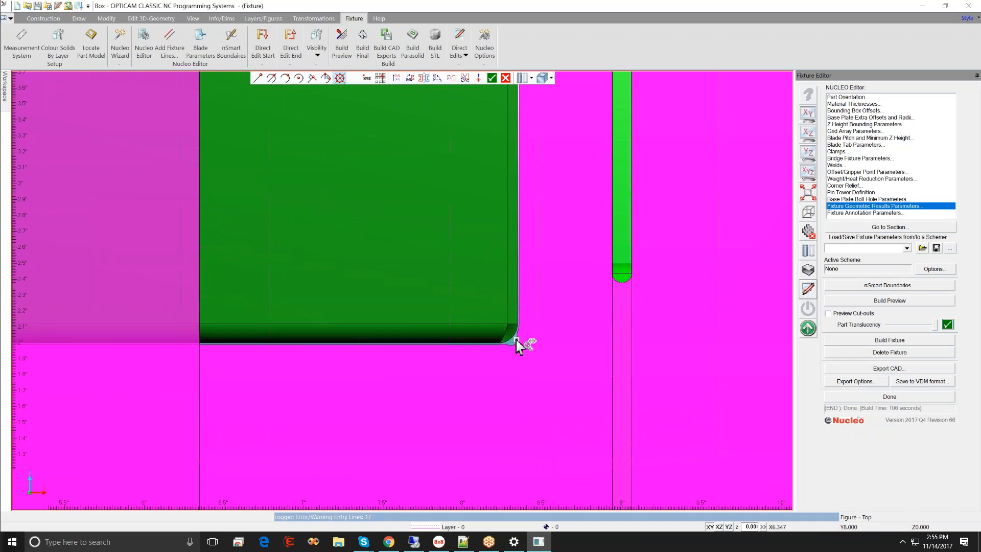
{"action": "scroll", "coordinate": [306, 339], "scroll_direction": "down", "scroll_amount": 5}
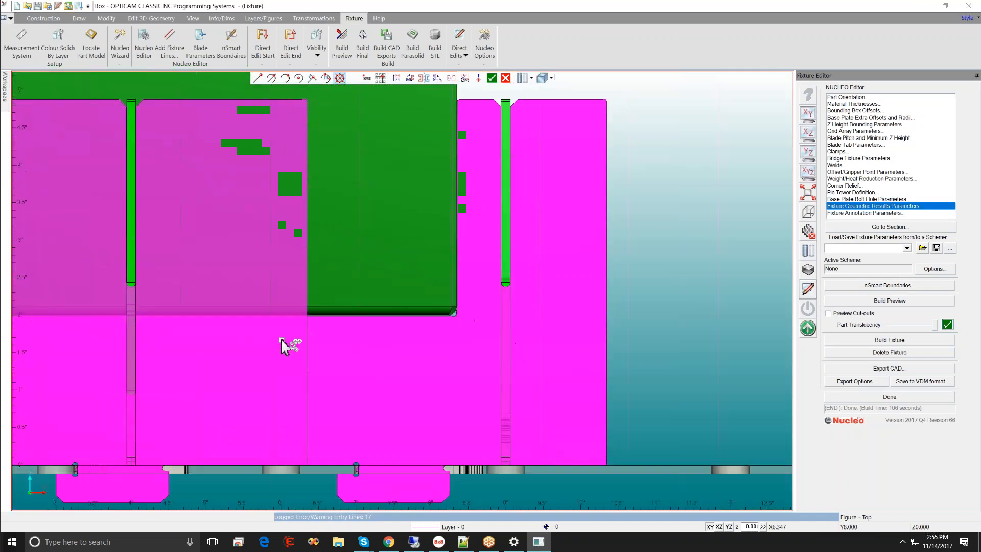
Step: Inspect a blade tab and its relief notches where it locks into the base plate
{"action": "scroll", "coordinate": [170, 344], "scroll_direction": "down", "scroll_amount": 8}
{"action": "scroll", "coordinate": [130, 273], "scroll_direction": "up", "scroll_amount": 3}
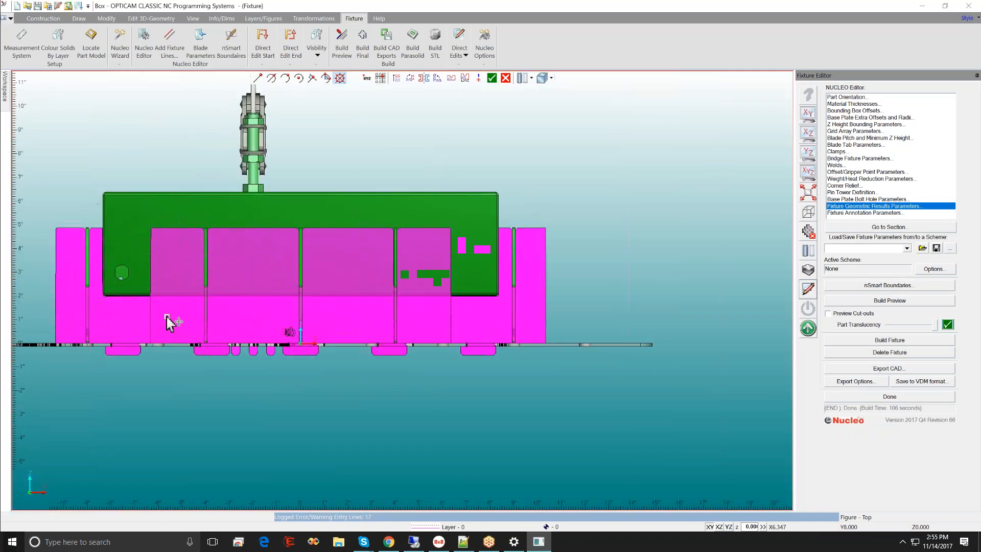
{"action": "scroll", "coordinate": [388, 352], "scroll_direction": "up", "scroll_amount": 8}
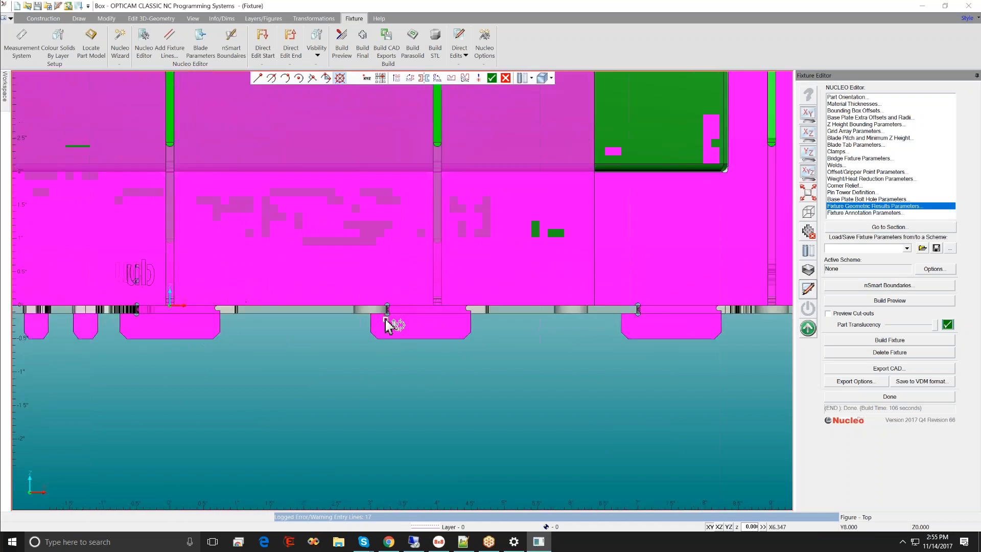
{"action": "scroll", "coordinate": [404, 316], "scroll_direction": "up", "scroll_amount": 2}
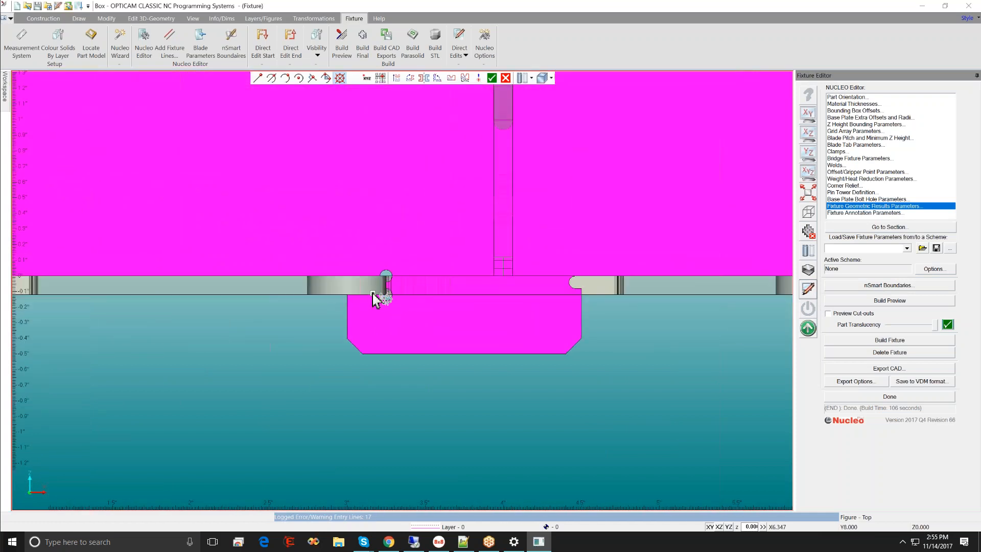
{"action": "middle_click_drag", "start_coordinate": [402, 268], "coordinate": [355, 485]}
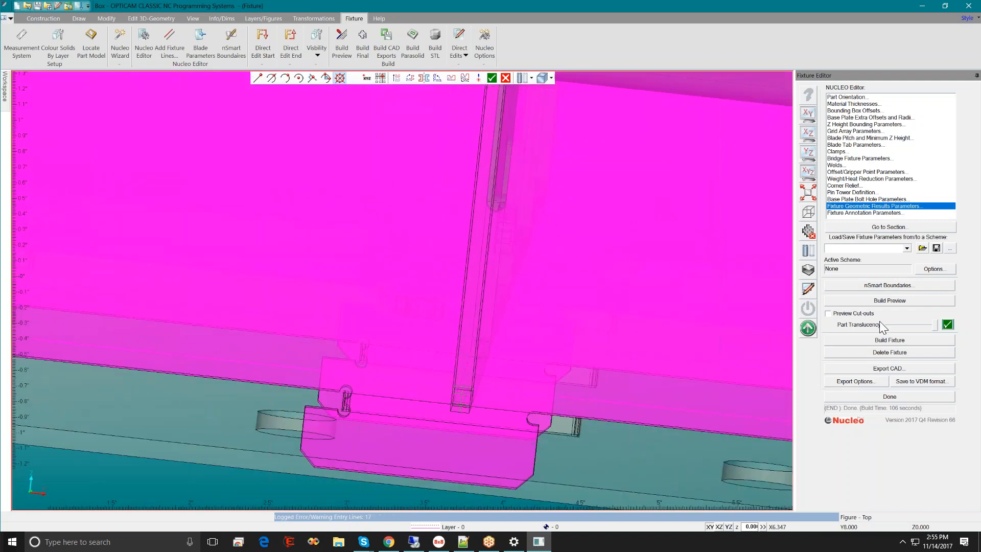
Step: Check the clamp tower and blades in the YZ view, and orbit to an angled overview of the complete fixture
{"action": "left_click", "coordinate": [808, 152]}
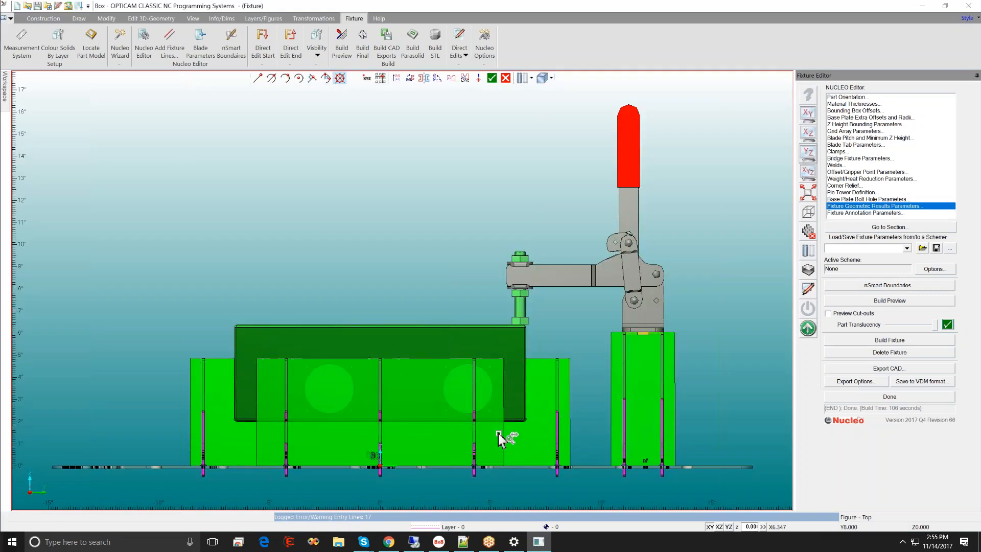
{"action": "scroll", "coordinate": [459, 430], "scroll_direction": "down", "scroll_amount": 2}
{"action": "middle_click_drag", "start_coordinate": [455, 408], "coordinate": [486, 302]}
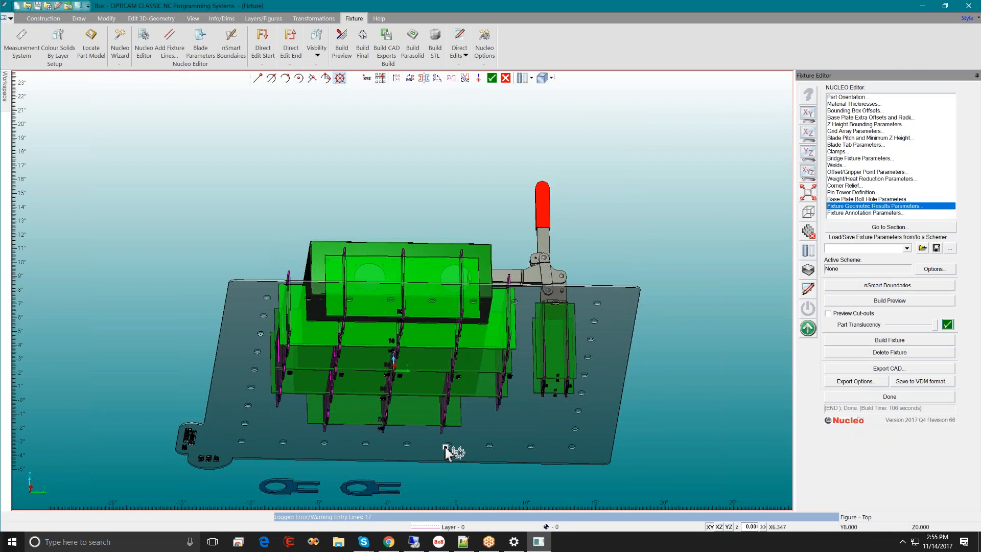
{"action": "middle_click_drag", "start_coordinate": [403, 377], "coordinate": [475, 429]}
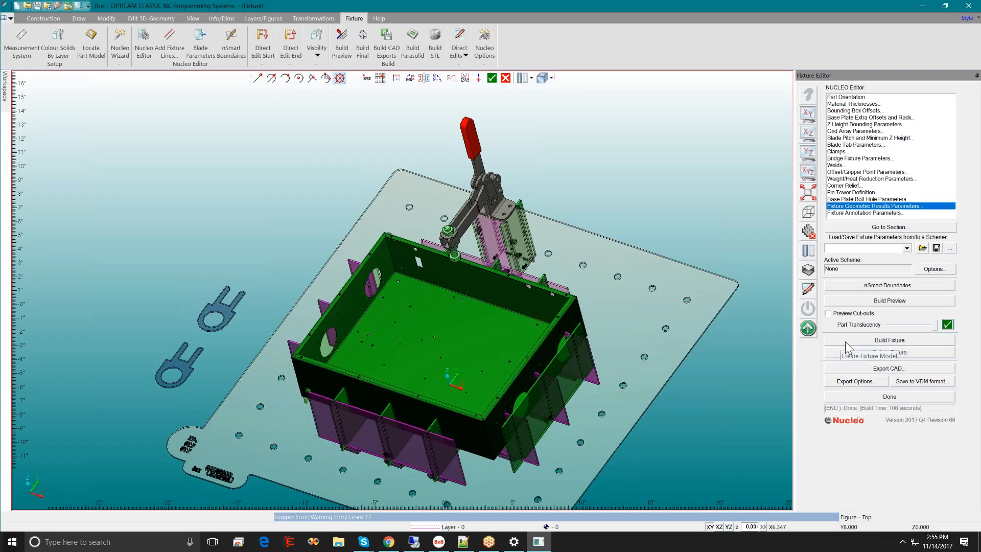
Step: Export the fixture's CAD files into a sub-folder under the current document's location and open the export folder
{"action": "left_click", "coordinate": [891, 369]}
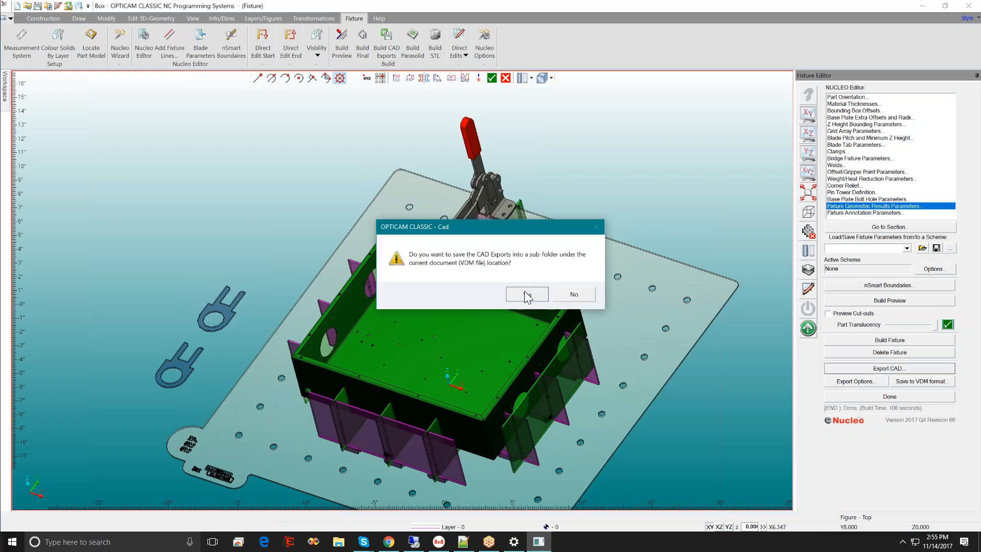
{"action": "left_click", "coordinate": [526, 295]}
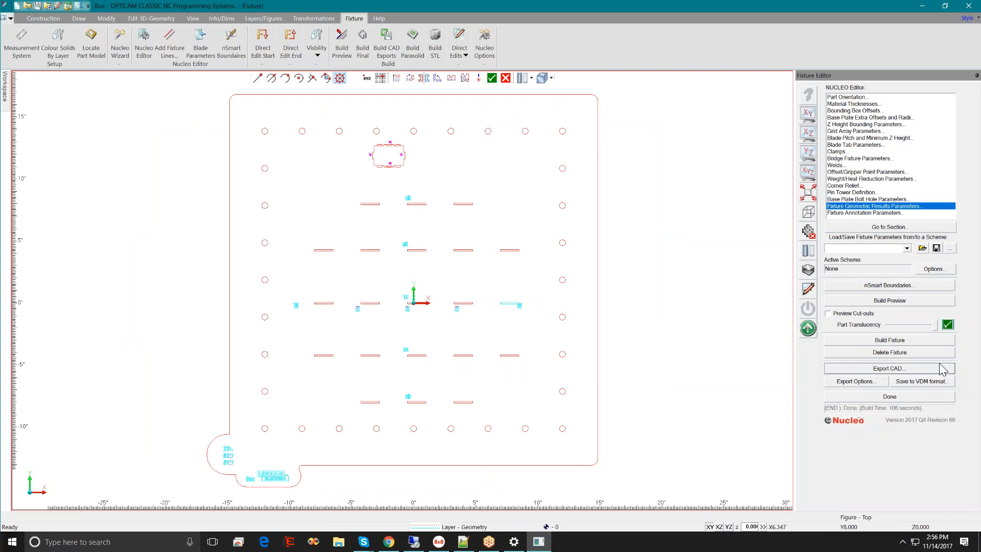
{"action": "left_click", "coordinate": [923, 369]}
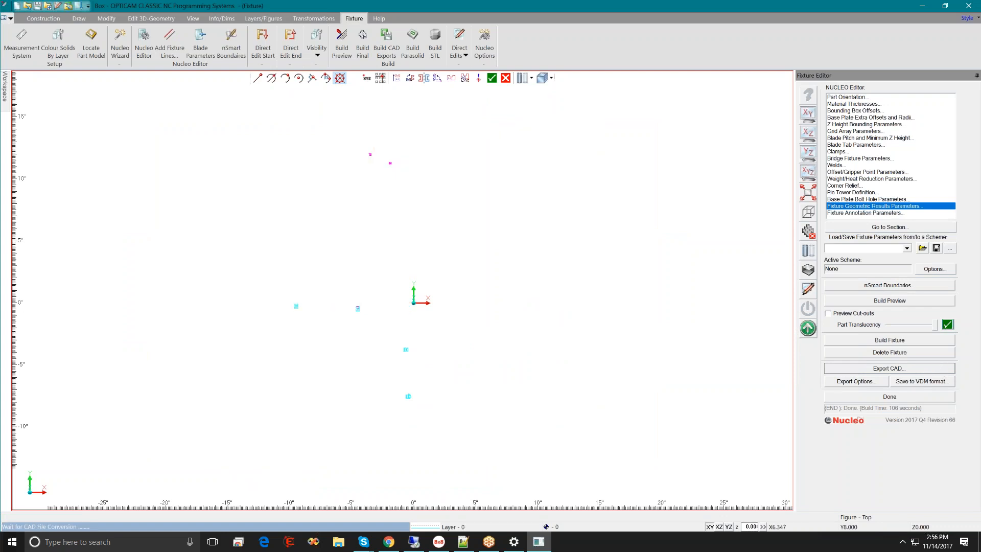
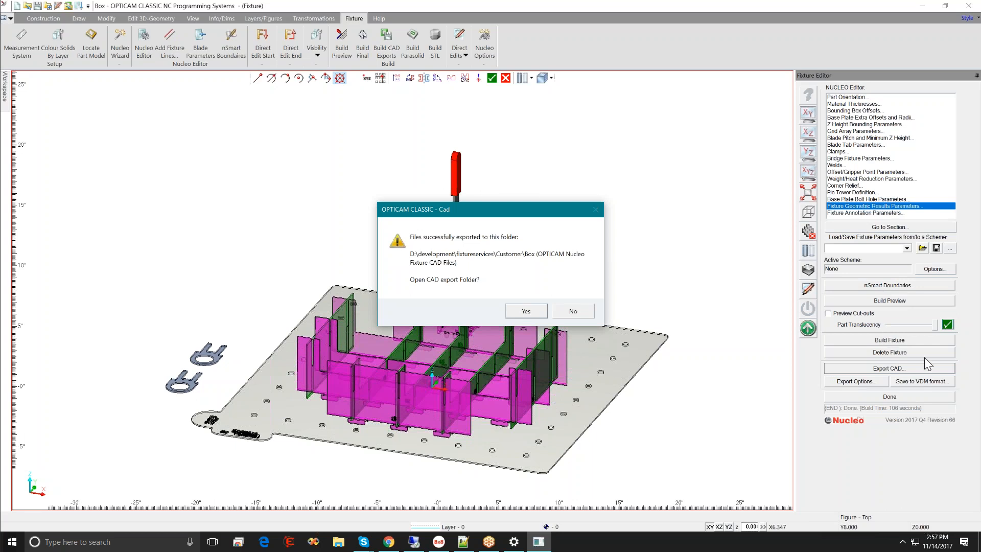
{"action": "left_click", "coordinate": [538, 312]}
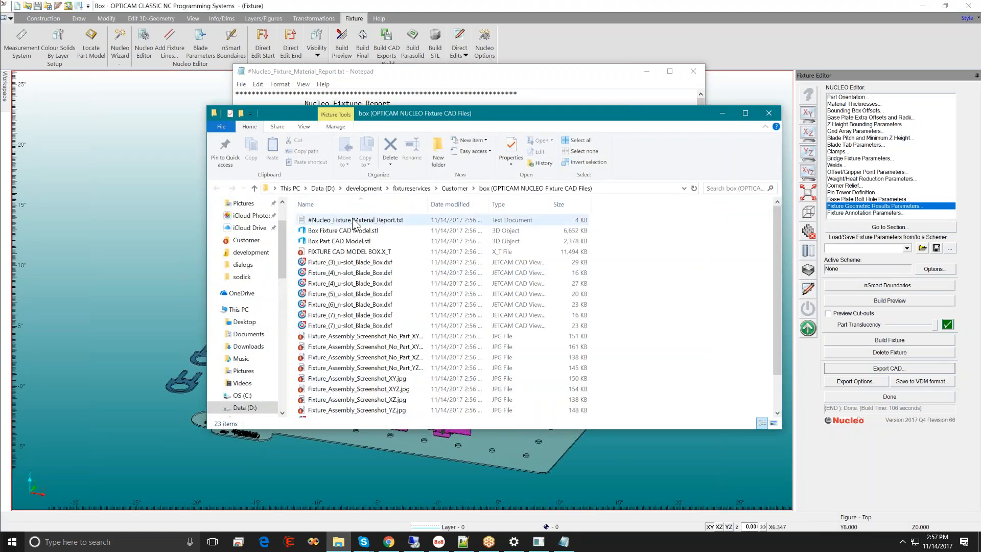
Step: Open Box Fixture CAD Model.stl in 3D Builder, orbit around the fixture to examine it, and close the viewer
{"action": "double_click", "coordinate": [339, 230]}
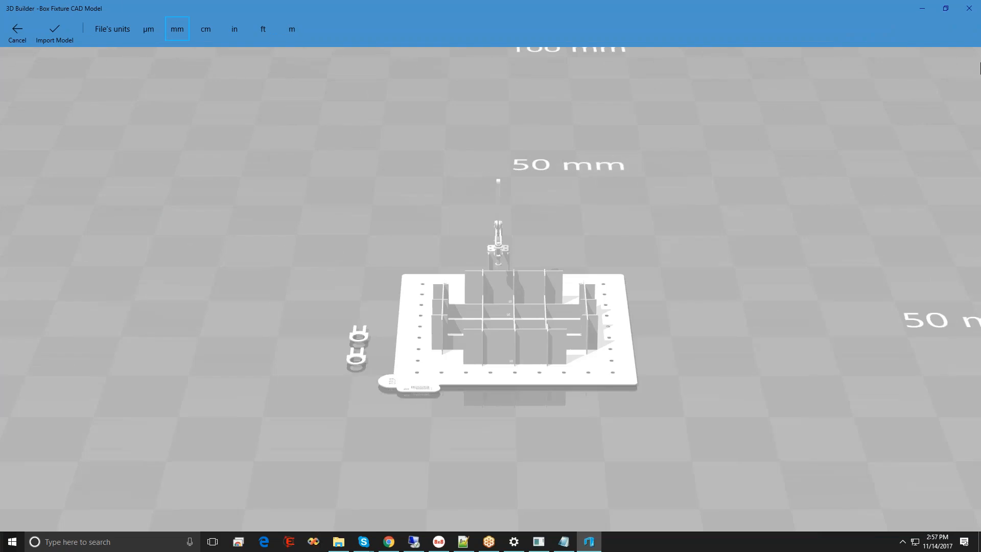
{"action": "left_click_drag", "start_coordinate": [237, 15], "coordinate": [240, 129]}
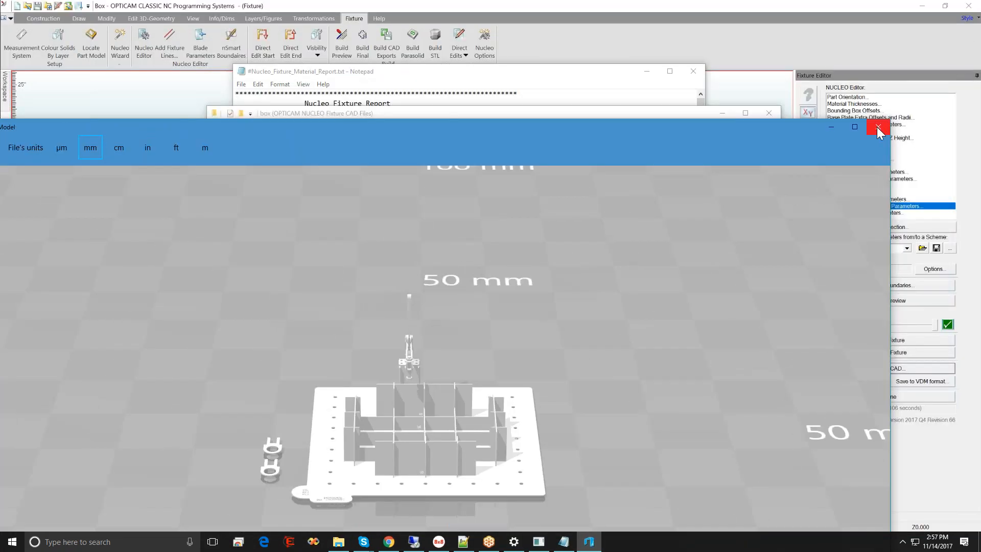
{"action": "left_click_drag", "start_coordinate": [424, 433], "coordinate": [369, 461]}
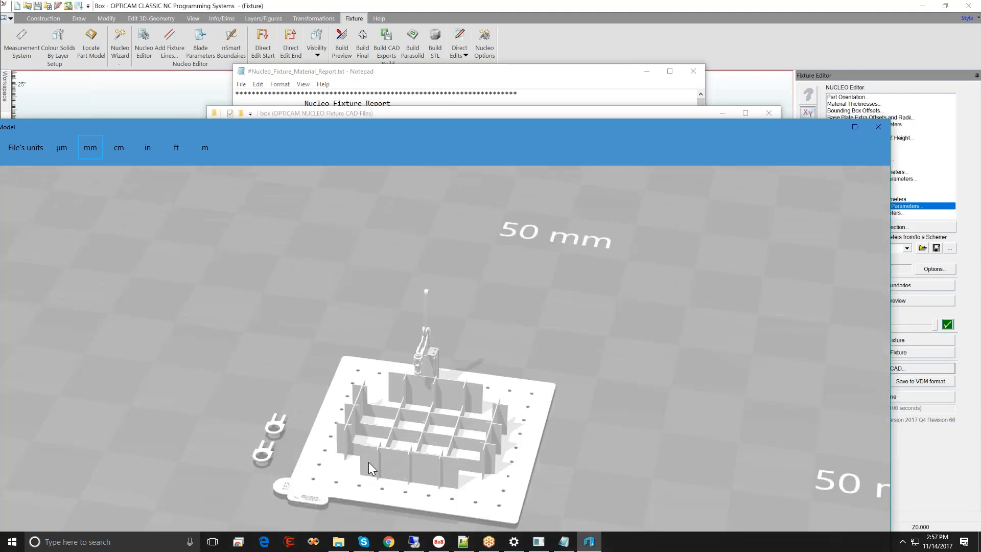
{"action": "left_click", "coordinate": [878, 128]}
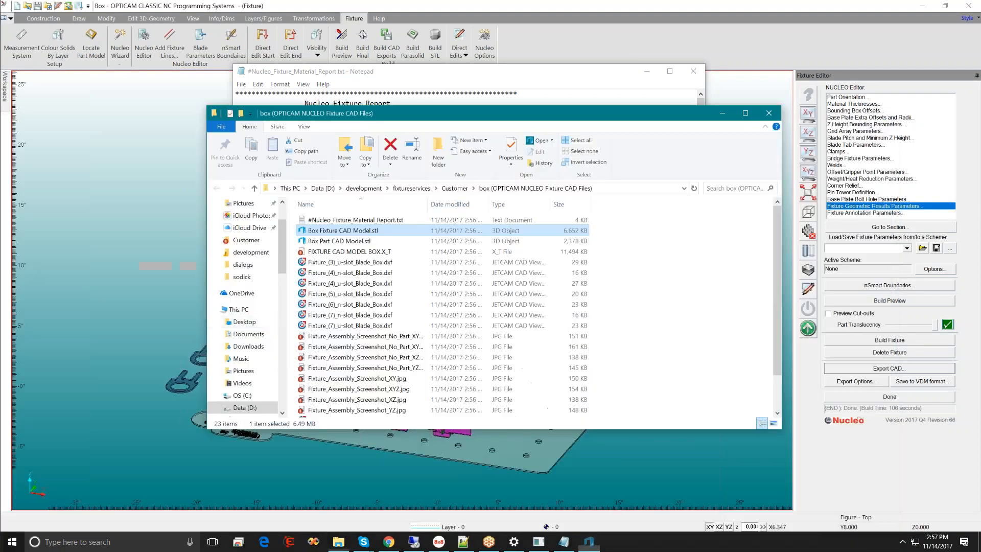
Step: Open Box Part CAD Model.stl in 3D Builder, view the box part from an angle, and close the viewer
{"action": "double_click", "coordinate": [327, 241]}
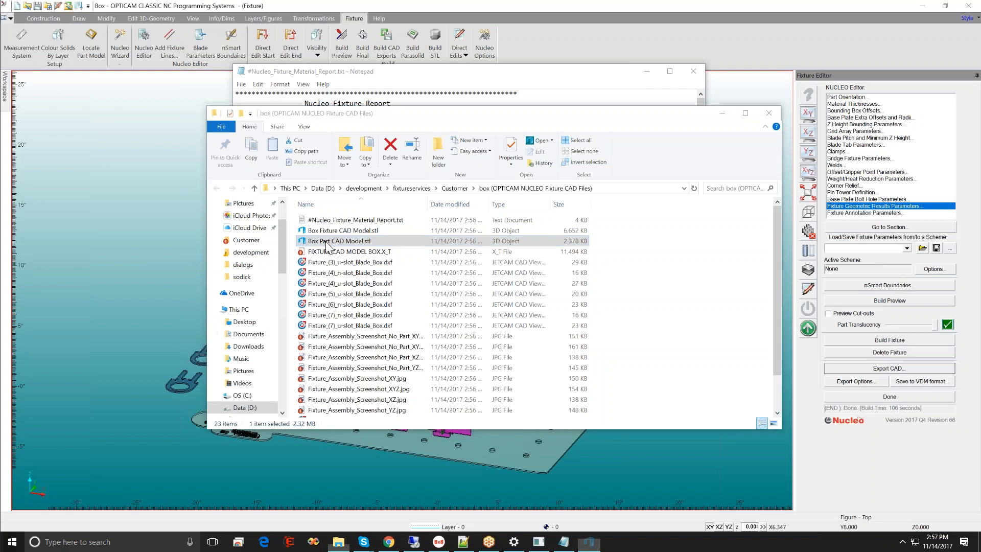
{"action": "left_click_drag", "start_coordinate": [373, 473], "coordinate": [292, 487]}
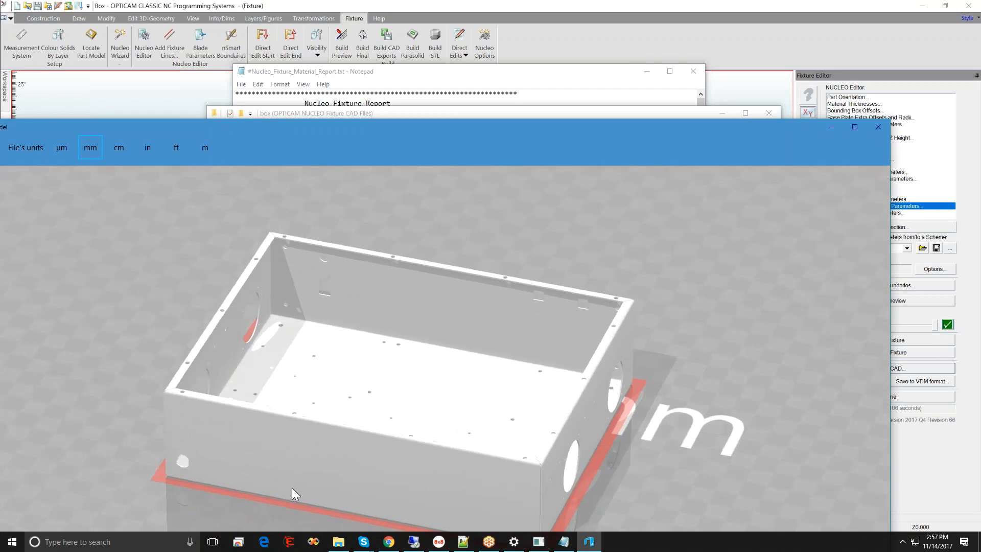
{"action": "left_click", "coordinate": [878, 127]}
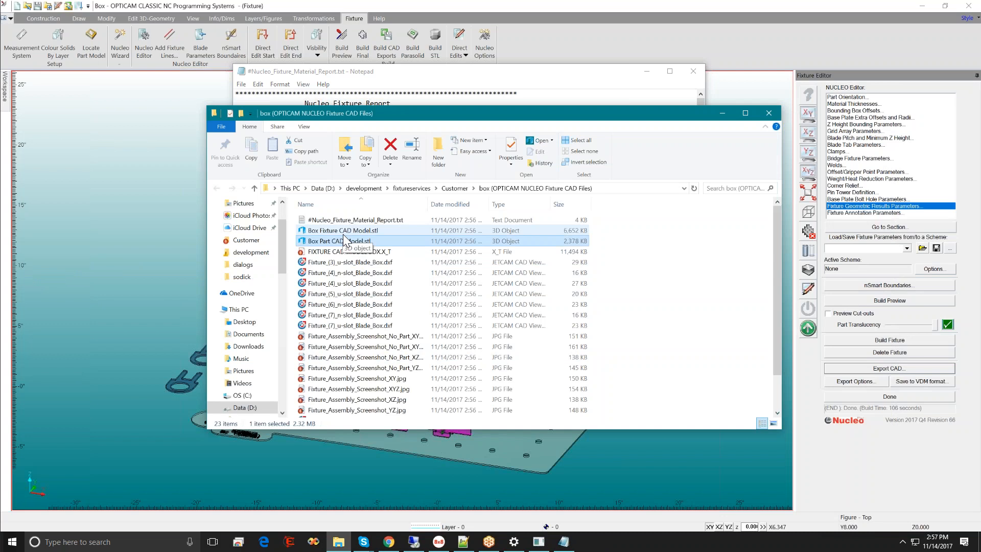
Step: Open the exported DXF files in JETCAM CAD Viewer at full-screen size and examine the u-slot and n-slot blade profiles
{"action": "double_click", "coordinate": [317, 264]}
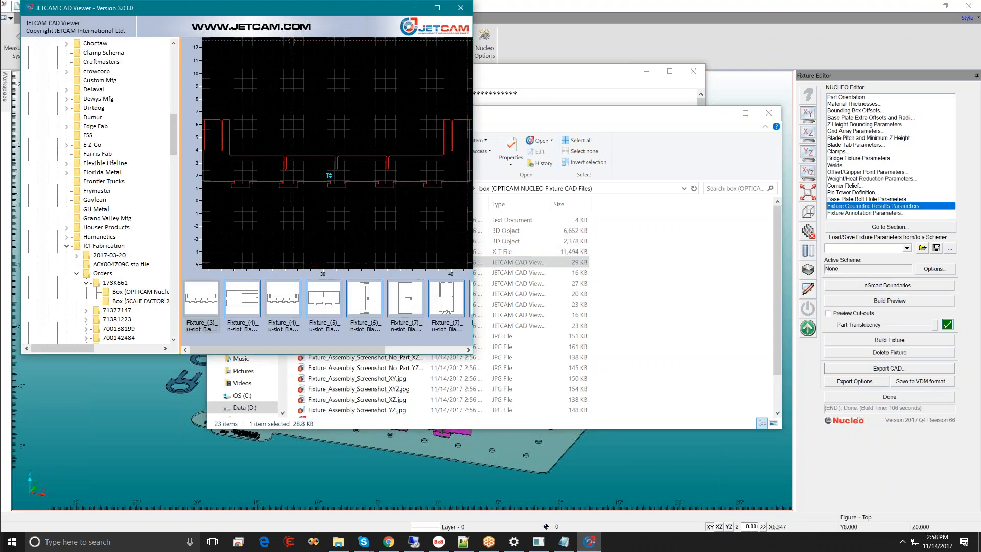
{"action": "double_click", "coordinate": [290, 8]}
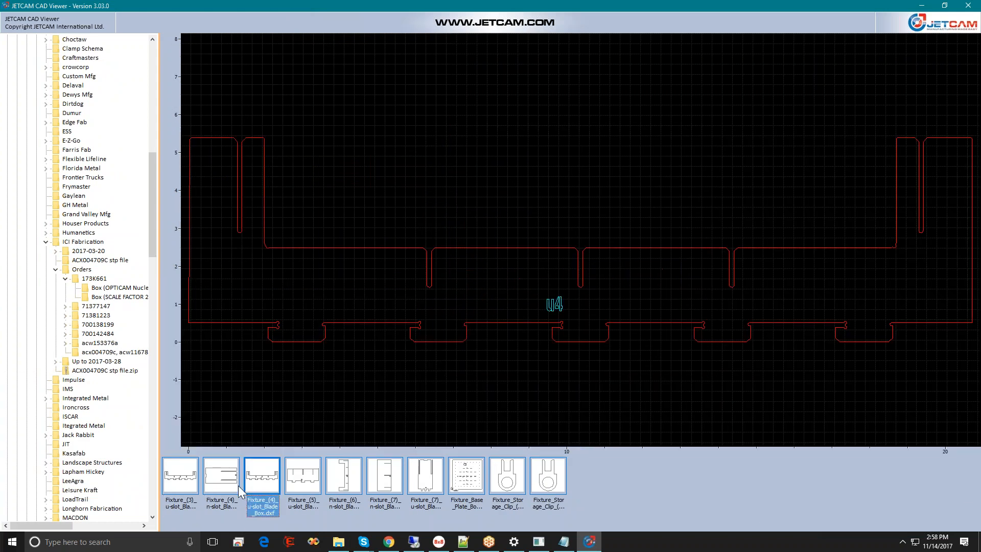
{"action": "left_click", "coordinate": [218, 475]}
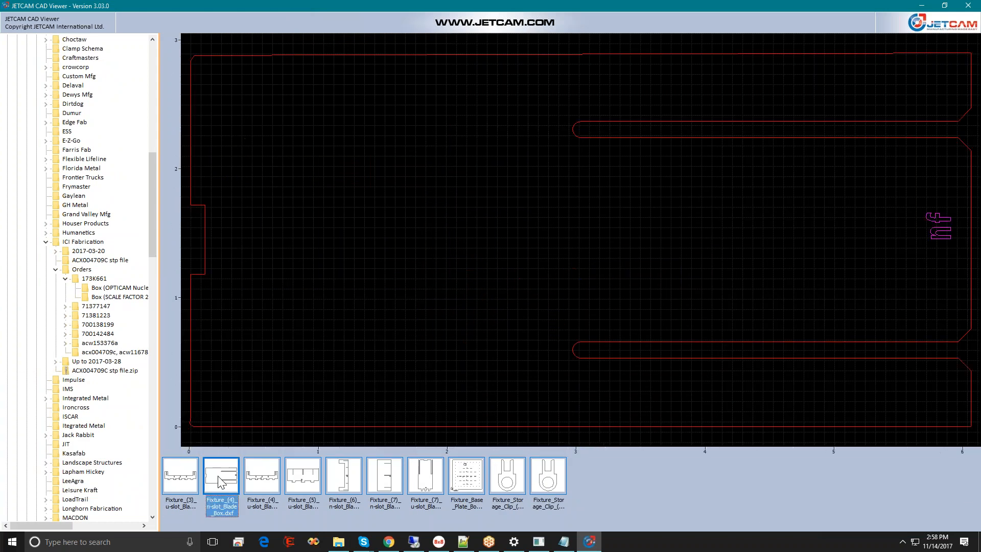
{"action": "left_click", "coordinate": [260, 474]}
{"action": "left_click", "coordinate": [290, 478]}
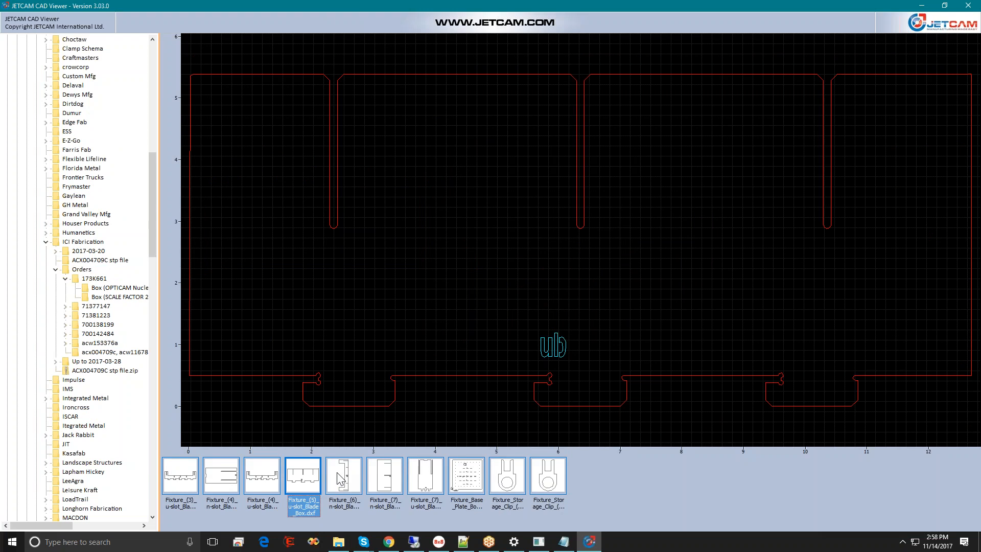
{"action": "left_click", "coordinate": [343, 475]}
{"action": "left_click", "coordinate": [398, 469]}
{"action": "left_click", "coordinate": [419, 475]}
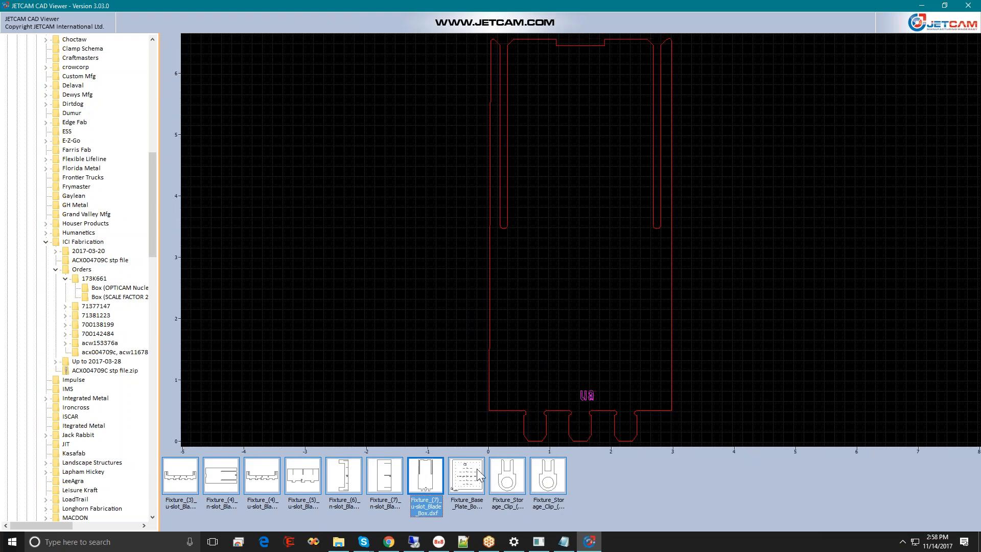
Step: Examine the base plate and storage clip DXF profiles, recheck two u-slot blades, and close the CAD viewer
{"action": "left_click", "coordinate": [476, 470]}
{"action": "left_click", "coordinate": [506, 475]}
{"action": "left_click", "coordinate": [549, 475]}
{"action": "left_click", "coordinate": [508, 477]}
{"action": "left_click", "coordinate": [415, 469]}
{"action": "left_click", "coordinate": [303, 475]}
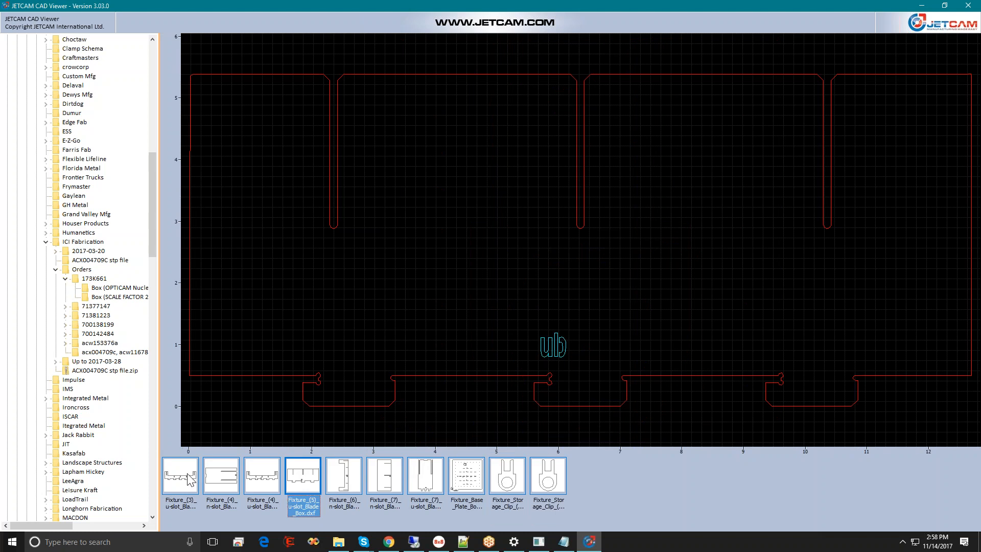
{"action": "double_click", "coordinate": [5, 5]}
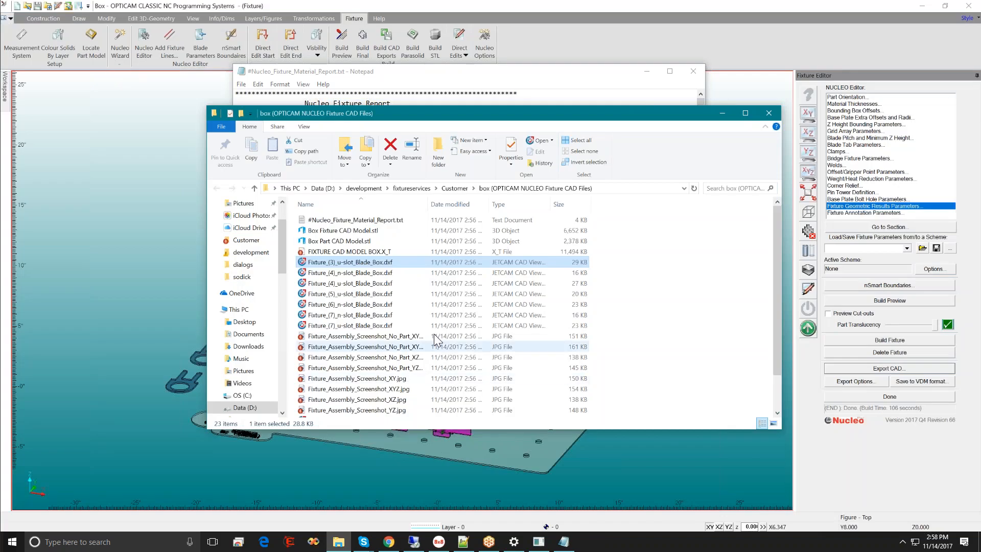
Step: Open Fixture_Assembly_Screenshot_No_Part_XY.jpg in Photos, browse through the assembly screenshots to the YZ view, and close Photos
{"action": "scroll", "coordinate": [355, 352], "scroll_direction": "down", "scroll_amount": 2}
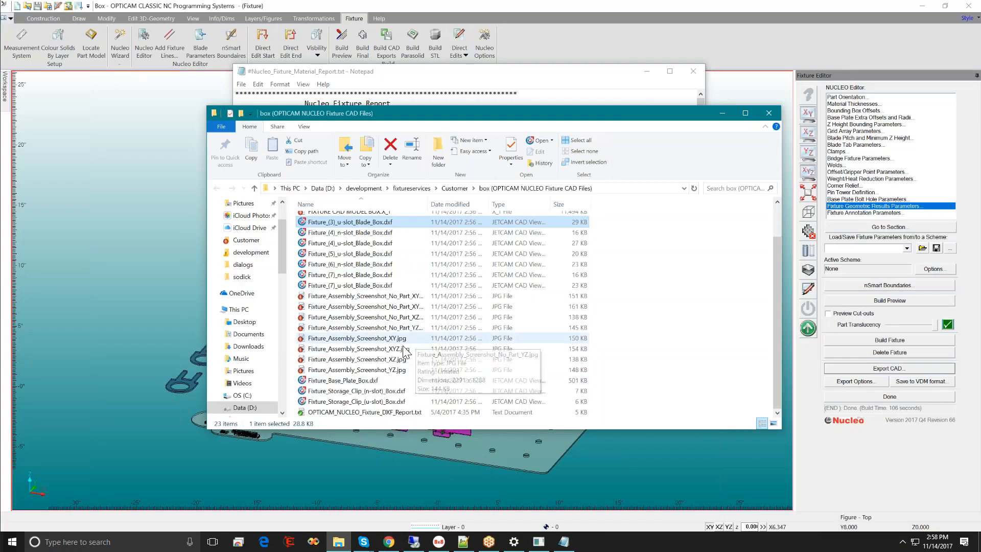
{"action": "double_click", "coordinate": [366, 296]}
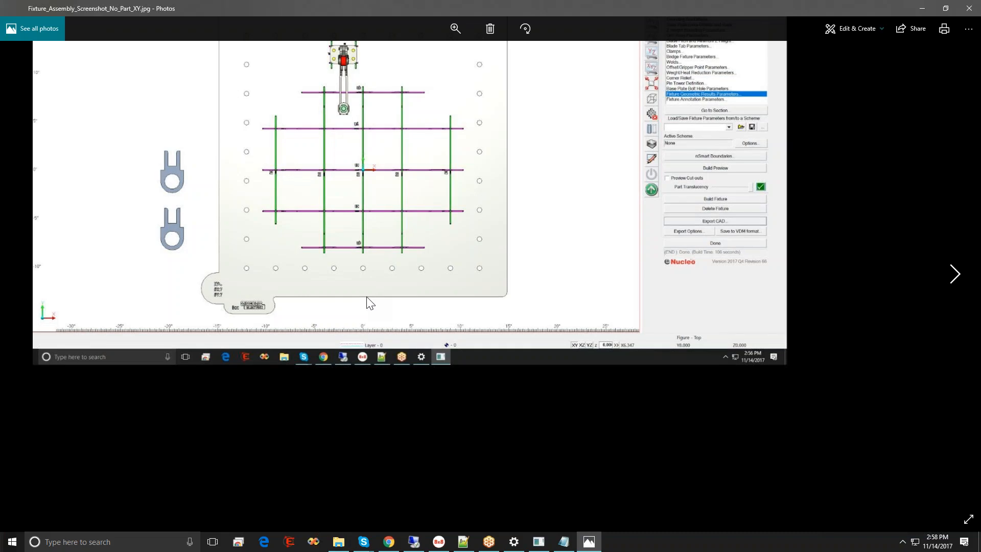
{"action": "key", "text": "Right"}
{"action": "key", "text": "Right"}
{"action": "key", "text": "Right"}
{"action": "key", "text": "Right"}
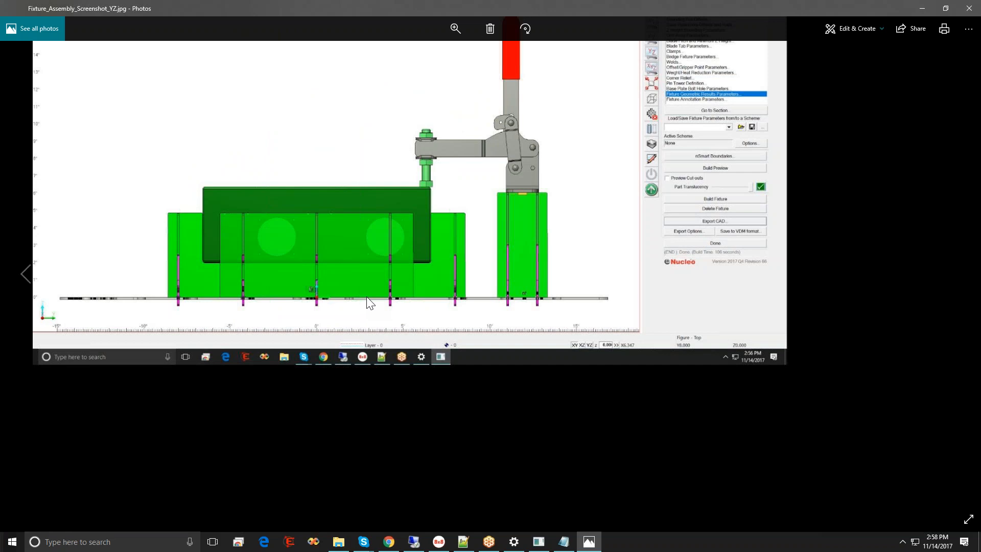
{"action": "key", "text": "alt+F4"}
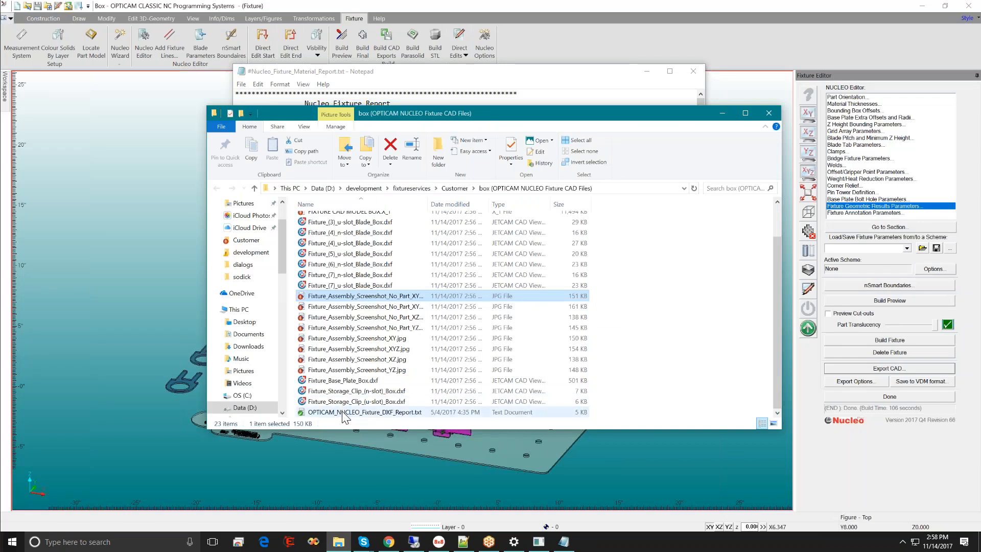
Step: Open #Nucleo_Fixture_Material_Report.txt in Notepad, read the component quantities through to the total estimated weight, and close it
{"action": "scroll", "coordinate": [344, 381], "scroll_direction": "up", "scroll_amount": 2}
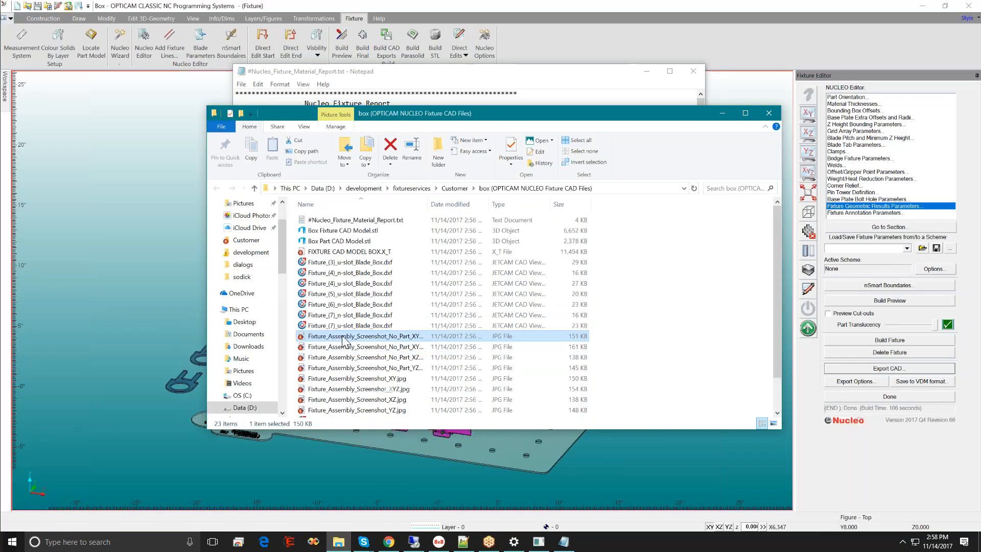
{"action": "scroll", "coordinate": [344, 337], "scroll_direction": "down", "scroll_amount": 2}
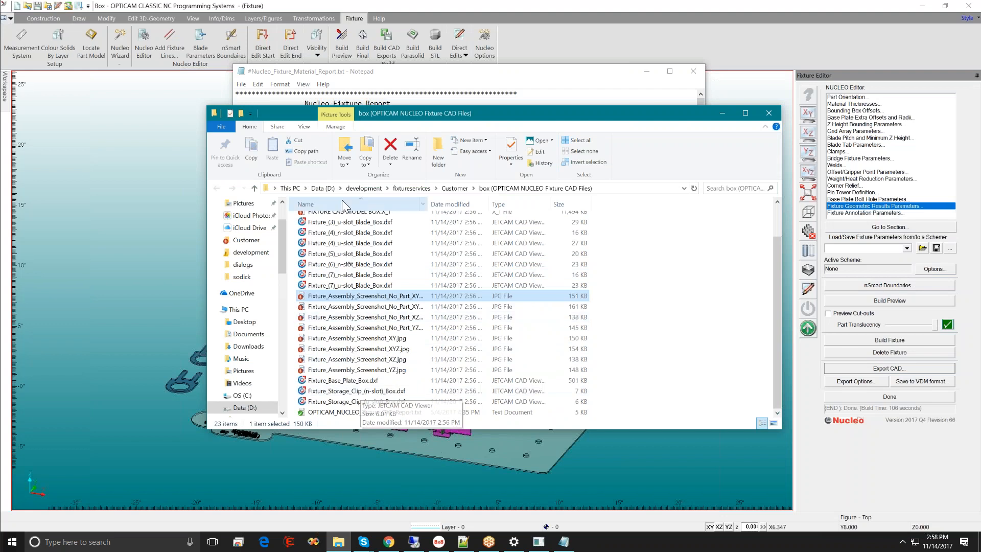
{"action": "scroll", "coordinate": [348, 230], "scroll_direction": "up", "scroll_amount": 2}
{"action": "double_click", "coordinate": [347, 218]}
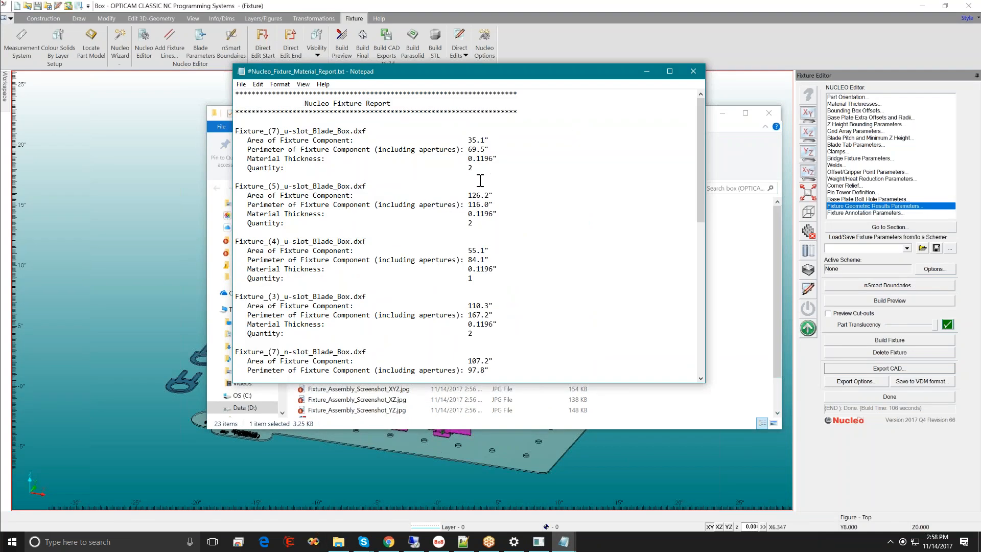
{"action": "double_click", "coordinate": [470, 167]}
{"action": "scroll", "coordinate": [478, 253], "scroll_direction": "down", "scroll_amount": 2}
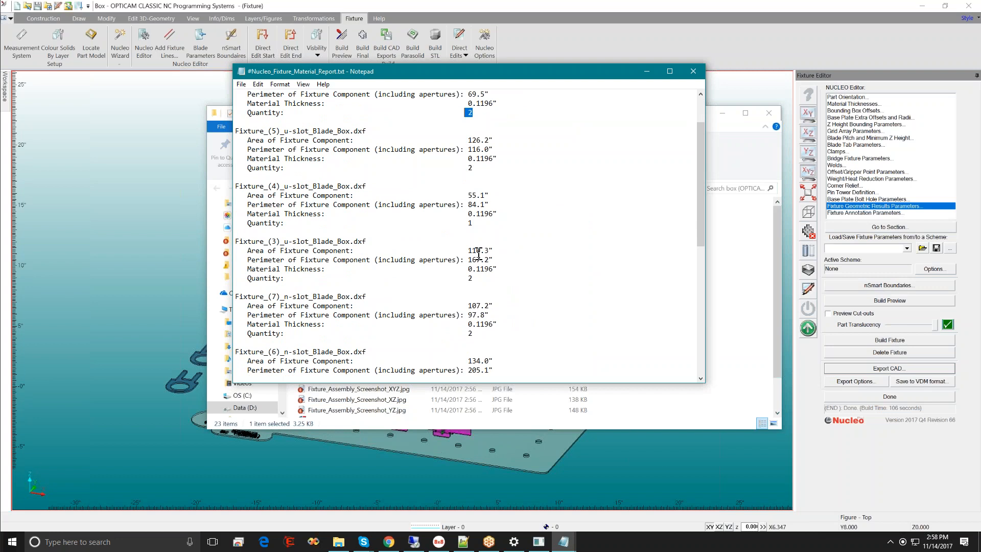
{"action": "scroll", "coordinate": [475, 240], "scroll_direction": "down", "scroll_amount": 2}
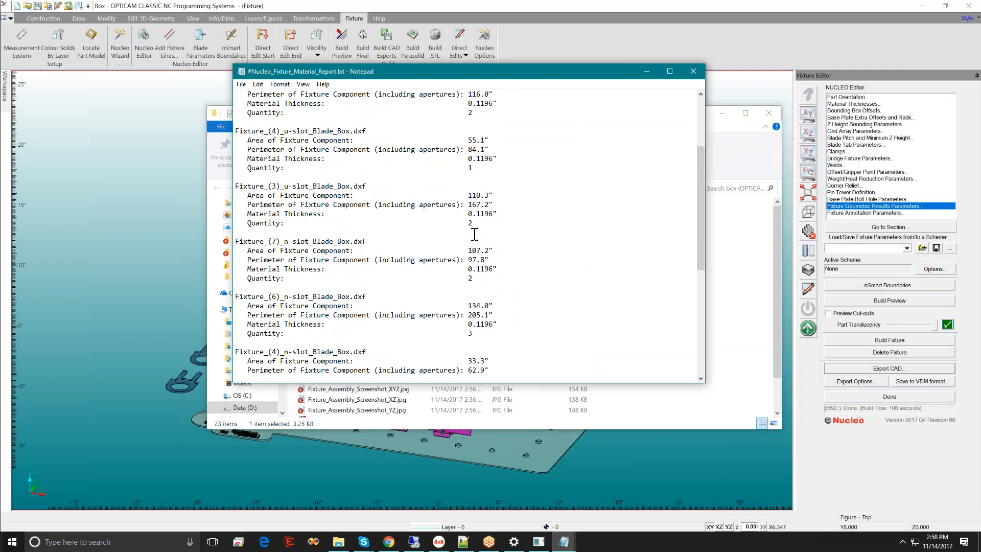
{"action": "scroll", "coordinate": [474, 235], "scroll_direction": "down", "scroll_amount": 6}
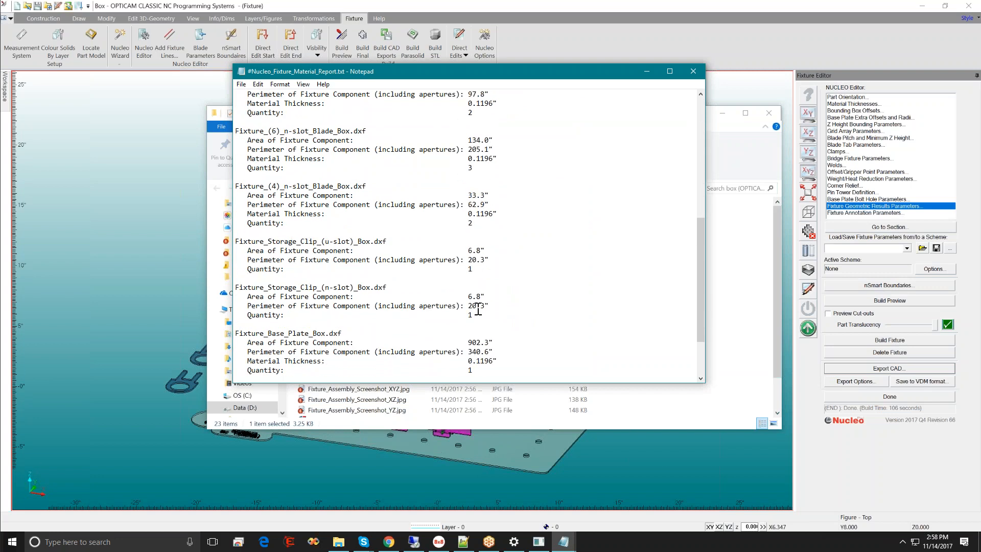
{"action": "scroll", "coordinate": [481, 340], "scroll_direction": "down", "scroll_amount": 2}
{"action": "scroll", "coordinate": [480, 334], "scroll_direction": "down", "scroll_amount": 1}
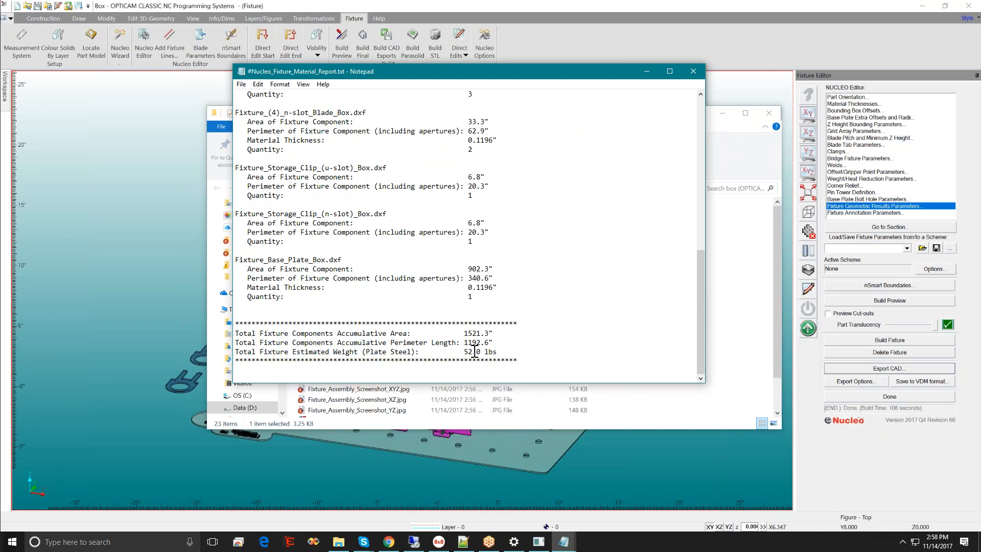
{"action": "left_click_drag", "start_coordinate": [475, 352], "coordinate": [463, 353]}
{"action": "left_click", "coordinate": [692, 72]}
Step: Check OPTICAM_NUCLEO_Fixture_DXF_Report.txt in Notepad, close it, and go up to the parent Customer folder
{"action": "scroll", "coordinate": [397, 281], "scroll_direction": "down", "scroll_amount": 2}
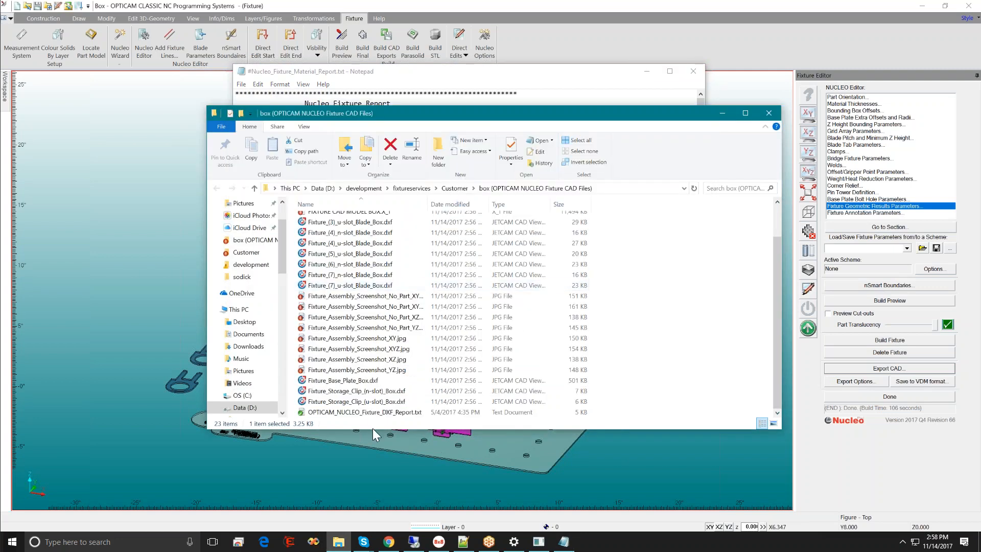
{"action": "double_click", "coordinate": [384, 412]}
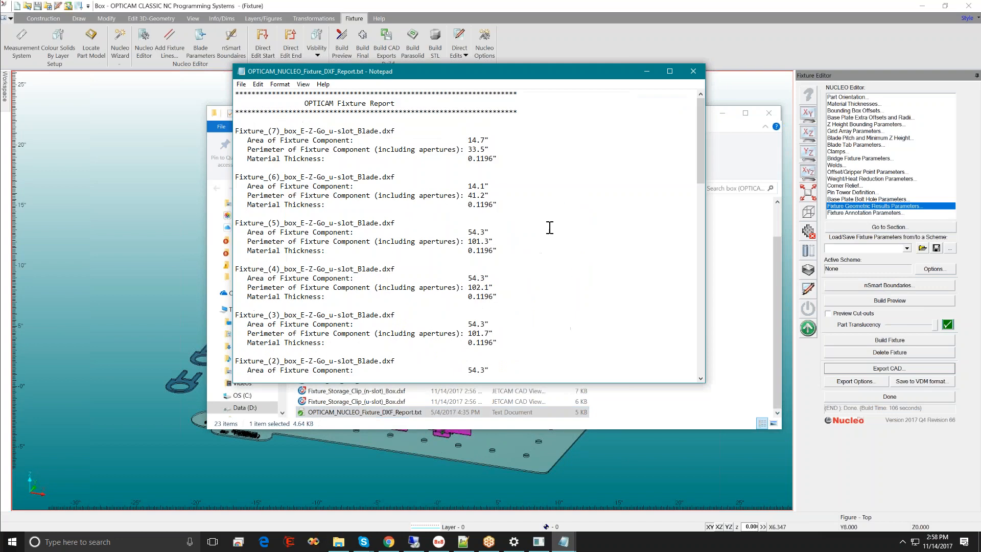
{"action": "left_click", "coordinate": [695, 76]}
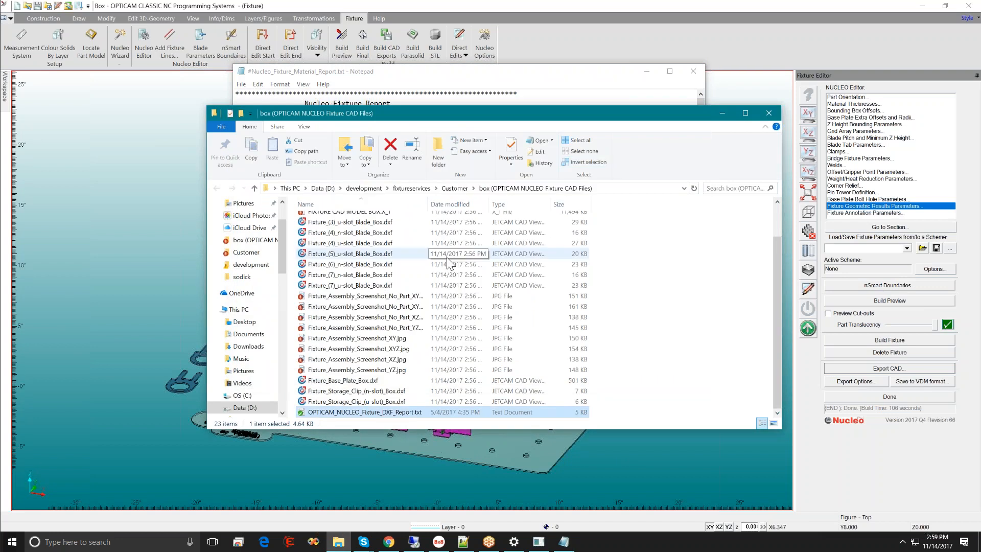
{"action": "scroll", "coordinate": [447, 257], "scroll_direction": "up", "scroll_amount": 2}
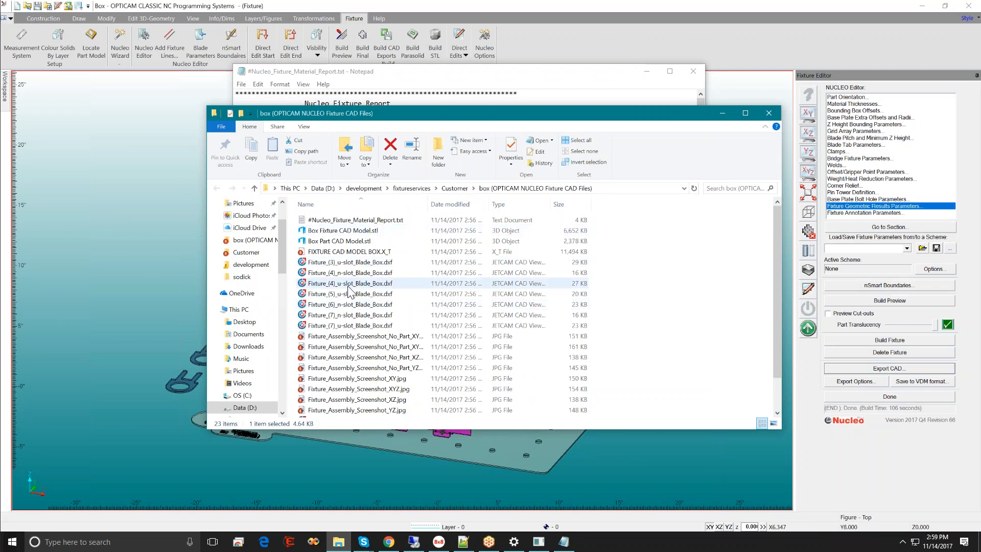
{"action": "left_click", "coordinate": [456, 188]}
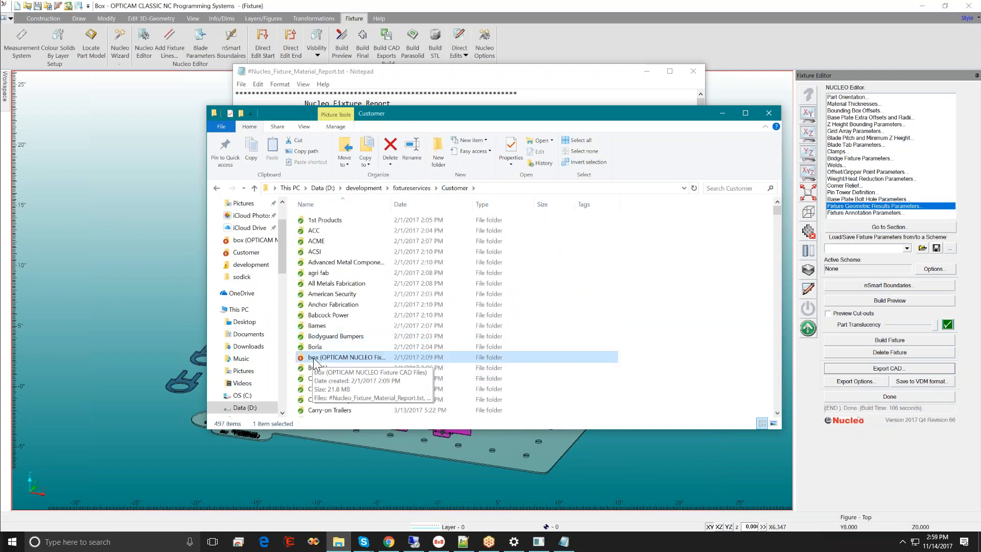
Step: Check the box fixture CAD files folder, close it, and finish the NUCLEO Editor, retaining the existing fixture solid bodies
{"action": "double_click", "coordinate": [314, 357]}
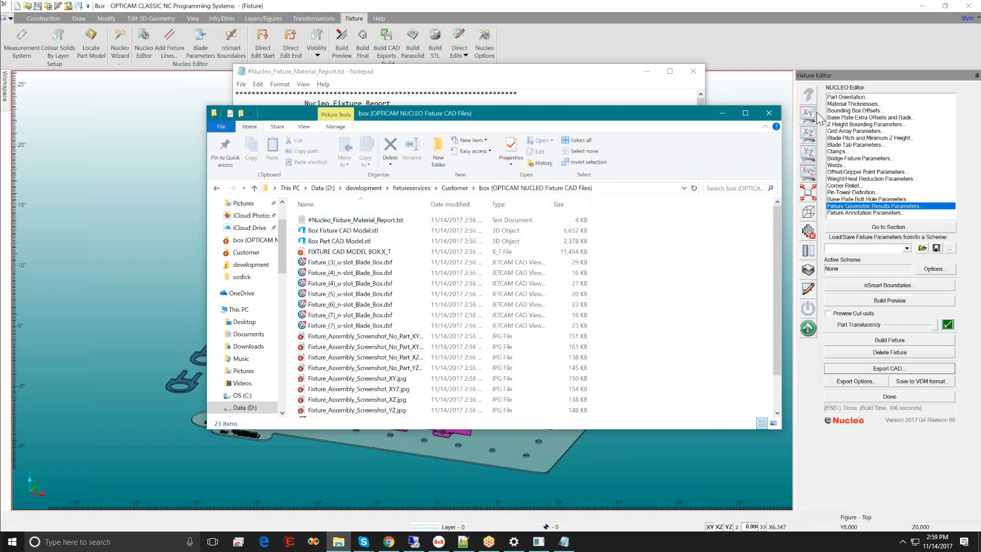
{"action": "left_click", "coordinate": [769, 113]}
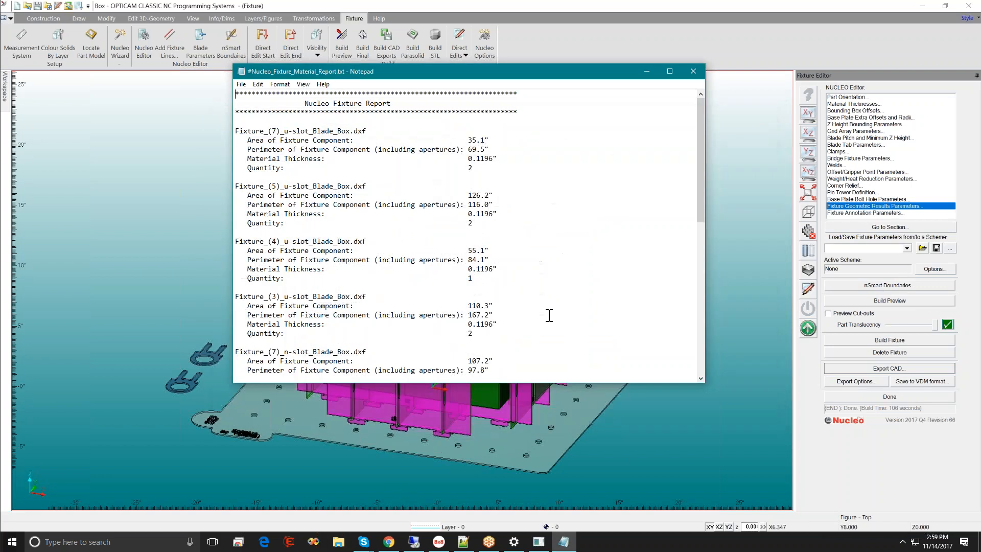
{"action": "middle_click_drag", "start_coordinate": [425, 337], "coordinate": [424, 330]}
{"action": "left_click", "coordinate": [882, 398]}
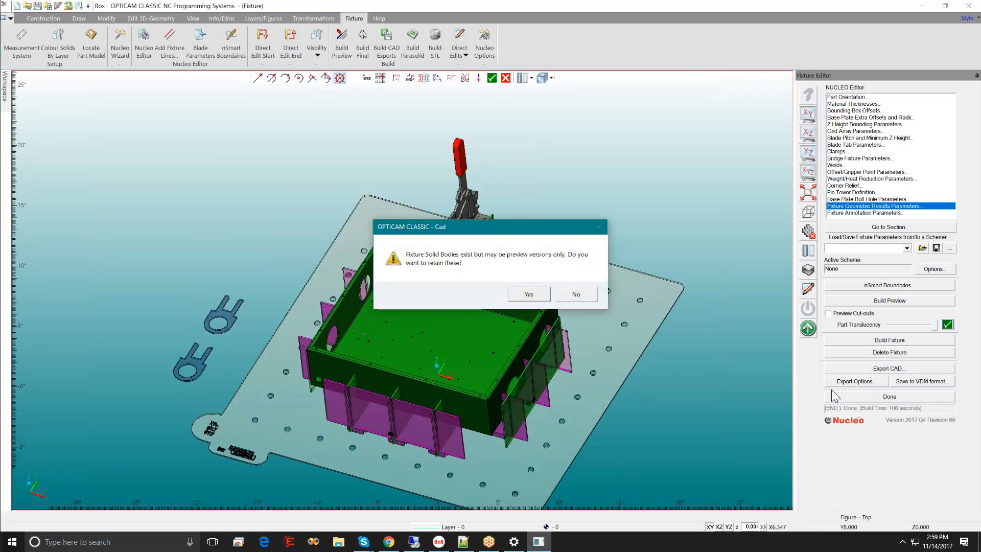
{"action": "left_click", "coordinate": [527, 294]}
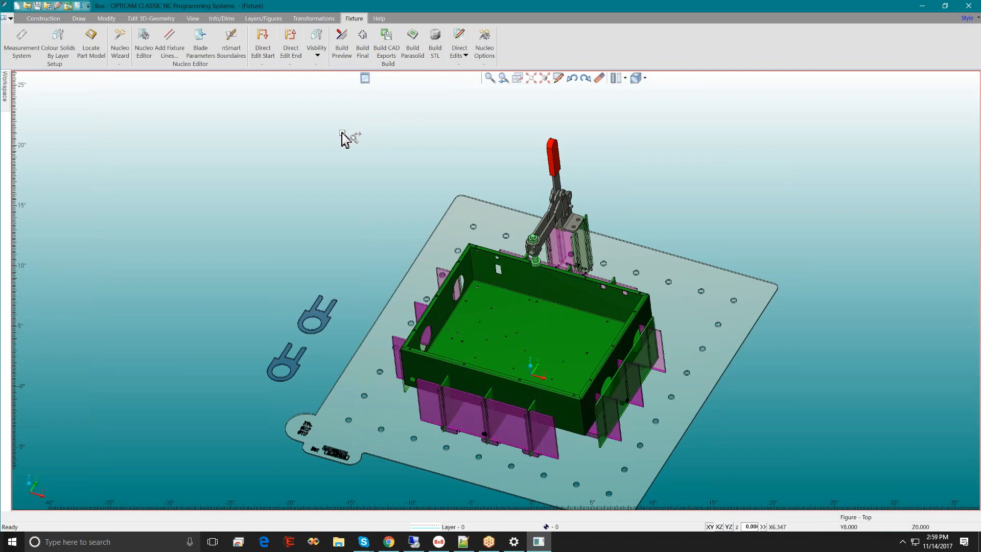
Step: In the NUCLEO Editor's Blade Tab Parameters, set the tab clip width to 0 and the tab depth to 0.1196, and finish the editor
{"action": "left_click", "coordinate": [144, 51]}
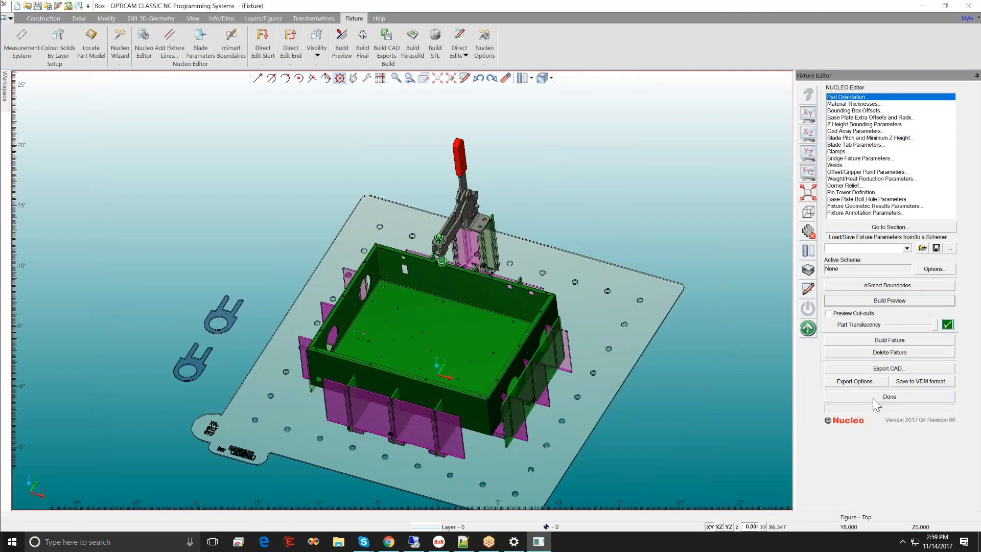
{"action": "middle_click_drag", "start_coordinate": [428, 454], "coordinate": [460, 389]}
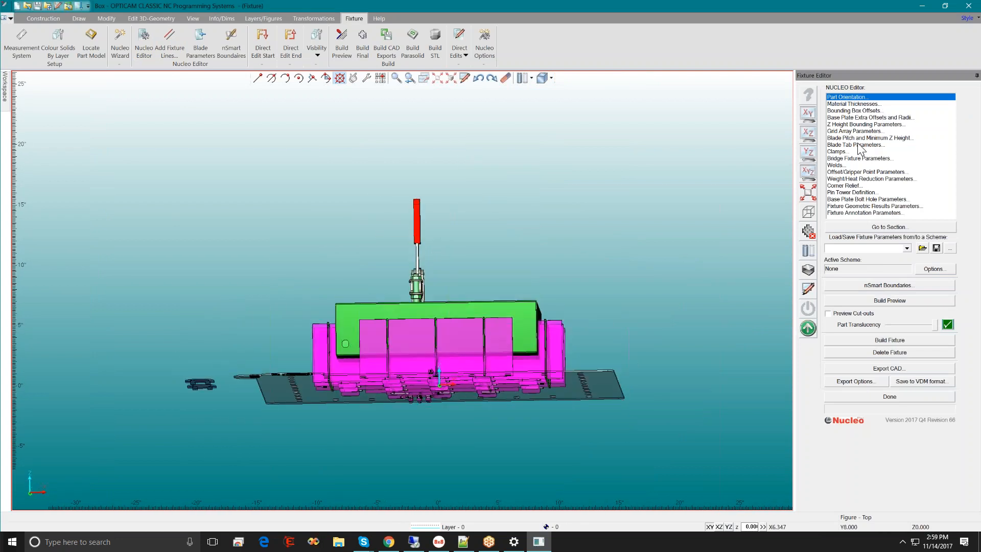
{"action": "double_click", "coordinate": [841, 145]}
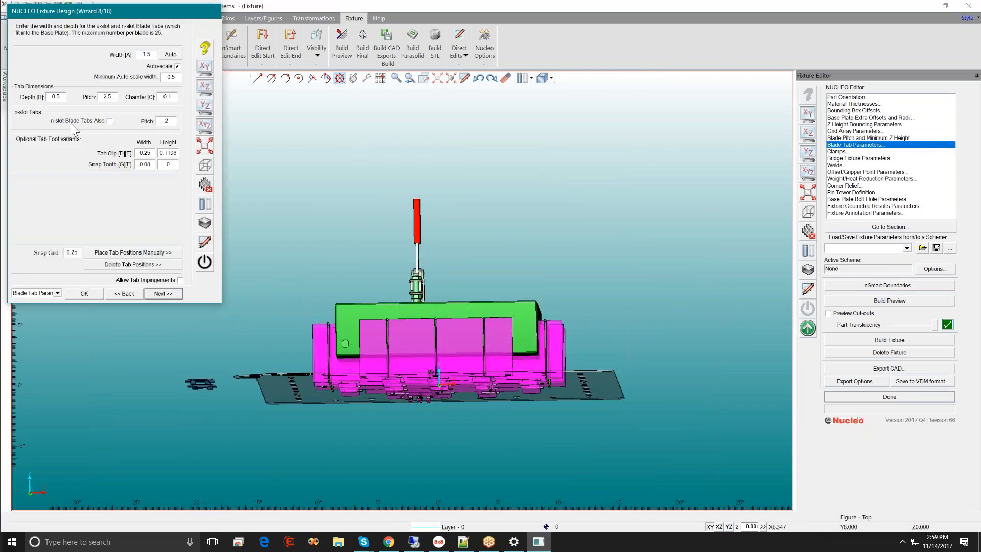
{"action": "left_click", "coordinate": [204, 51]}
{"action": "double_click", "coordinate": [143, 153]}
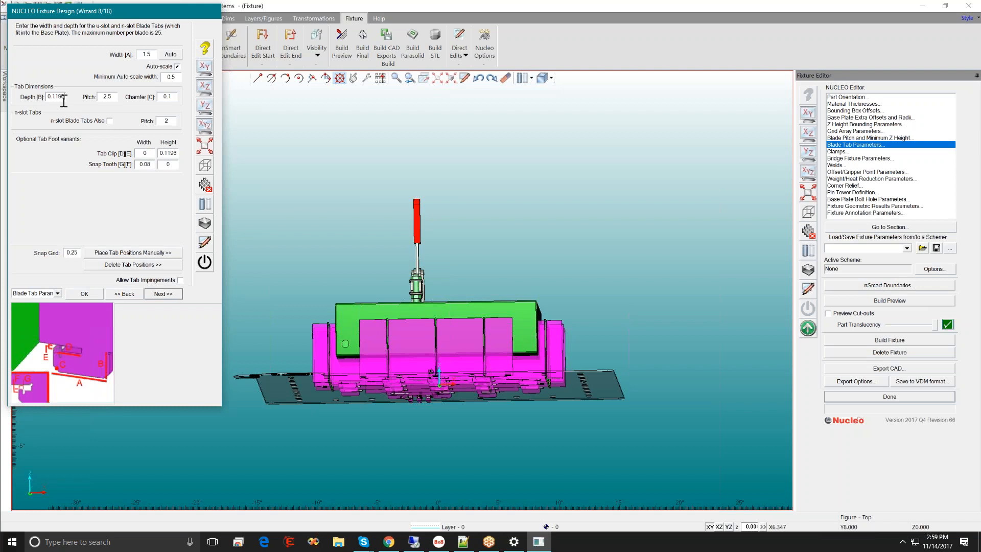
{"action": "left_click", "coordinate": [78, 294]}
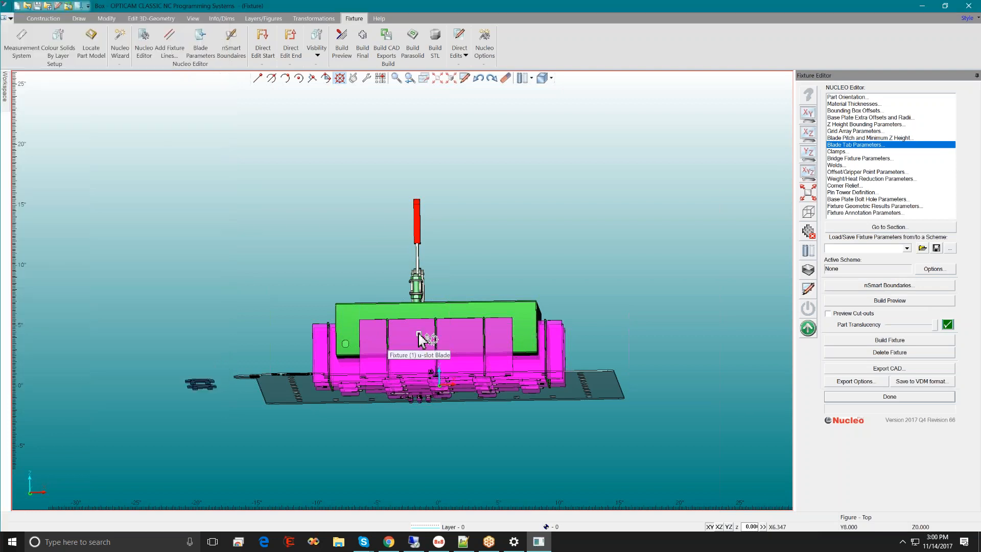
{"action": "left_click", "coordinate": [876, 396]}
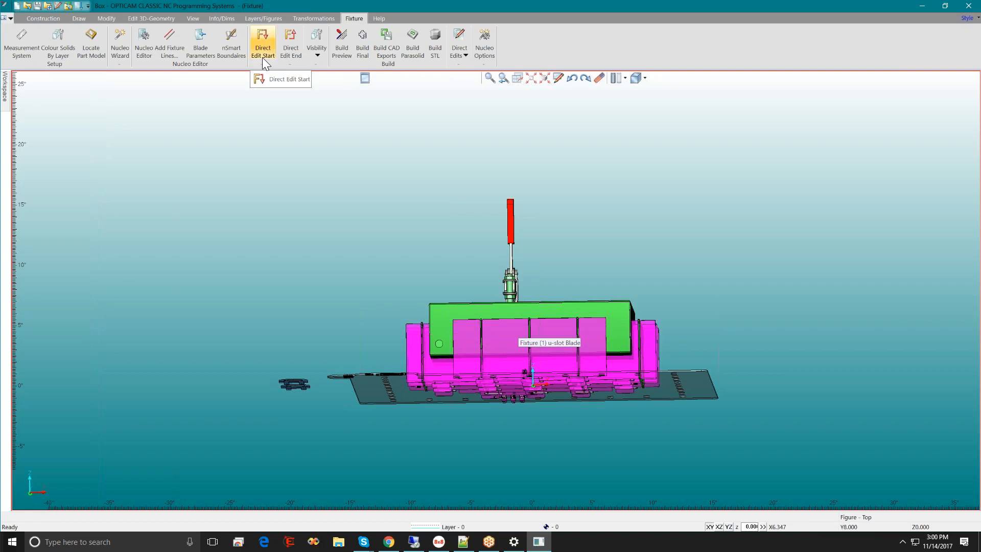
Step: Start a direct edit of the front u-slot blade and erase its upper edge between the first two slots
{"action": "left_click", "coordinate": [263, 41]}
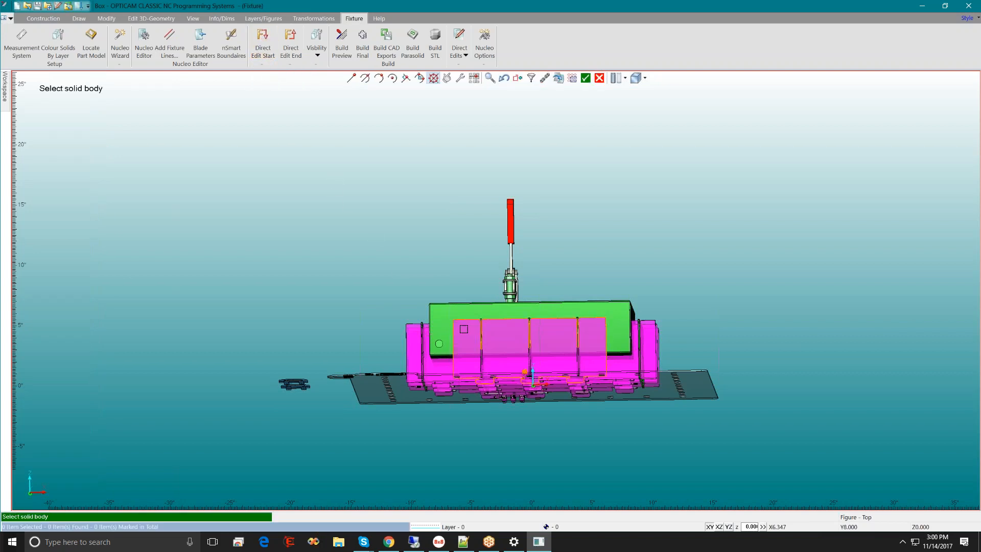
{"action": "left_click", "coordinate": [463, 329]}
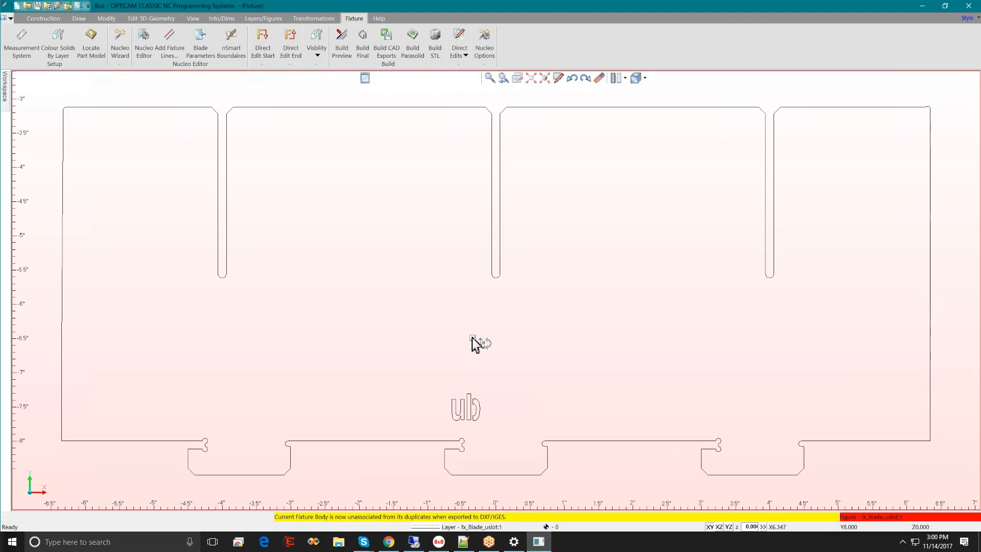
{"action": "left_click", "coordinate": [599, 77]}
{"action": "left_click", "coordinate": [335, 107]}
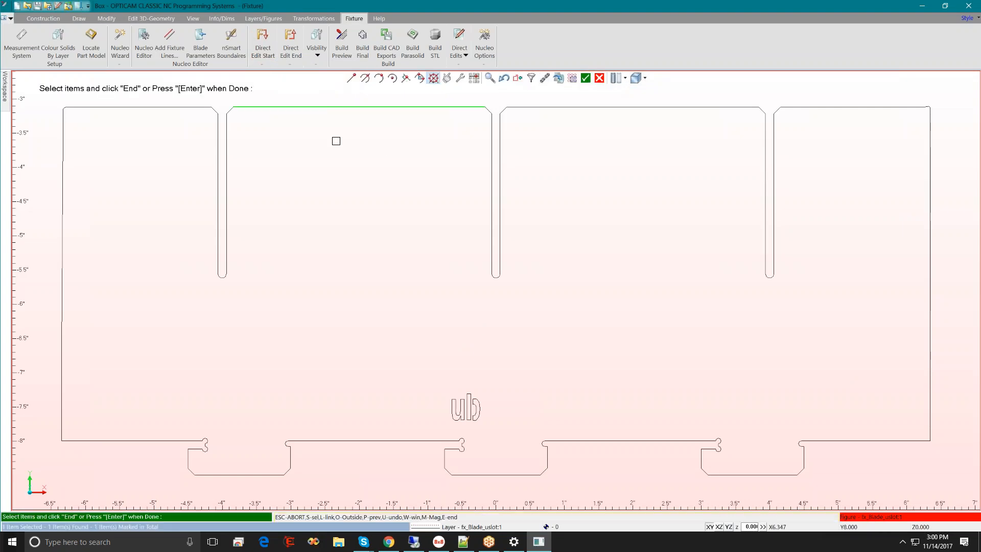
{"action": "key", "text": "Return"}
Step: Draw a line-and-arc dip about 2 inches deep between the erased edge's endpoints and end the direct edit
{"action": "left_click", "coordinate": [80, 18]}
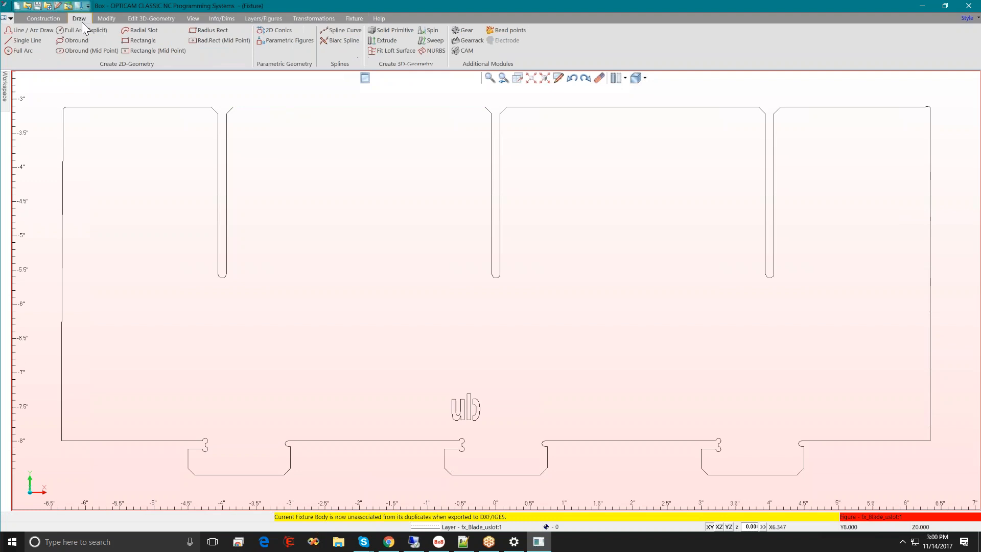
{"action": "left_click", "coordinate": [42, 32]}
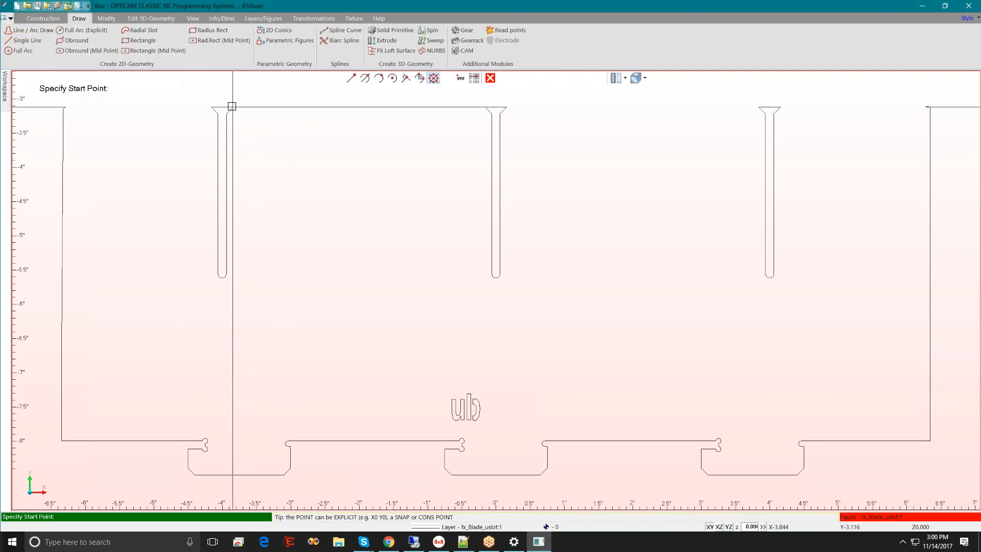
{"action": "left_click", "coordinate": [232, 107]}
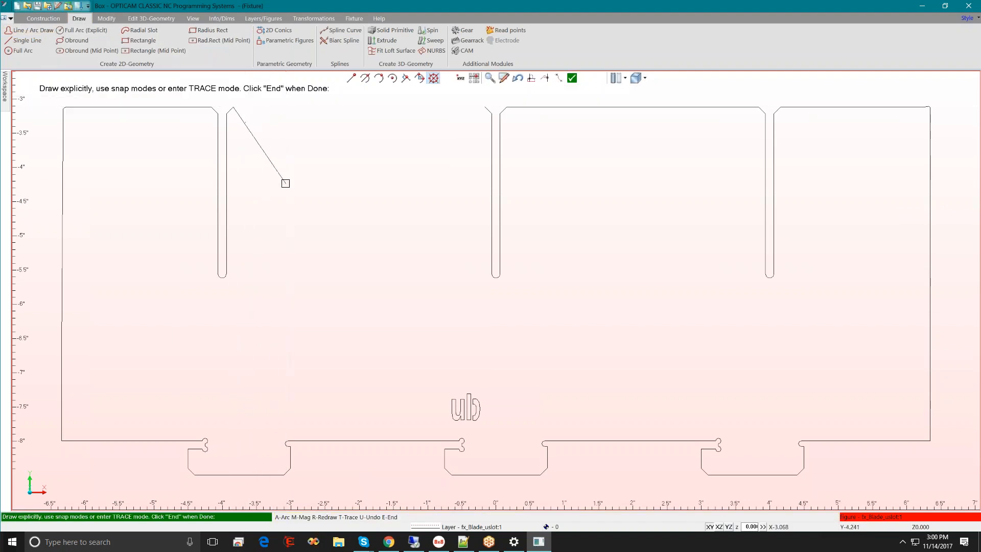
{"action": "key", "text": "a"}
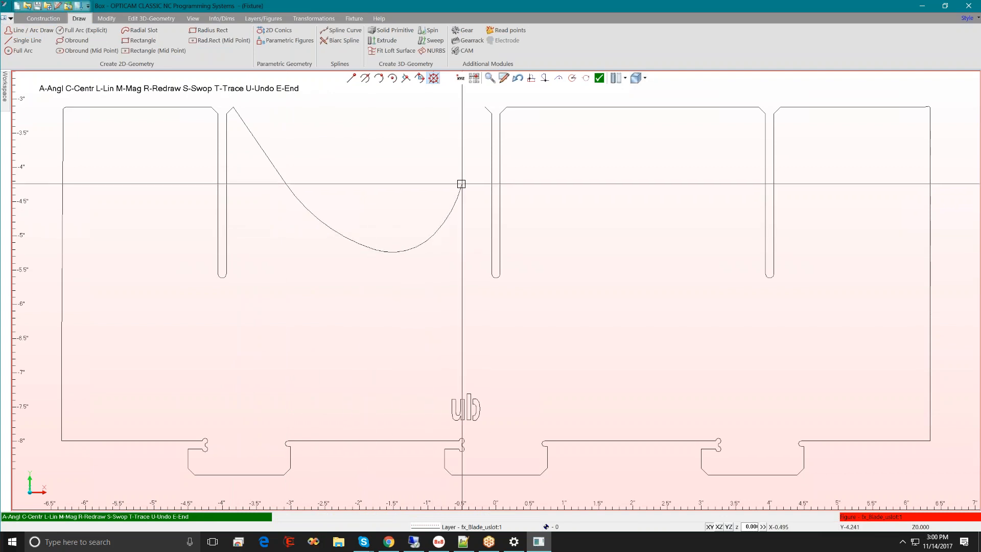
{"action": "left_click", "coordinate": [485, 107]}
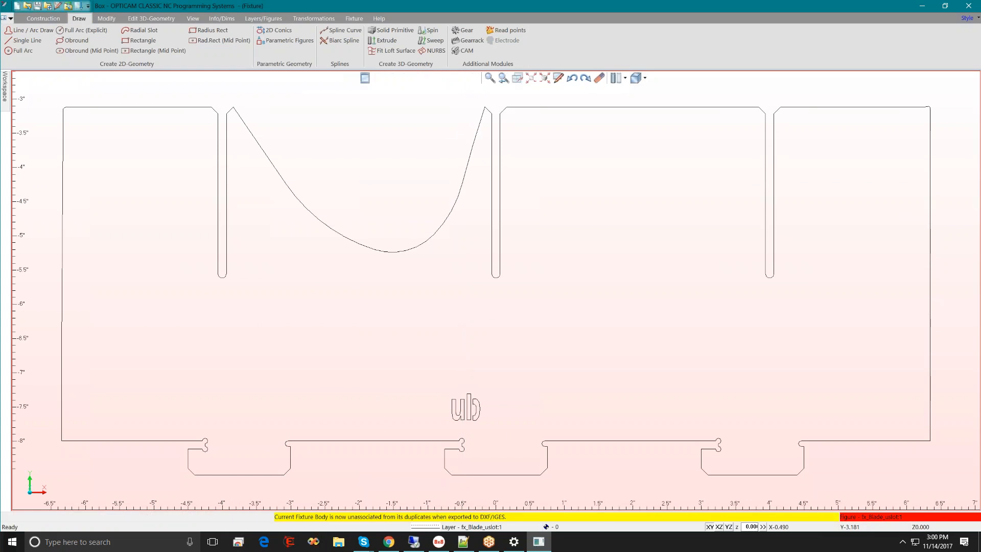
{"action": "left_click", "coordinate": [352, 19]}
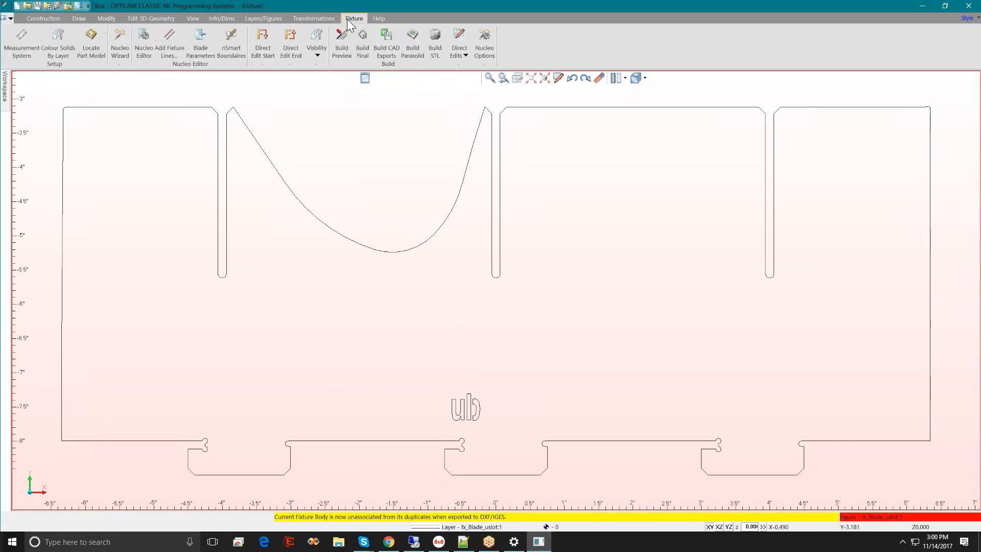
{"action": "left_click", "coordinate": [294, 57]}
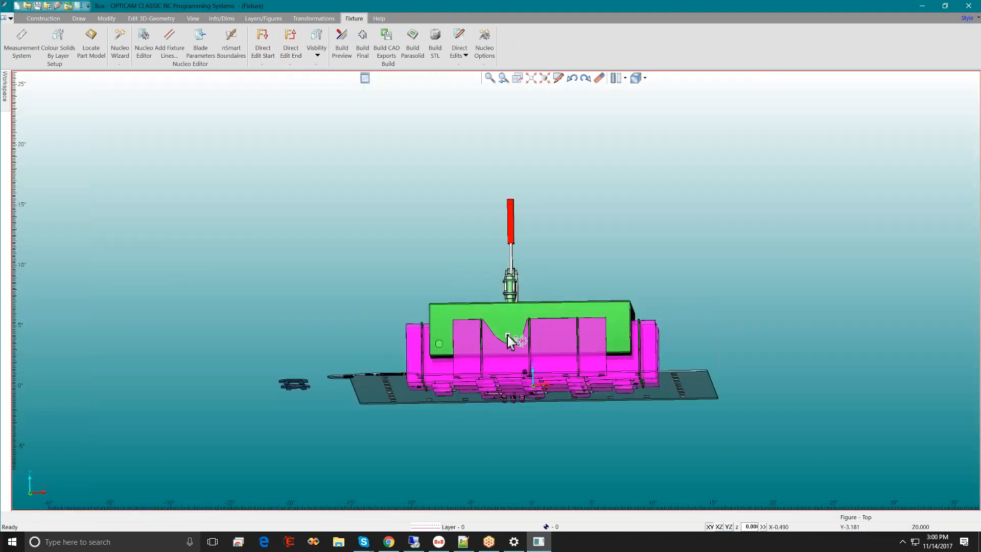
{"action": "middle_click_drag", "start_coordinate": [501, 352], "coordinate": [504, 280]}
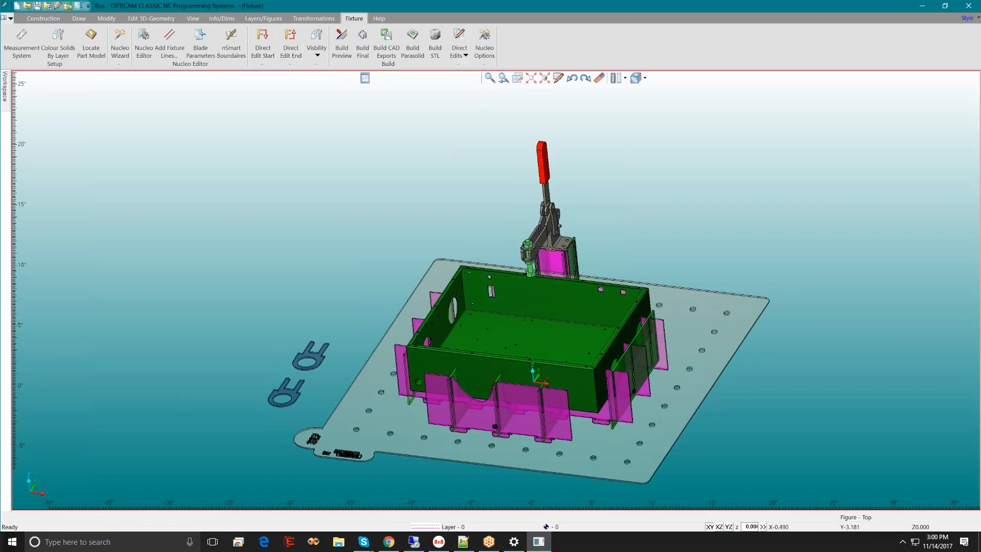
Step: Start another direct edit of the front u-slot blade with the curved dip
{"action": "left_click", "coordinate": [387, 45]}
{"action": "left_click", "coordinate": [260, 38]}
{"action": "left_click", "coordinate": [510, 405]}
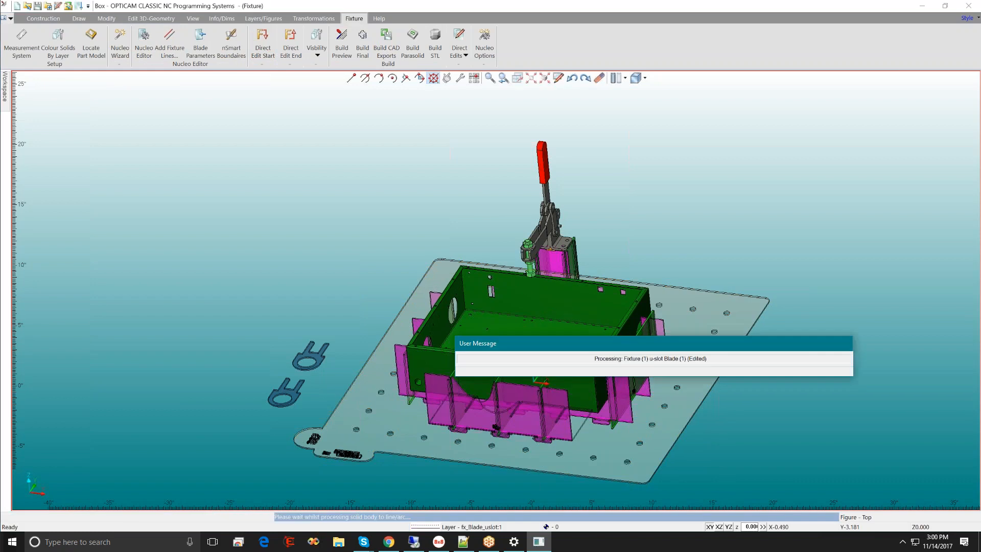
Step: Try a full explicit arc of radius 2 centred at about X-2.66 Y-6.25 on the blade, and undo it
{"action": "left_click", "coordinate": [79, 18]}
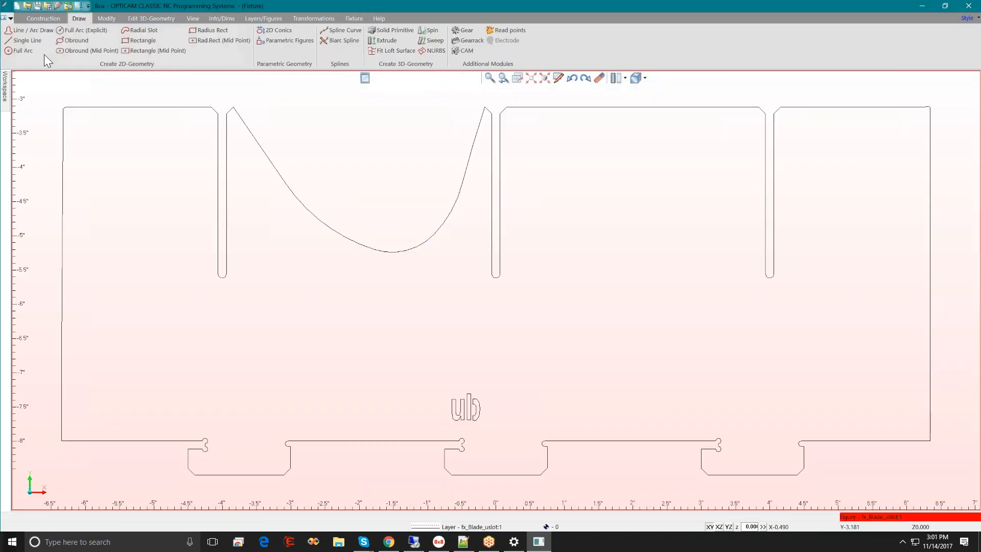
{"action": "left_click", "coordinate": [62, 30]}
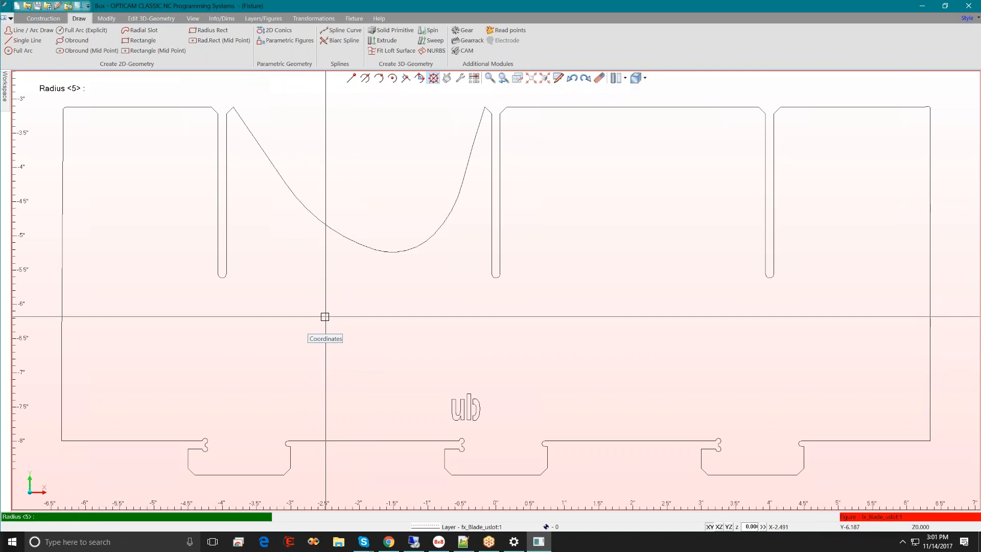
{"action": "key", "text": "Return"}
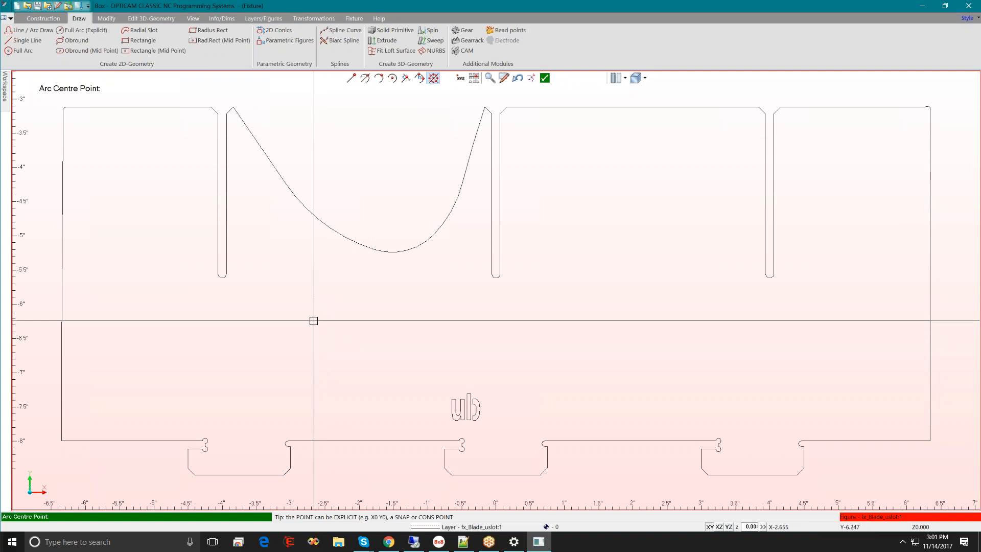
{"action": "left_click", "coordinate": [313, 321]}
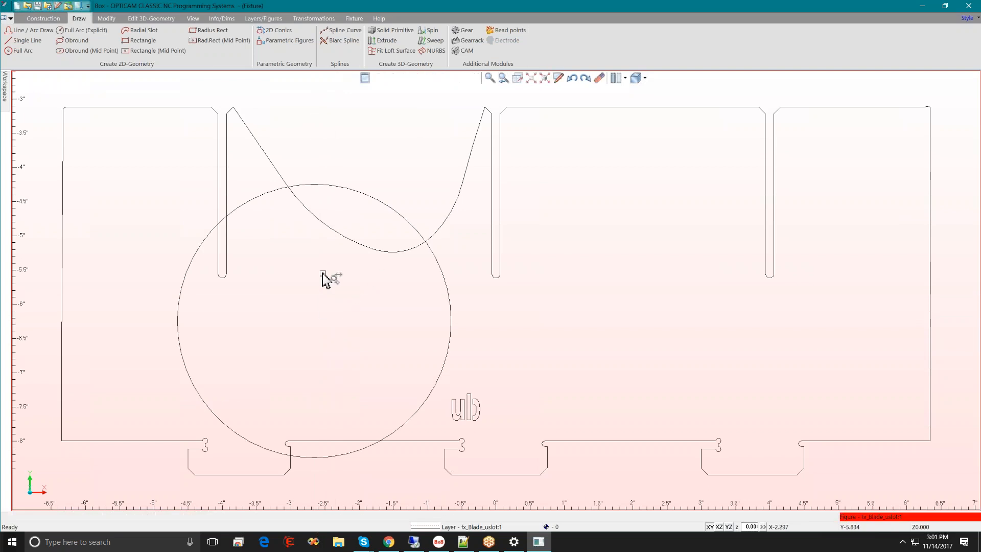
{"action": "key", "text": "Escape"}
{"action": "left_click", "coordinate": [573, 77]}
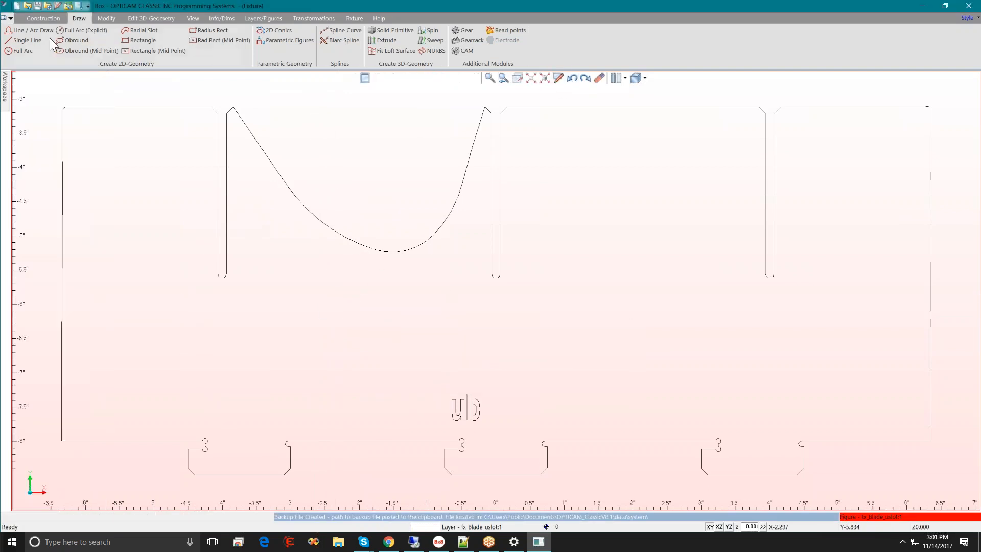
Step: Draw a full explicit arc of radius 1 centred at about X-2.55 Y-6.61 below the dip and end the direct edit
{"action": "left_click", "coordinate": [78, 29]}
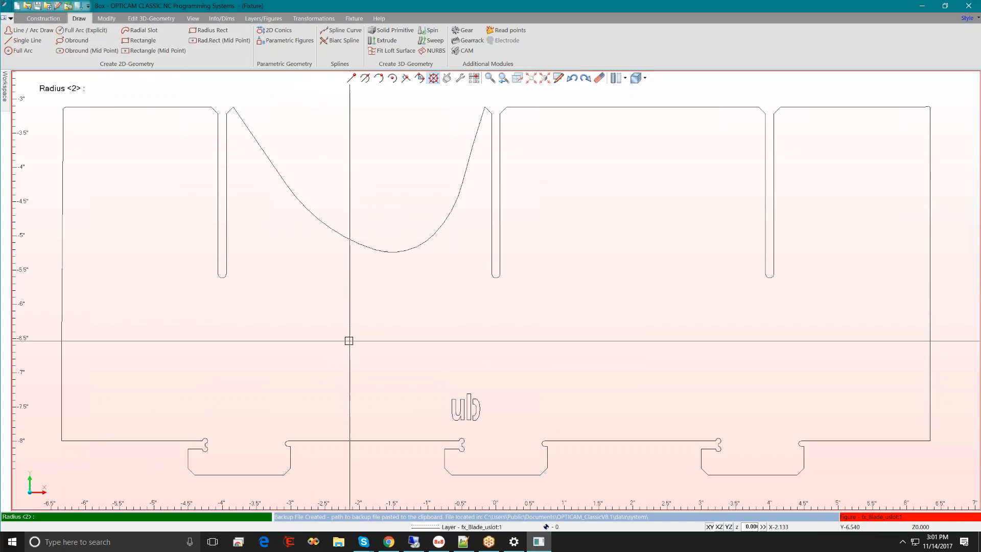
{"action": "left_click", "coordinate": [321, 345]}
{"action": "key", "text": "Escape"}
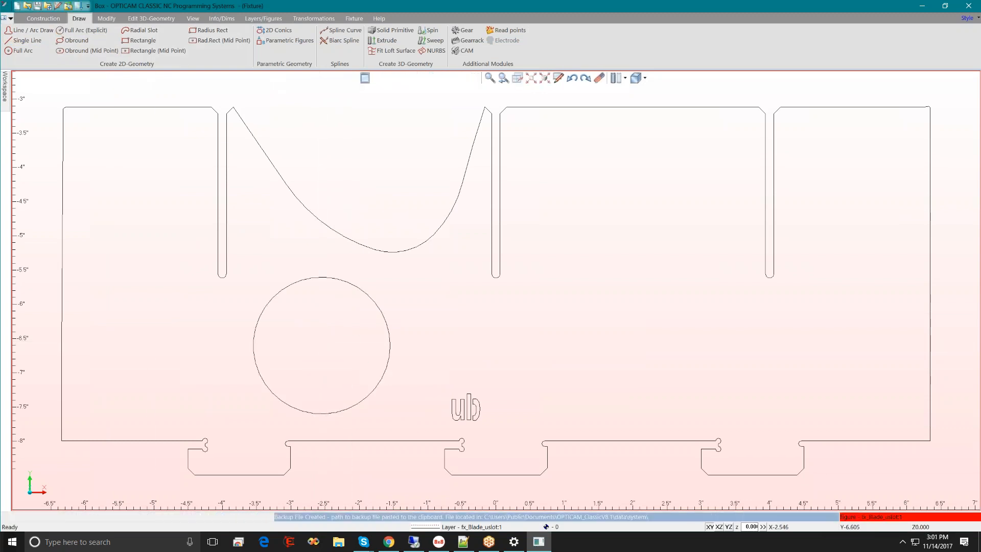
{"action": "left_click", "coordinate": [354, 19]}
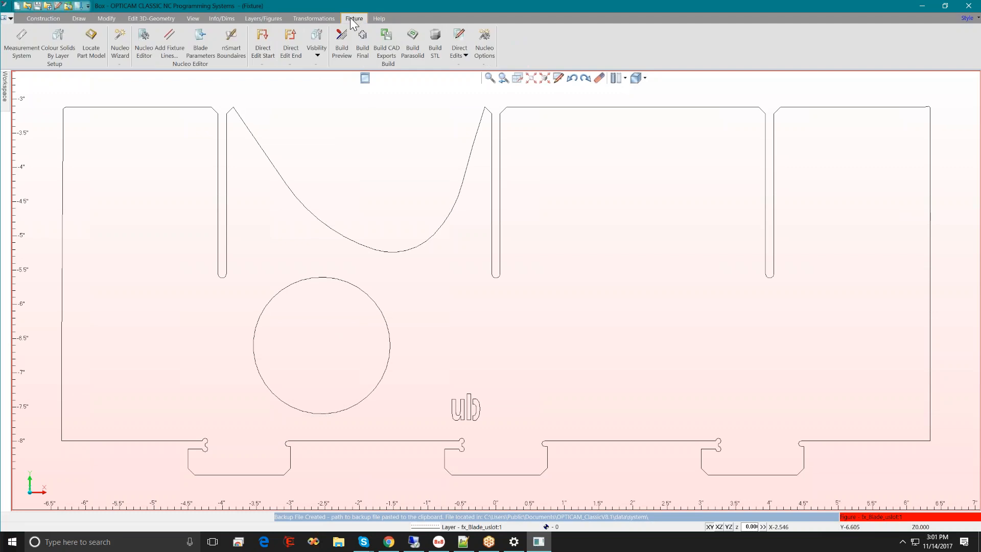
{"action": "left_click", "coordinate": [291, 43]}
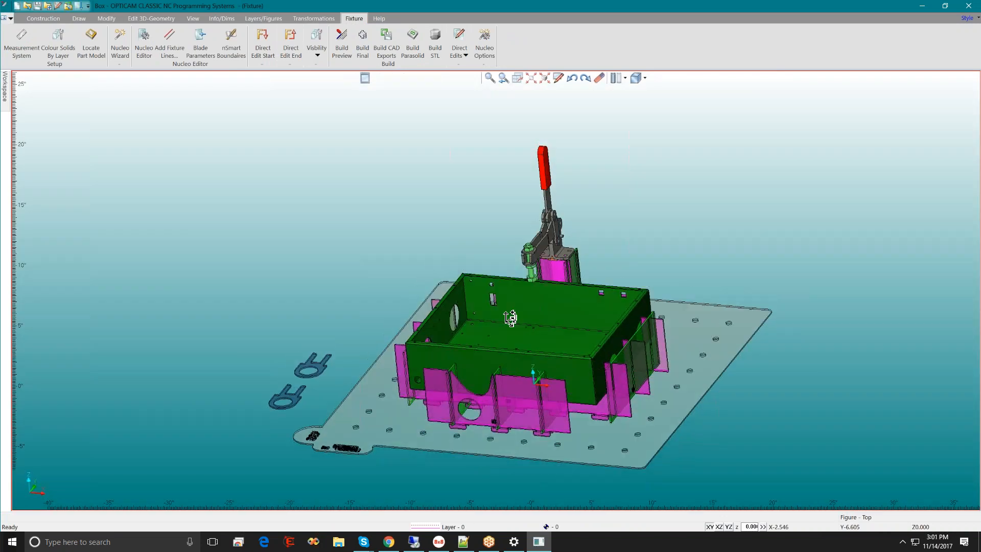
{"action": "middle_click_drag", "start_coordinate": [510, 318], "coordinate": [485, 321]}
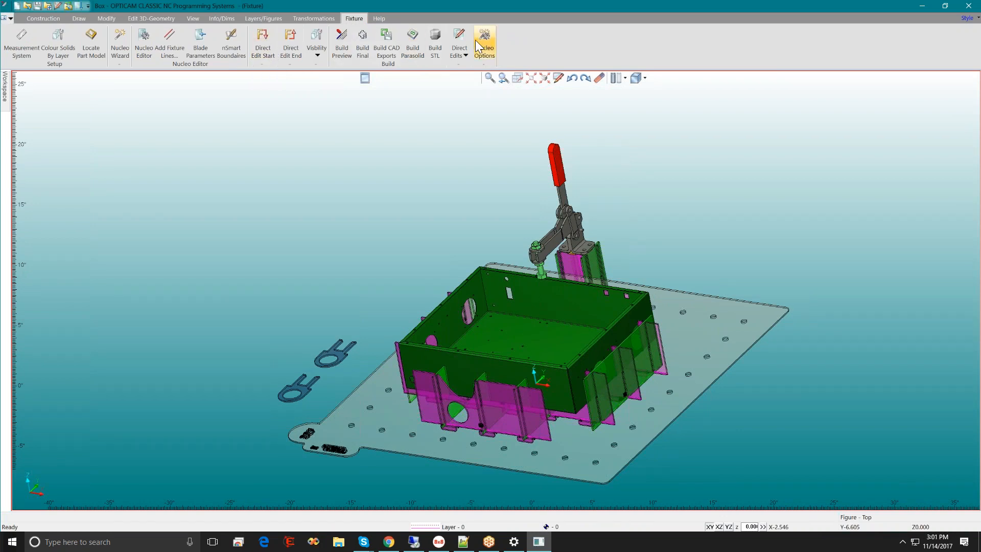
Step: Start a blade edge detail on the front u-slot blade using Offset & Create Gripper Points with a 0.05 gripper point offset
{"action": "left_click", "coordinate": [452, 48]}
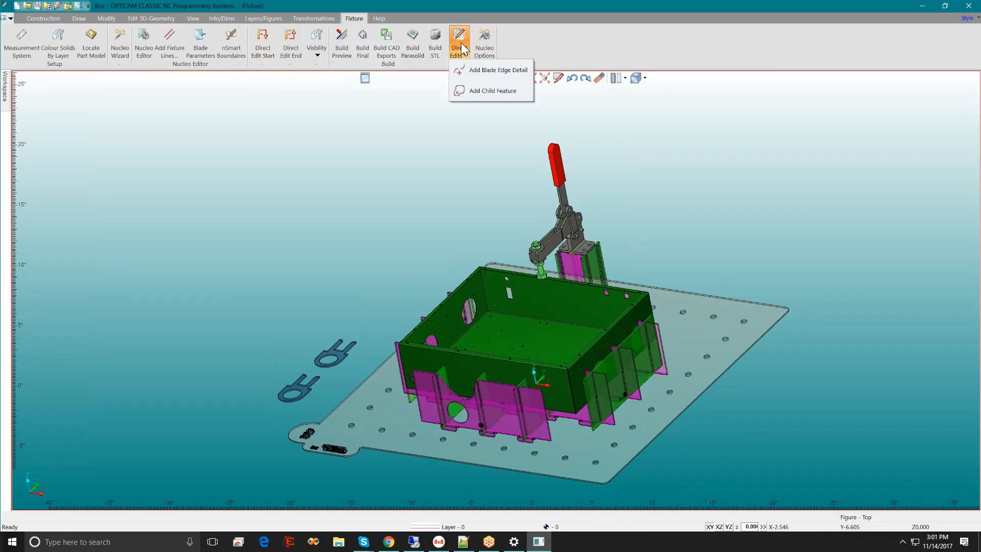
{"action": "left_click", "coordinate": [475, 70]}
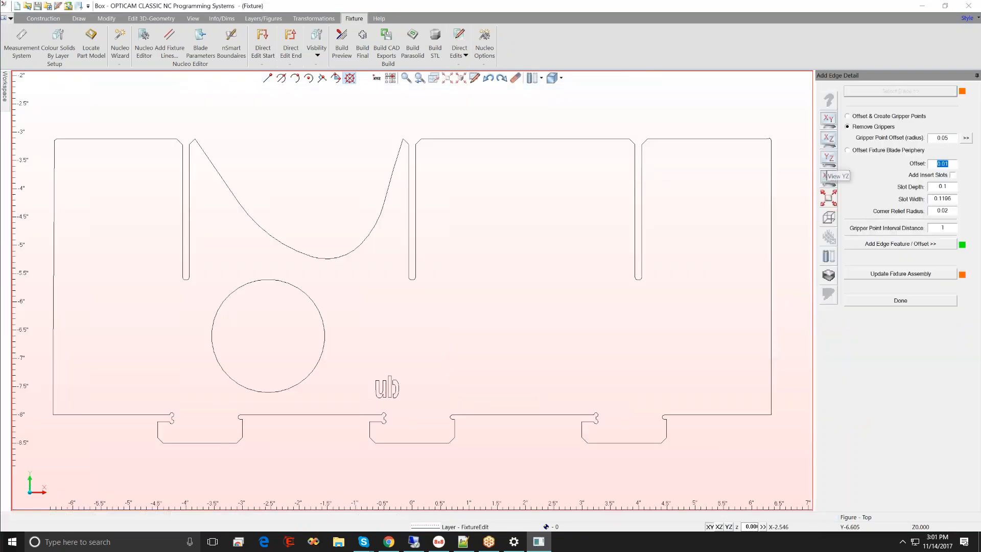
{"action": "left_click", "coordinate": [870, 116]}
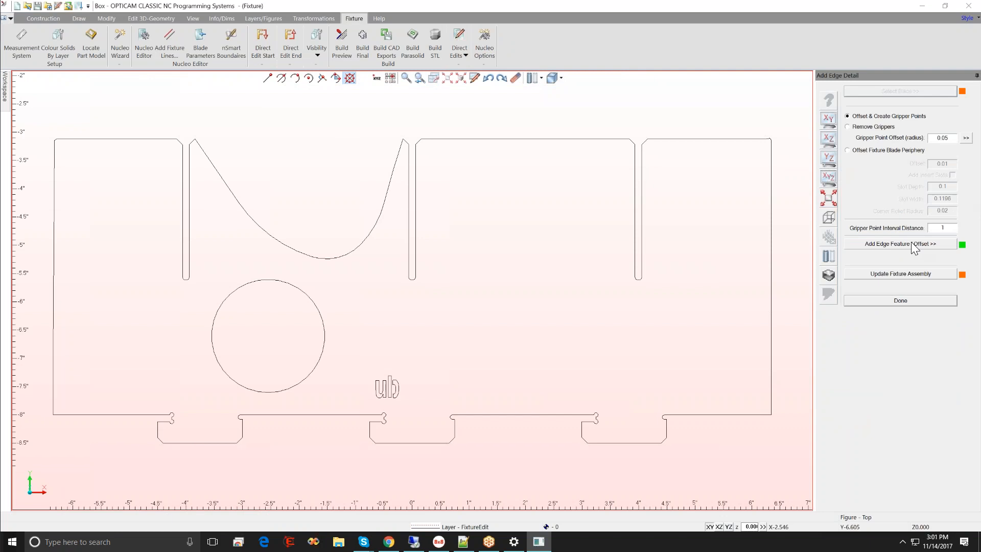
{"action": "left_click", "coordinate": [951, 138]}
{"action": "left_click", "coordinate": [917, 243]}
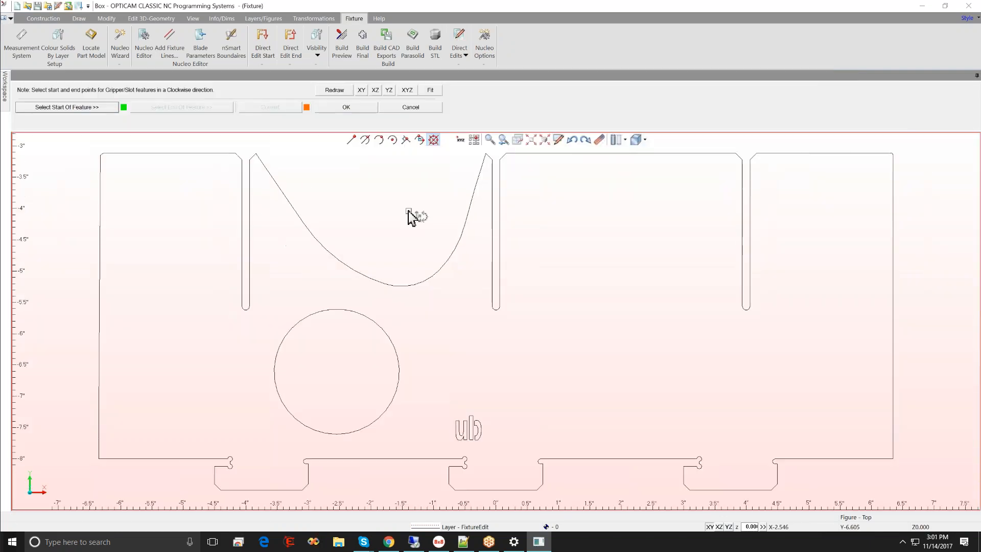
Step: Define the gripper feature clockwise along the curved dip, from its upper-left end to high on its right side, and commit it
{"action": "left_click", "coordinate": [60, 109]}
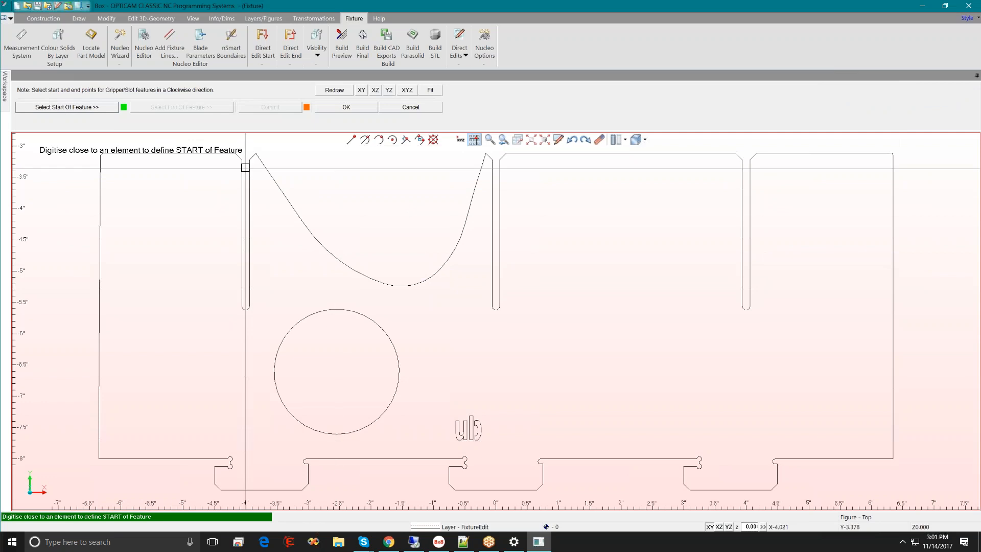
{"action": "left_click", "coordinate": [262, 155]}
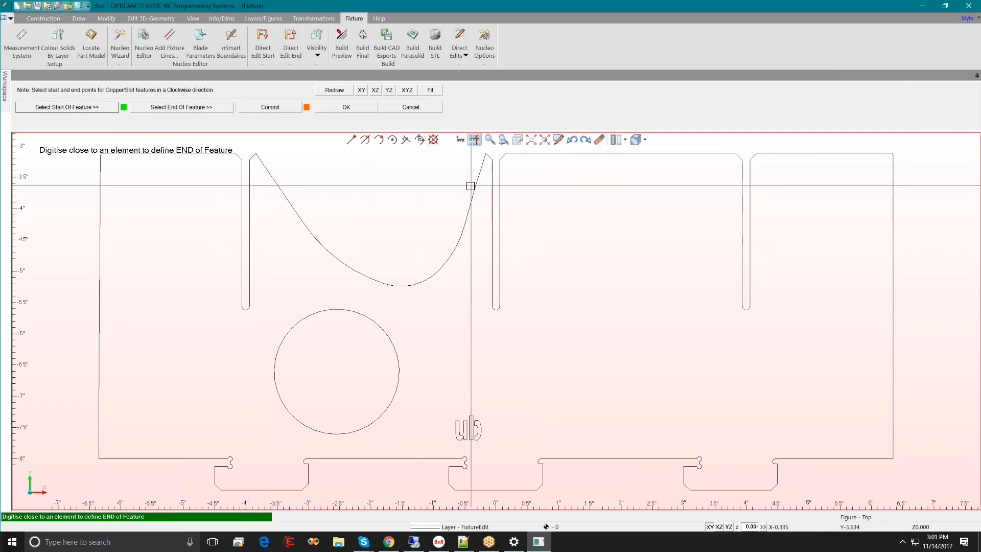
{"action": "left_click", "coordinate": [471, 186]}
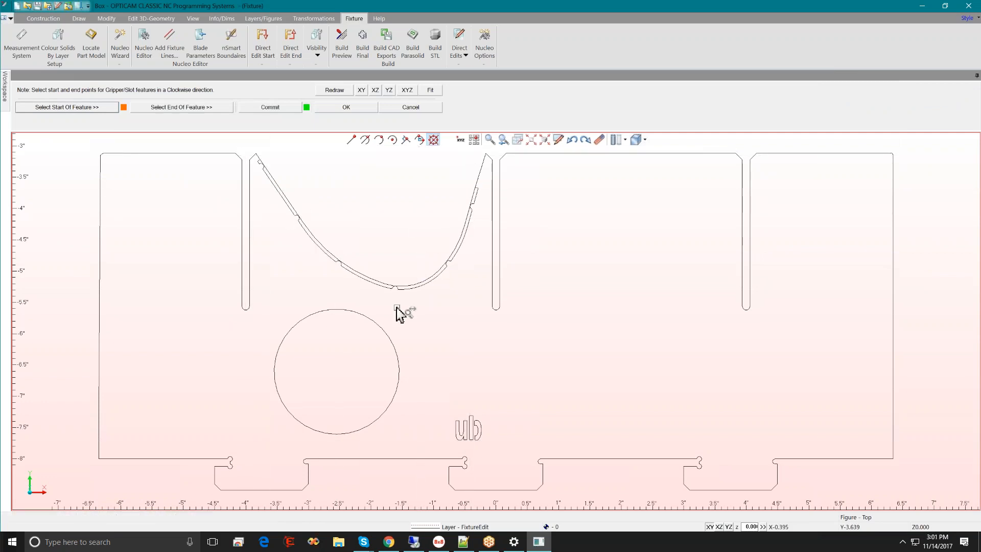
{"action": "left_click", "coordinate": [288, 109]}
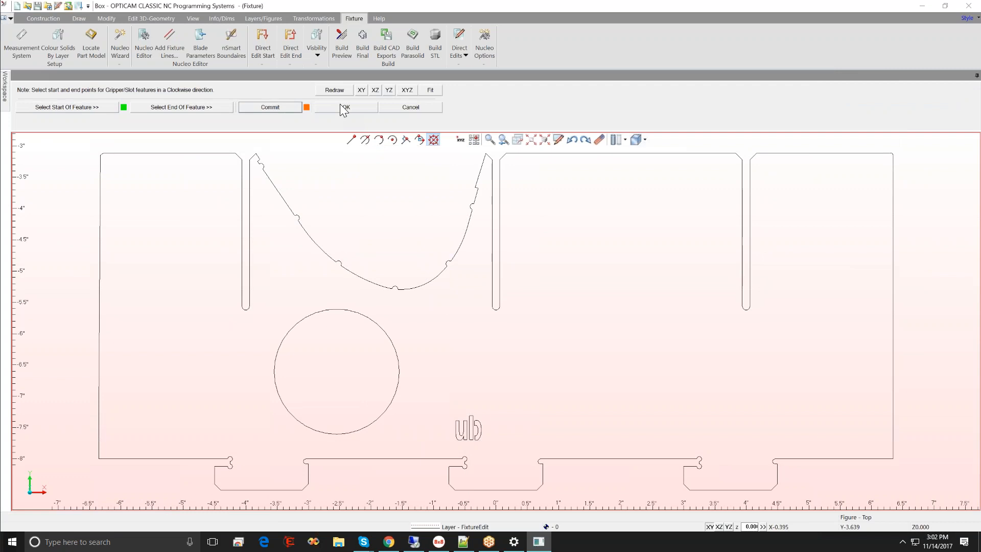
{"action": "left_click", "coordinate": [343, 108]}
Step: Update the fixture assembly, inspect the gripper points along the blade's dip, and finish the edge detail, applying the pending modifications
{"action": "left_click", "coordinate": [860, 274]}
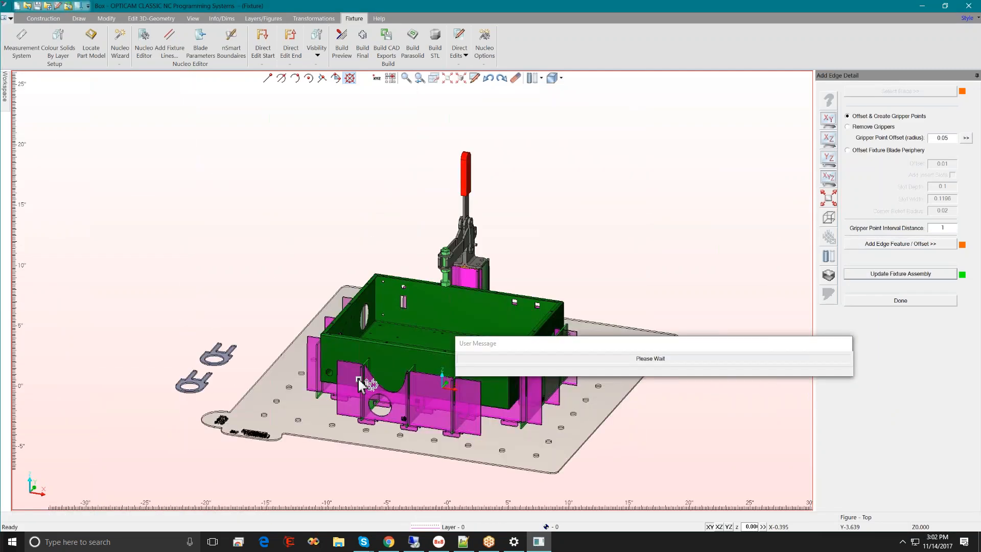
{"action": "scroll", "coordinate": [390, 382], "scroll_direction": "up", "scroll_amount": 5}
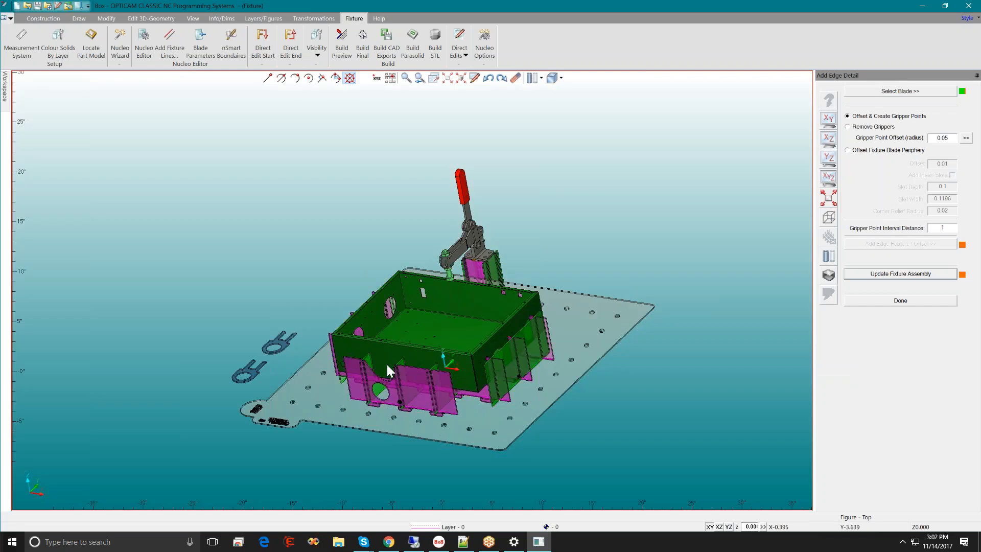
{"action": "scroll", "coordinate": [404, 354], "scroll_direction": "up", "scroll_amount": 6}
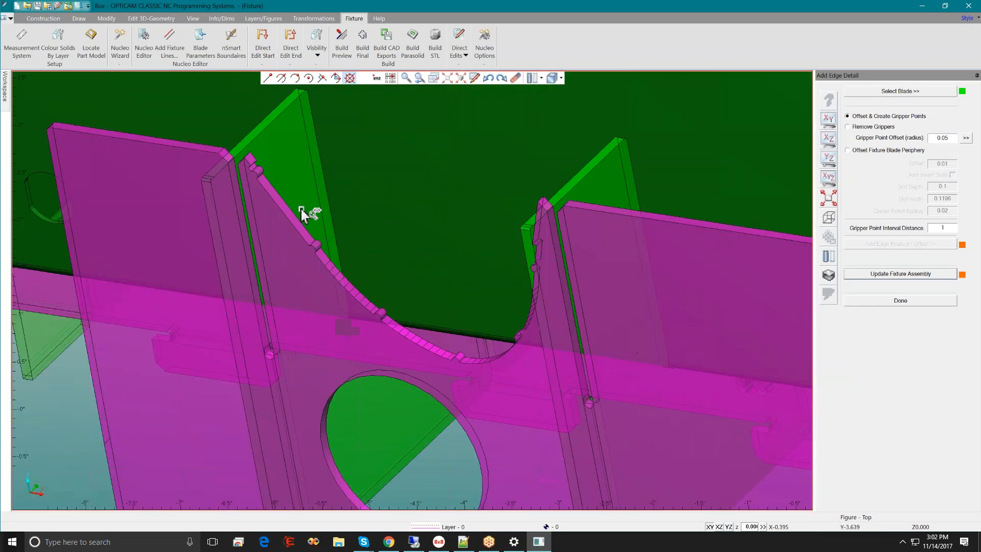
{"action": "scroll", "coordinate": [438, 313], "scroll_direction": "down", "scroll_amount": 7}
{"action": "middle_click_drag", "start_coordinate": [441, 319], "coordinate": [480, 299]}
{"action": "left_click", "coordinate": [910, 302]}
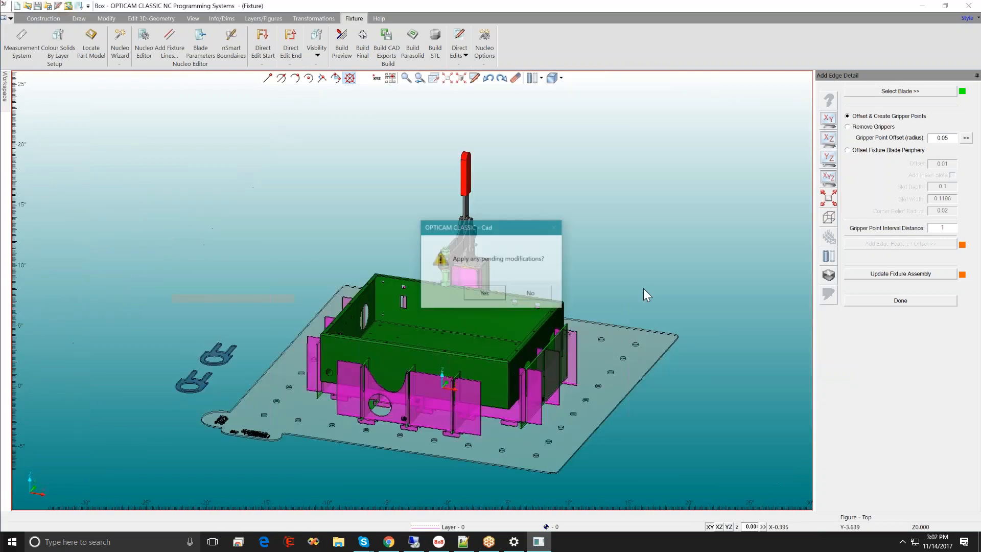
{"action": "left_click", "coordinate": [482, 292]}
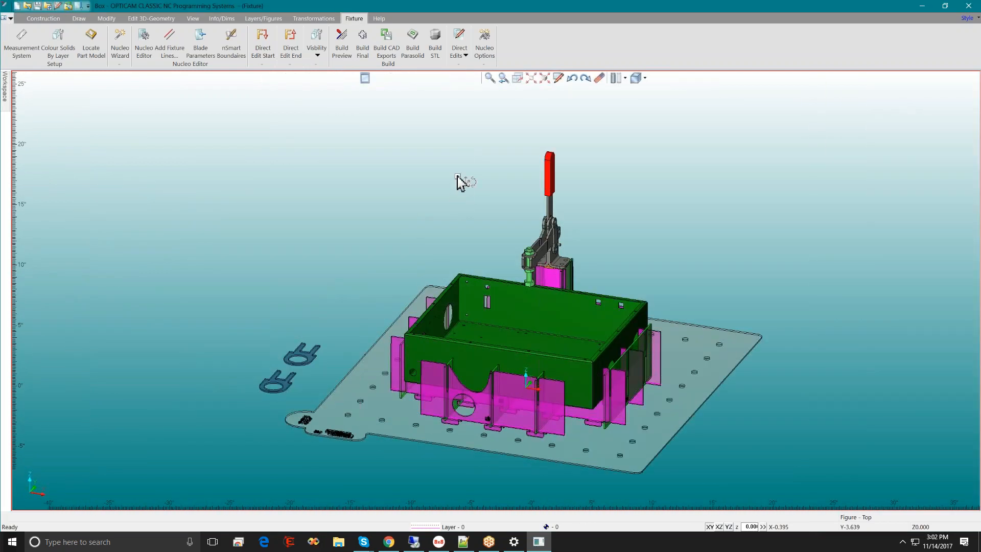
Step: Start adding a child feature to the front u-slot blade, using the Rectangle shape
{"action": "left_click", "coordinate": [464, 54]}
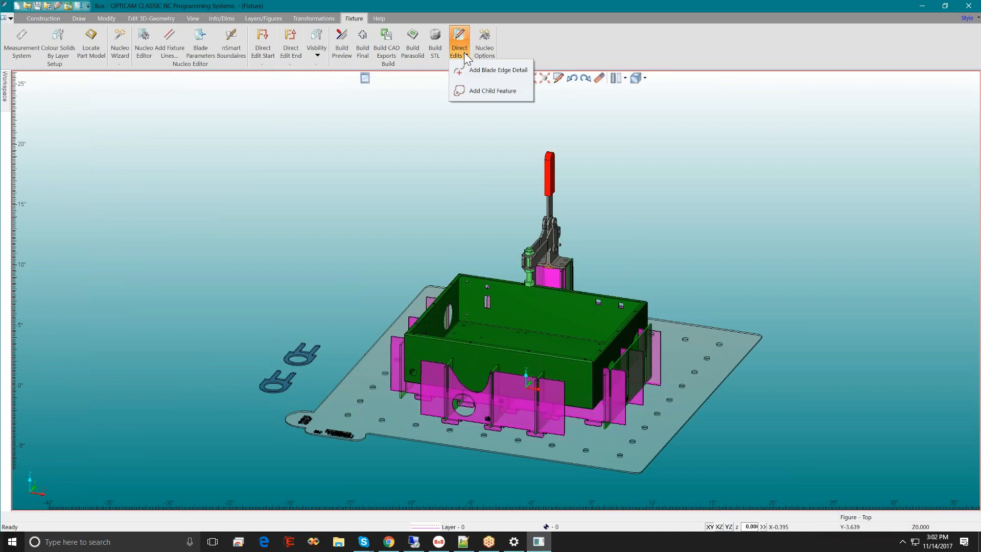
{"action": "left_click", "coordinate": [470, 91]}
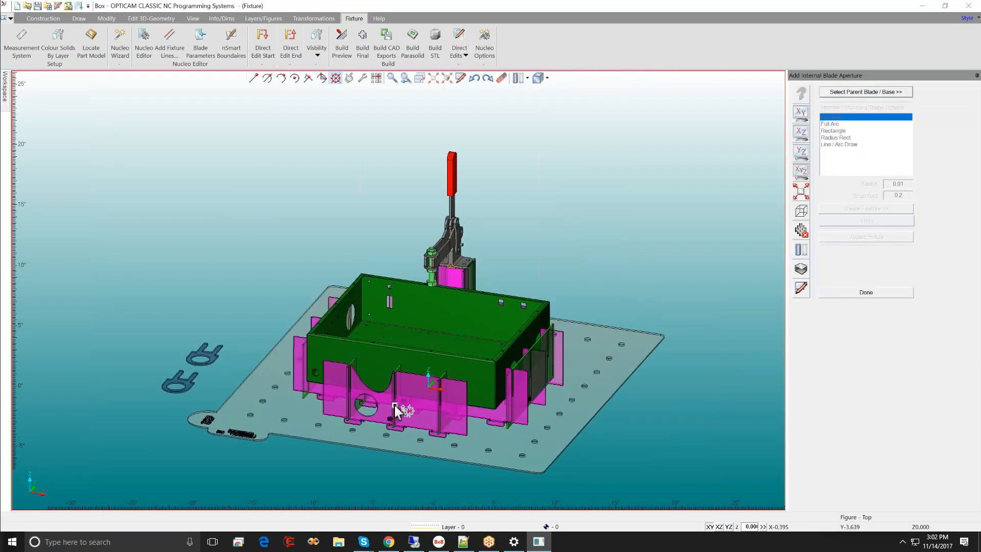
{"action": "left_click", "coordinate": [872, 93]}
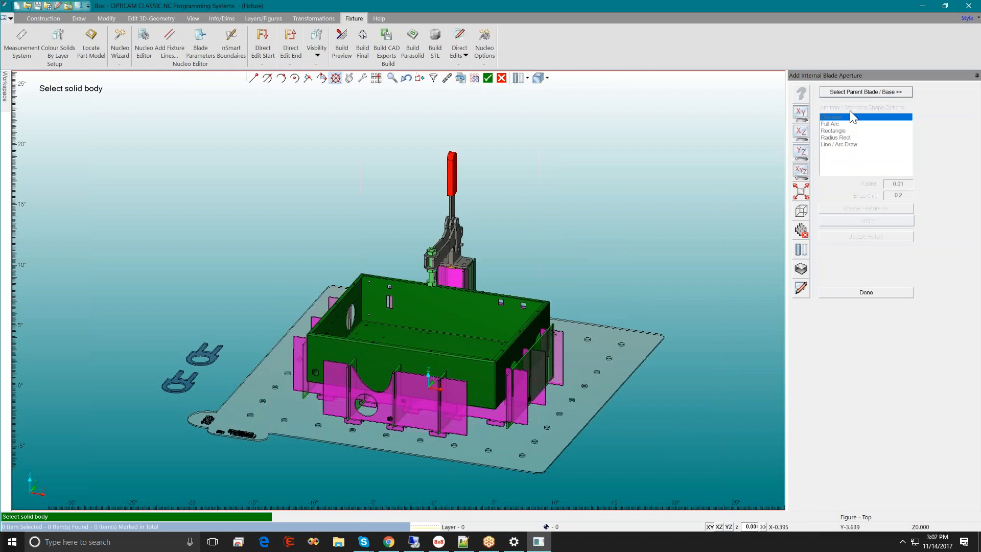
{"action": "left_click", "coordinate": [462, 400]}
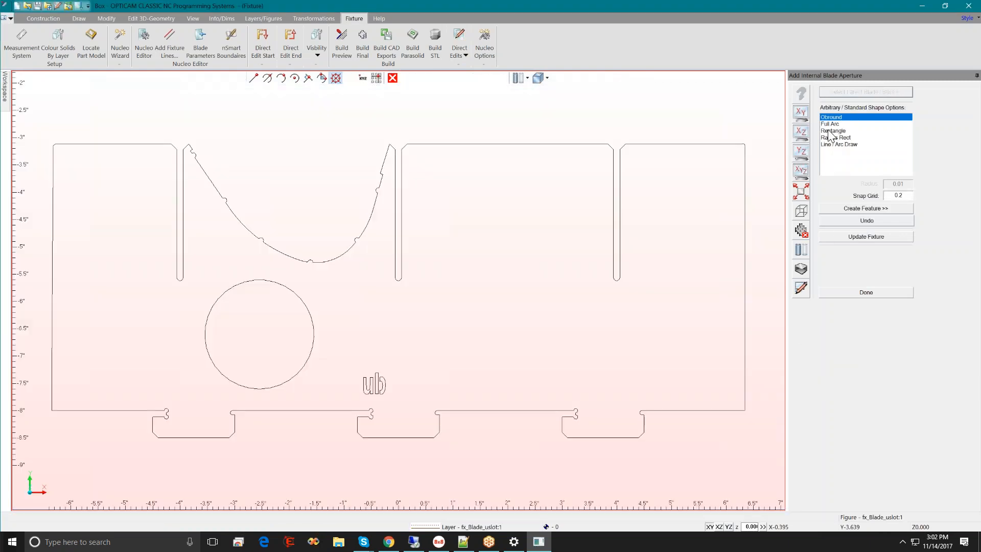
{"action": "left_click", "coordinate": [830, 131]}
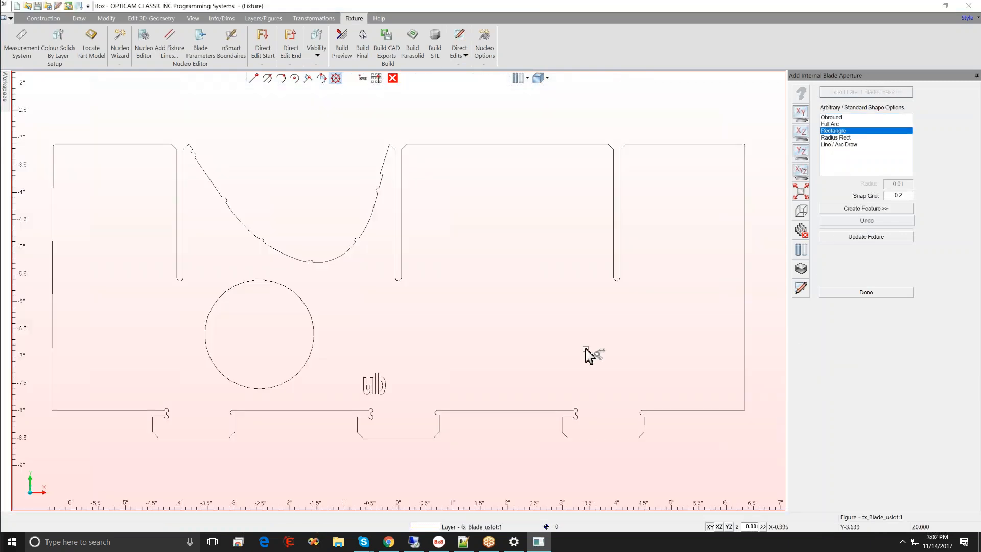
{"action": "left_click", "coordinate": [863, 209]}
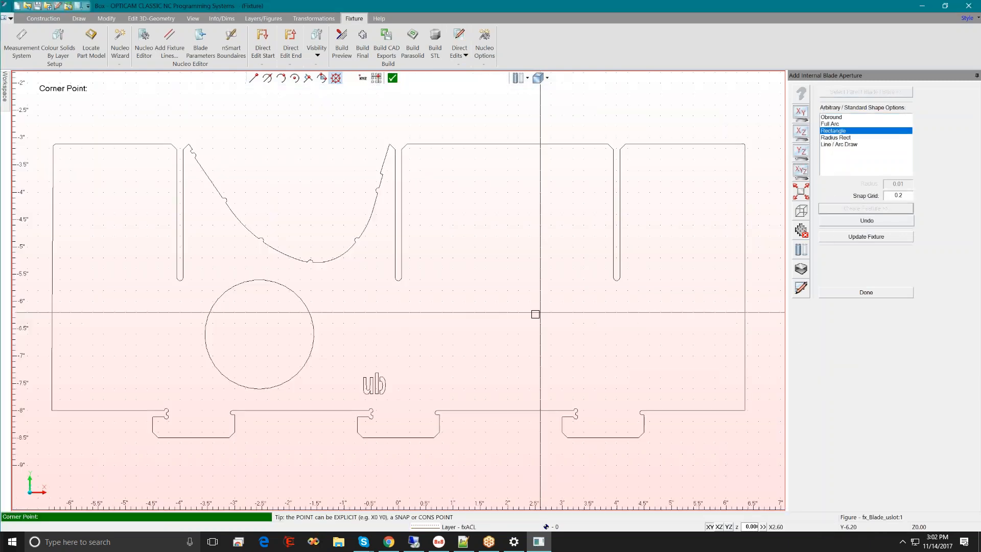
Step: Draw a rectangular aperture from X0.40 Y-5.80 to X3.40 Y-7.40 on the blade, update the fixture and finish the feature
{"action": "left_click", "coordinate": [416, 289]}
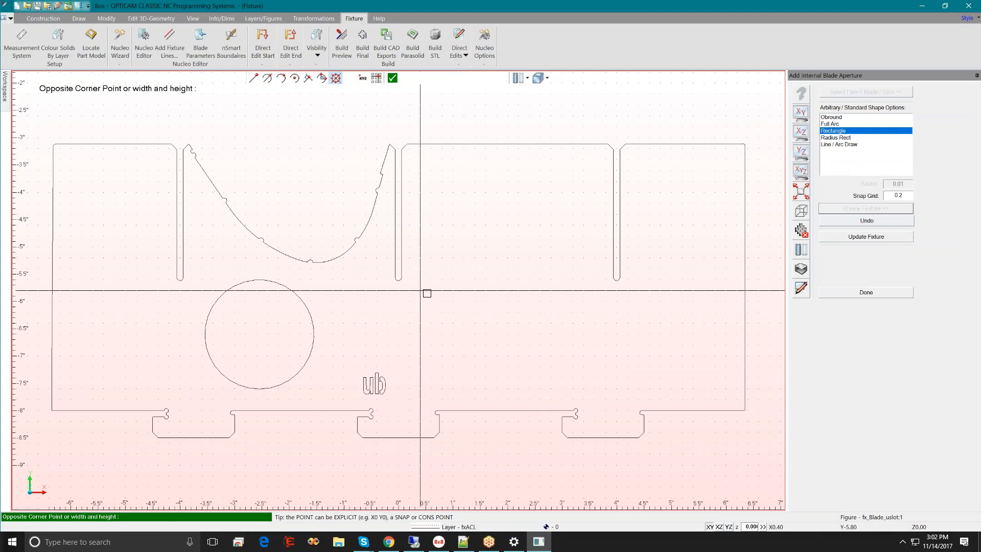
{"action": "left_click", "coordinate": [587, 374]}
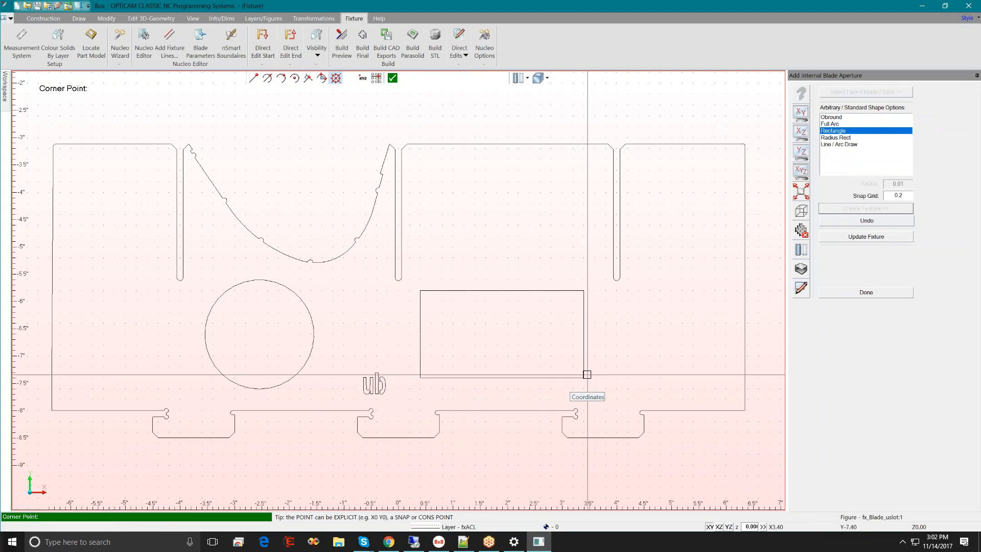
{"action": "key", "text": "Escape"}
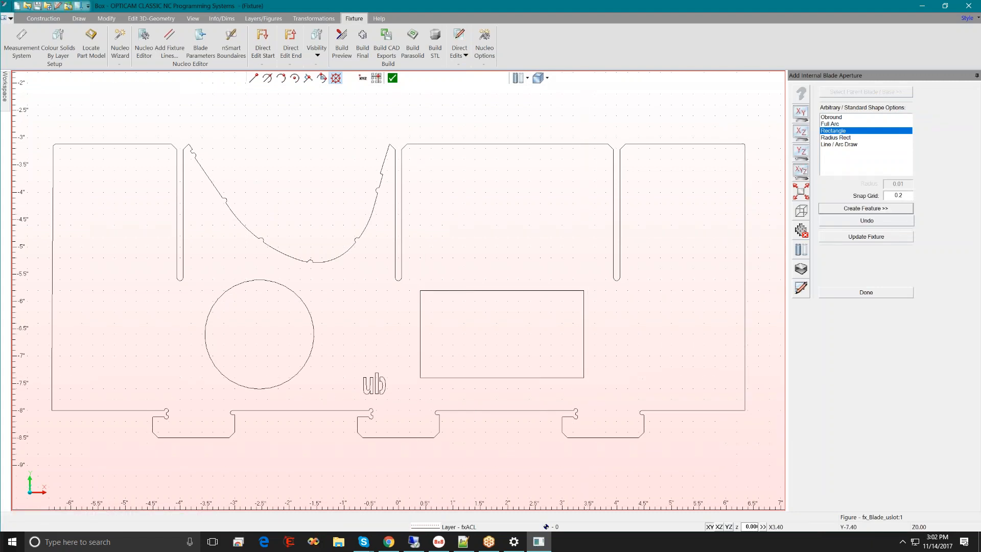
{"action": "left_click", "coordinate": [861, 238]}
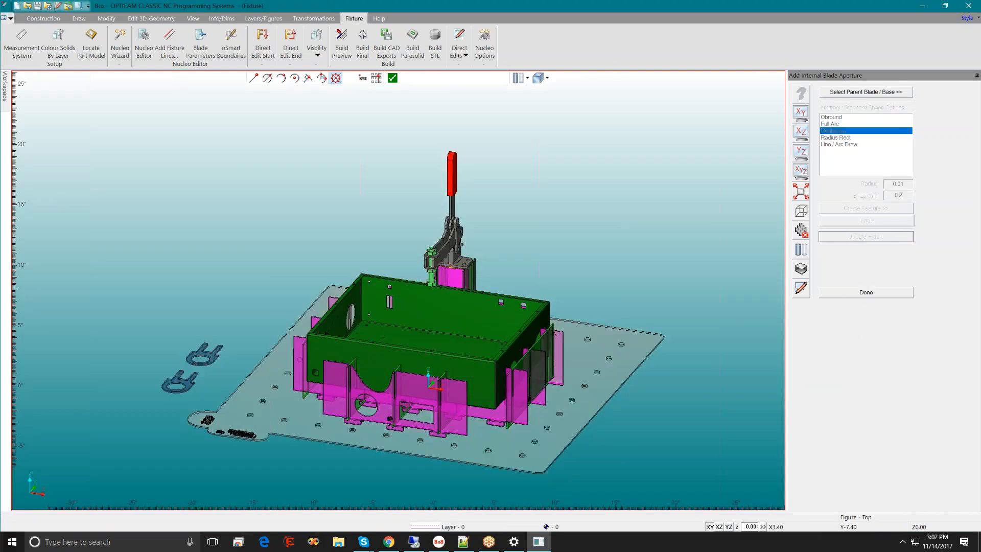
{"action": "left_click", "coordinate": [865, 291]}
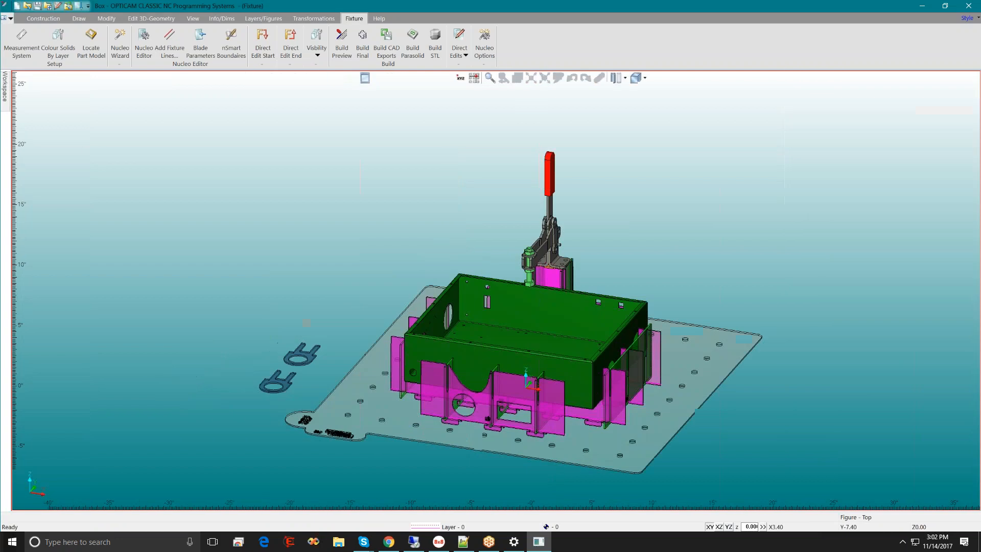
{"action": "scroll", "coordinate": [493, 402], "scroll_direction": "up", "scroll_amount": 1}
{"action": "scroll", "coordinate": [494, 388], "scroll_direction": "down", "scroll_amount": 2}
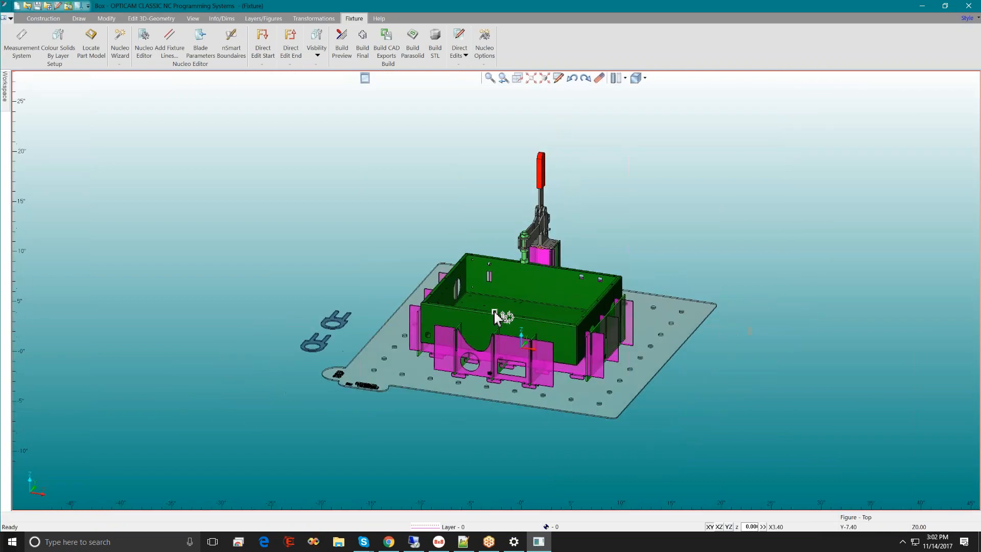
{"action": "mouse_move", "coordinate": [495, 311]}
{"action": "middle_mouse_down"}
{"action": "mouse_move", "coordinate": [483, 388]}
{"action": "mouse_move", "coordinate": [497, 311]}
{"action": "middle_mouse_up"}
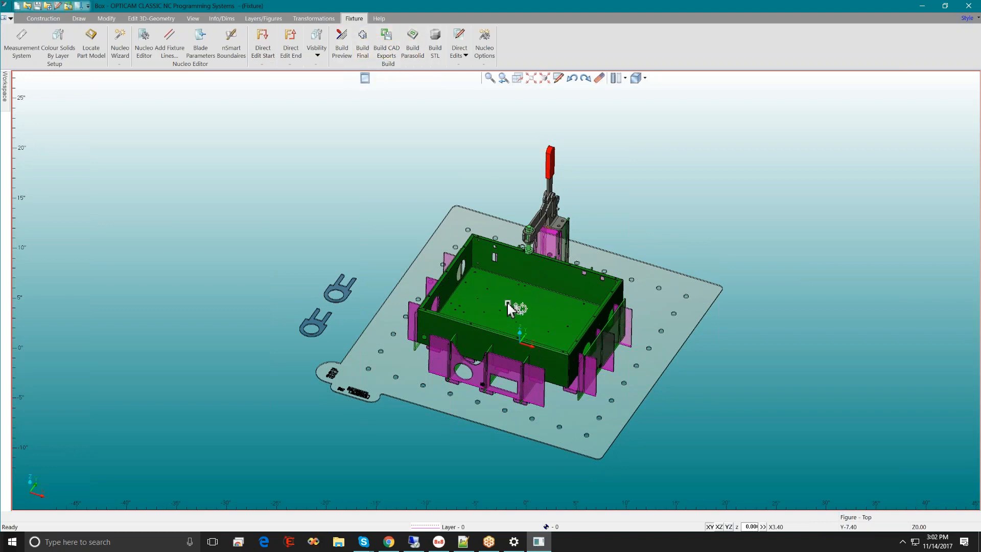
{"action": "scroll", "coordinate": [510, 295], "scroll_direction": "up", "scroll_amount": 2}
{"action": "middle_click_drag", "start_coordinate": [511, 309], "coordinate": [505, 277]}
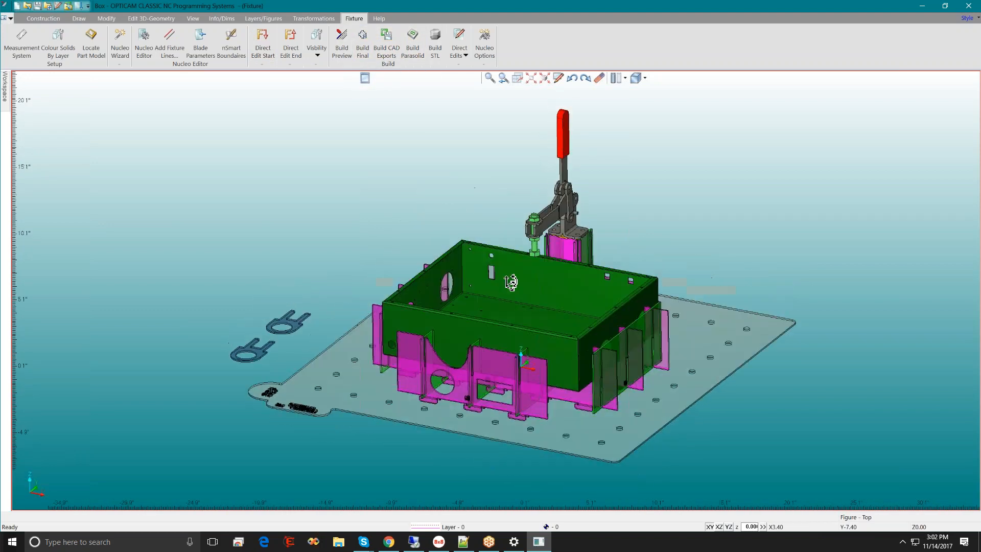
Step: Save the part program as "box holes in it" in the Customer folder
{"action": "left_click", "coordinate": [48, 6]}
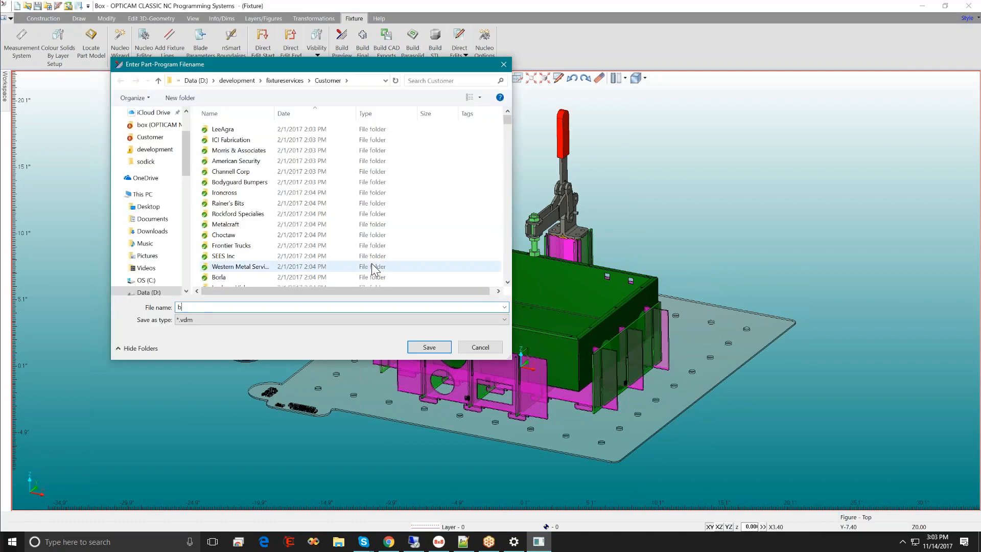
{"action": "type", "text": "box "}
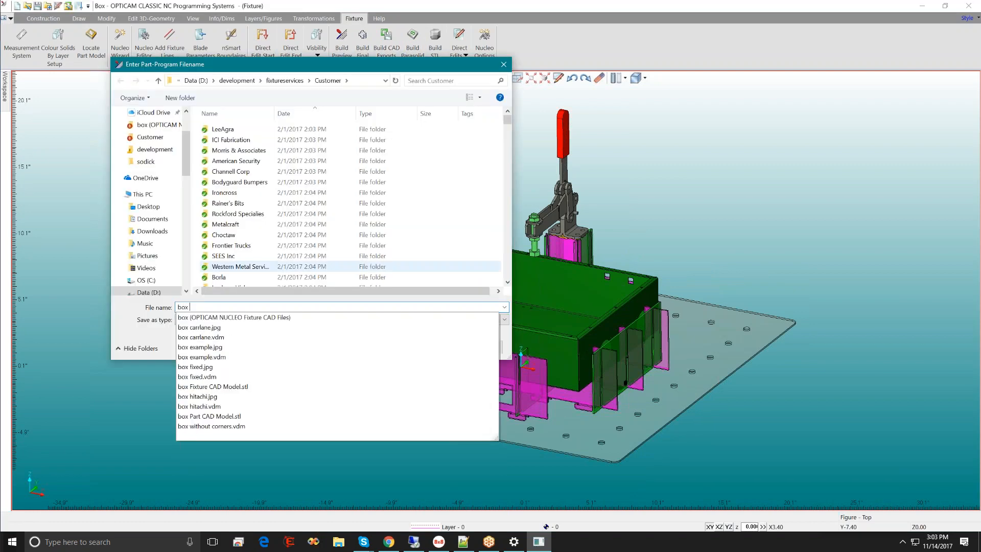
{"action": "type", "text": "holes in it"}
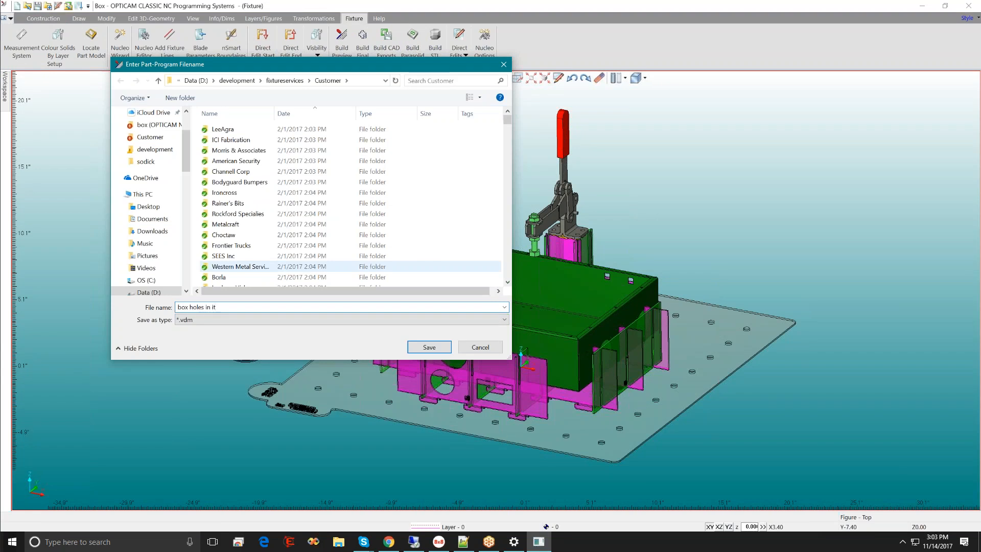
{"action": "key", "text": "Return"}
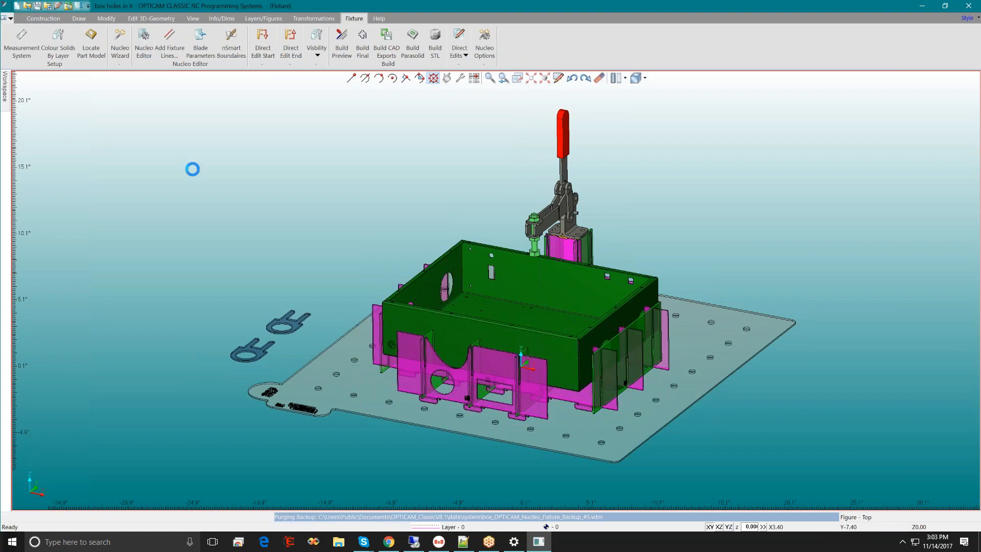
Step: Hide the fixture and the box part, and bring the fixture back into display
{"action": "left_click", "coordinate": [321, 50]}
{"action": "left_click", "coordinate": [326, 65]}
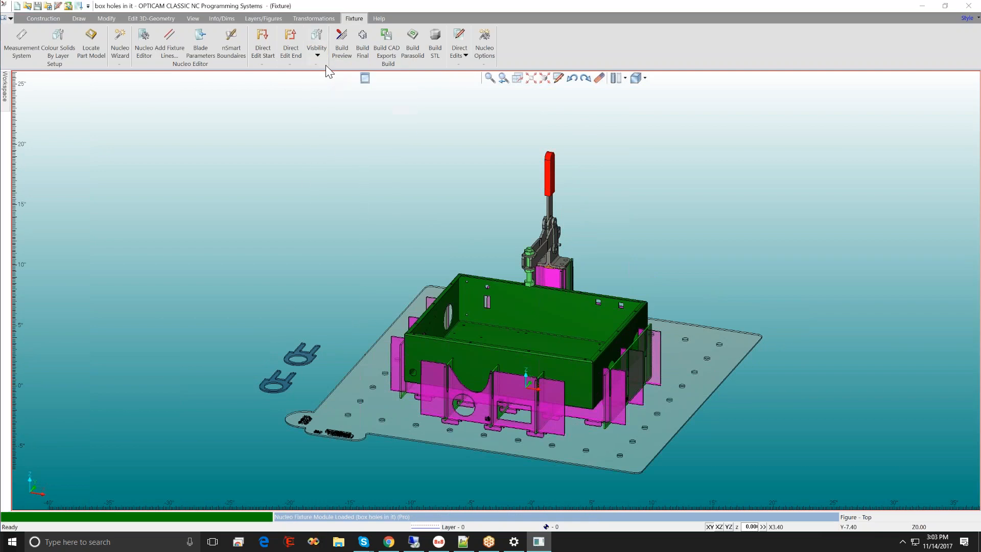
{"action": "left_click", "coordinate": [317, 50]}
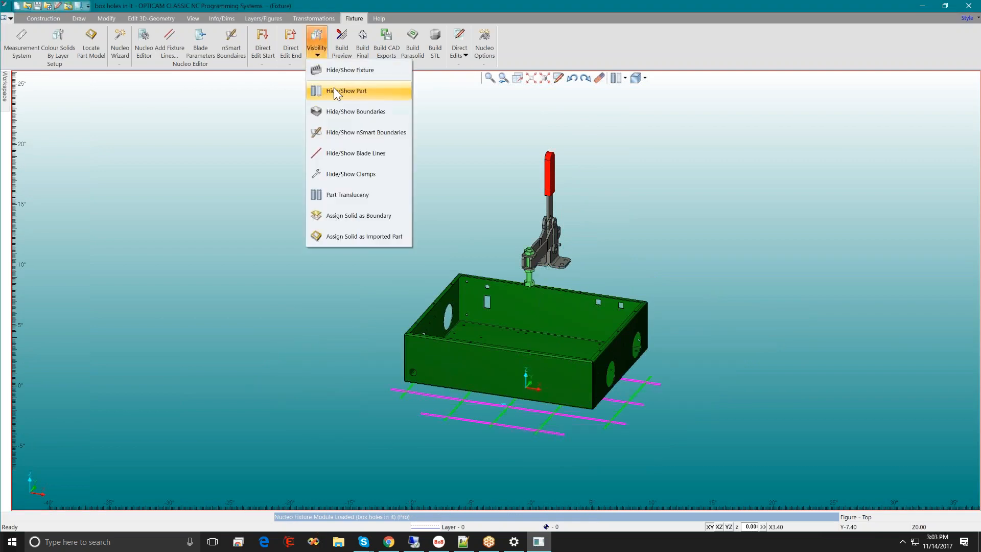
{"action": "left_click", "coordinate": [334, 91]}
{"action": "left_click", "coordinate": [316, 50]}
{"action": "left_click", "coordinate": [325, 69]}
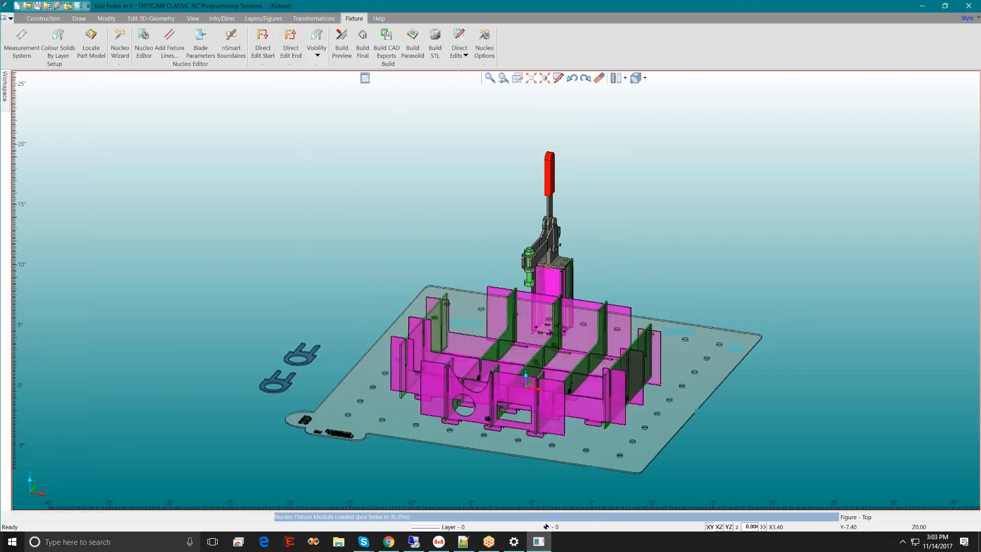
Step: Hide the clamps and view the bare blades and base plate from above
{"action": "left_click", "coordinate": [320, 49]}
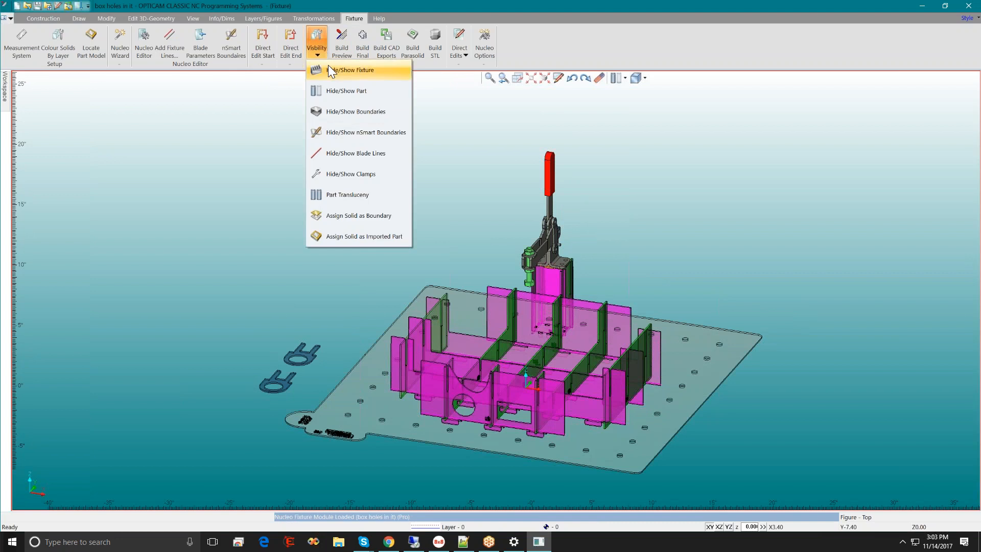
{"action": "left_click", "coordinate": [351, 175]}
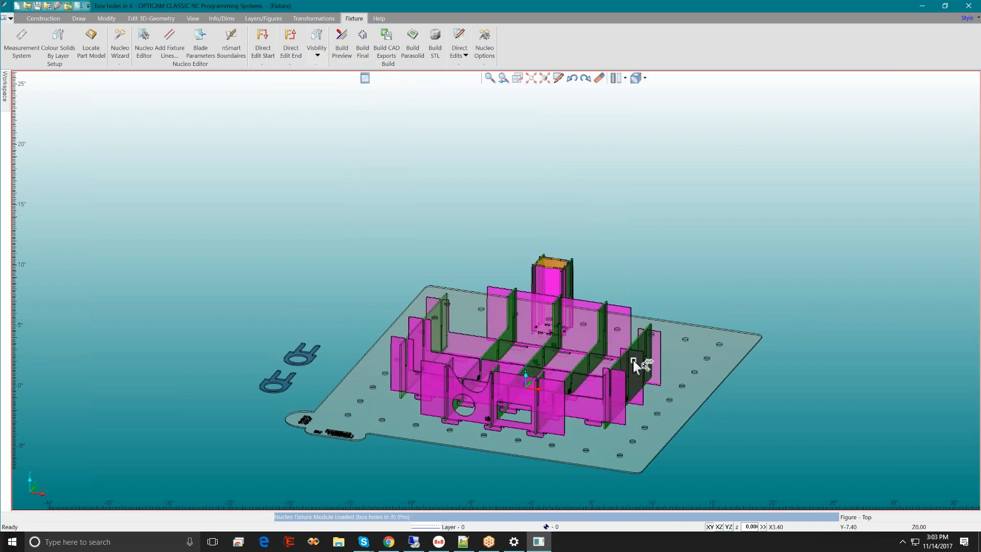
{"action": "middle_click_drag", "start_coordinate": [560, 350], "coordinate": [559, 198]}
{"action": "scroll", "coordinate": [558, 197], "scroll_direction": "up", "scroll_amount": 3}
{"action": "scroll", "coordinate": [510, 268], "scroll_direction": "down", "scroll_amount": 5}
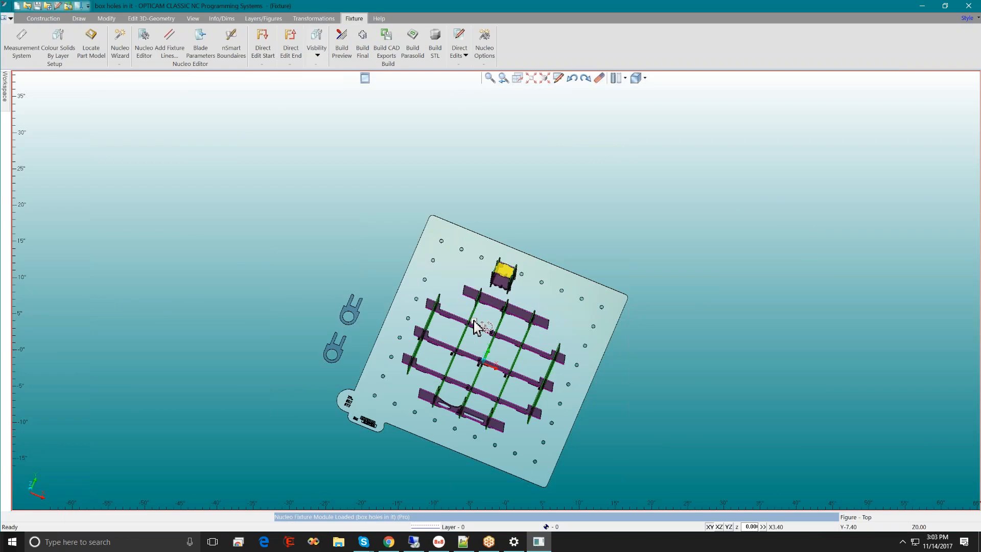
Step: Hide the fixture to leave only the blade lines, and show it again
{"action": "left_click", "coordinate": [317, 54]}
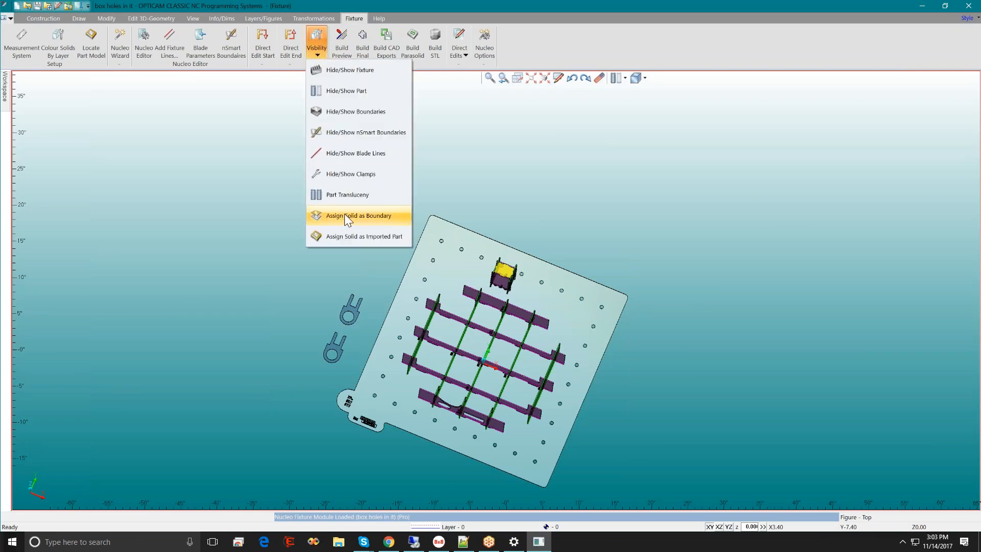
{"action": "left_click", "coordinate": [346, 66]}
{"action": "left_click", "coordinate": [320, 48]}
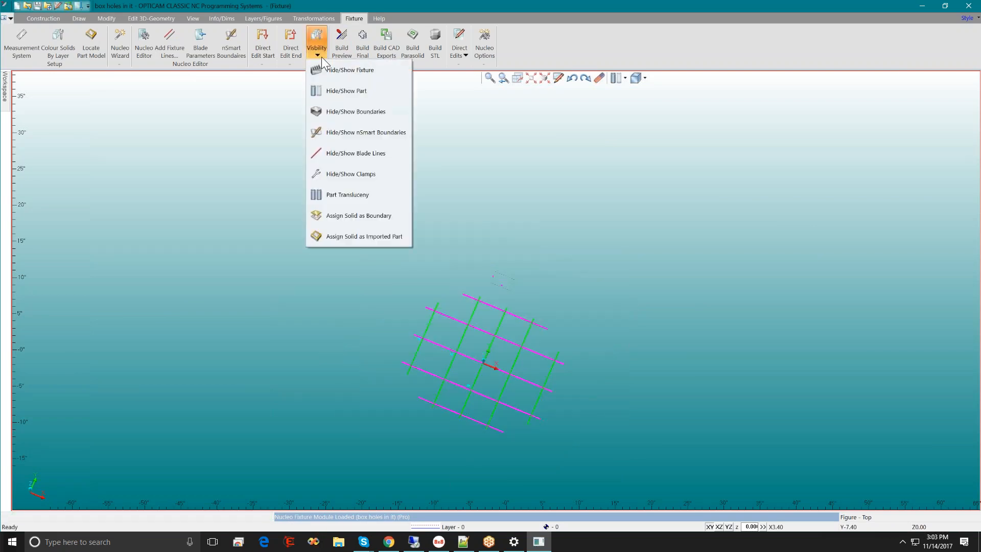
{"action": "left_click", "coordinate": [323, 70]}
Step: Show the box part, the boundaries and the clamps around the fixture
{"action": "left_click", "coordinate": [316, 55]}
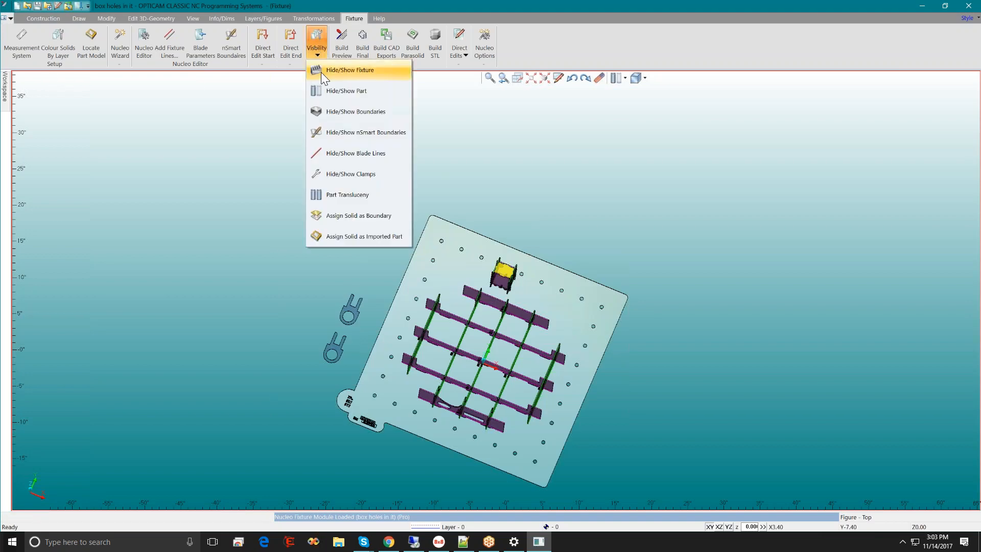
{"action": "left_click", "coordinate": [326, 94]}
{"action": "left_click", "coordinate": [322, 48]}
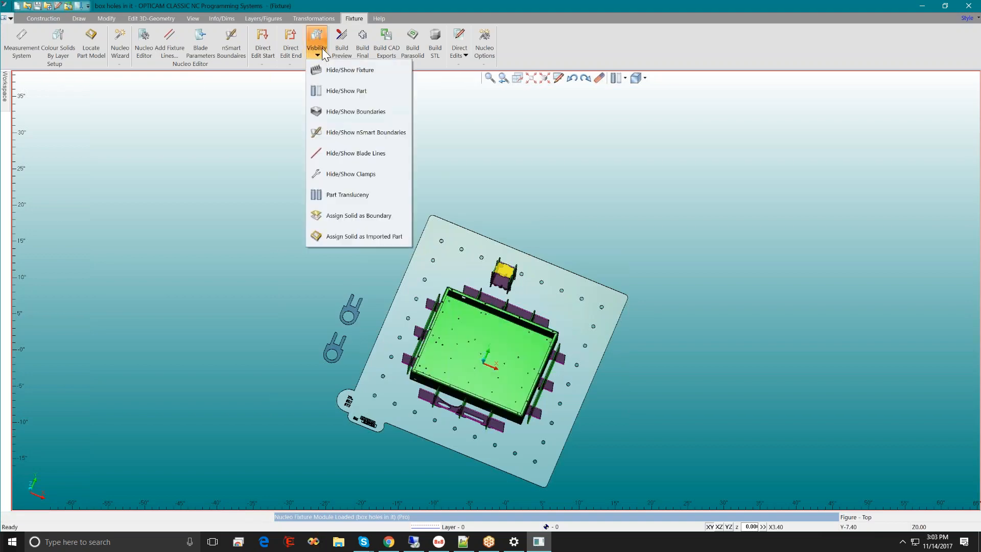
{"action": "left_click", "coordinate": [339, 115]}
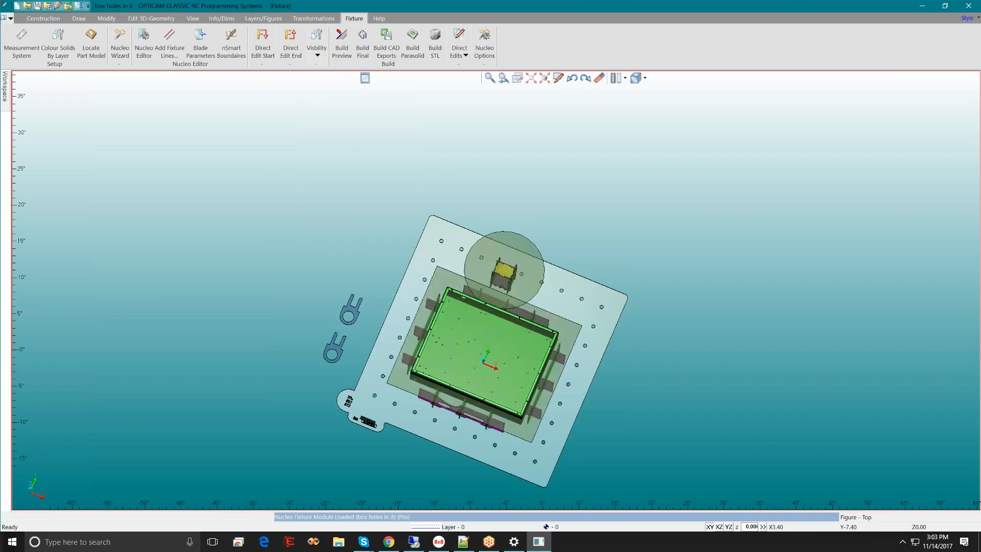
{"action": "left_click", "coordinate": [316, 51]}
{"action": "left_click", "coordinate": [345, 173]}
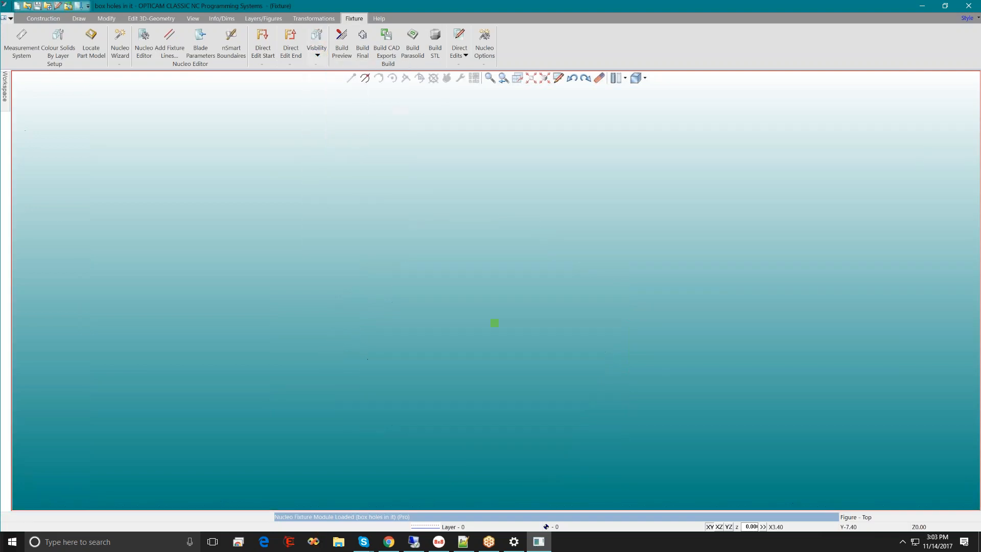
Step: Examine the complete assembly in 3D with its boundaries, and hide the boundaries
{"action": "middle_click_drag", "start_coordinate": [507, 365], "coordinate": [504, 295]}
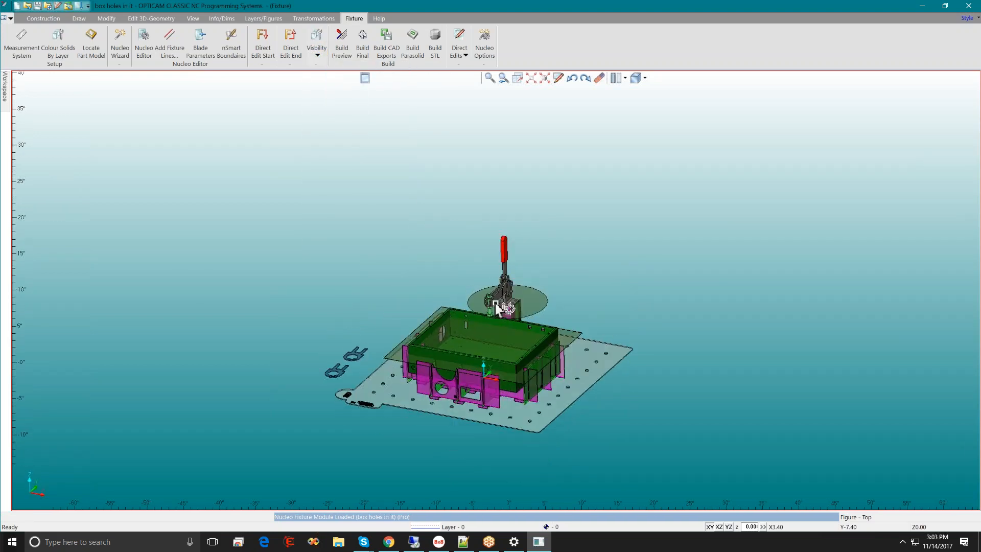
{"action": "scroll", "coordinate": [450, 370], "scroll_direction": "up", "scroll_amount": 2}
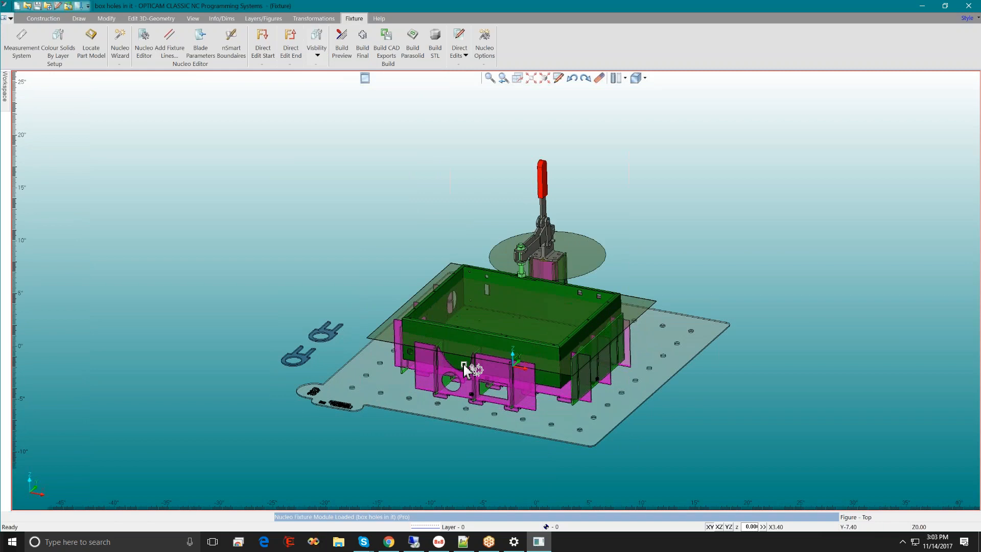
{"action": "scroll", "coordinate": [482, 371], "scroll_direction": "down", "scroll_amount": 2}
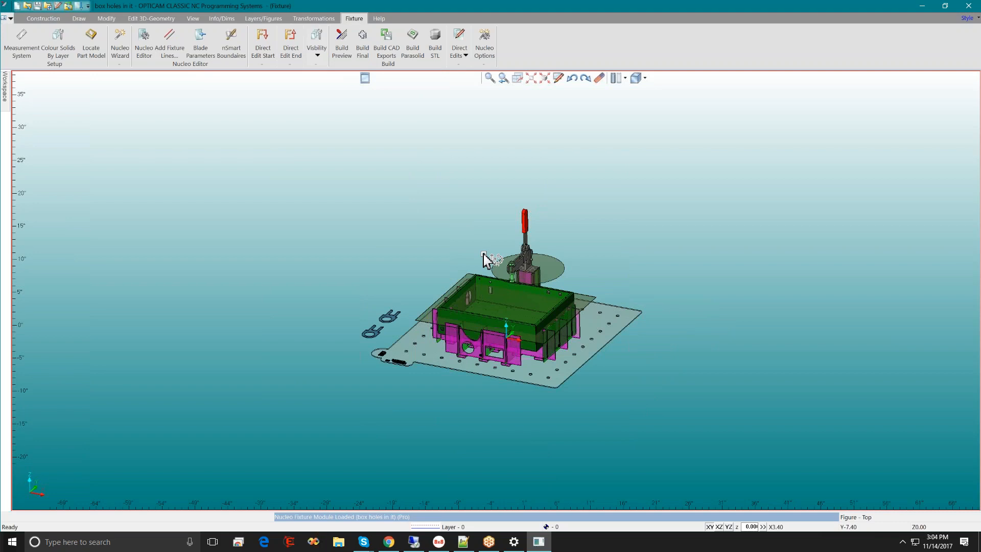
{"action": "left_click", "coordinate": [531, 80]}
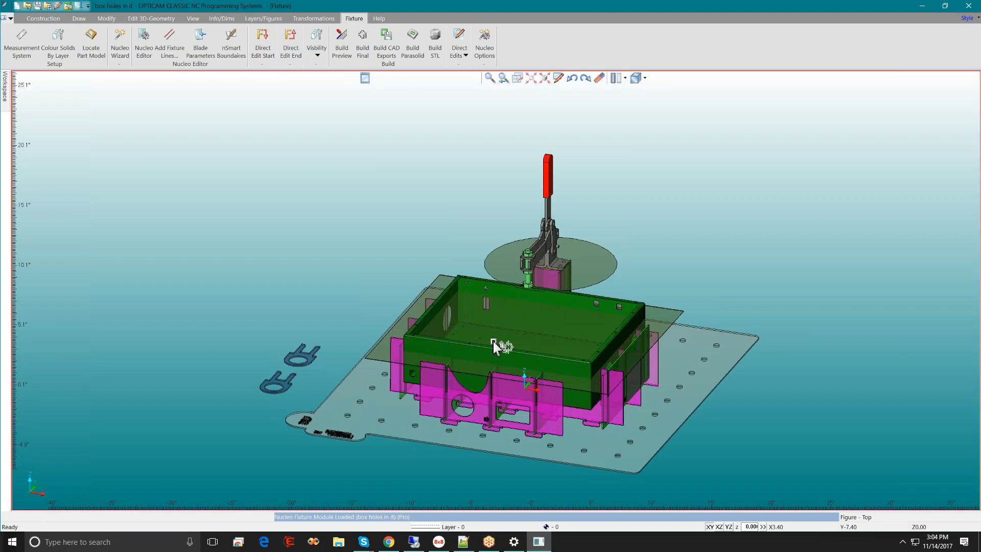
{"action": "left_click", "coordinate": [323, 50]}
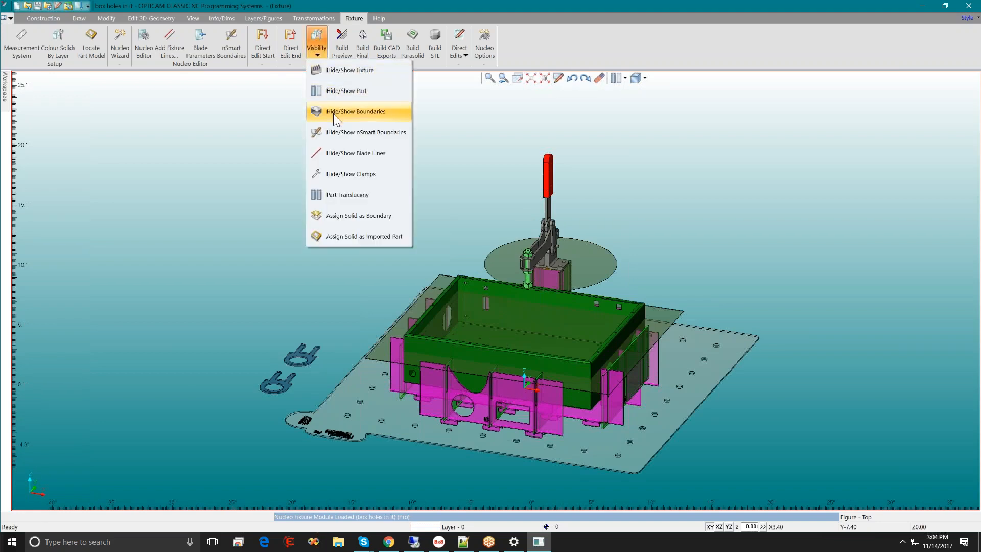
{"action": "left_click", "coordinate": [333, 112]}
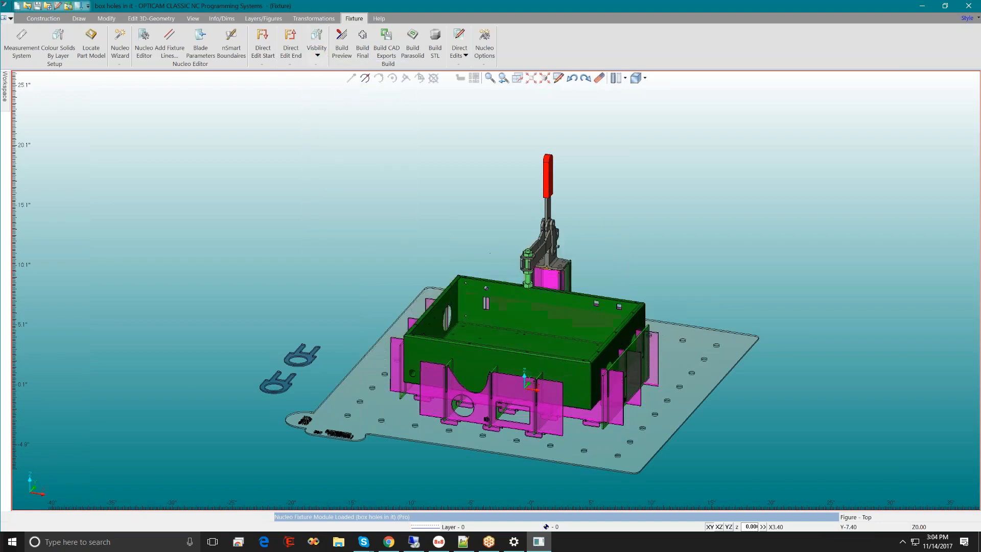
Step: Hide the fixture so that only the box part, clamp and blade lines are displayed
{"action": "left_click", "coordinate": [317, 48]}
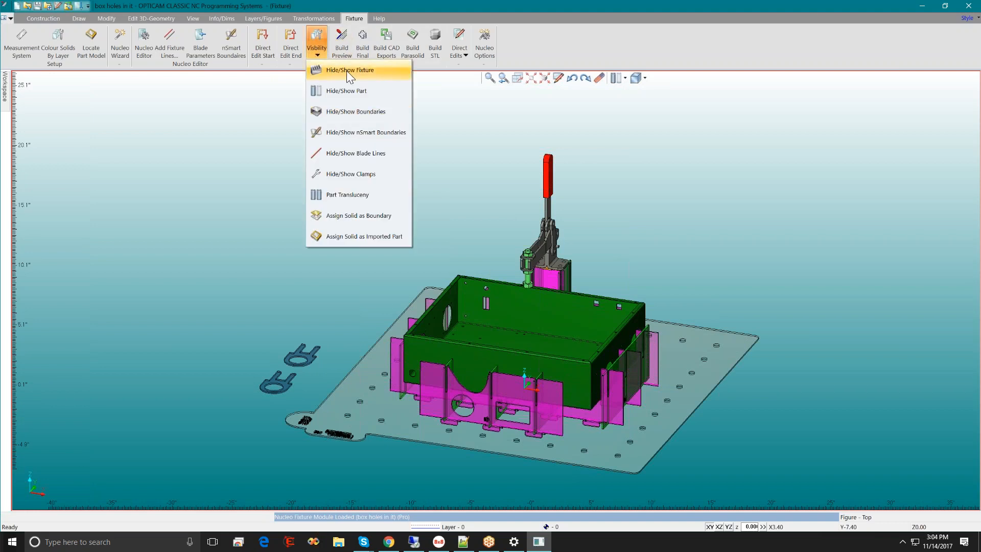
{"action": "left_click", "coordinate": [346, 71]}
{"action": "middle_click_drag", "start_coordinate": [534, 342], "coordinate": [454, 318]}
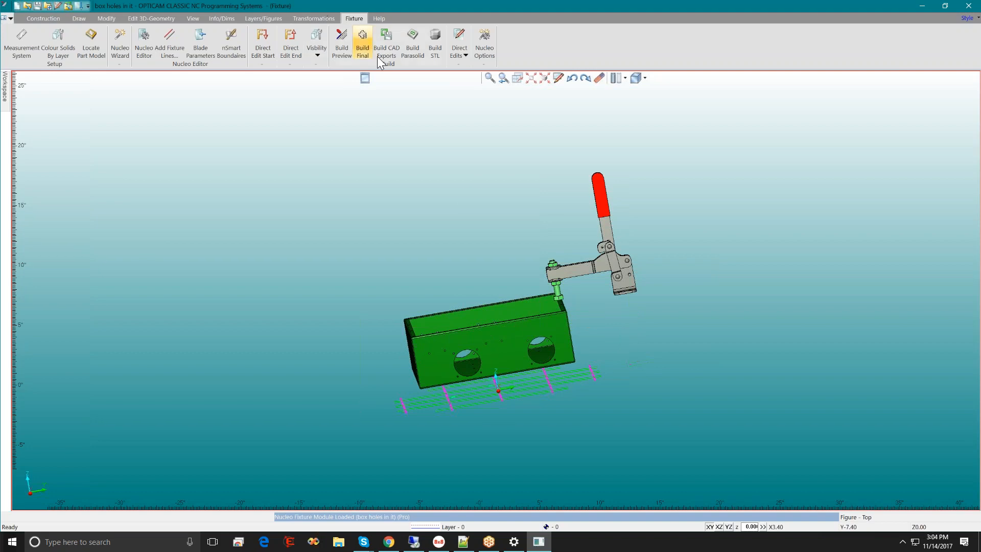
{"action": "left_click", "coordinate": [532, 77]}
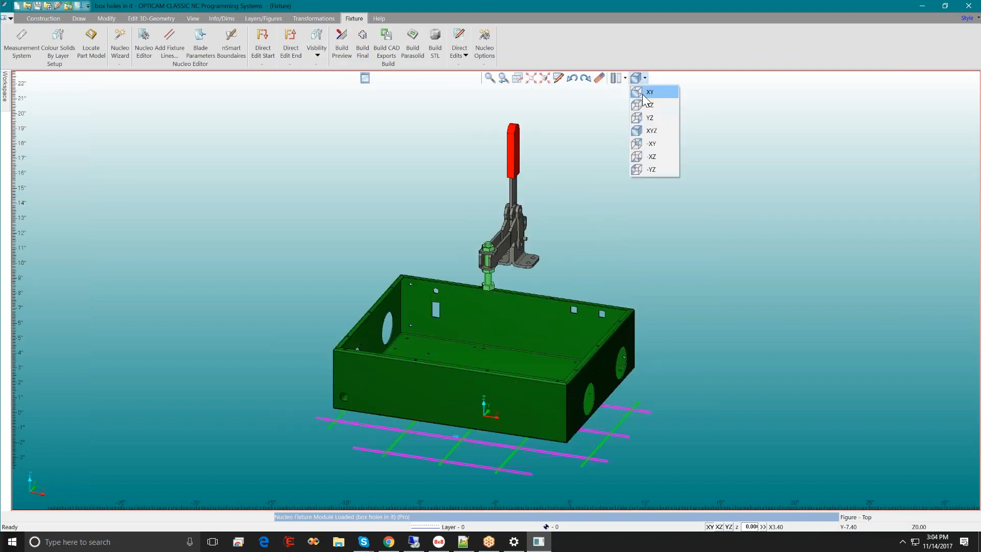
Step: Show the model in the YZ side view and set YZ as the working plane
{"action": "left_click", "coordinate": [647, 103]}
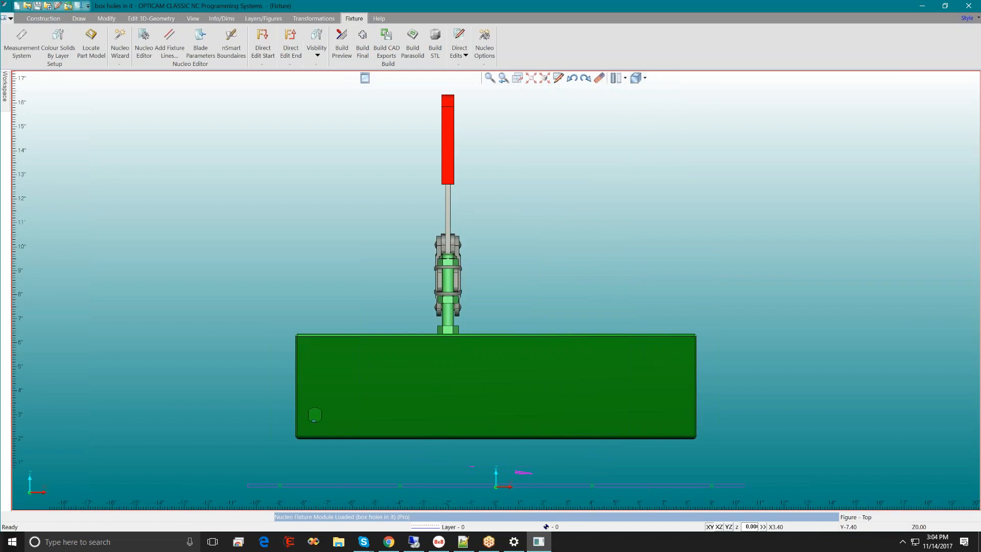
{"action": "left_click", "coordinate": [644, 78]}
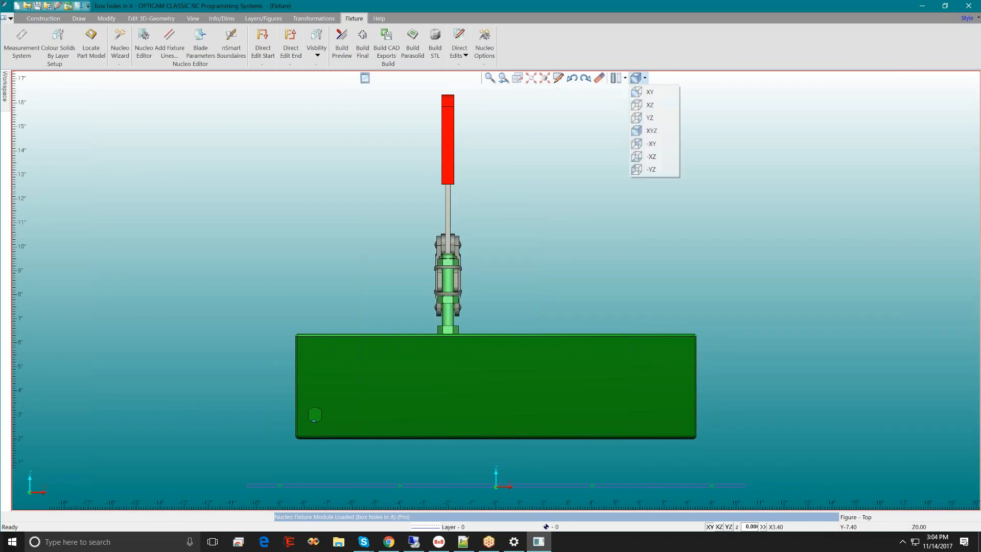
{"action": "left_click", "coordinate": [653, 117]}
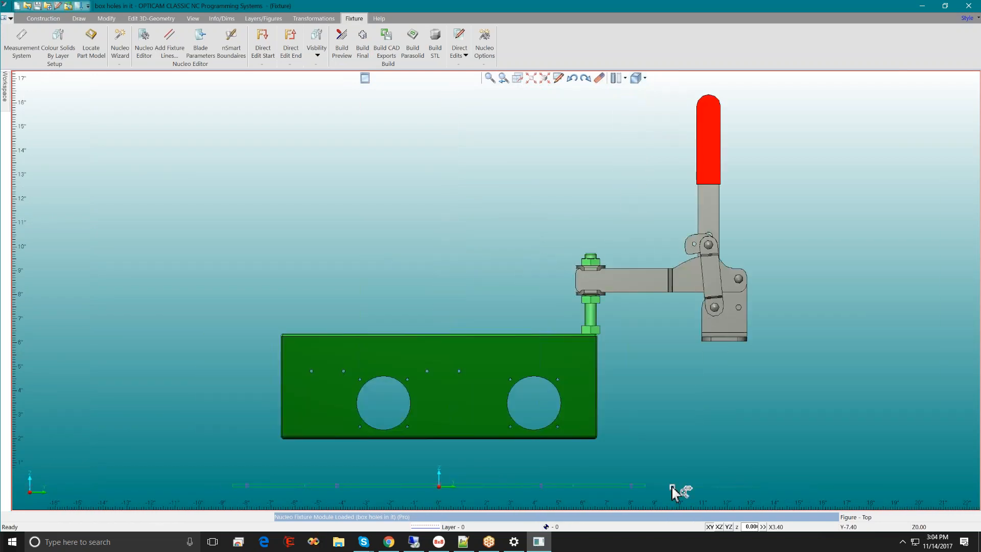
{"action": "left_click", "coordinate": [729, 526]}
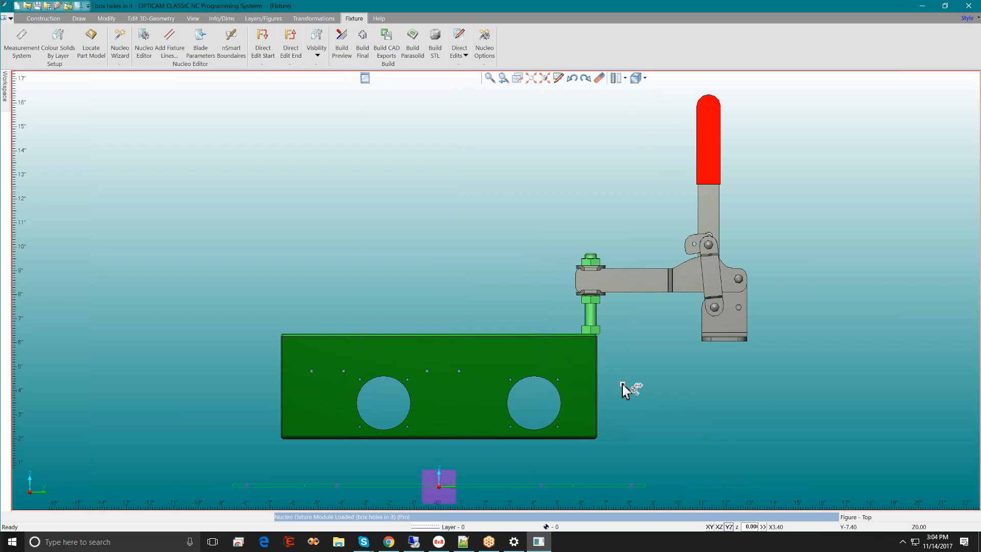
Step: Draw an open line/arc profile arching over the box from about Y-9.9 to Y10.2, with its flat top at about Z7
{"action": "left_click", "coordinate": [79, 18]}
{"action": "left_click", "coordinate": [31, 30]}
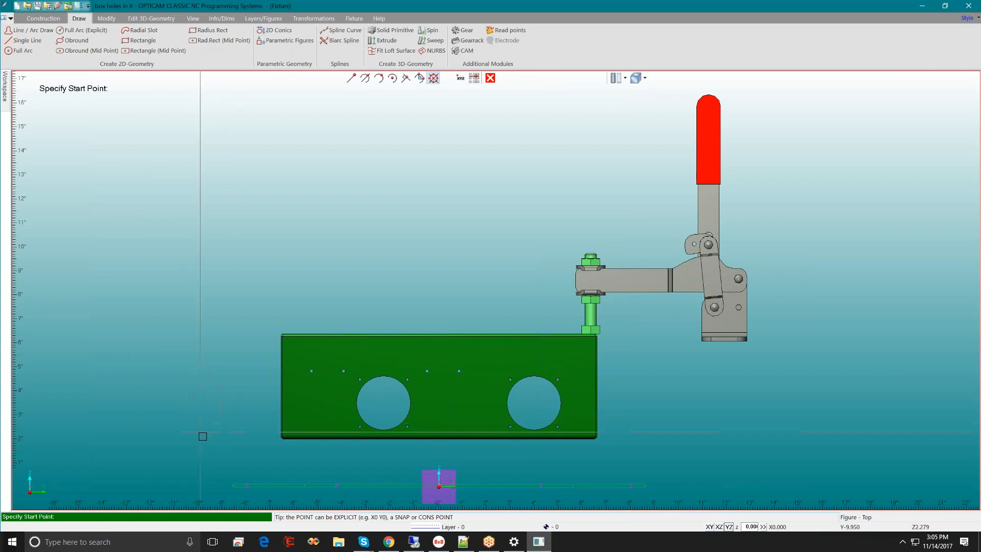
{"action": "left_click", "coordinate": [202, 422]}
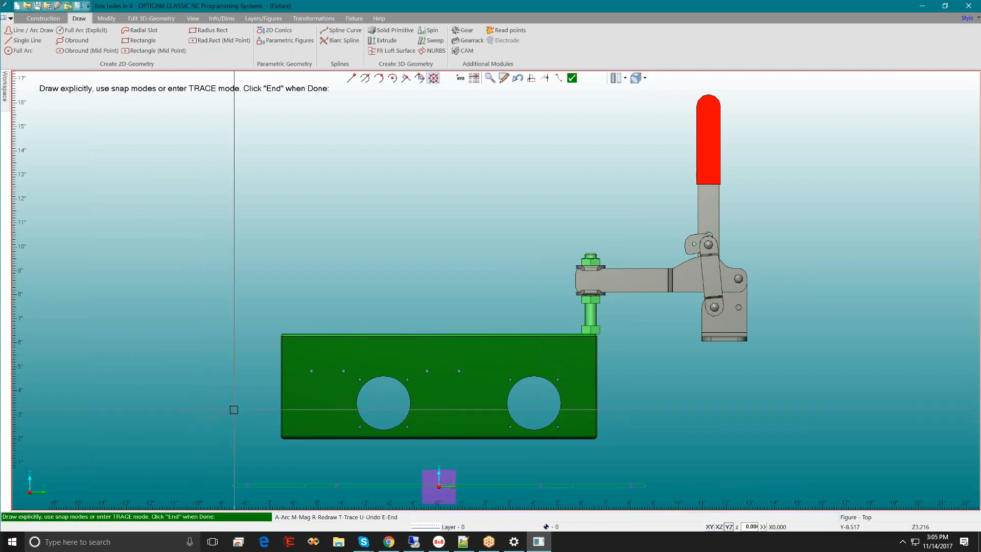
{"action": "key", "text": "a"}
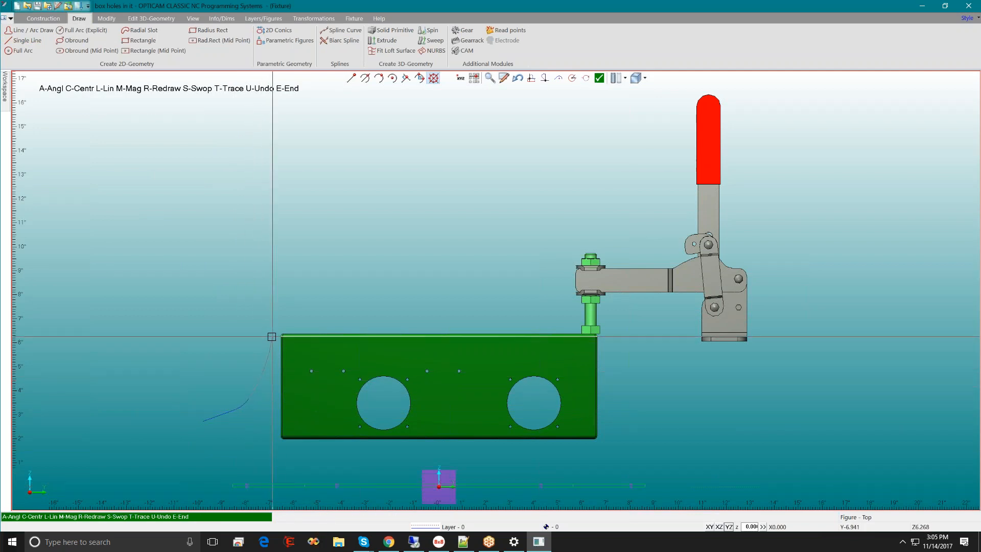
{"action": "left_click", "coordinate": [285, 320]}
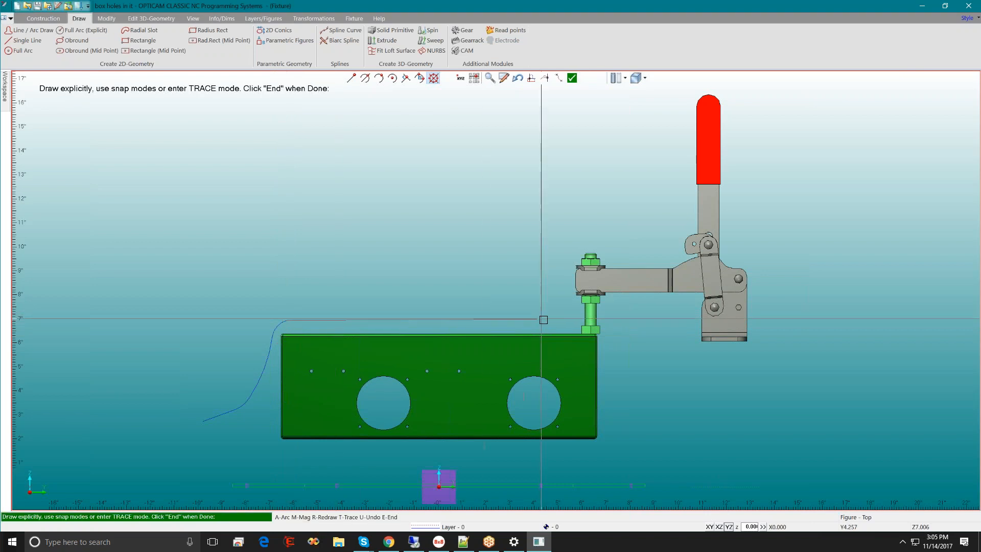
{"action": "left_click", "coordinate": [581, 323]}
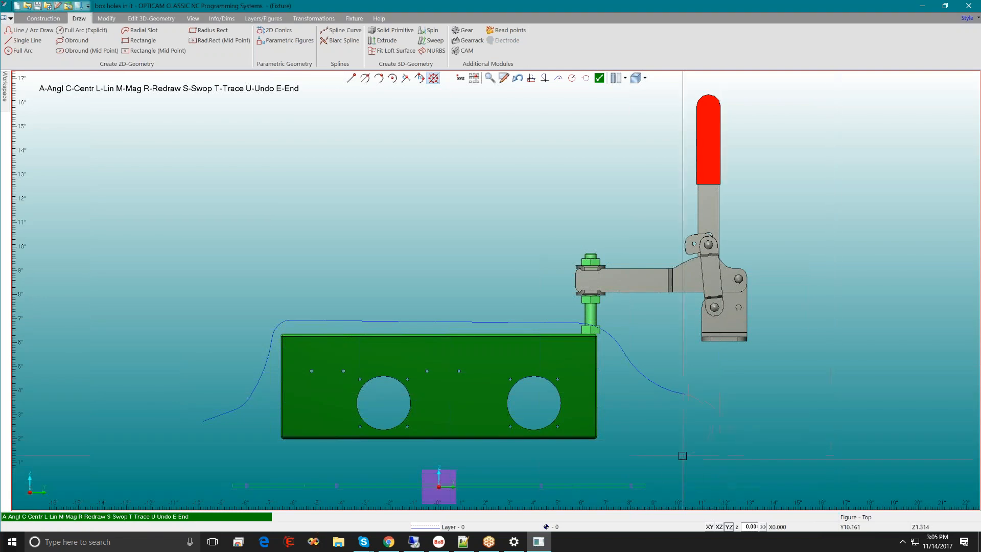
{"action": "key", "text": "e"}
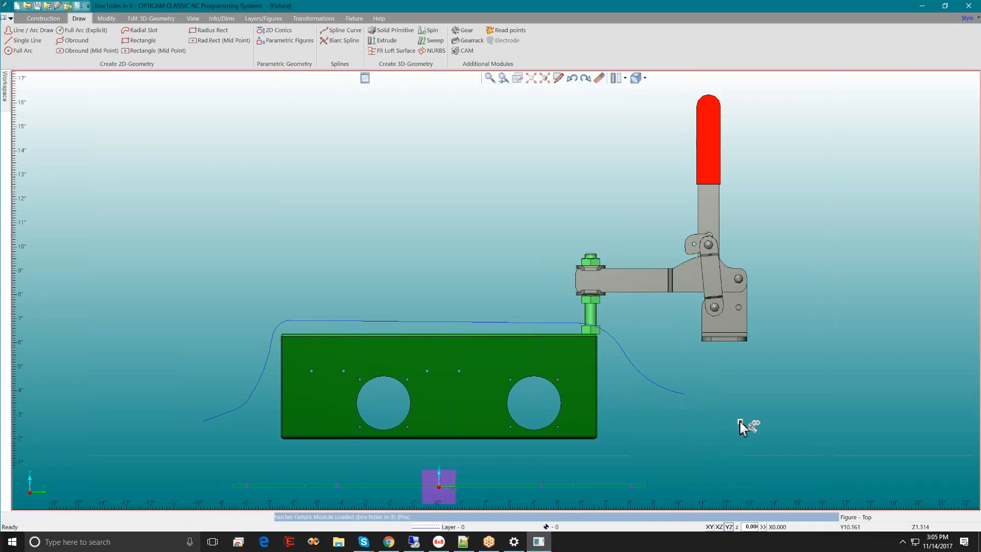
Step: Set the working plane to XY and show the box and profile in a tilted 3D view
{"action": "left_click", "coordinate": [709, 527]}
{"action": "scroll", "coordinate": [354, 377], "scroll_direction": "down", "scroll_amount": 3}
{"action": "middle_click_drag", "start_coordinate": [436, 383], "coordinate": [495, 412]}
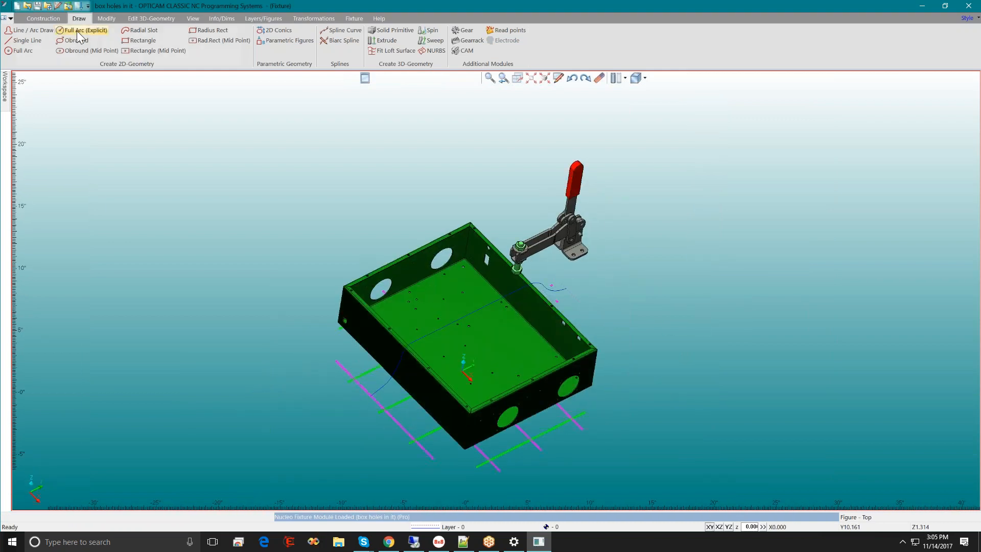
Step: Start an Extrude and select all linked line/arc items of the open profile arching over the box
{"action": "left_click", "coordinate": [151, 19]}
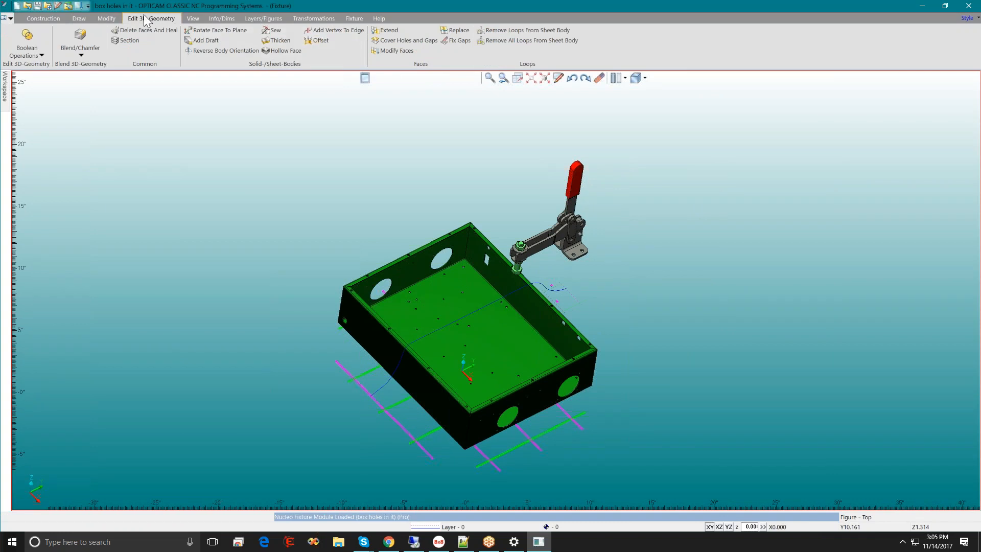
{"action": "left_click", "coordinate": [80, 18]}
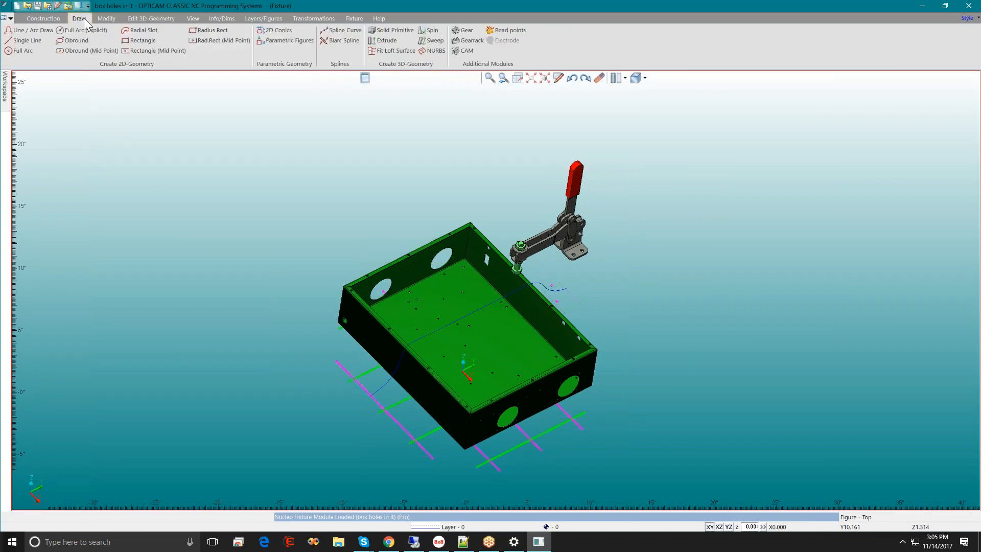
{"action": "left_click", "coordinate": [380, 43]}
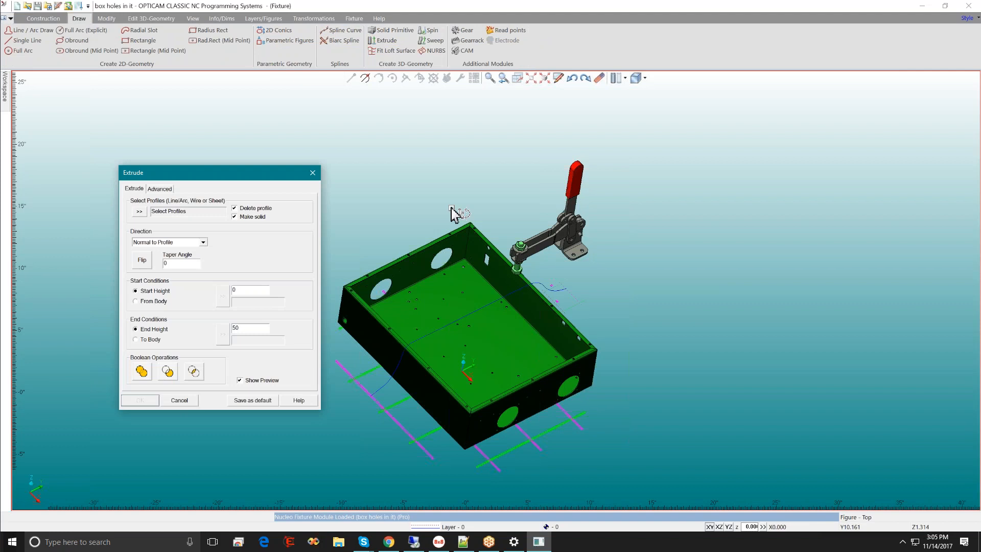
{"action": "left_click", "coordinate": [139, 210]}
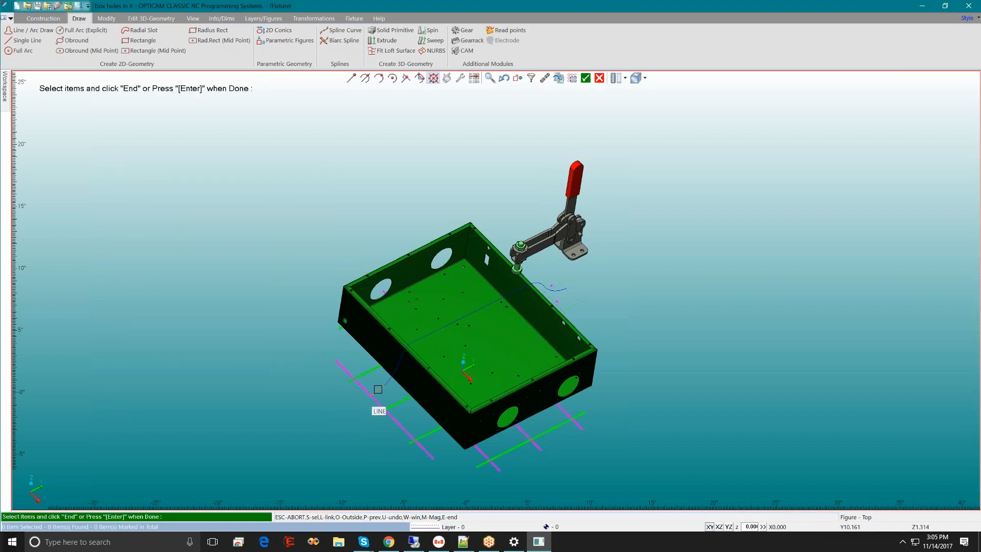
{"action": "right_click", "coordinate": [378, 390]}
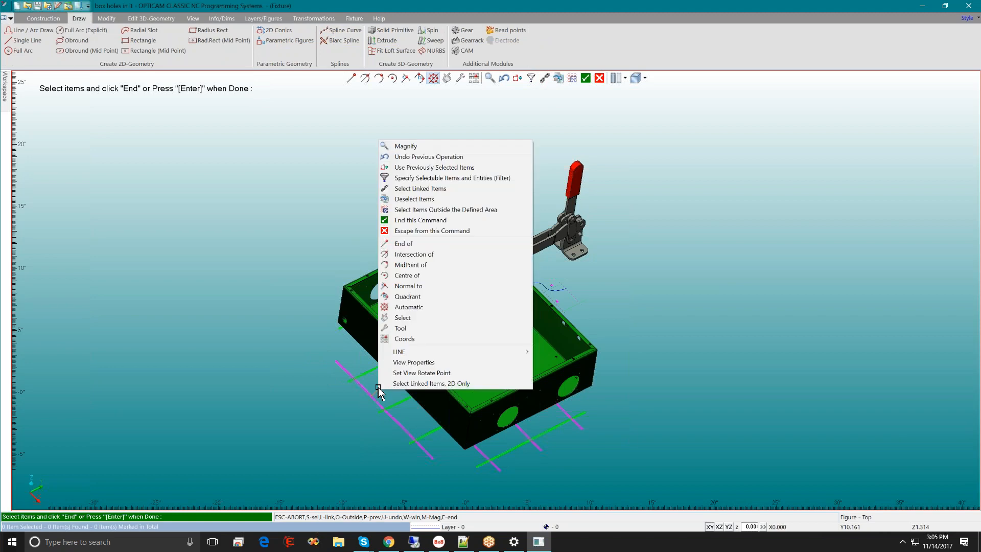
{"action": "left_click", "coordinate": [401, 188]}
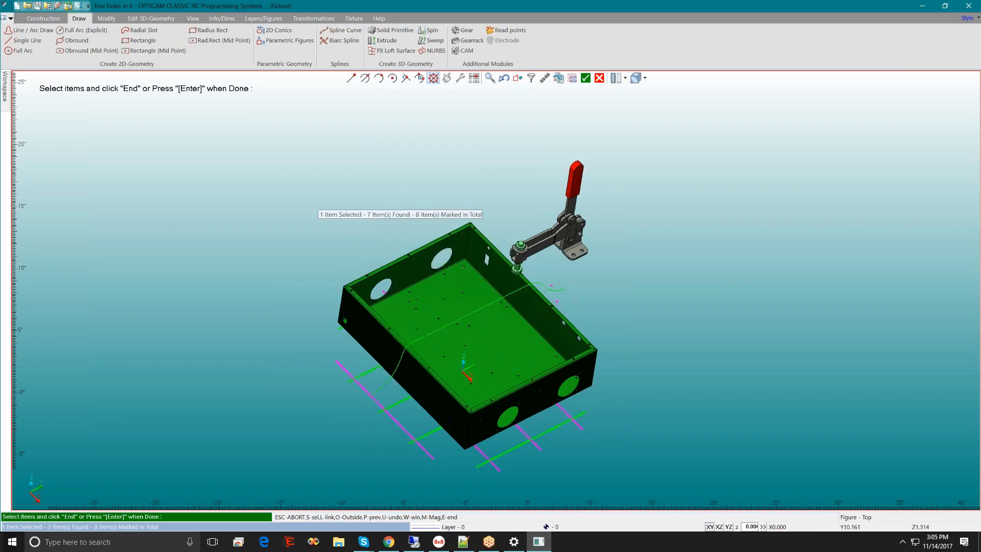
{"action": "left_click", "coordinate": [585, 78]}
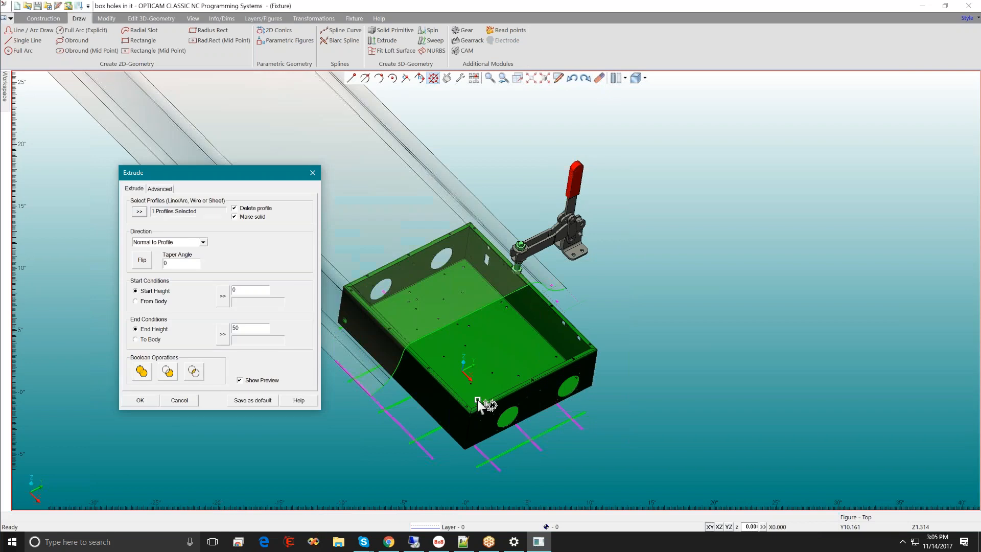
Step: Set the extrusion's start height to -20 and its end height to 20
{"action": "scroll", "coordinate": [422, 330], "scroll_direction": "down", "scroll_amount": 3}
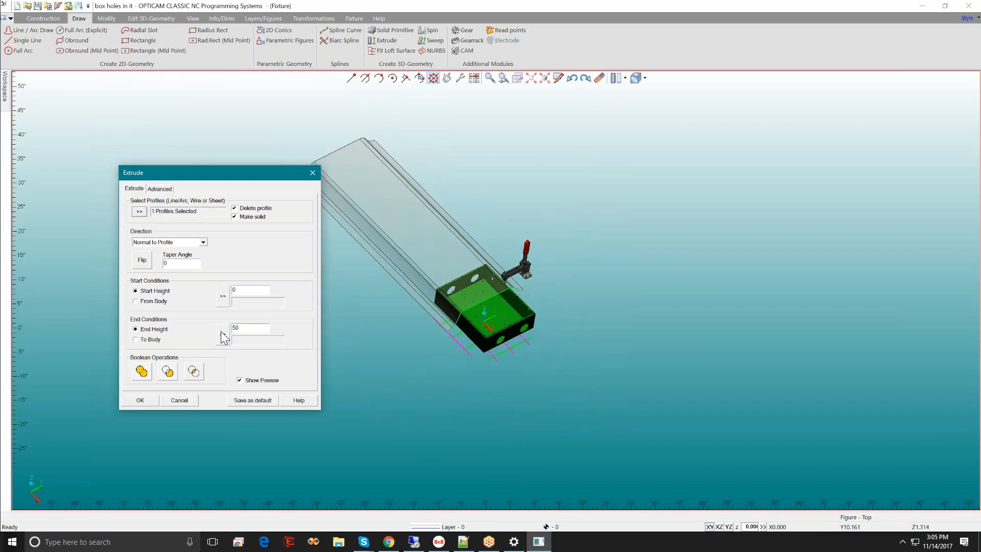
{"action": "double_click", "coordinate": [239, 291]}
{"action": "type", "text": "6"}
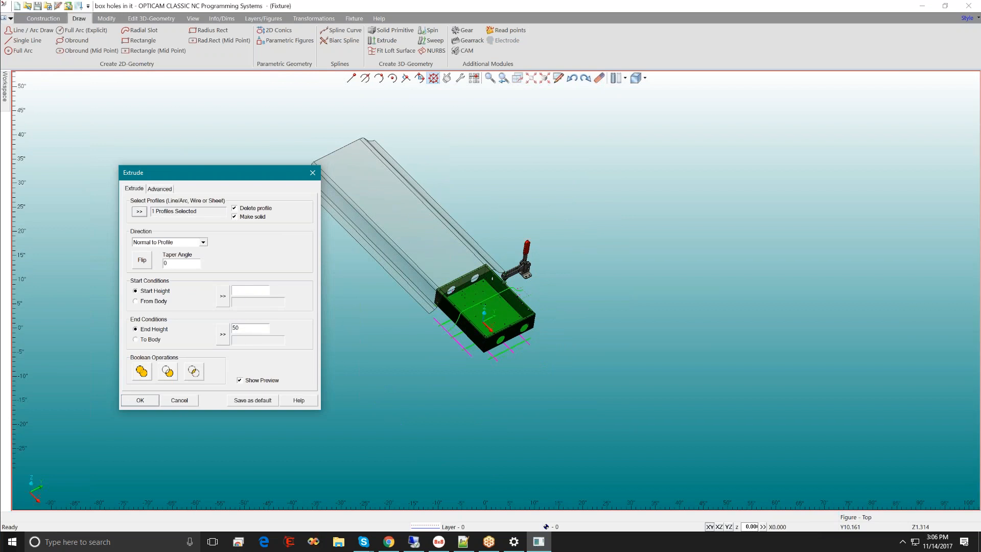
{"action": "type", "text": "0"}
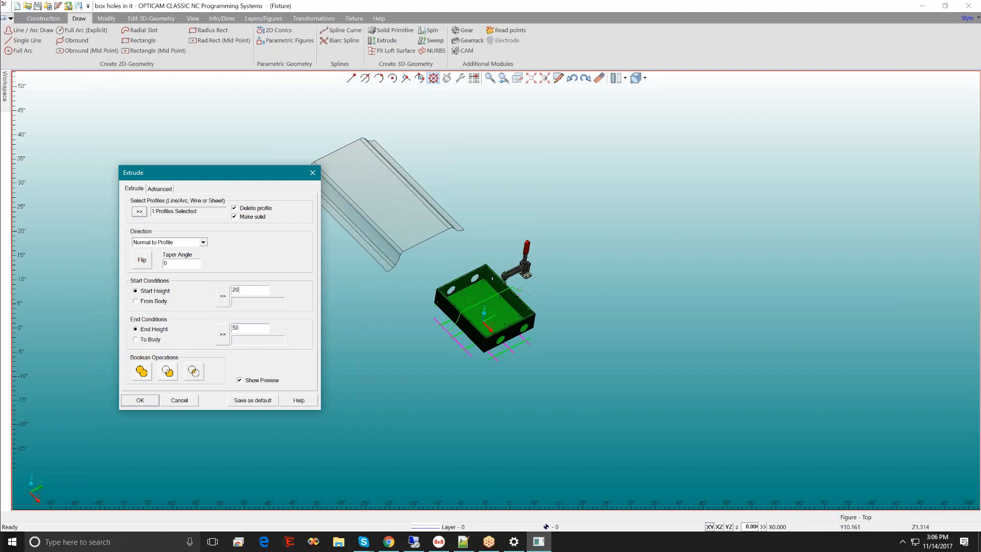
{"action": "key", "text": "BackSpace"}
{"action": "key", "text": "BackSpace"}
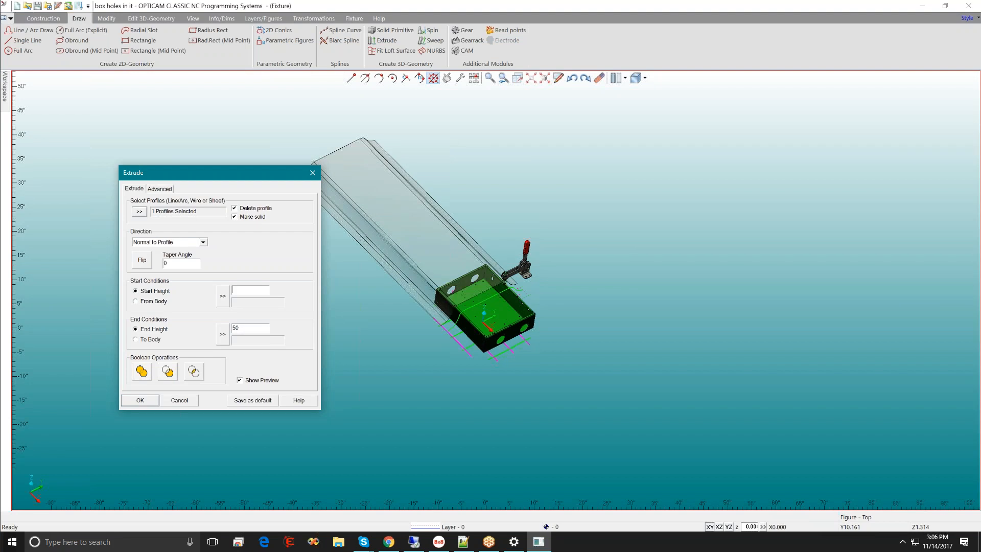
{"action": "type", "text": "-20"}
{"action": "key", "text": "Tab"}
{"action": "key", "text": "Tab"}
{"action": "key", "text": "Tab"}
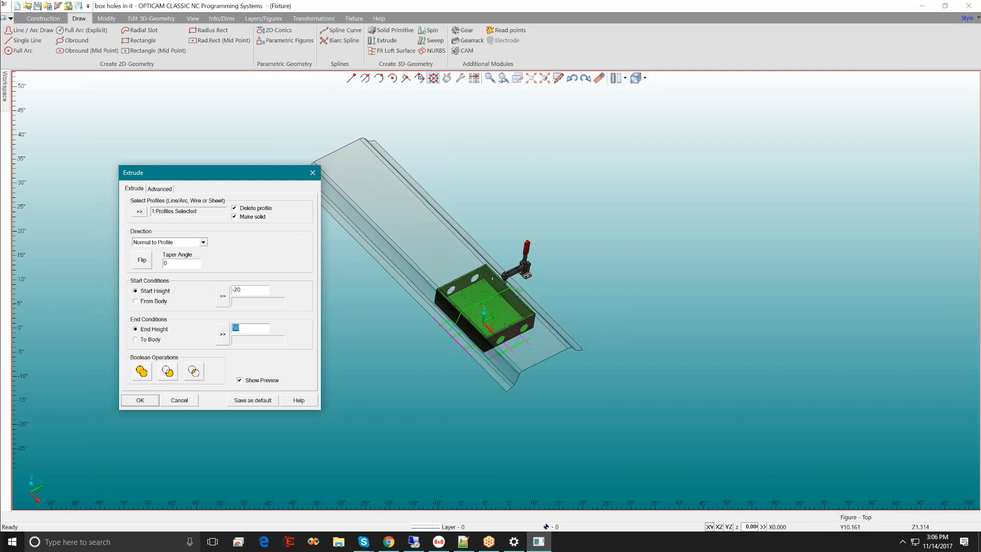
{"action": "type", "text": "20"}
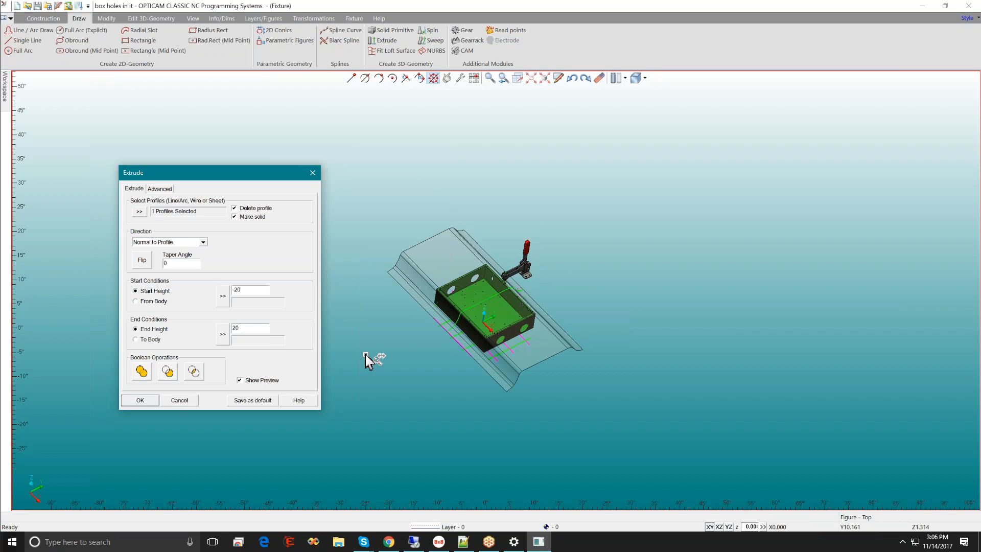
{"action": "middle_click_drag", "start_coordinate": [486, 340], "coordinate": [494, 284]}
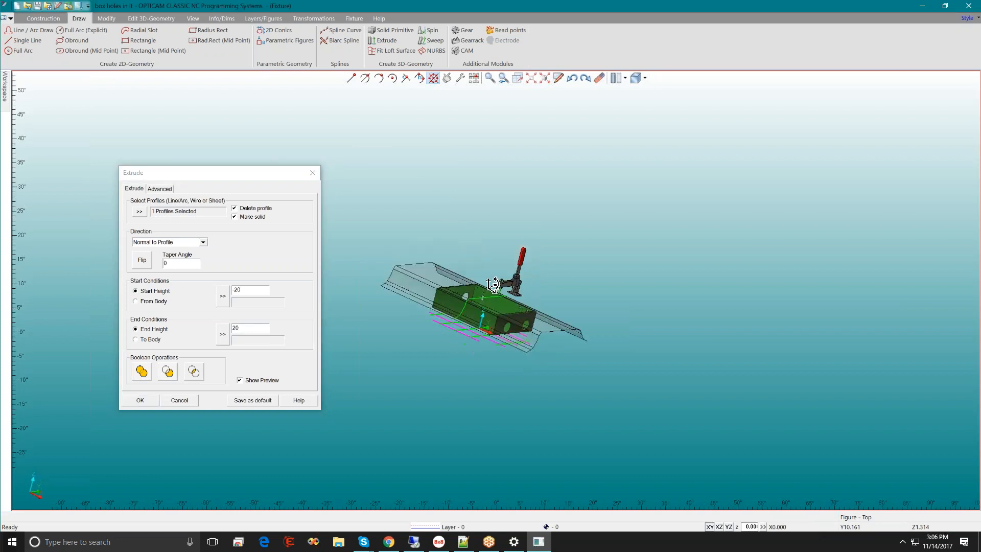
Step: Shorten the extrusion to a start height of -10 and an end height of 10
{"action": "left_click", "coordinate": [246, 289]}
{"action": "key", "text": "BackSpace"}
{"action": "key", "text": "BackSpace"}
{"action": "type", "text": "10"}
{"action": "key", "text": "Tab"}
{"action": "key", "text": "Tab"}
{"action": "key", "text": "Tab"}
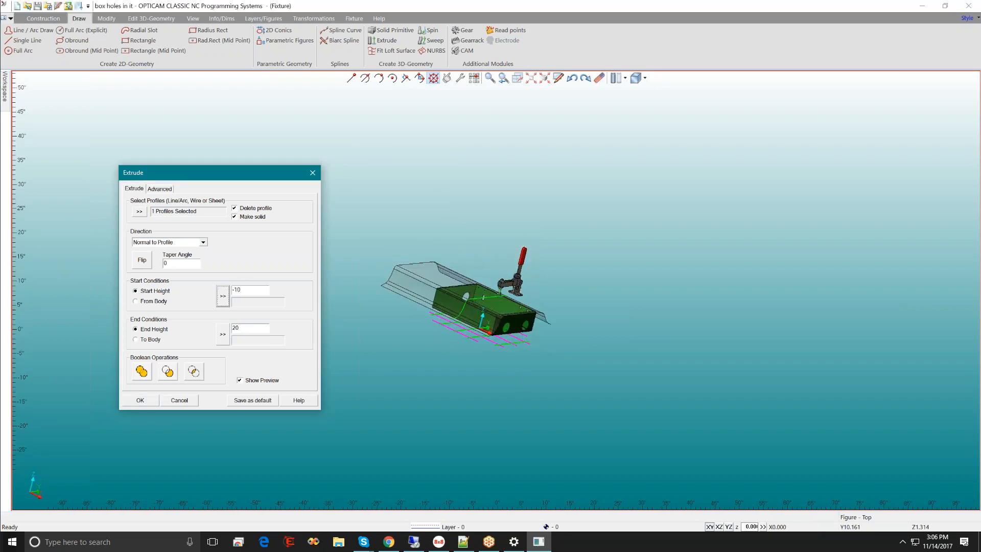
{"action": "type", "text": "10"}
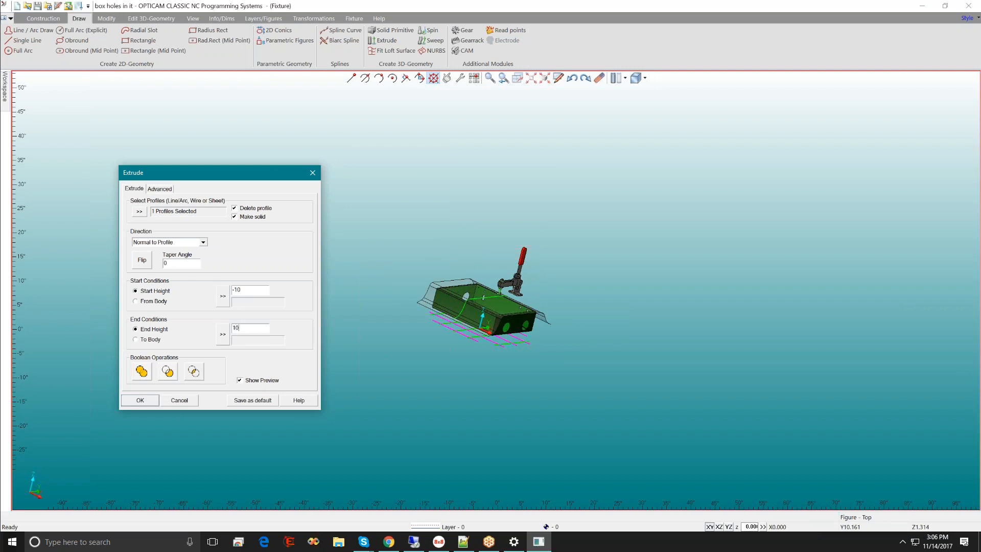
{"action": "middle_click_drag", "start_coordinate": [486, 269], "coordinate": [475, 354]}
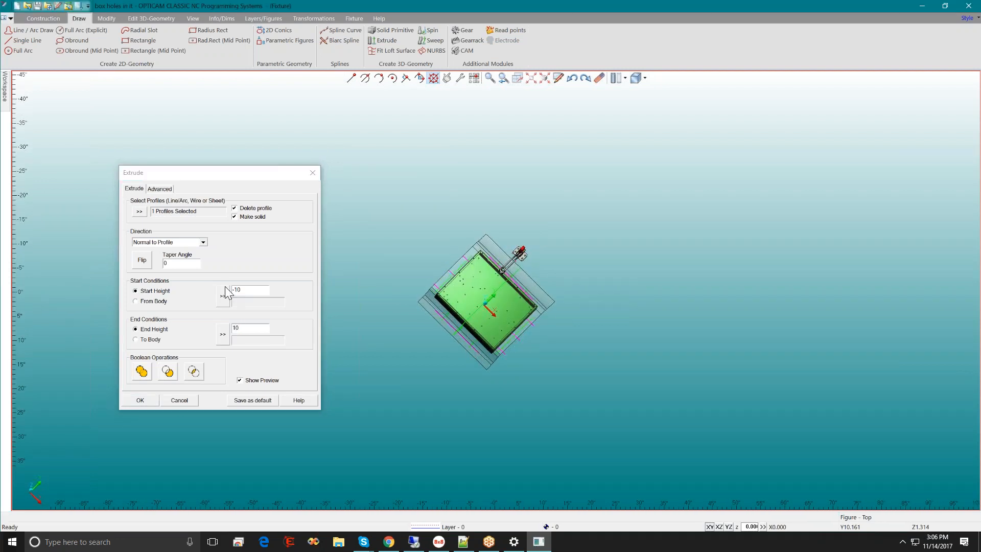
Step: Extrude the profile normal to itself from a start height of -12 to an end height of 12
{"action": "left_click", "coordinate": [252, 291]}
{"action": "key", "text": "BackSpace"}
{"action": "type", "text": "2"}
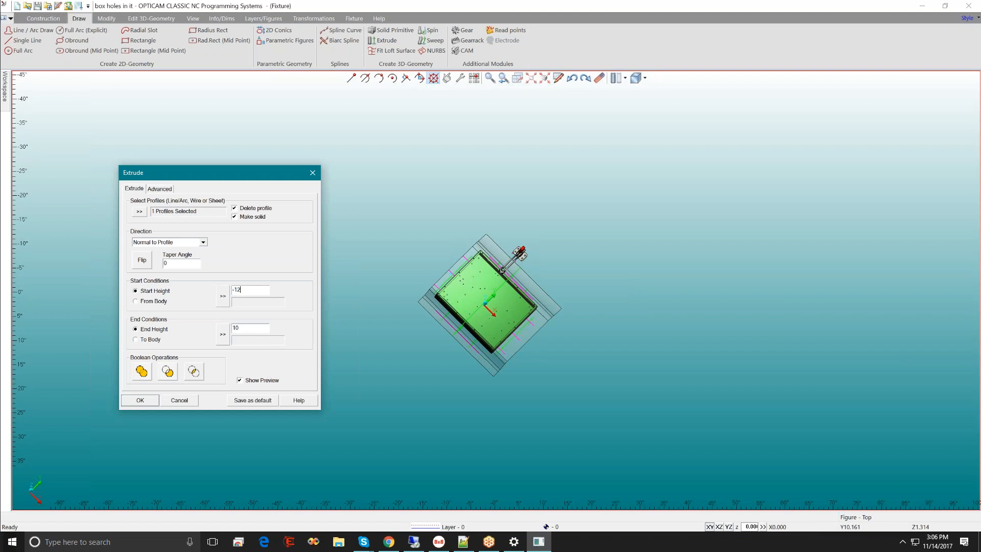
{"action": "left_click", "coordinate": [252, 329]}
{"action": "key", "text": "BackSpace"}
{"action": "type", "text": "2"}
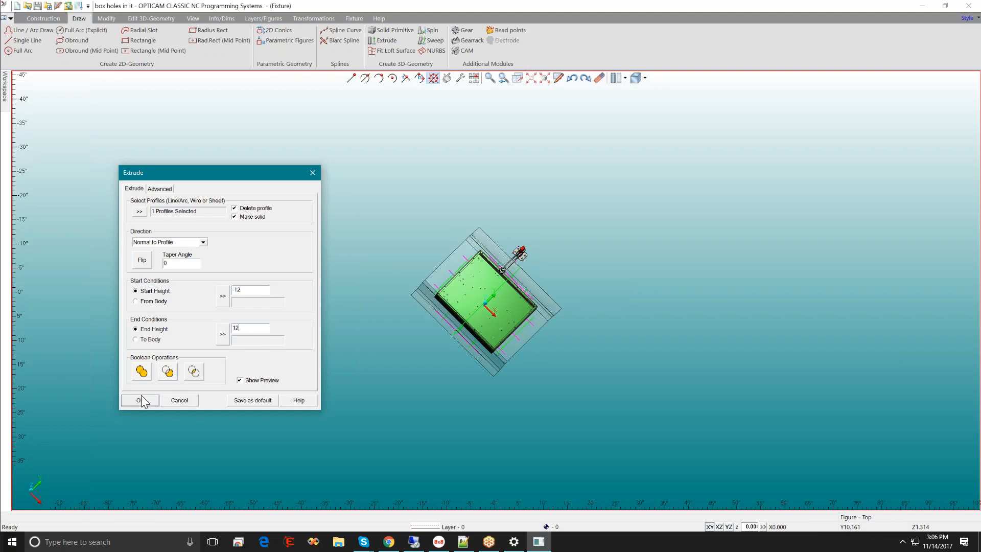
{"action": "left_click", "coordinate": [140, 399]}
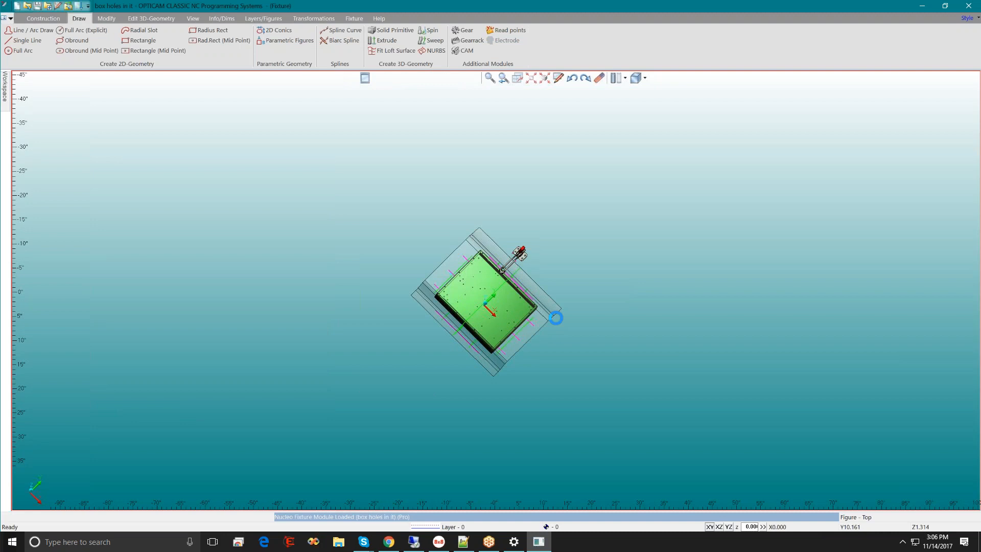
Step: Give the extruded sheet over the box the Steel material with an opacity of 60
{"action": "middle_click_drag", "start_coordinate": [503, 321], "coordinate": [468, 234]}
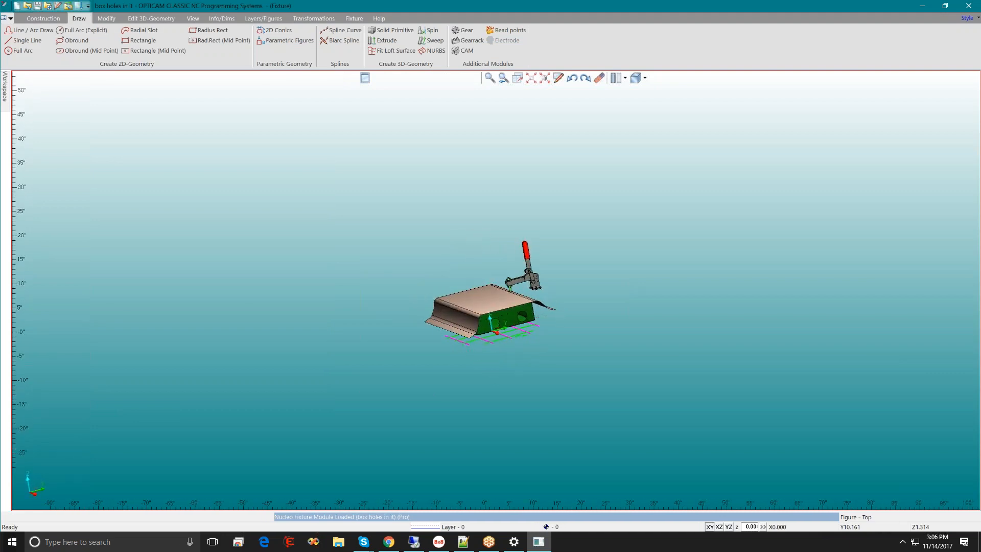
{"action": "mouse_move", "coordinate": [8, 99]}
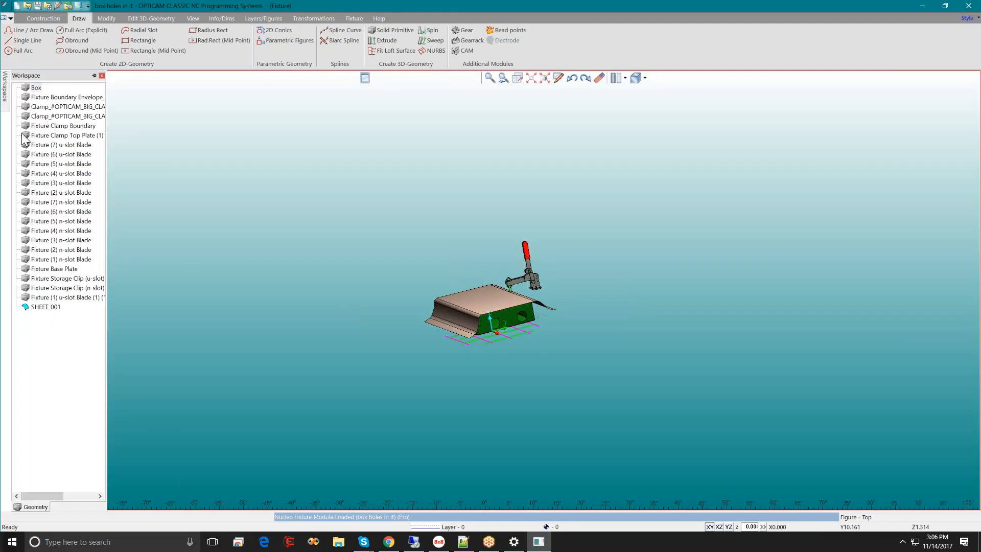
{"action": "left_click", "coordinate": [56, 308]}
{"action": "right_click", "coordinate": [57, 306]}
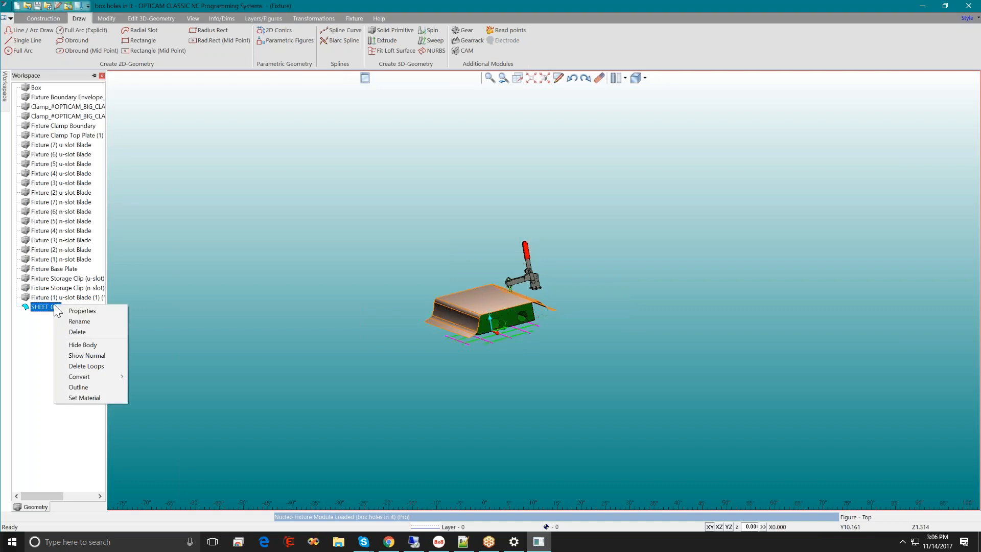
{"action": "left_click", "coordinate": [82, 397]}
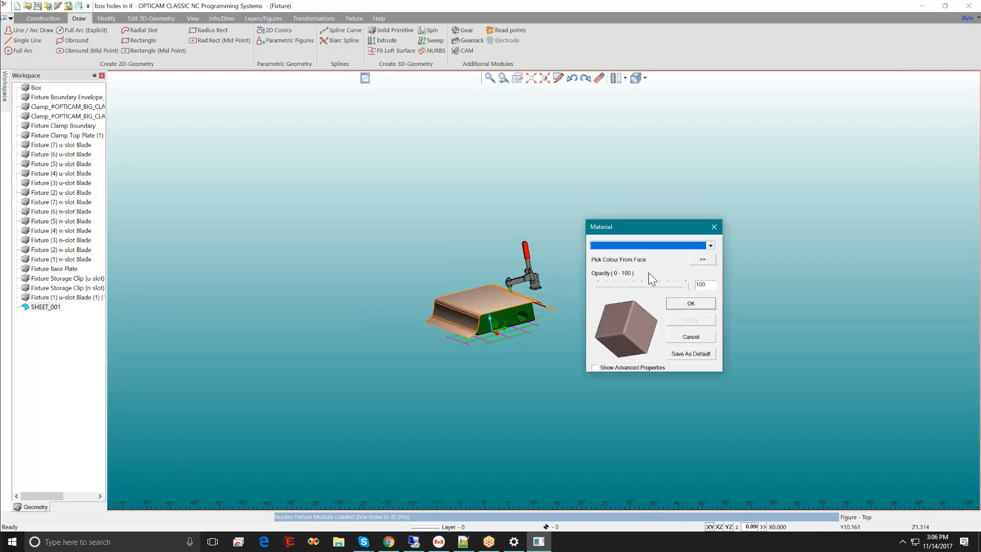
{"action": "left_click", "coordinate": [650, 286]}
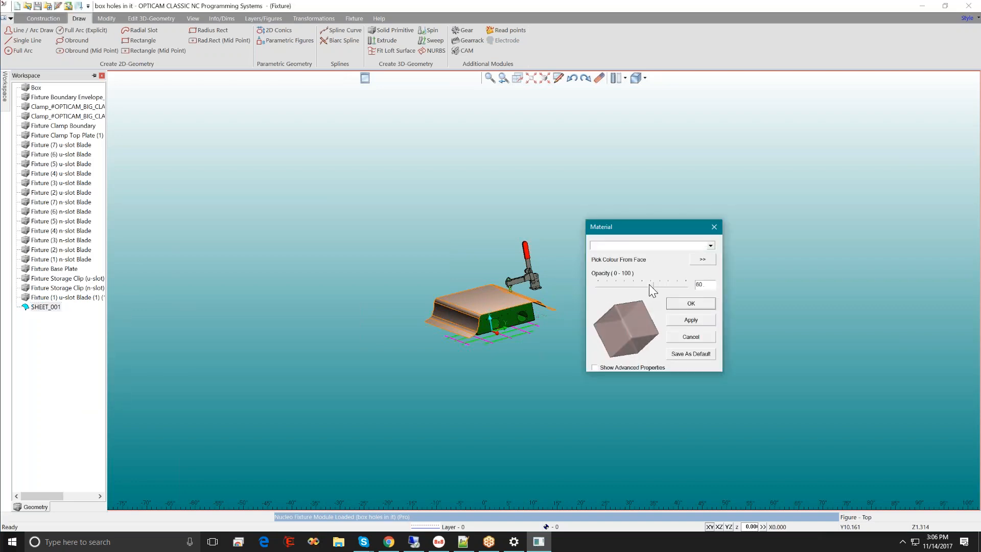
{"action": "left_click", "coordinate": [641, 247]}
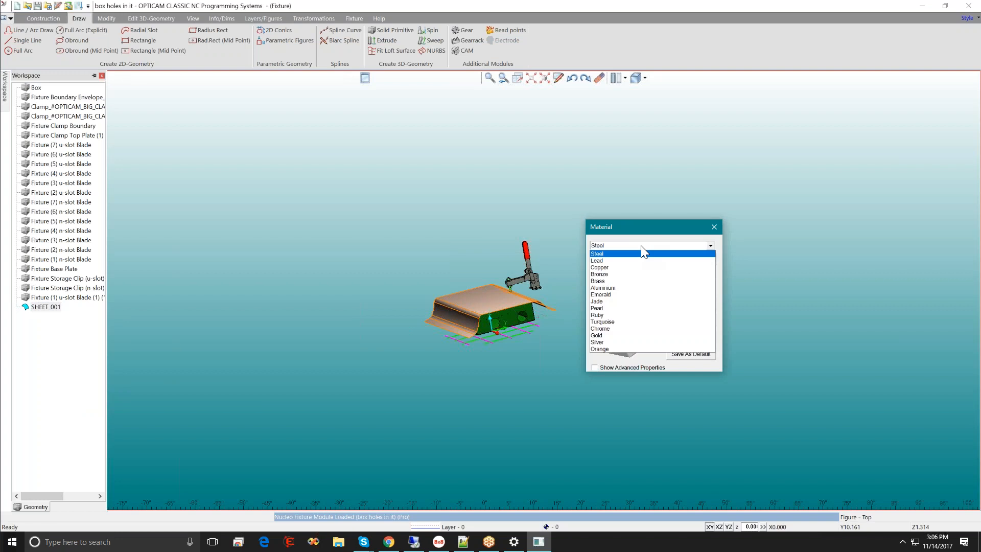
{"action": "left_click", "coordinate": [640, 254]}
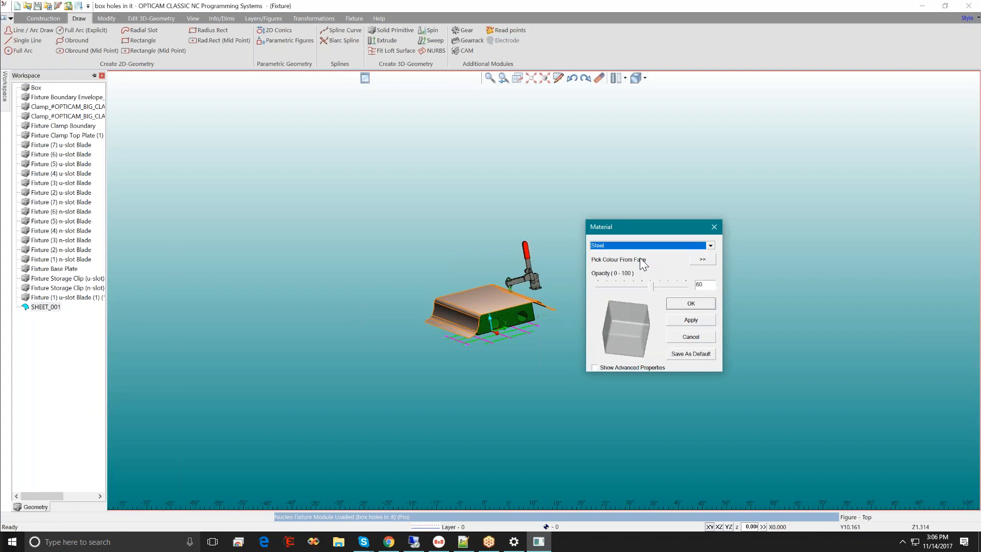
{"action": "left_click", "coordinate": [689, 303]}
{"action": "middle_click_drag", "start_coordinate": [490, 289], "coordinate": [529, 325]}
Step: Thicken the sheet over the box with an outer offset of .1mm and an inner offset of 0
{"action": "left_click", "coordinate": [354, 19]}
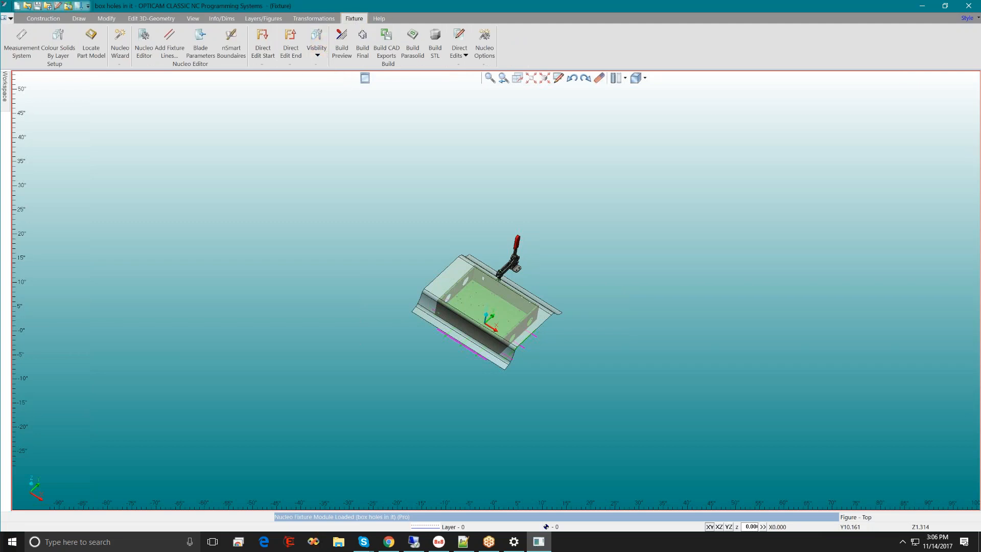
{"action": "mouse_move", "coordinate": [6, 86]}
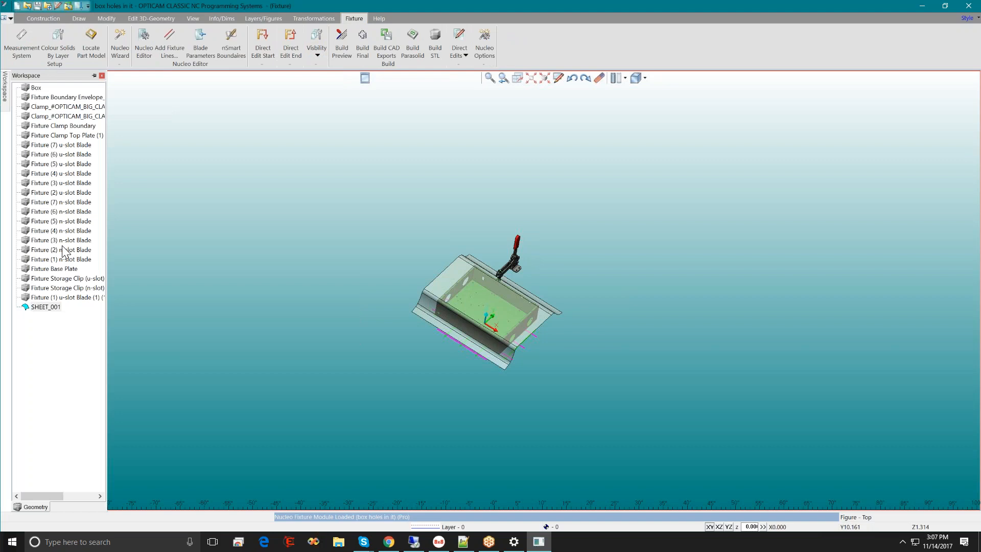
{"action": "left_click", "coordinate": [46, 307]}
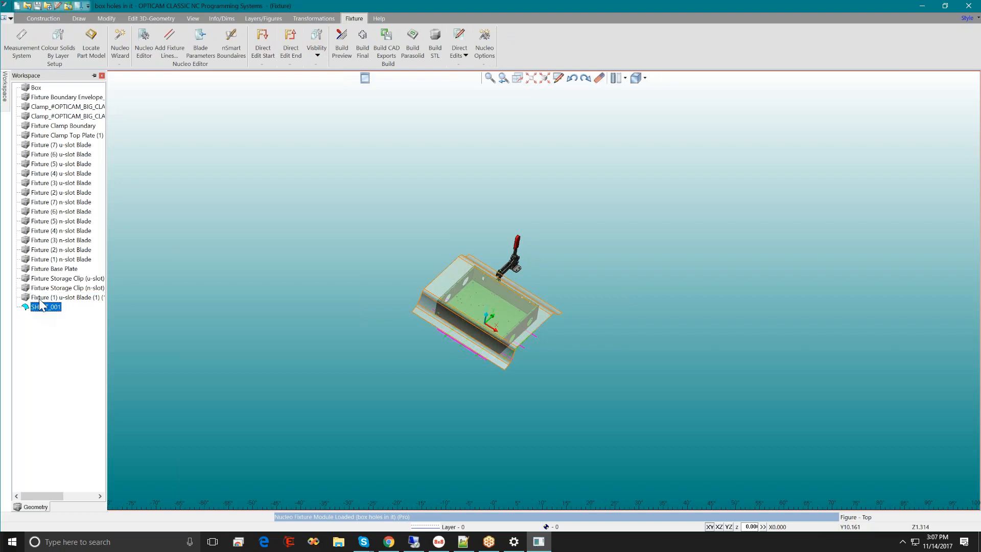
{"action": "left_click", "coordinate": [158, 44]}
{"action": "left_click", "coordinate": [105, 19]}
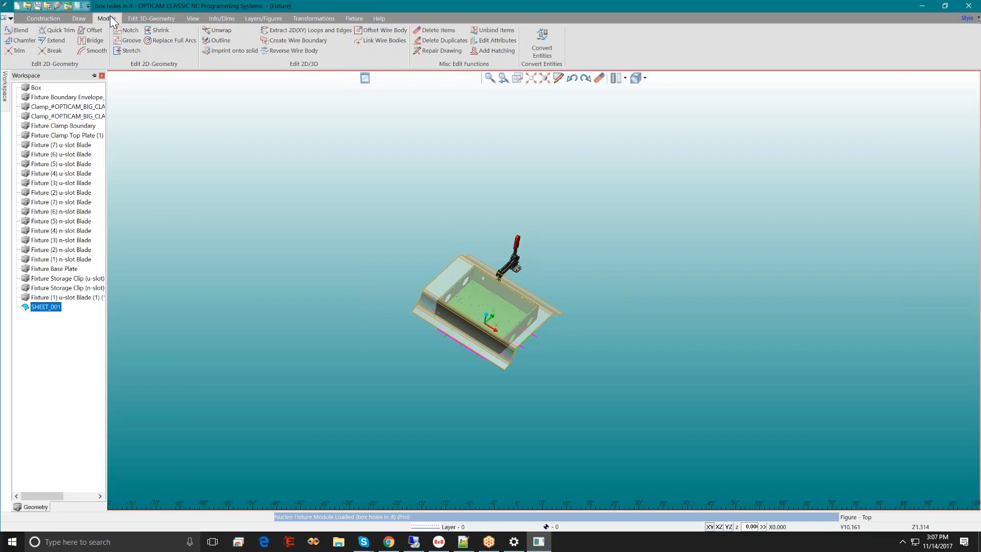
{"action": "left_click", "coordinate": [151, 18]}
{"action": "left_click", "coordinate": [280, 41]}
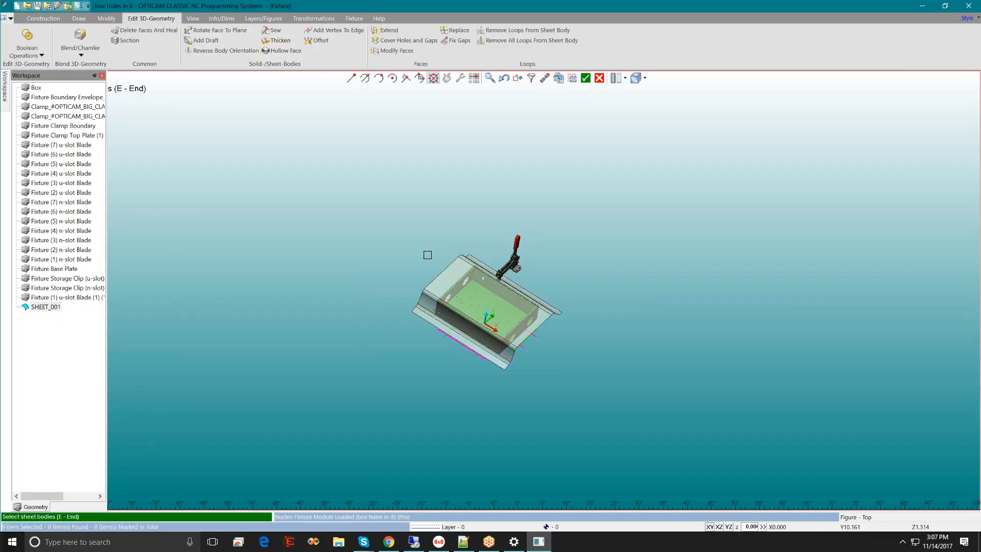
{"action": "left_click", "coordinate": [442, 277]}
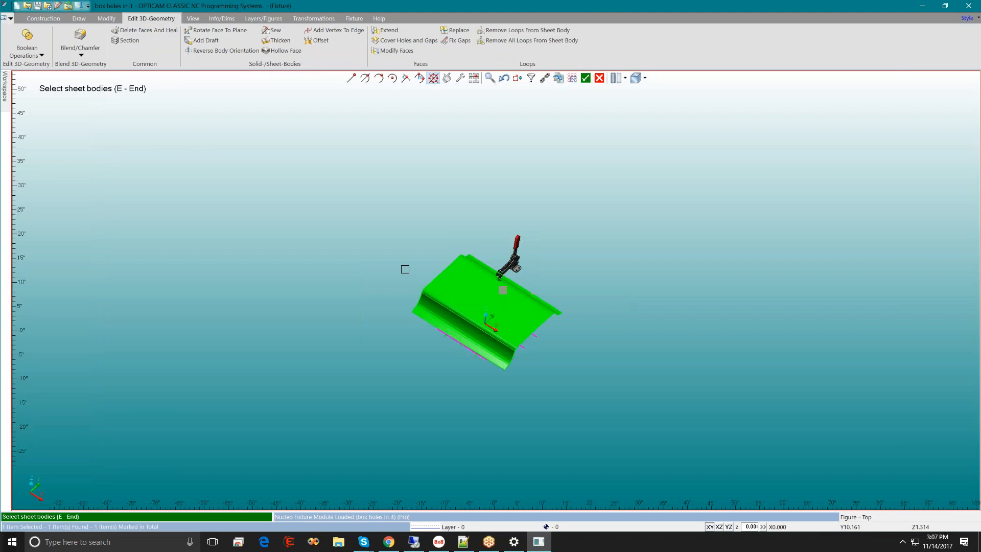
{"action": "key", "text": "e"}
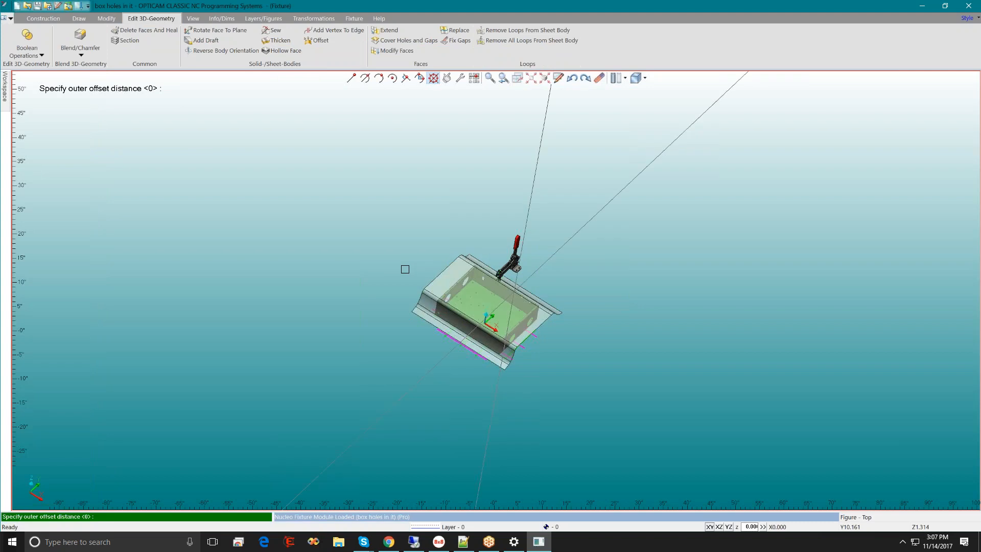
{"action": "type", "text": ".1mm"}
{"action": "key", "text": "Return"}
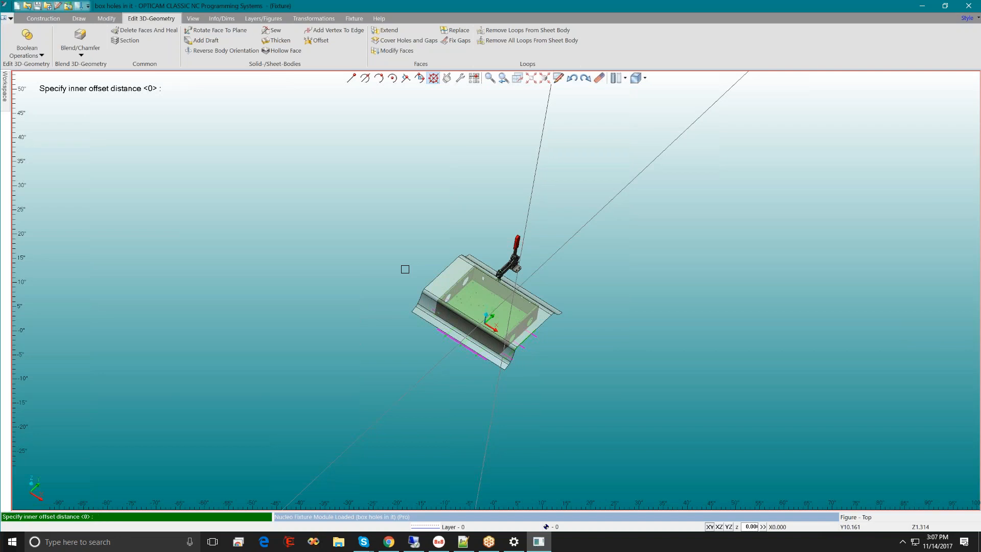
{"action": "key", "text": "Return"}
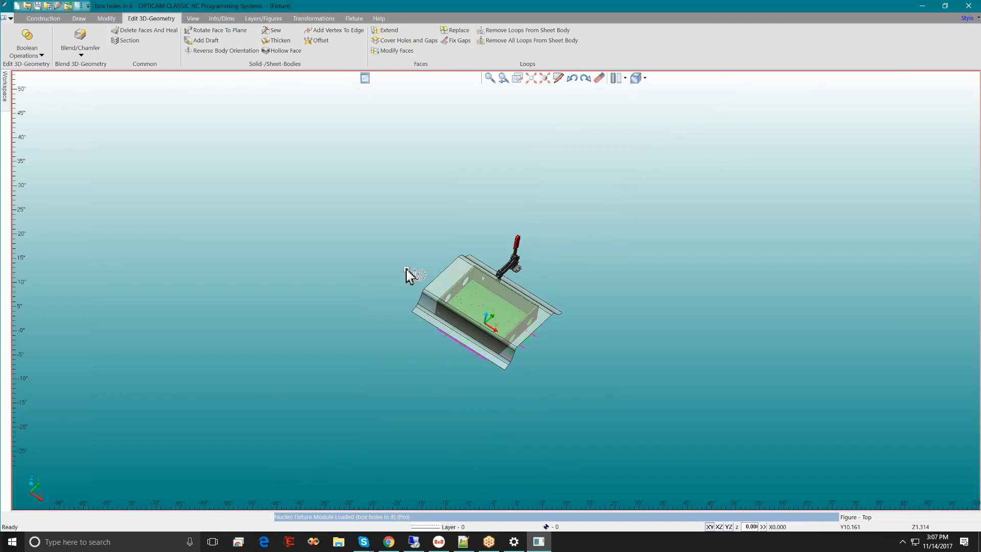
Step: Assign the thickened sheet over the box as a fixture boundary
{"action": "middle_click_drag", "start_coordinate": [504, 337], "coordinate": [456, 291]}
{"action": "scroll", "coordinate": [457, 291], "scroll_direction": "up", "scroll_amount": 8}
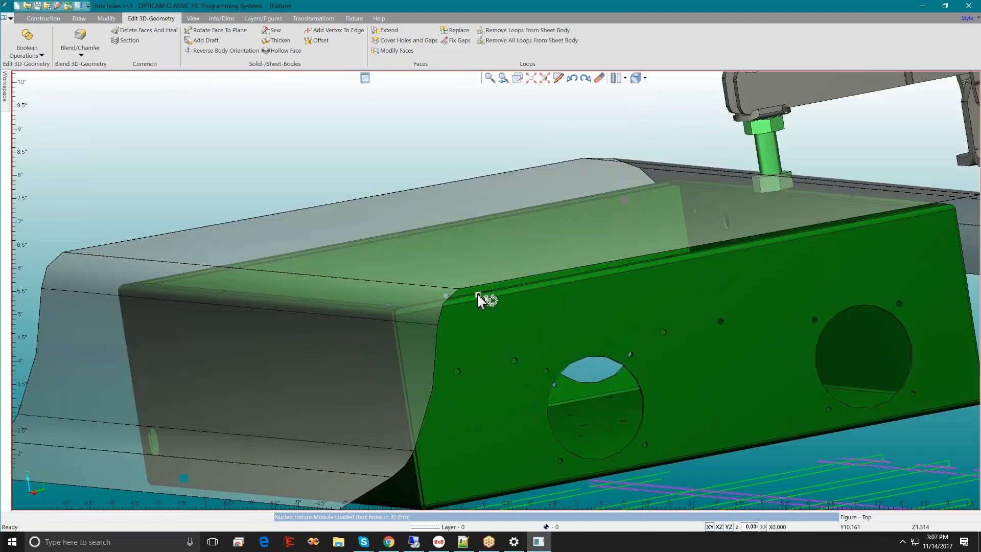
{"action": "scroll", "coordinate": [477, 293], "scroll_direction": "up", "scroll_amount": 2}
{"action": "scroll", "coordinate": [476, 293], "scroll_direction": "down", "scroll_amount": 7}
{"action": "middle_click_drag", "start_coordinate": [477, 266], "coordinate": [444, 273]}
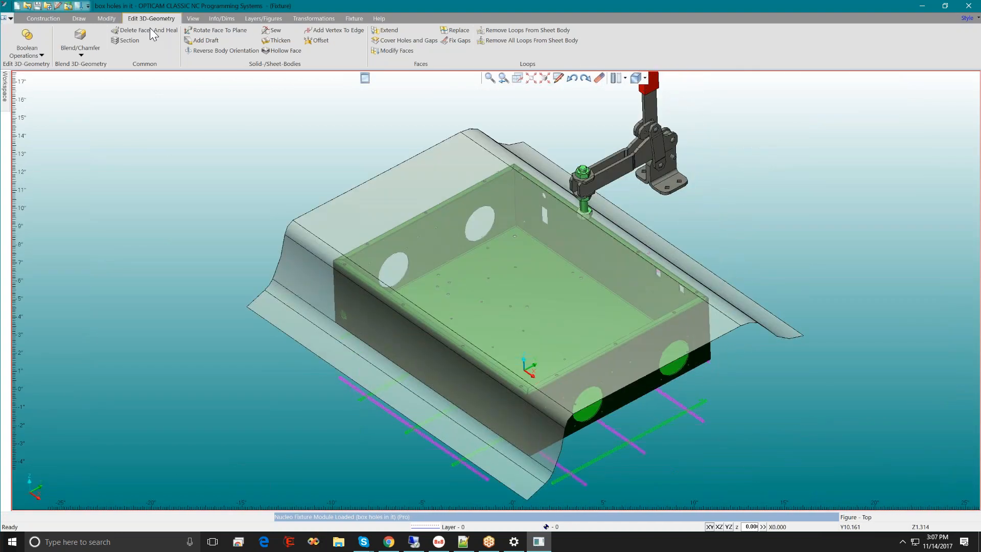
{"action": "left_click", "coordinate": [354, 19]}
{"action": "left_click", "coordinate": [310, 48]}
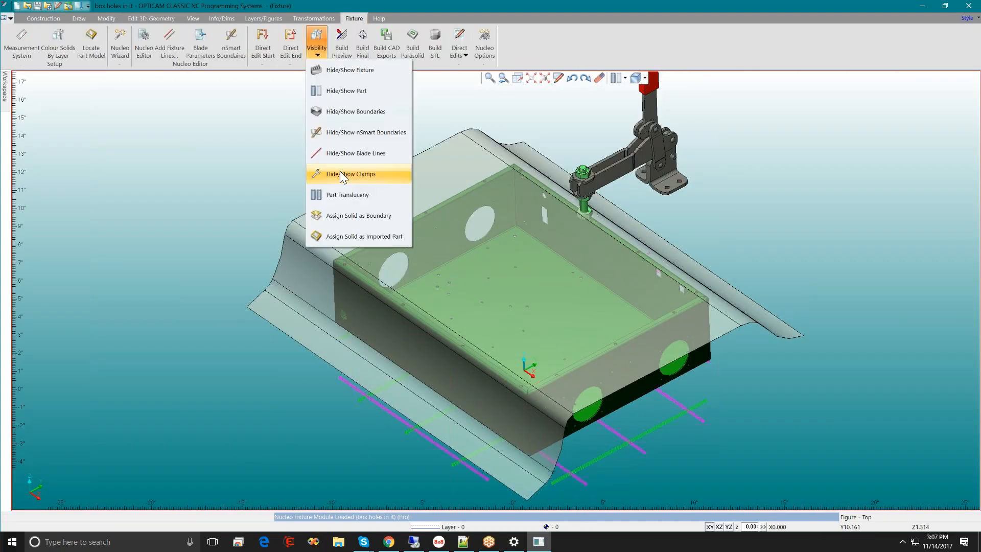
{"action": "left_click", "coordinate": [342, 216]}
{"action": "left_click", "coordinate": [332, 201]}
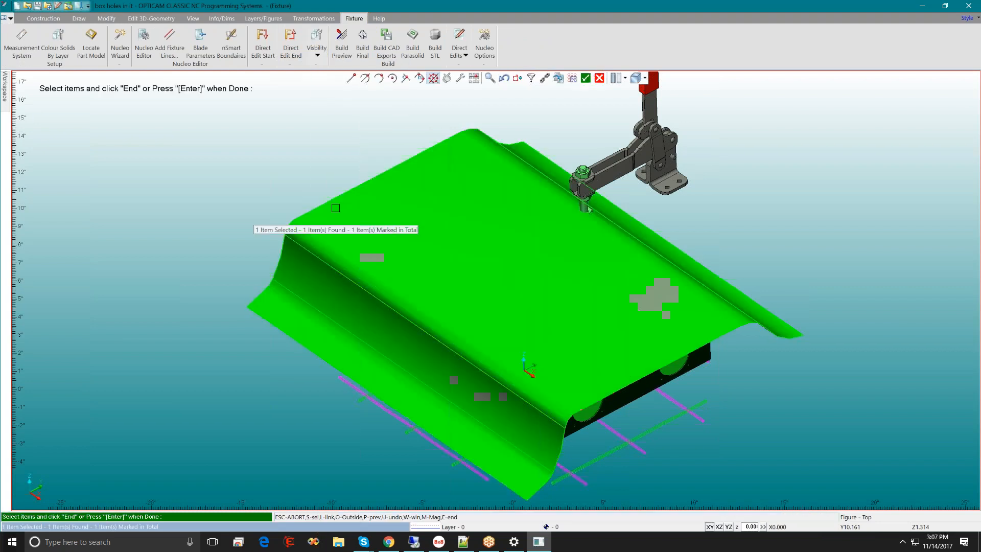
{"action": "key", "text": "Return"}
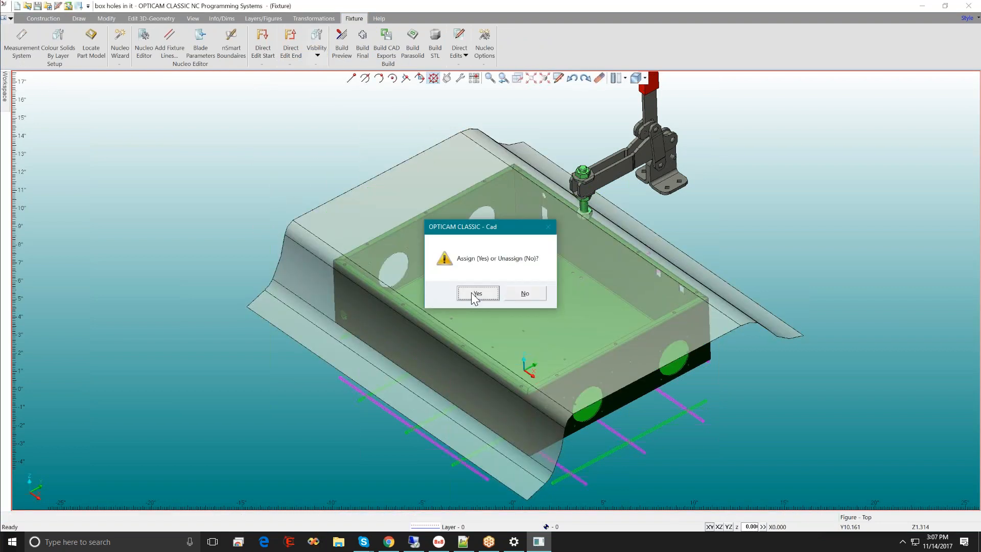
{"action": "left_click", "coordinate": [477, 292]}
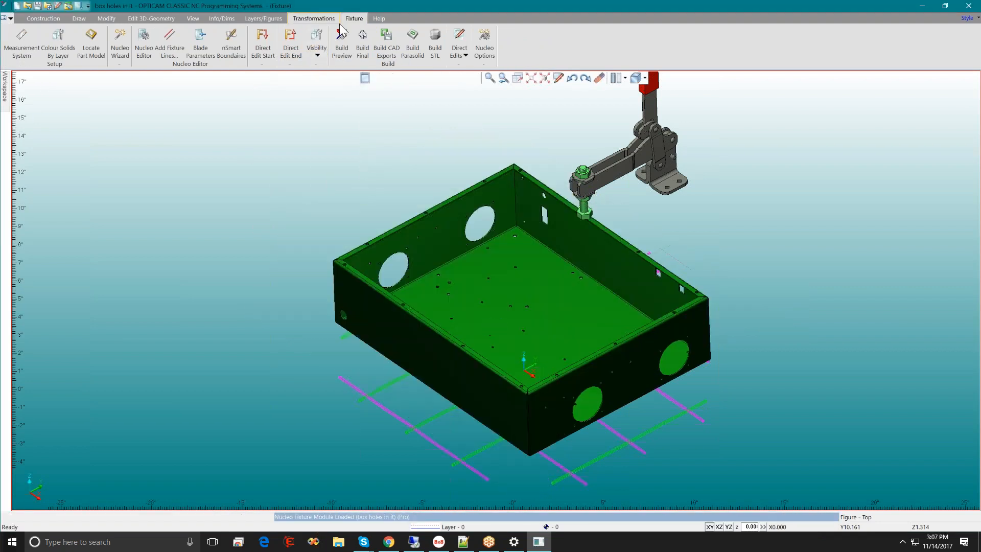
Step: Show the fixture boundaries to check the assigned sheet and hide them again
{"action": "left_click", "coordinate": [318, 49]}
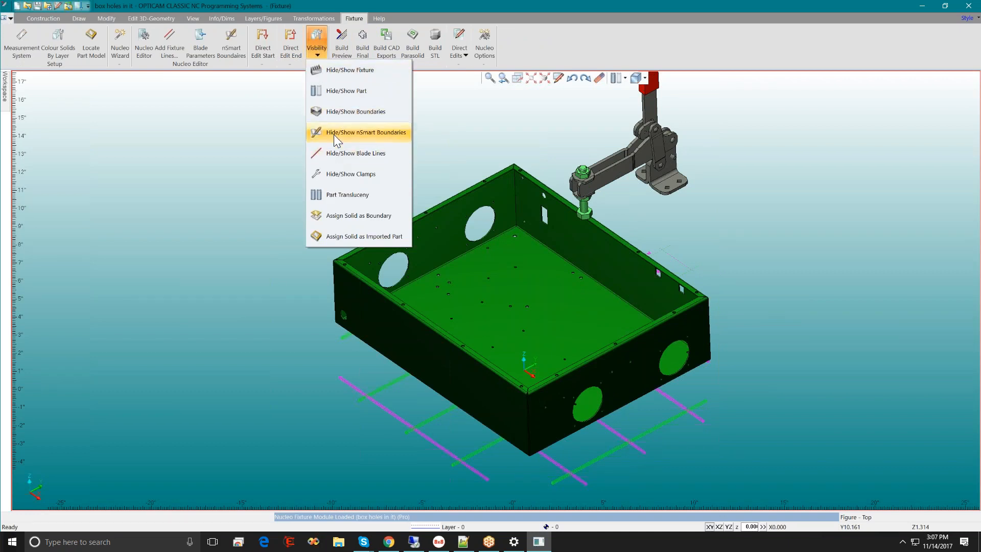
{"action": "left_click", "coordinate": [333, 115]}
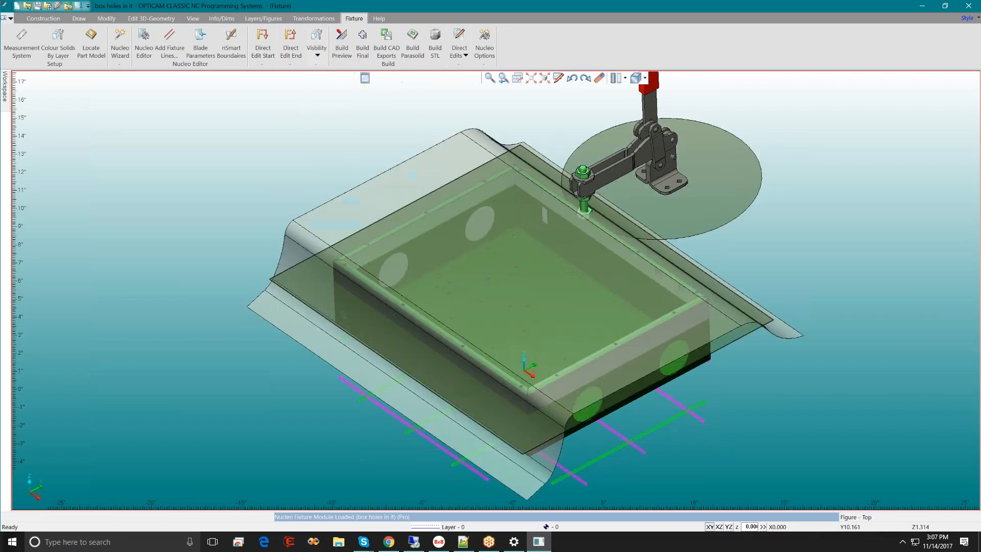
{"action": "left_click", "coordinate": [316, 49]}
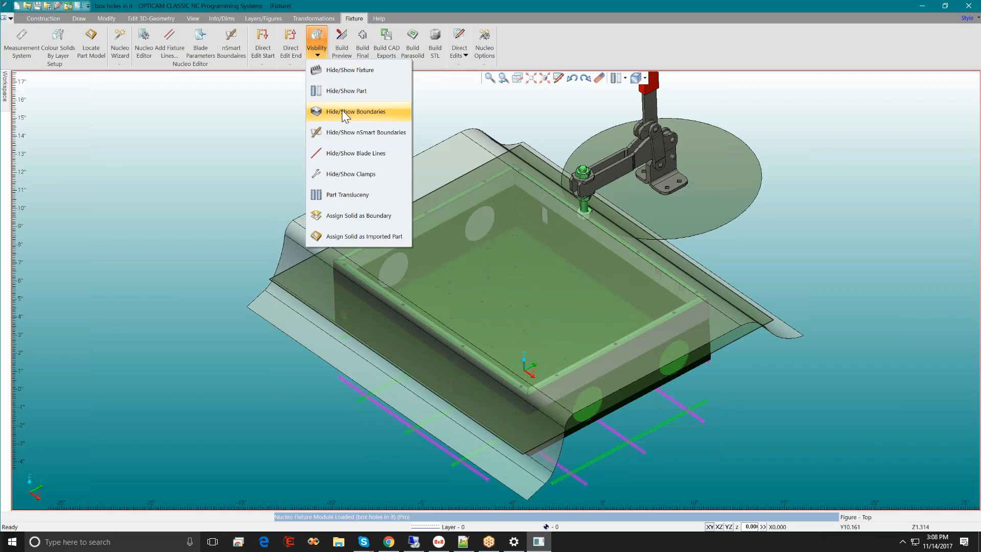
{"action": "left_click", "coordinate": [342, 111]}
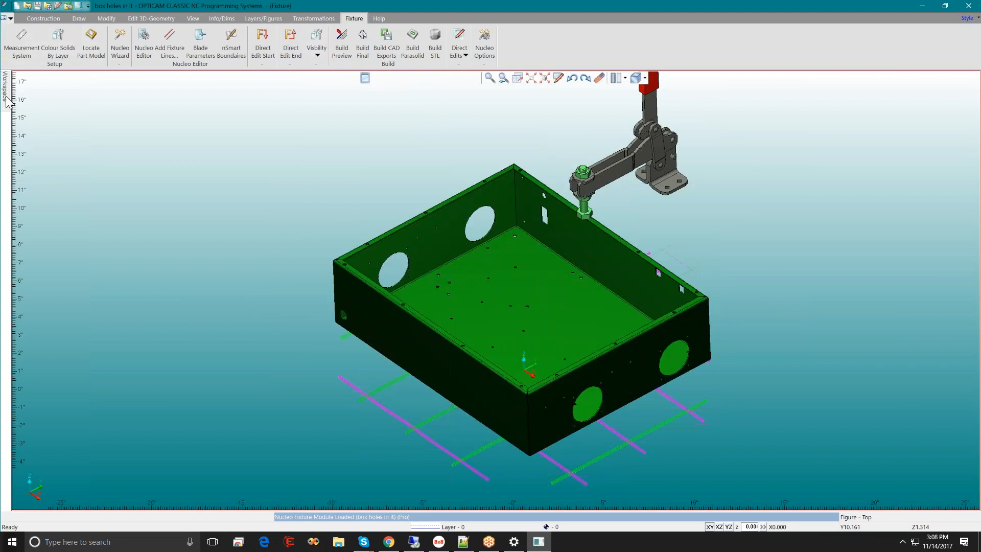
Step: Make the boundaries visible and delete the original Fixture Boundary Envelope body
{"action": "mouse_move", "coordinate": [8, 101]}
{"action": "left_click", "coordinate": [54, 98]}
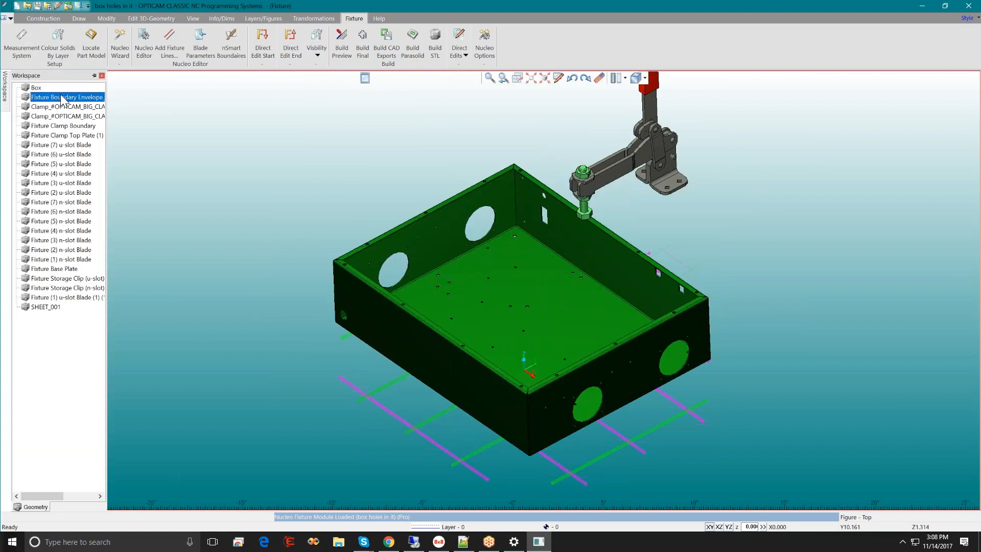
{"action": "left_click", "coordinate": [318, 47]}
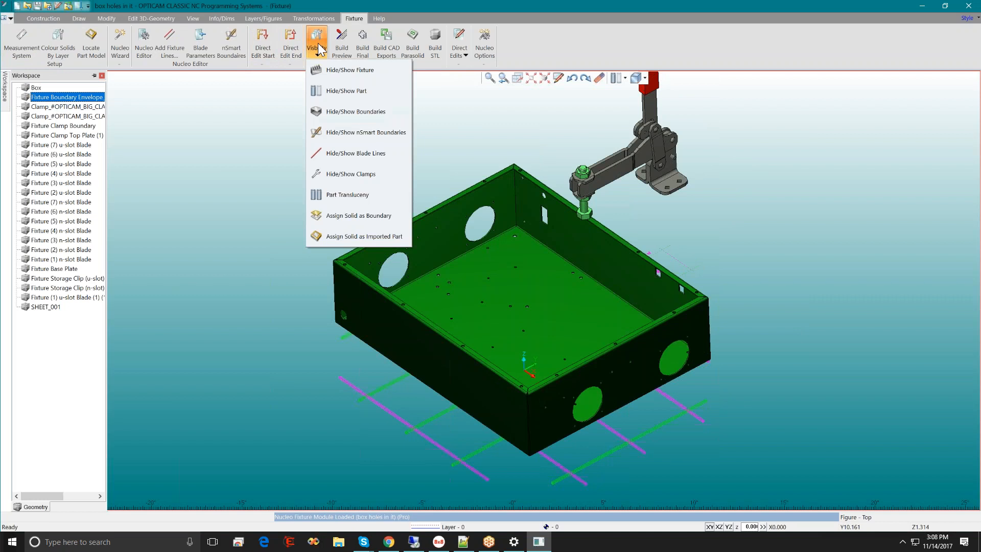
{"action": "left_click", "coordinate": [338, 111]}
{"action": "left_click", "coordinate": [69, 106]}
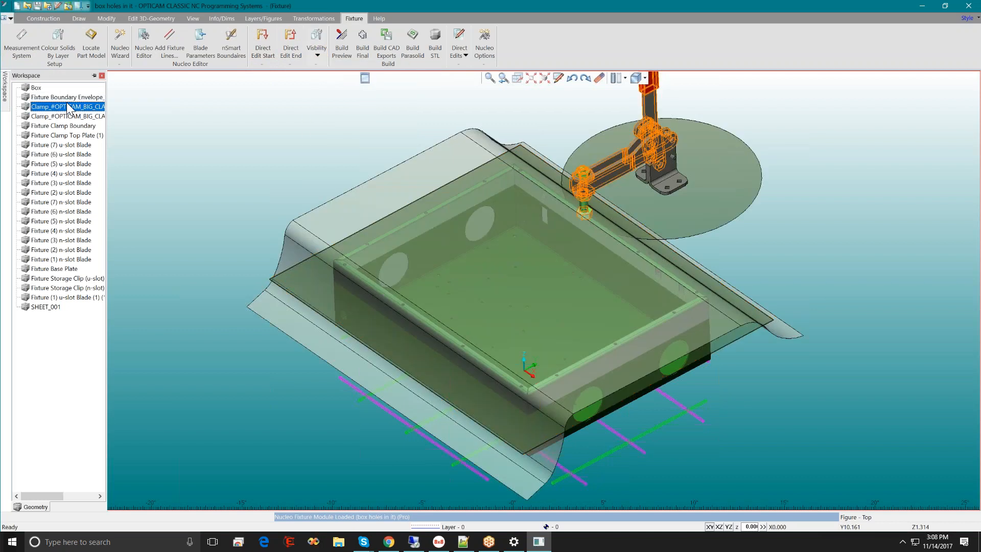
{"action": "left_click", "coordinate": [68, 98]}
{"action": "right_click", "coordinate": [69, 97]}
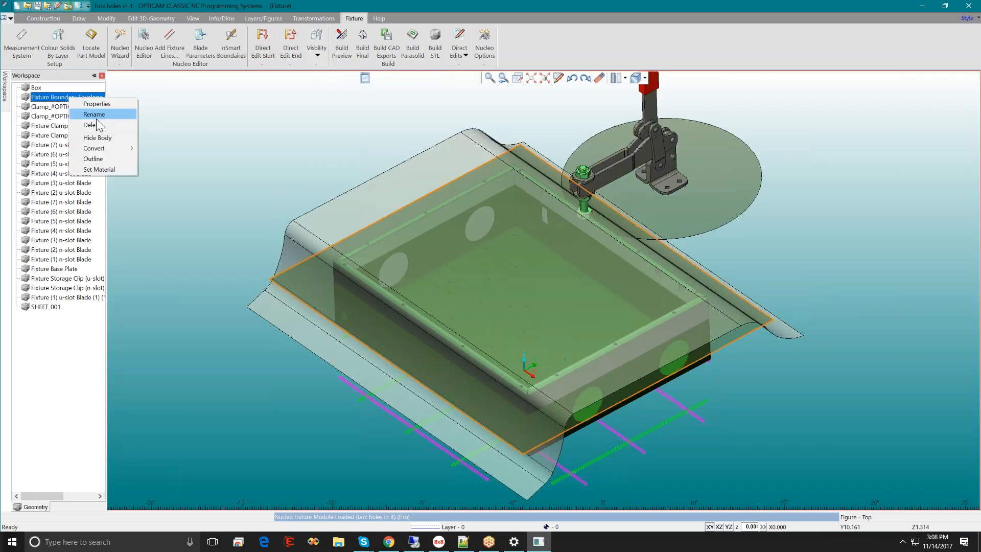
{"action": "left_click", "coordinate": [96, 124]}
Step: Build the final fixture with the custom sheet boundary, discarding the existing fixture, and close the warning and error report log
{"action": "middle_click_drag", "start_coordinate": [481, 364], "coordinate": [588, 327]}
{"action": "left_click", "coordinate": [363, 53]}
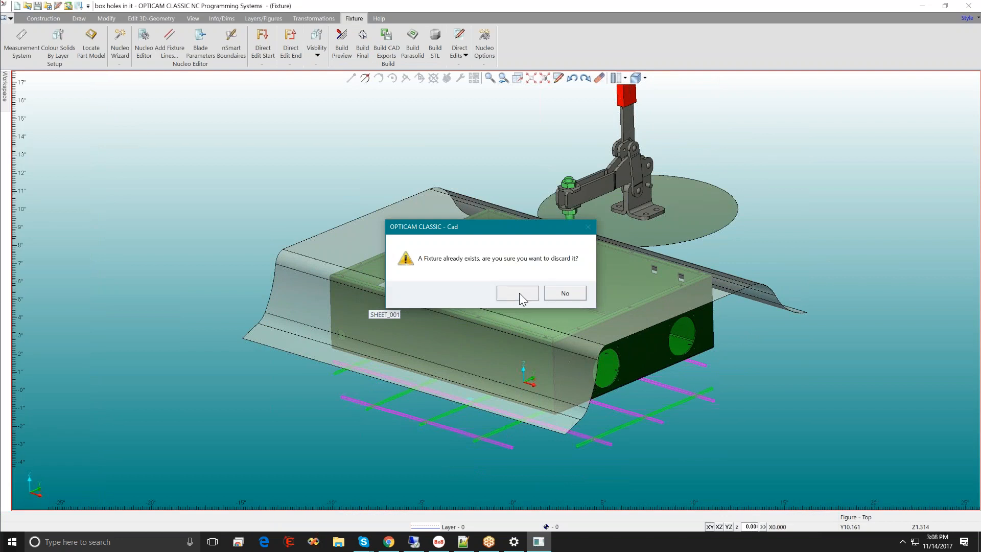
{"action": "left_click", "coordinate": [518, 293]}
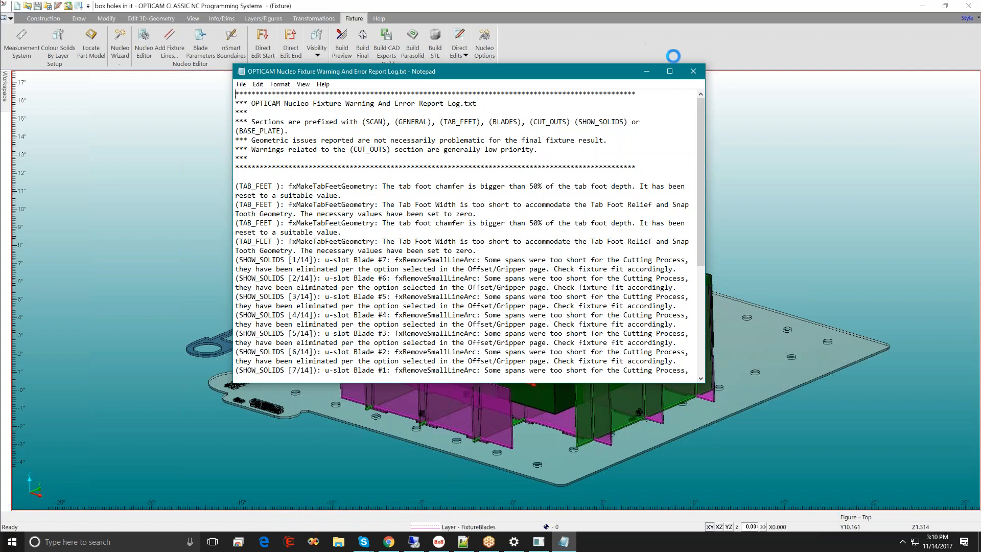
{"action": "left_click", "coordinate": [693, 71]}
Step: Save the "box holes in it" drawing with the rebuilt fixture and check the recent documents
{"action": "middle_click_drag", "start_coordinate": [506, 284], "coordinate": [557, 345]}
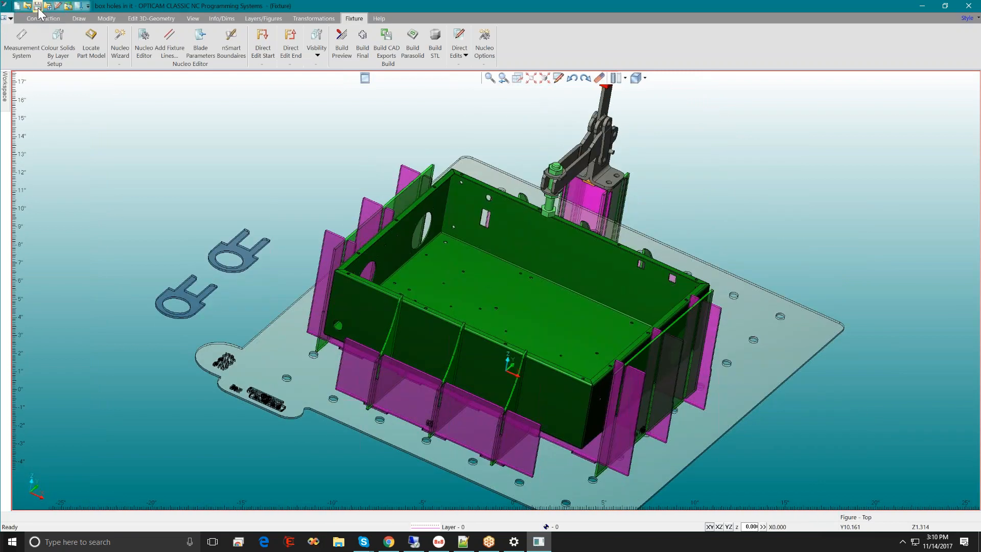
{"action": "left_click", "coordinate": [37, 6]}
{"action": "left_click", "coordinate": [526, 295]}
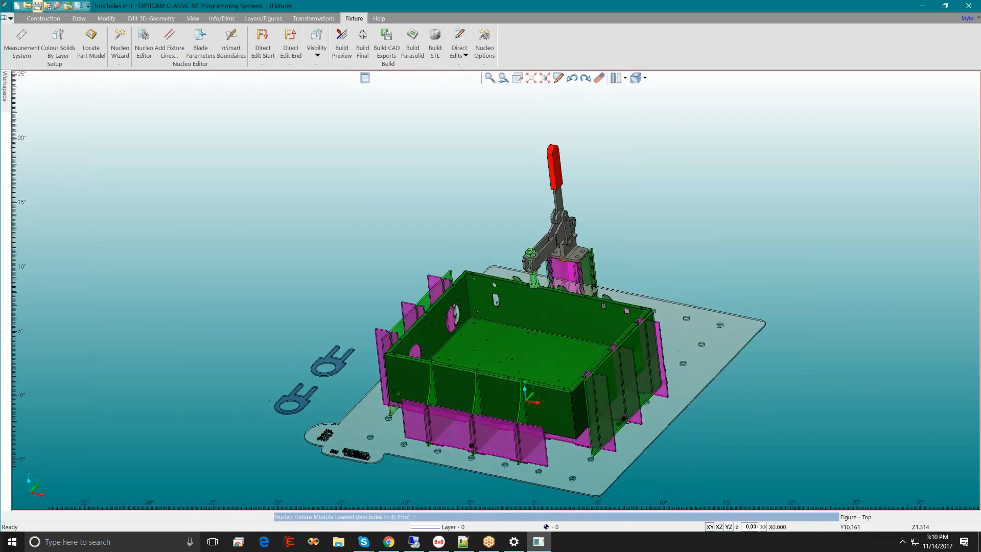
{"action": "left_click", "coordinate": [7, 18]}
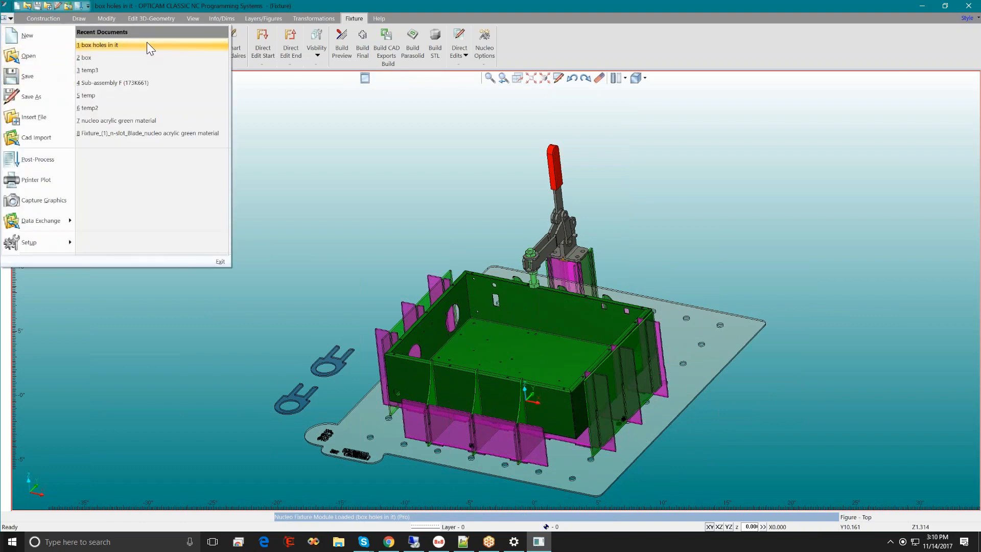
Step: Examine the rebuilt fixture blades, box and clamp from several angles
{"action": "middle_click_drag", "start_coordinate": [523, 318], "coordinate": [411, 353]}
{"action": "scroll", "coordinate": [412, 352], "scroll_direction": "up", "scroll_amount": 3}
{"action": "middle_click_drag", "start_coordinate": [550, 268], "coordinate": [554, 306]}
{"action": "middle_click_drag", "start_coordinate": [547, 320], "coordinate": [549, 245]}
{"action": "scroll", "coordinate": [560, 317], "scroll_direction": "down", "scroll_amount": 3}
{"action": "middle_click_drag", "start_coordinate": [560, 318], "coordinate": [541, 329]}
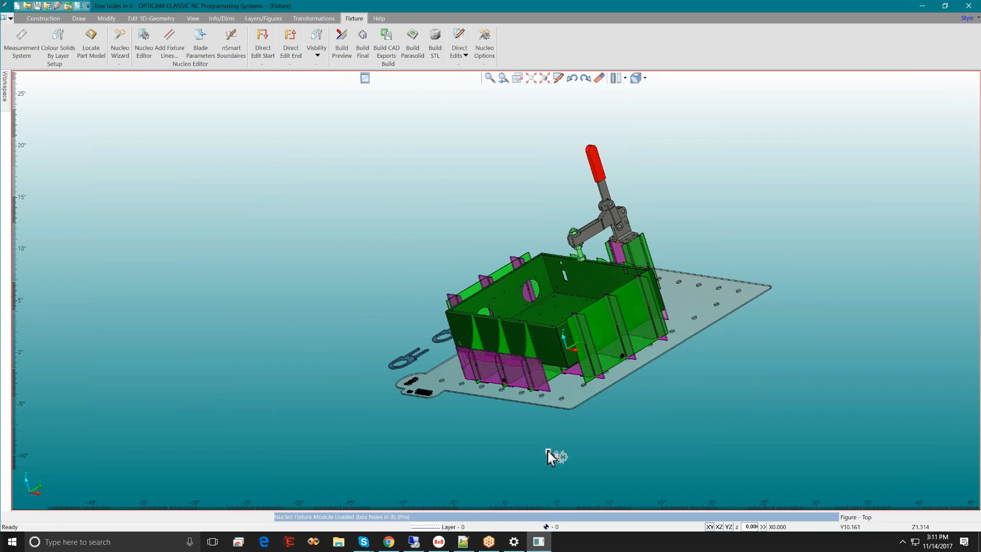
{"action": "mouse_move", "coordinate": [554, 354]}
{"action": "left_mouse_down"}
{"action": "mouse_move", "coordinate": [527, 374]}
{"action": "mouse_move", "coordinate": [516, 344]}
{"action": "mouse_move", "coordinate": [505, 348]}
{"action": "mouse_move", "coordinate": [563, 354]}
{"action": "left_mouse_up"}
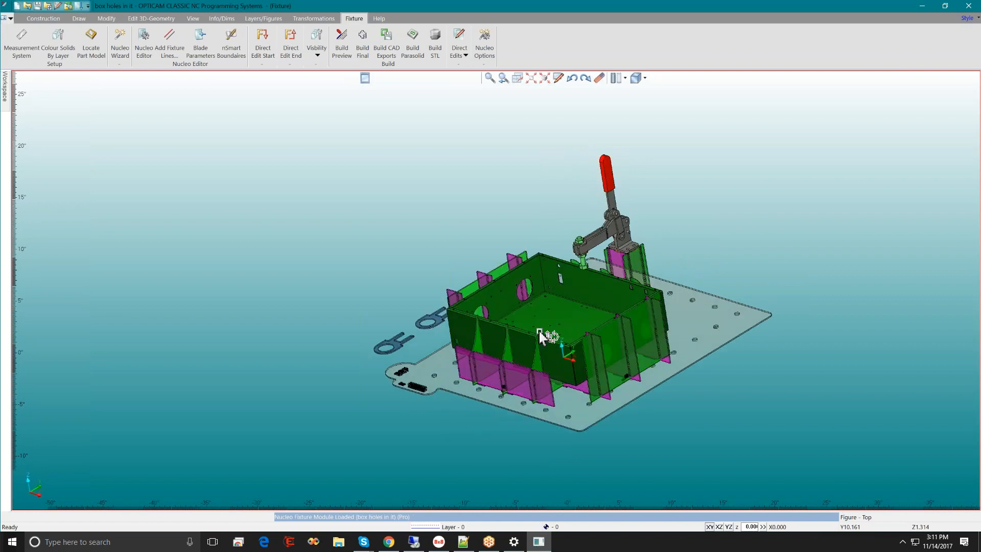
Step: View the finished fixture in the XZ, YZ and XY standard orientations
{"action": "left_click", "coordinate": [644, 78]}
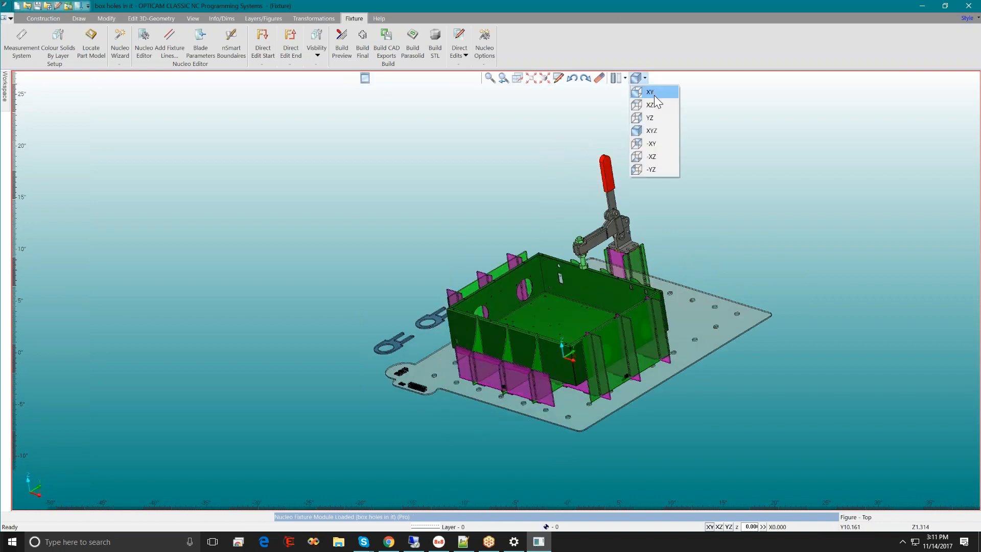
{"action": "left_click", "coordinate": [653, 106]}
{"action": "left_click", "coordinate": [646, 79]}
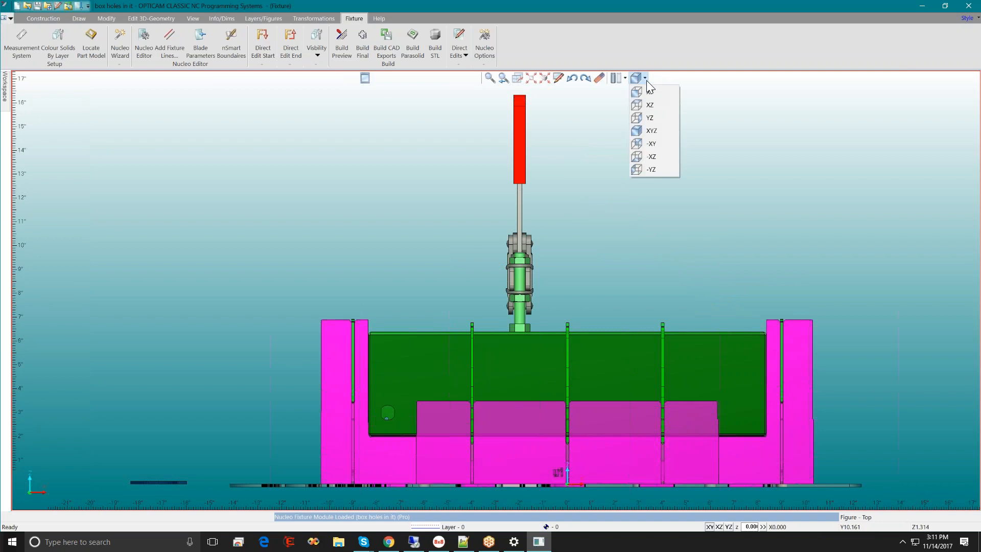
{"action": "left_click", "coordinate": [654, 118]}
{"action": "left_click", "coordinate": [644, 78]}
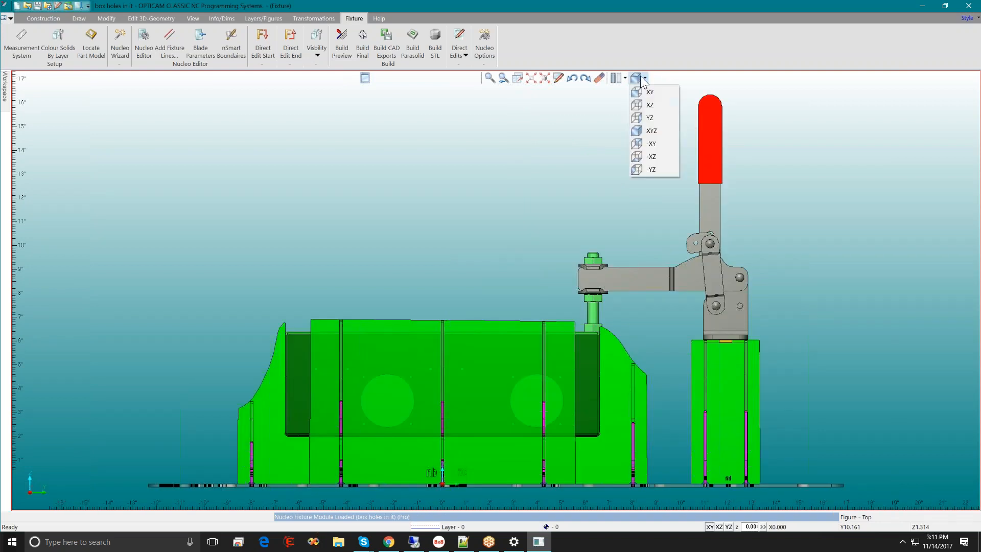
{"action": "left_click", "coordinate": [646, 92]}
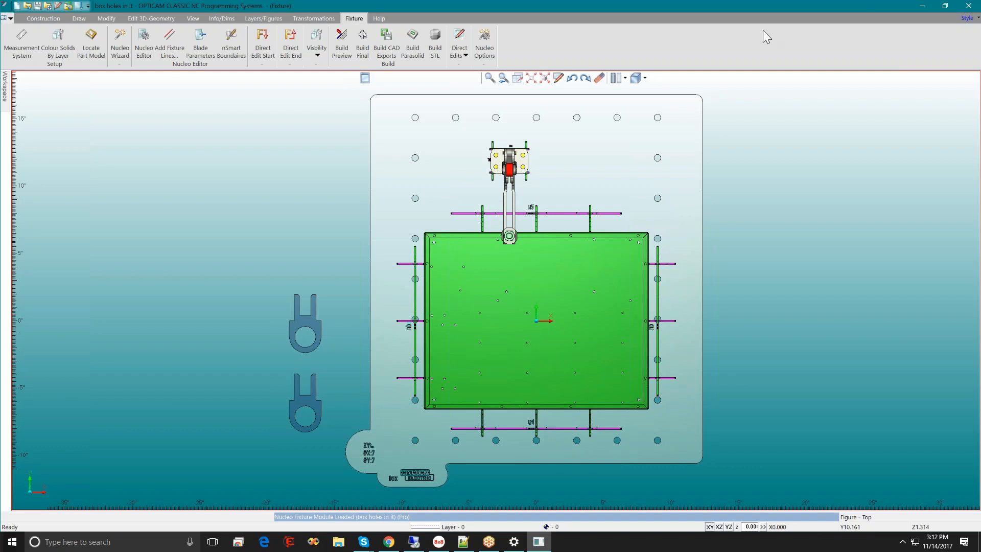
{"action": "left_click", "coordinate": [855, 10]}
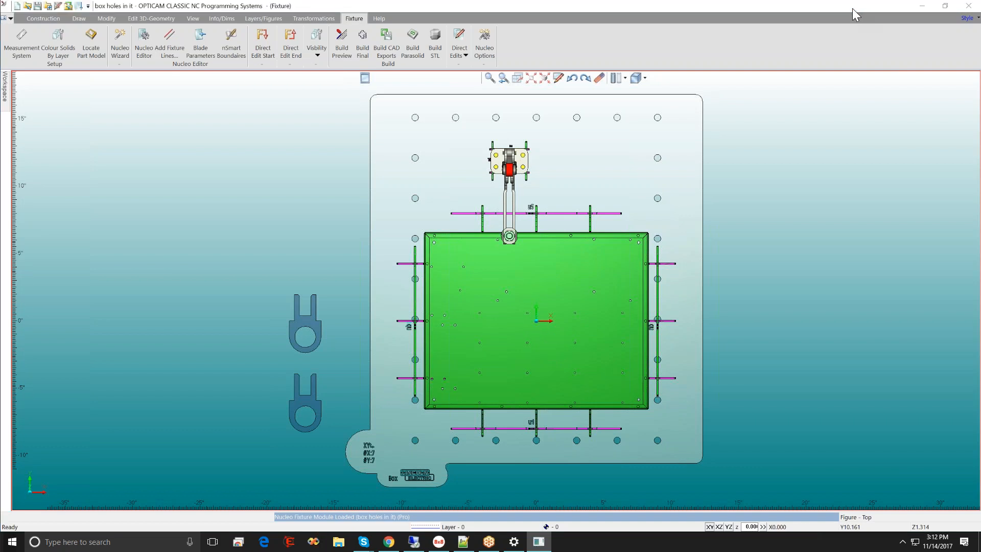